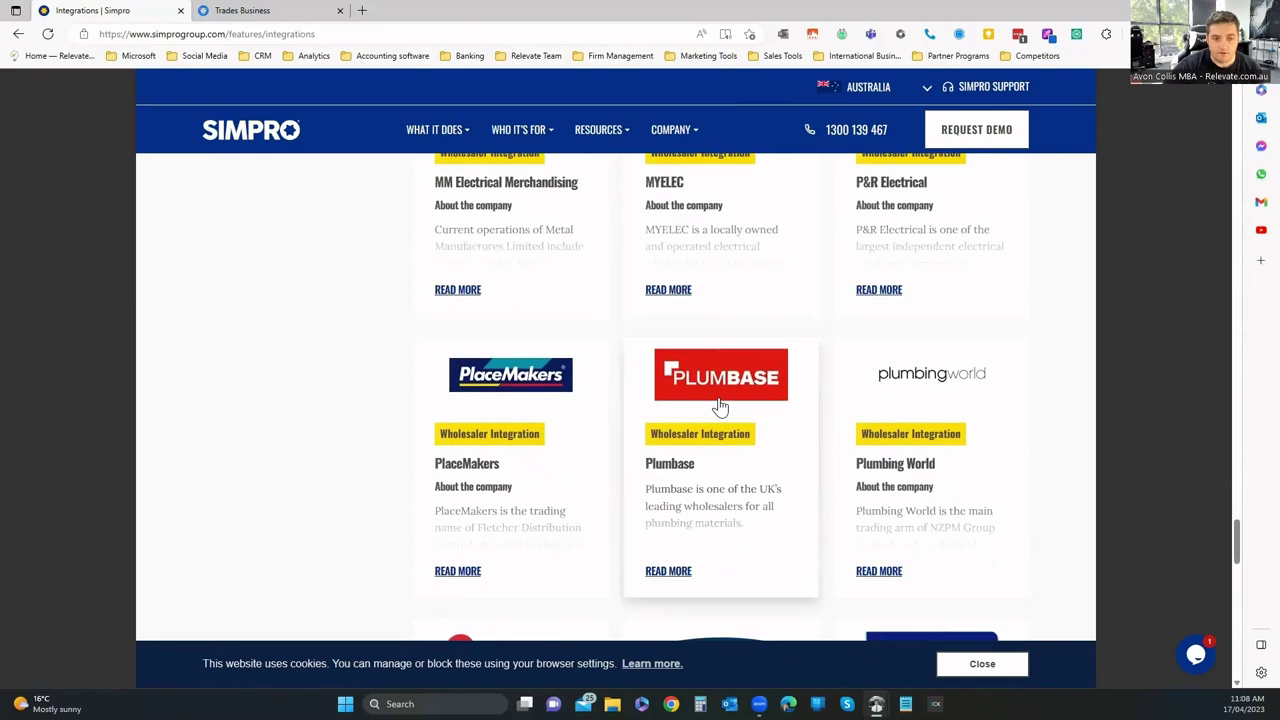
# Look through the wholesaler integrations listed on the Simpro website.
pyautogui.scroll(-3, 718, 405)
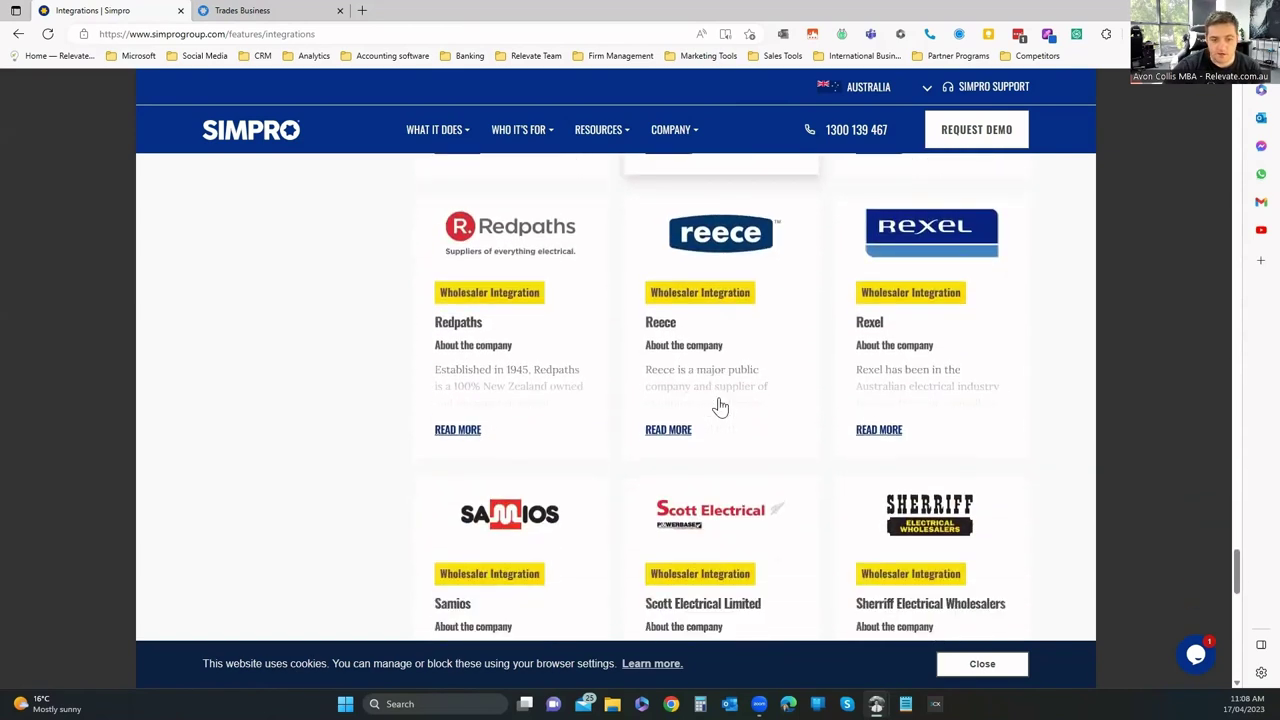
pyautogui.scroll(-1, 775, 308)
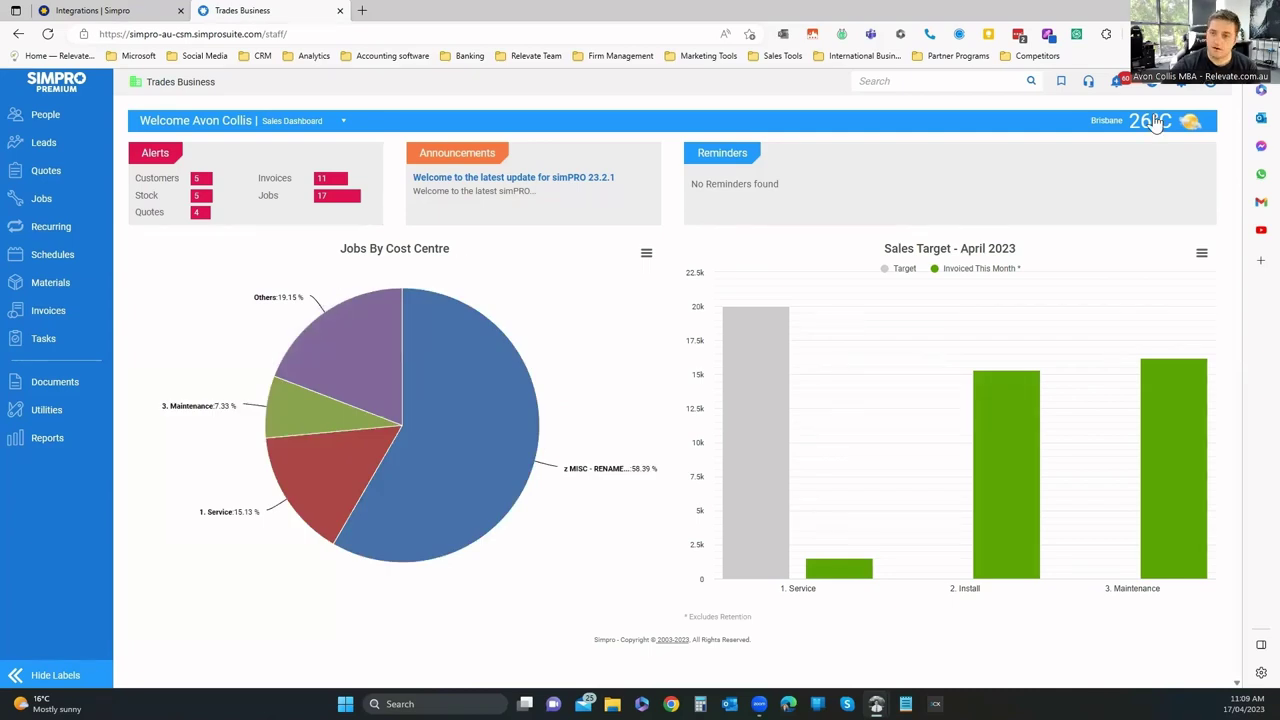
# Check the dashboard's weather forecast and its location setting, and close it without changing the location.
pyautogui.moveTo(1157, 122)
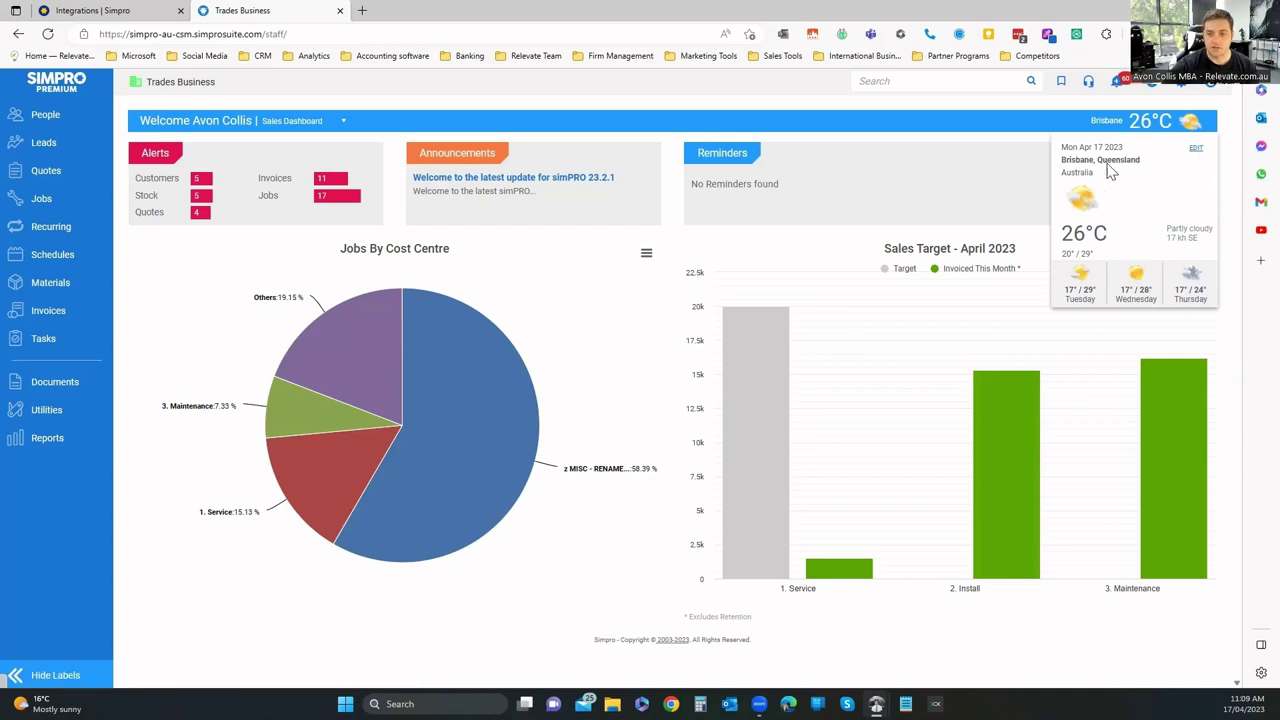
pyautogui.click(1196, 147)
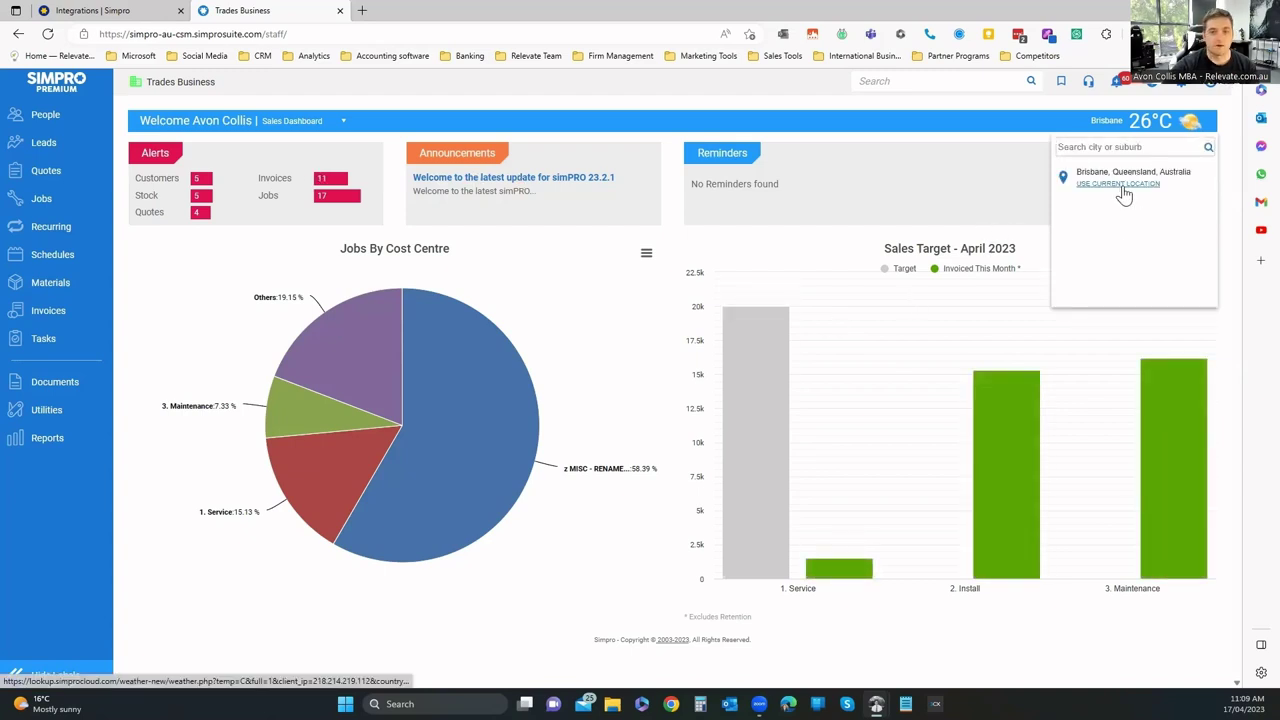
pyautogui.click(672, 112)
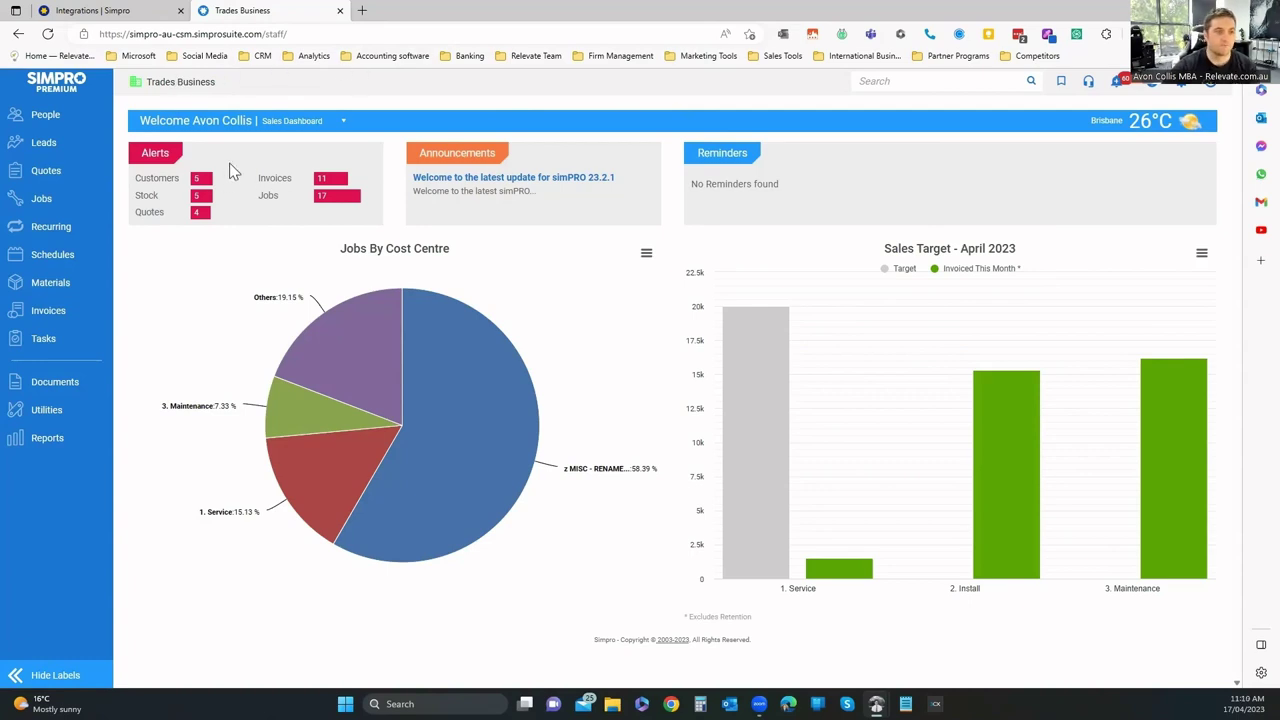
# Switch the home page to the Accounts Dashboard and on to the Service Dashboard.
pyautogui.click(325, 128)
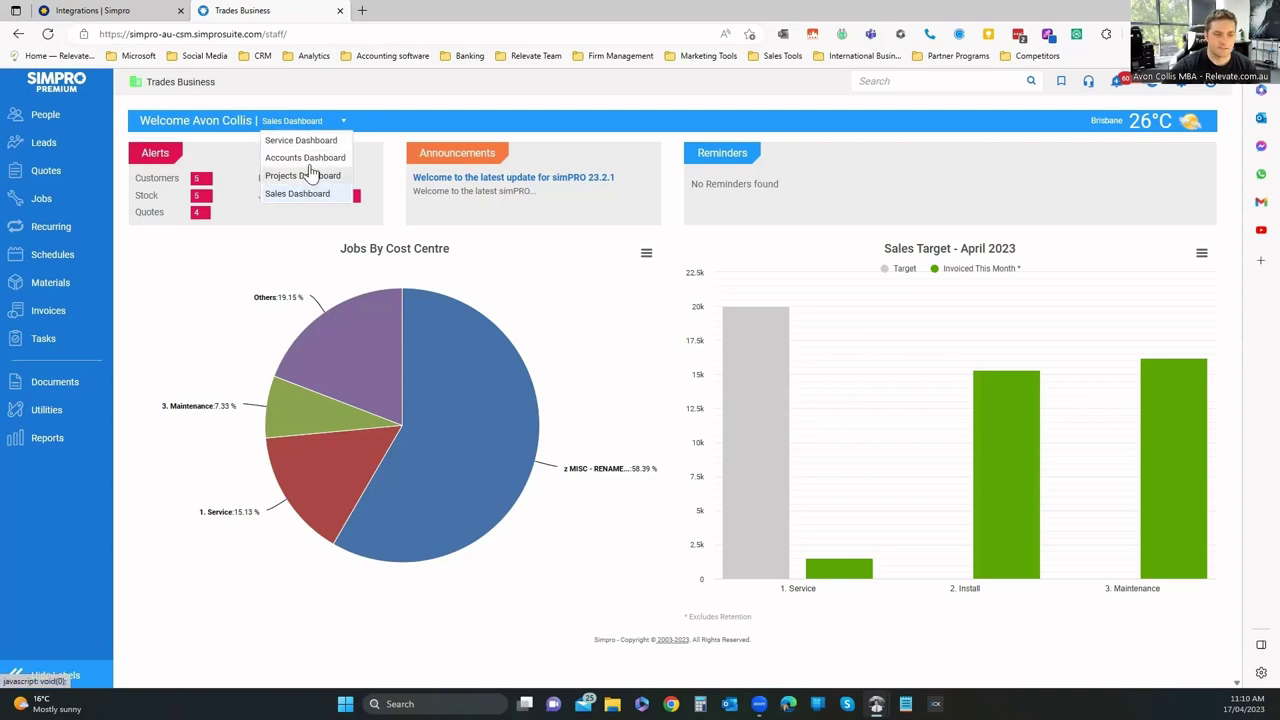
pyautogui.click(305, 158)
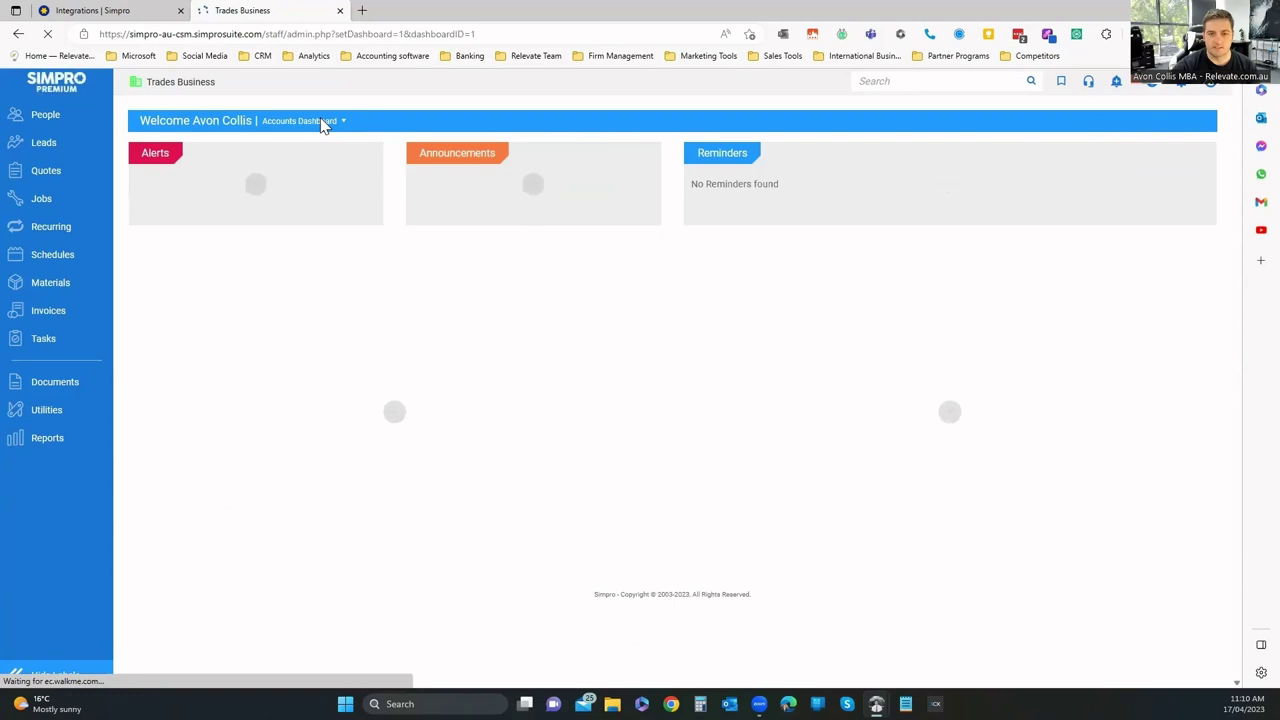
pyautogui.click(320, 122)
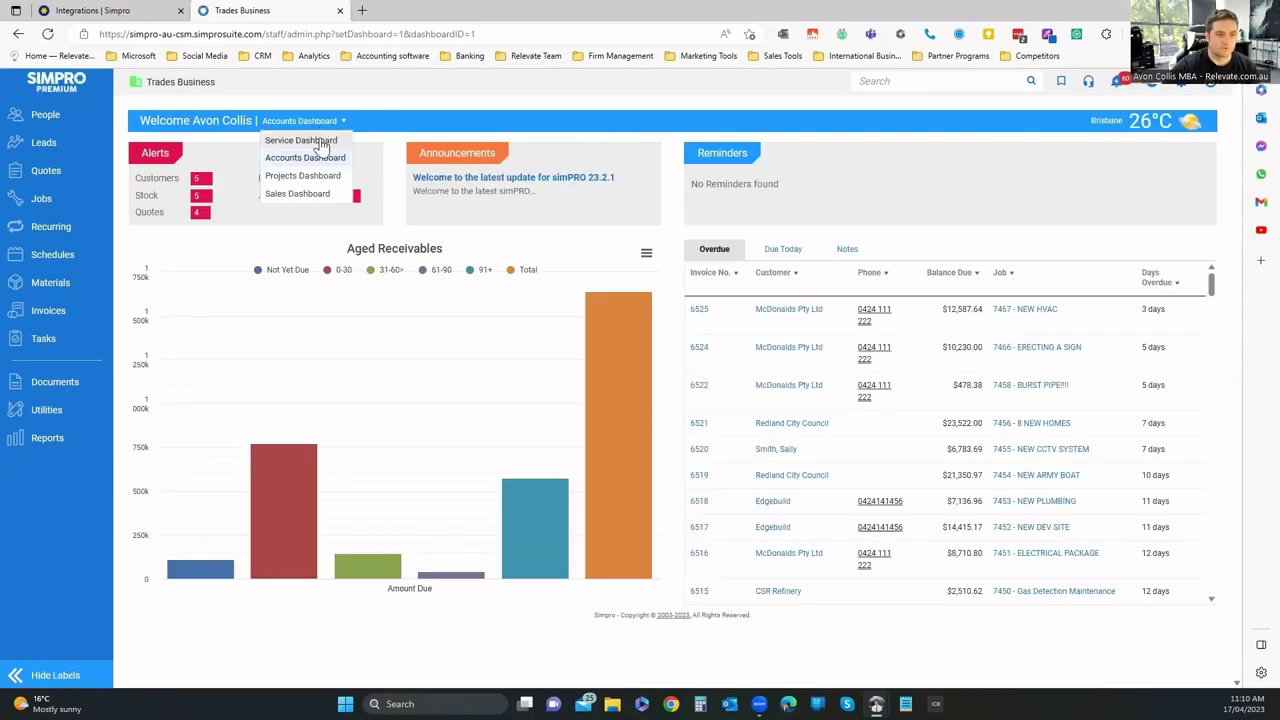
pyautogui.click(320, 146)
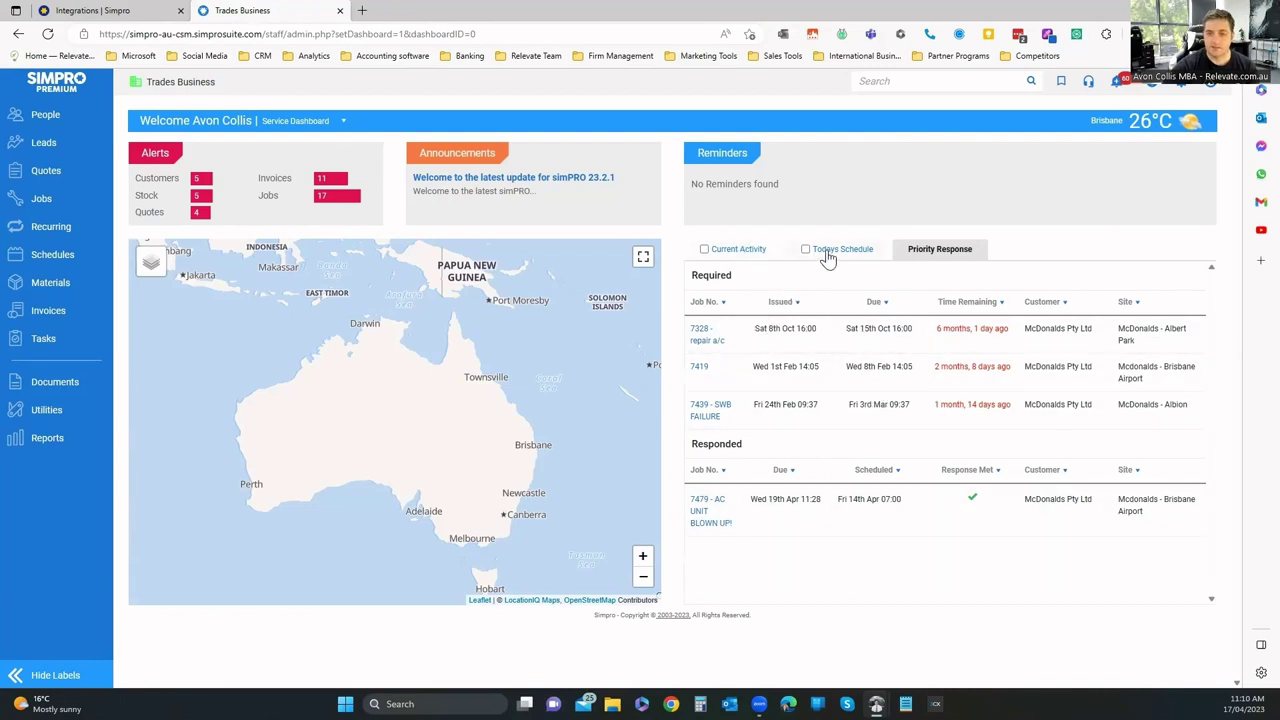
# Open job 7328 - repair a/c from the priority response list and review its cost centre summary.
pyautogui.click(705, 338)
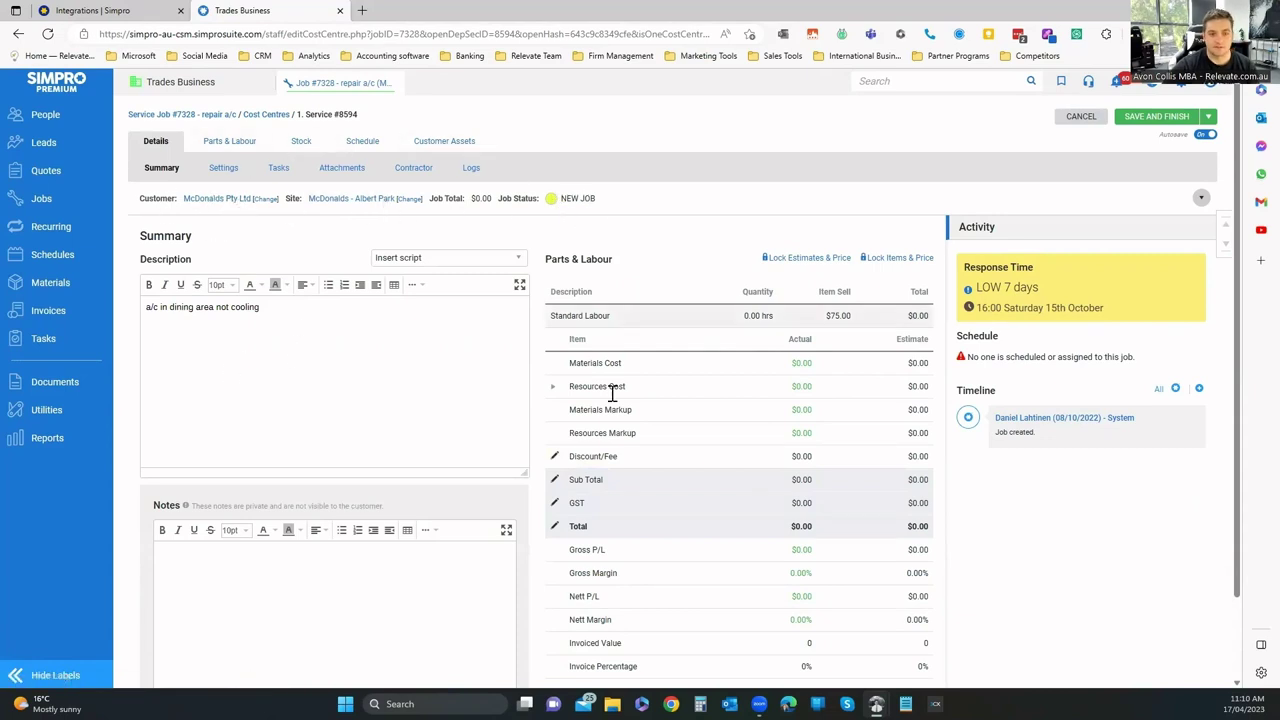
pyautogui.scroll(-1, 615, 415)
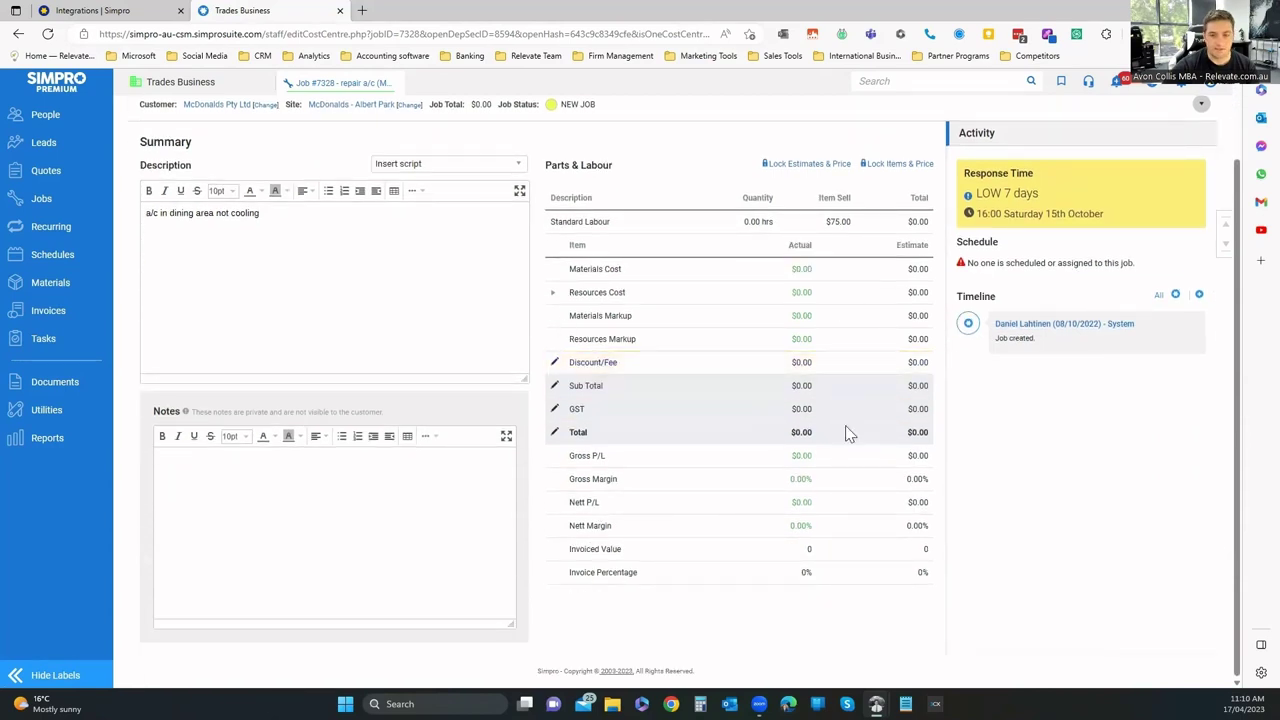
pyautogui.scroll(1, 1085, 400)
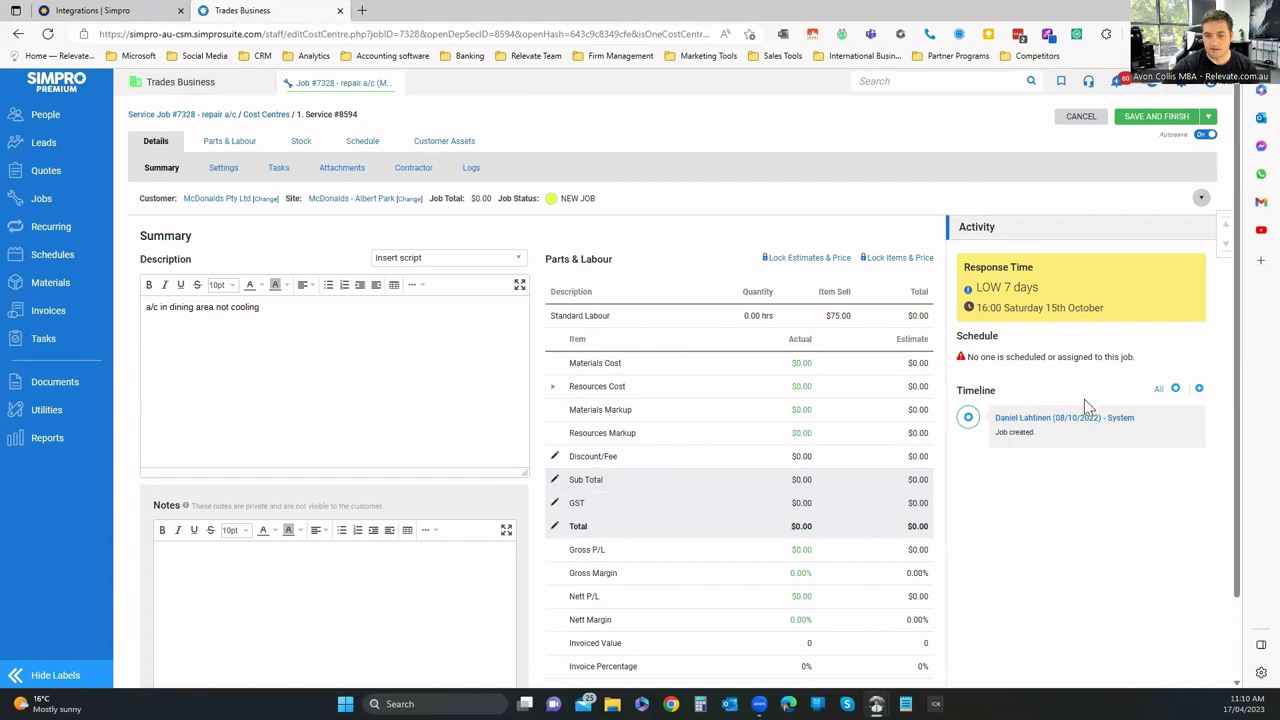
# Open a blank note for the job's activity timeline and cancel it without entering anything.
pyautogui.click(1199, 389)
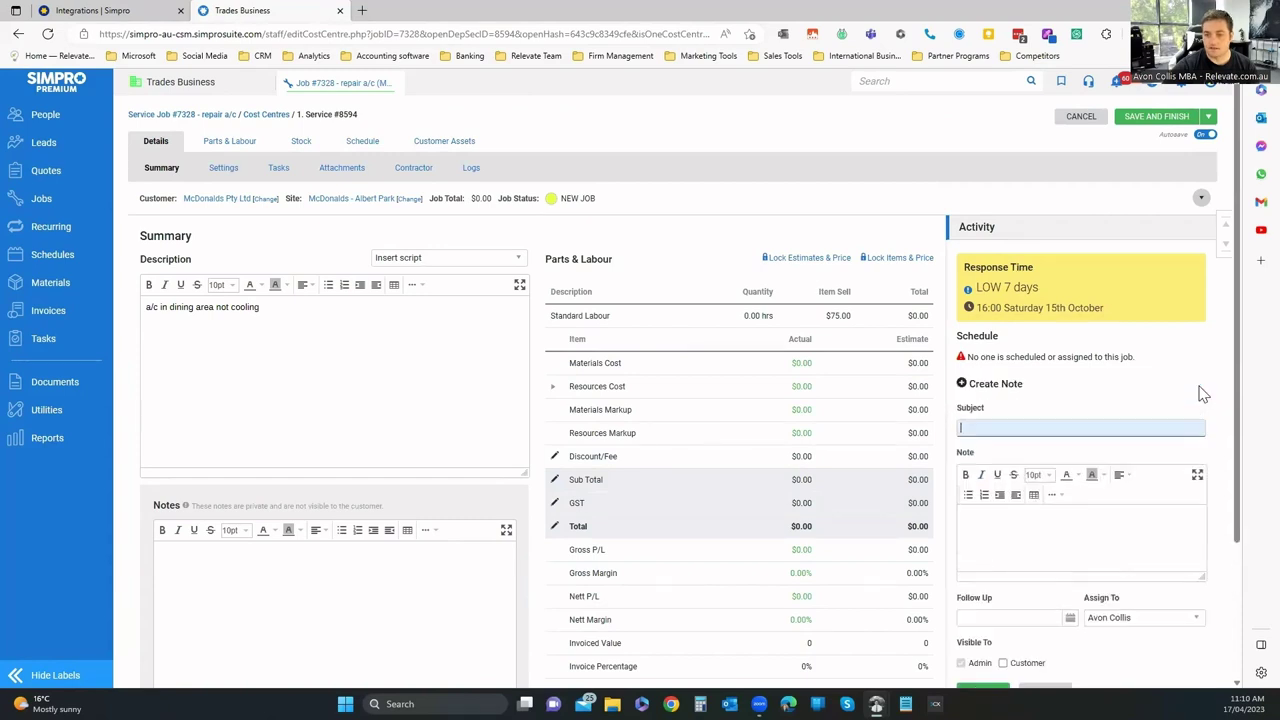
pyautogui.scroll(-1, 1100, 416)
pyautogui.scroll(-2, 1087, 418)
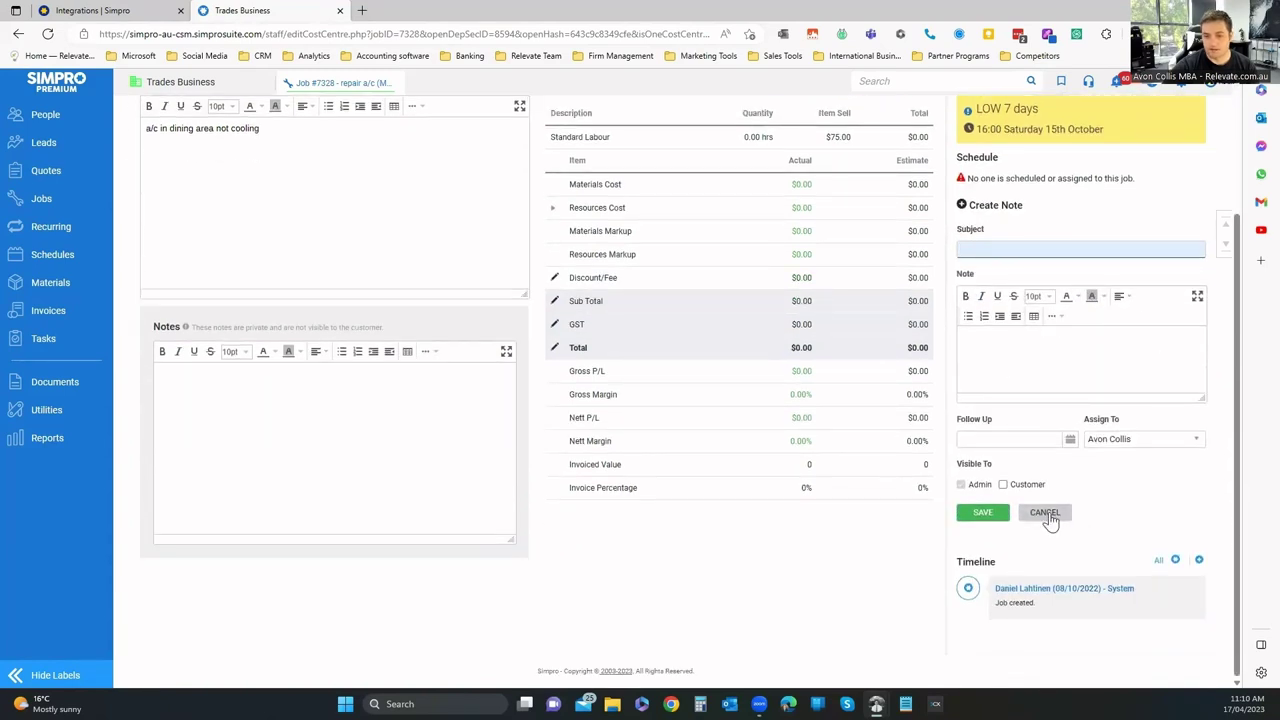
pyautogui.click(1043, 514)
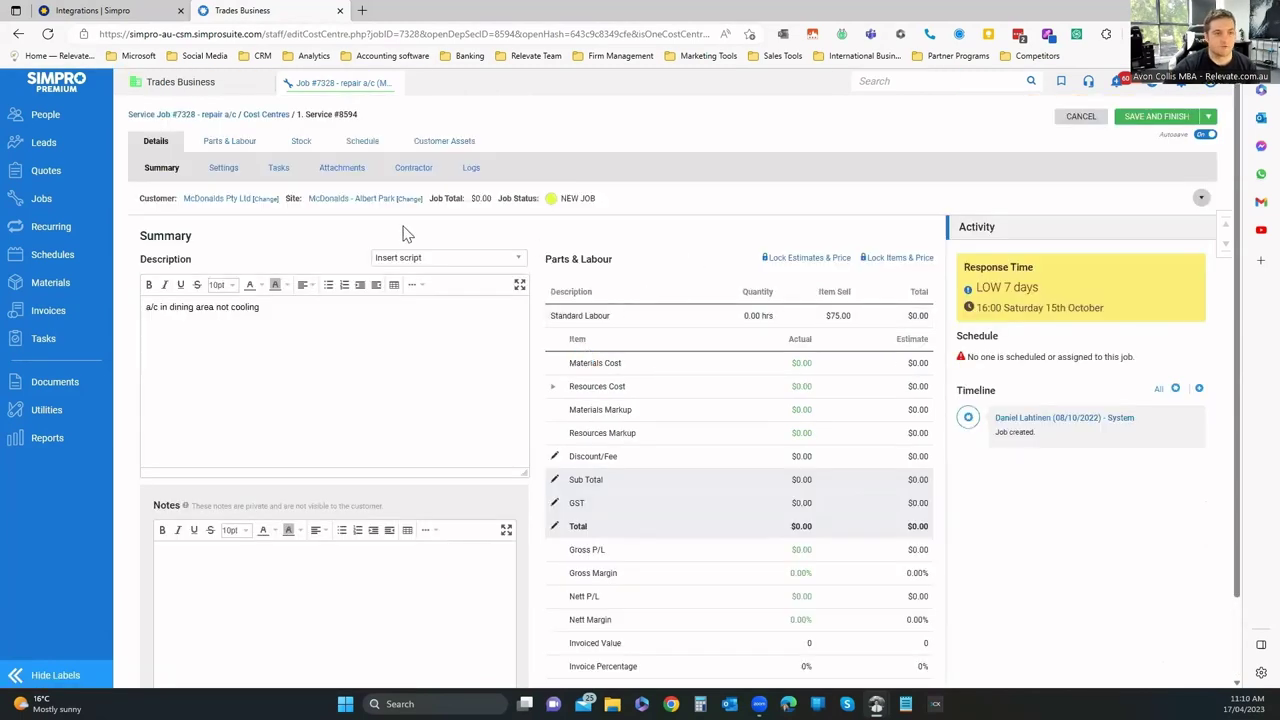
# Go to the job's settings, enable retention to view its options, and disable it again.
pyautogui.click(229, 143)
pyautogui.click(156, 143)
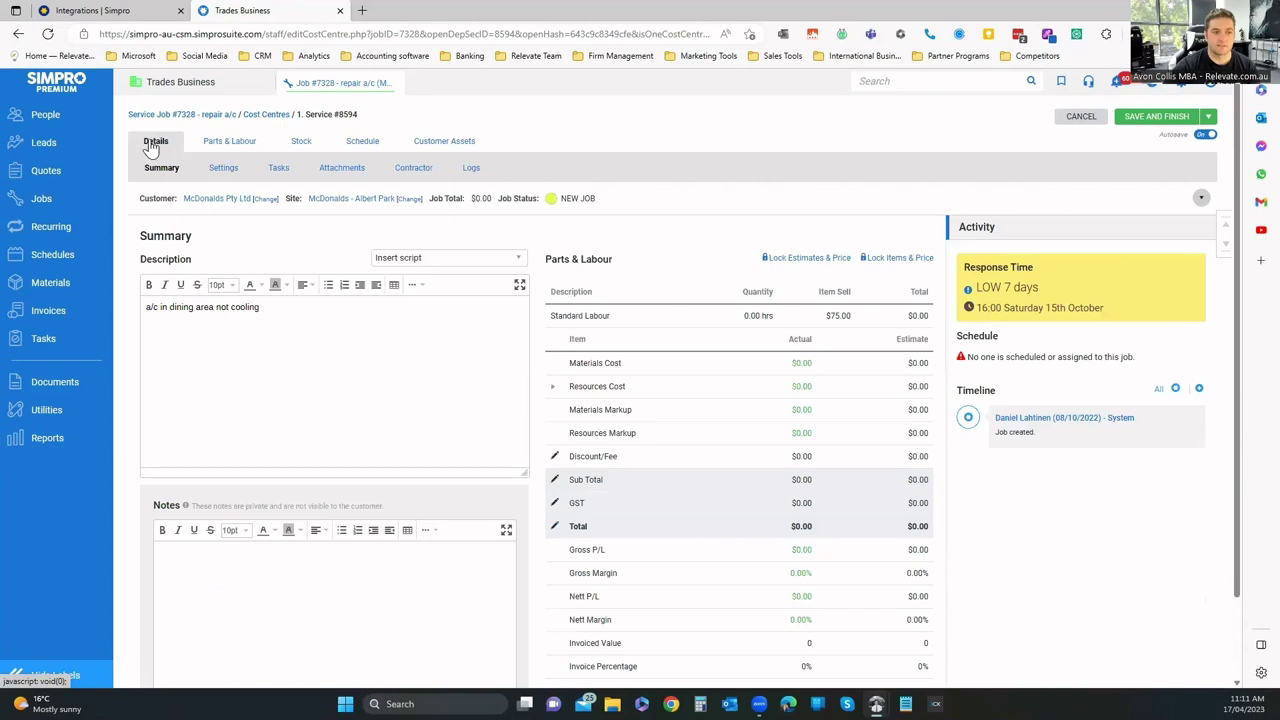
pyautogui.click(223, 170)
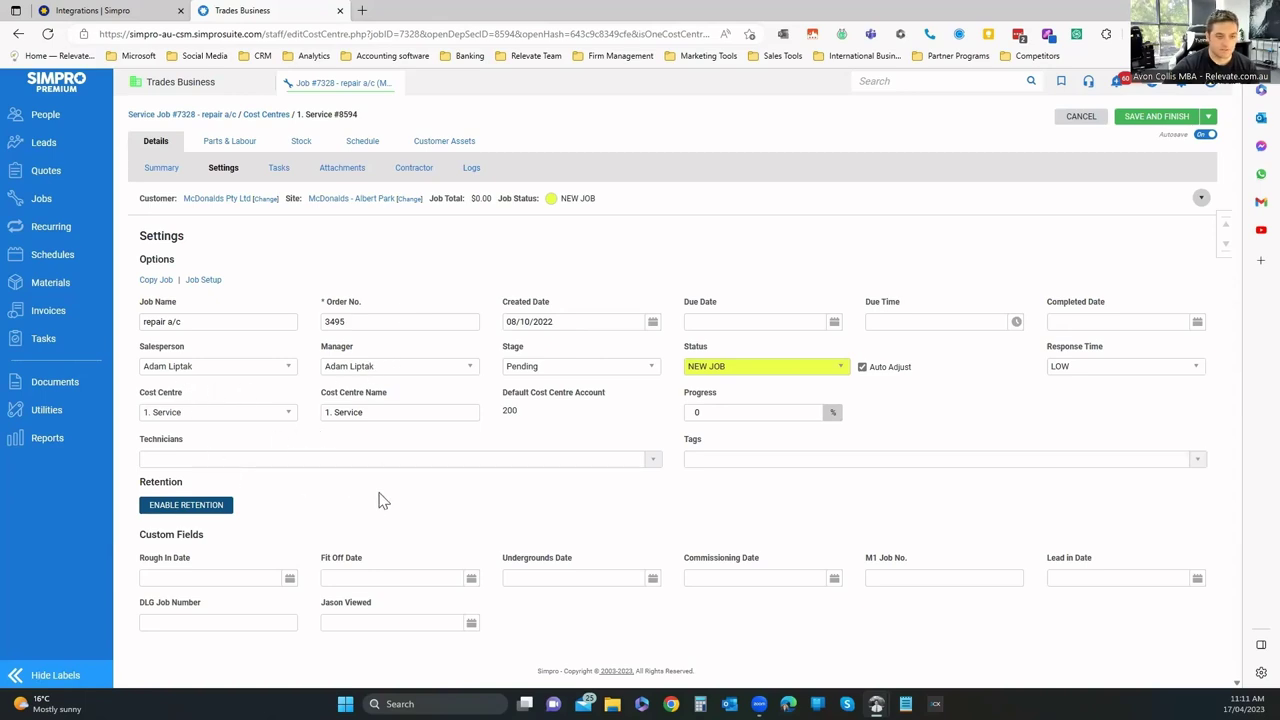
pyautogui.click(186, 506)
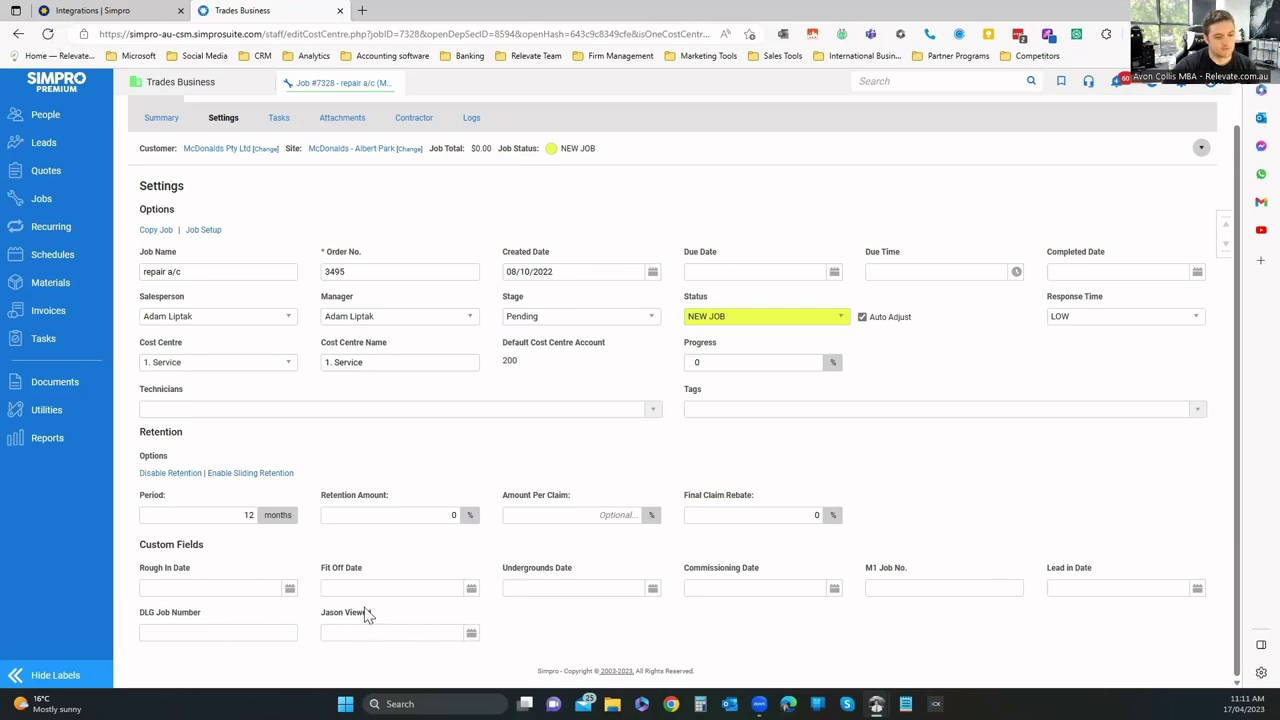
pyautogui.click(188, 473)
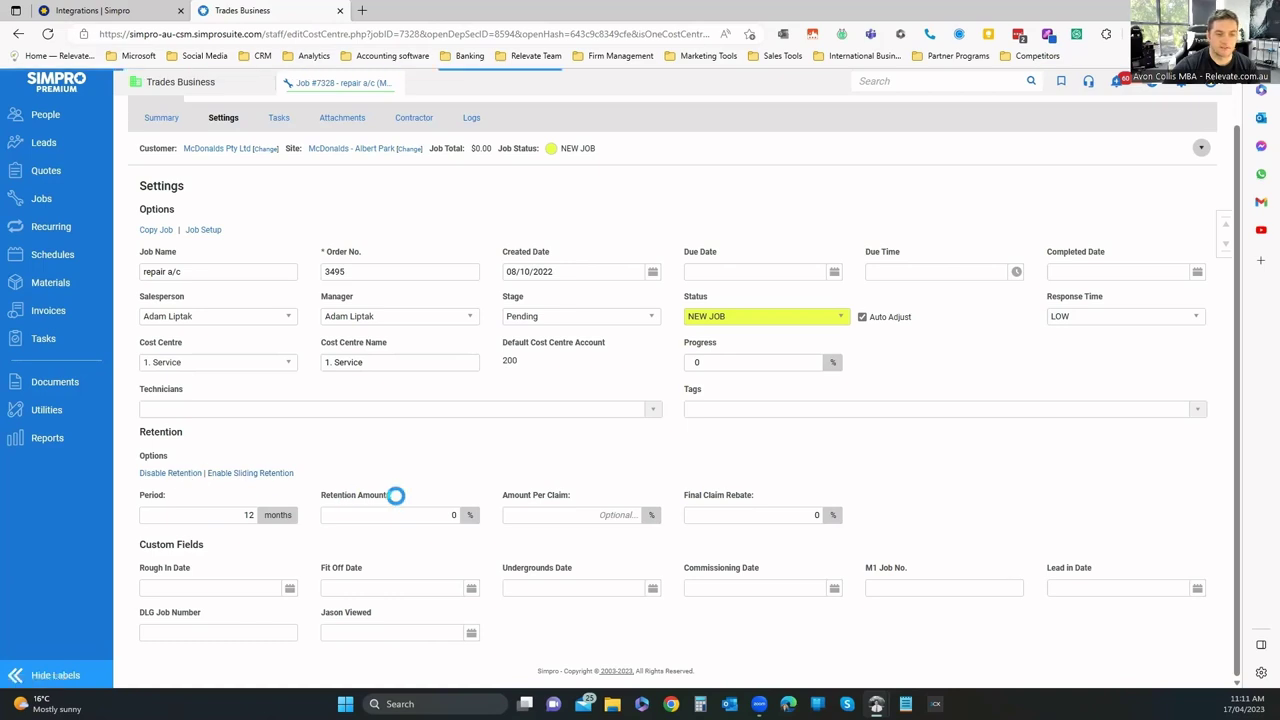
# Select the Project Job task template for the job's tasks.
pyautogui.click(277, 169)
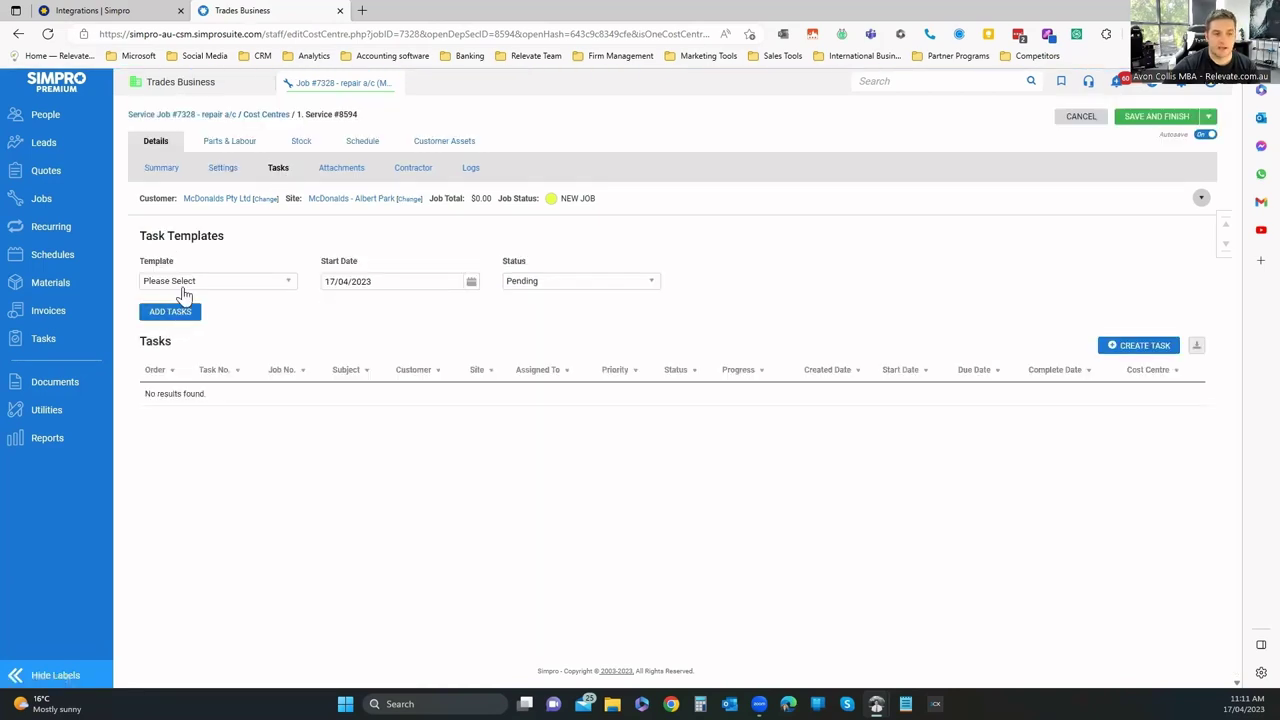
pyautogui.click(210, 282)
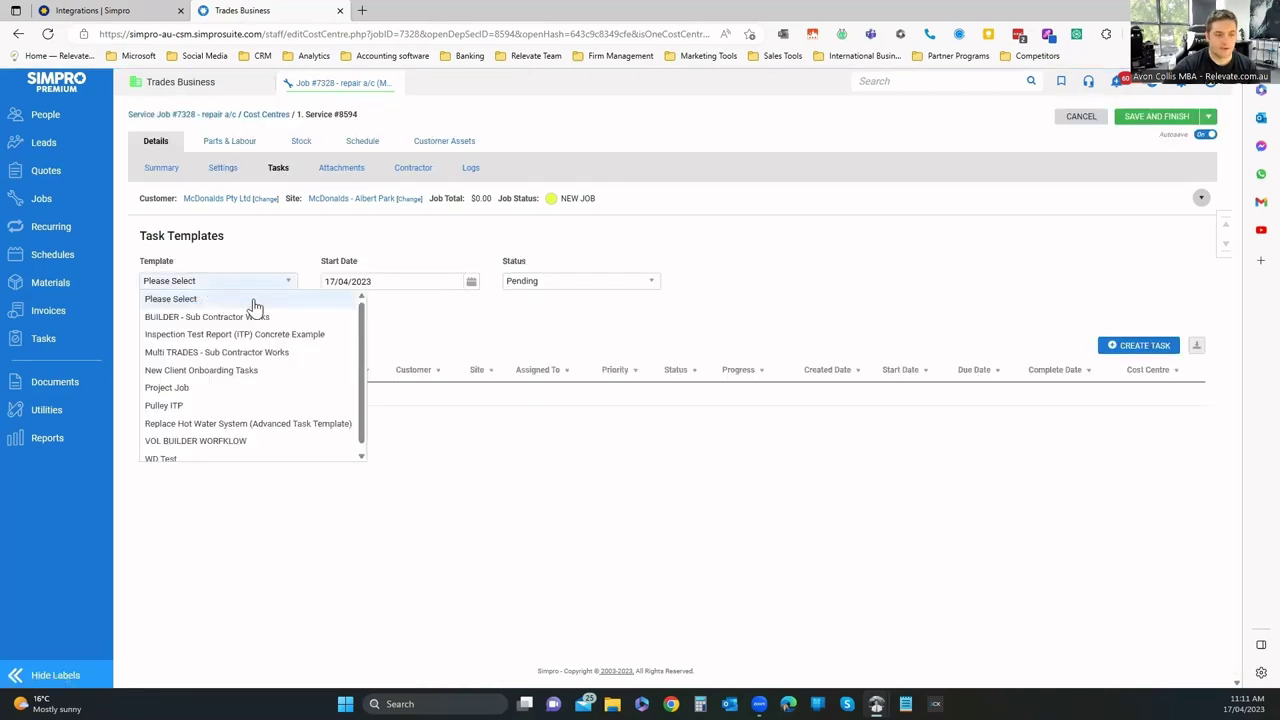
pyautogui.click(222, 390)
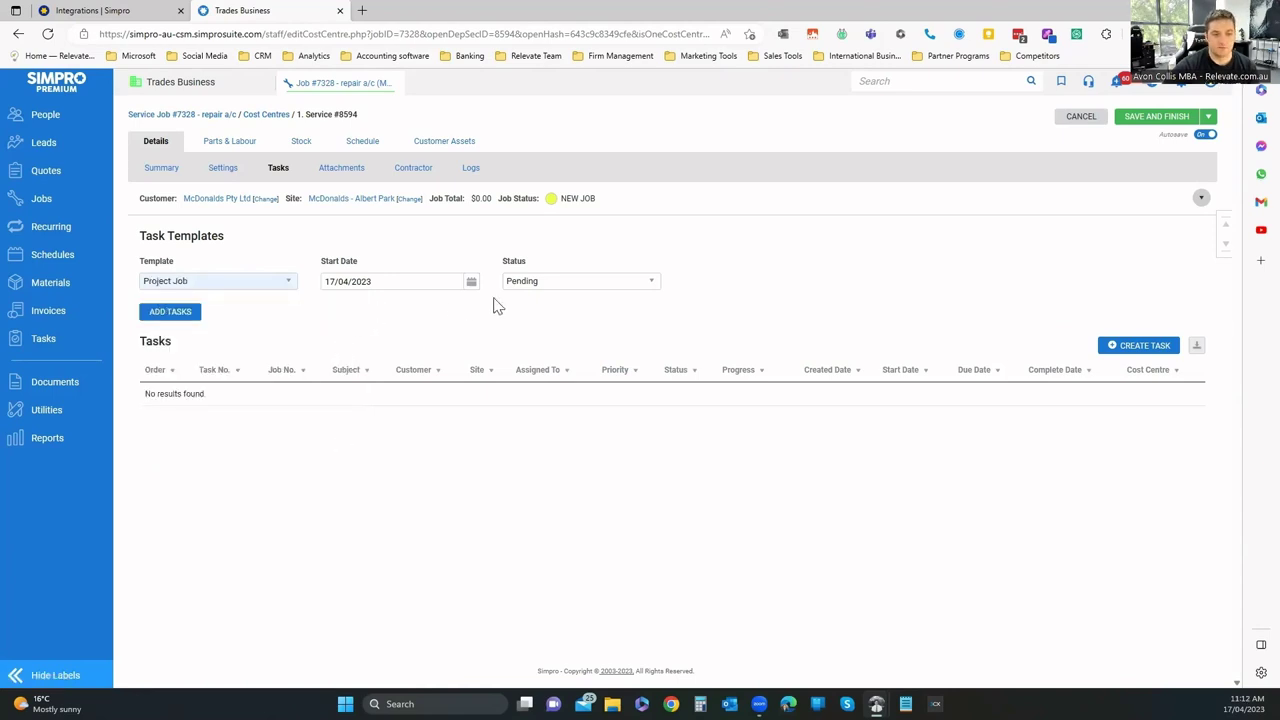
# Start a new task for the job and assign the third available employee as an additional stakeholder.
pyautogui.click(1130, 348)
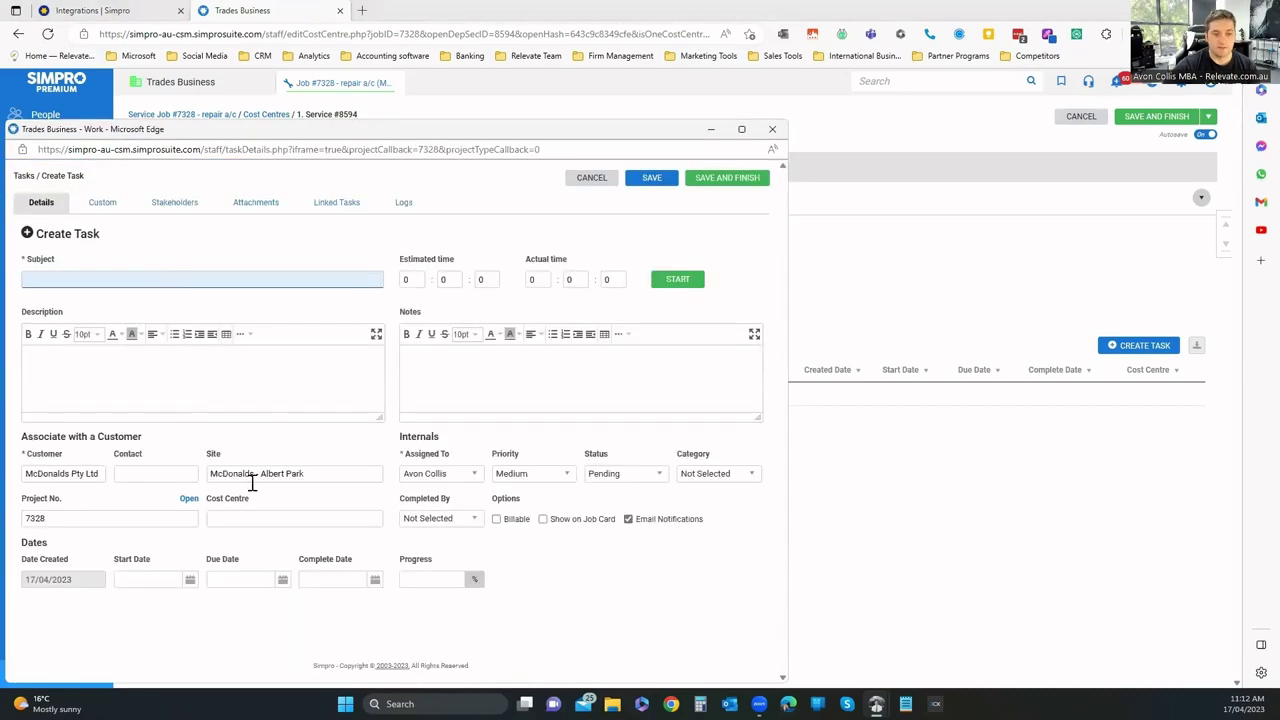
pyautogui.click(102, 203)
pyautogui.click(167, 205)
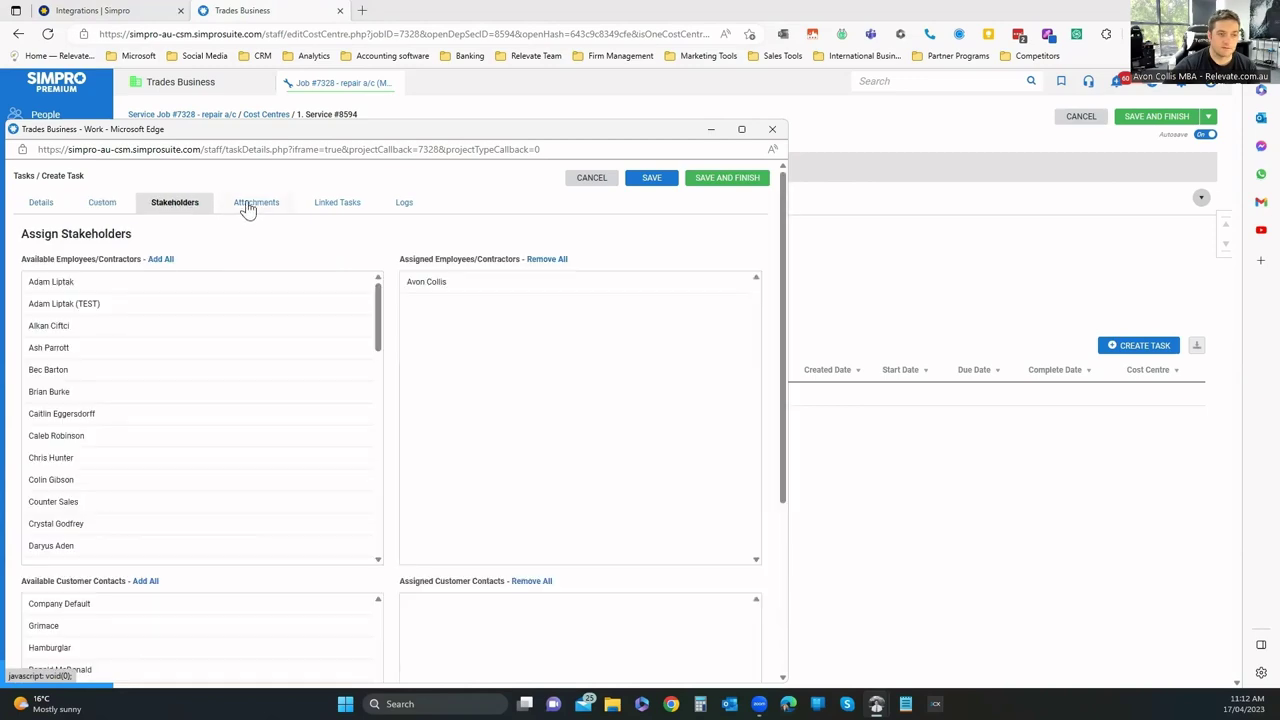
pyautogui.click(177, 352)
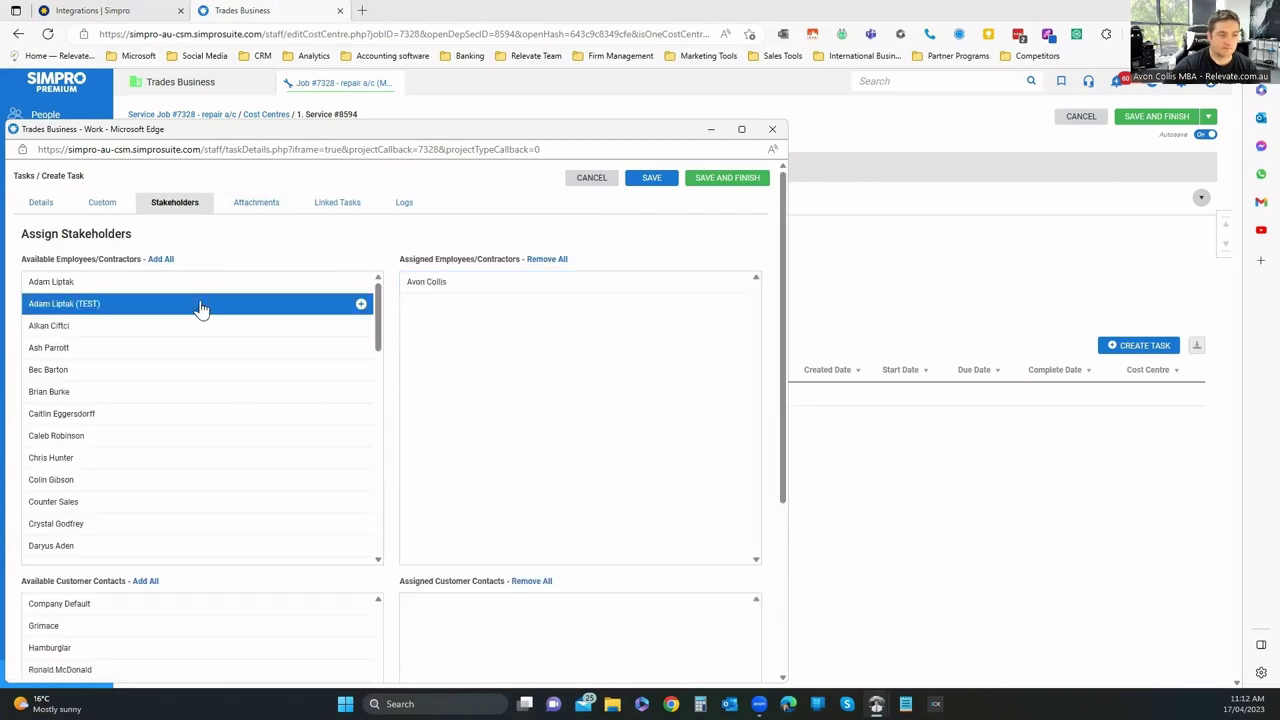
pyautogui.click(362, 329)
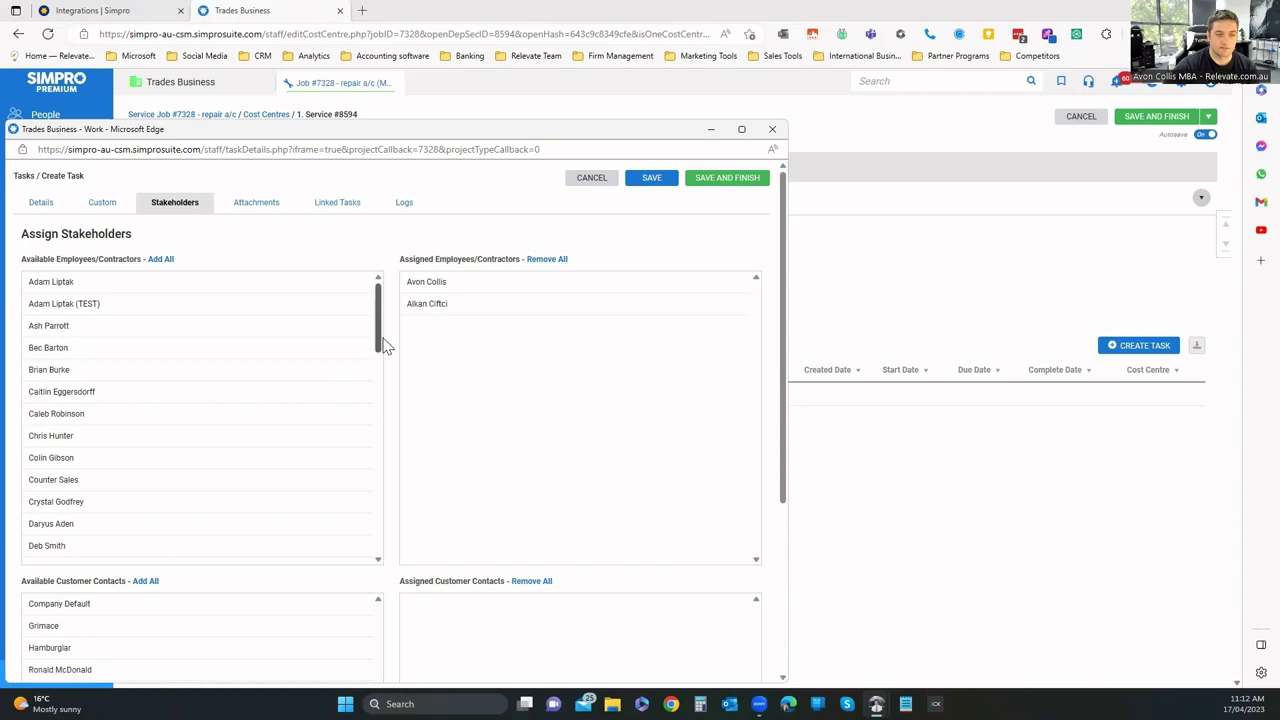
# Review the new task's customer contacts, attachments, linked tasks and logs, and close the task without saving.
pyautogui.scroll(-2, 565, 470)
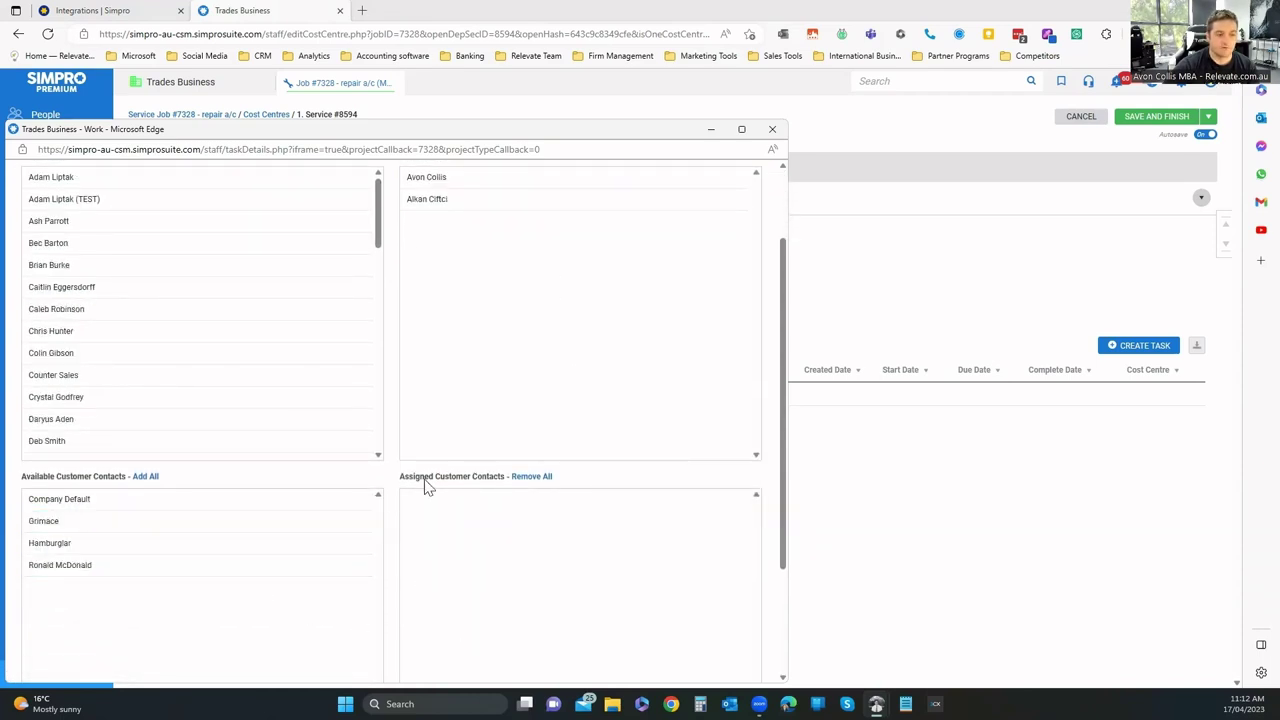
pyautogui.scroll(2, 430, 450)
pyautogui.click(250, 212)
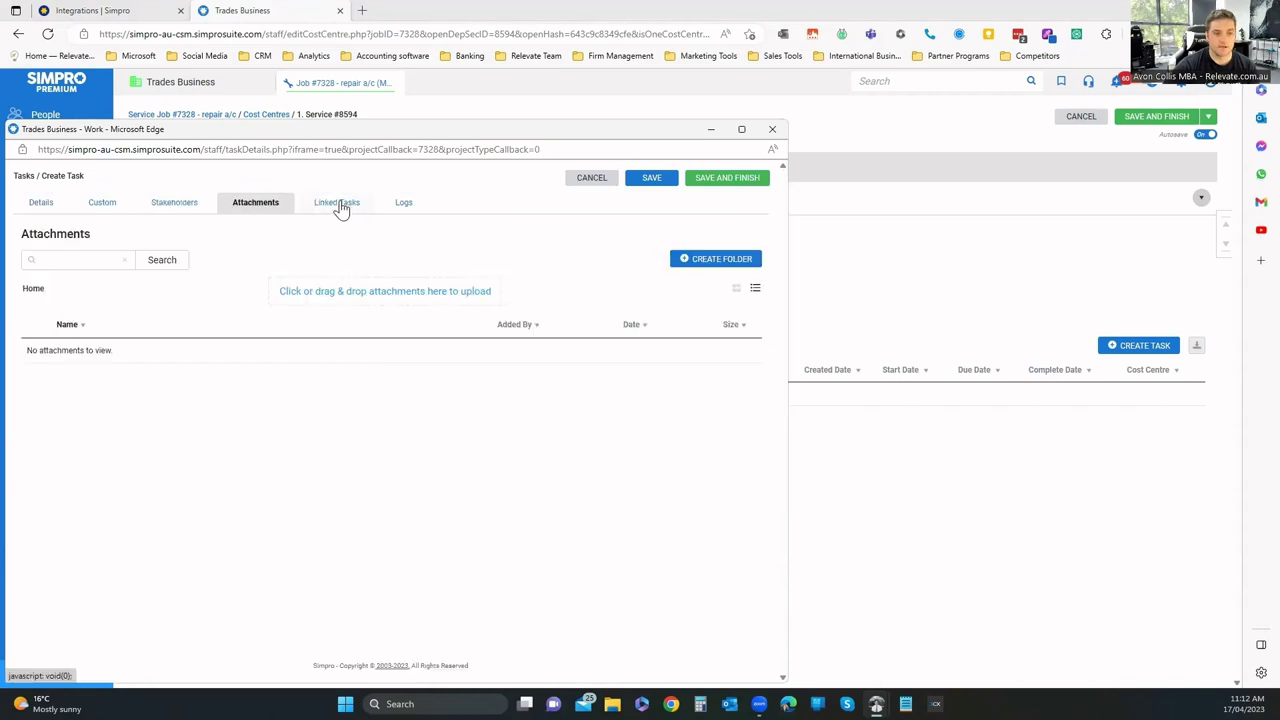
pyautogui.click(338, 204)
pyautogui.click(404, 208)
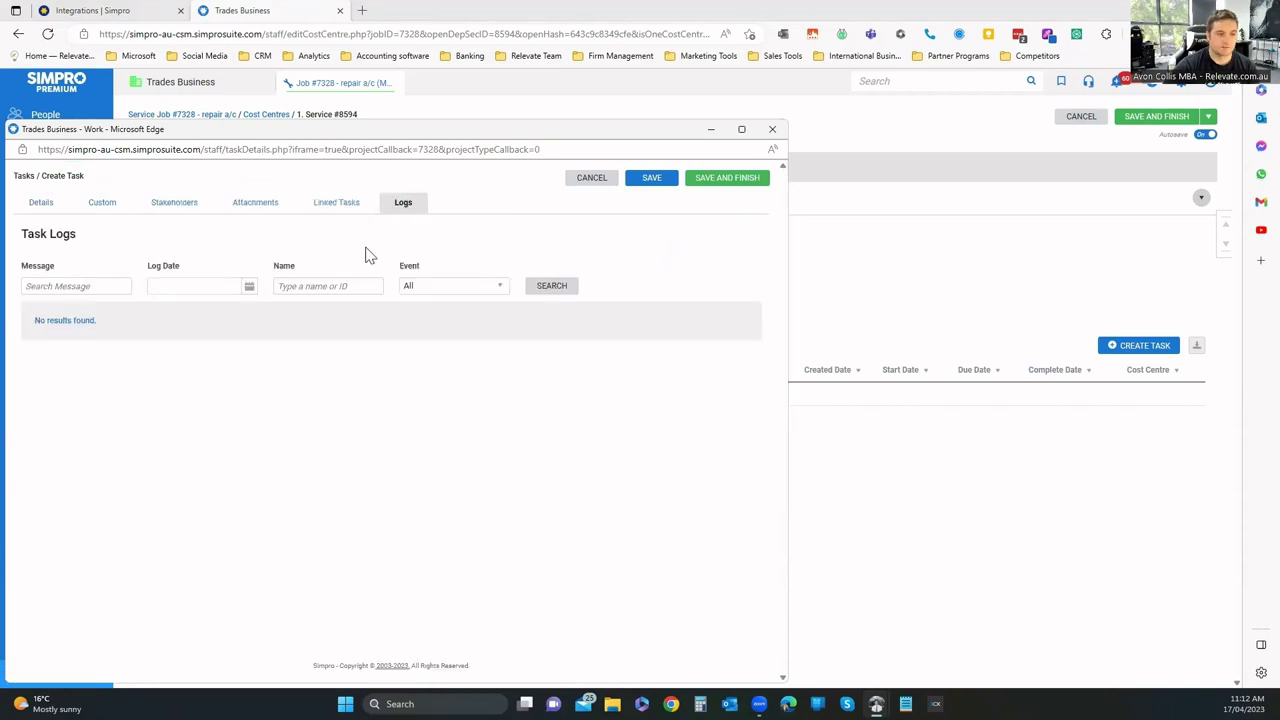
pyautogui.click(667, 182)
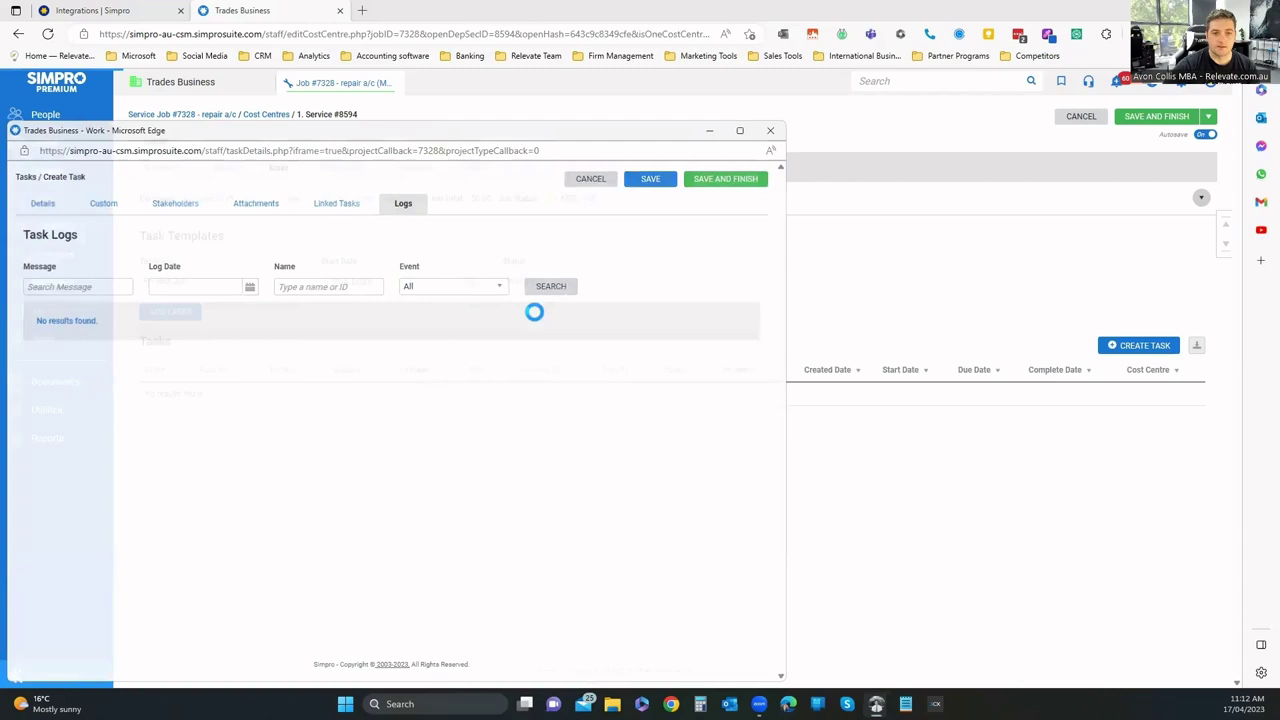
# Examine the job's Certification attachments folder and its contractor work orders.
pyautogui.click(345, 169)
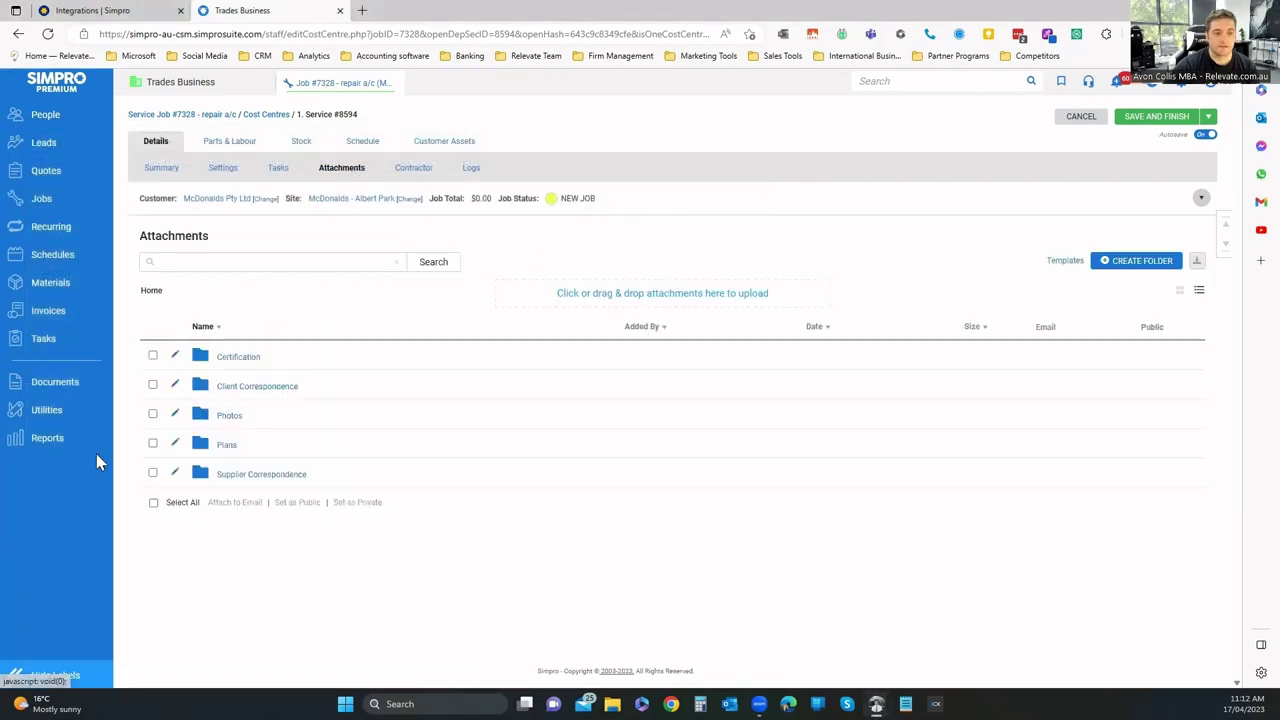
pyautogui.click(238, 357)
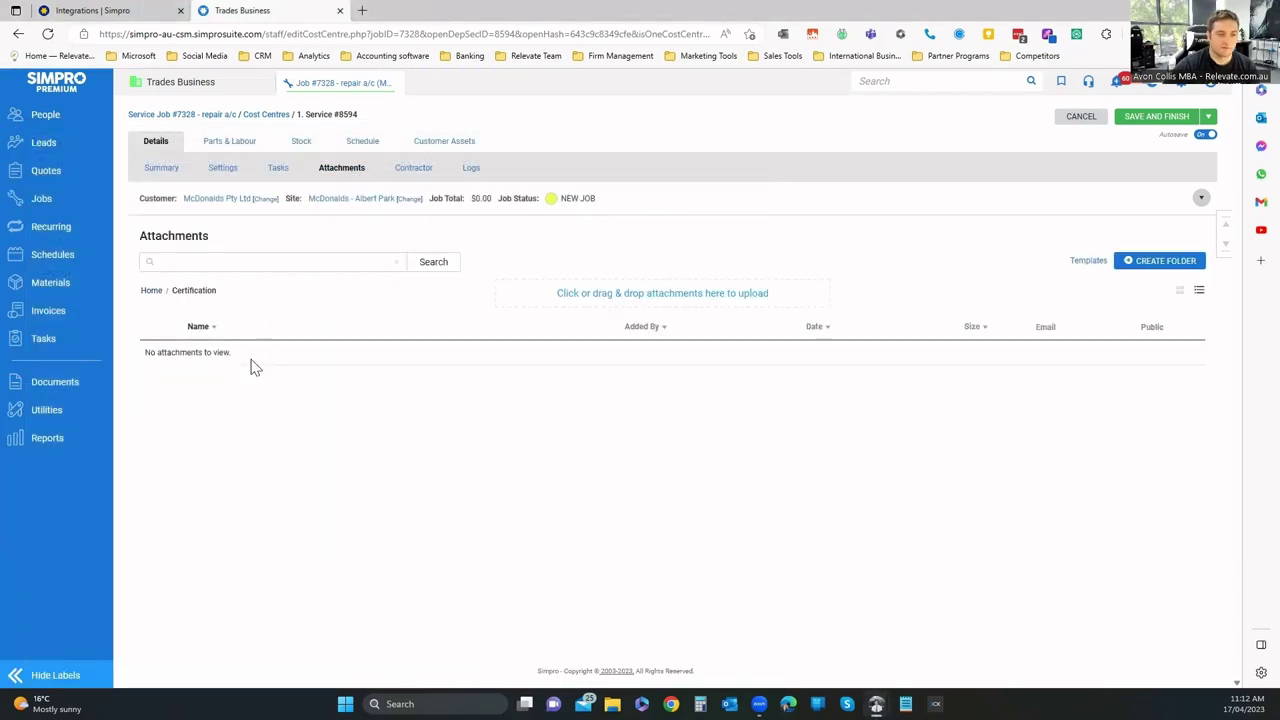
pyautogui.click(279, 170)
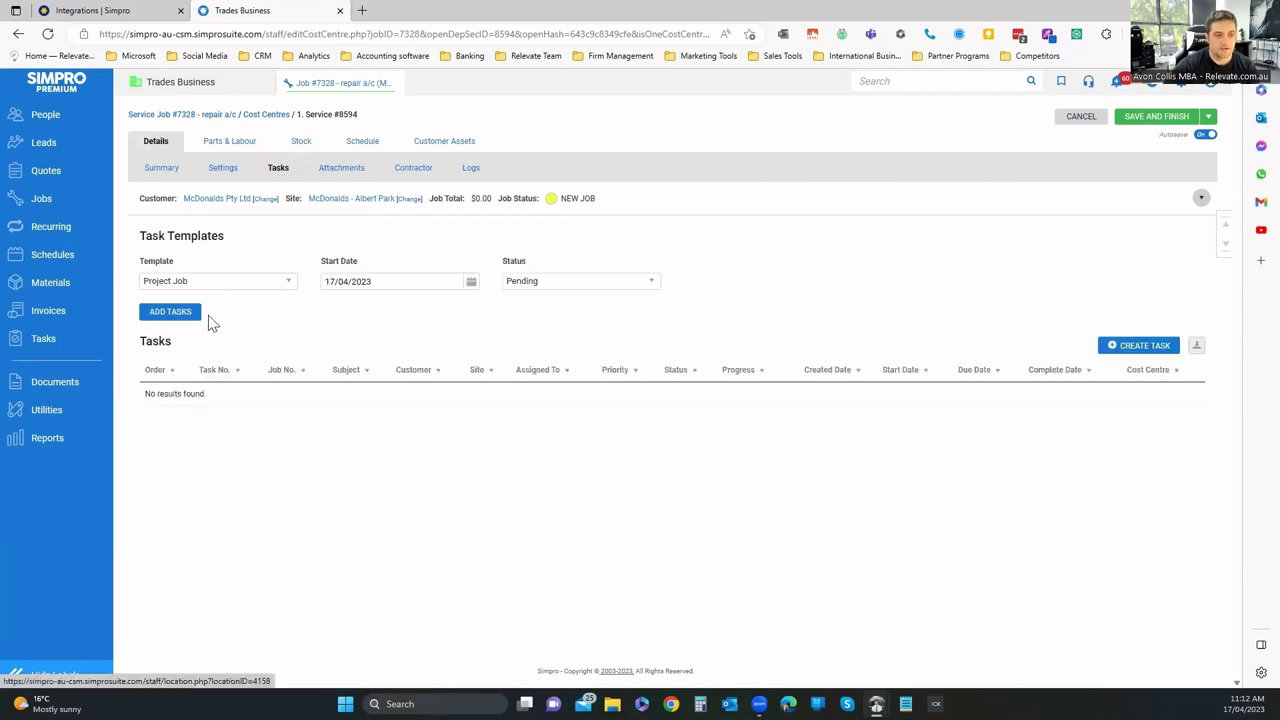
pyautogui.click(333, 170)
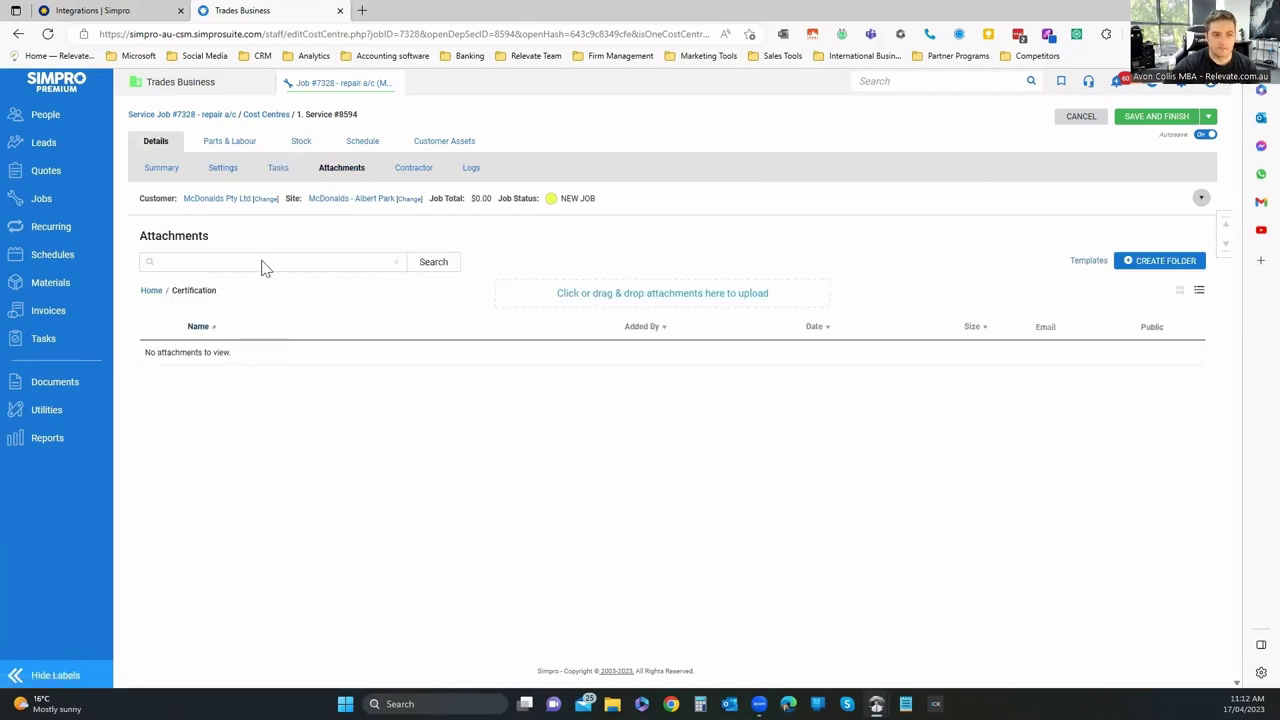
pyautogui.click(405, 168)
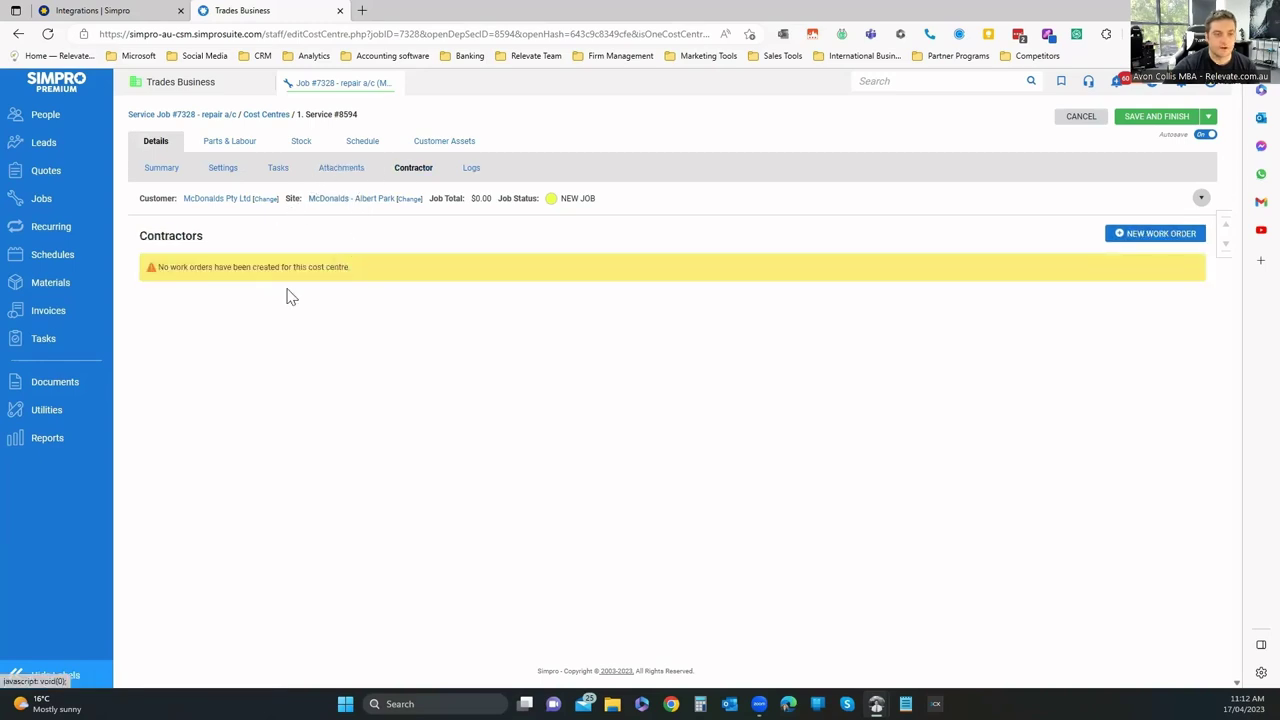
# Start a contractor work order for Burke & Wills Electrical with its listed employee, review its costs and attachments, and cancel it.
pyautogui.click(1155, 234)
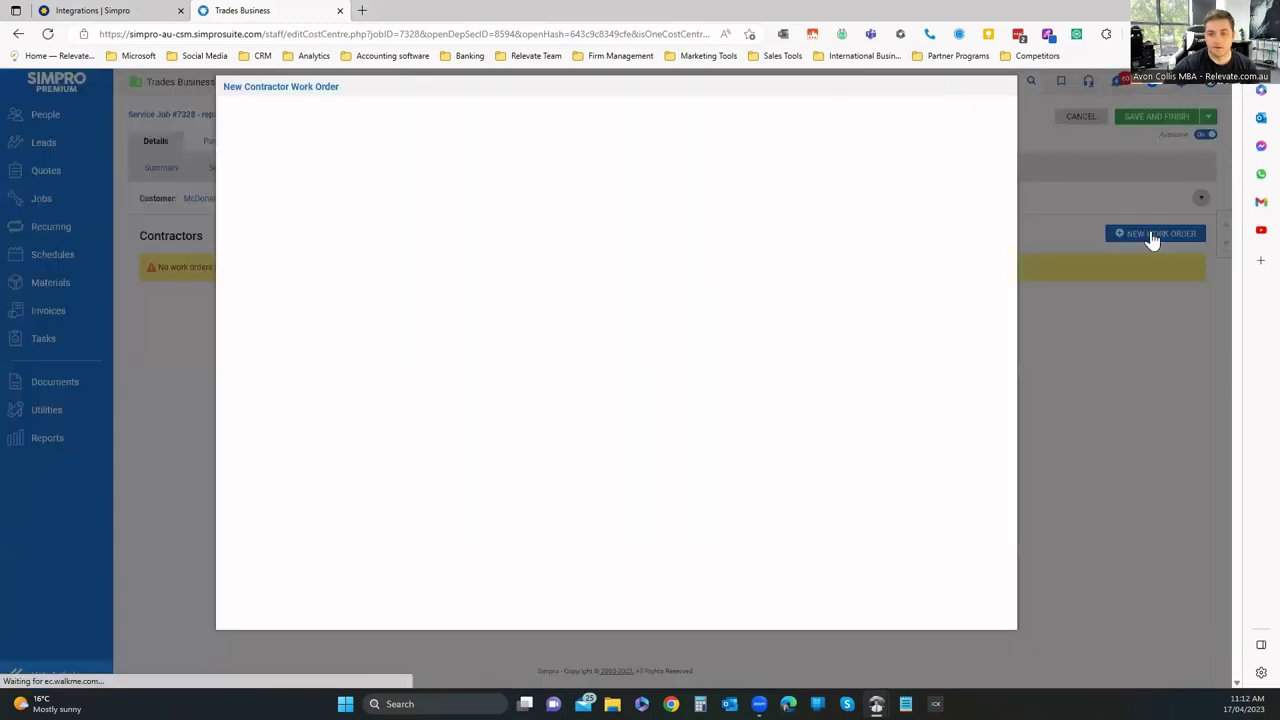
pyautogui.click(495, 186)
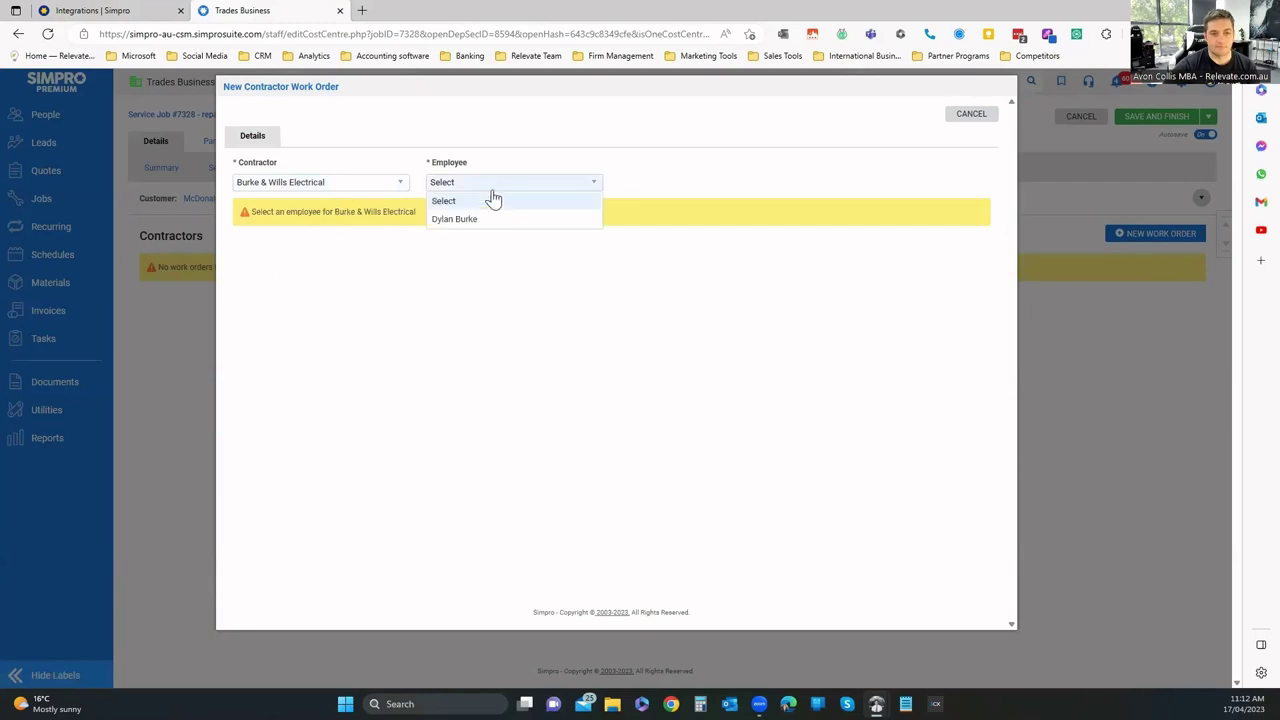
pyautogui.click(480, 222)
pyautogui.click(312, 372)
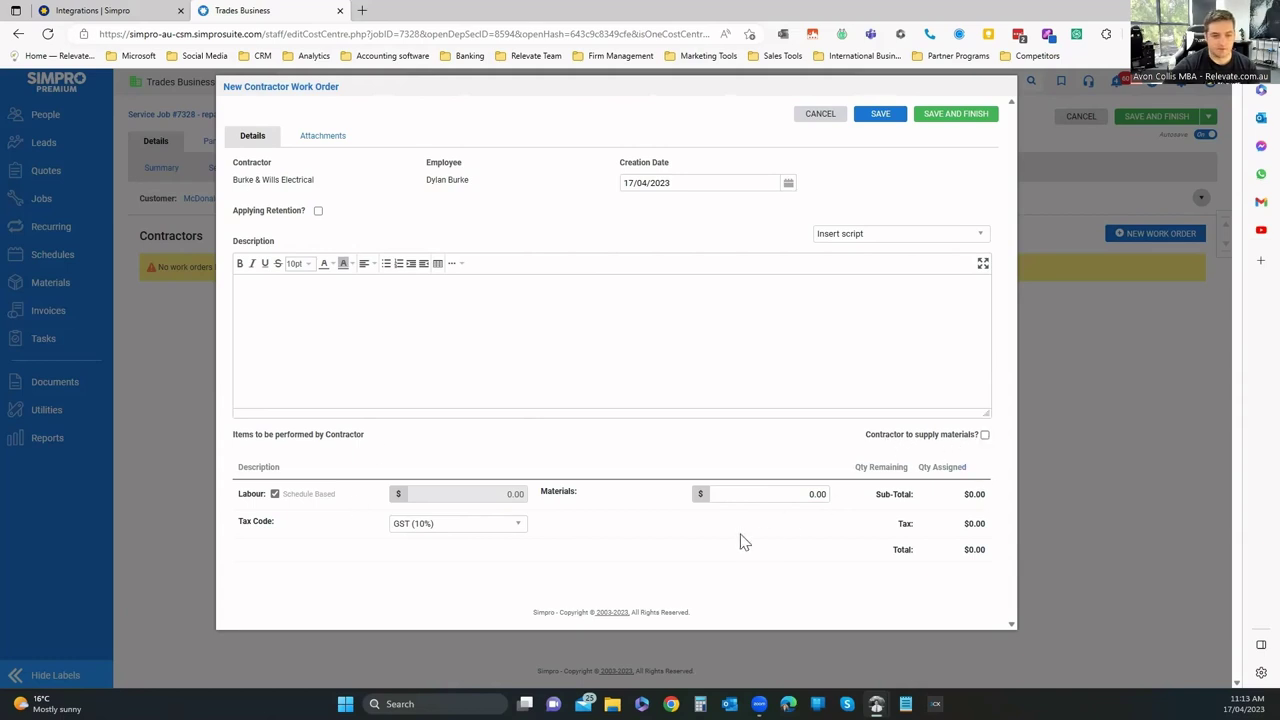
pyautogui.click(720, 495)
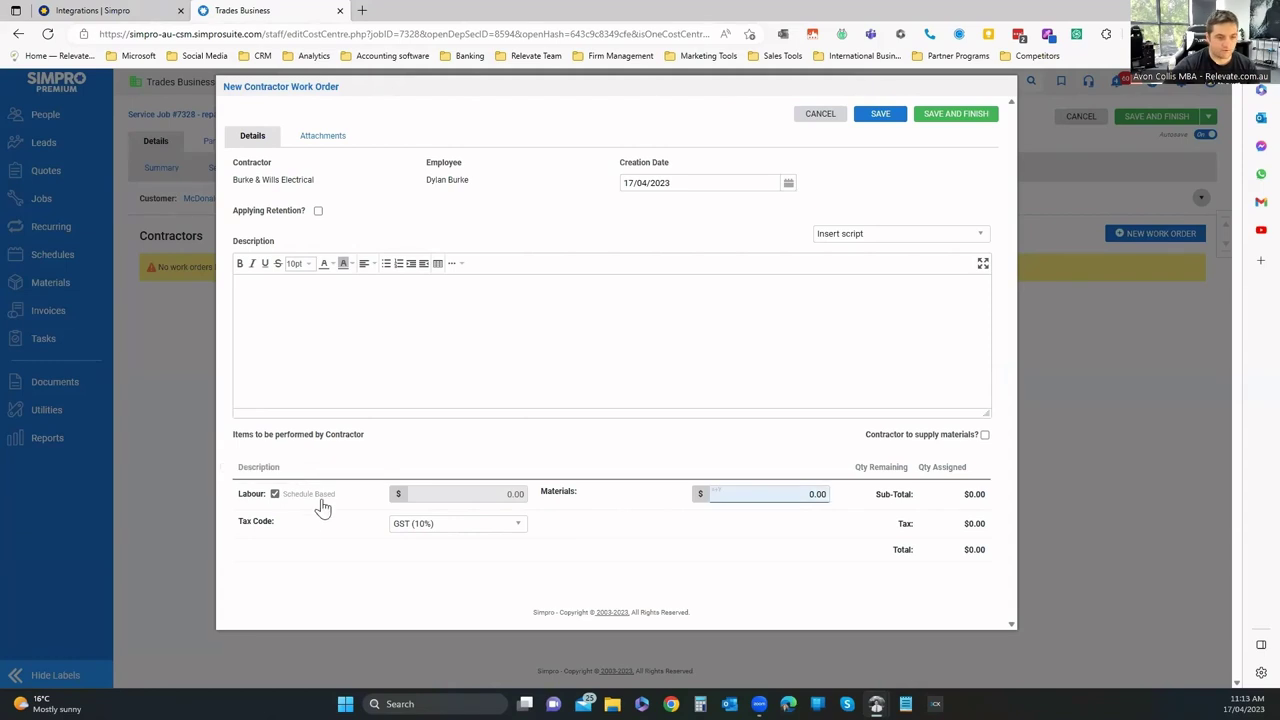
pyautogui.click(336, 140)
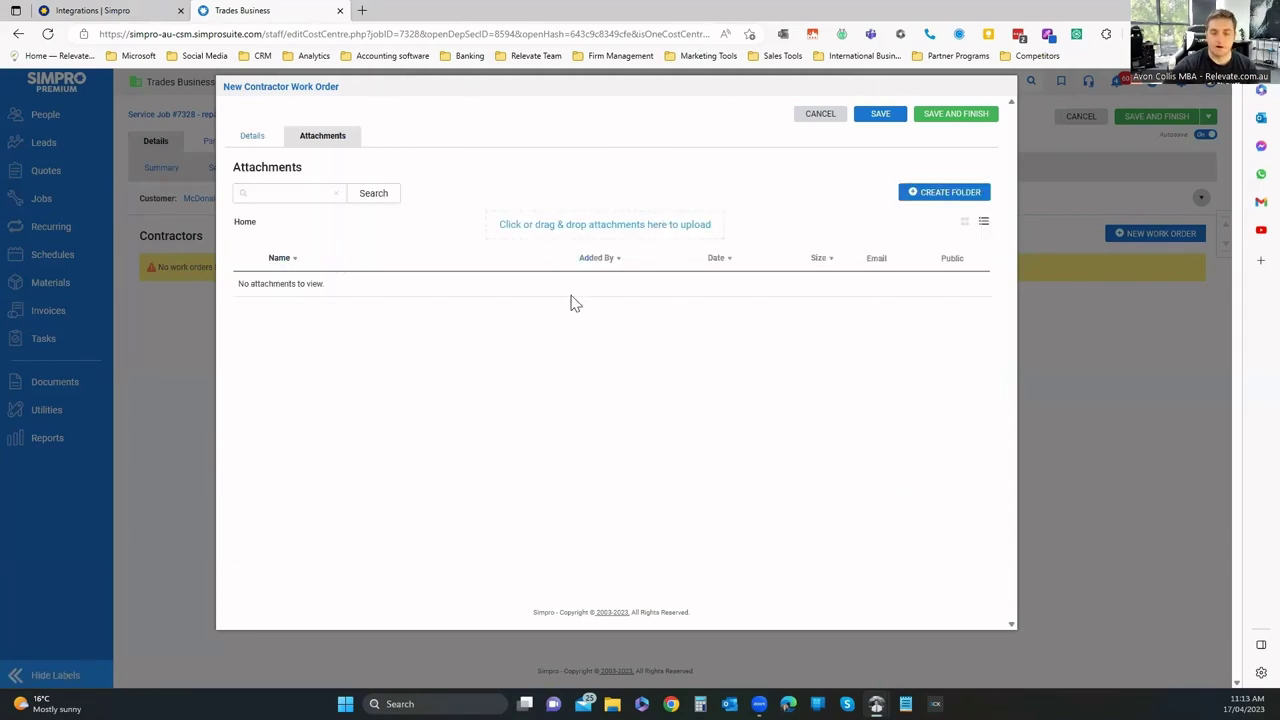
pyautogui.click(820, 114)
# Check the take off template groups and add the Delivery and Installation service fee to the job's billable parts.
pyautogui.click(229, 141)
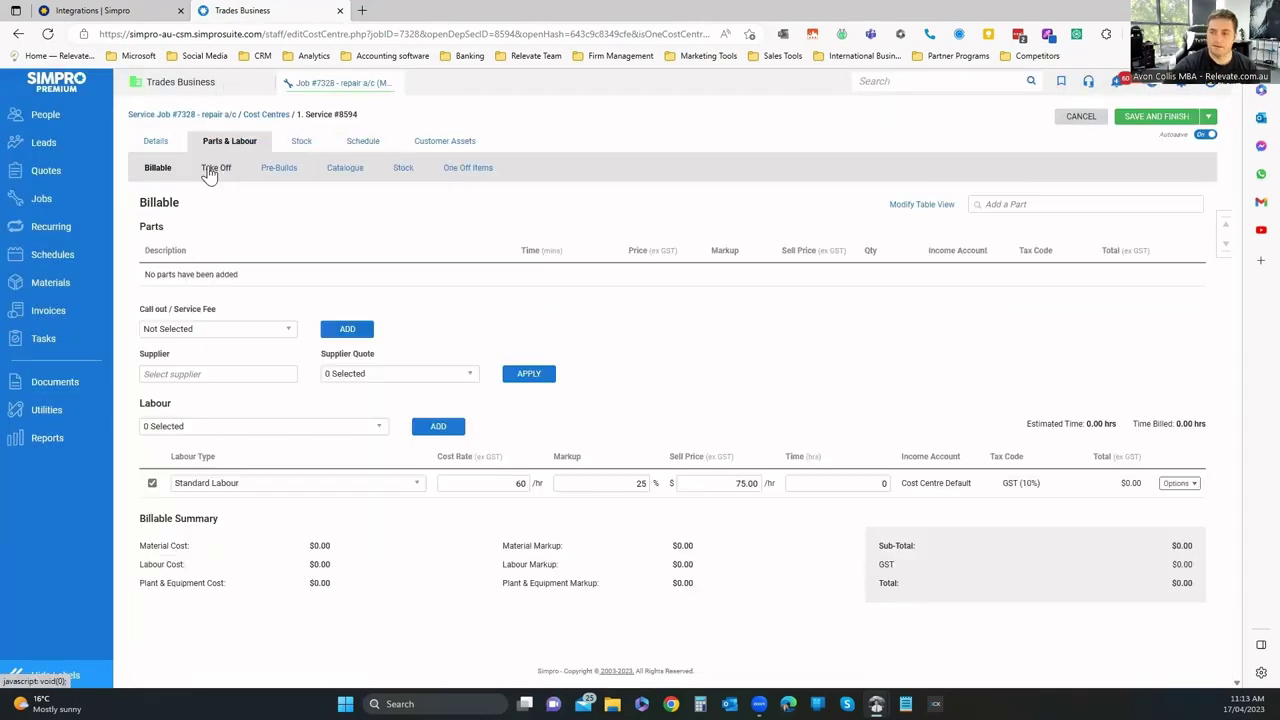
pyautogui.click(216, 168)
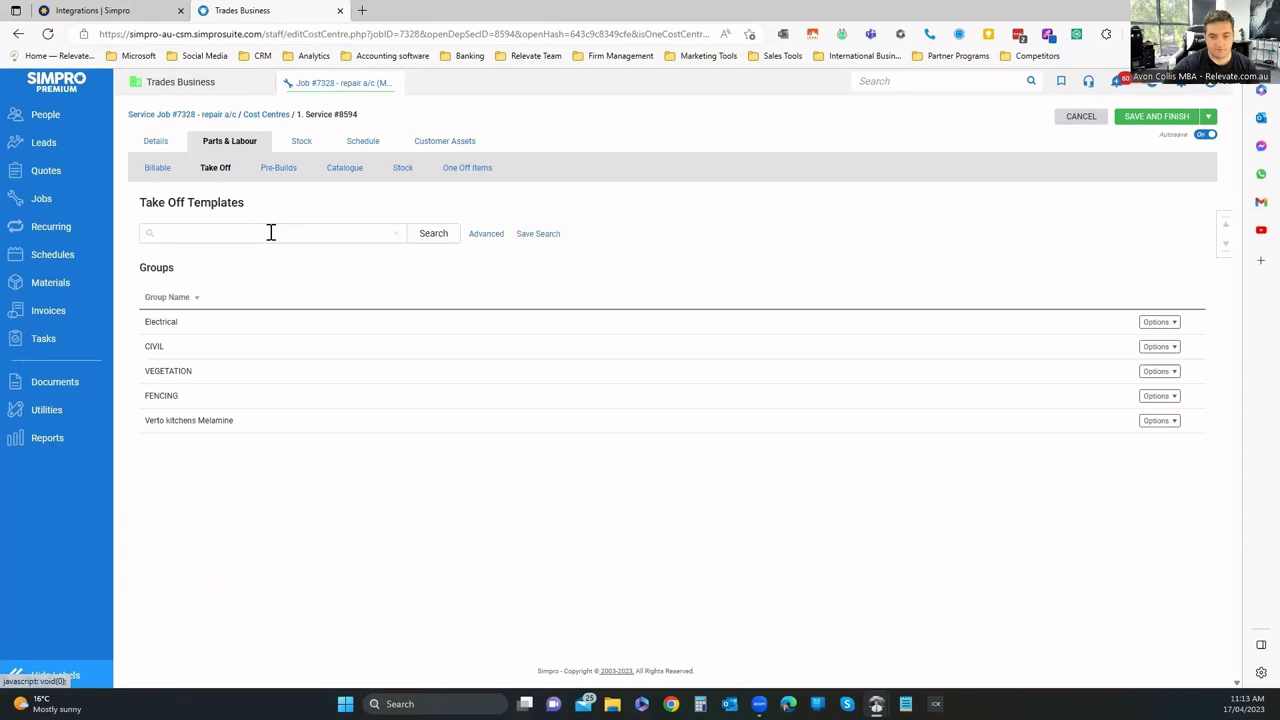
pyautogui.click(157, 167)
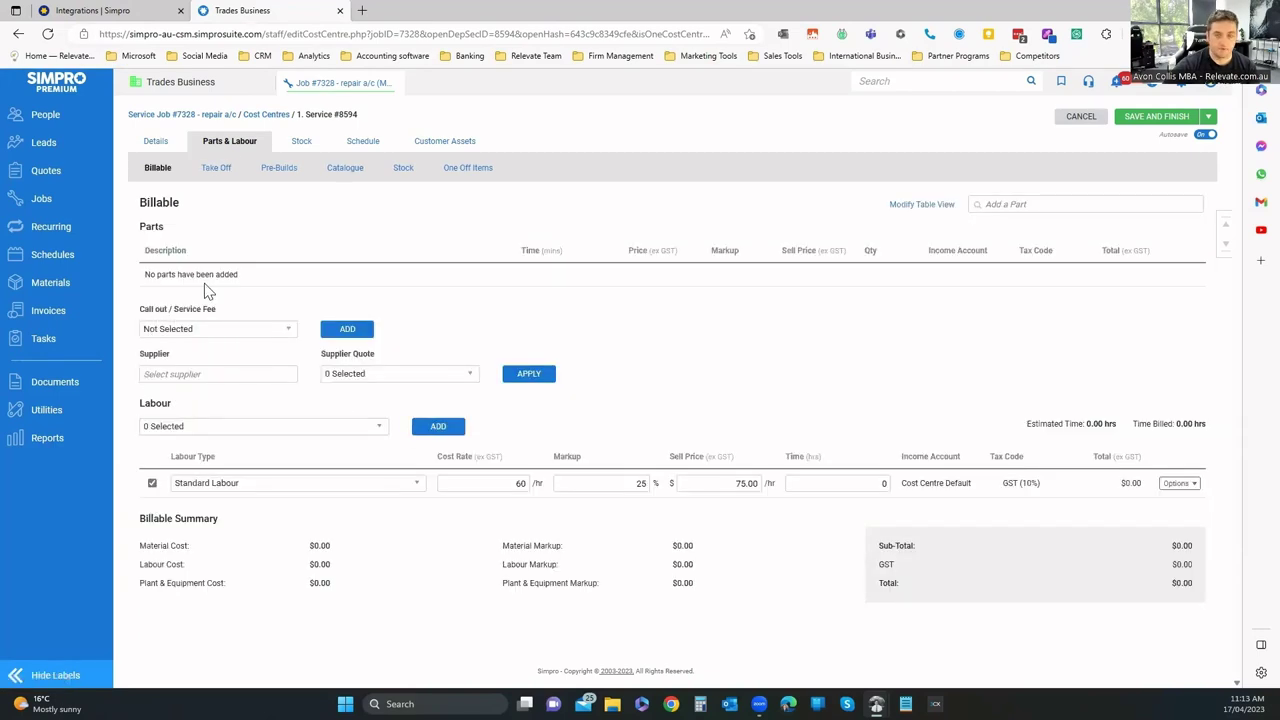
pyautogui.click(245, 331)
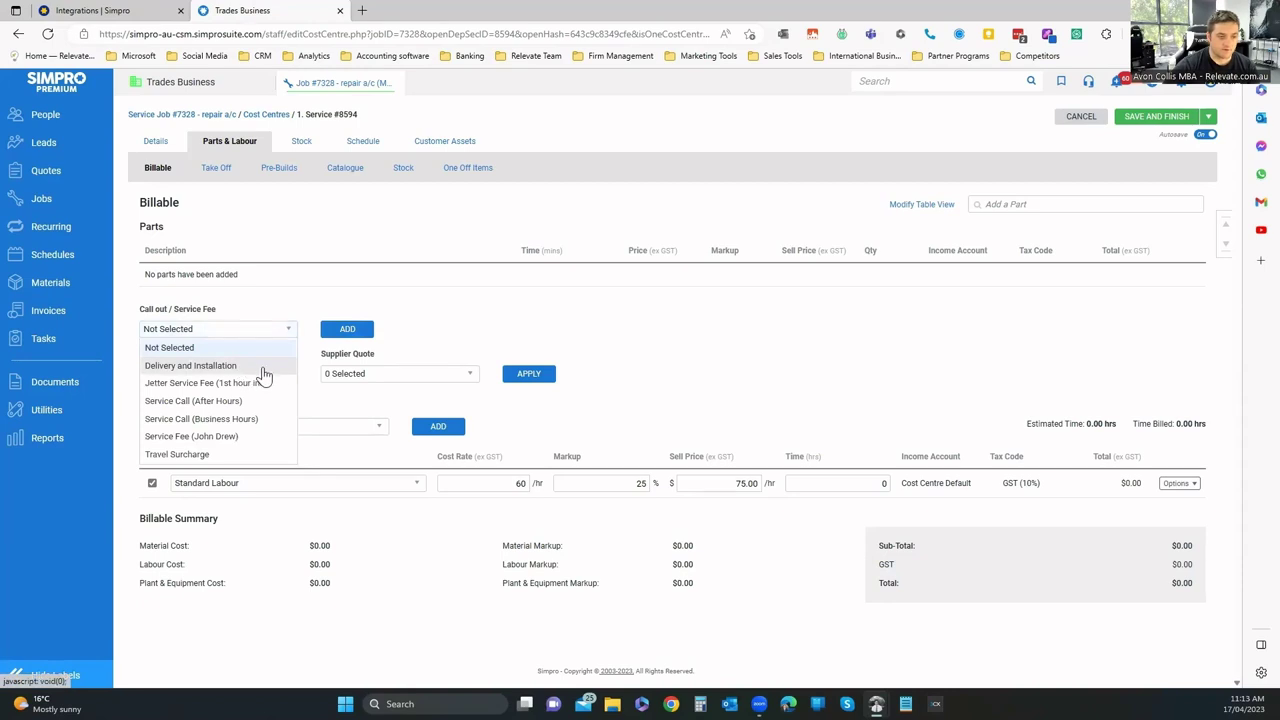
pyautogui.click(262, 368)
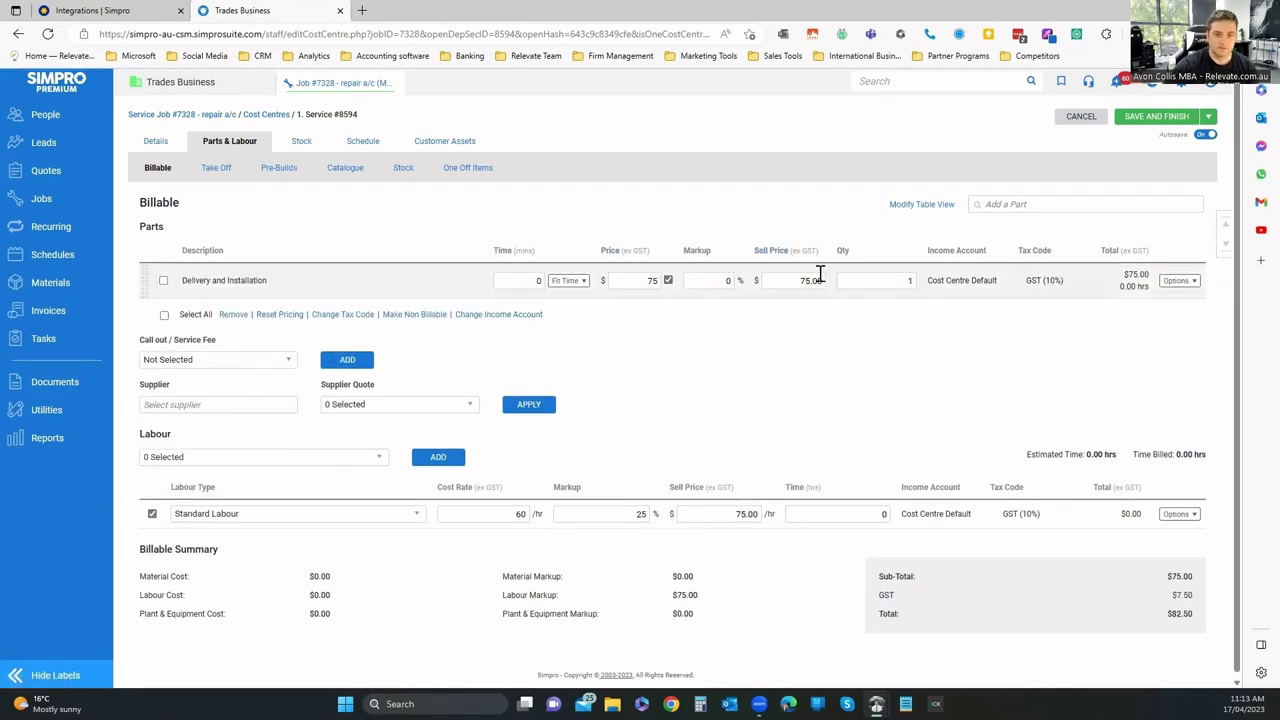
# Examine the supplier quotes and labour rates that can be added to the job's billable items, without selecting any.
pyautogui.click(396, 407)
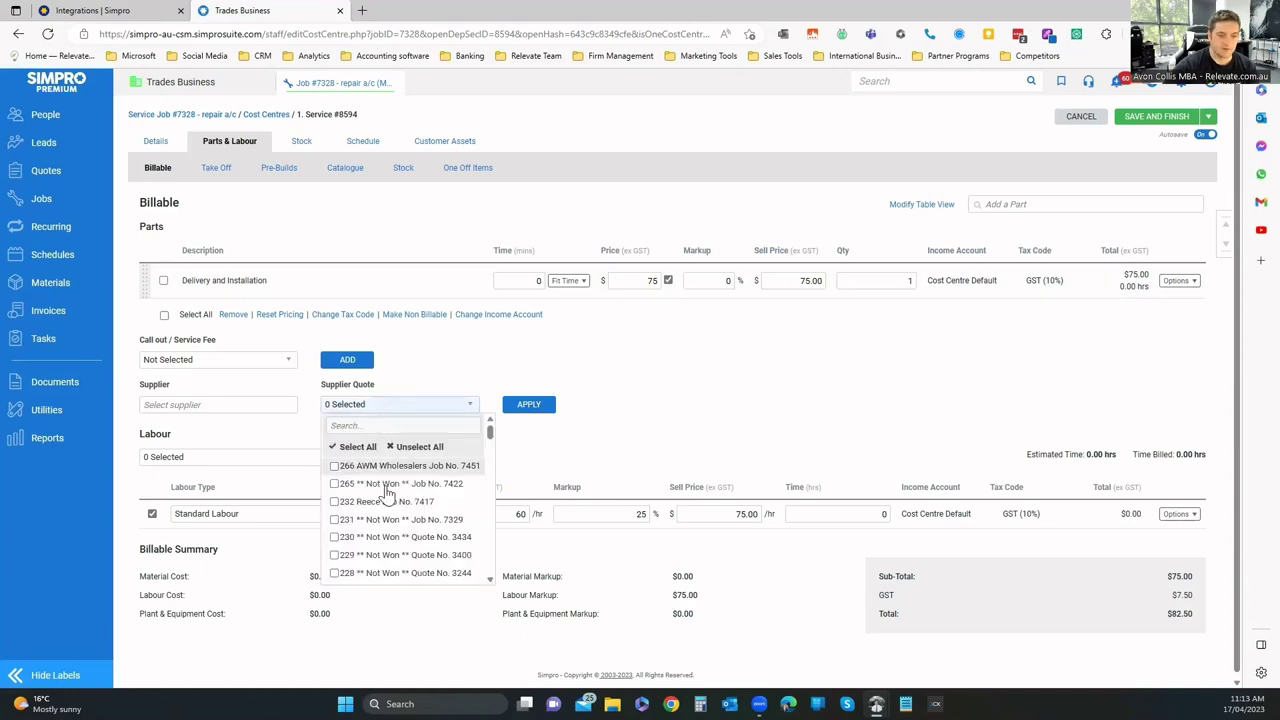
pyautogui.click(560, 420)
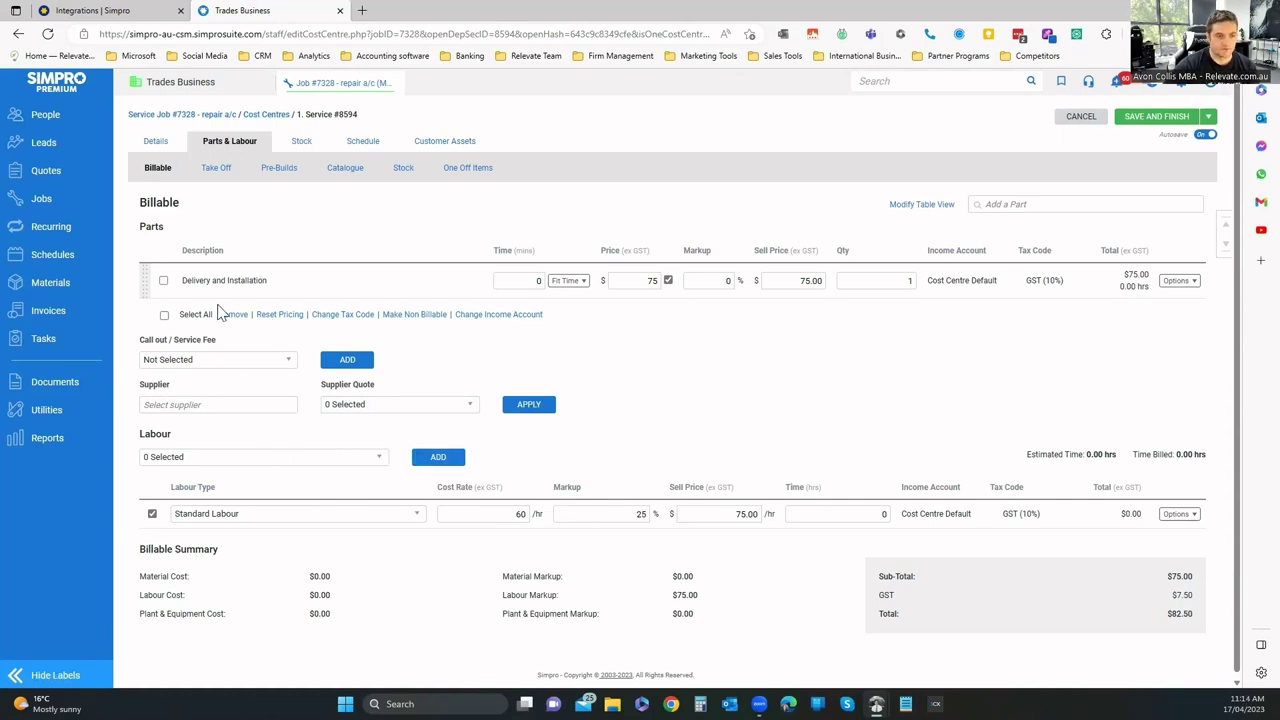
pyautogui.click(222, 145)
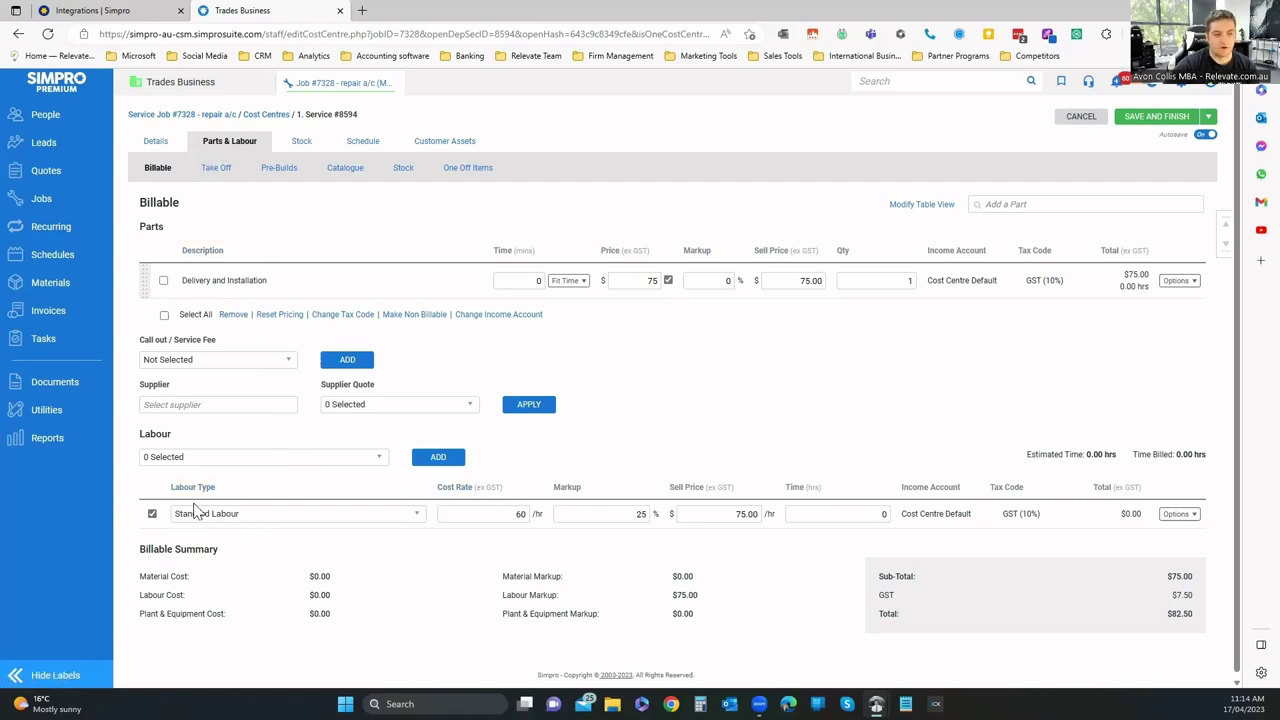
pyautogui.click(203, 459)
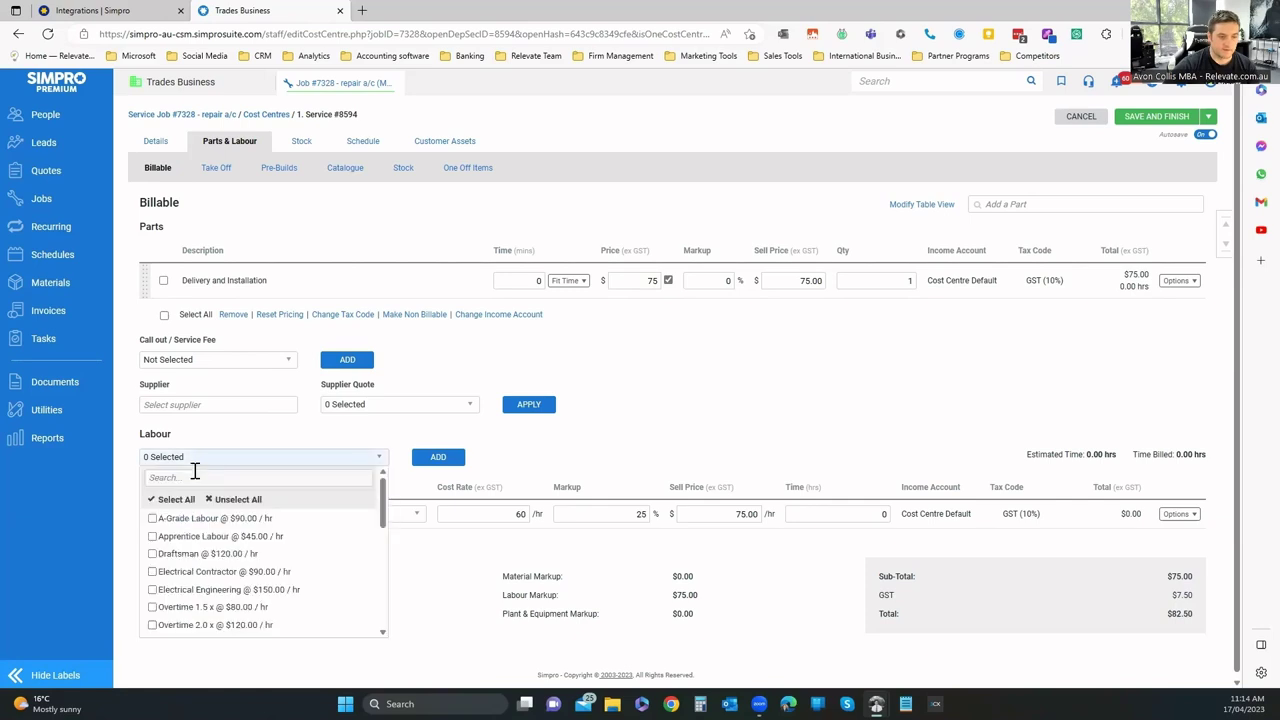
pyautogui.scroll(-1, 305, 575)
pyautogui.scroll(-2, 290, 575)
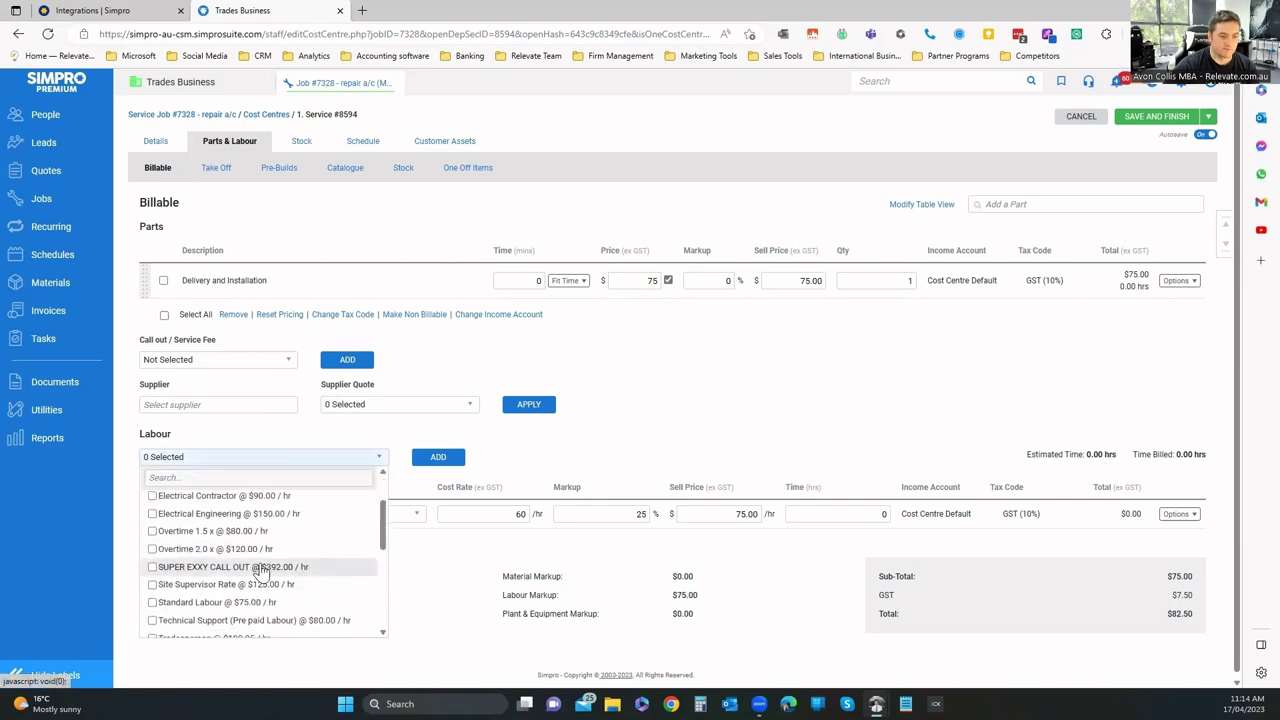
pyautogui.click(540, 449)
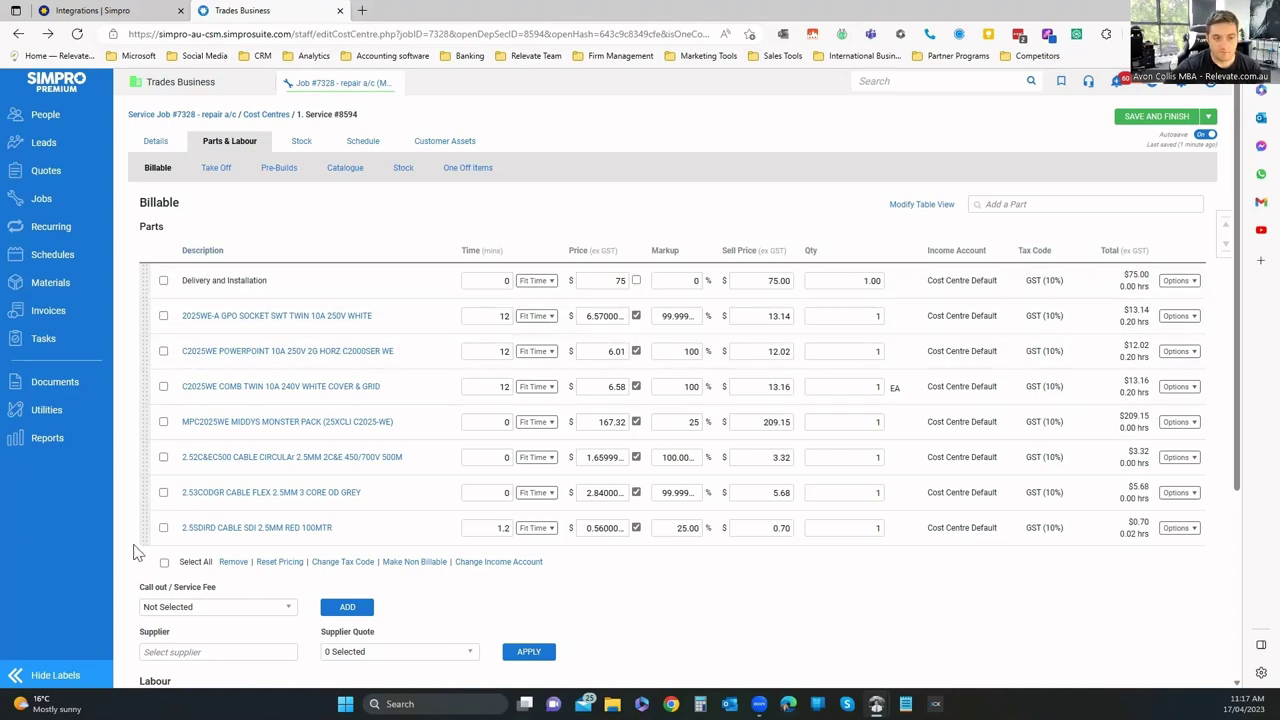
# Review the Electrical take off templates and the job's billable parts, labour lines and billable summary.
pyautogui.scroll(-1, 250, 345)
pyautogui.scroll(1, 220, 300)
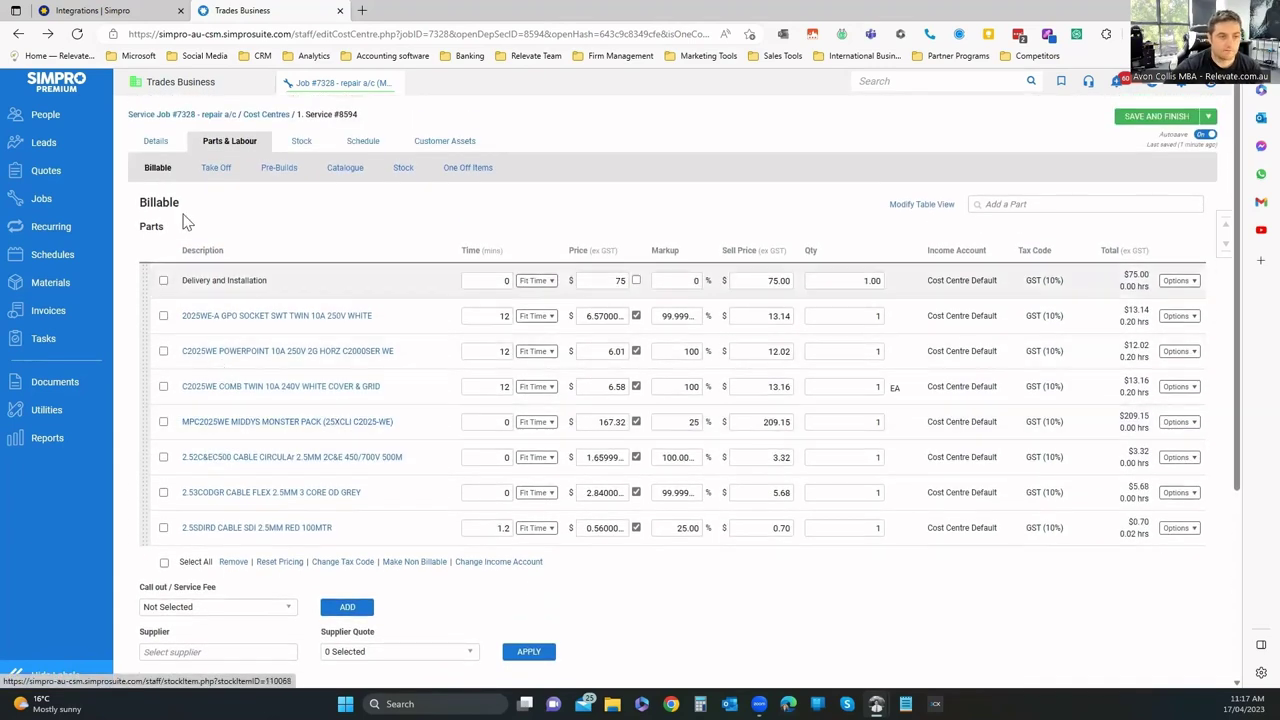
pyautogui.click(217, 168)
pyautogui.scroll(-1, 808, 386)
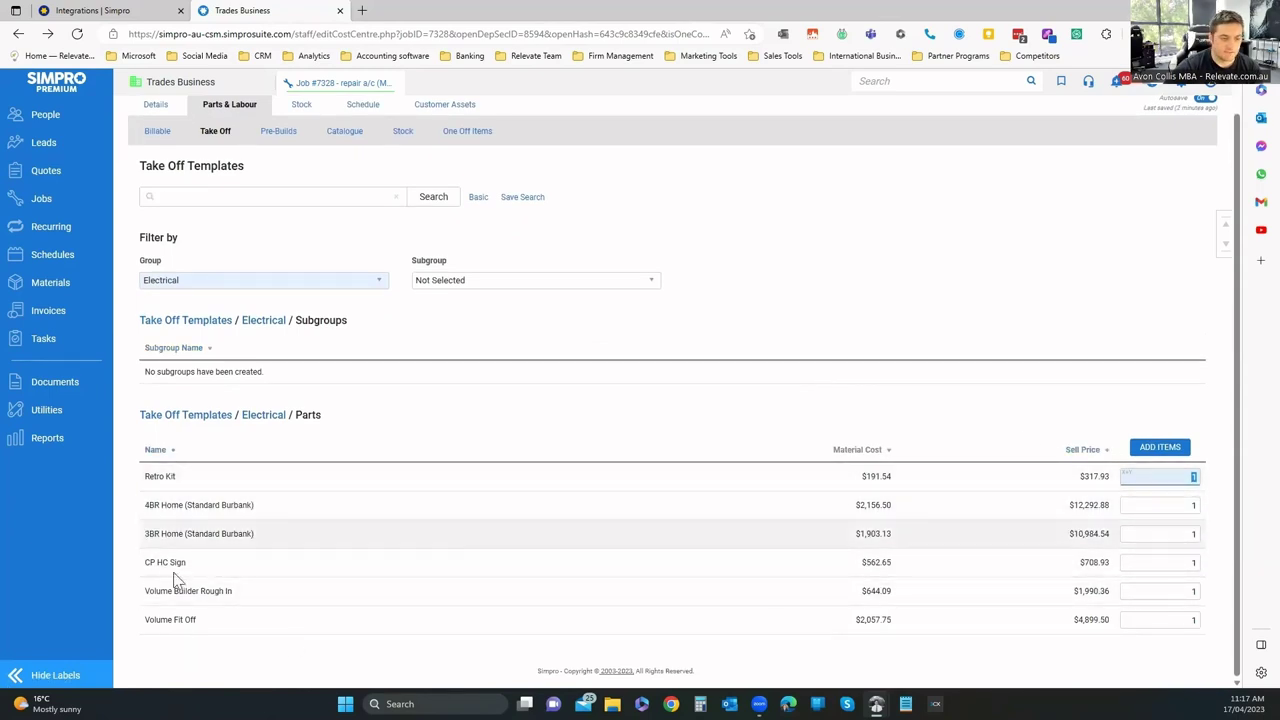
pyautogui.click(158, 133)
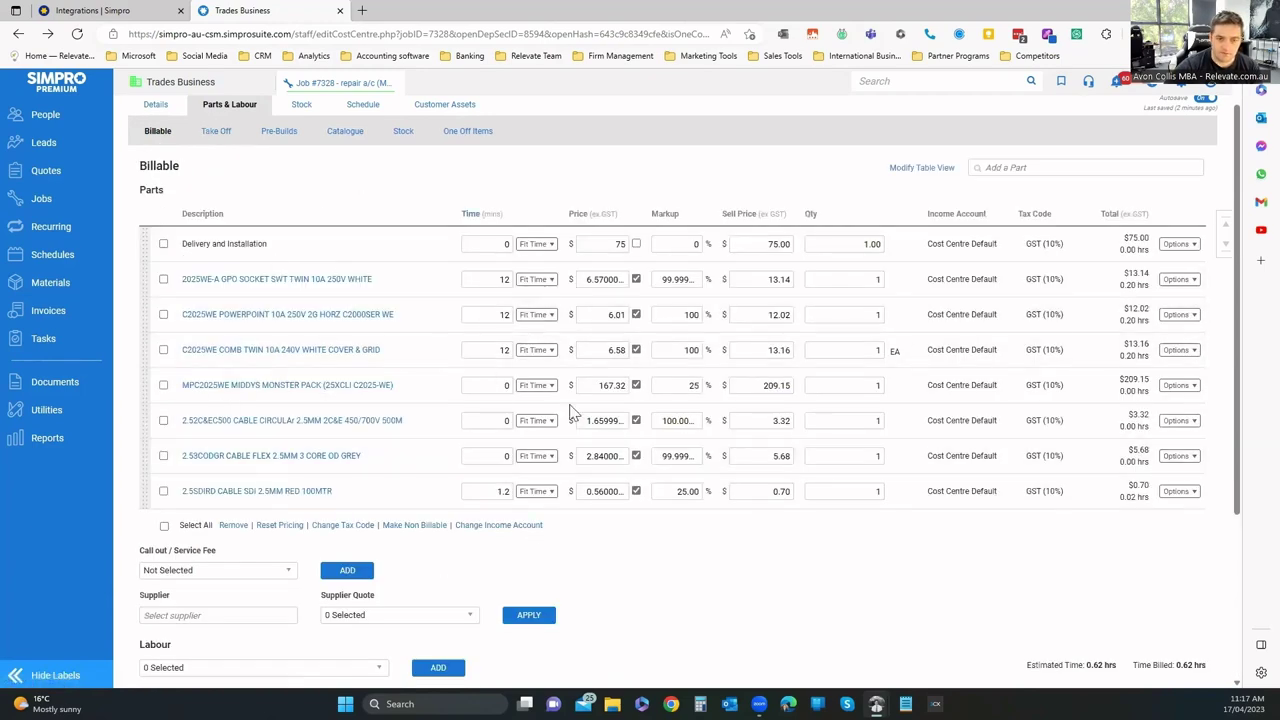
pyautogui.scroll(-3, 350, 520)
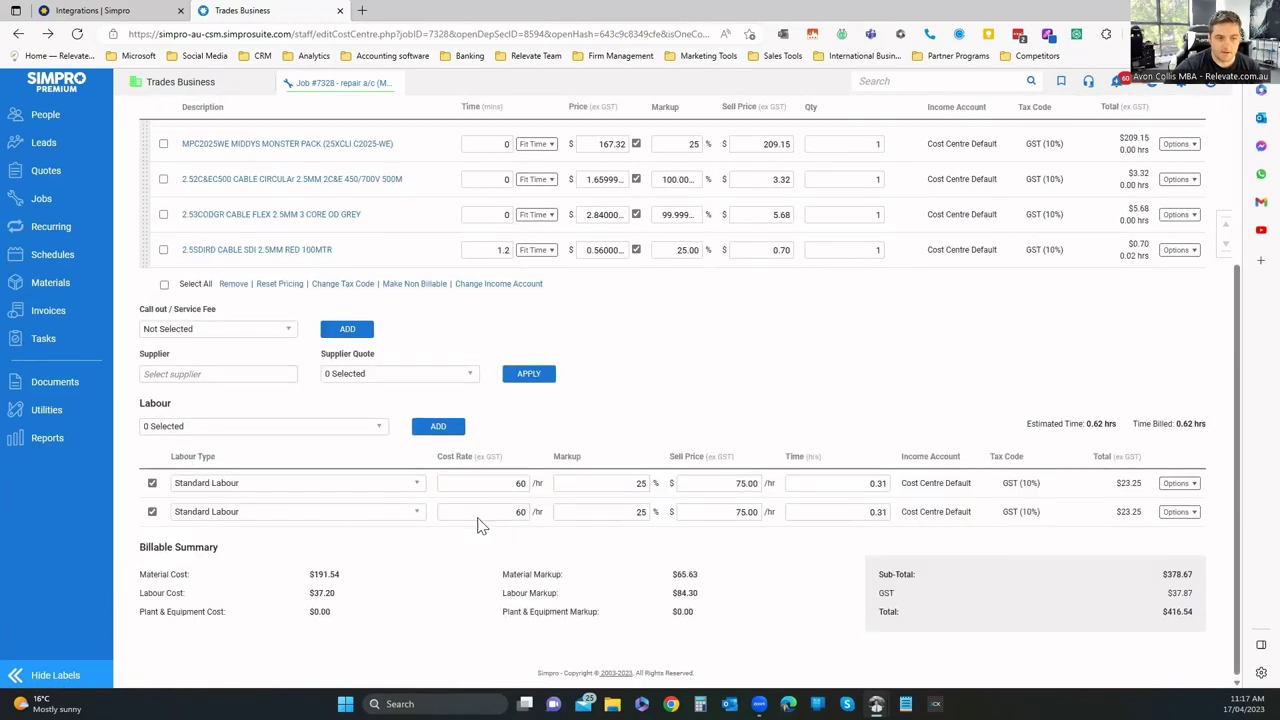
pyautogui.scroll(2, 480, 523)
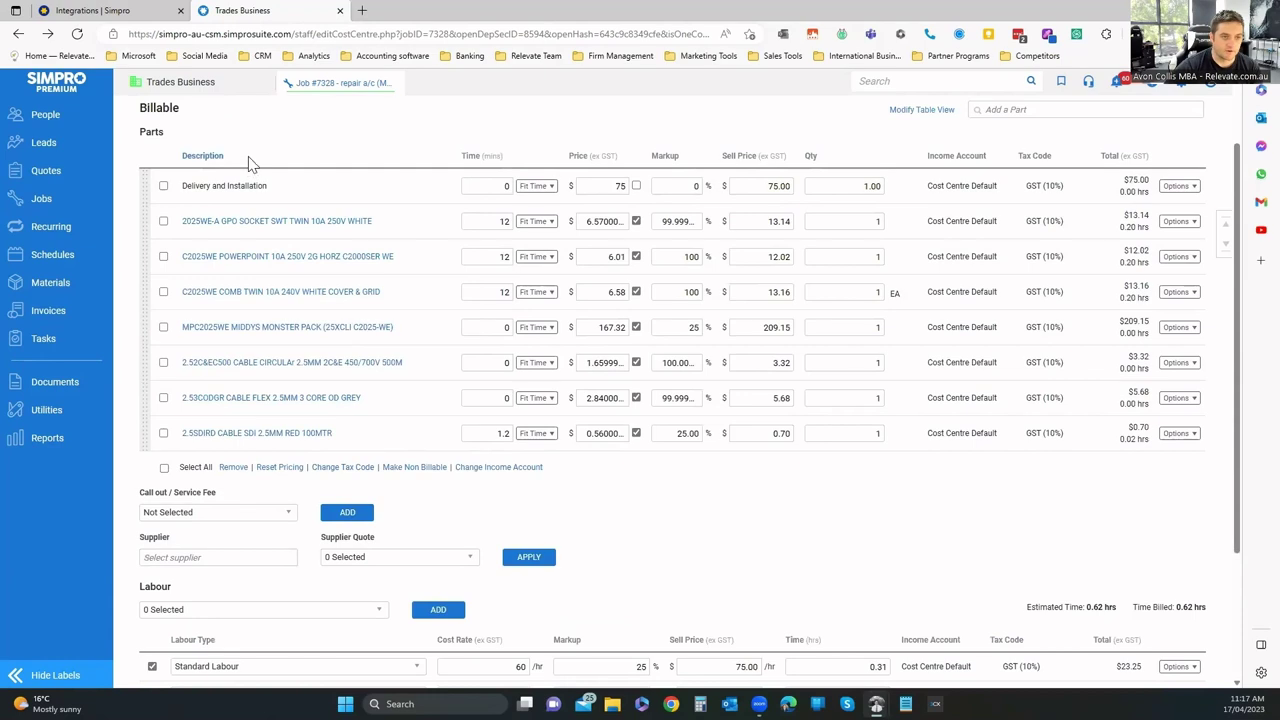
pyautogui.scroll(1, 278, 297)
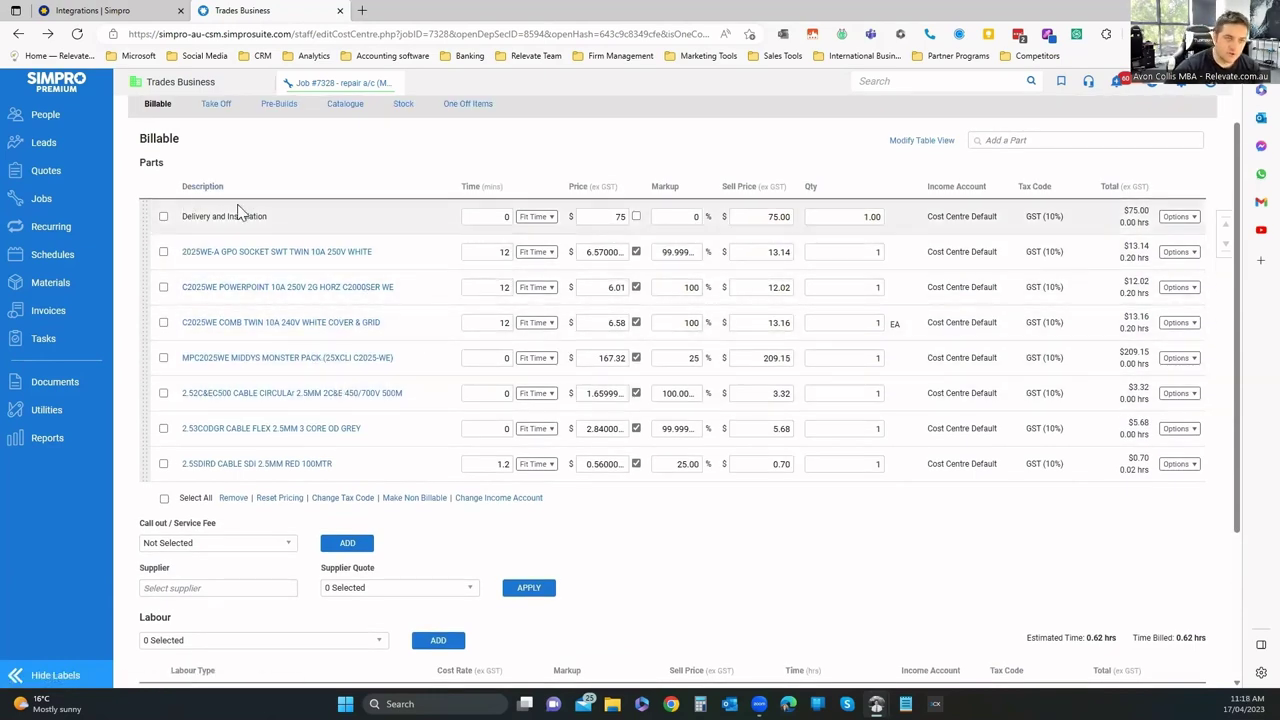
pyautogui.scroll(1, 249, 214)
# Open a new pre-build in the PPACK subgroup of Plumbing PACK, review its build items and attachments, and close it.
pyautogui.click(279, 167)
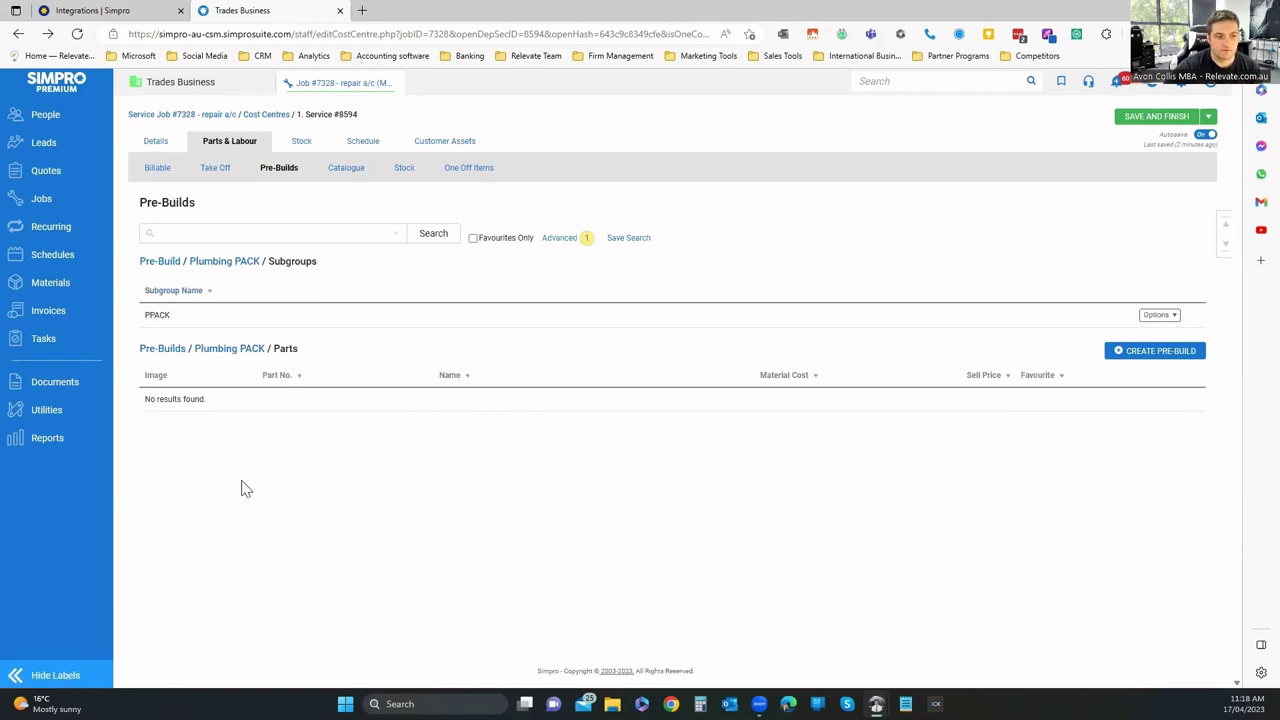
pyautogui.click(160, 316)
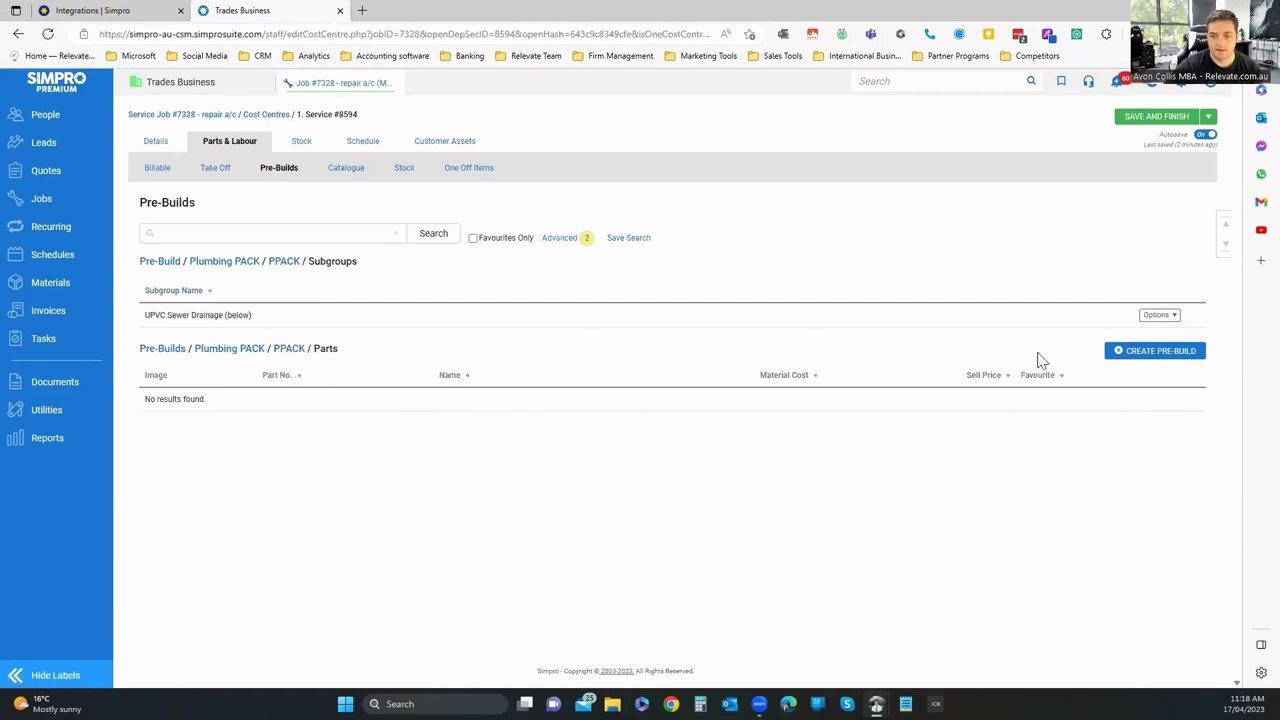
pyautogui.click(1141, 350)
pyautogui.click(310, 139)
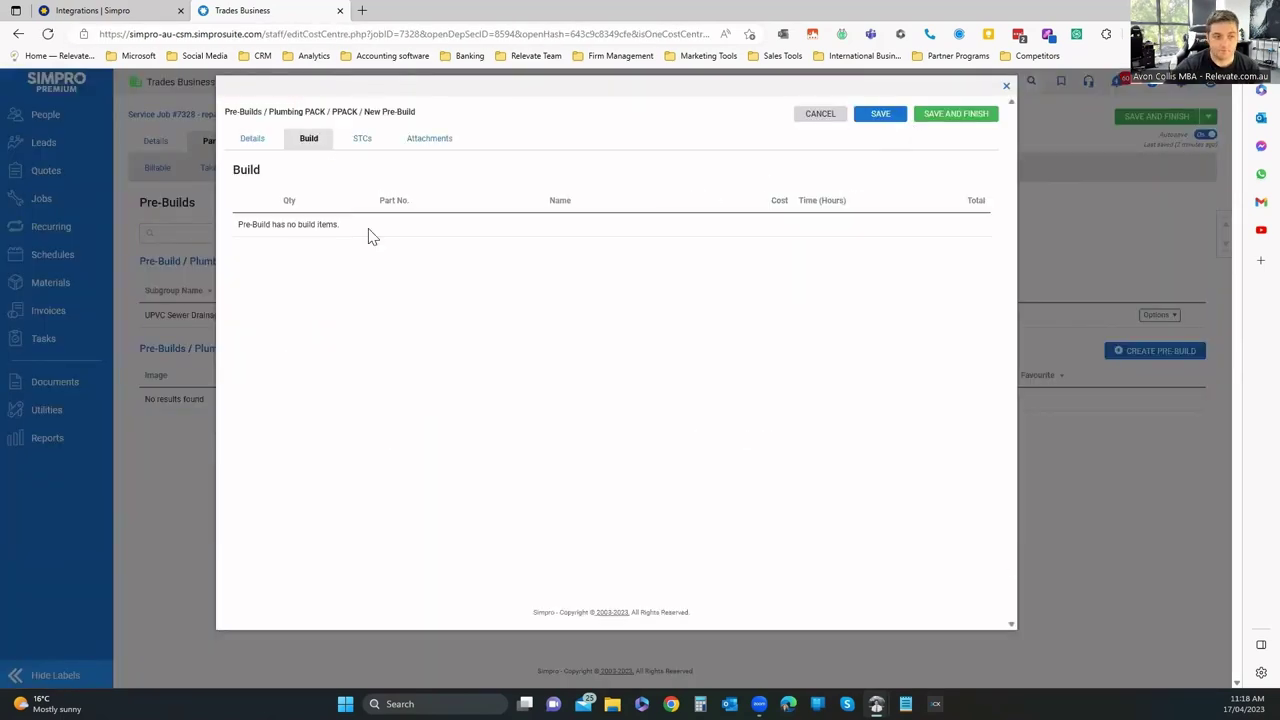
pyautogui.click(410, 138)
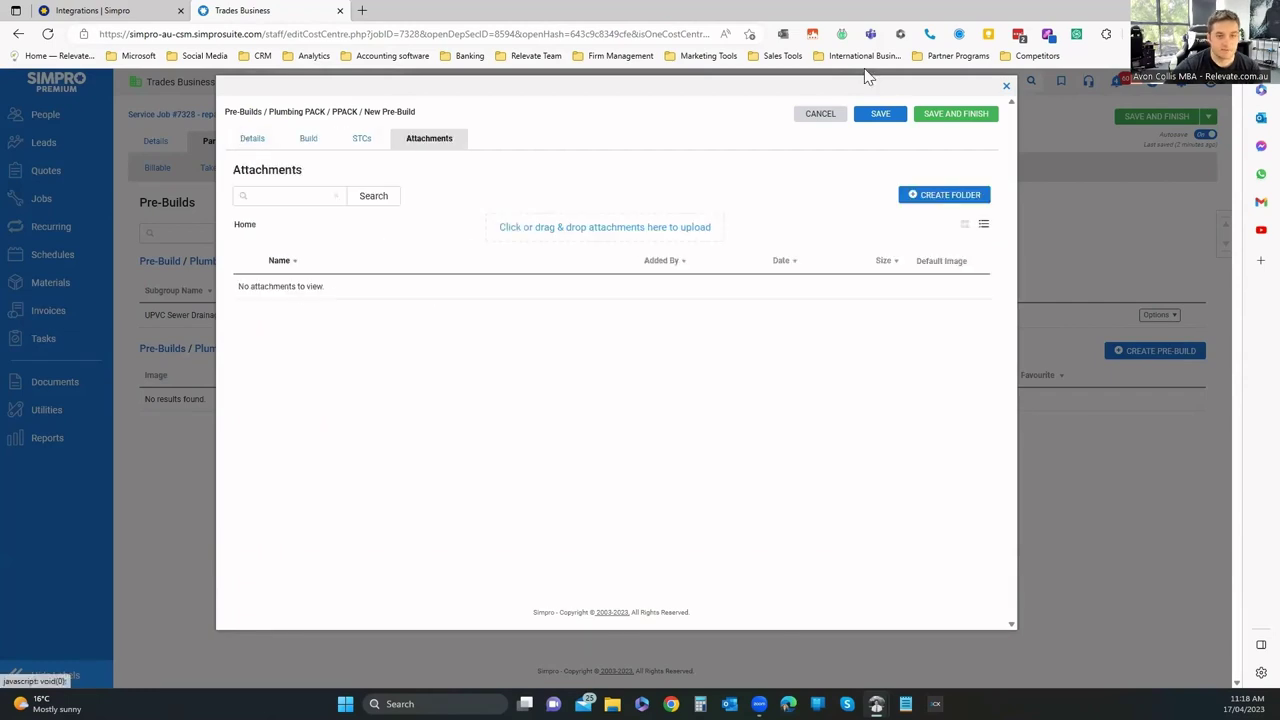
pyautogui.click(955, 115)
# Open the Orange & Black Pen item from the parts catalogue and review its item details.
pyautogui.click(350, 171)
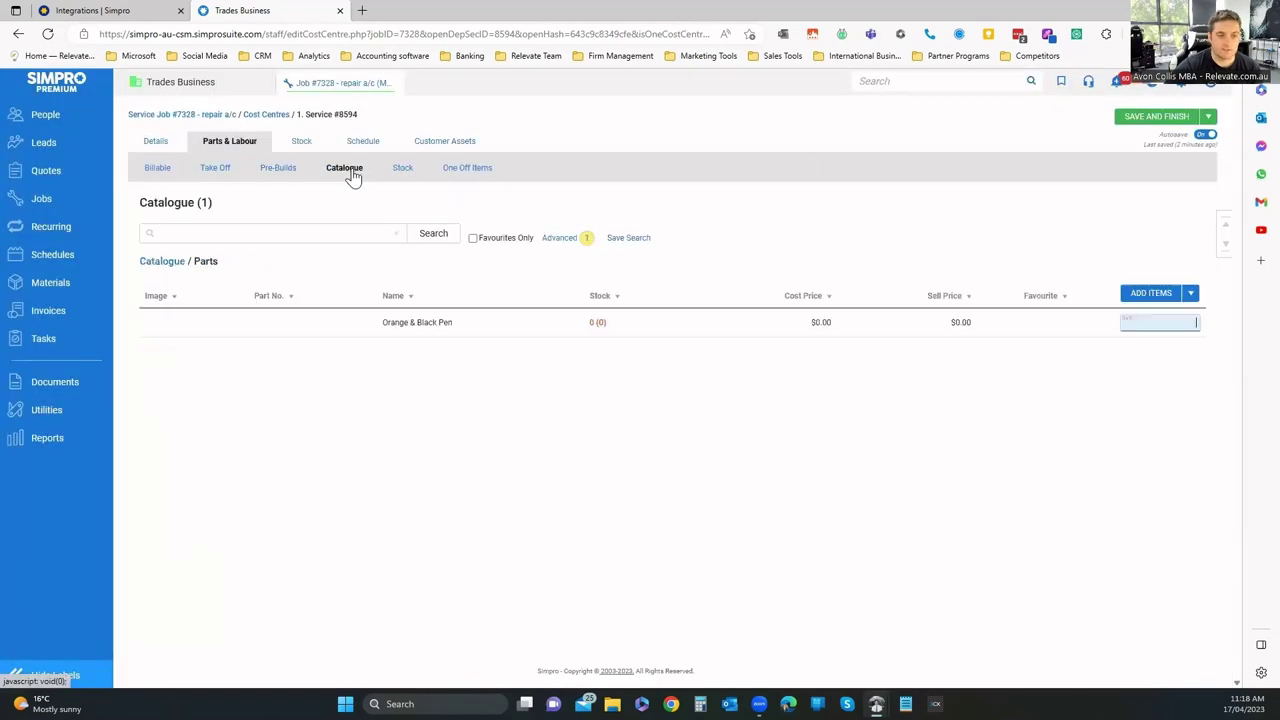
pyautogui.click(366, 237)
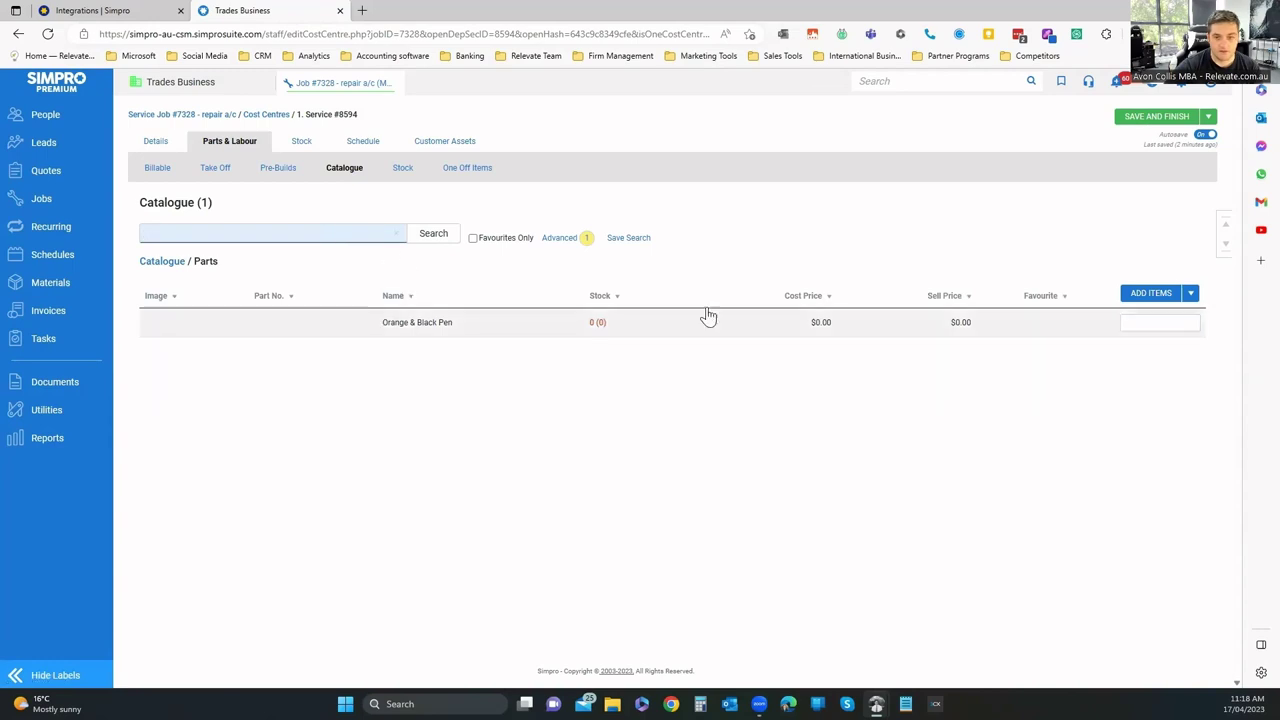
pyautogui.click(416, 230)
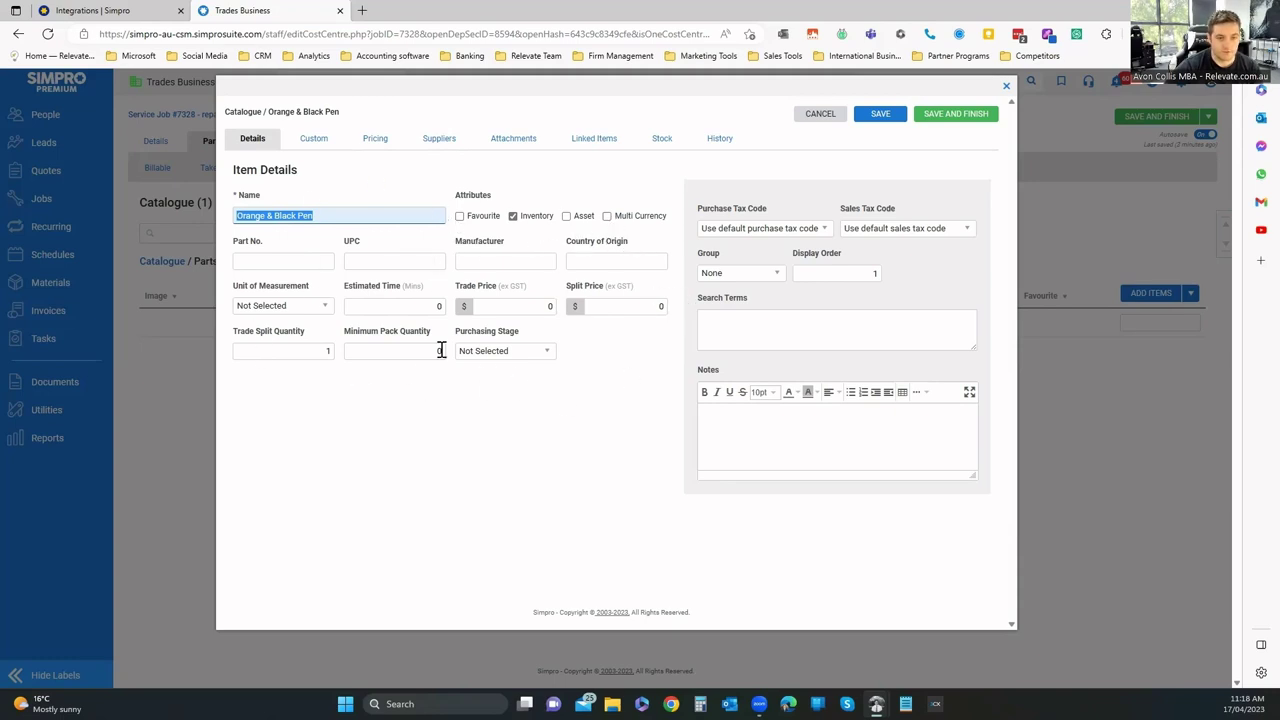
pyautogui.click(314, 138)
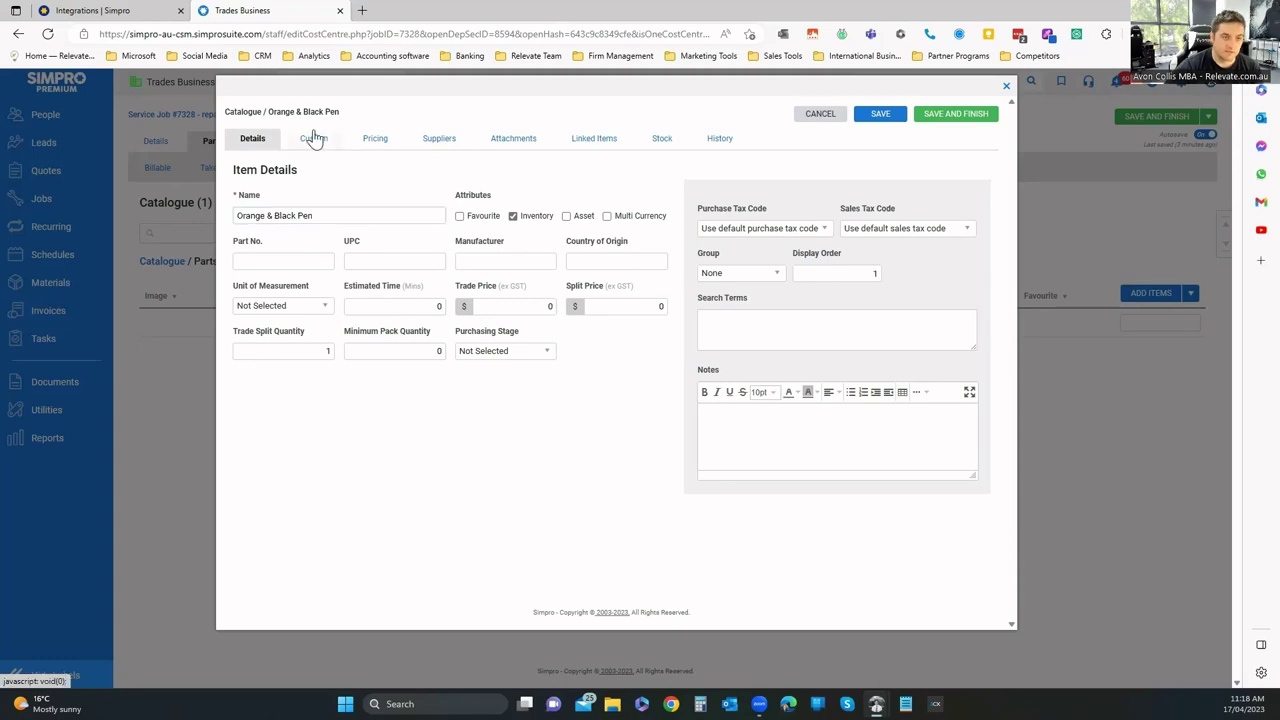
# Examine the catalogue item's markups and sell prices across all pricing tiers, from Scaled to CLIMAT - Building Division.
pyautogui.click(374, 140)
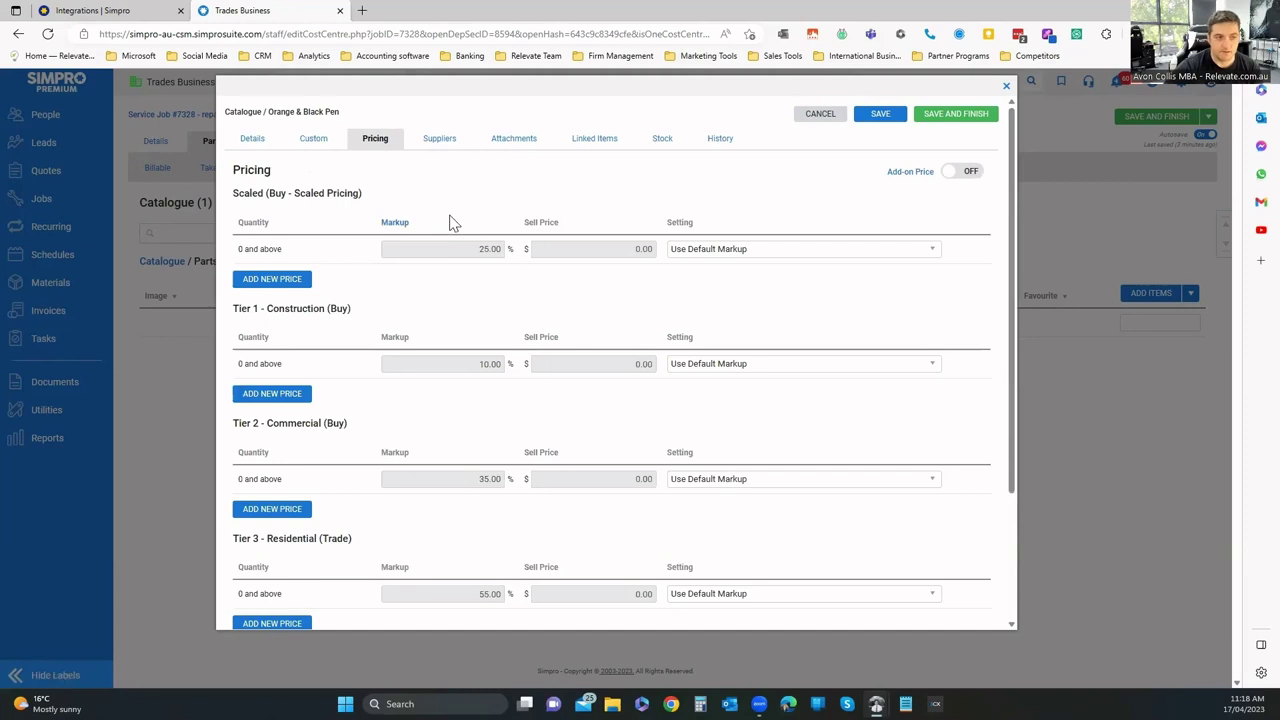
pyautogui.scroll(-1, 477, 257)
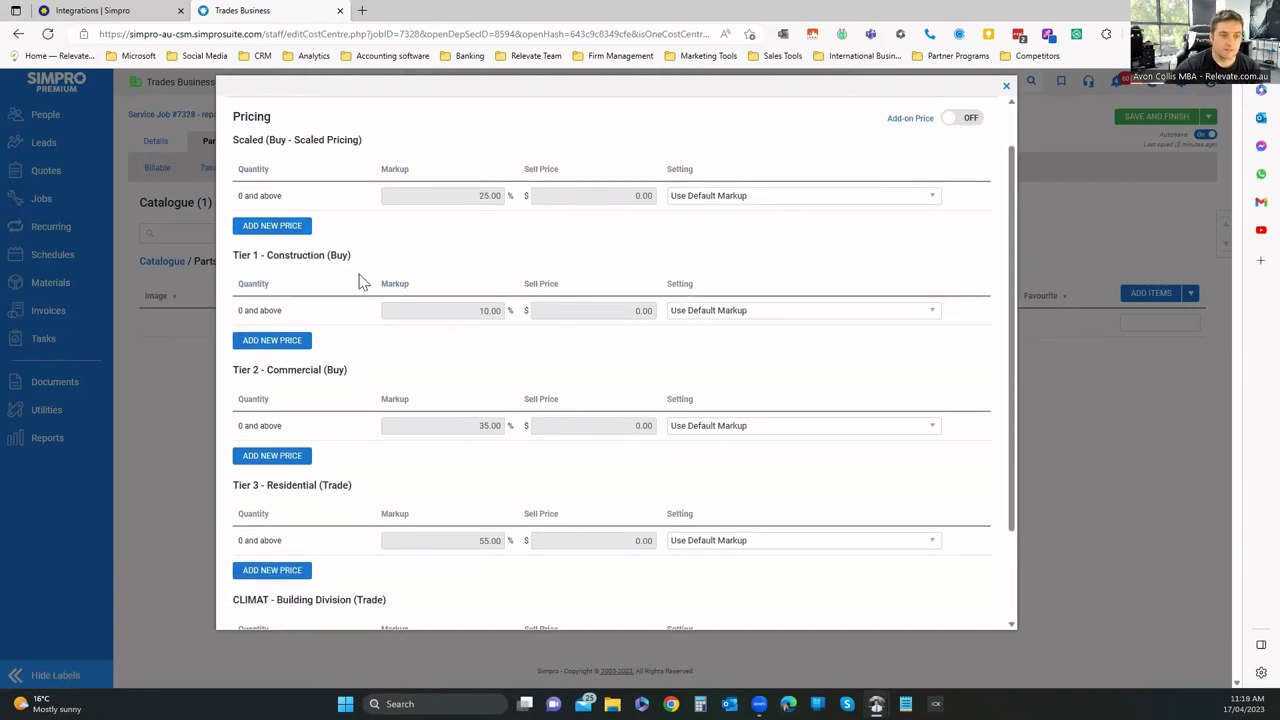
pyautogui.scroll(-3, 450, 310)
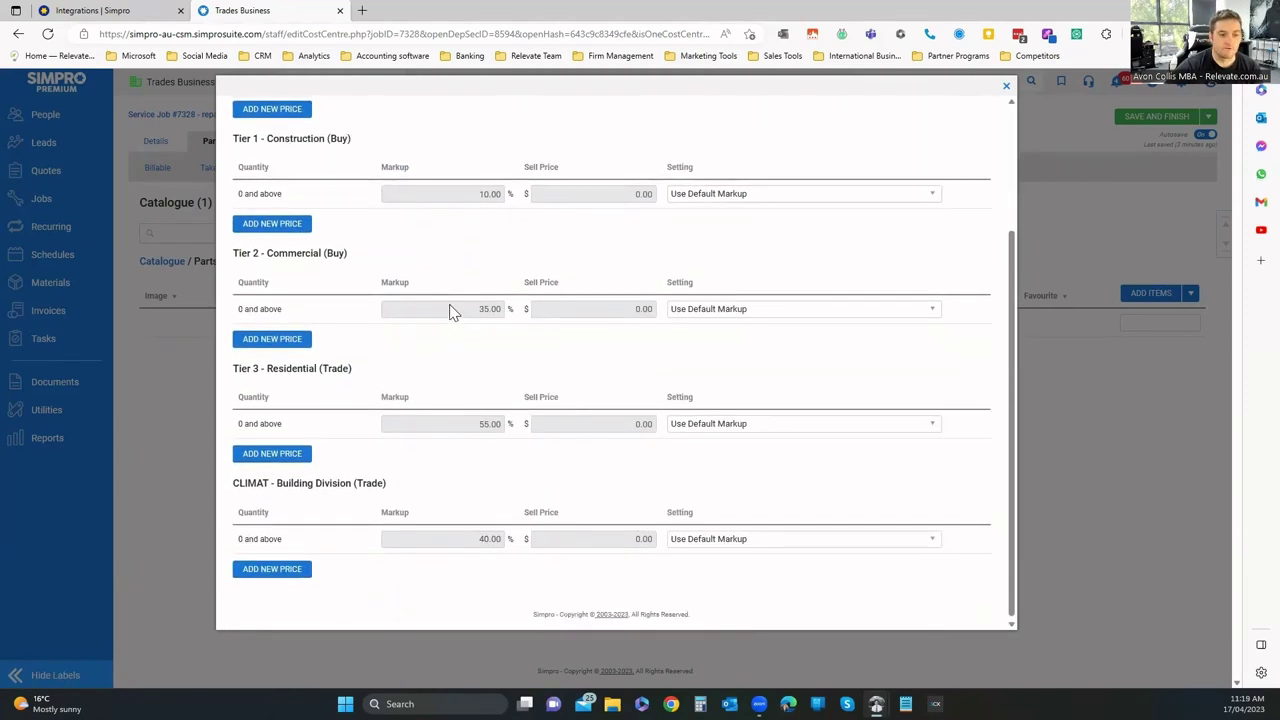
pyautogui.scroll(4, 450, 310)
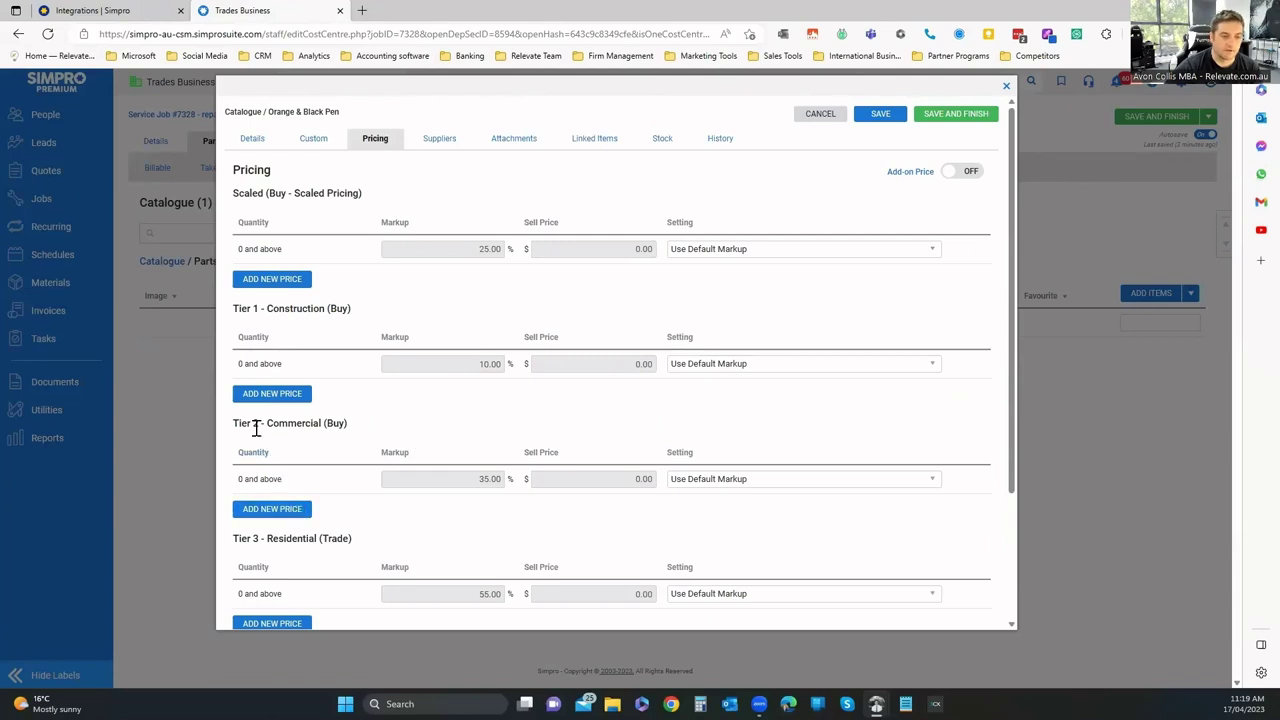
pyautogui.scroll(-2, 343, 477)
pyautogui.scroll(2, 357, 494)
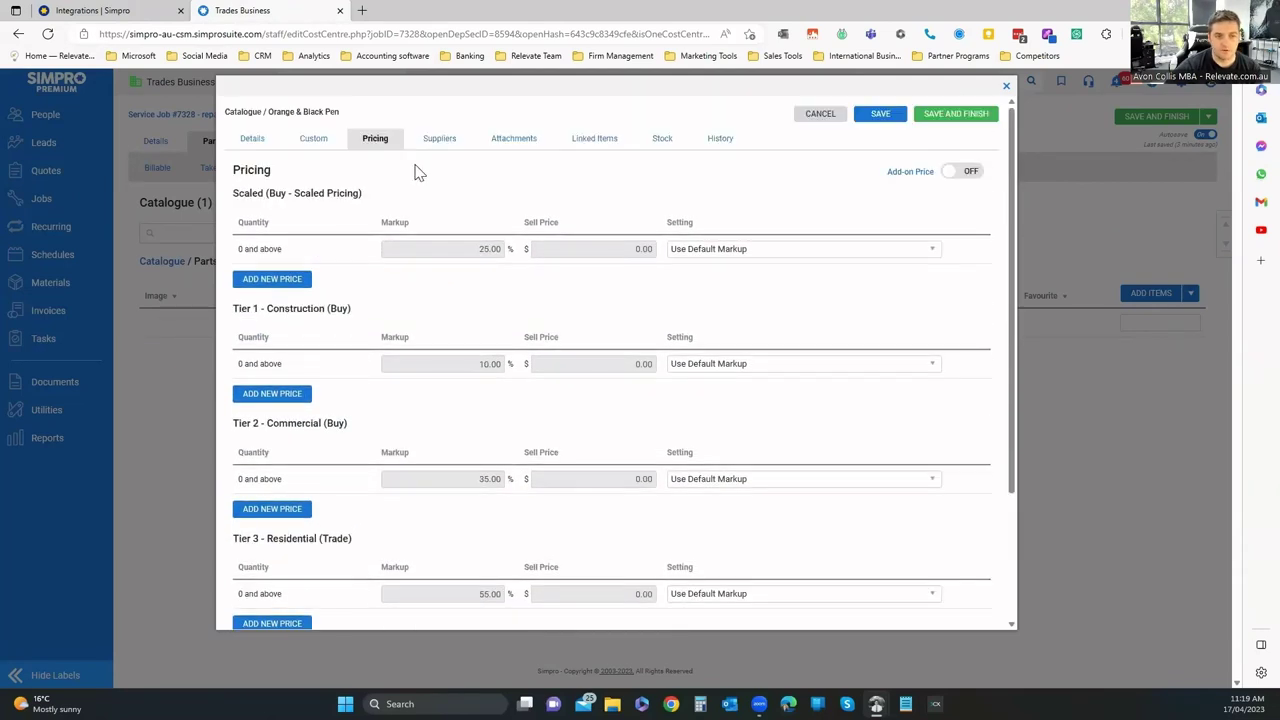
# Review the catalogue item's suppliers, attachments, linked items, stock and history, and close it without saving.
pyautogui.click(442, 142)
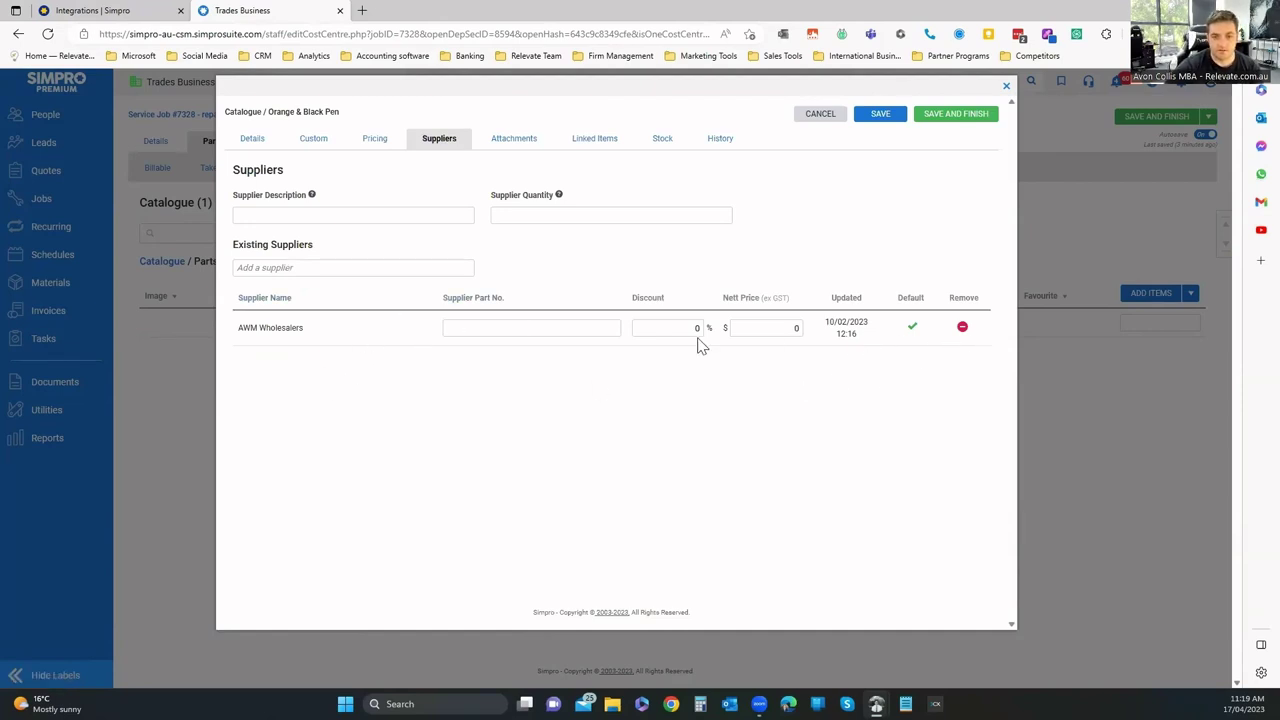
pyautogui.click(514, 138)
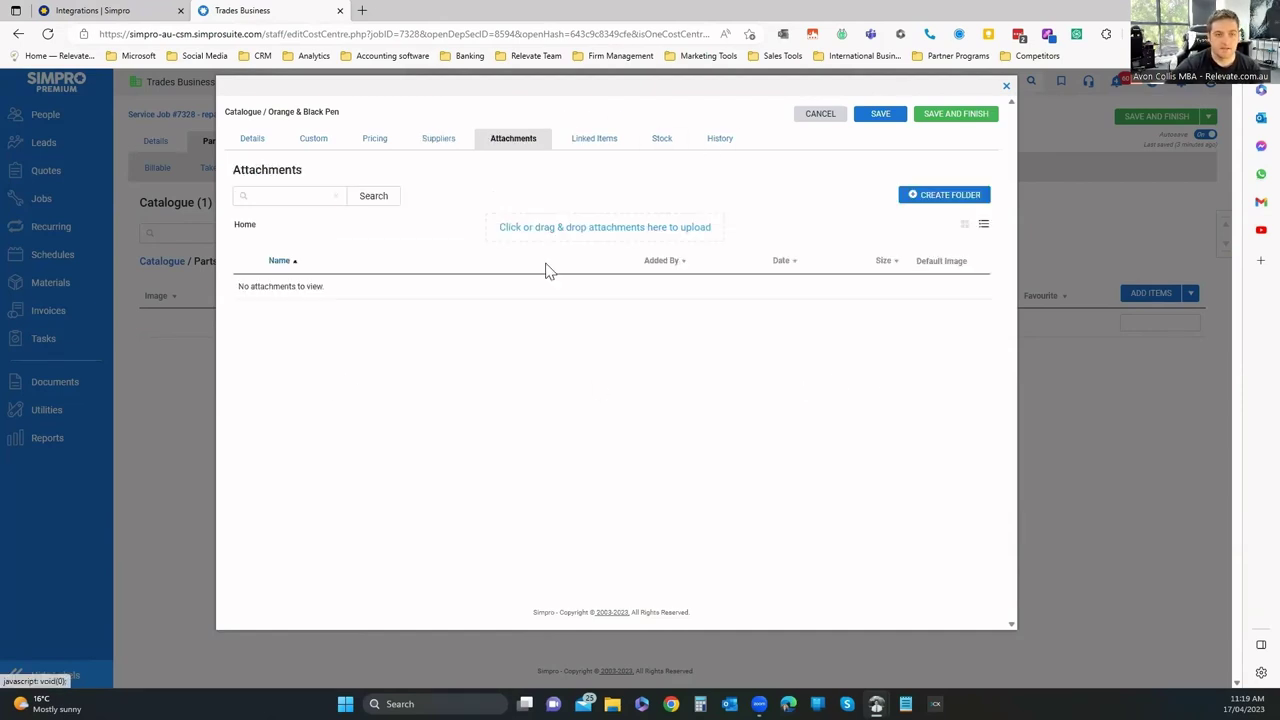
pyautogui.click(594, 138)
pyautogui.click(665, 142)
pyautogui.click(722, 142)
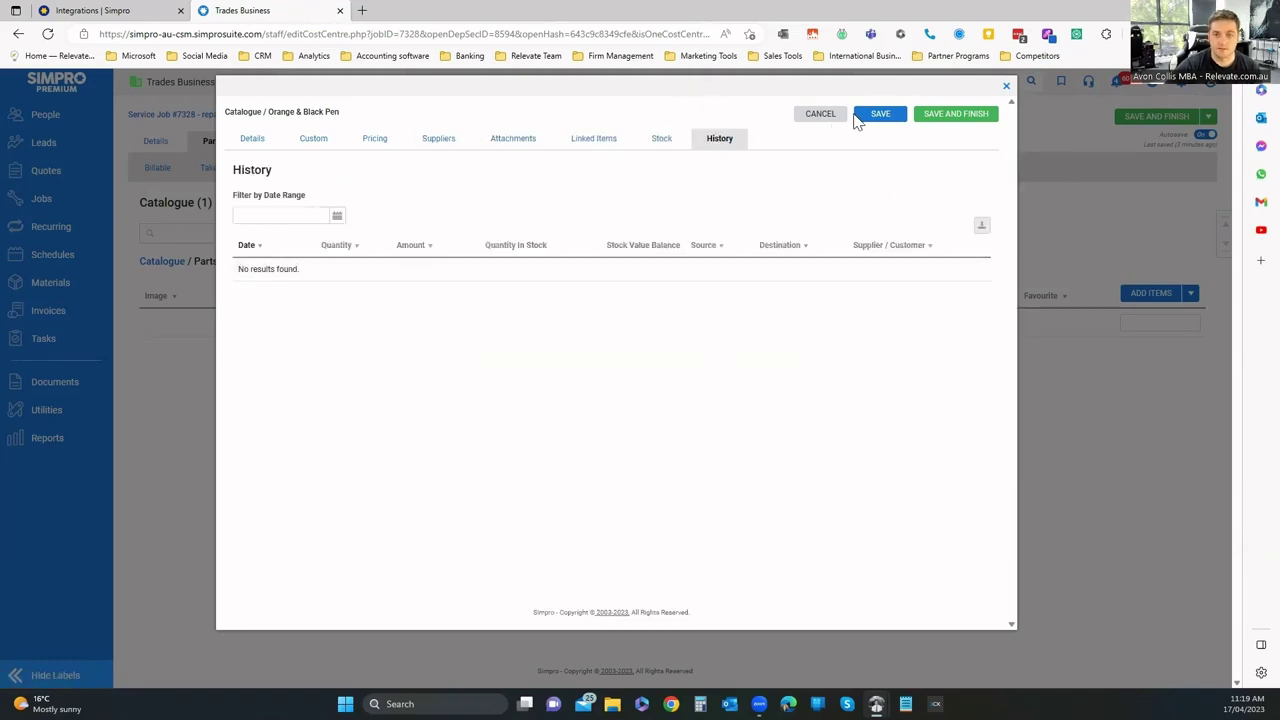
pyautogui.click(821, 114)
# Review the stock held in the fourth listed storage device, a technician's van, and check the service's one off items and stock.
pyautogui.click(401, 168)
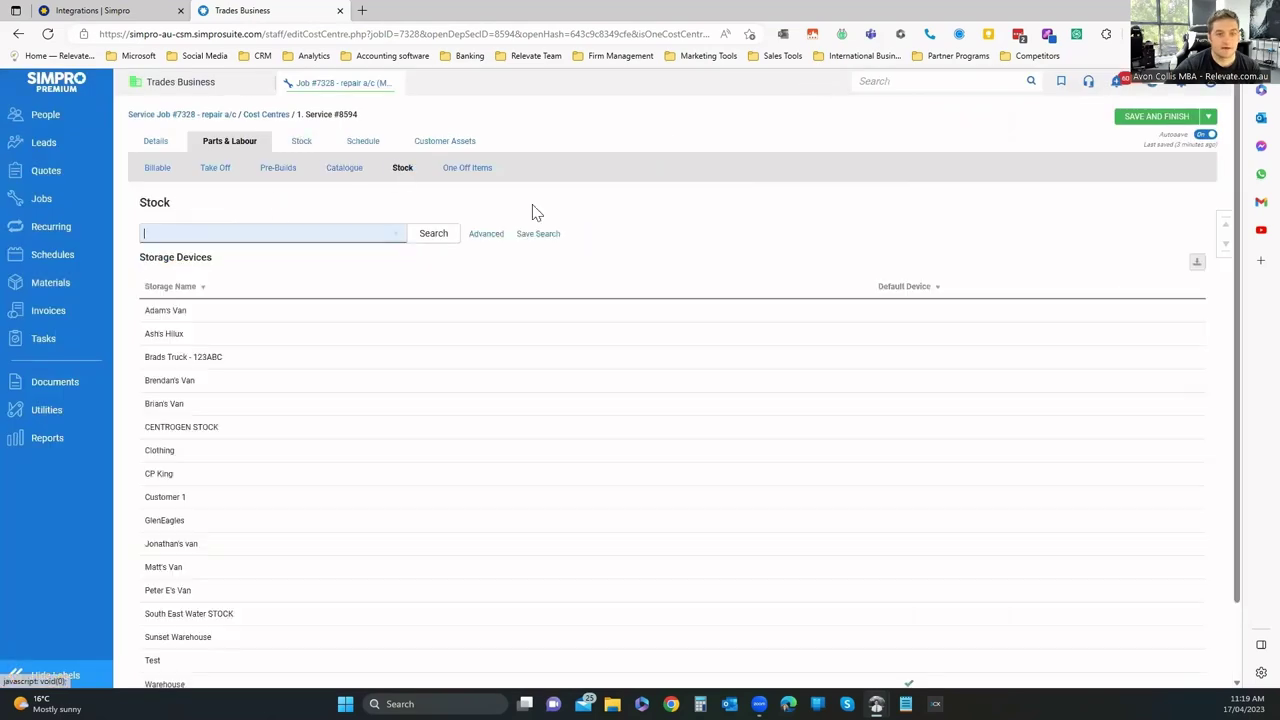
pyautogui.click(170, 386)
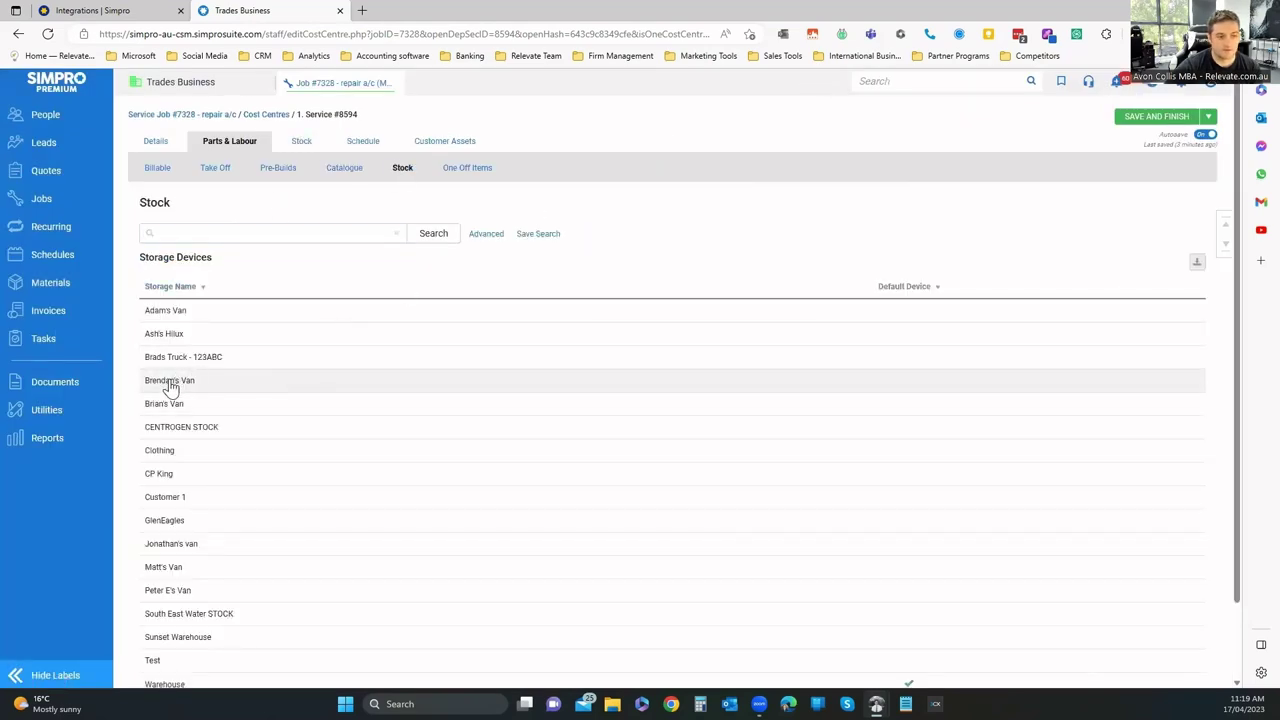
pyautogui.scroll(-1, 451, 363)
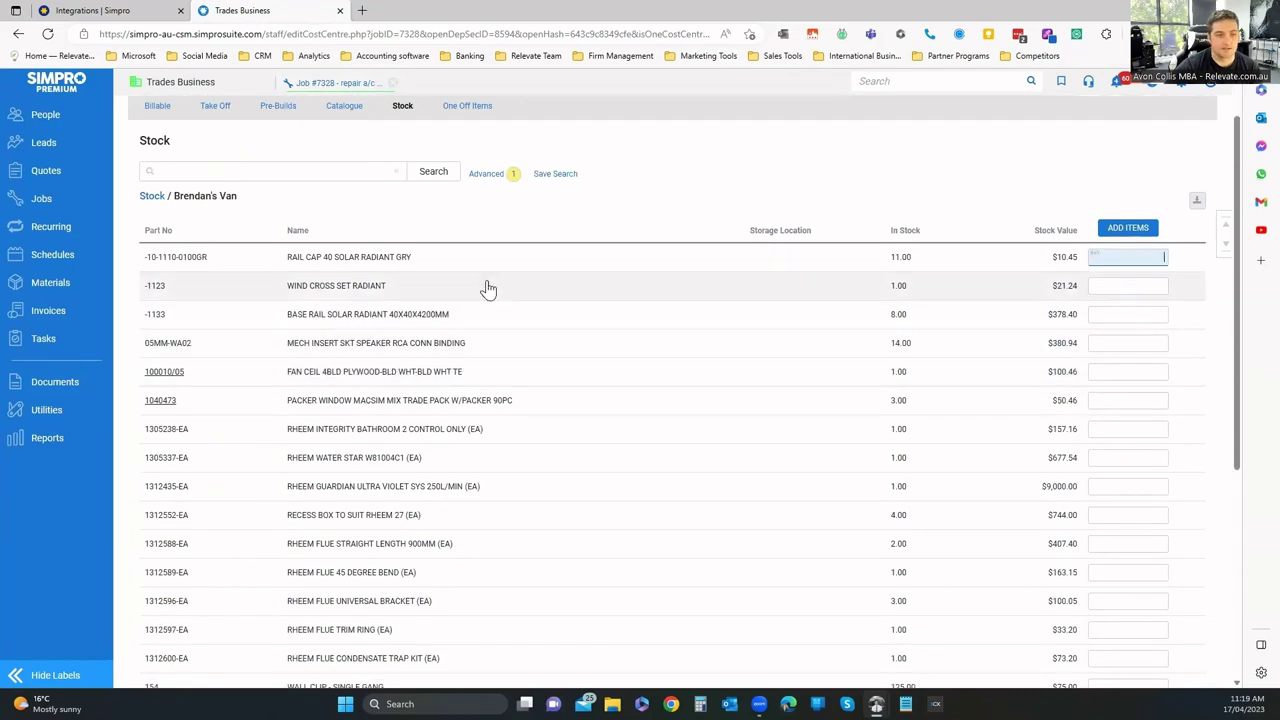
pyautogui.scroll(-5, 517, 406)
pyautogui.scroll(6, 494, 376)
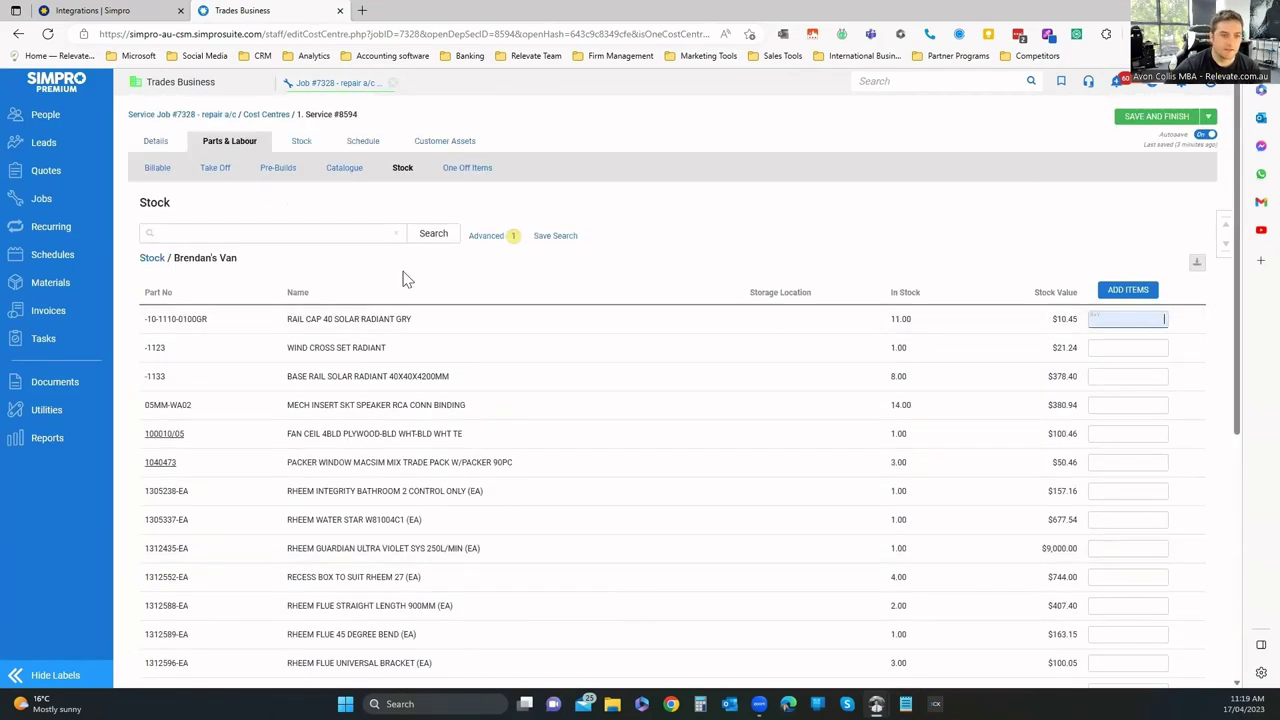
pyautogui.click(467, 167)
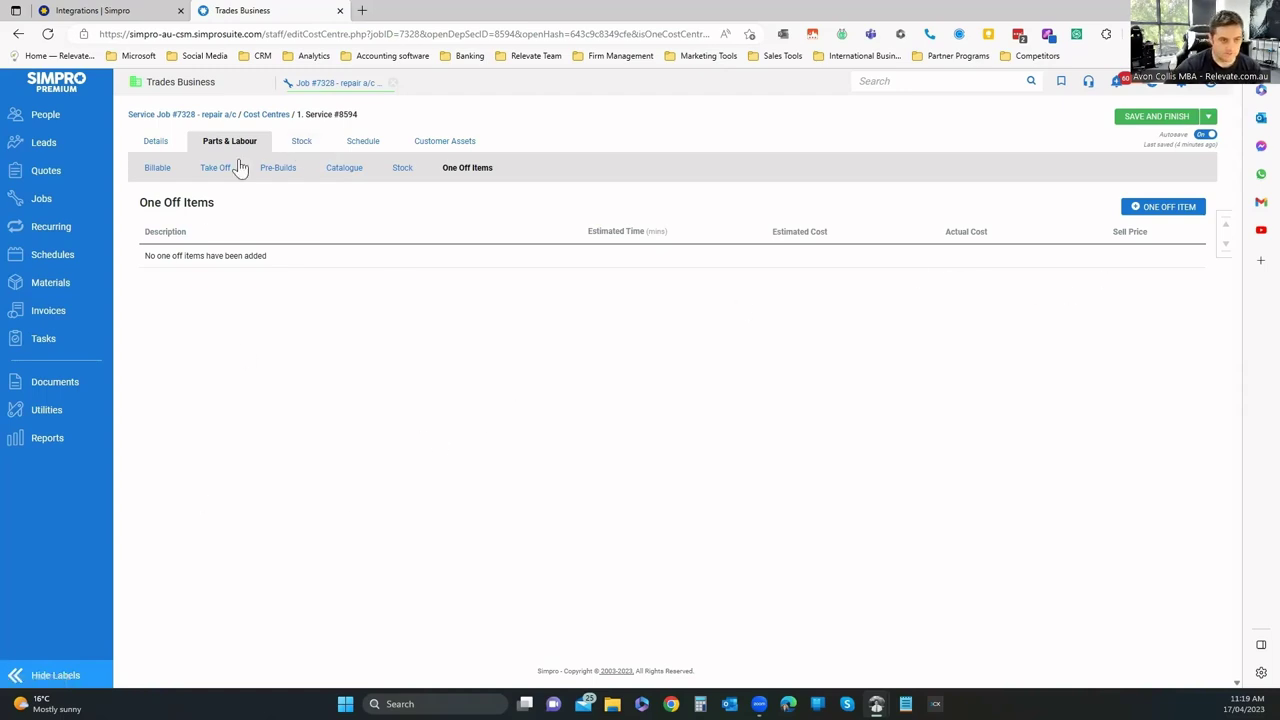
pyautogui.click(301, 141)
# Schedule the first listed team for Monday 17 April, 11:30am to 2:00pm, and Tuesday 18 April 2023, 11:45am to 3:15pm.
pyautogui.click(363, 141)
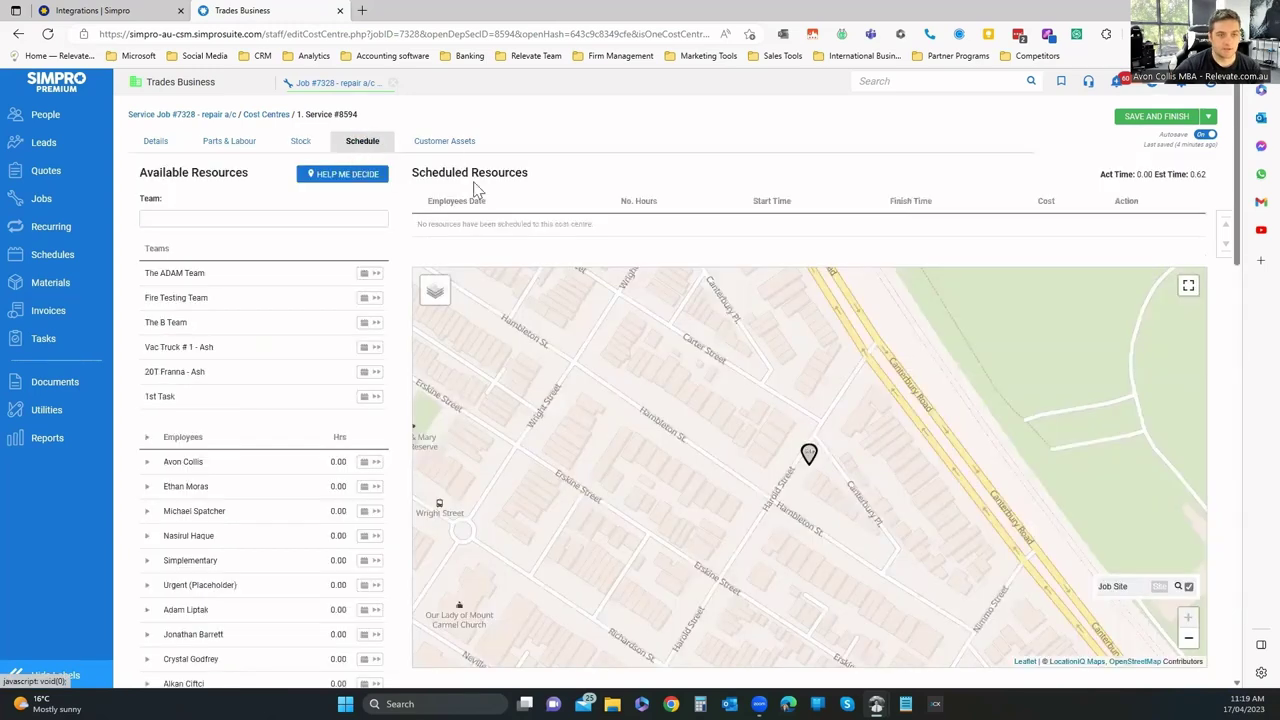
pyautogui.scroll(-2, 697, 297)
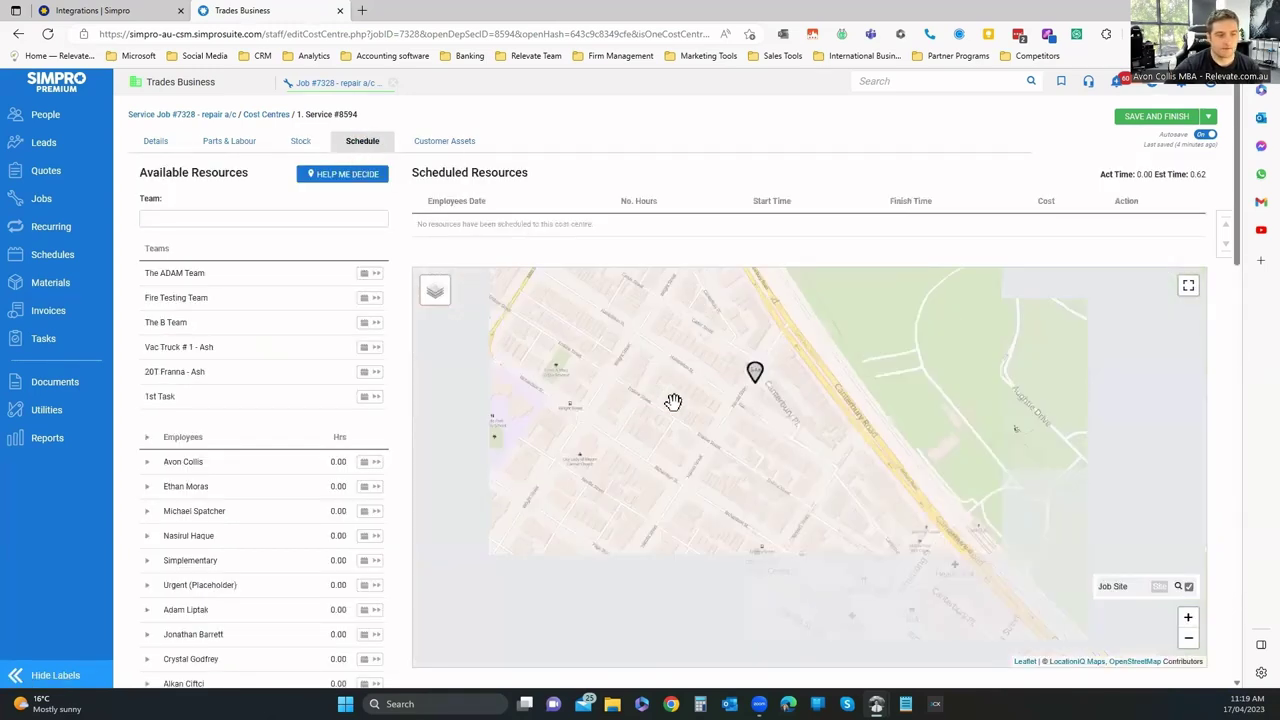
pyautogui.click(364, 274)
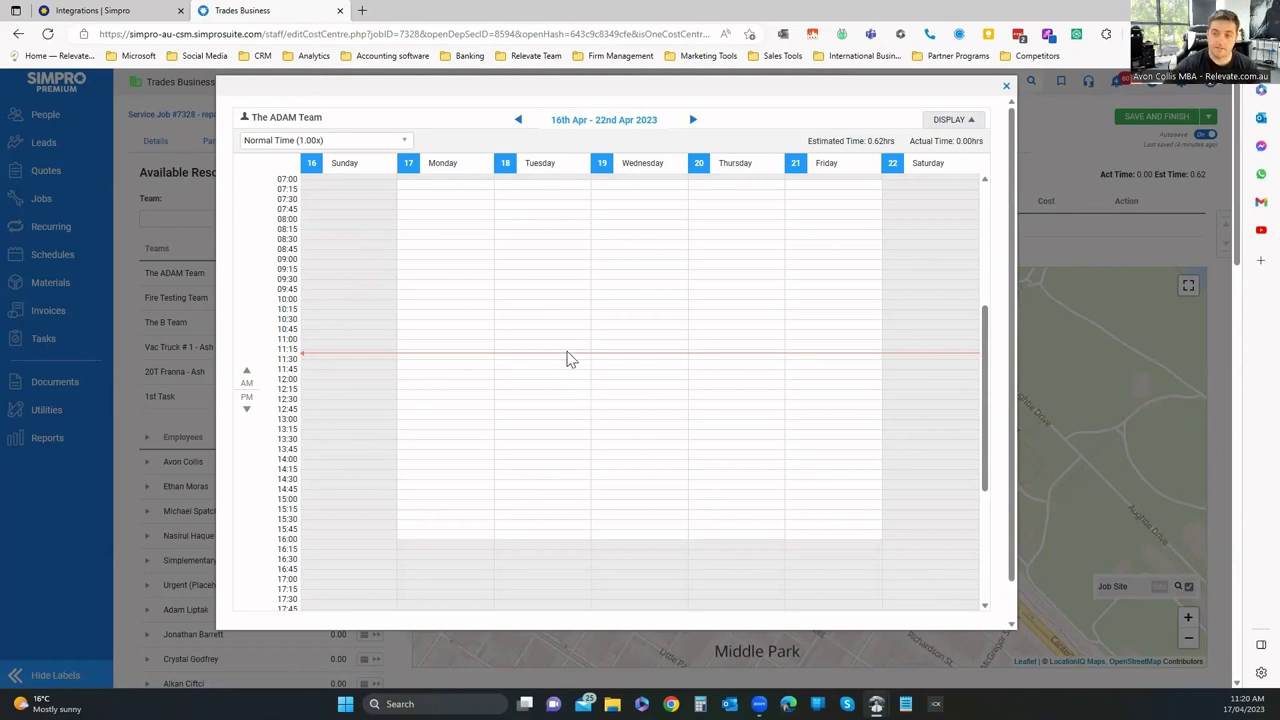
pyautogui.moveTo(451, 370); pyautogui.dragTo(445, 476)
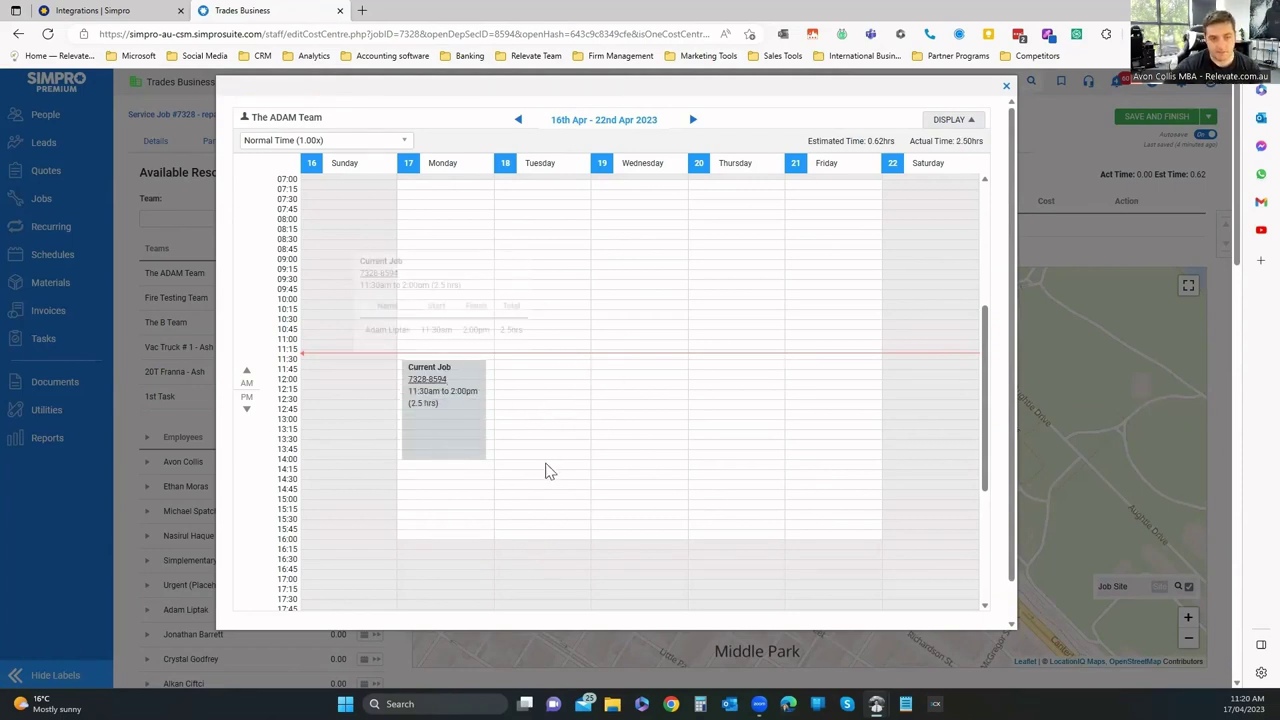
pyautogui.moveTo(540, 370); pyautogui.dragTo(540, 508)
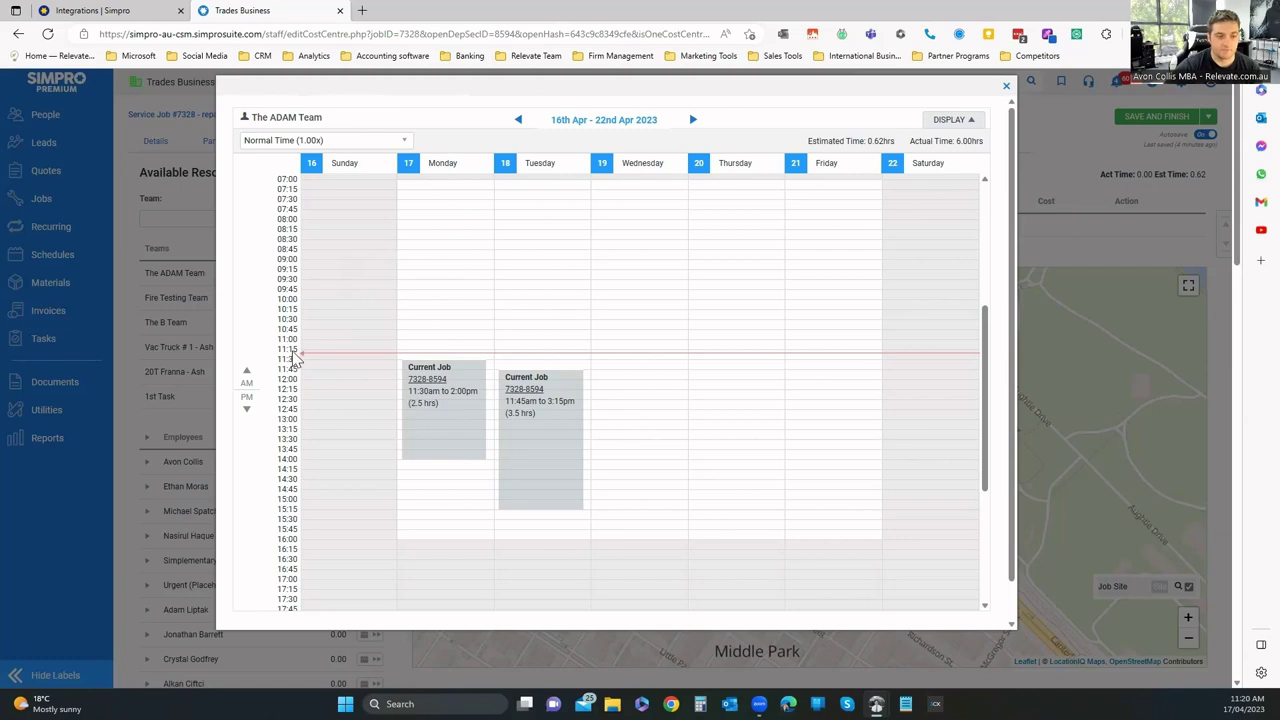
# Review the team calendar's display options and labour time types such as Overtime 1.5x, and close the calendar.
pyautogui.click(950, 120)
pyautogui.click(953, 121)
pyautogui.click(953, 121)
pyautogui.click(953, 121)
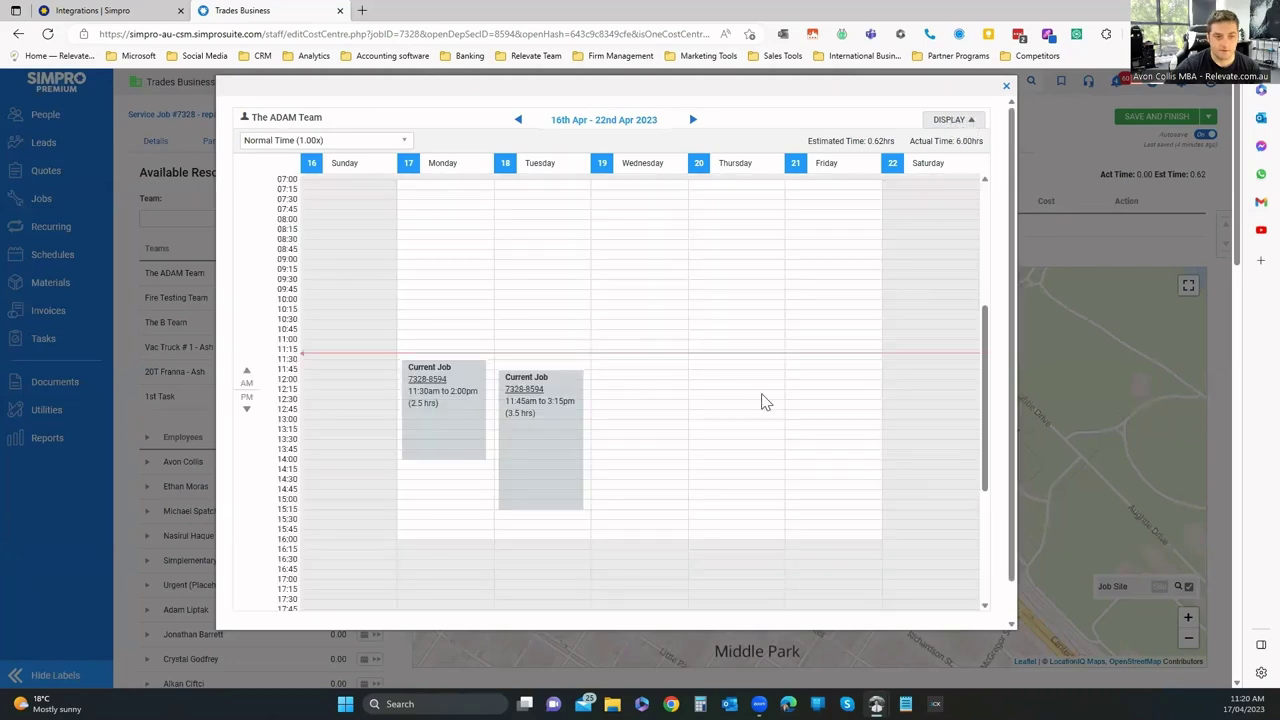
pyautogui.click(385, 146)
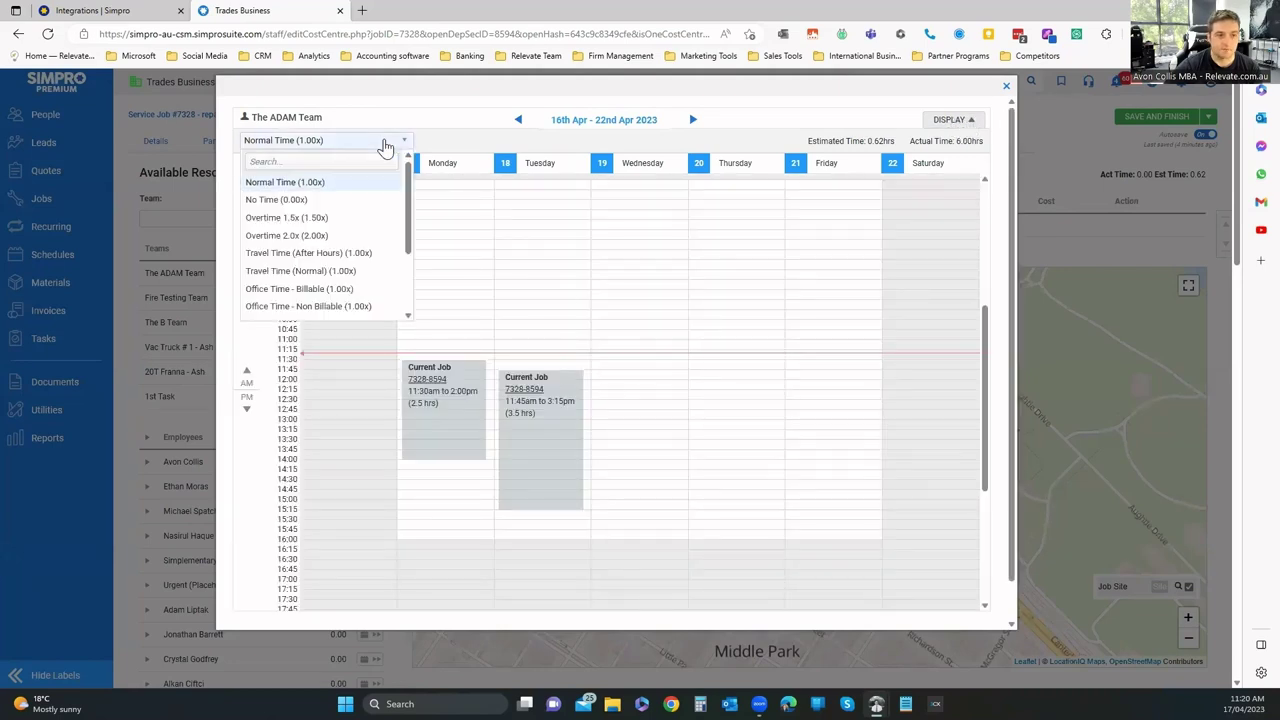
pyautogui.click(346, 218)
pyautogui.press('Escape')
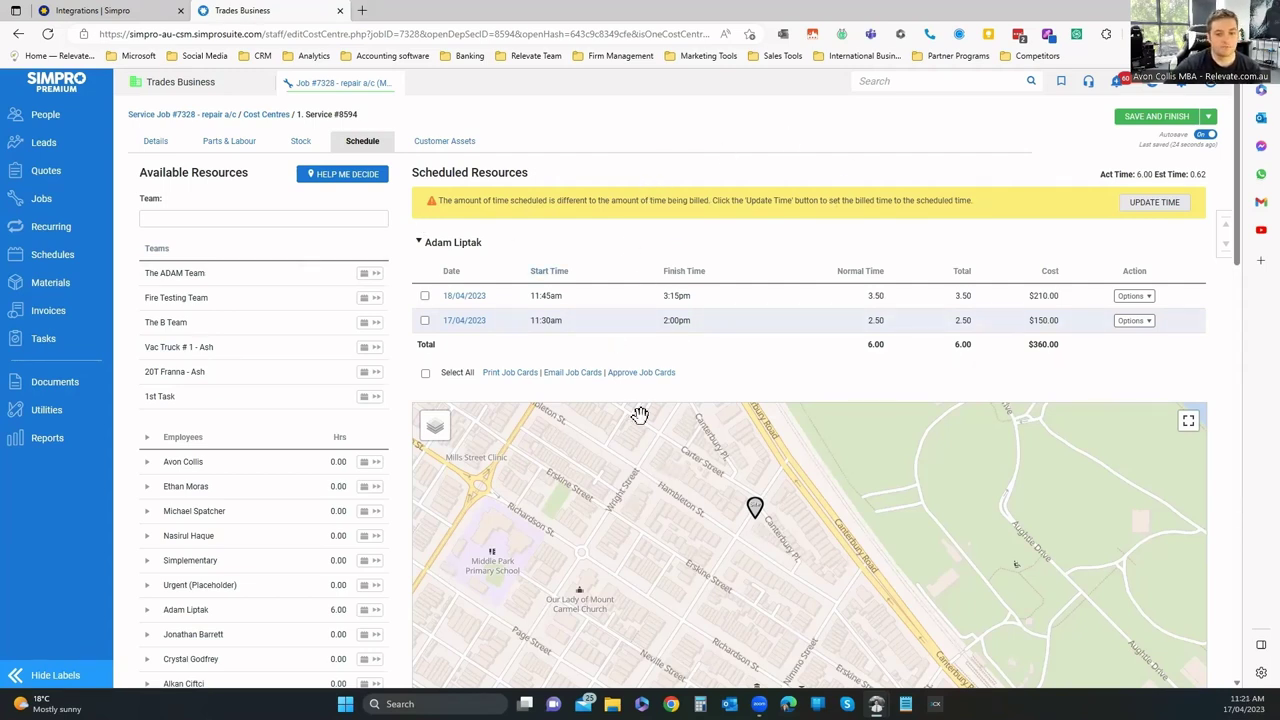
# Check the weekly availability of the employees listed among the available resources.
pyautogui.moveTo(183, 467)
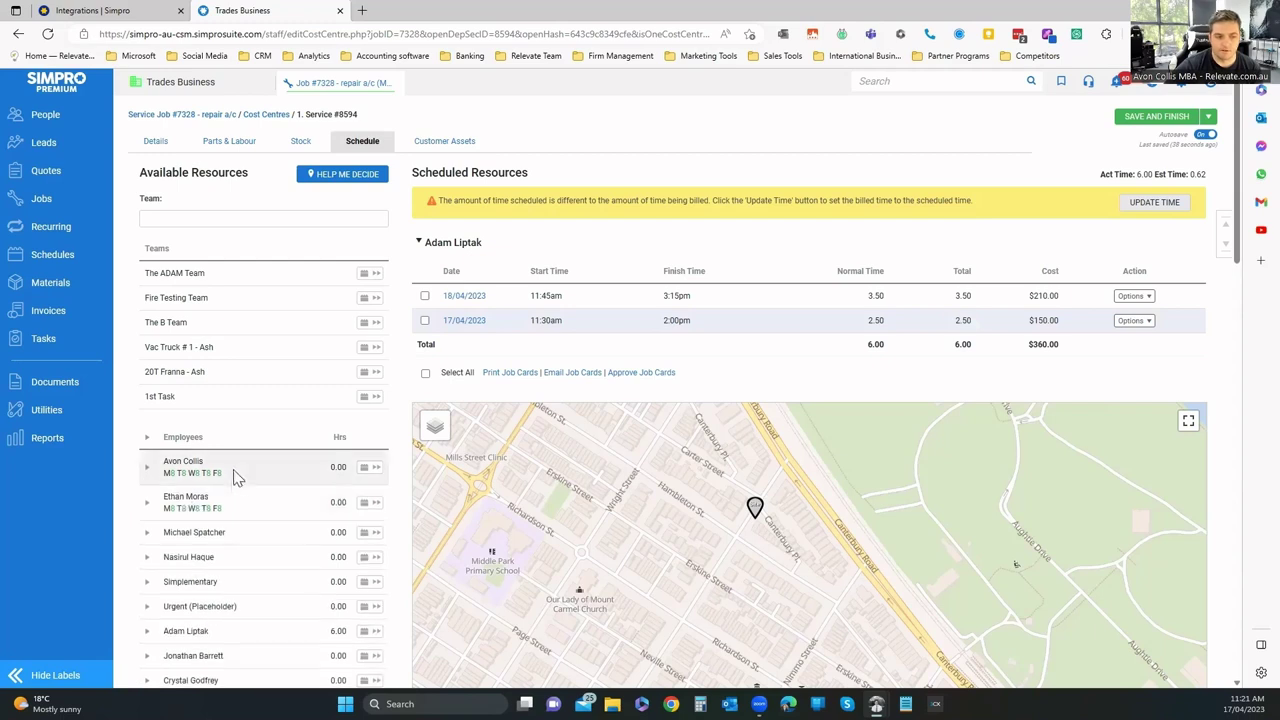
pyautogui.scroll(-2, 200, 505)
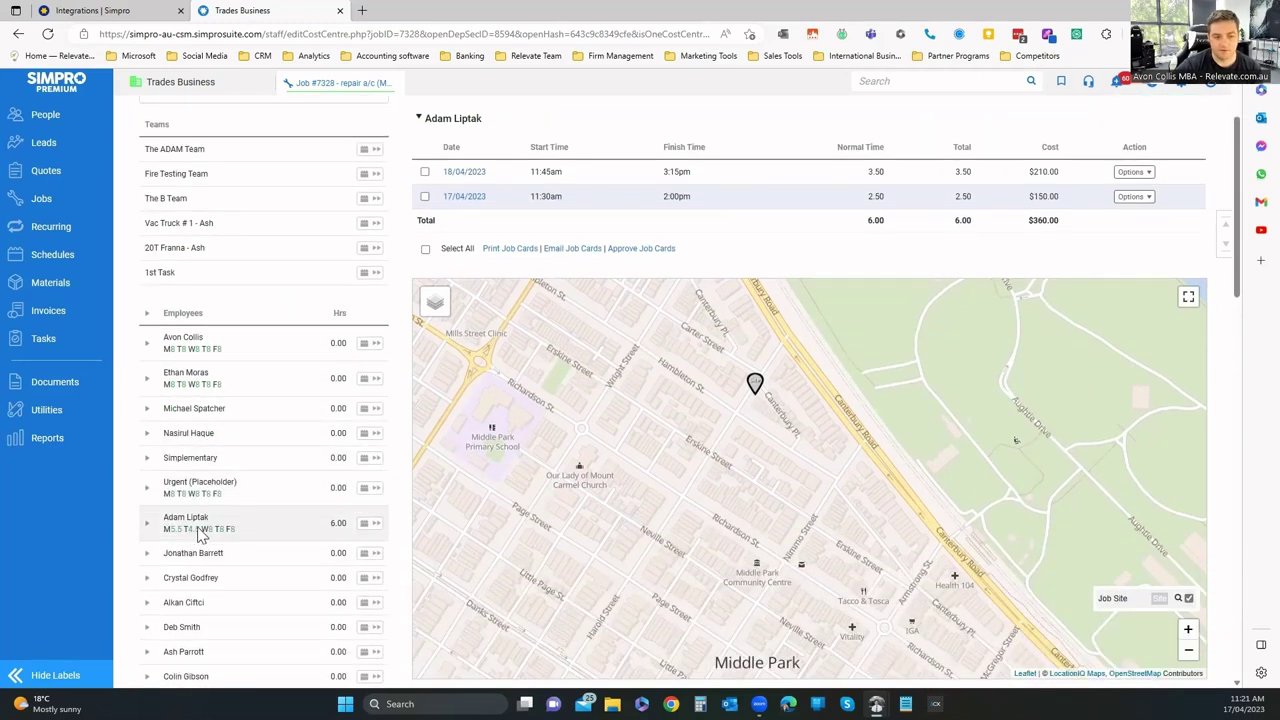
pyautogui.scroll(-3, 183, 538)
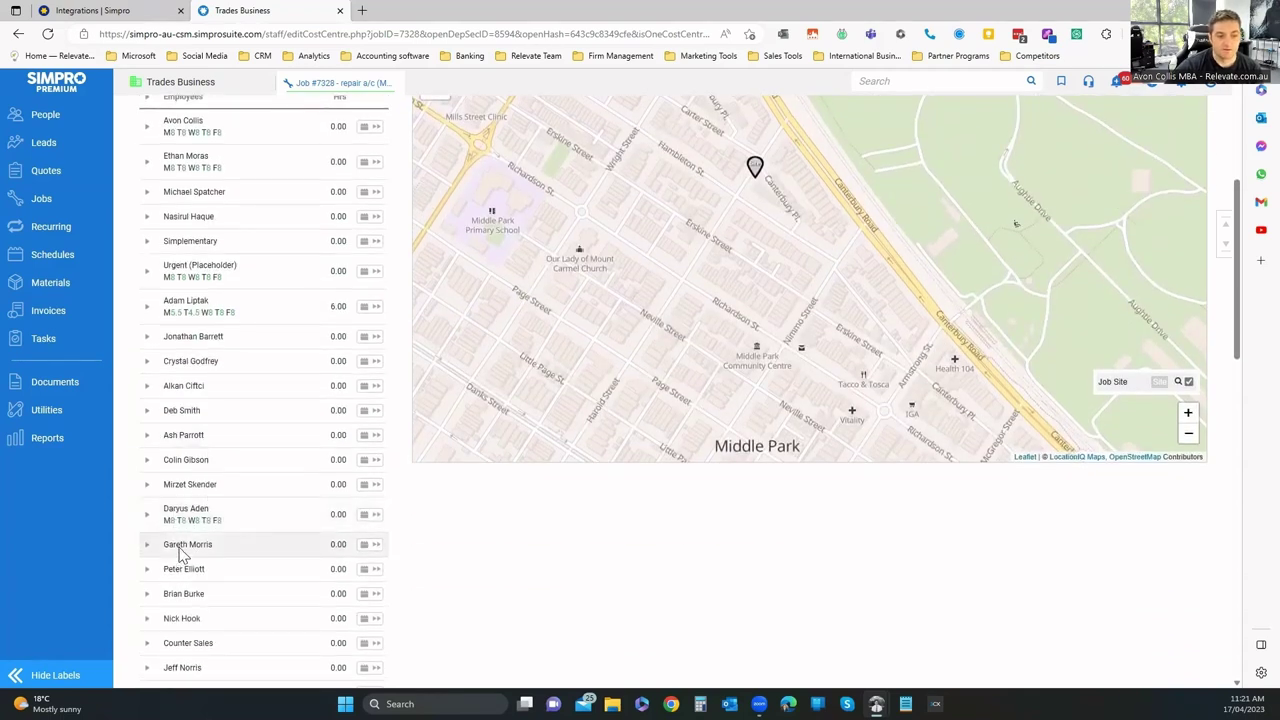
pyautogui.scroll(1, 252, 613)
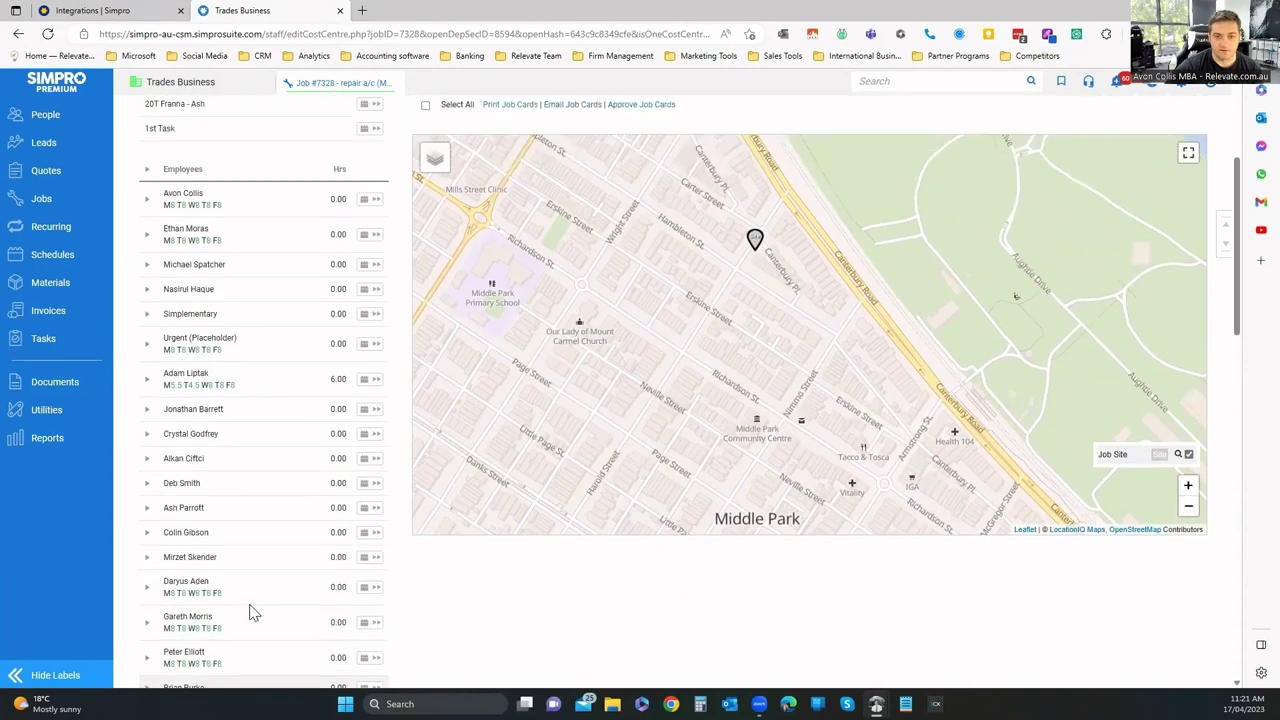
pyautogui.scroll(4, 252, 613)
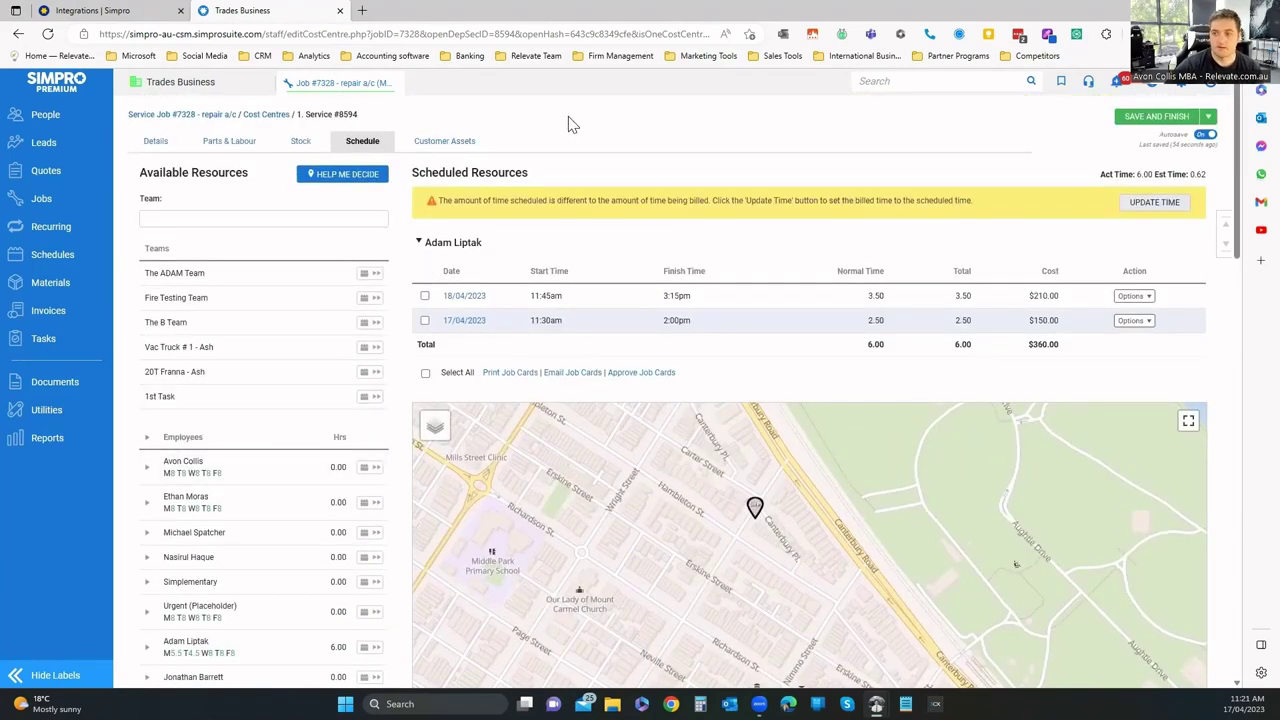
# Review the service's customer assets across the Air Conditioner, RCD, SWB, Appliance and Security Camera groups.
pyautogui.click(432, 146)
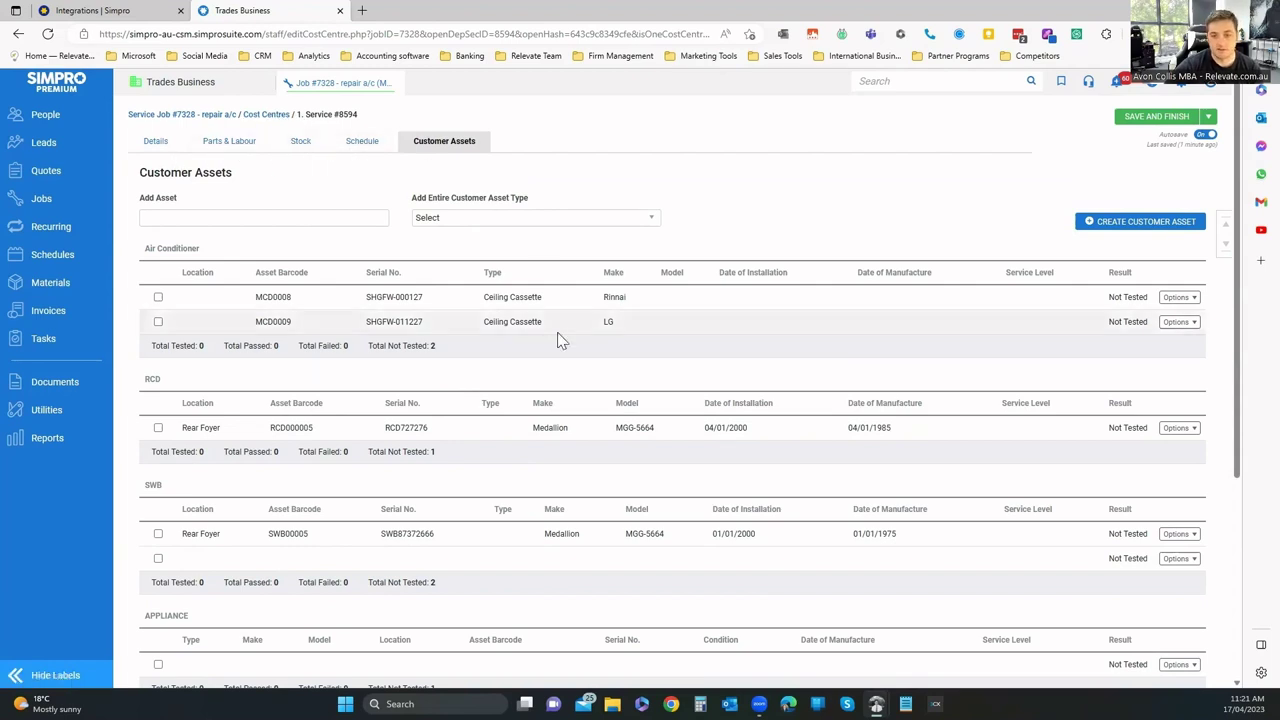
pyautogui.scroll(-1, 255, 270)
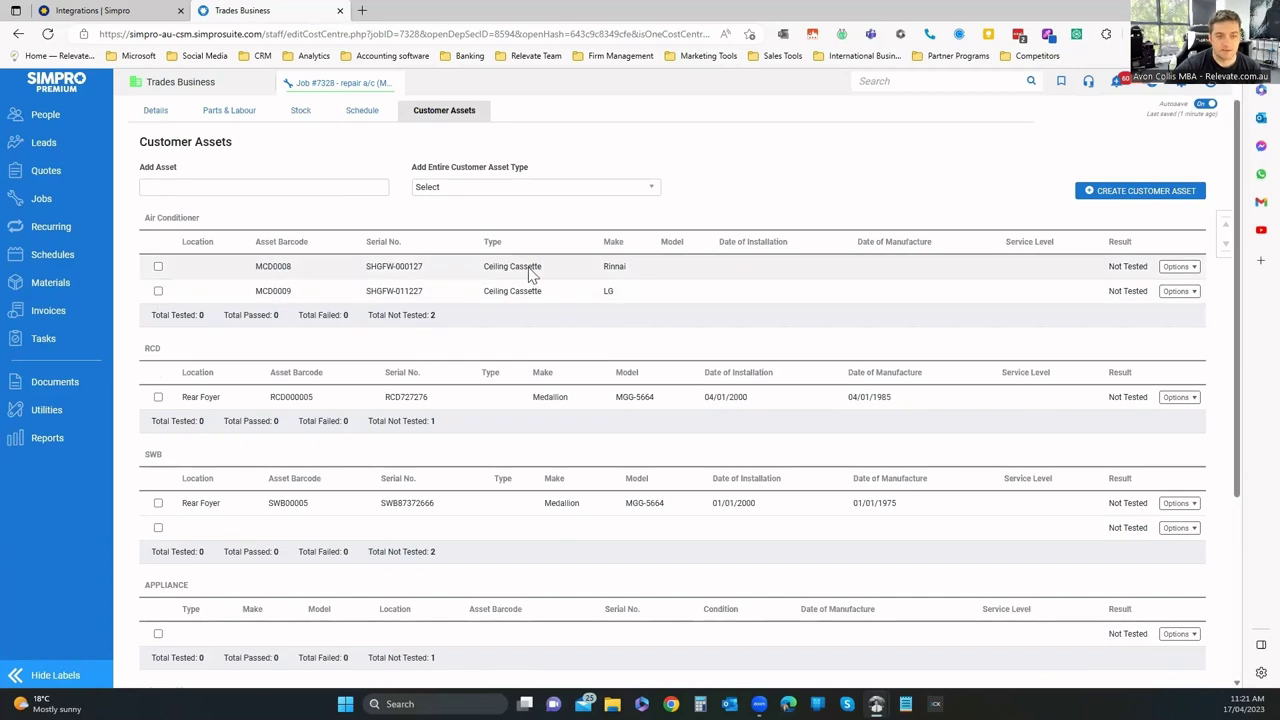
pyautogui.scroll(-3, 528, 292)
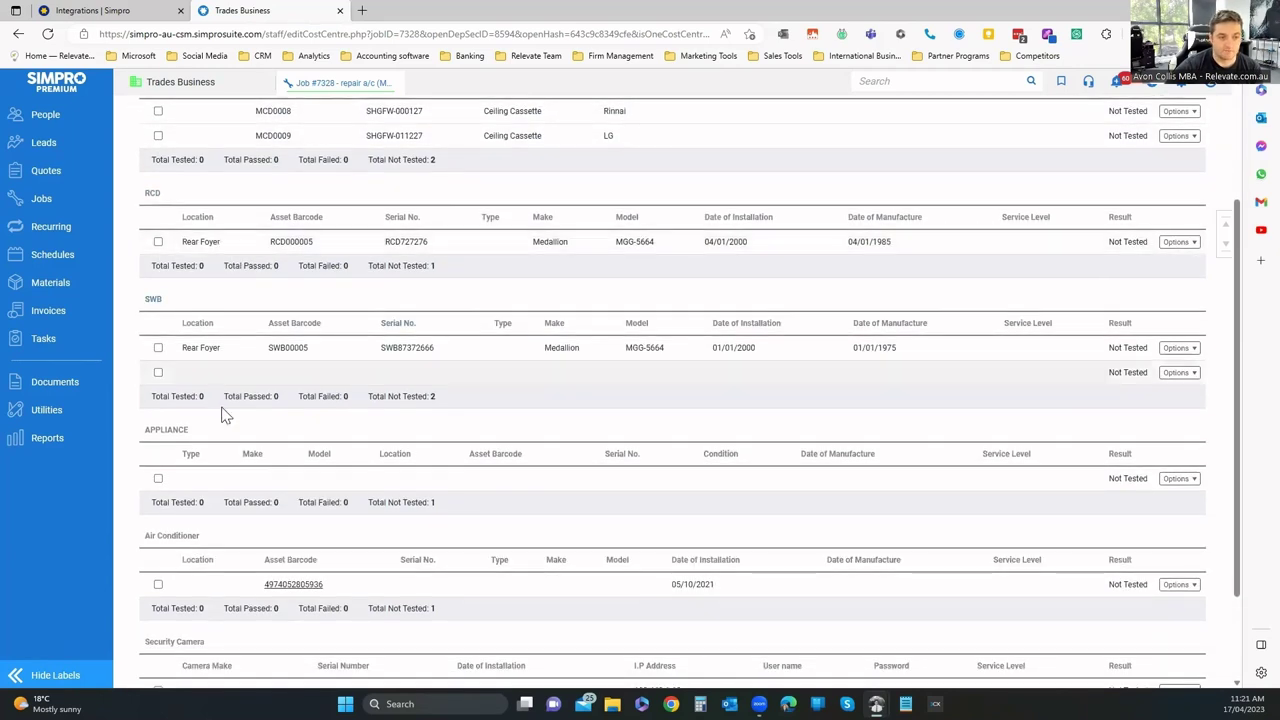
pyautogui.scroll(-3, 286, 457)
pyautogui.scroll(5, 206, 222)
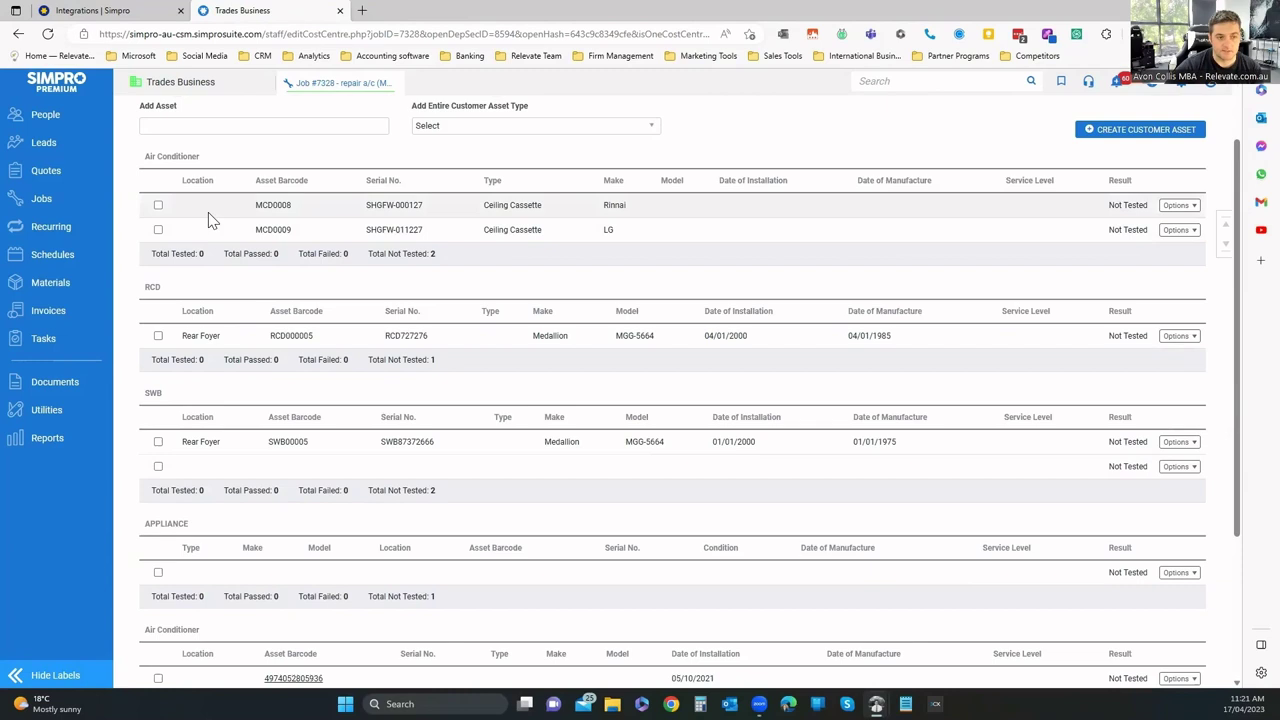
# Open the Rinnai ceiling cassette air conditioner asset and review its details, service levels and attached photo.
pyautogui.click(222, 213)
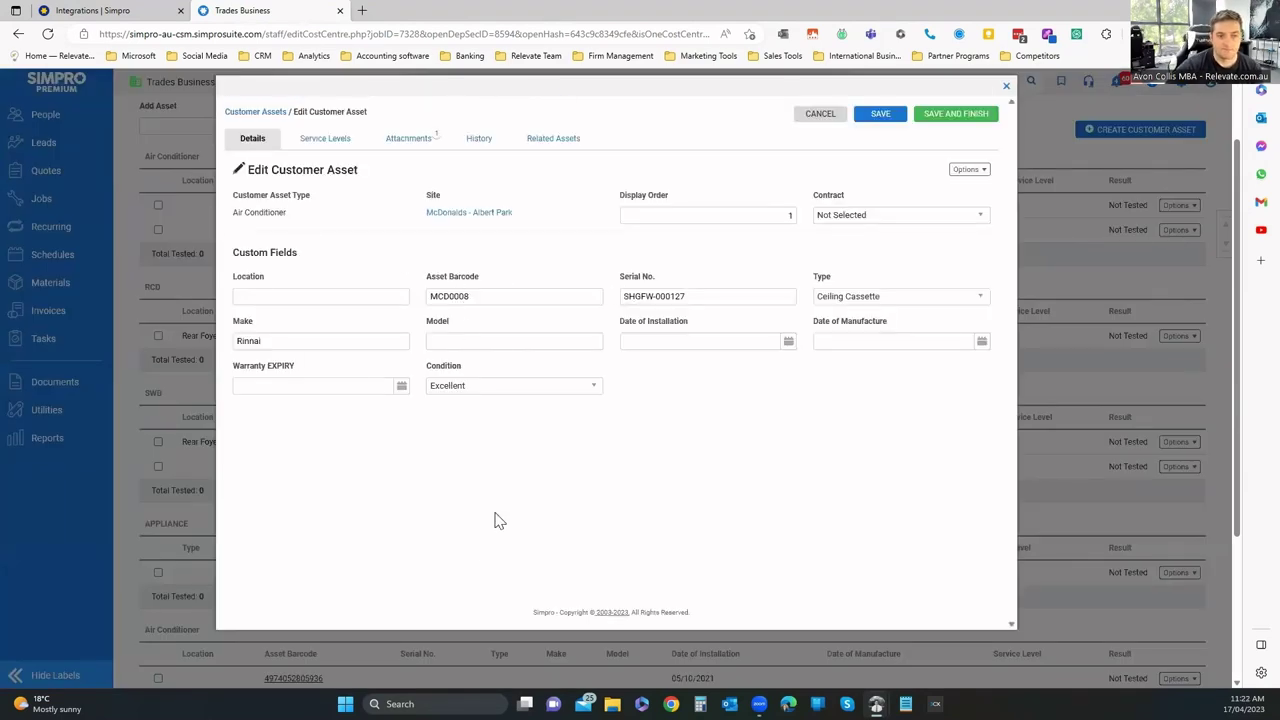
pyautogui.click(325, 138)
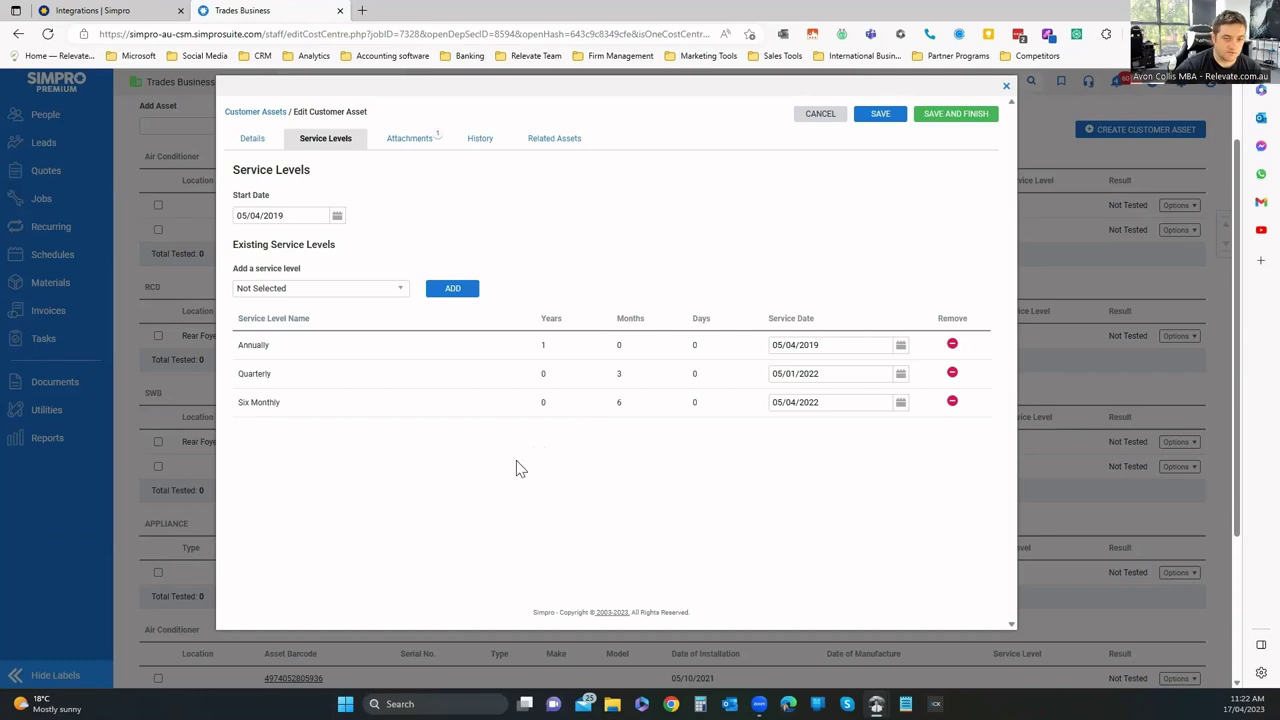
pyautogui.click(409, 138)
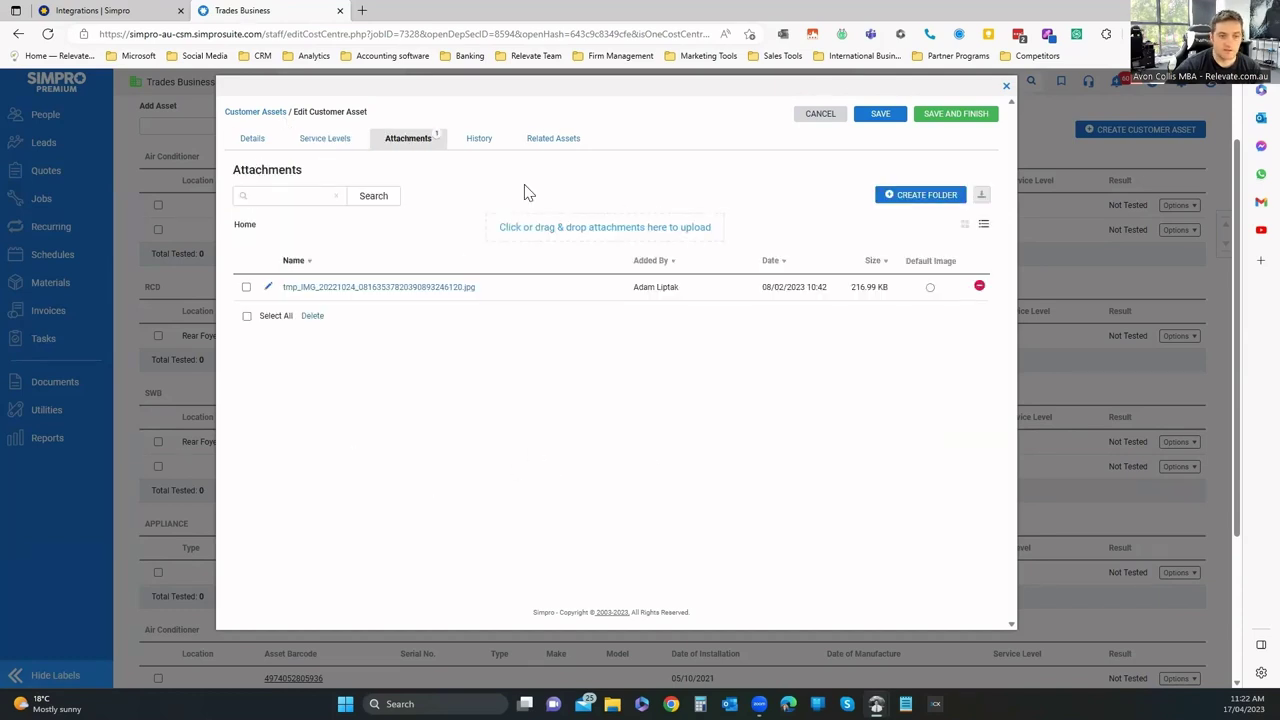
pyautogui.click(375, 288)
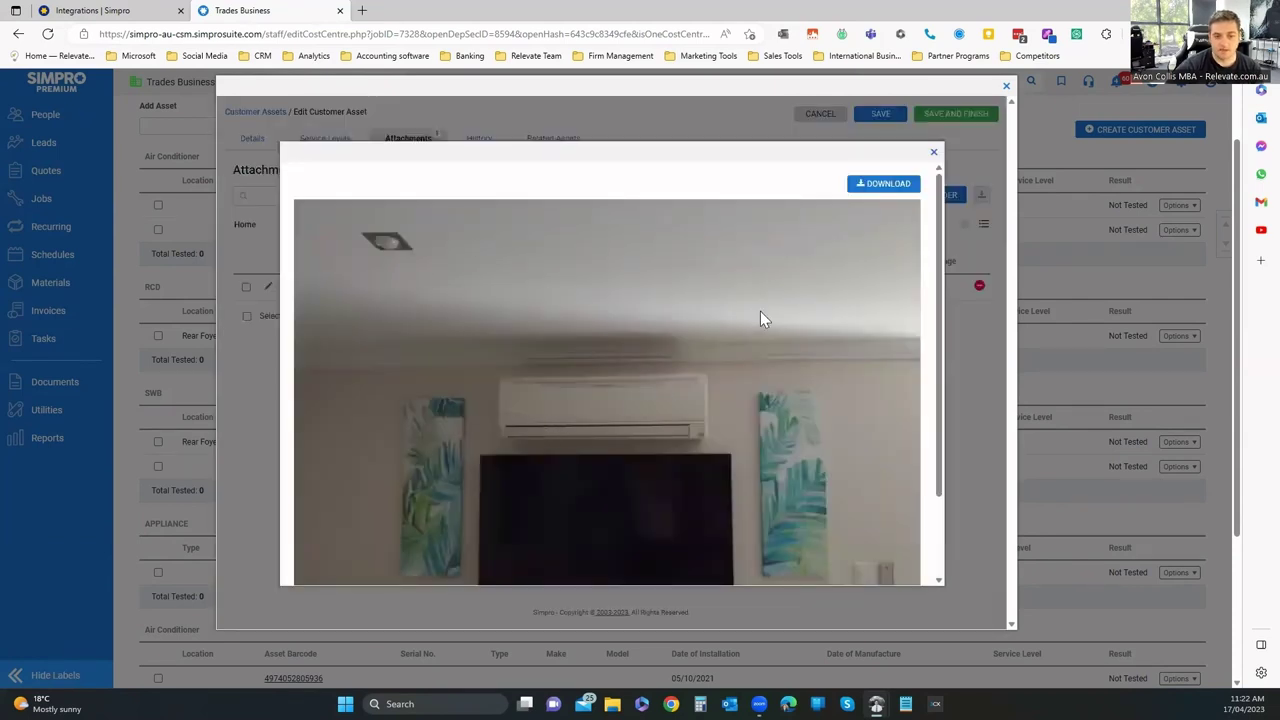
pyautogui.click(933, 155)
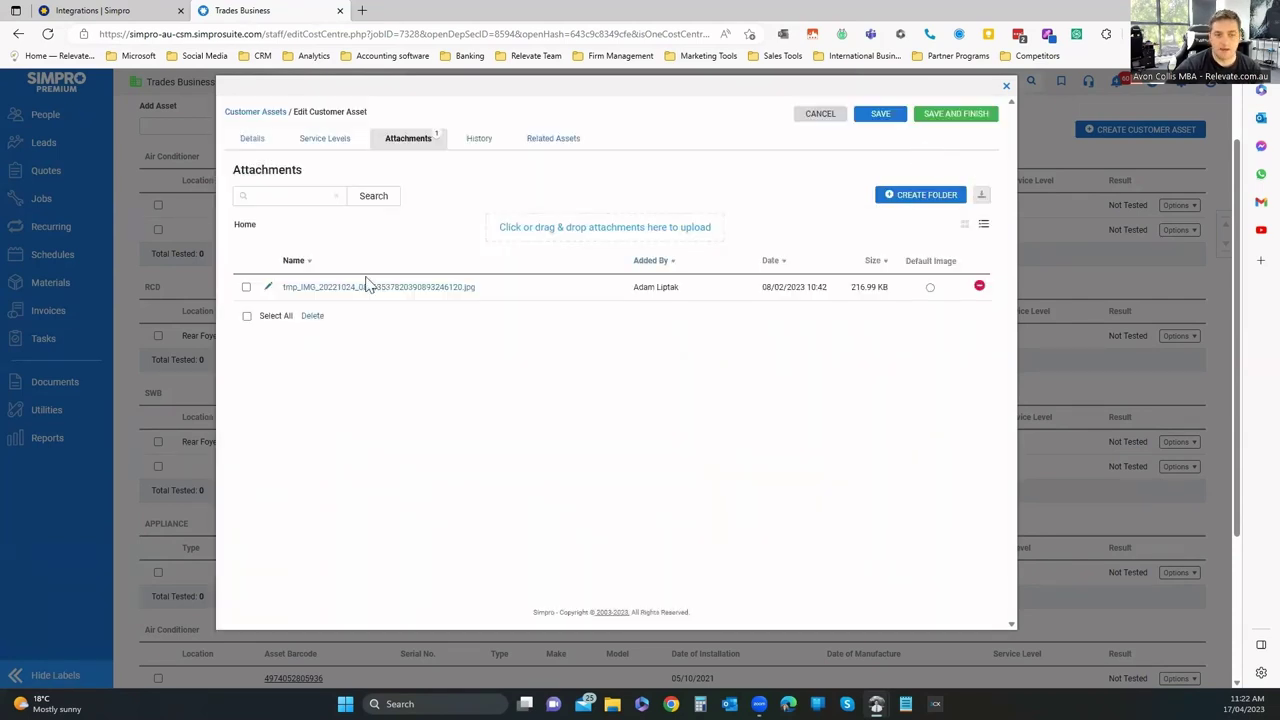
# Examine the air conditioner asset's service history, including past jobs, test readings and pass or fail results.
pyautogui.click(479, 139)
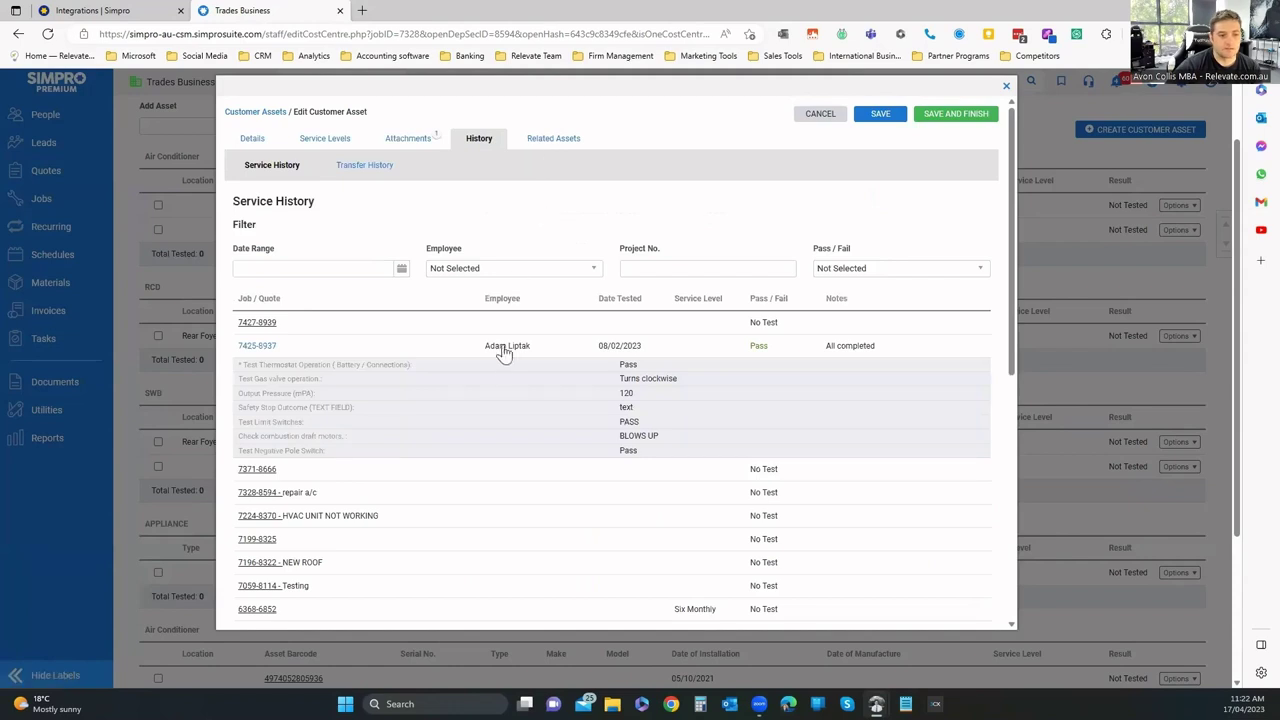
pyautogui.scroll(-1, 503, 351)
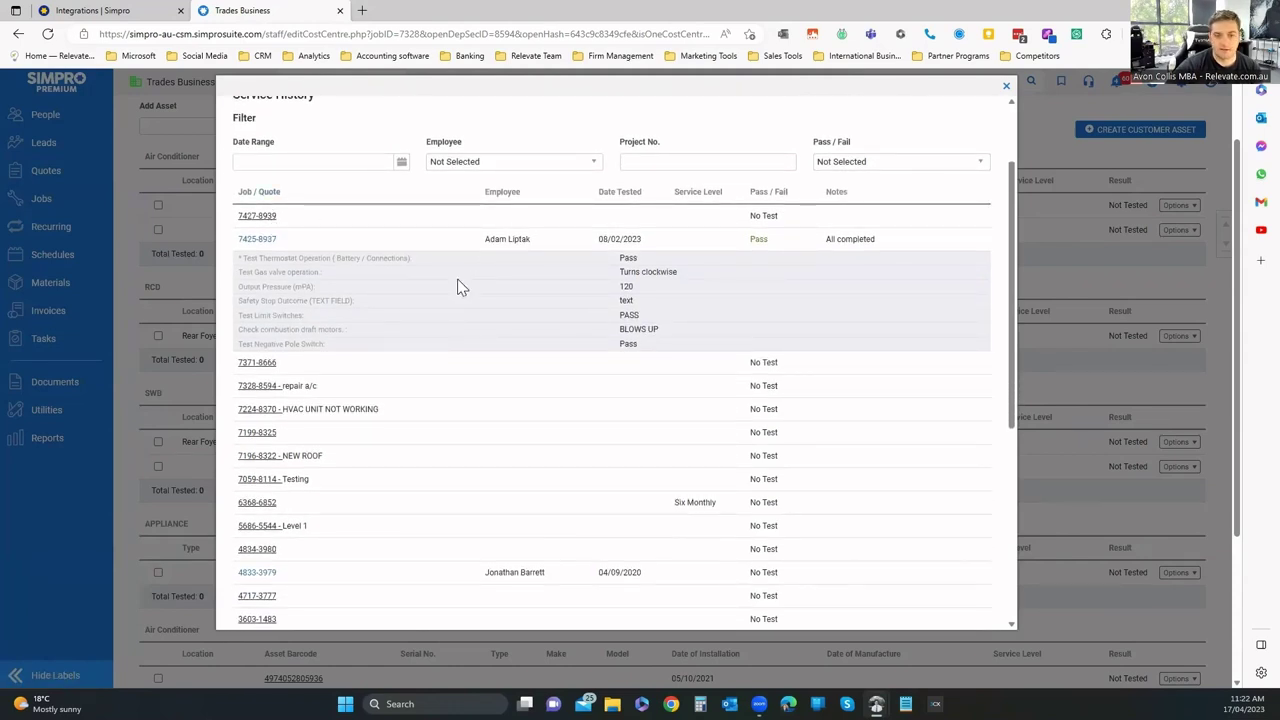
pyautogui.scroll(-1, 226, 253)
pyautogui.scroll(-2, 553, 325)
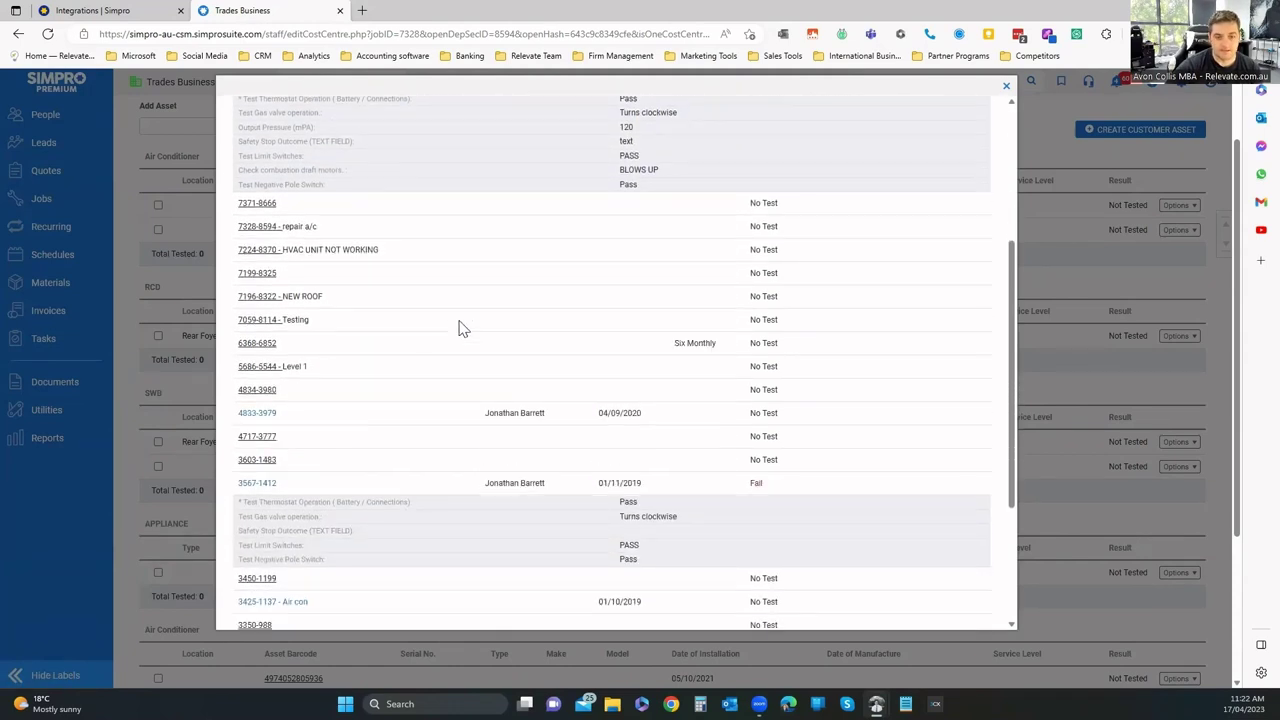
pyautogui.scroll(2, 397, 403)
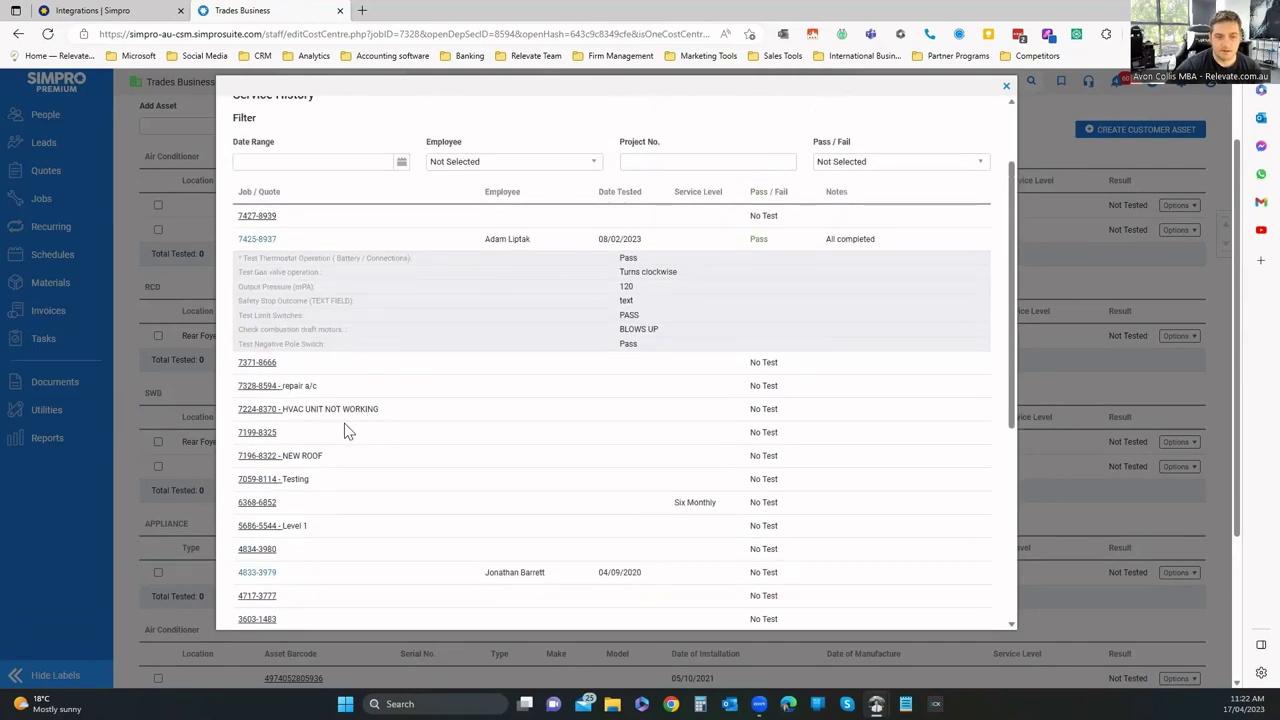
pyautogui.scroll(1, 363, 318)
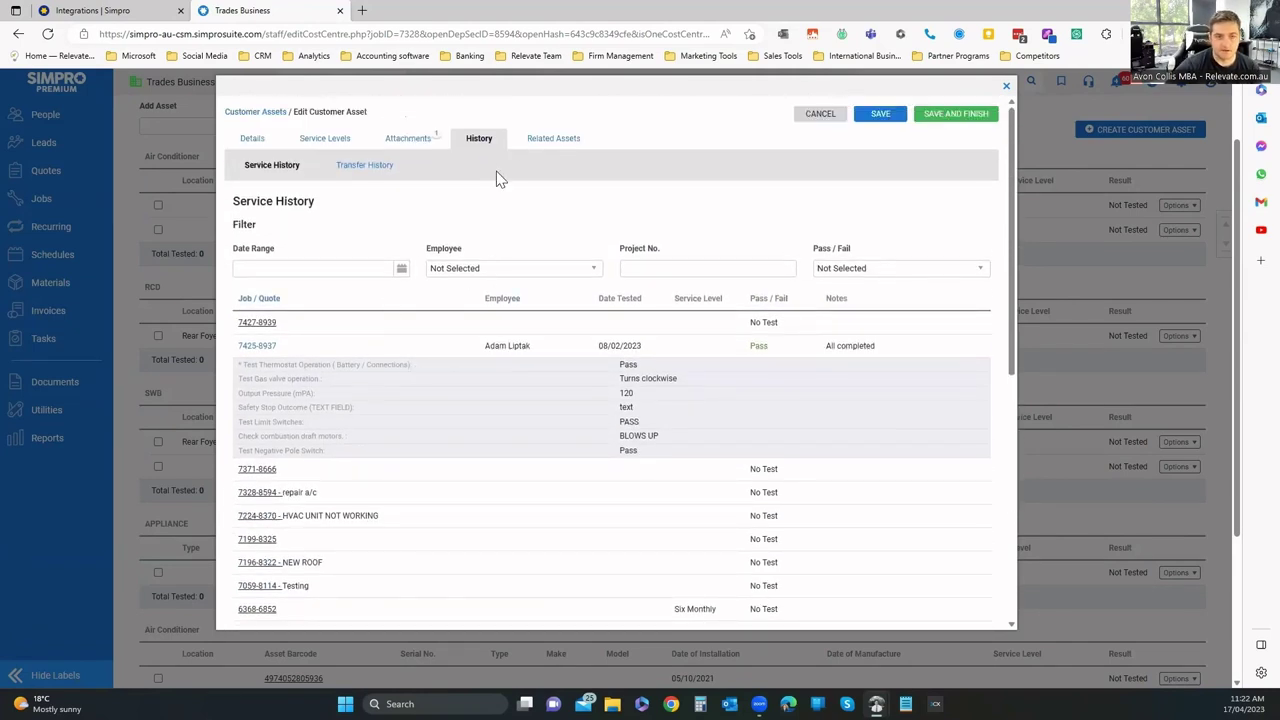
# Check the air conditioner asset's related assets and its asset tree view, then close the tree view.
pyautogui.click(556, 140)
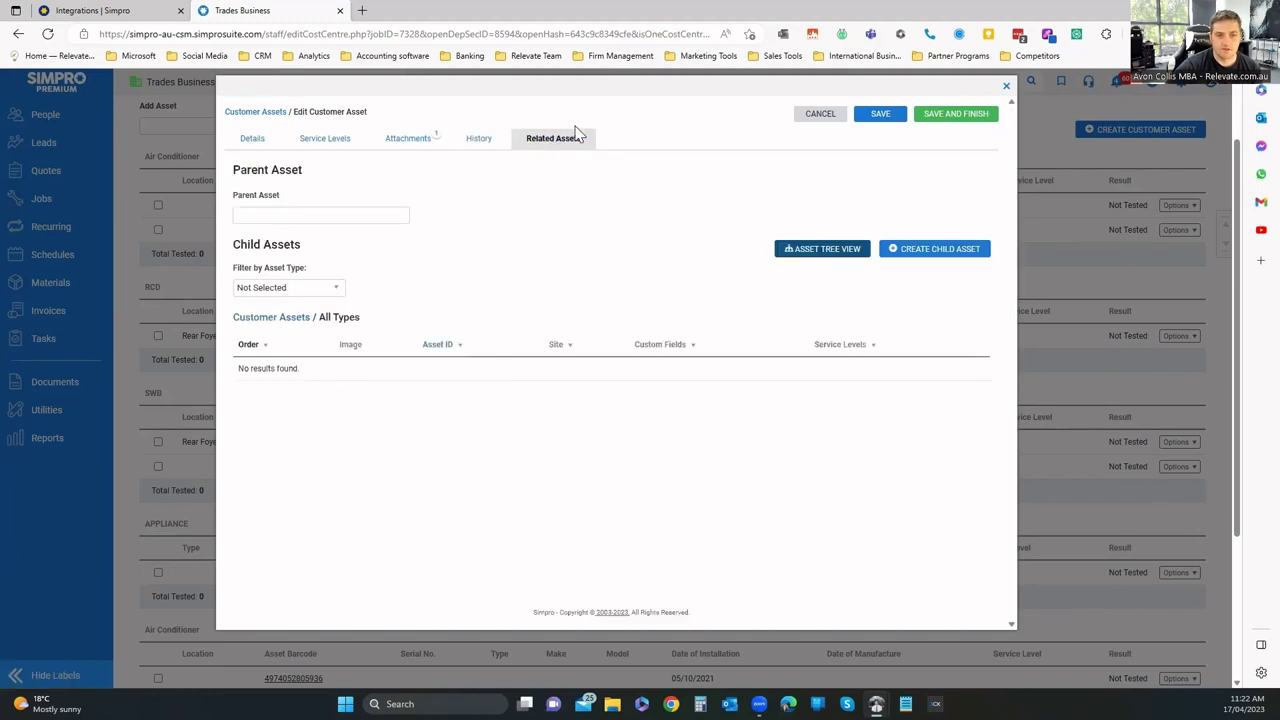
pyautogui.click(822, 248)
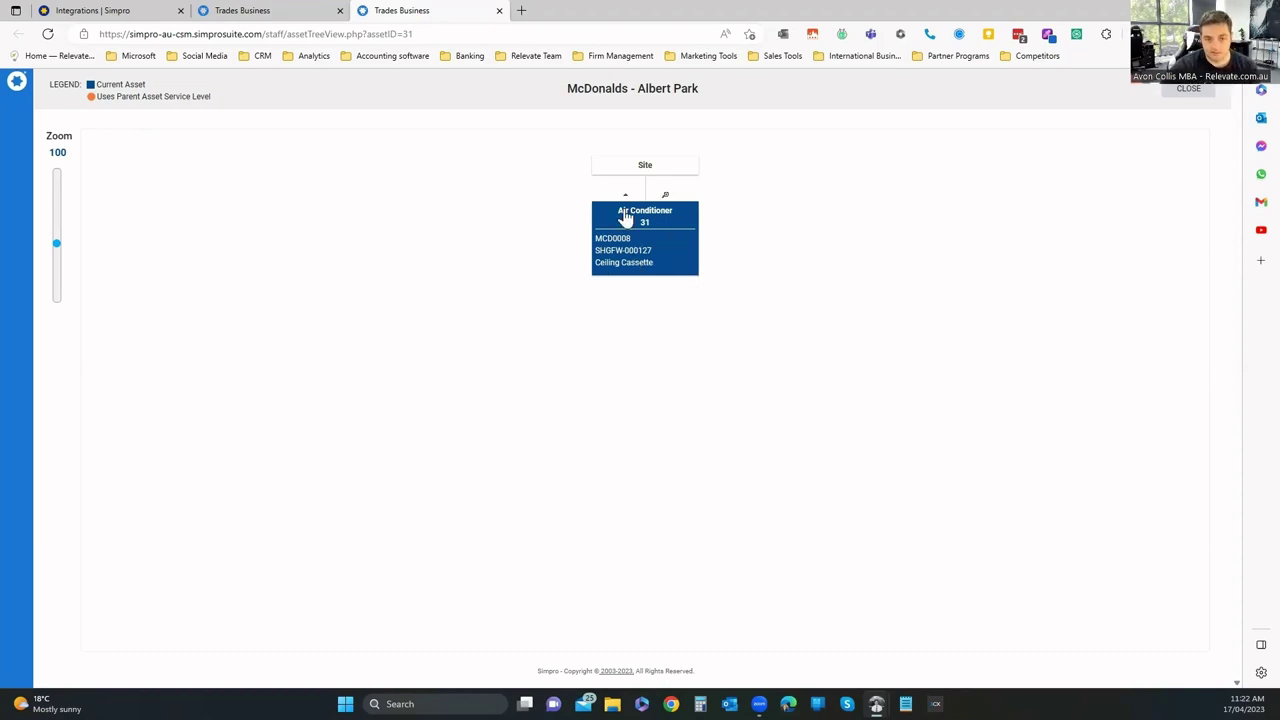
pyautogui.hotkey('ctrl', 'w')
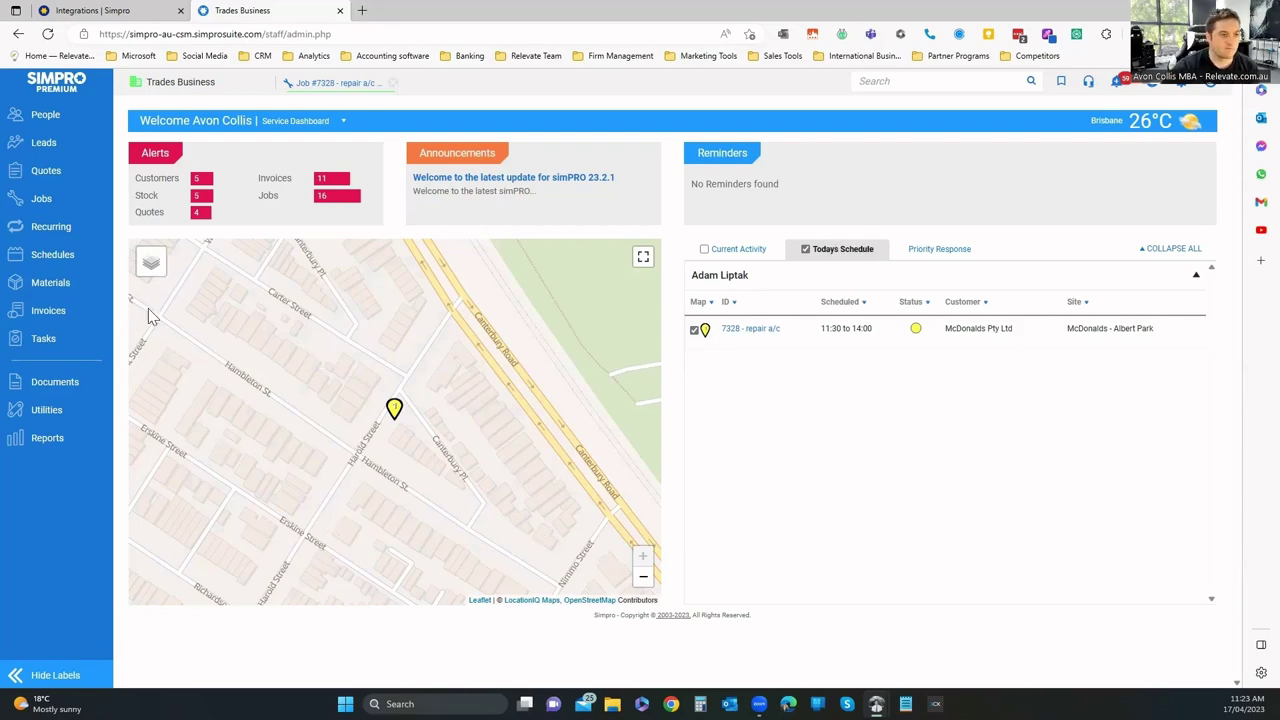
# Open the 4site customer from the customer list and review its job and recurring history.
pyautogui.moveTo(43, 118)
pyautogui.click(148, 116)
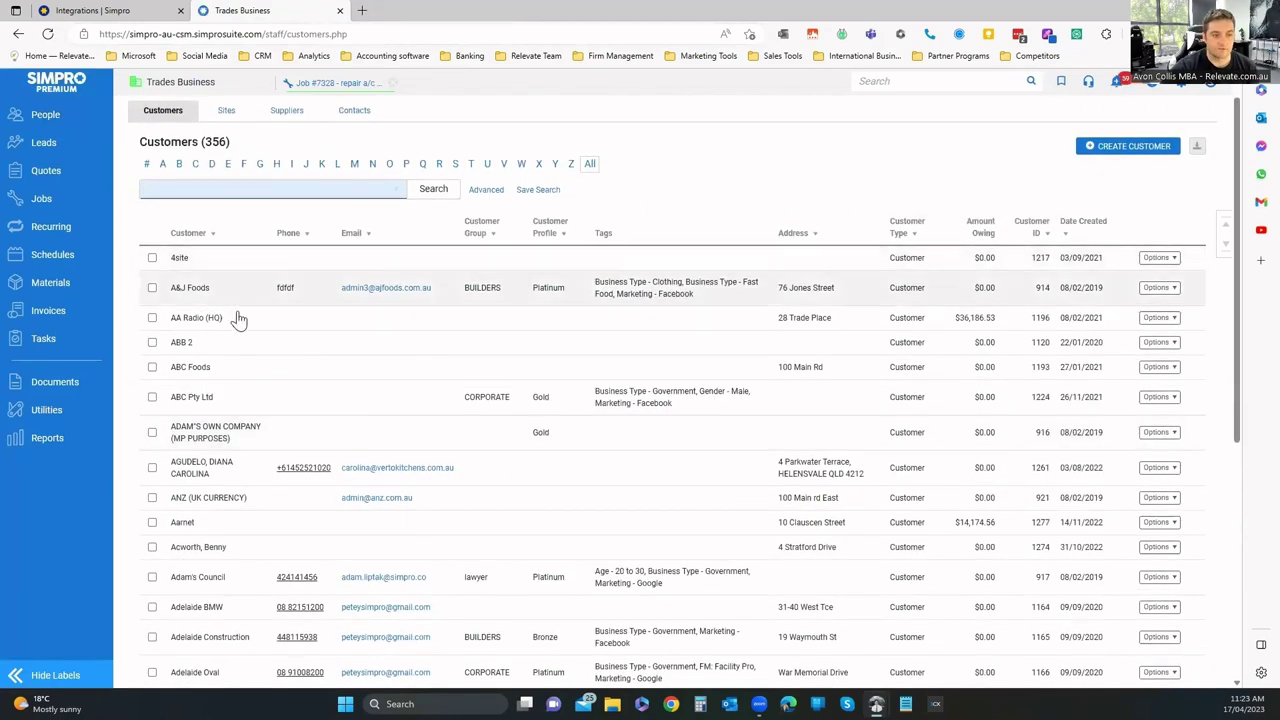
pyautogui.click(183, 259)
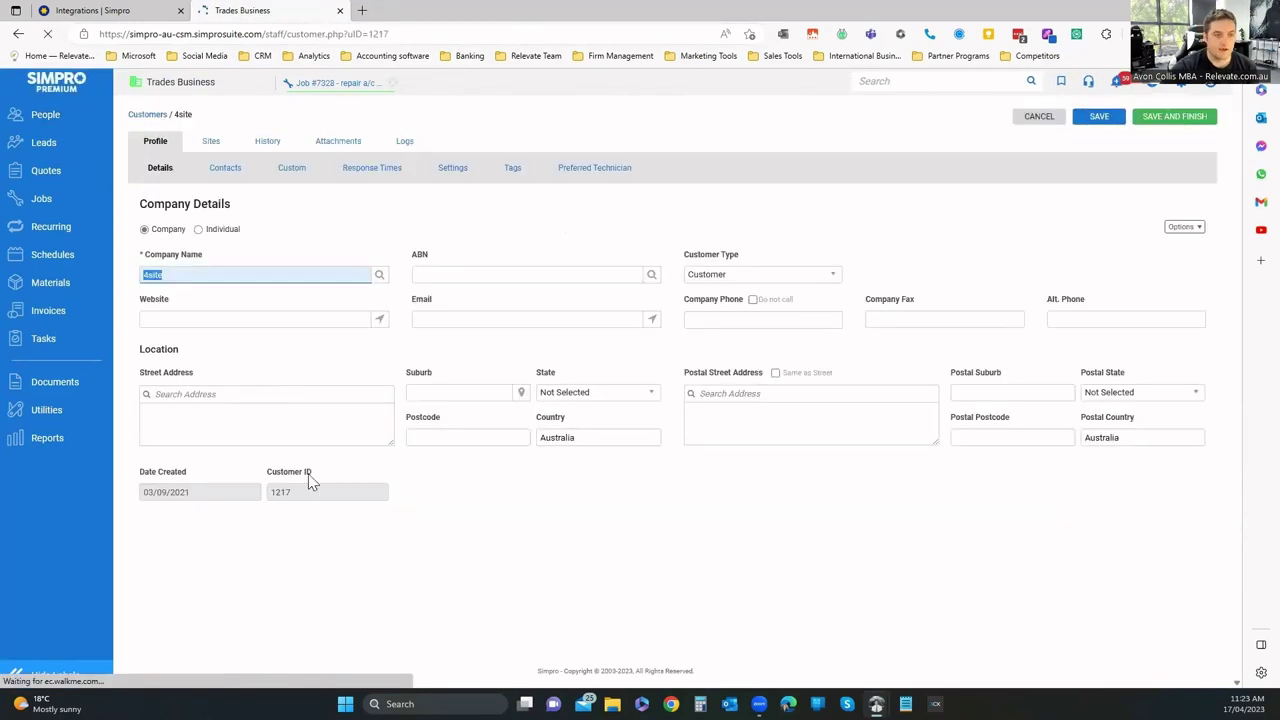
pyautogui.click(209, 141)
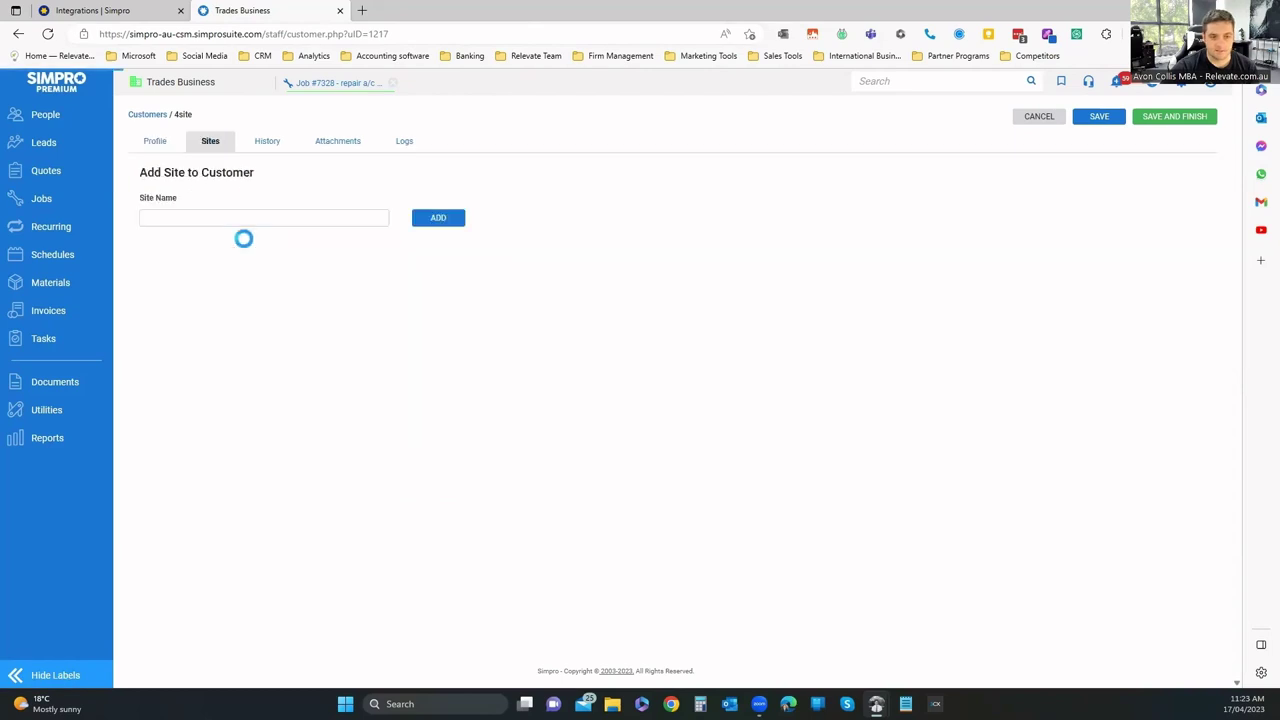
pyautogui.click(265, 145)
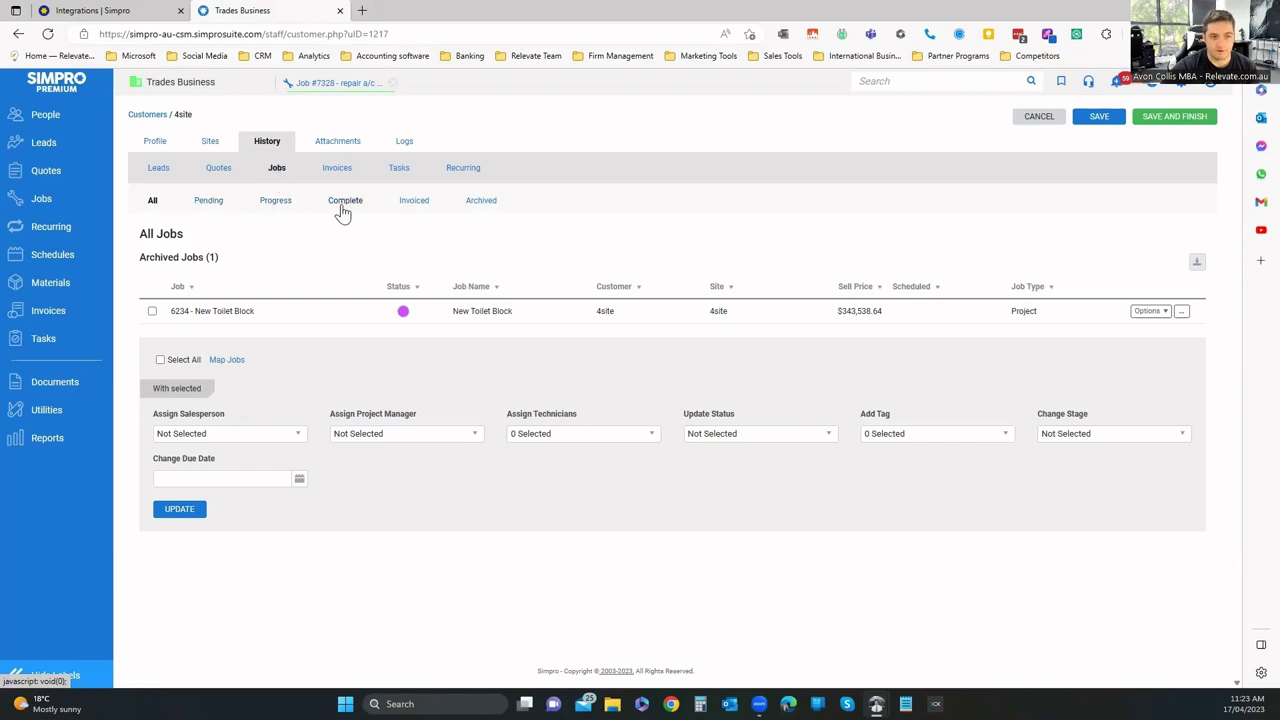
pyautogui.click(464, 170)
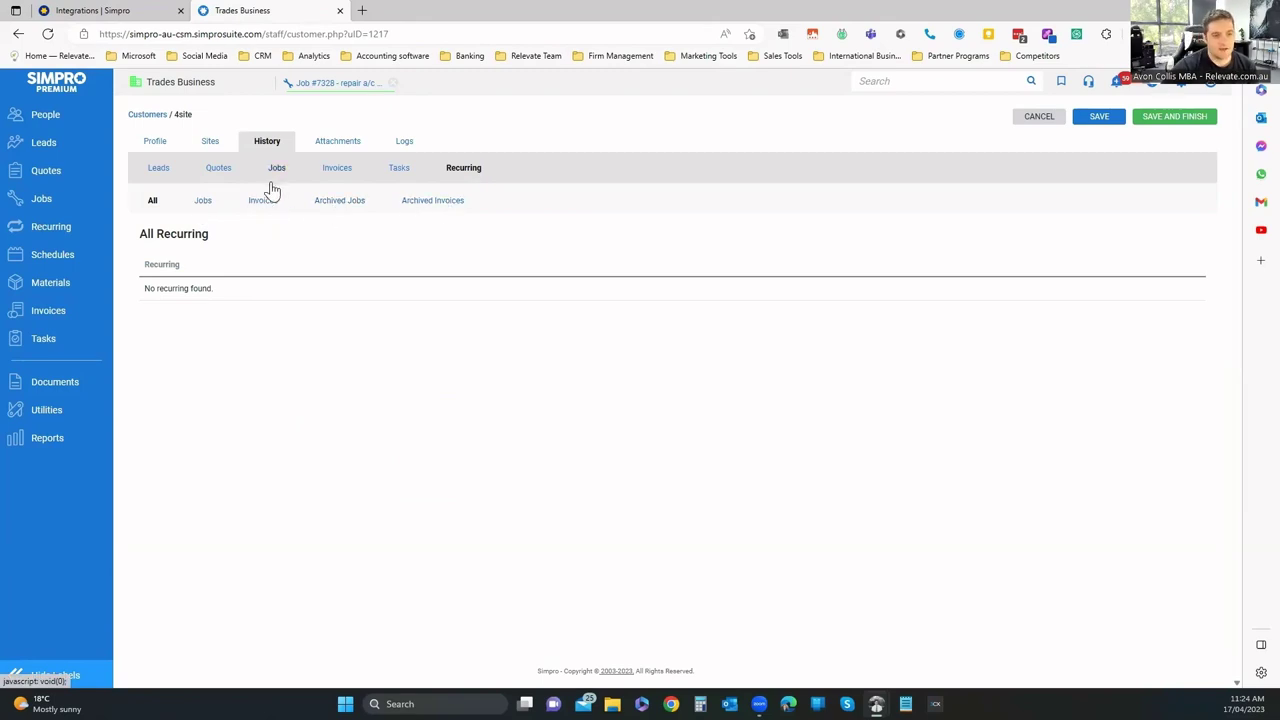
# Review the 4site customer's linked sites, attachments and change logs.
pyautogui.click(211, 141)
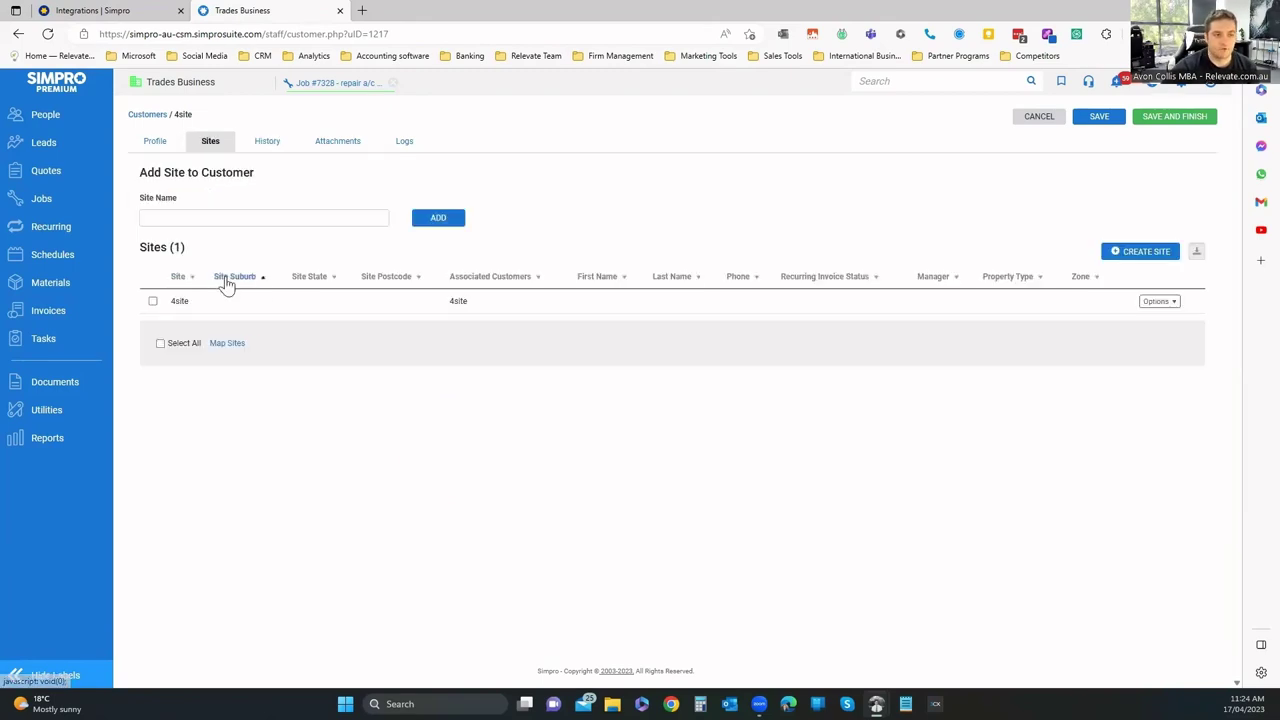
pyautogui.click(335, 147)
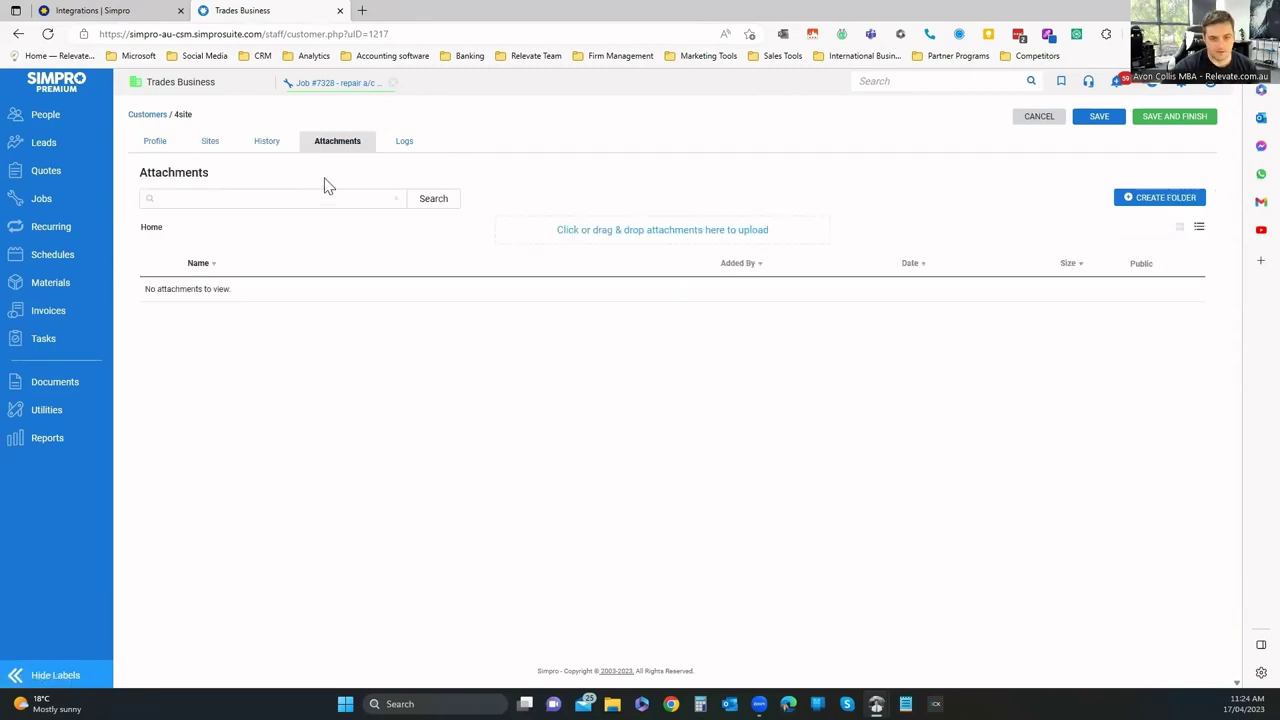
pyautogui.click(405, 147)
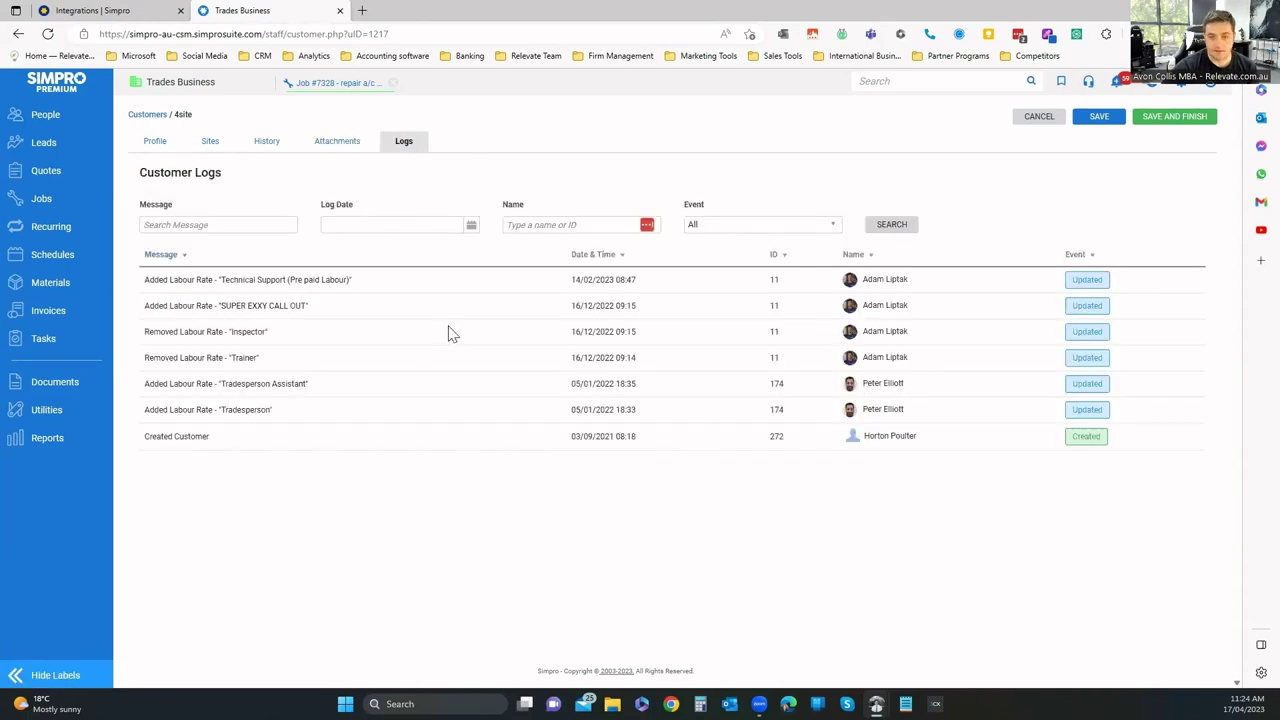
# Switch 4site's profile details from Company to Individual to compare the fields, then view its contacts.
pyautogui.click(155, 143)
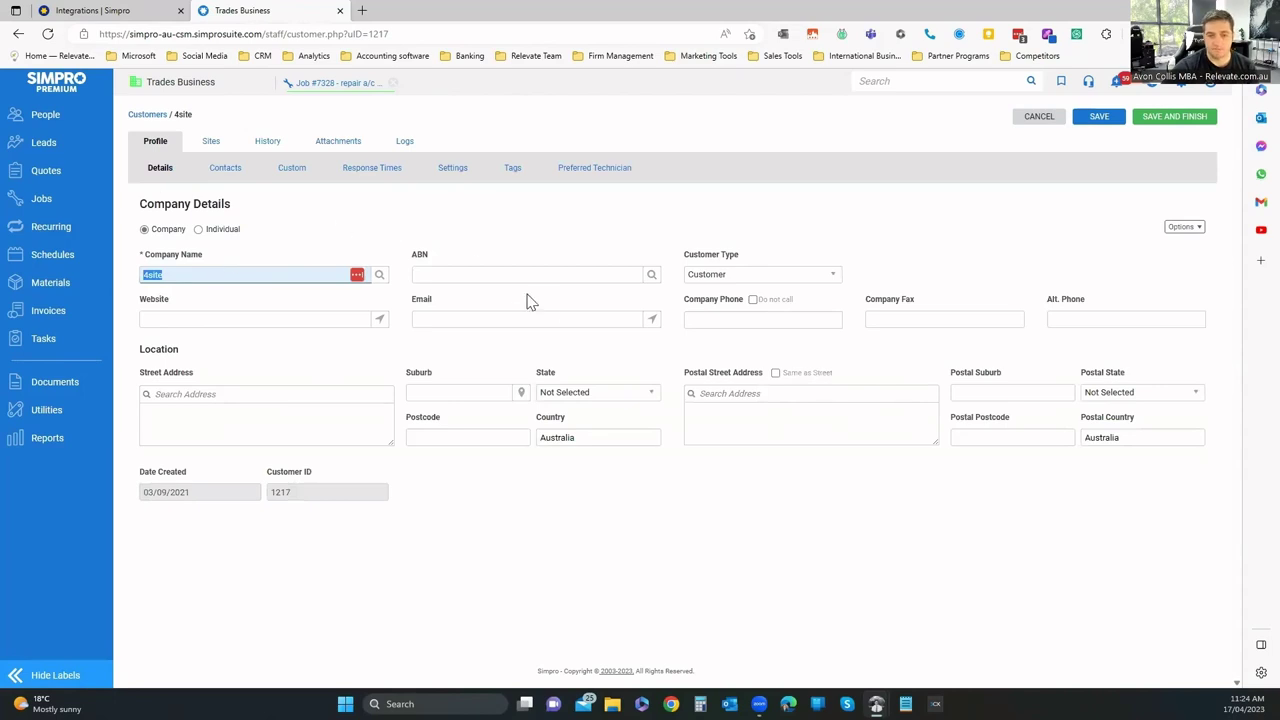
pyautogui.click(220, 231)
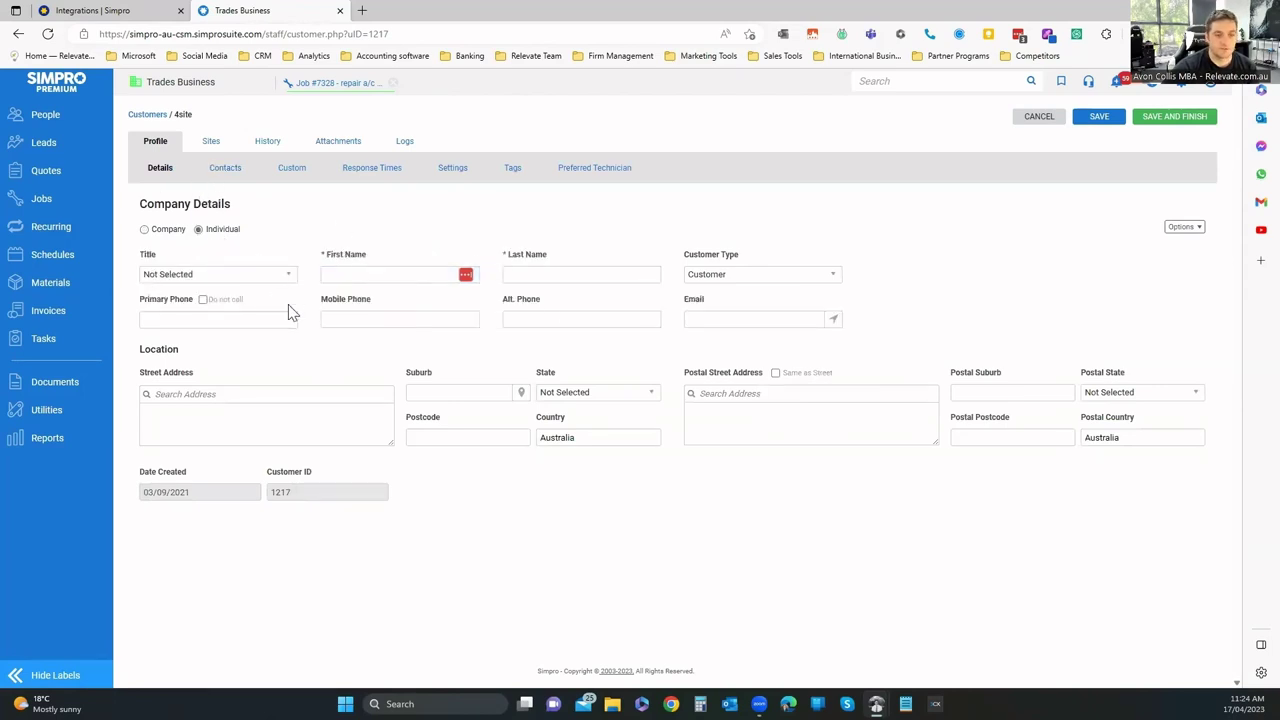
pyautogui.click(224, 170)
# Review the customer's custom fields and the choices offered for "Dog on site?".
pyautogui.click(292, 171)
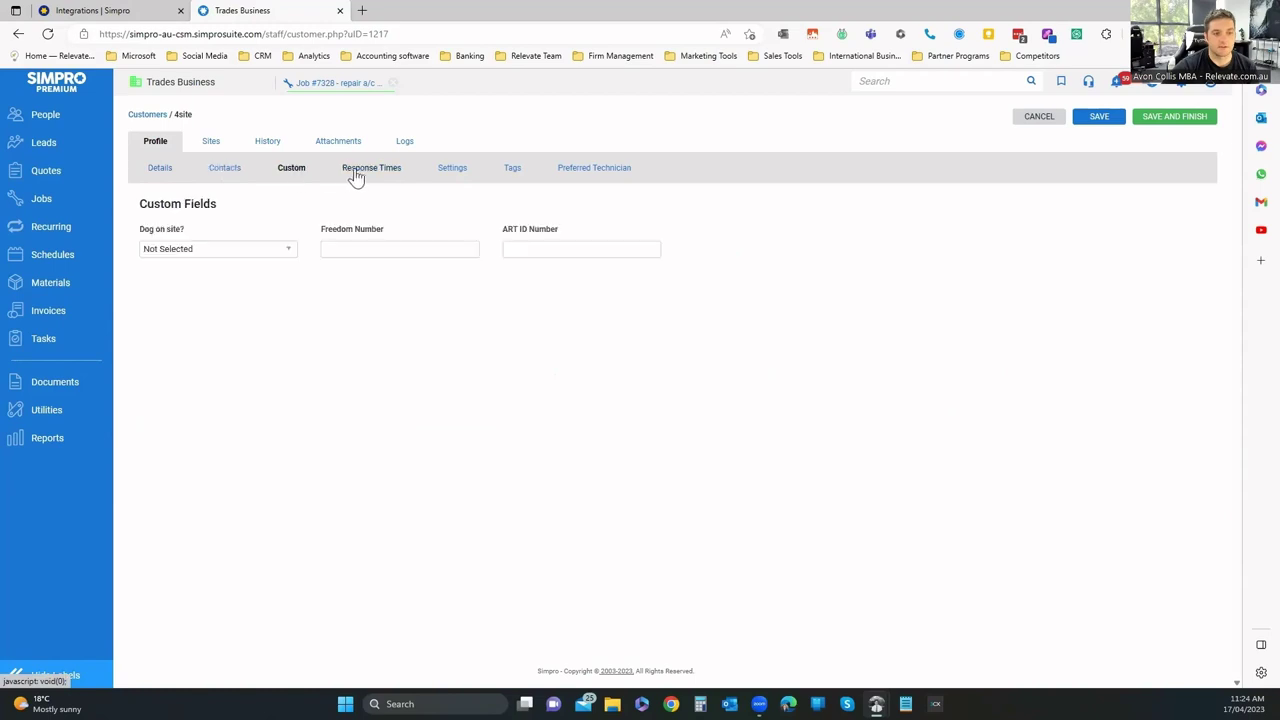
pyautogui.click(214, 250)
pyautogui.click(209, 252)
pyautogui.click(209, 252)
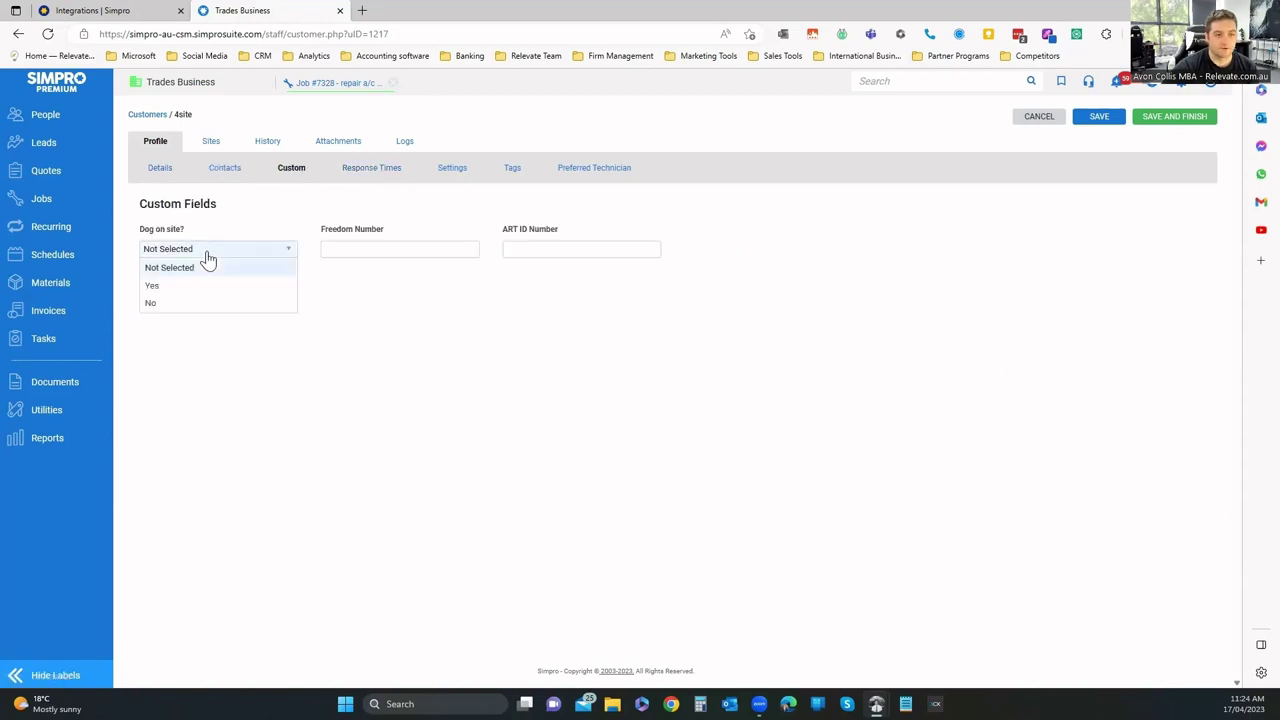
pyautogui.click(278, 206)
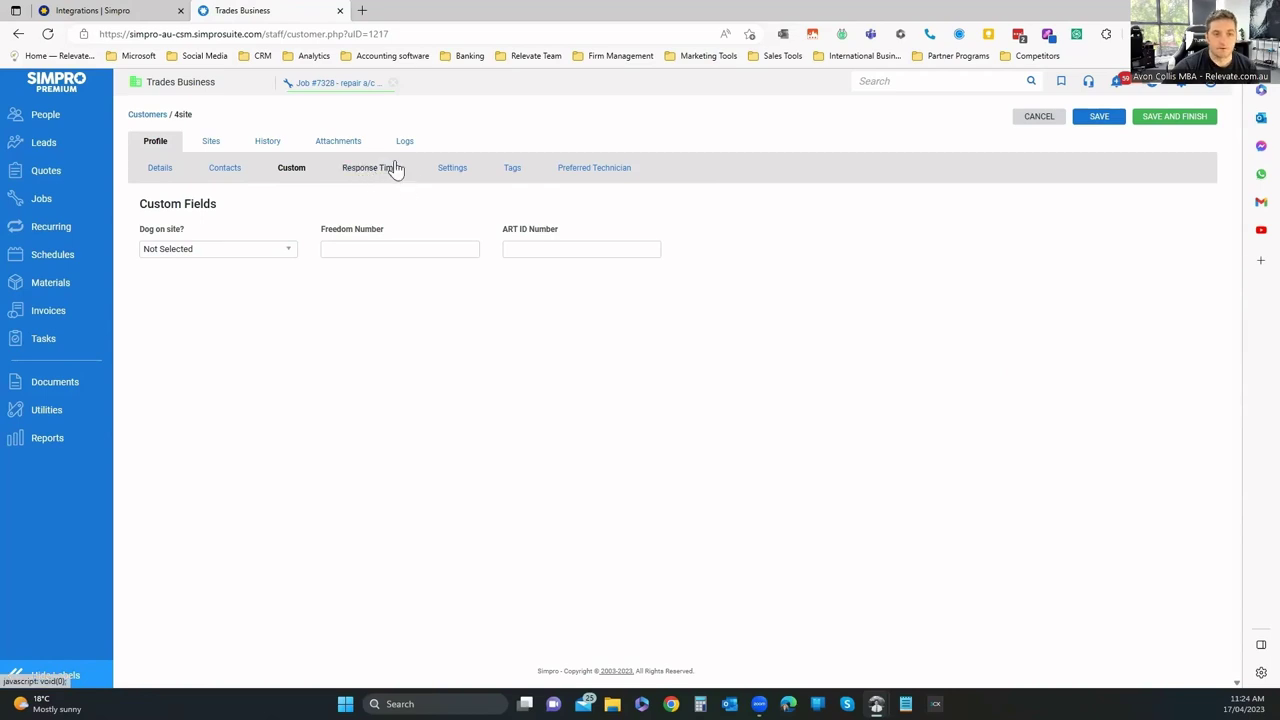
# Review the customer's profile and banking settings, including the available payment terms.
pyautogui.click(452, 169)
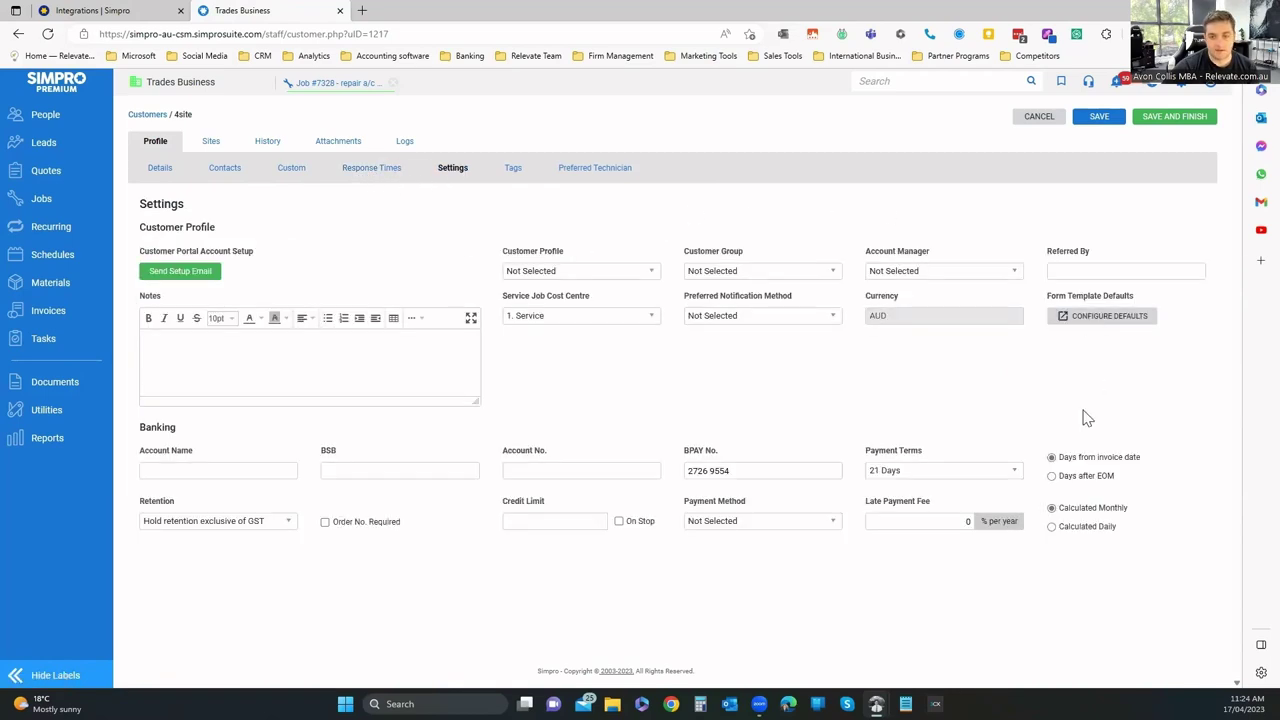
pyautogui.click(905, 473)
pyautogui.click(946, 389)
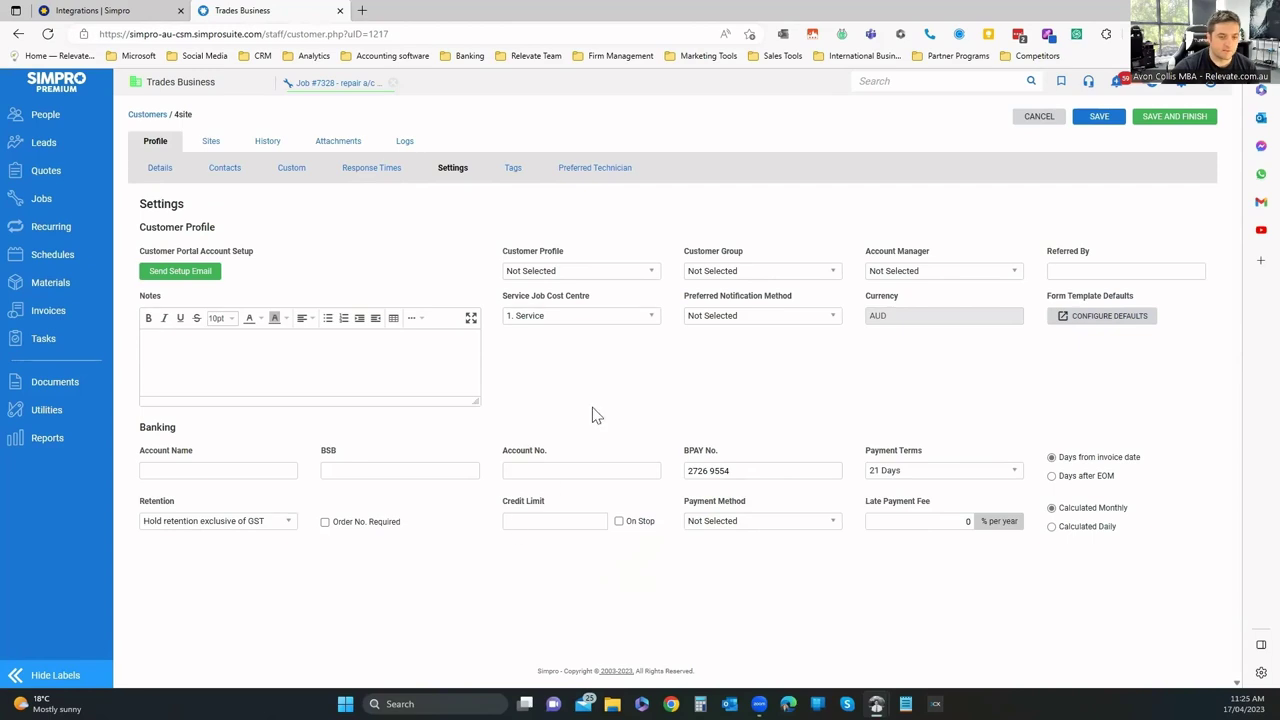
# Look through the tags available for the 4site customer and view its preferred technician settings.
pyautogui.click(512, 168)
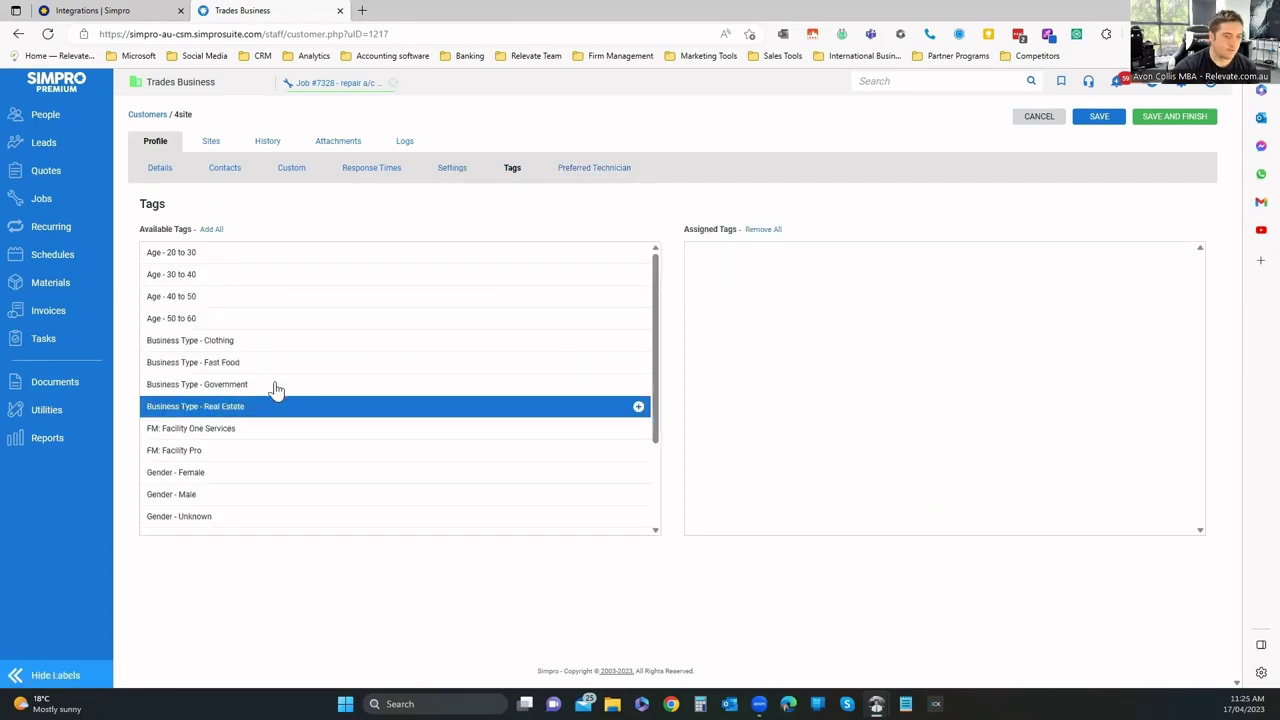
pyautogui.scroll(-1, 353, 455)
pyautogui.scroll(-2, 353, 457)
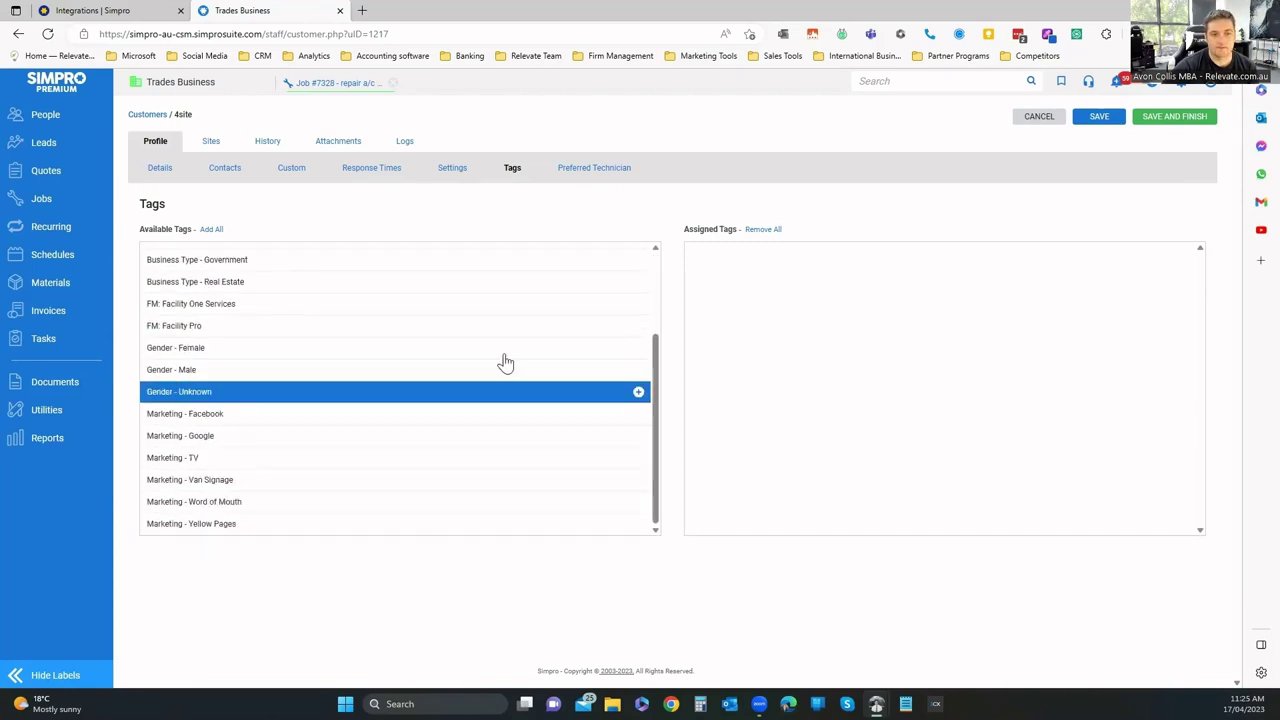
pyautogui.click(594, 167)
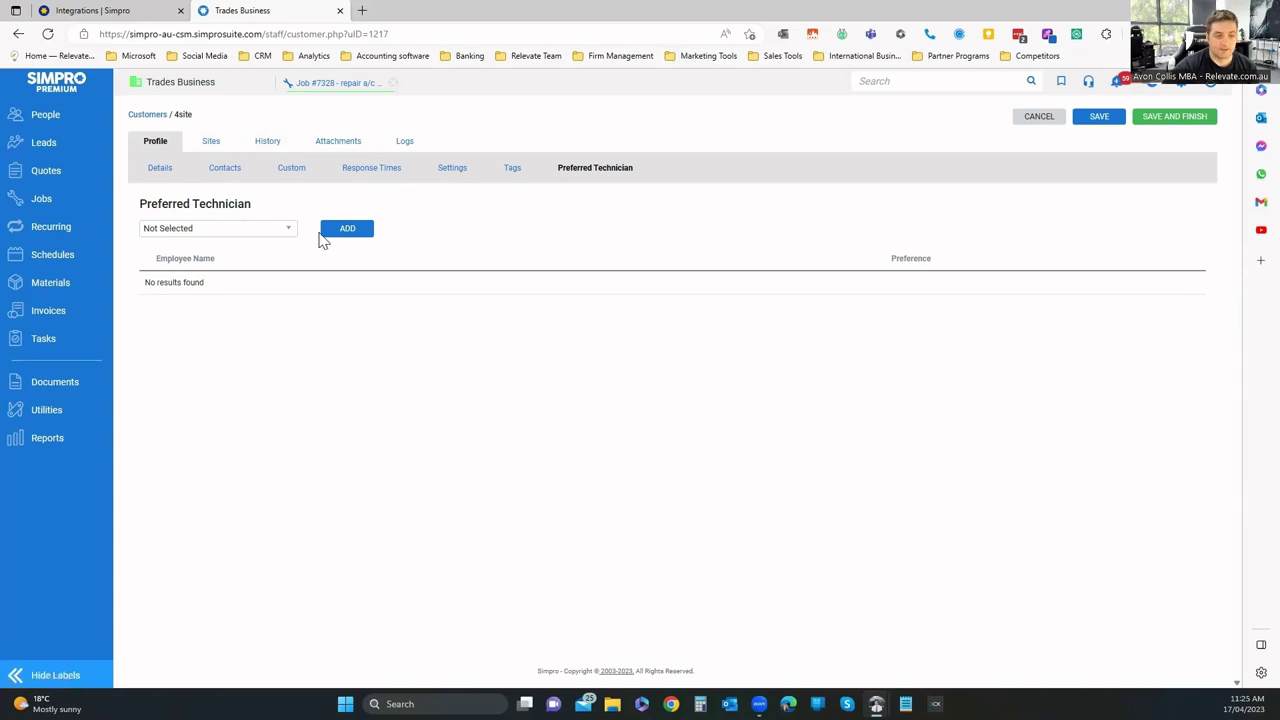
# View the list of open leads and the full contacts list.
pyautogui.moveTo(50, 142)
pyautogui.click(172, 146)
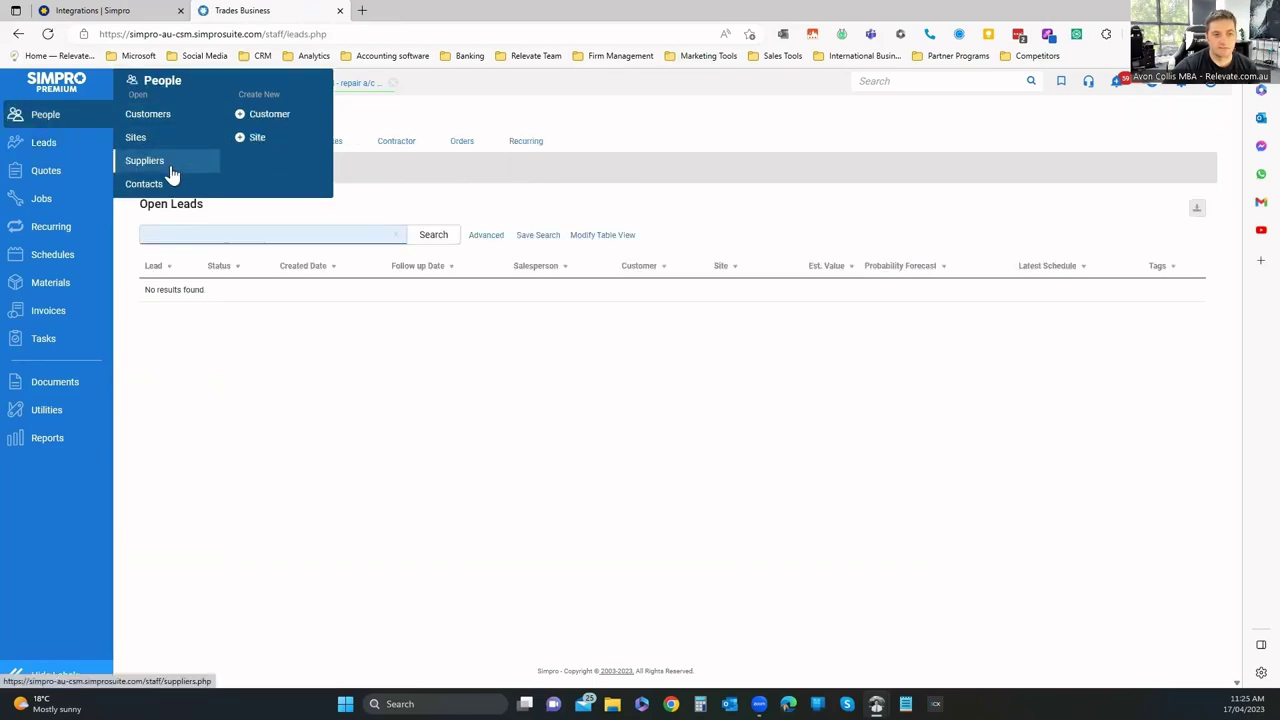
pyautogui.click(163, 185)
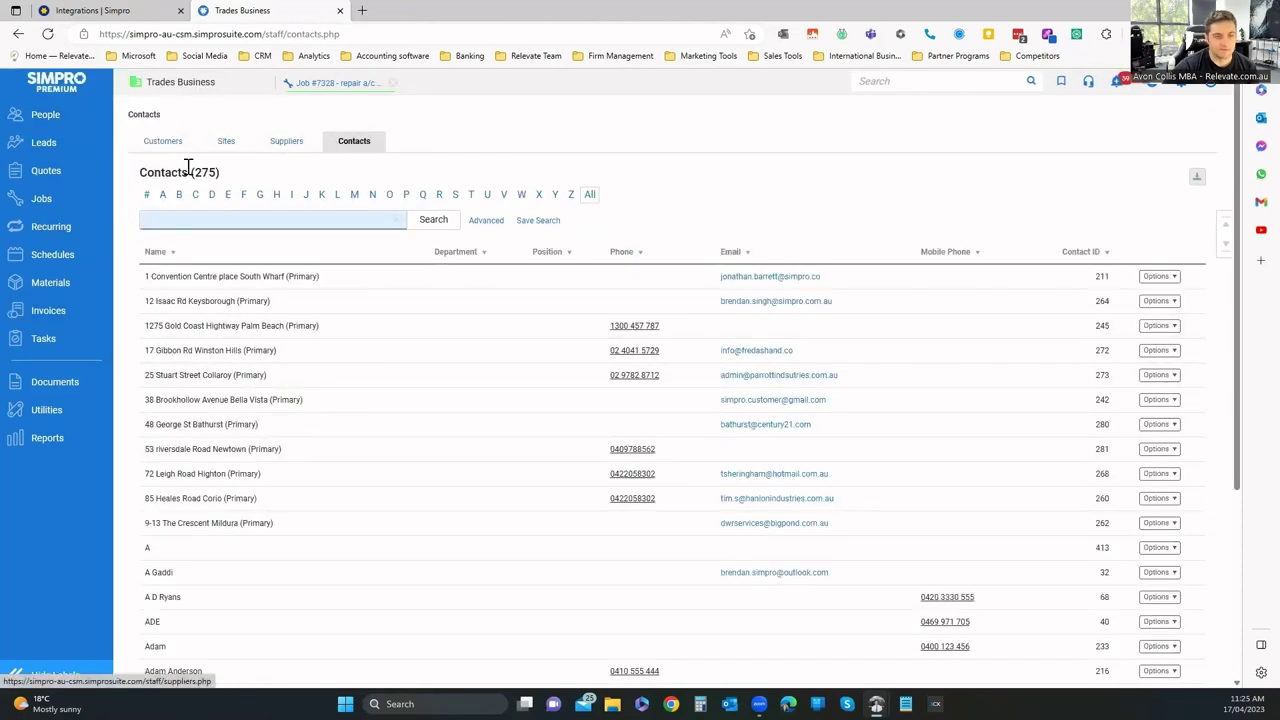
pyautogui.moveTo(70, 118)
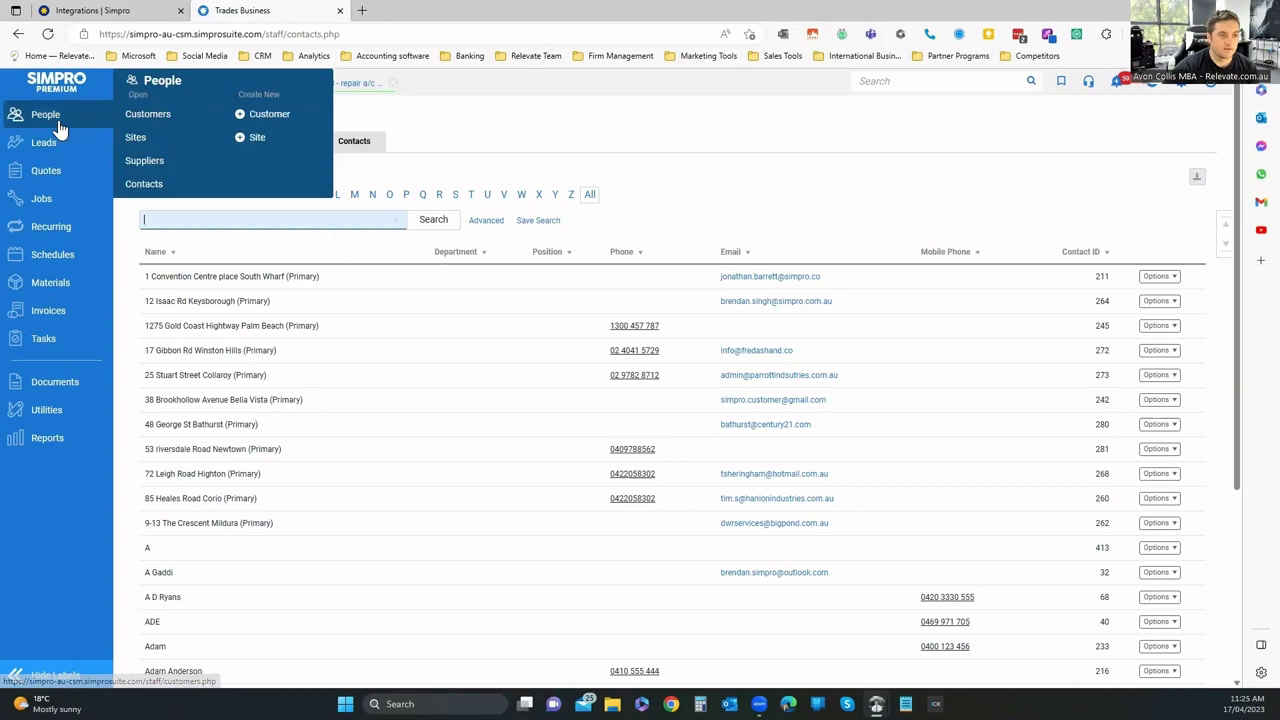
# Start a new lead and look over its details form, including the cost centre field.
pyautogui.moveTo(80, 155)
pyautogui.click(255, 142)
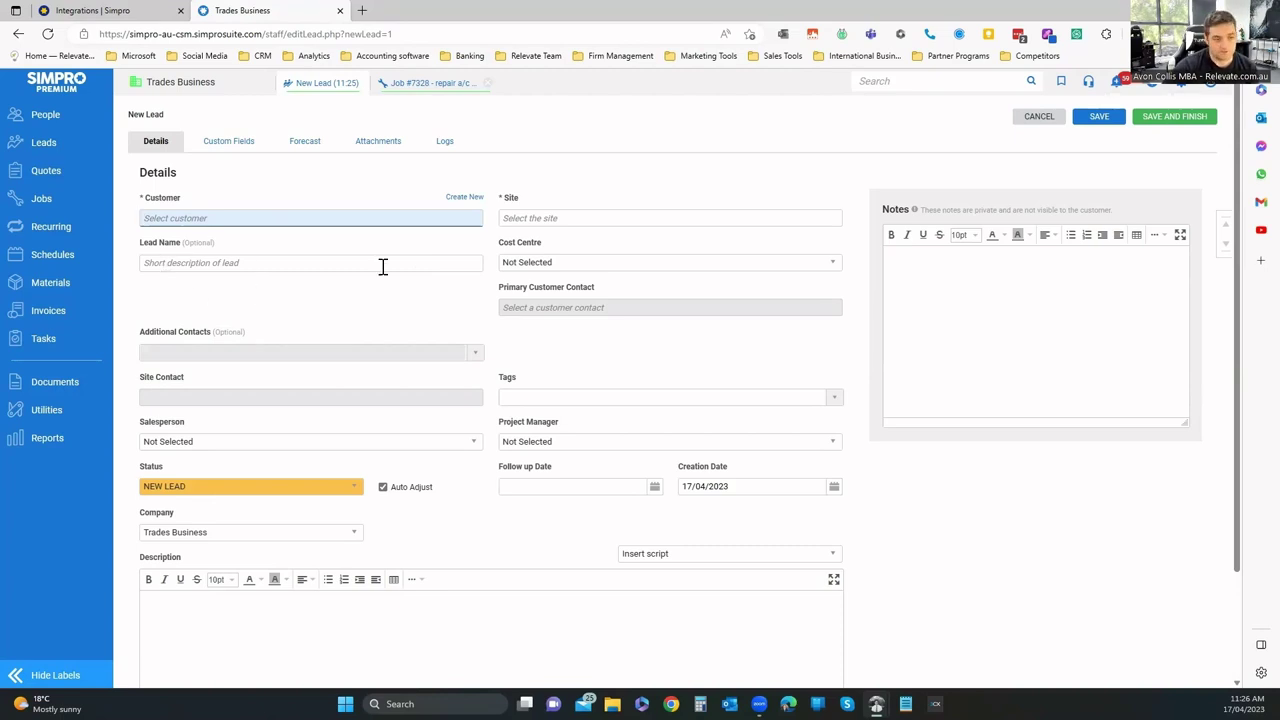
pyautogui.click(573, 262)
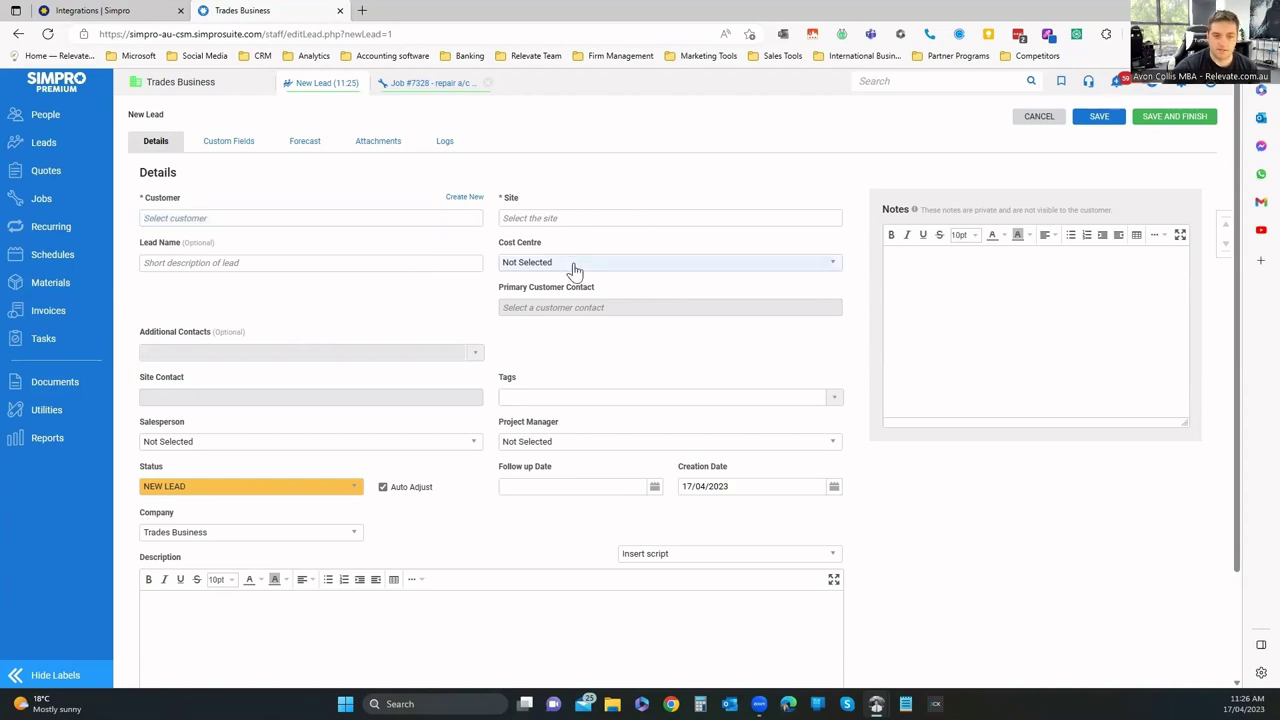
pyautogui.click(634, 258)
pyautogui.scroll(-1, 343, 322)
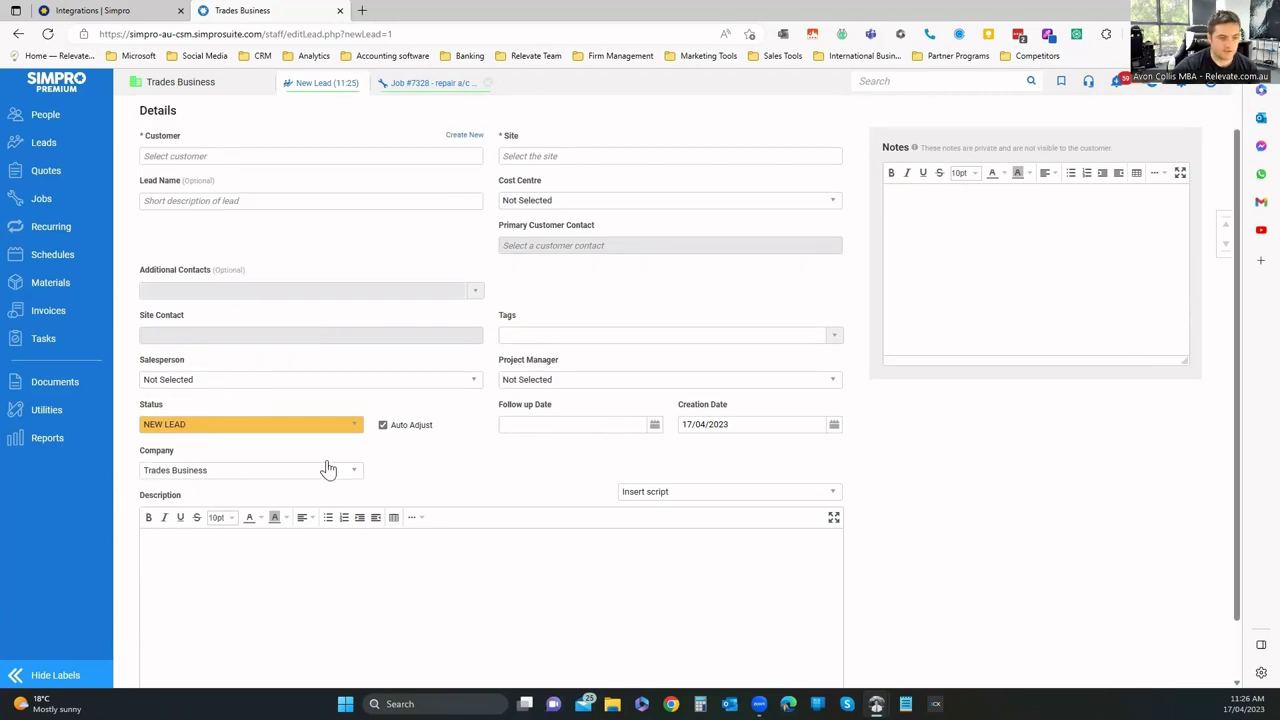
# Browse the status options available for the new lead, leaving NEW LEAD selected.
pyautogui.click(330, 428)
pyautogui.scroll(-4, 266, 537)
pyautogui.scroll(1, 229, 531)
pyautogui.scroll(-5, 229, 531)
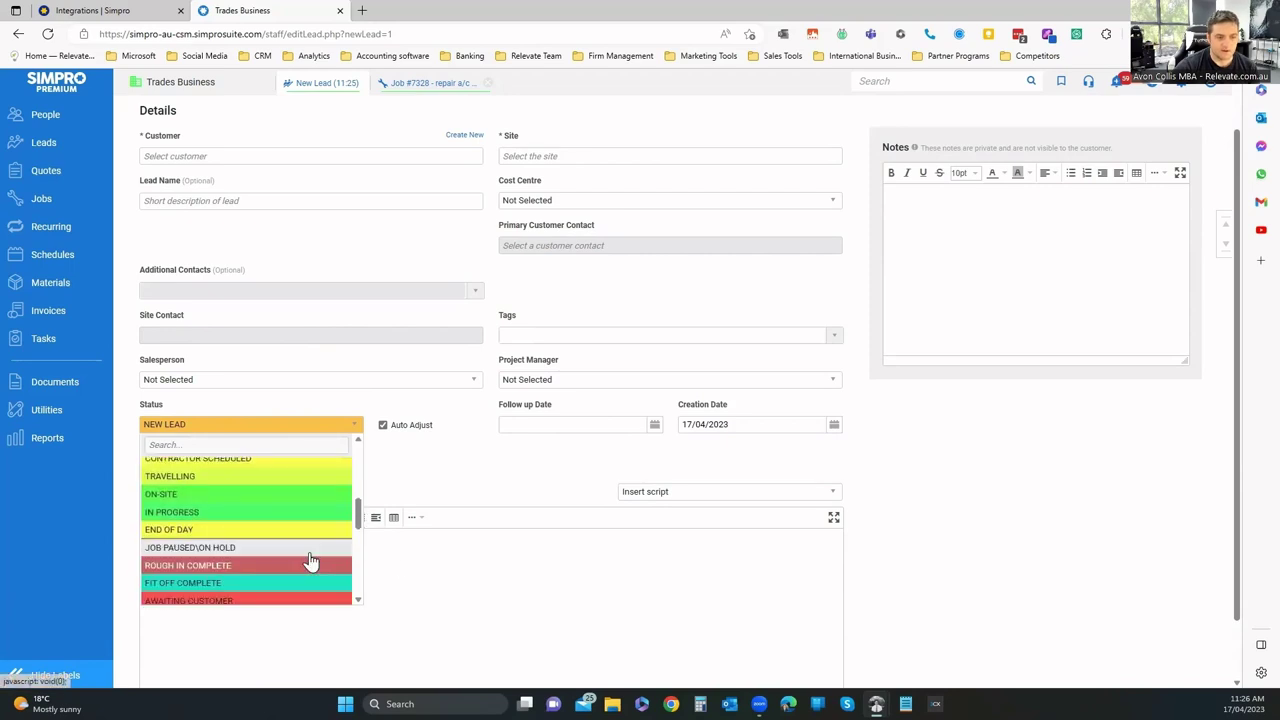
pyautogui.scroll(-5, 310, 560)
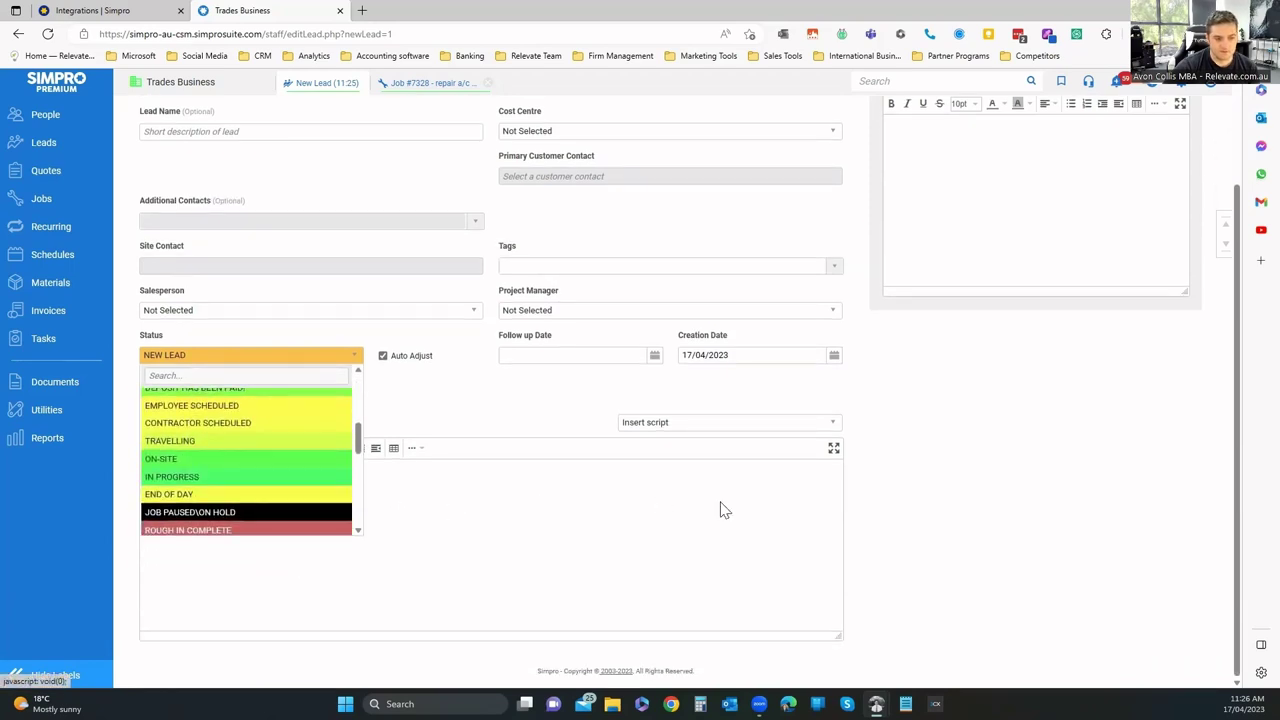
pyautogui.click(231, 350)
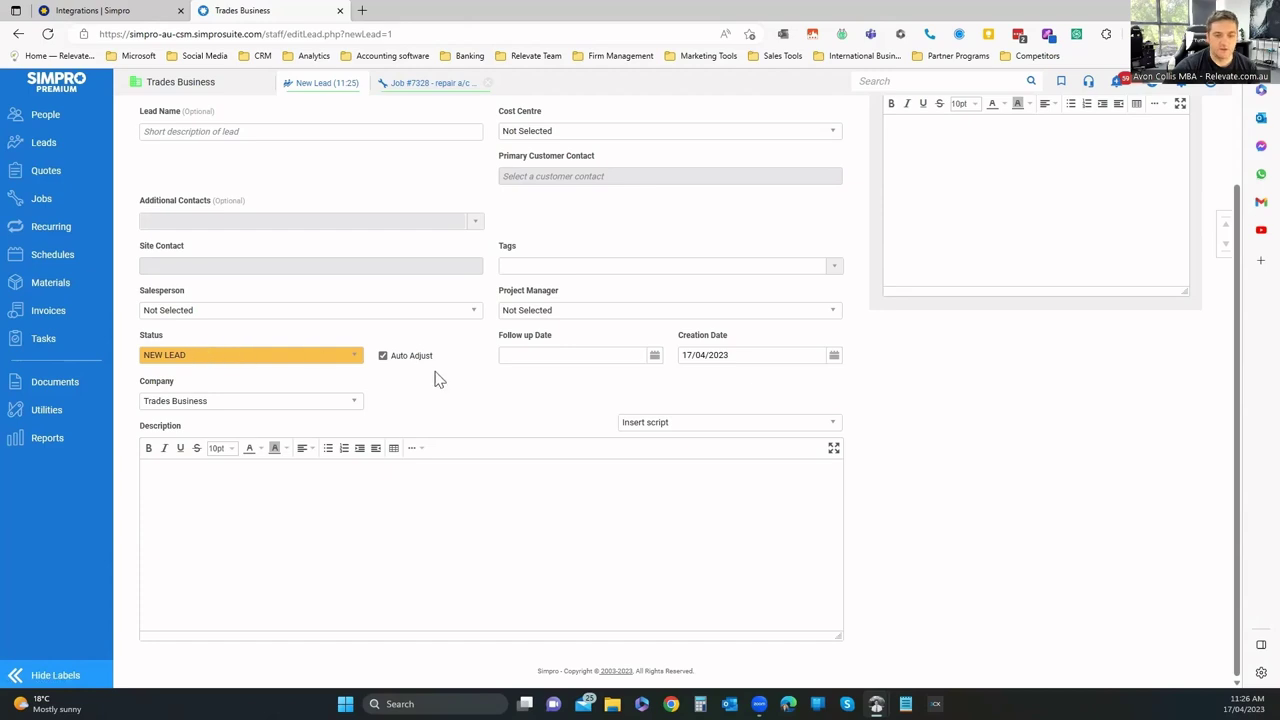
# View the new lead's custom fields and its forecast fields for price, sale probability and due date.
pyautogui.scroll(5, 588, 347)
pyautogui.click(228, 141)
pyautogui.click(302, 142)
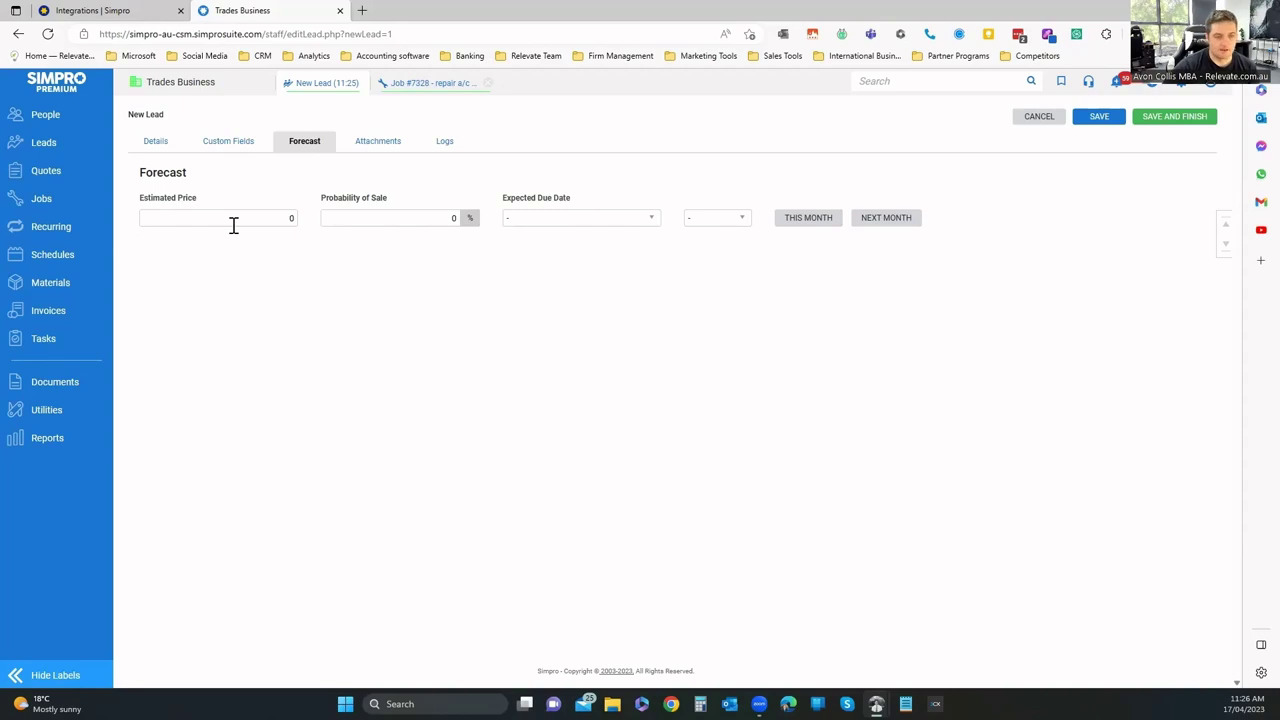
# Open the NEW MULCHER service quote's Maintenance cost centre and read its description in the summary.
pyautogui.click(55, 175)
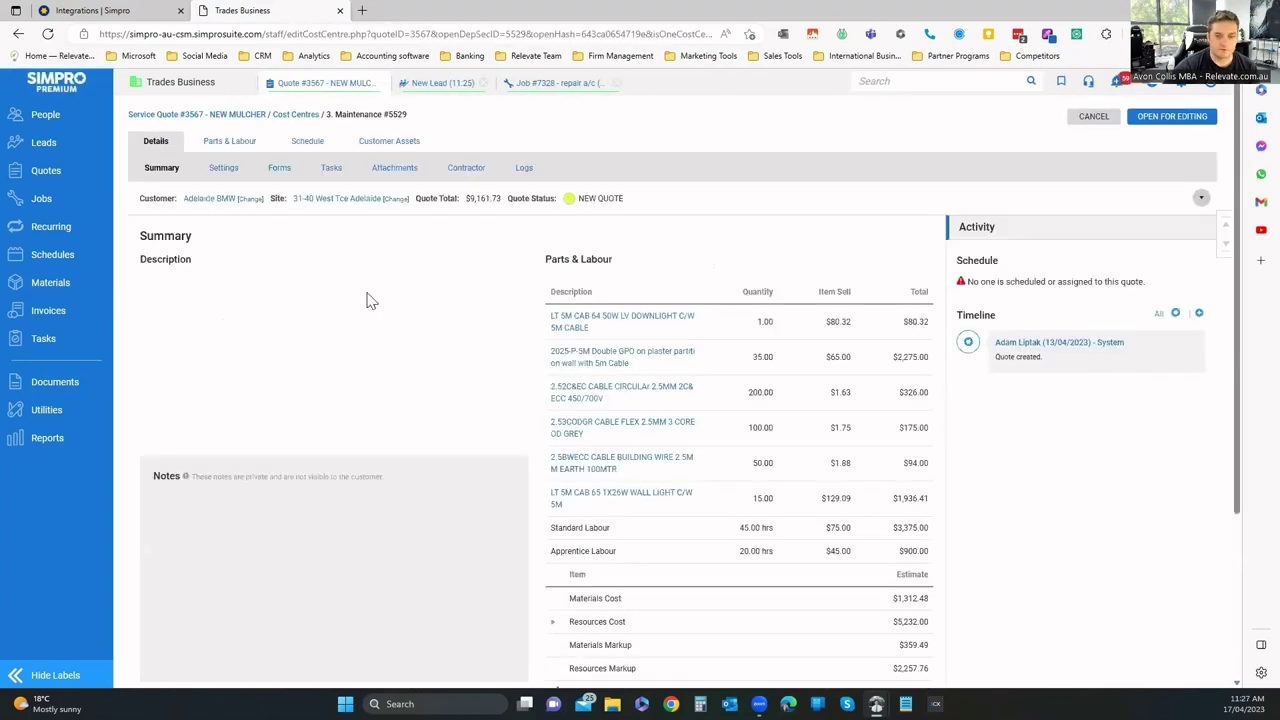
pyautogui.scroll(-3, 283, 407)
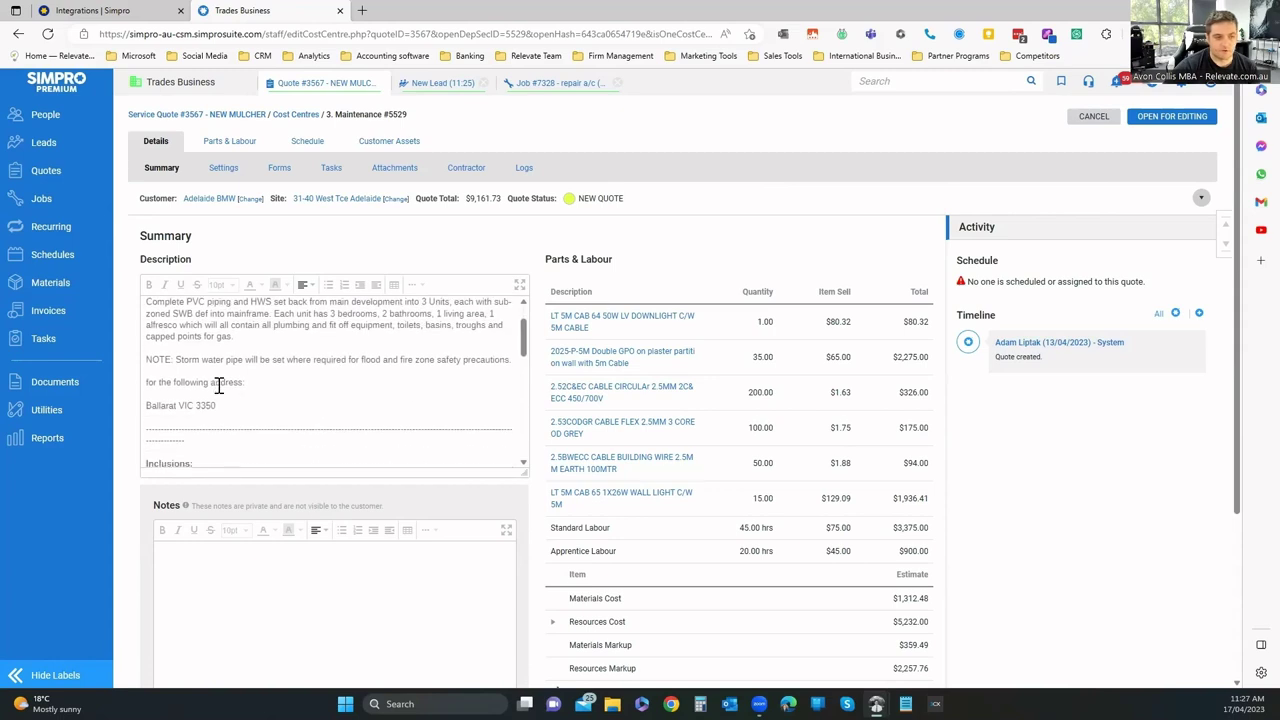
pyautogui.scroll(2, 218, 386)
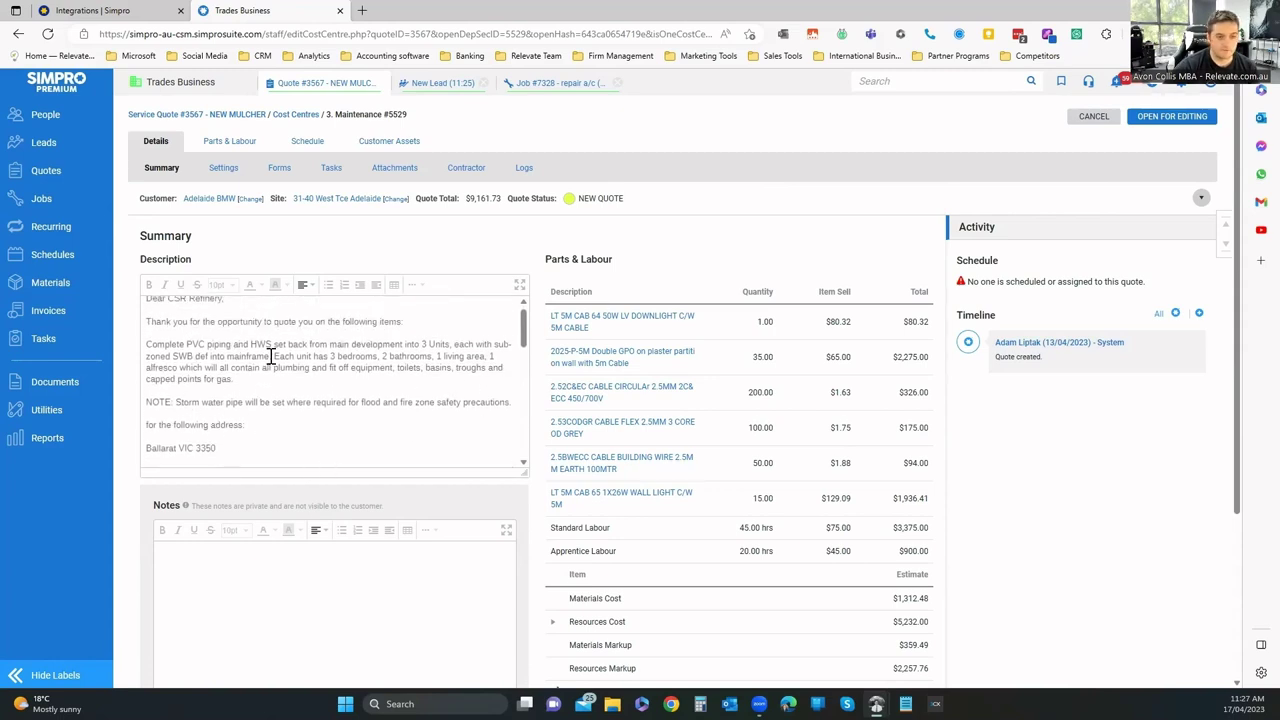
pyautogui.scroll(1, 285, 370)
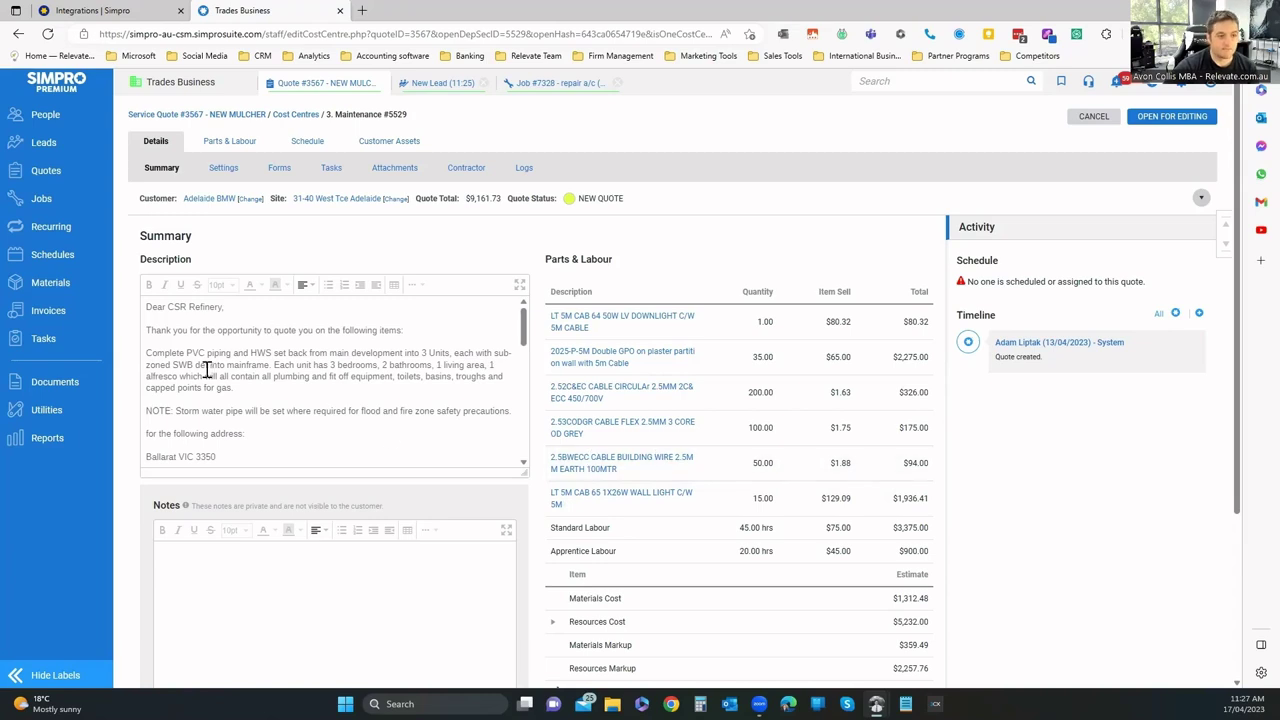
# Review the cost centre's parts and labour breakdown down to the margins, expanding Resources Cost into labour, hours and overhead.
pyautogui.scroll(-1, 757, 320)
pyautogui.scroll(-2, 723, 408)
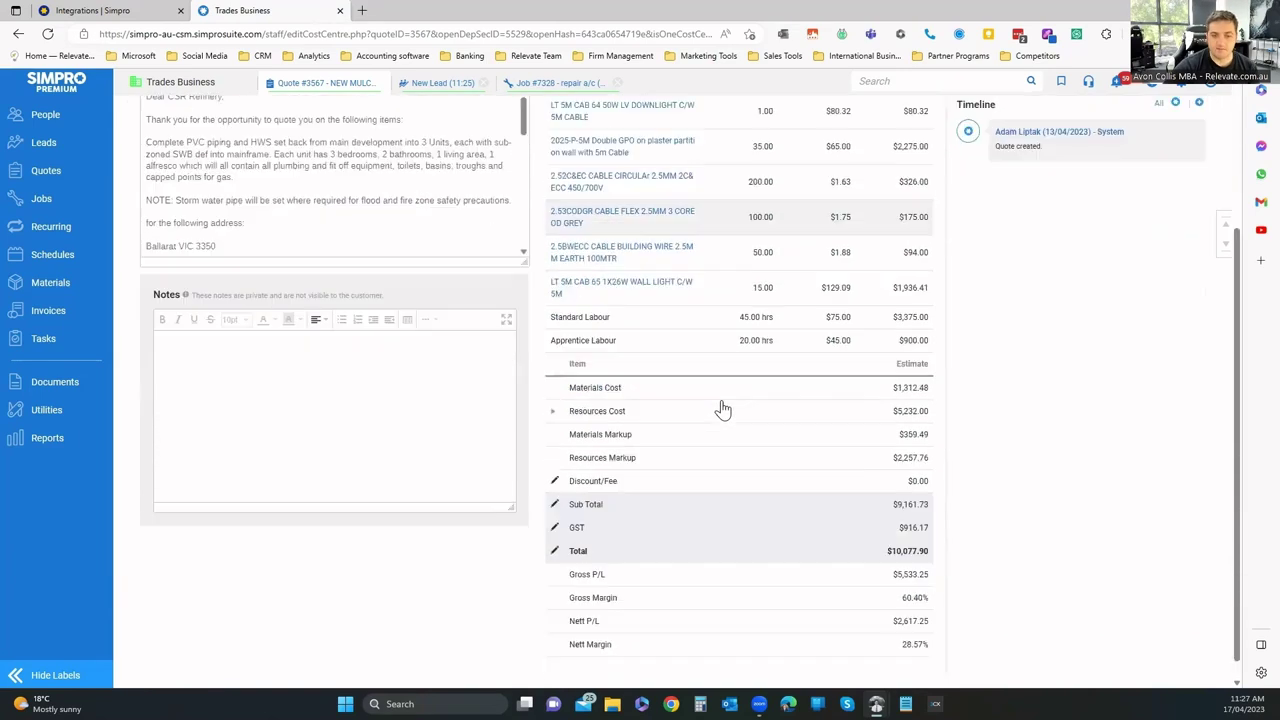
pyautogui.scroll(-1, 723, 408)
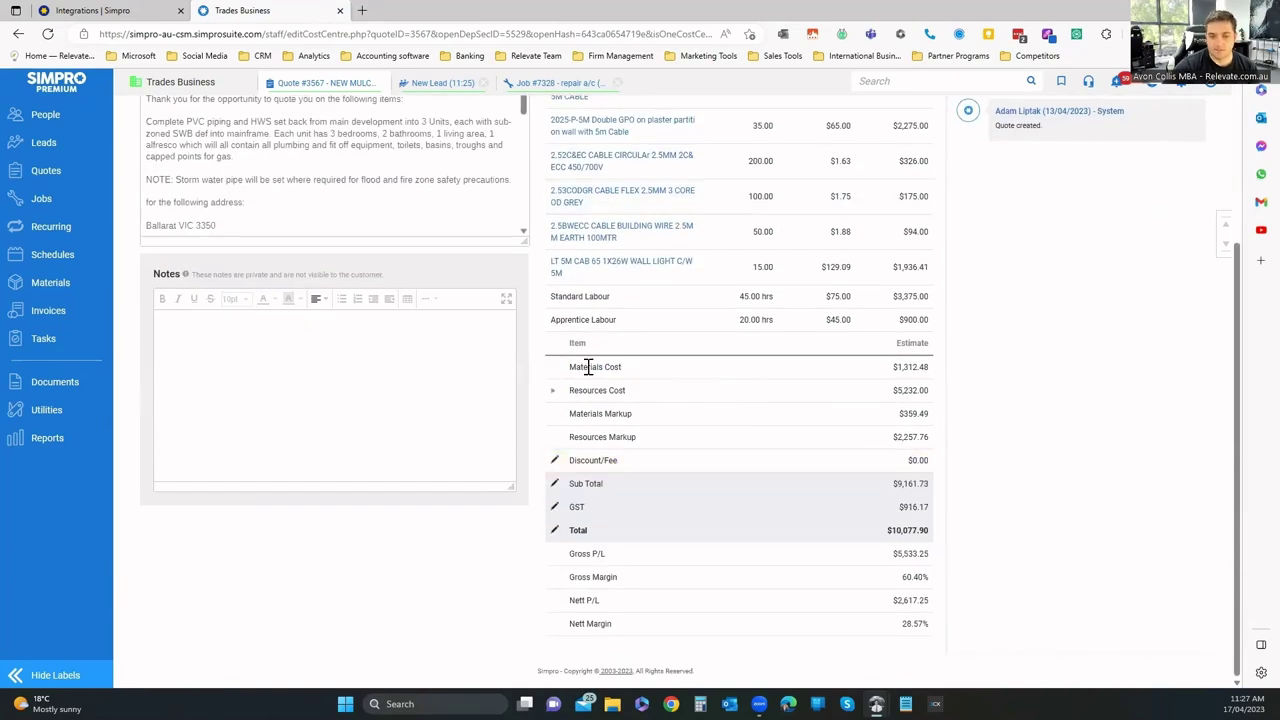
pyautogui.click(553, 393)
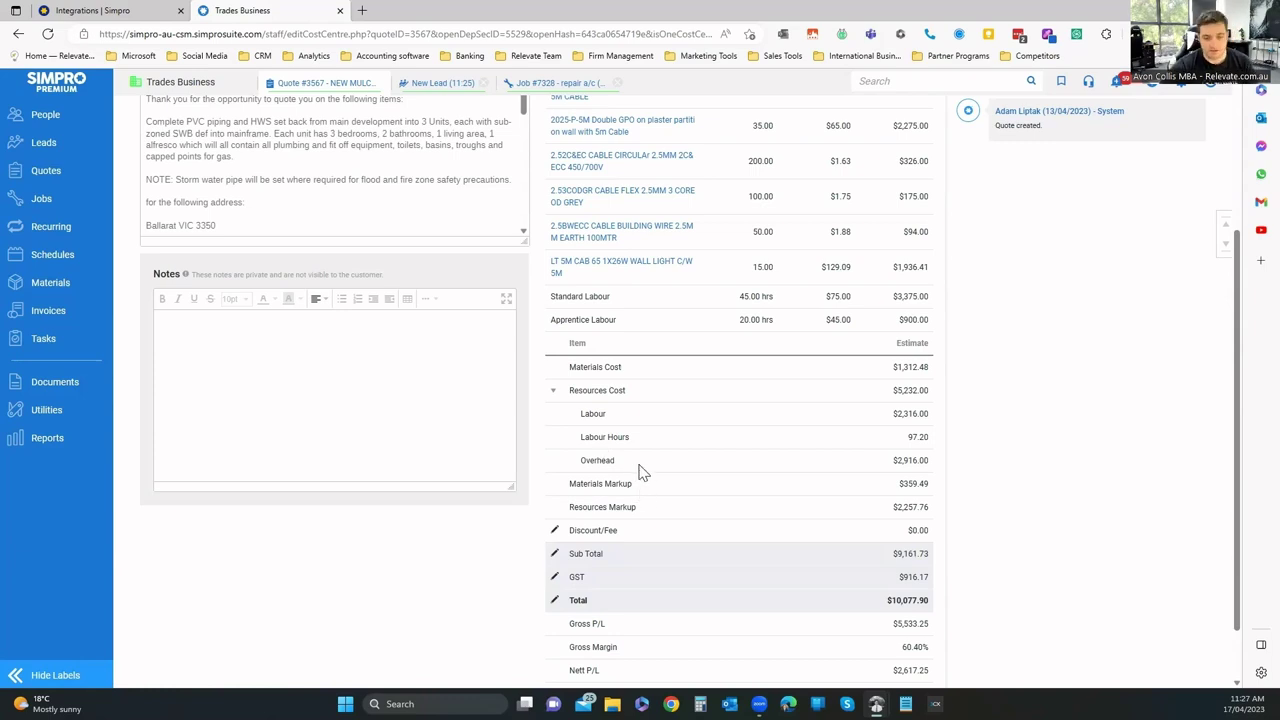
pyautogui.scroll(-1, 641, 472)
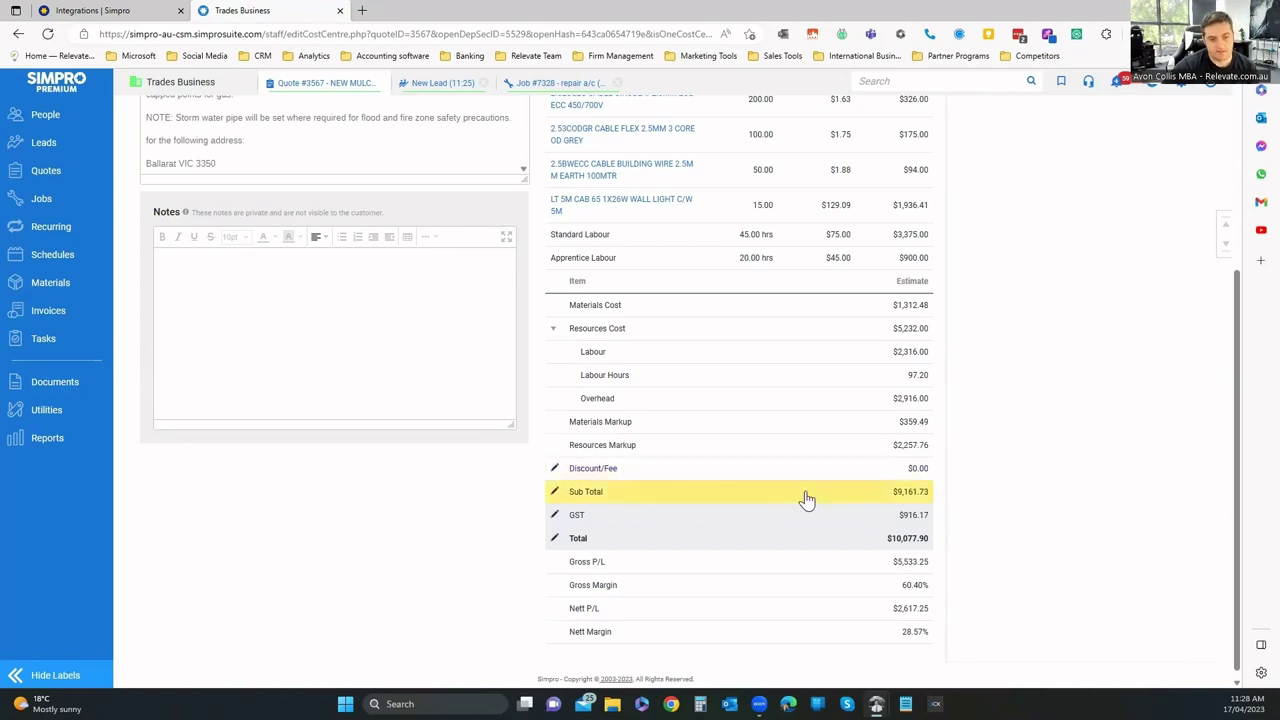
pyautogui.scroll(-1, 780, 520)
pyautogui.scroll(5, 729, 597)
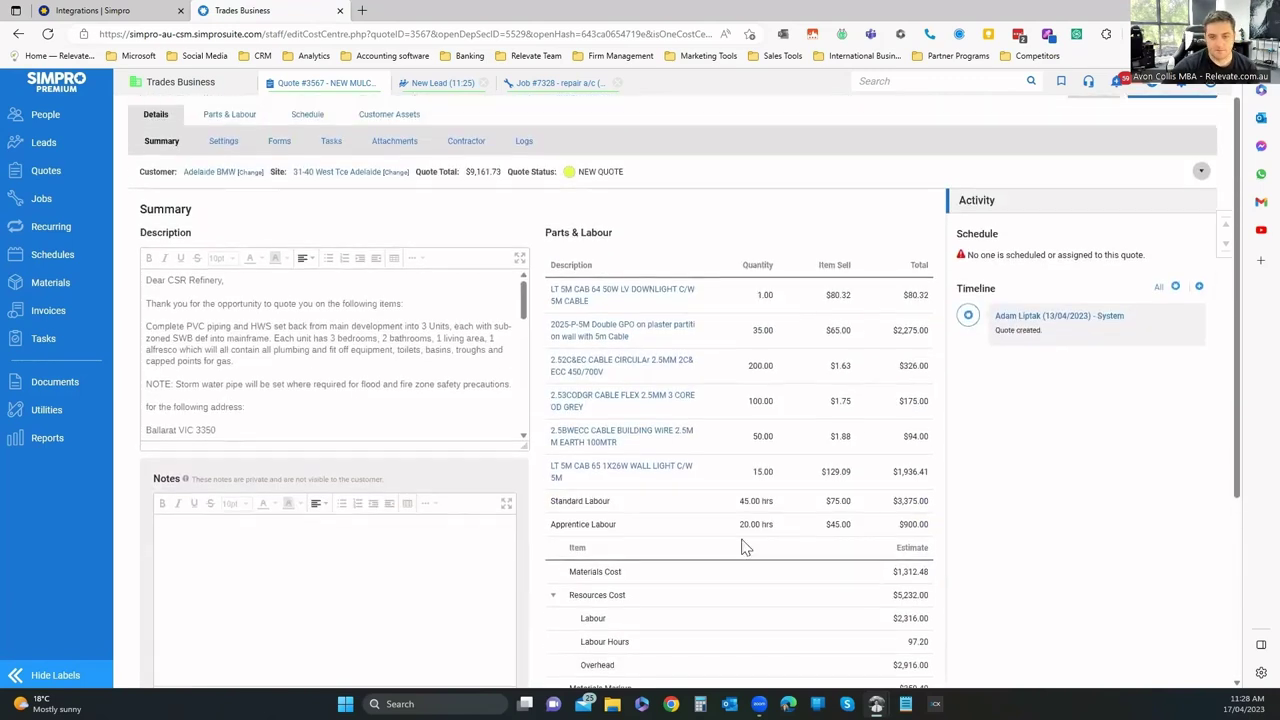
pyautogui.scroll(-1, 688, 490)
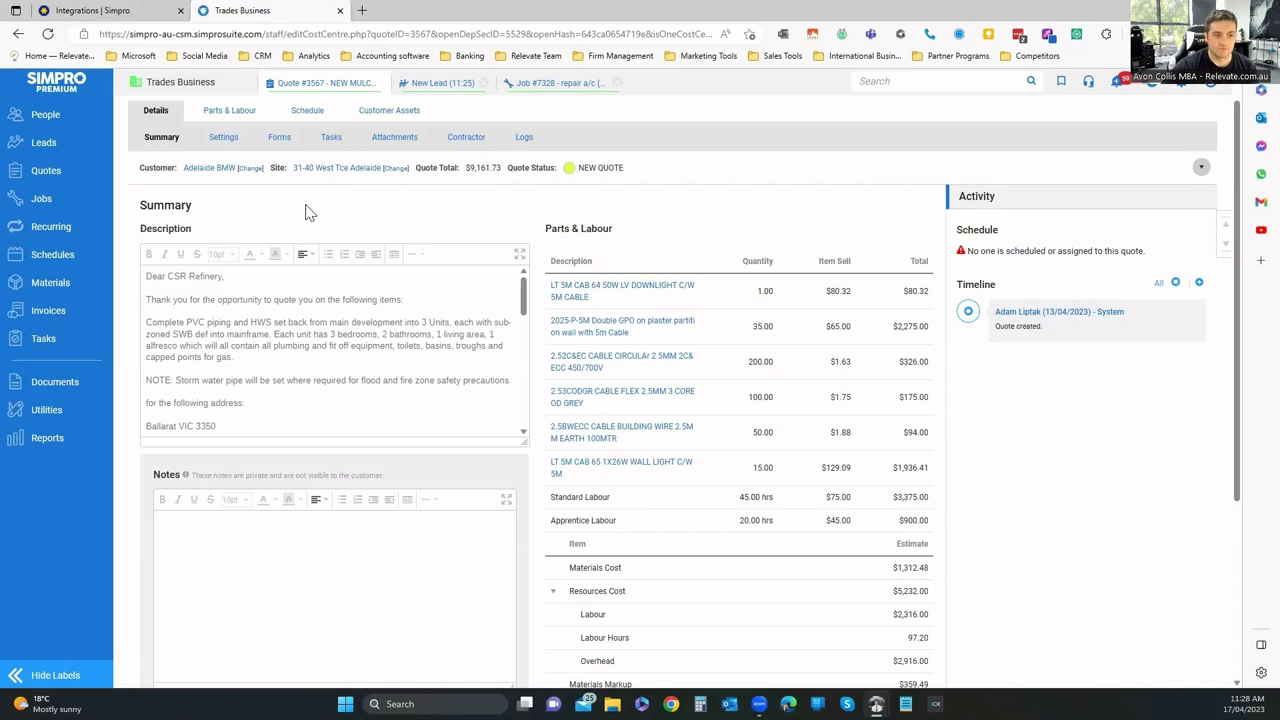
# View the quote's settings and open its Quote - Description (PDF) form.
pyautogui.scroll(1, 200, 201)
pyautogui.click(223, 168)
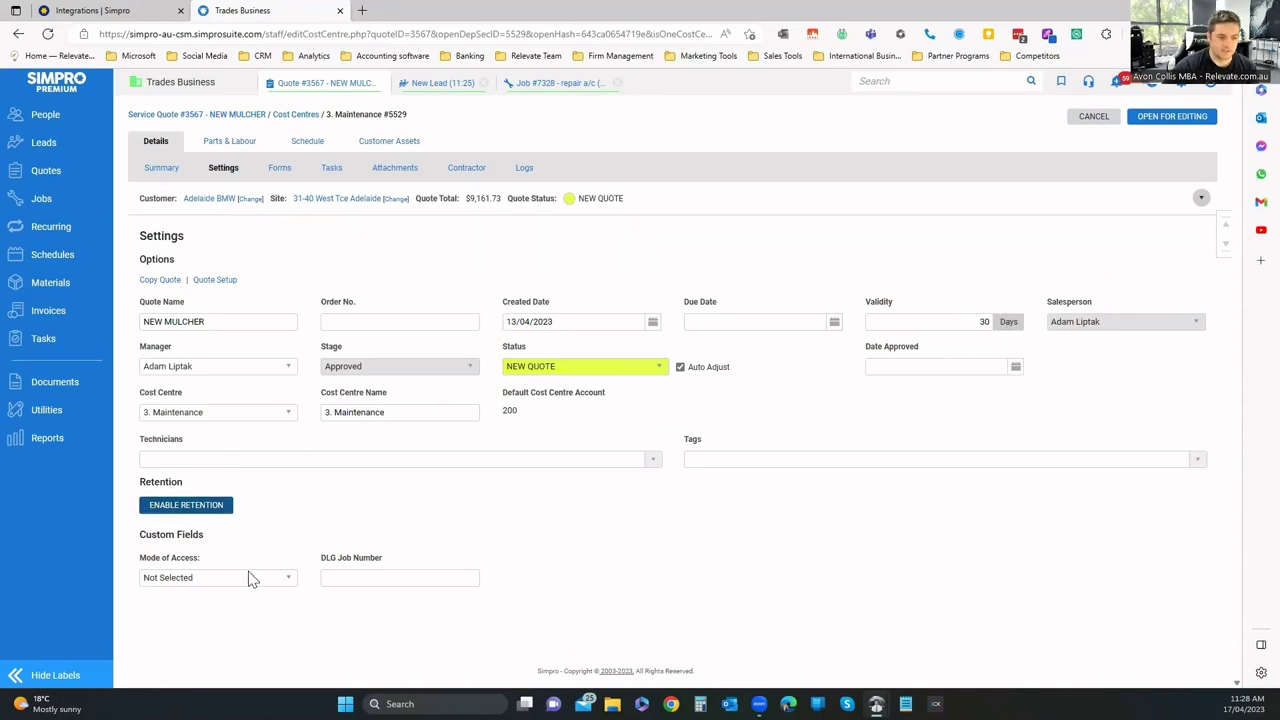
pyautogui.click(279, 167)
pyautogui.scroll(-1, 563, 270)
pyautogui.click(560, 267)
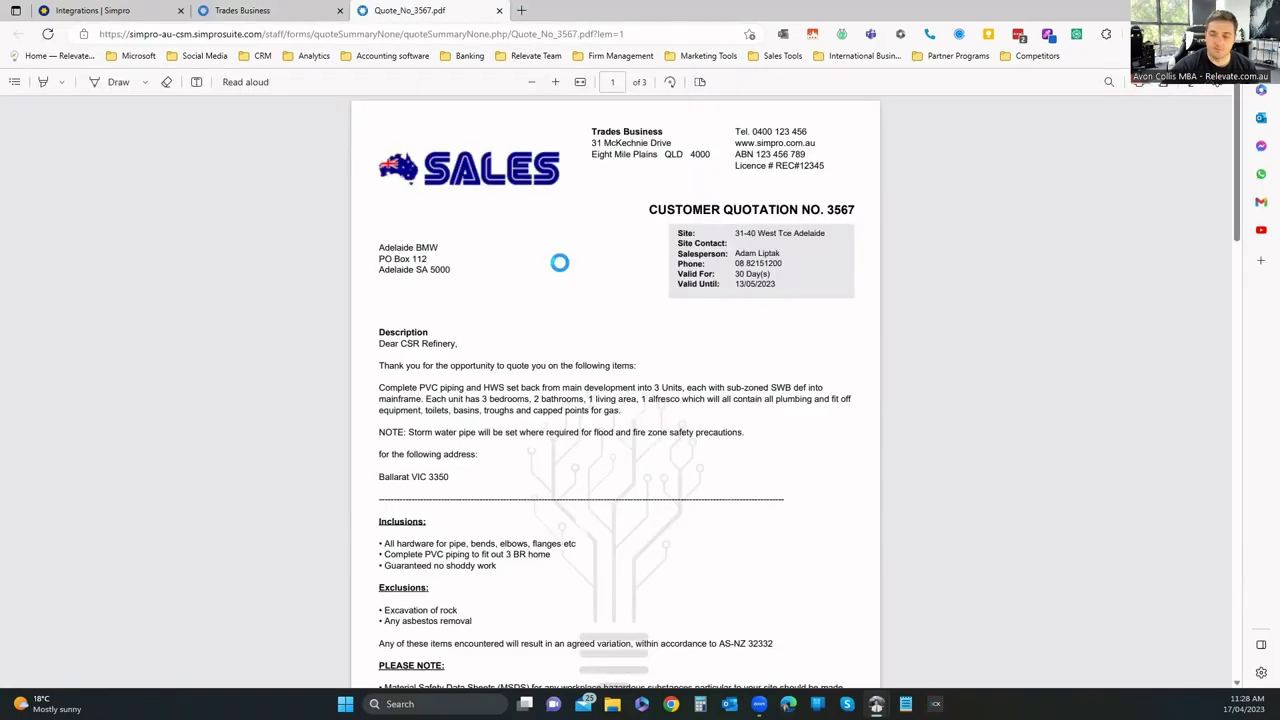
# Read through the quotation PDF, covering the description, totals, payment details and terms, and highlight the opening description text.
pyautogui.scroll(-5, 622, 352)
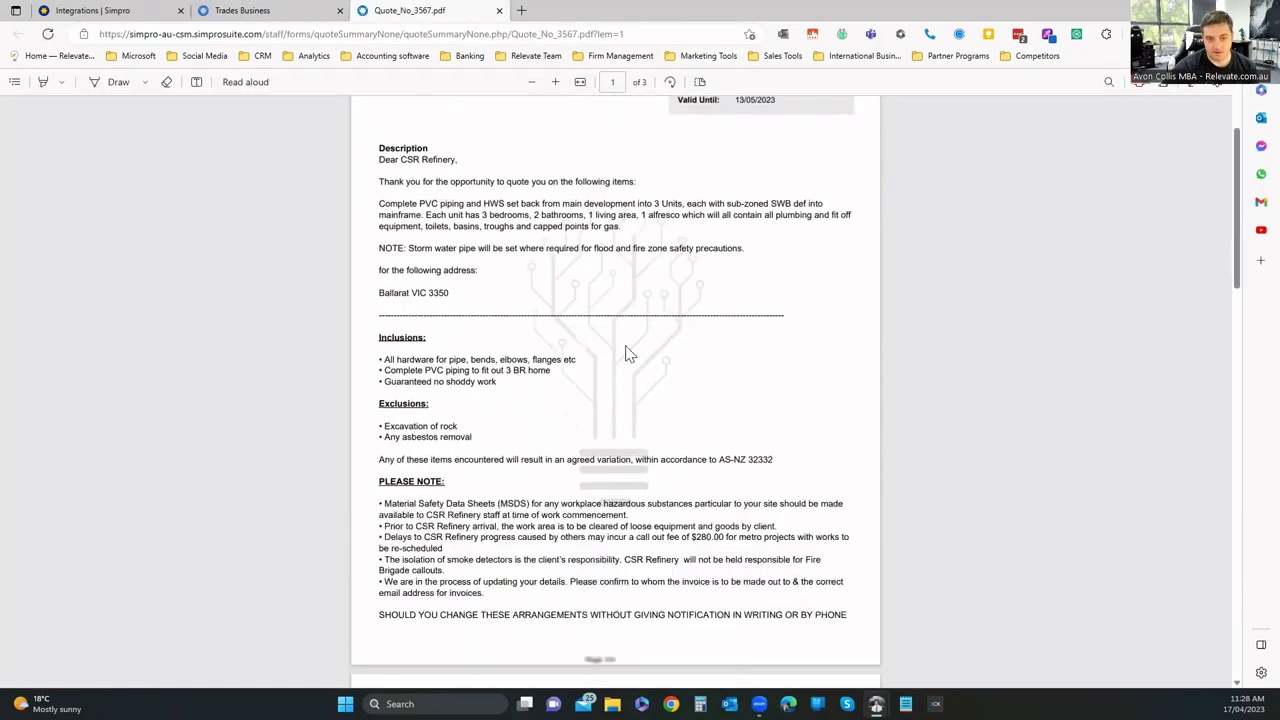
pyautogui.scroll(-10, 620, 352)
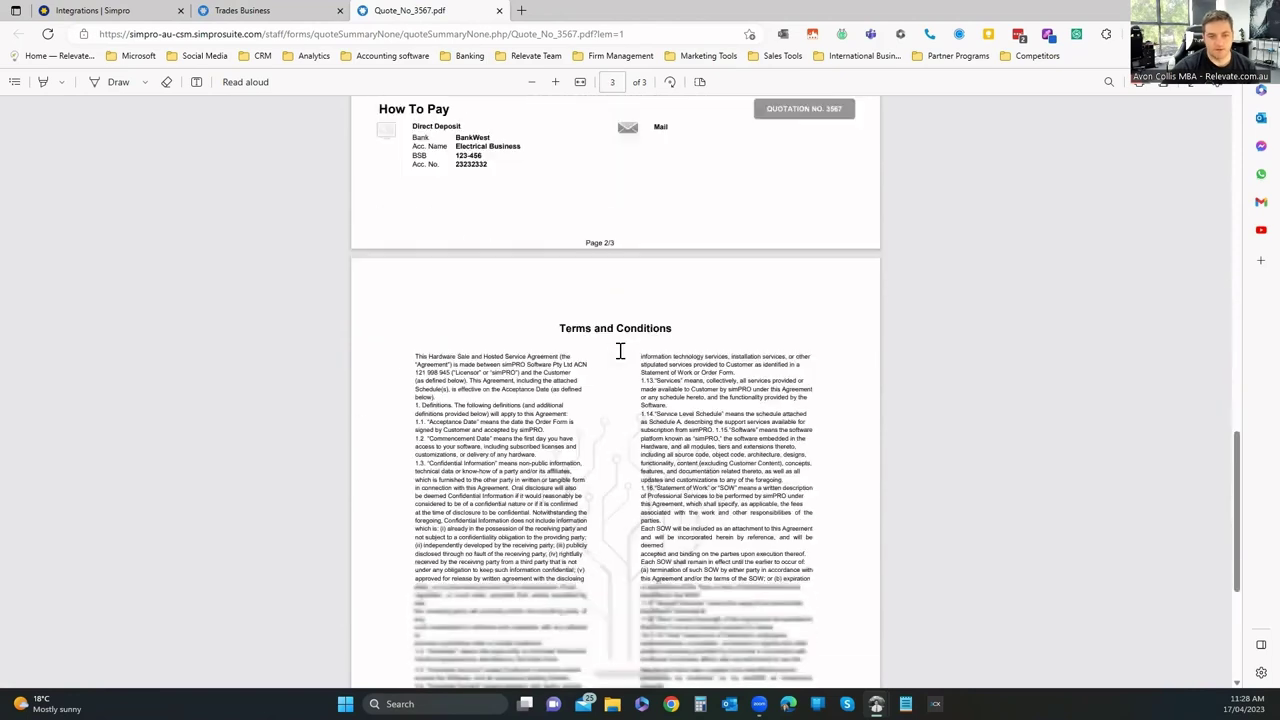
pyautogui.scroll(2, 590, 249)
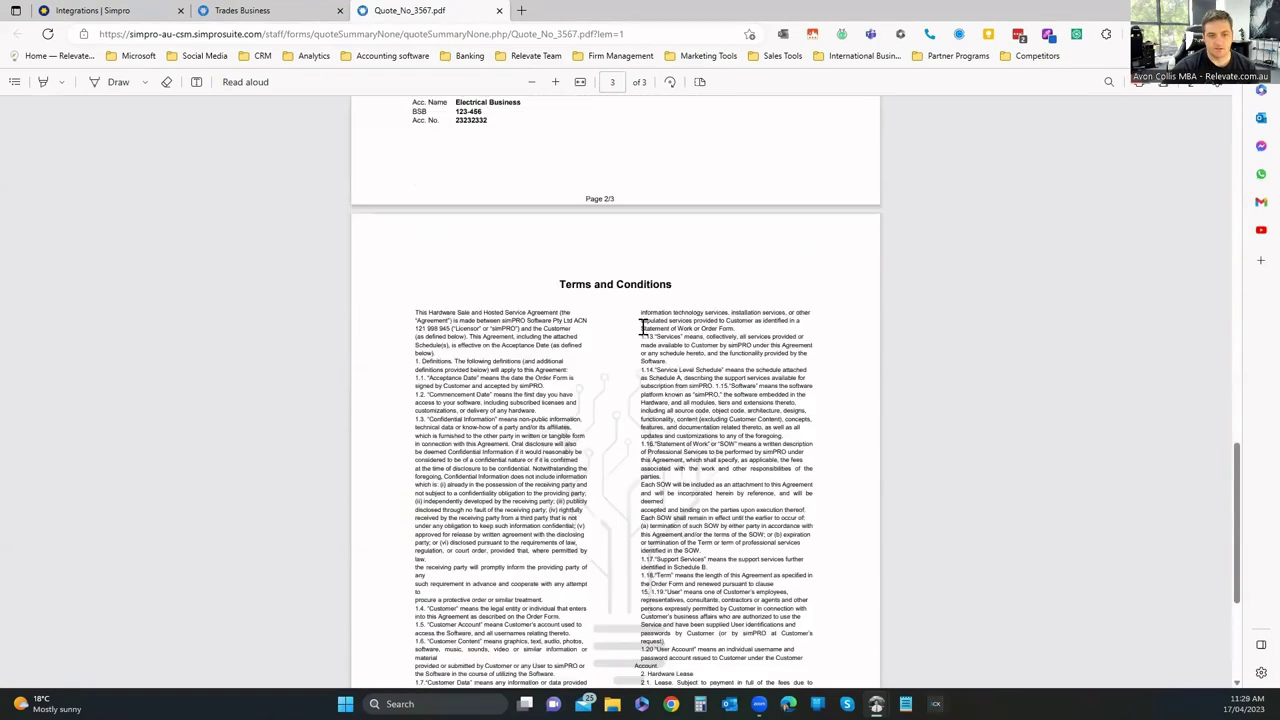
pyautogui.scroll(-3, 643, 328)
pyautogui.scroll(10, 643, 328)
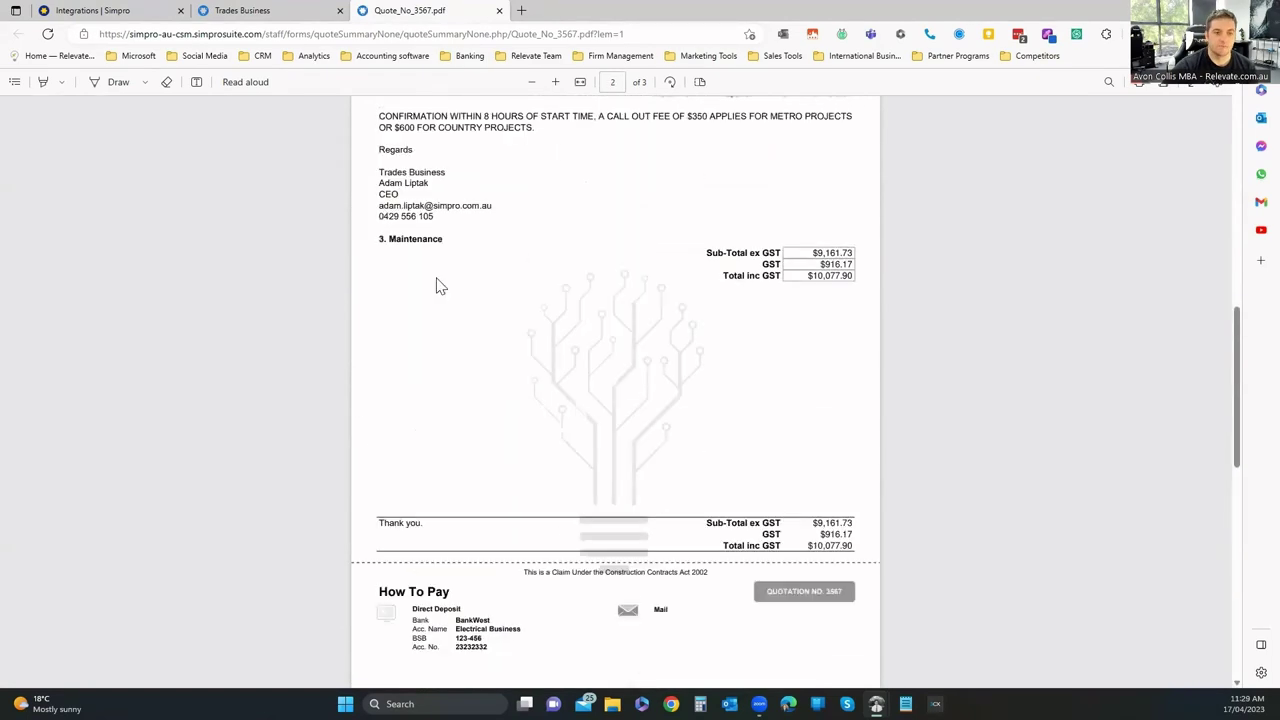
pyautogui.scroll(10, 629, 494)
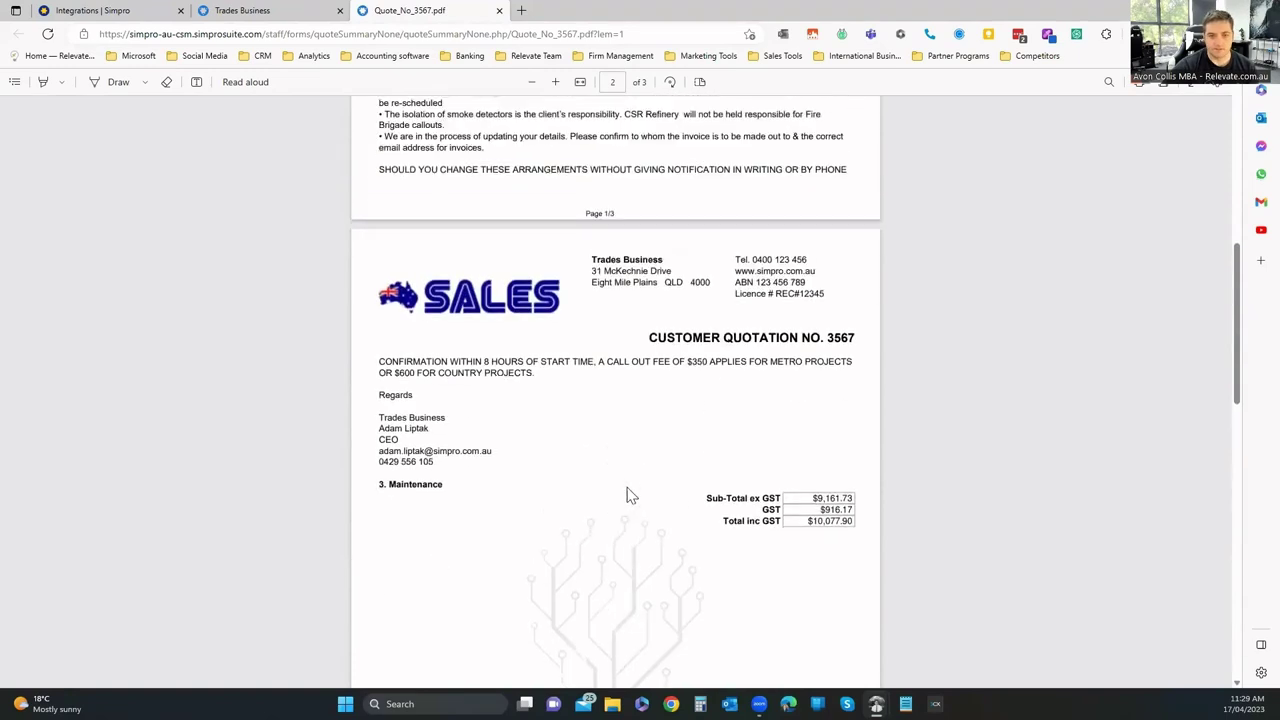
pyautogui.moveTo(386, 310); pyautogui.dragTo(466, 440)
pyautogui.scroll(1, 586, 531)
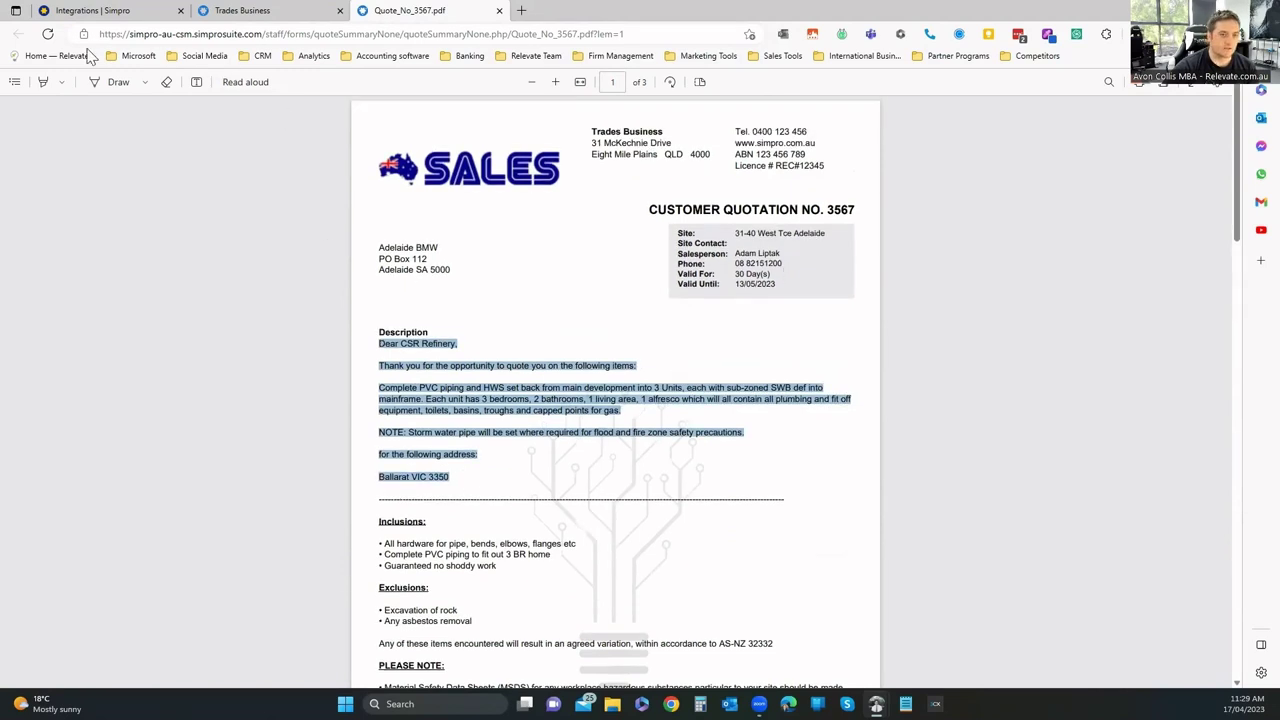
# Return to the quote's forms in Simpro and look over the email recipient, subject and body fields.
pyautogui.click(278, 12)
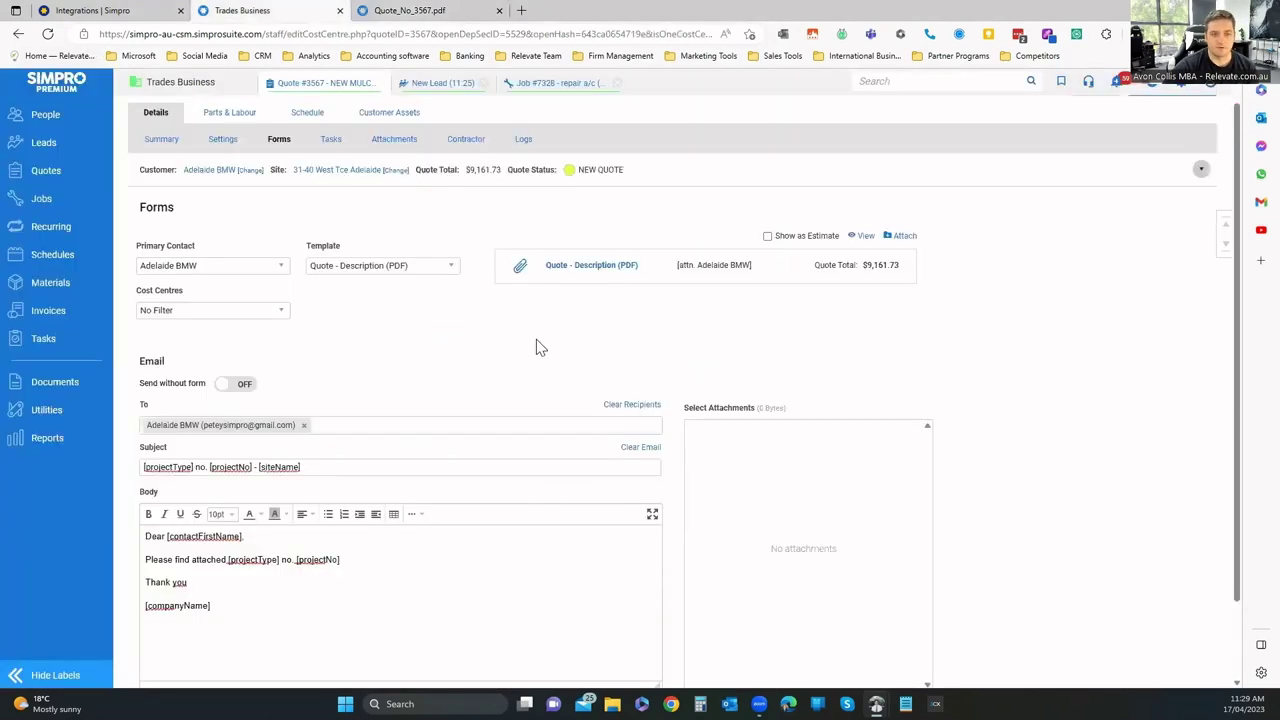
pyautogui.scroll(-1, 439, 393)
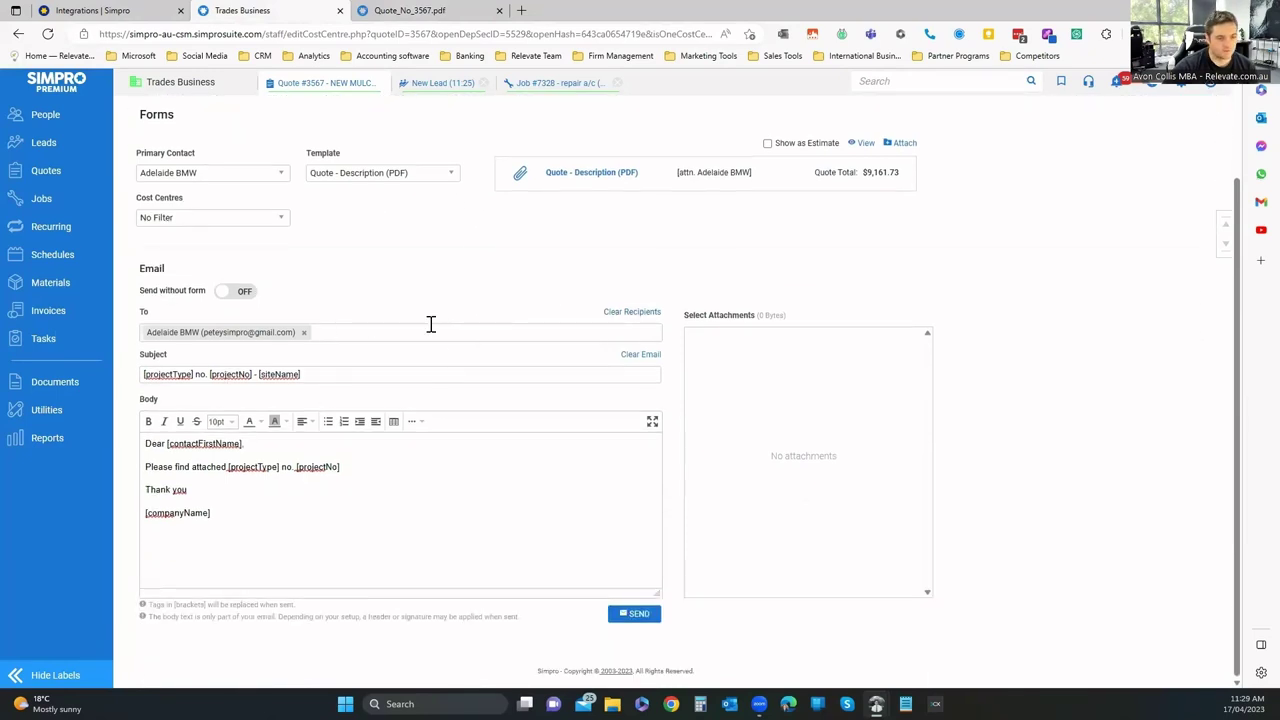
# View the cost centre's tasks, attachments, contractor work orders and quote log in turn.
pyautogui.scroll(1, 506, 291)
pyautogui.click(330, 167)
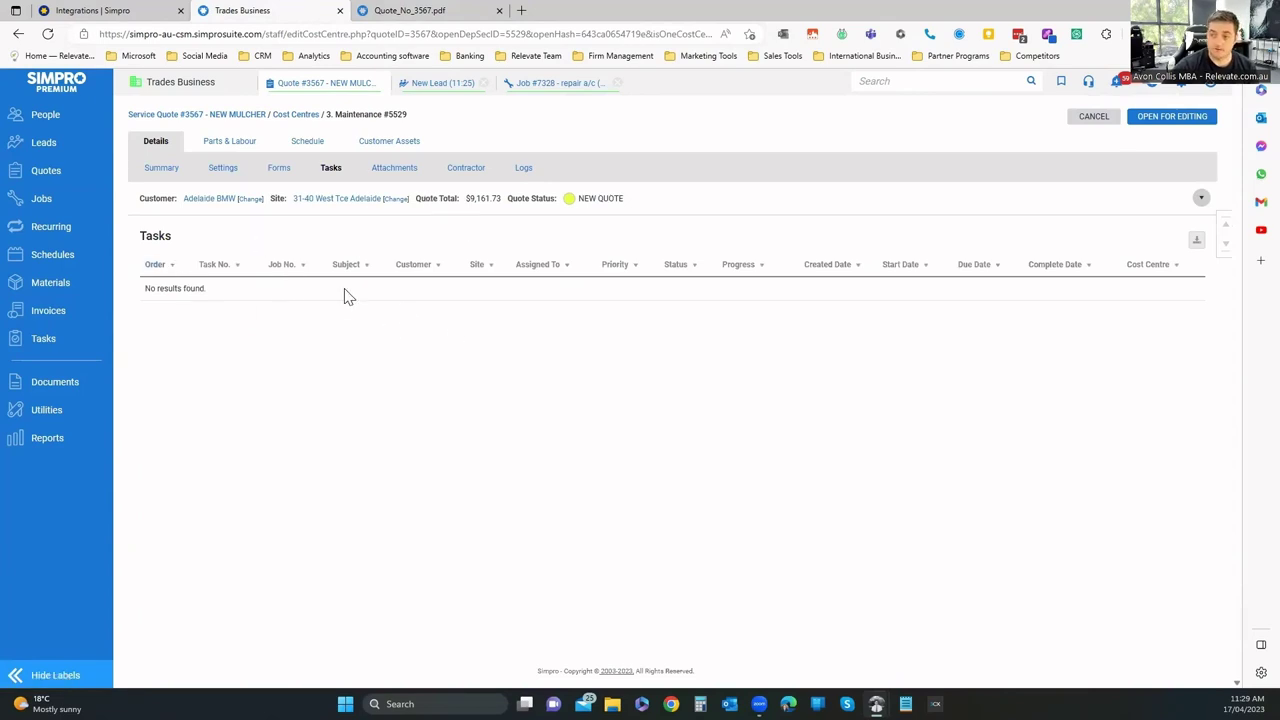
pyautogui.click(392, 168)
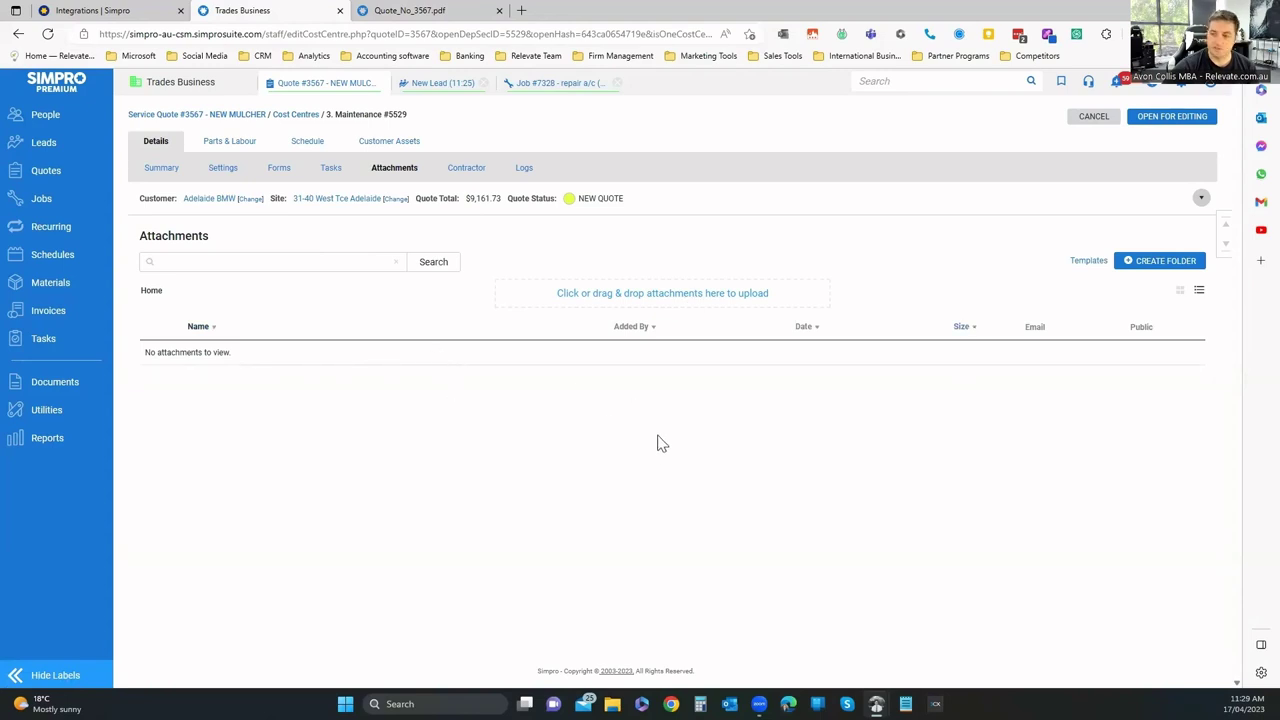
pyautogui.click(468, 170)
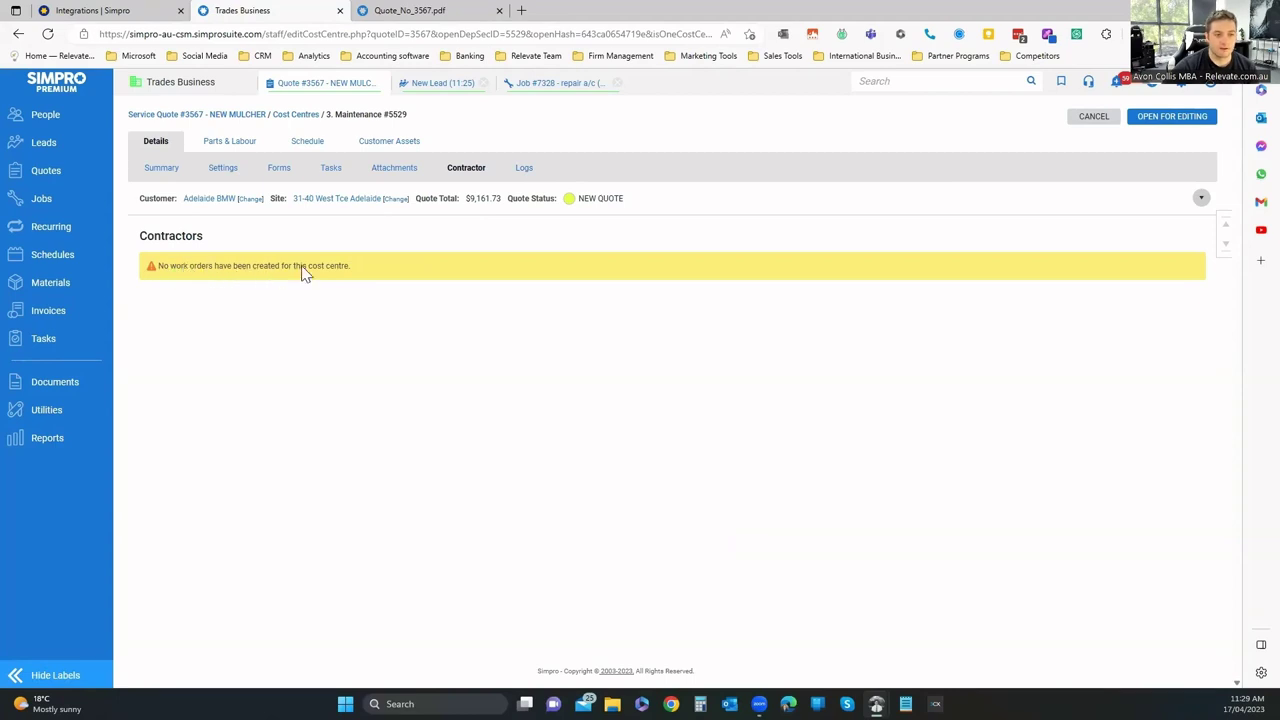
pyautogui.click(530, 167)
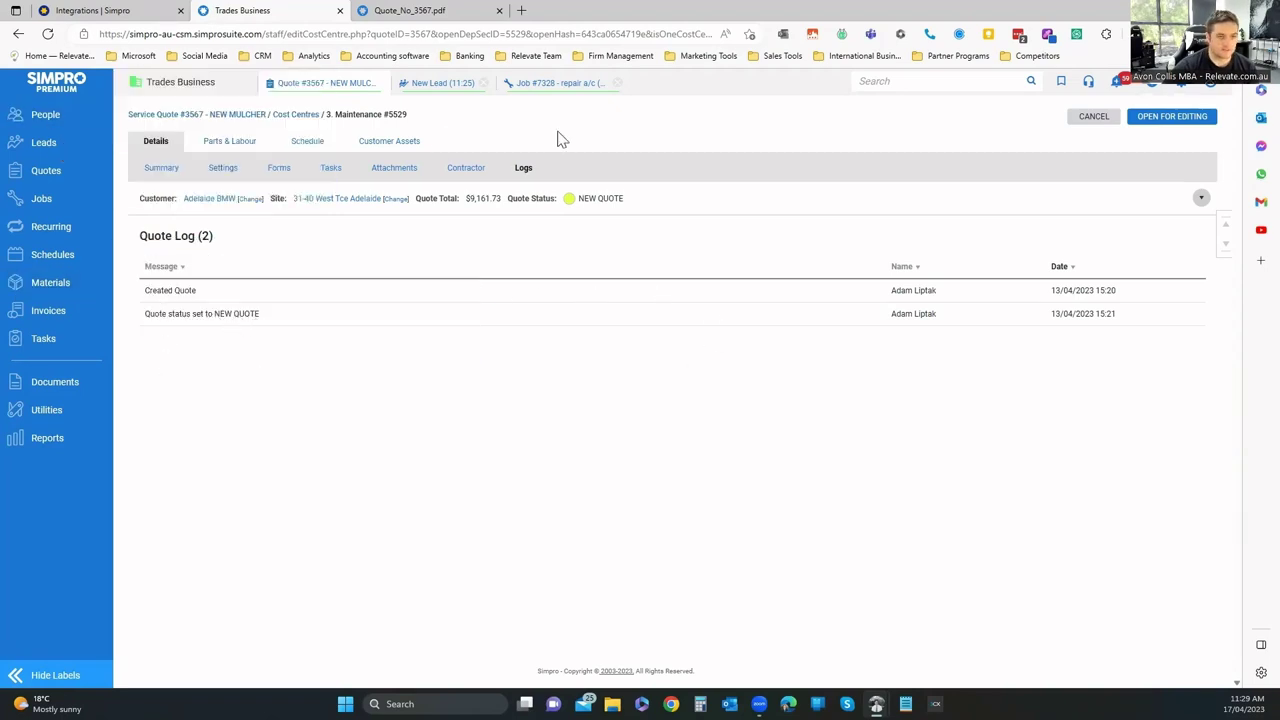
# Examine the billable parts, labour rates and billable summary in the cost centre's Parts & Labour section.
pyautogui.click(252, 147)
pyautogui.scroll(-2, 300, 285)
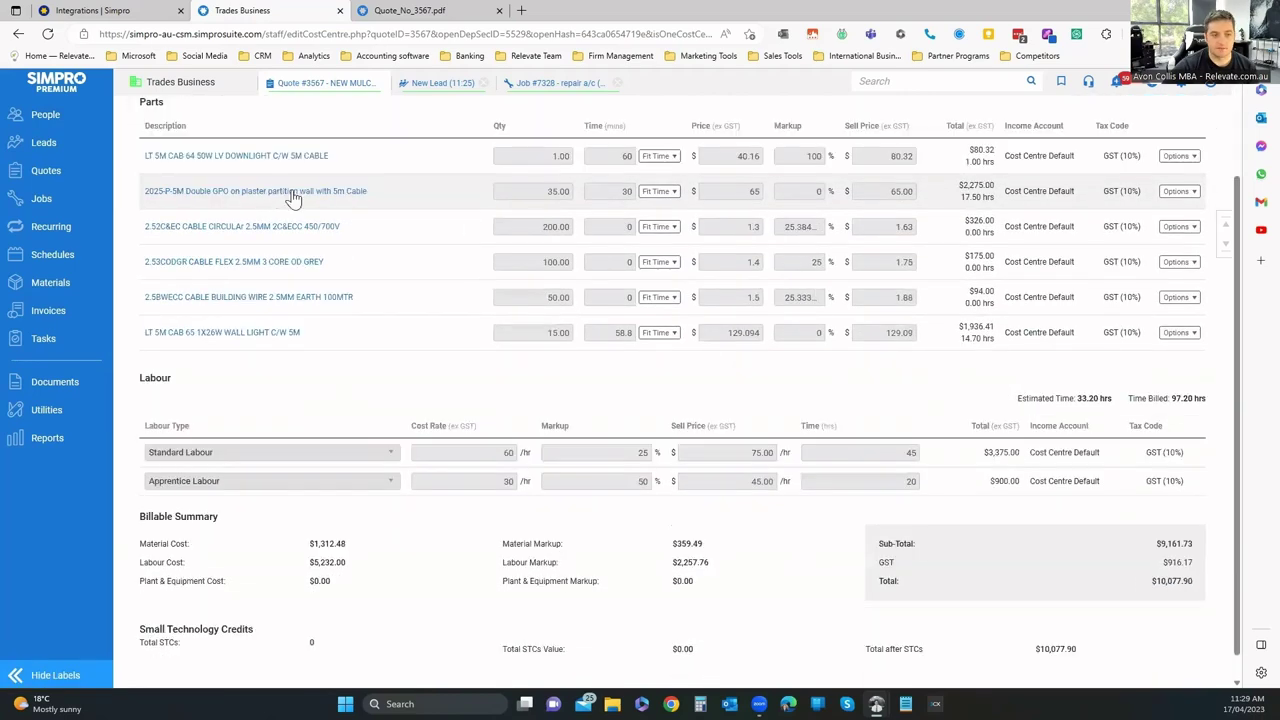
pyautogui.scroll(-1, 286, 300)
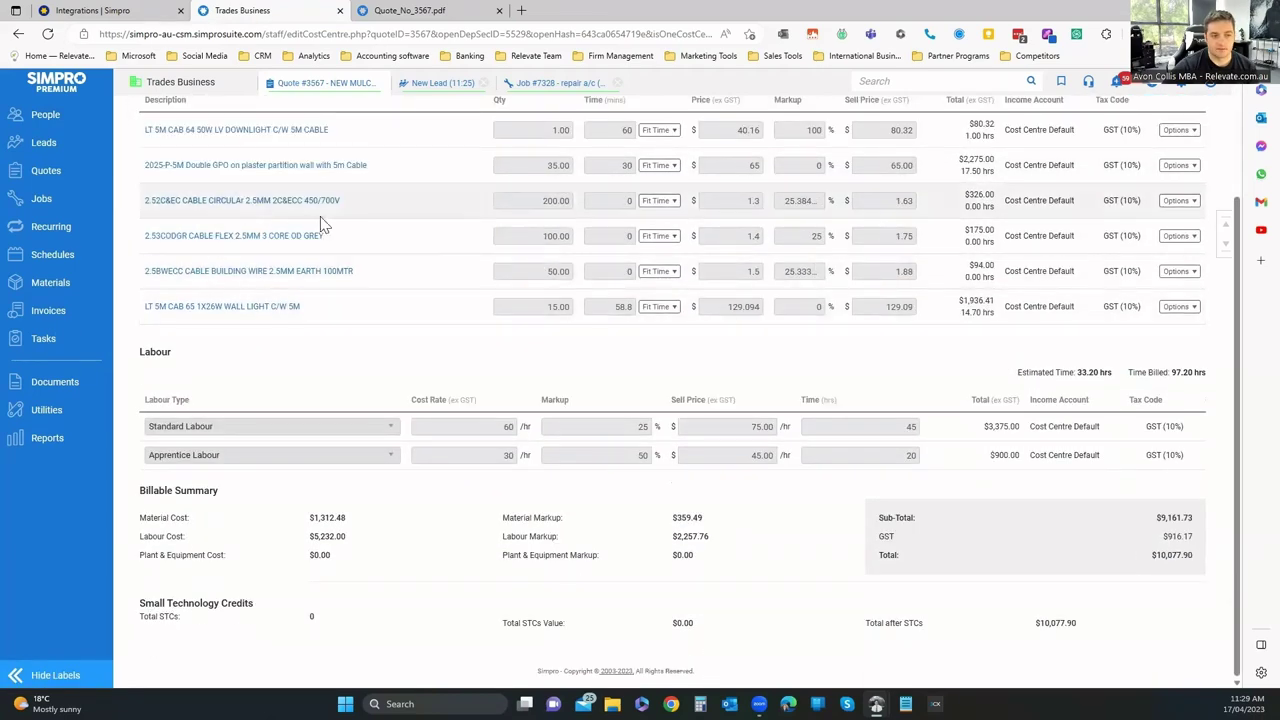
pyautogui.scroll(3, 251, 302)
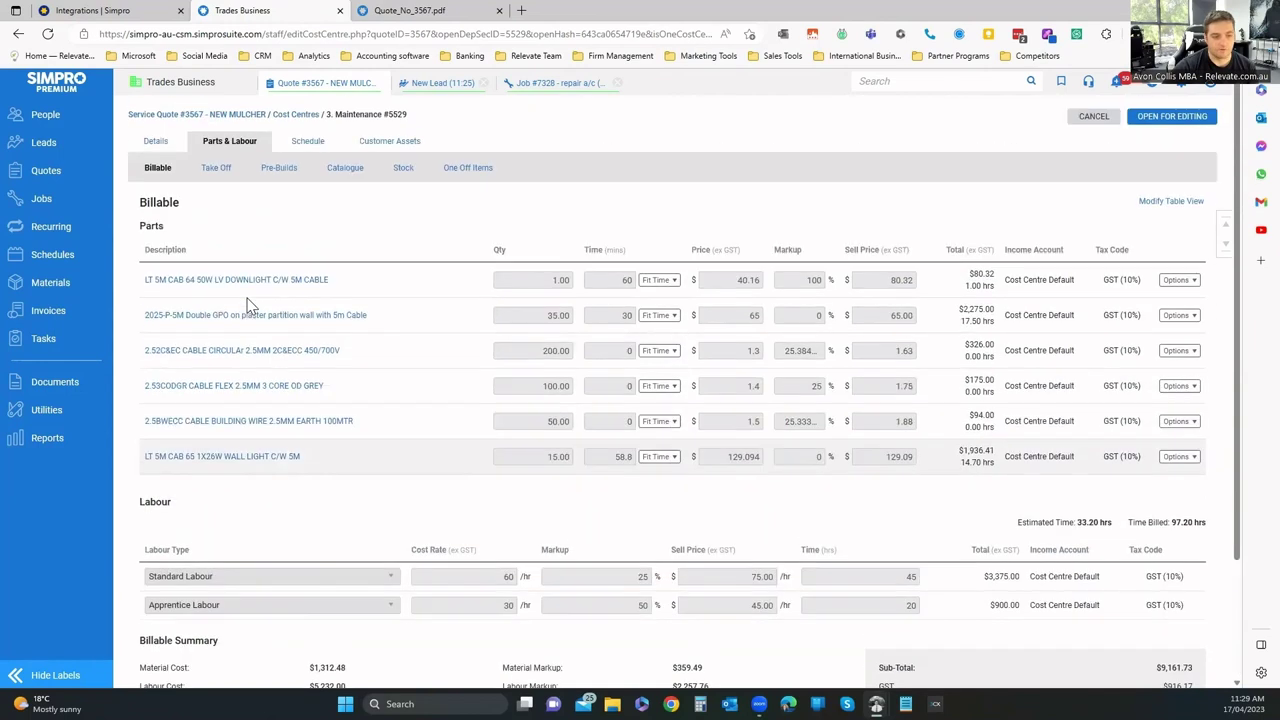
# Open the cost centre's schedule and display the job site's details on the map.
pyautogui.click(302, 140)
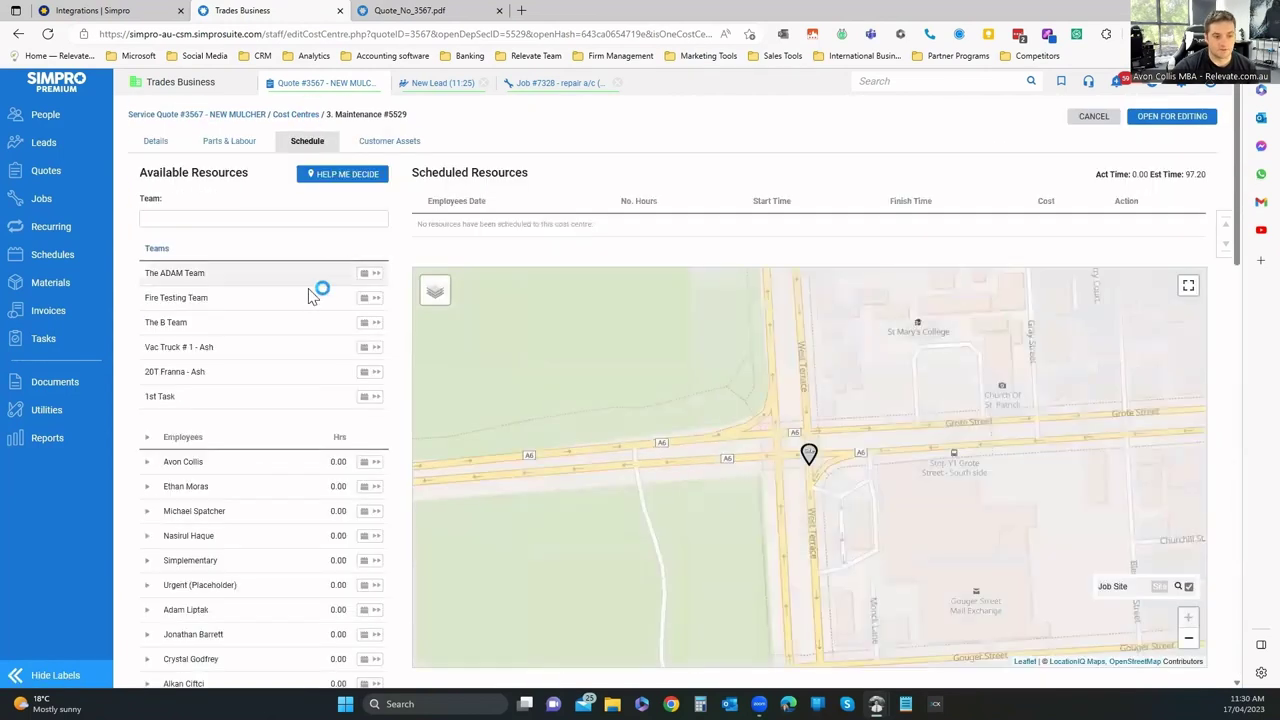
pyautogui.scroll(-1, 582, 425)
pyautogui.click(680, 334)
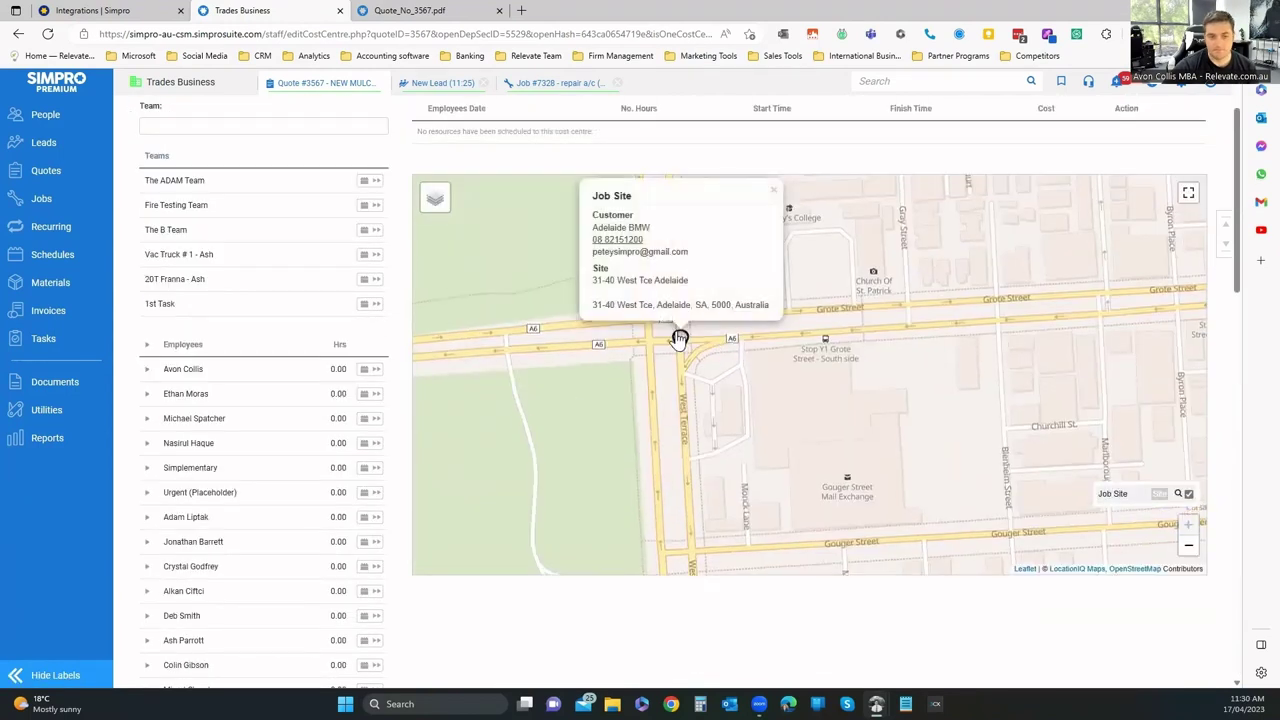
# Look over the first listed employee's 16th Apr - 22nd Apr calendar of time slots, then close it.
pyautogui.click(200, 378)
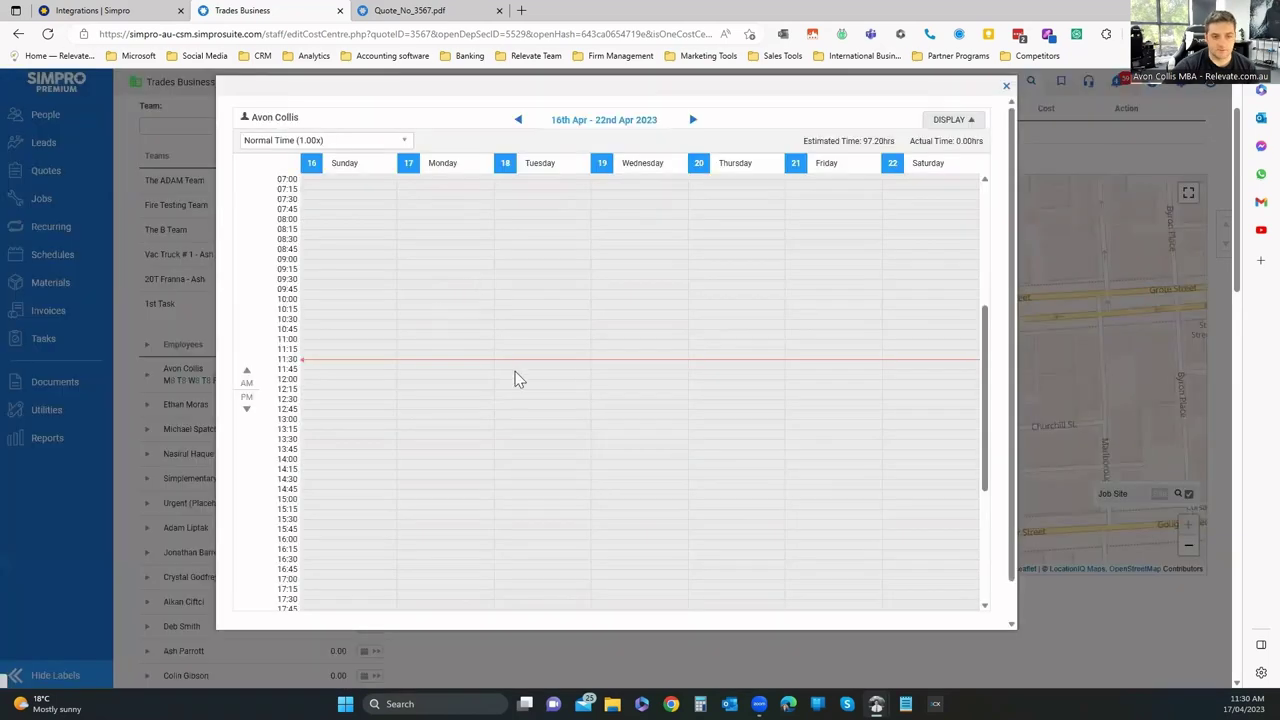
pyautogui.scroll(-1, 713, 360)
pyautogui.moveTo(641, 345); pyautogui.dragTo(740, 480)
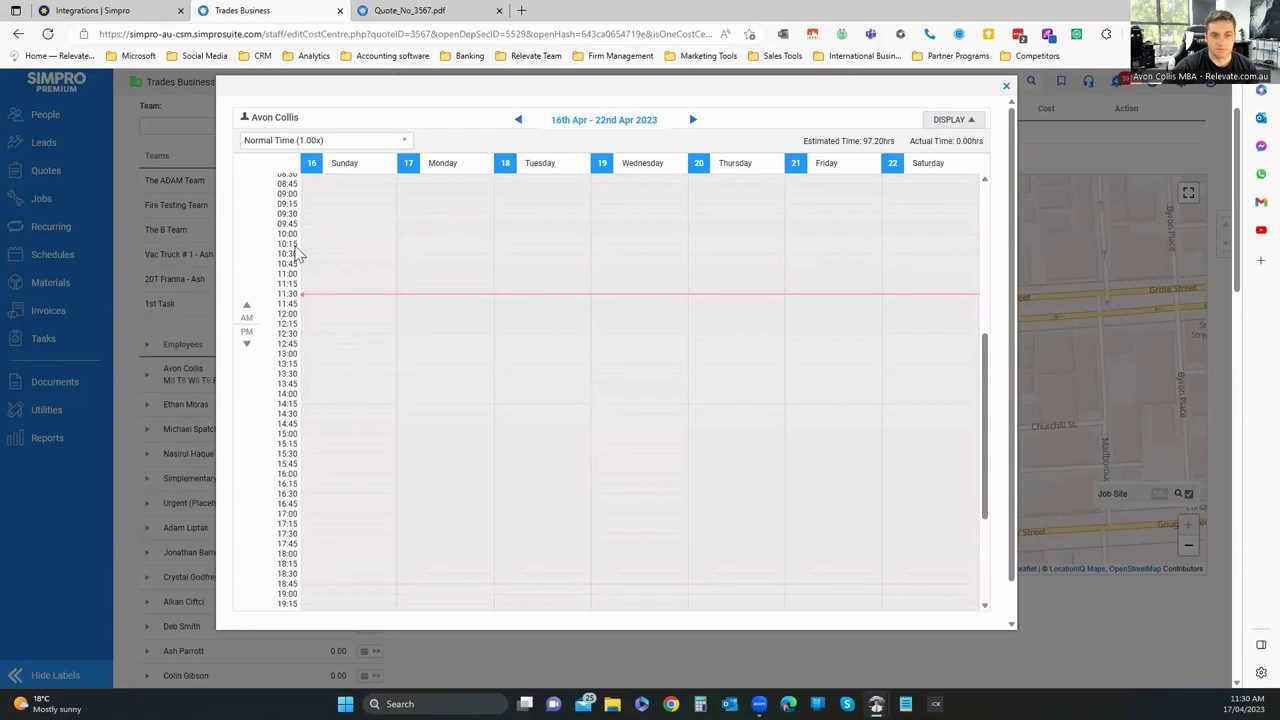
pyautogui.click(1005, 86)
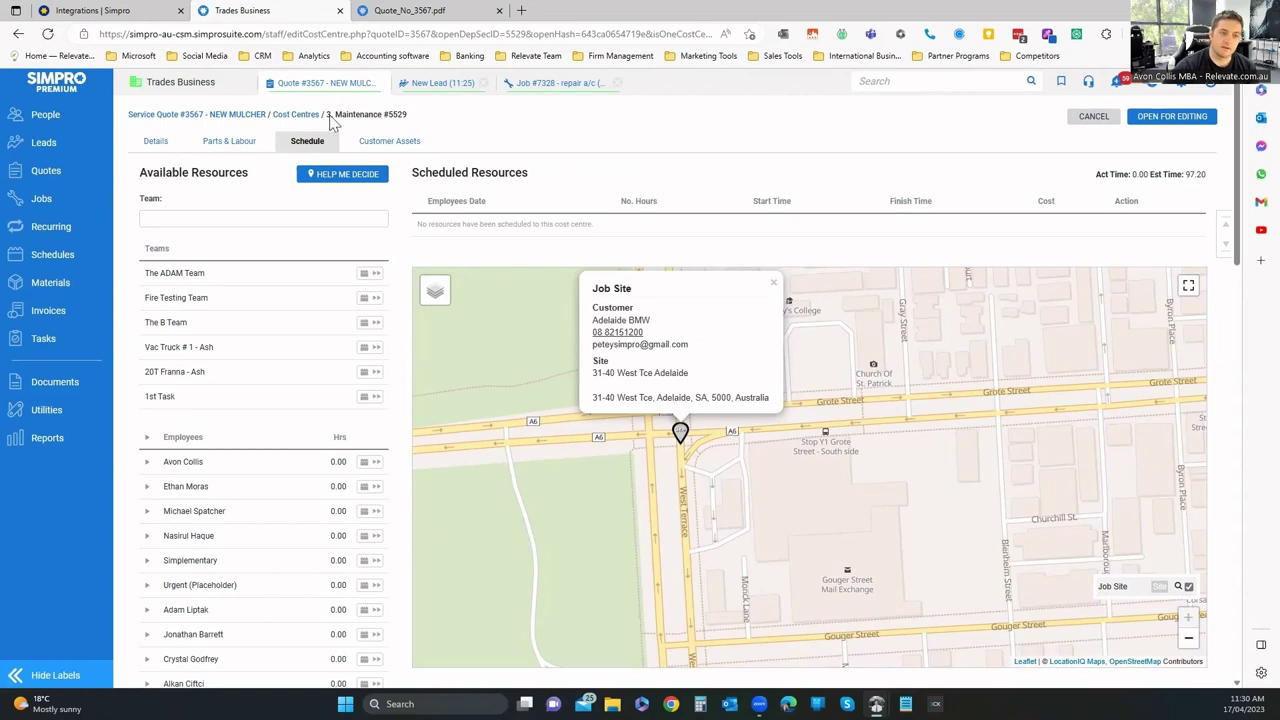
# Go back through the cost centre list to the open quotes and reopen the NEW MULCHER quote.
pyautogui.click(283, 116)
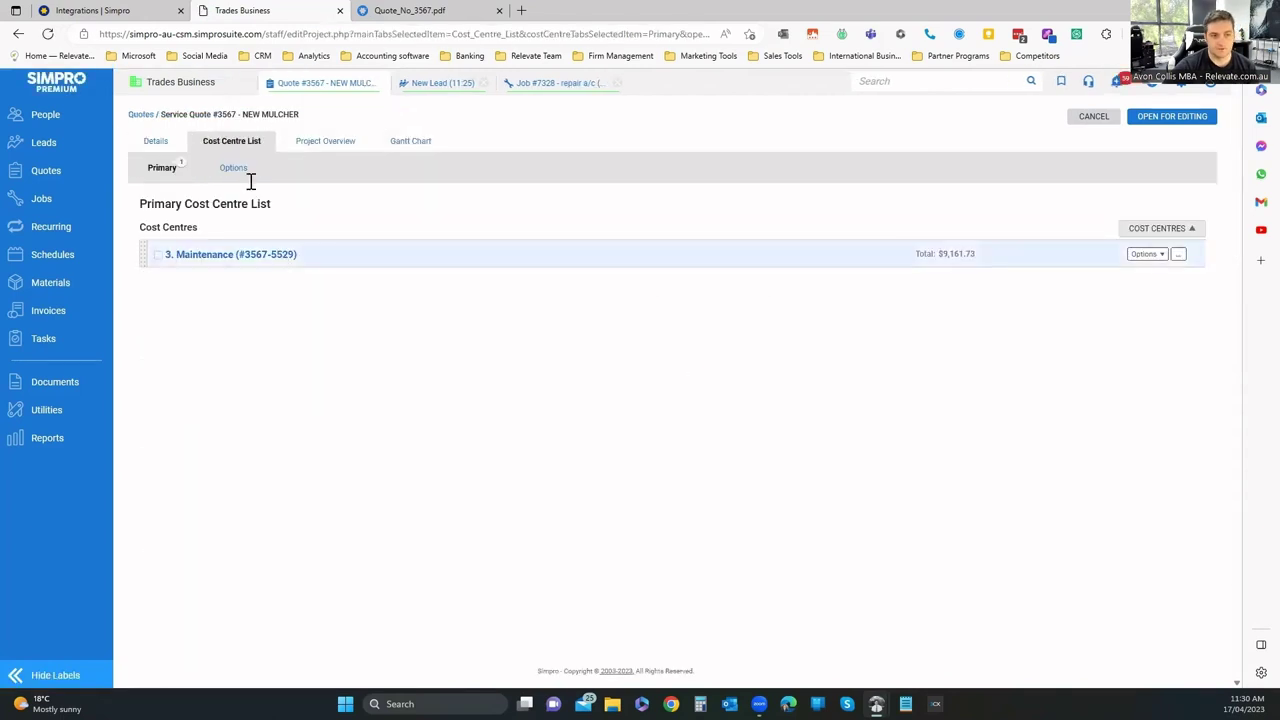
pyautogui.click(141, 115)
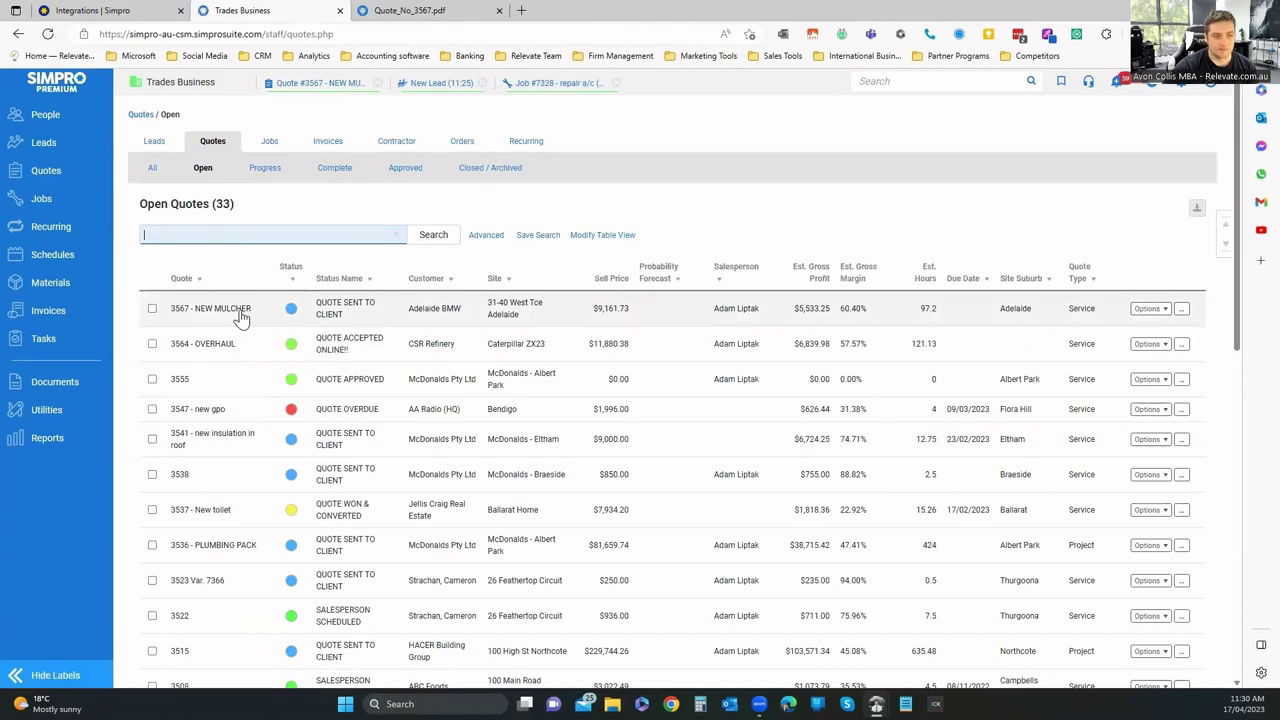
pyautogui.click(240, 310)
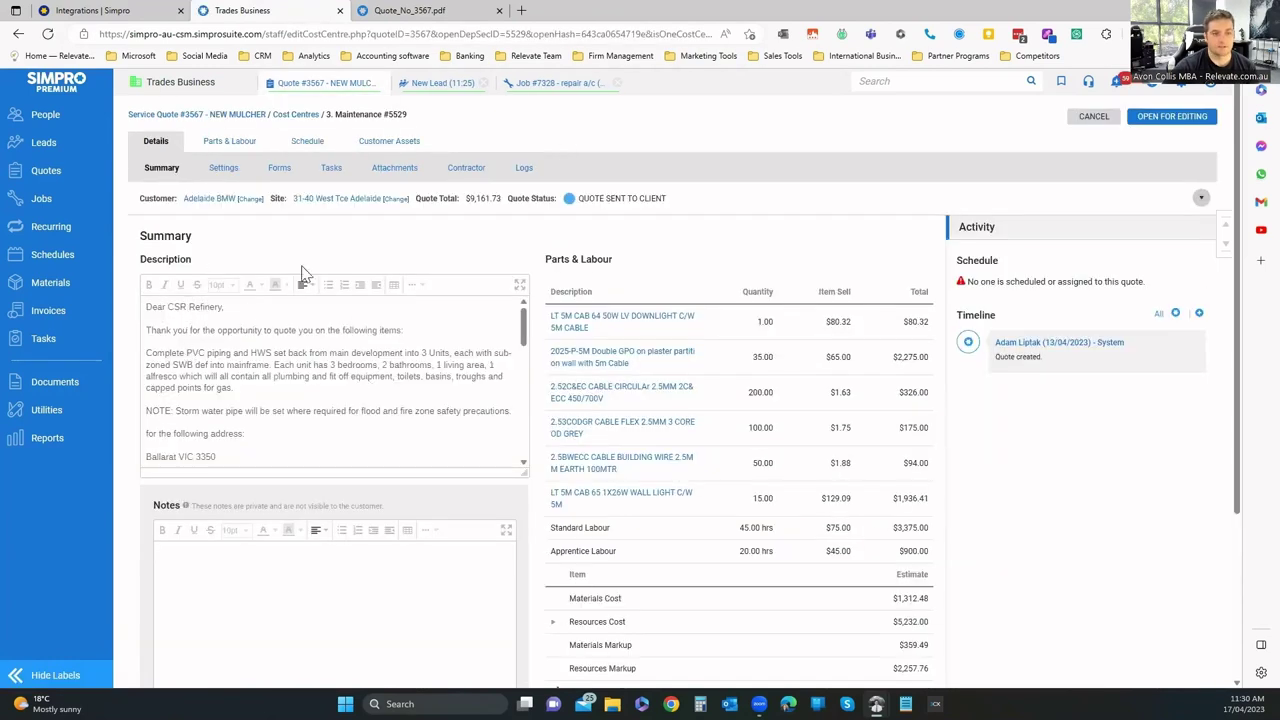
# View the Customer Assets section of the quote's Maintenance cost centre.
pyautogui.click(232, 142)
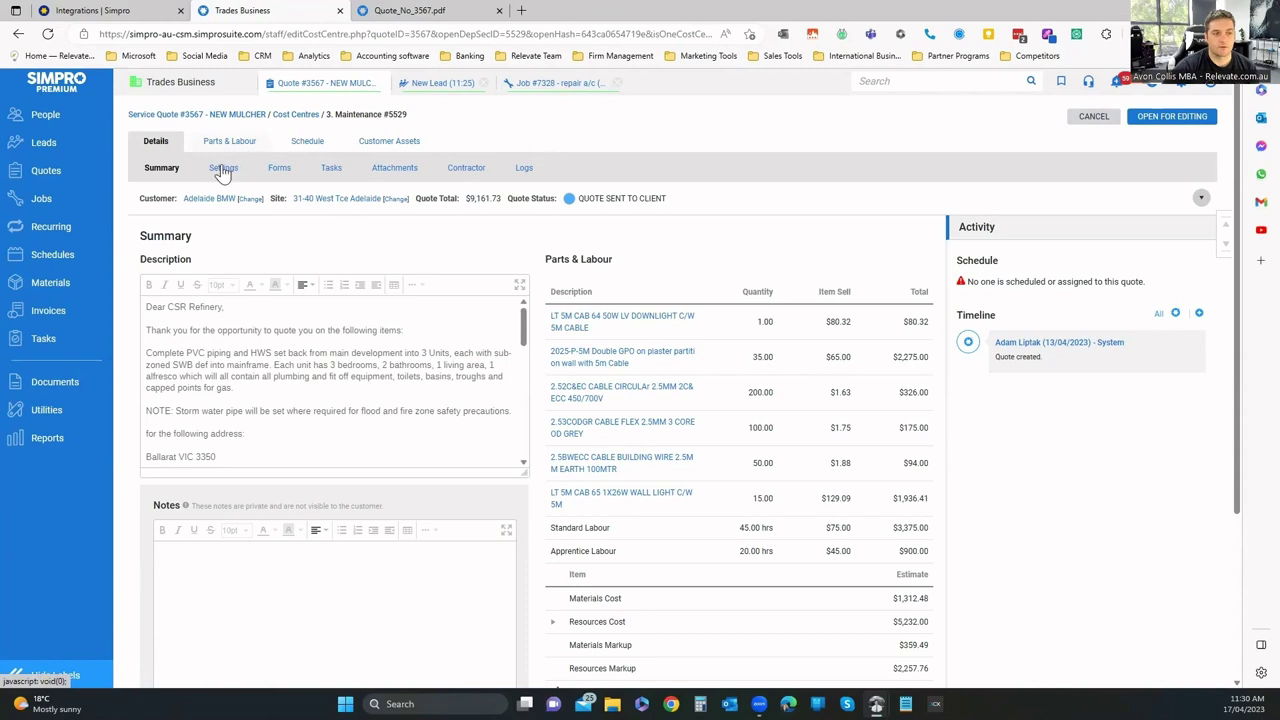
pyautogui.click(308, 142)
pyautogui.click(389, 142)
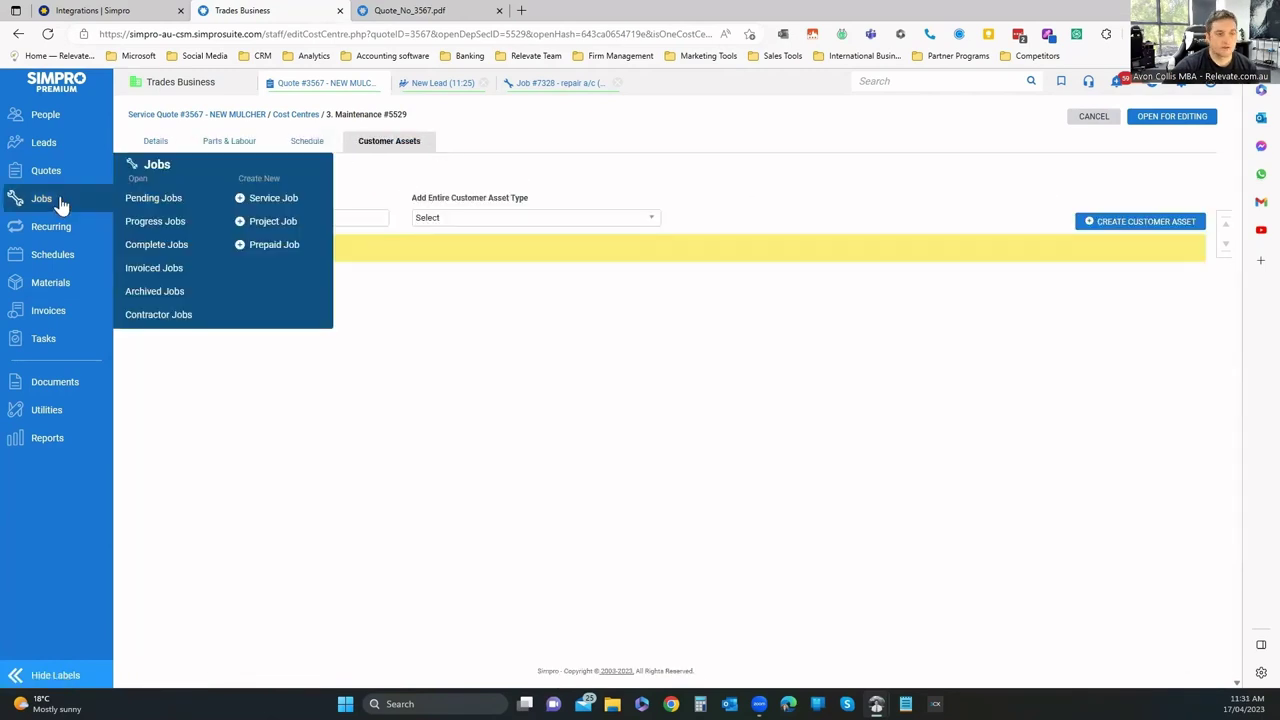
pyautogui.moveTo(46, 171)
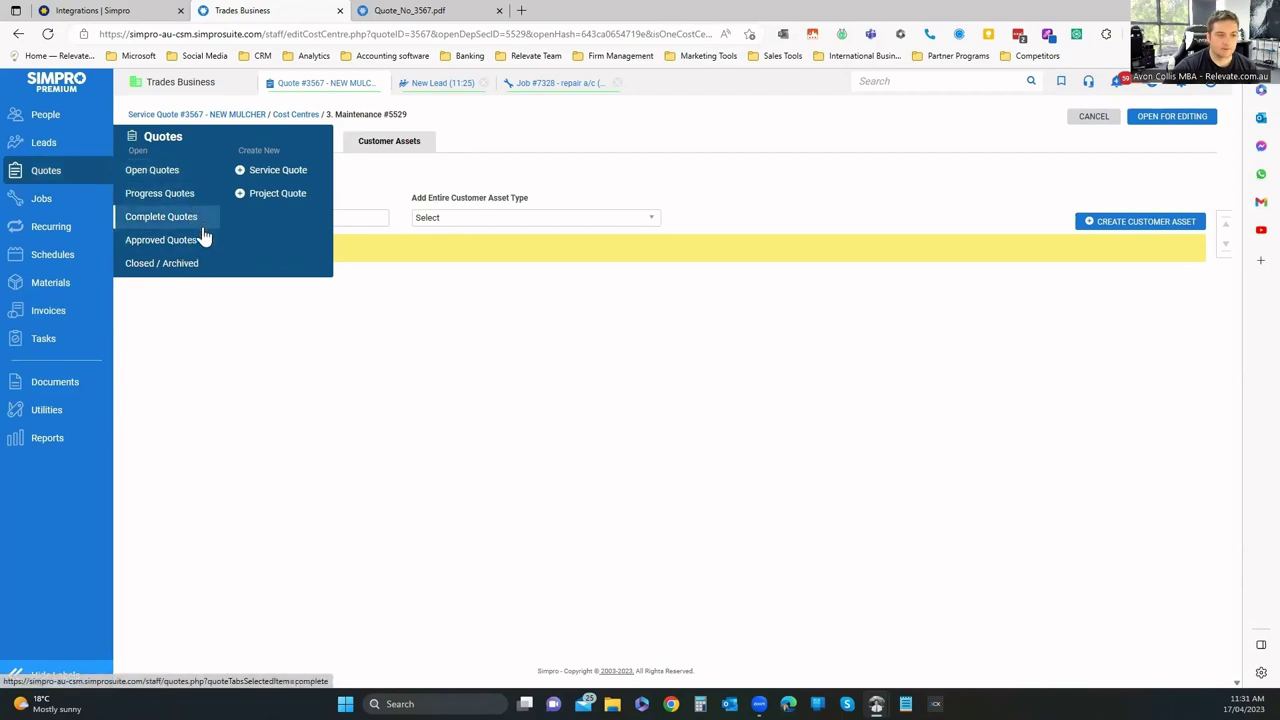
pyautogui.moveTo(70, 207)
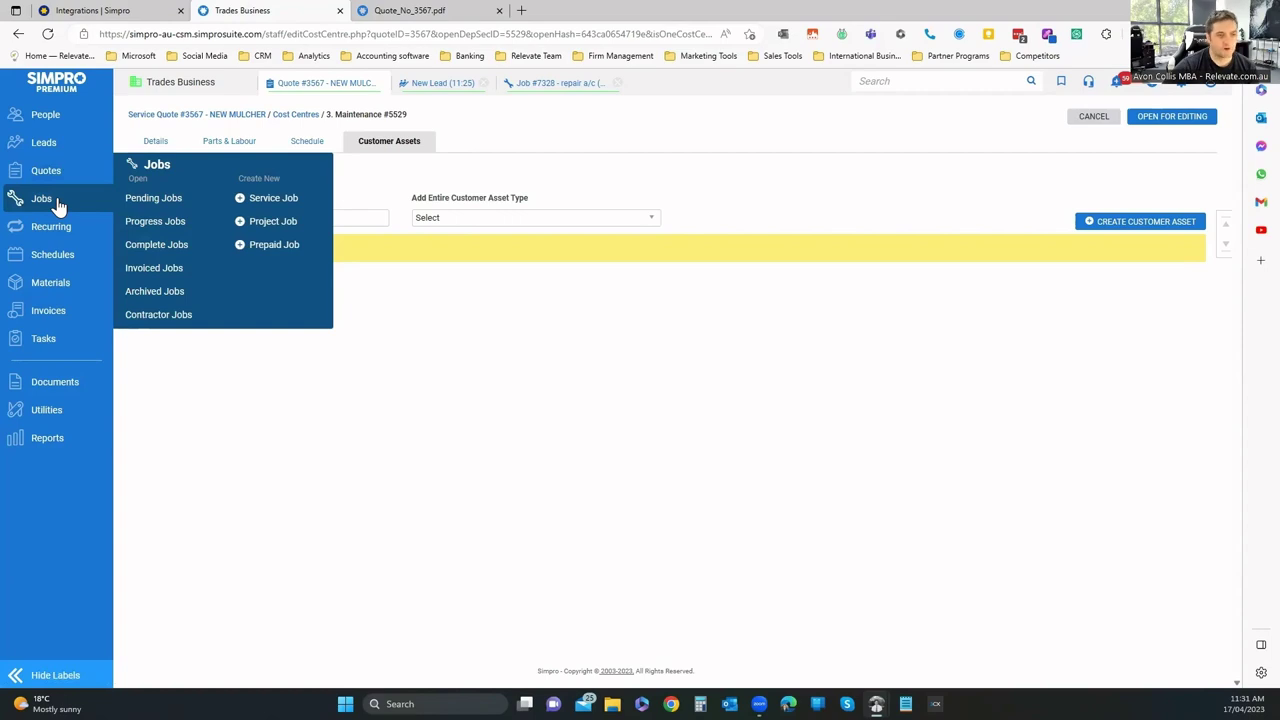
# Open the pending job CARRY OUT WORK AS REQUESTED and look over its summary charts and cost breakdown.
pyautogui.click(153, 198)
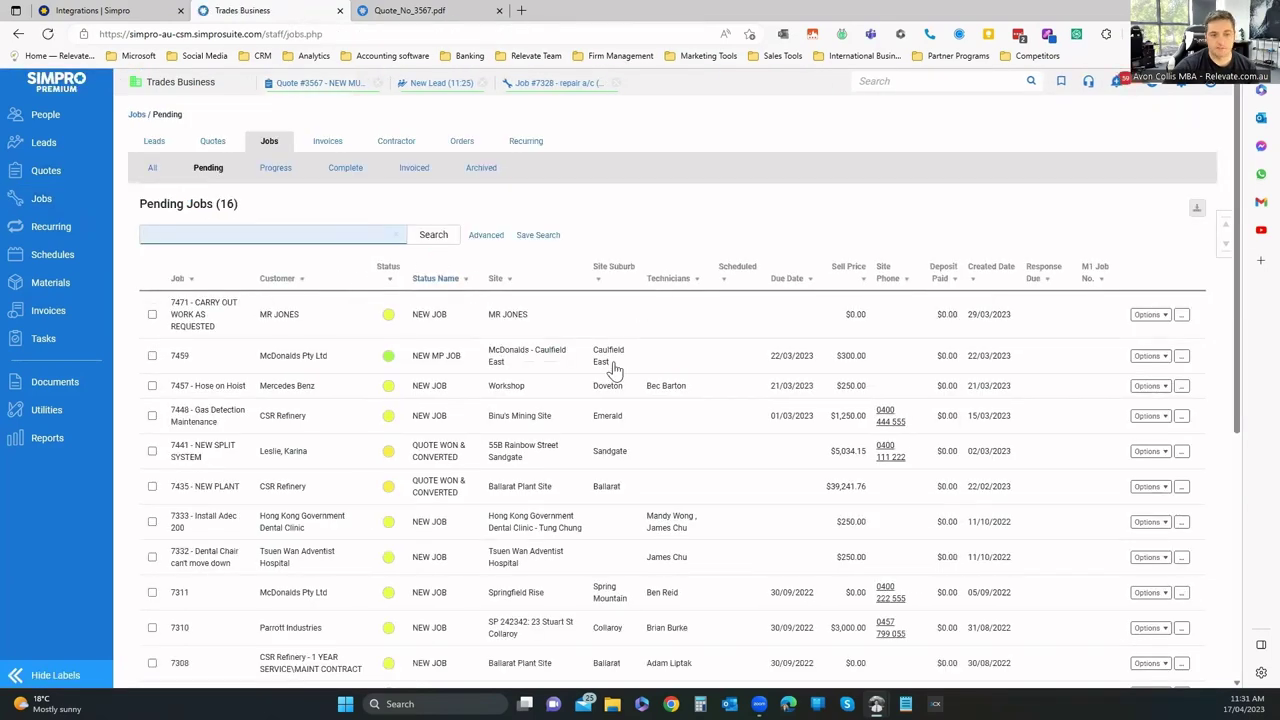
pyautogui.click(432, 318)
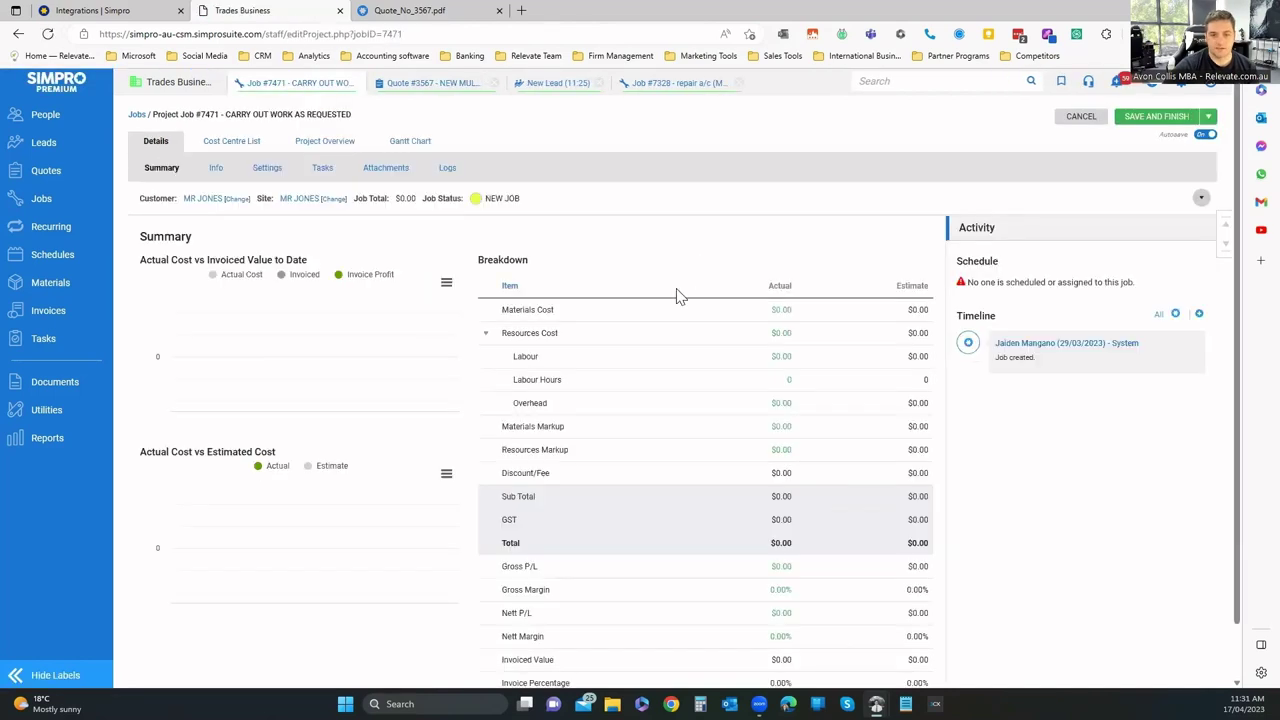
pyautogui.scroll(-1, 782, 592)
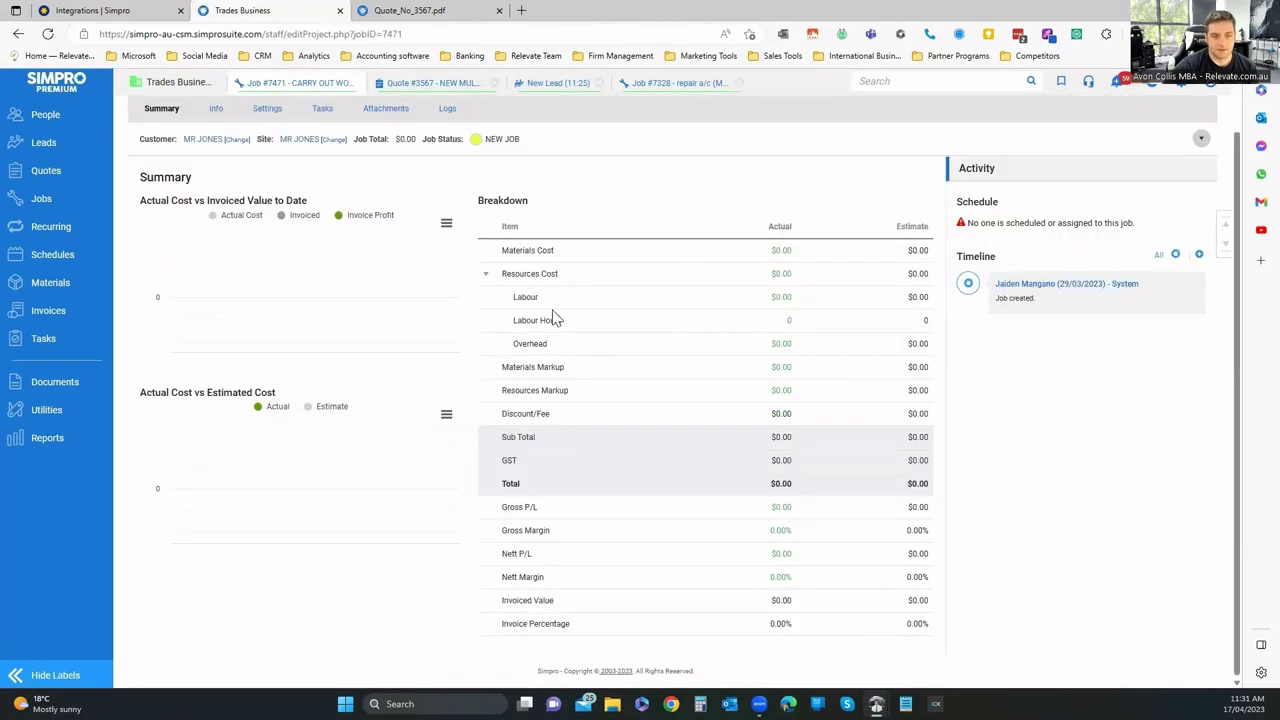
pyautogui.scroll(1, 615, 358)
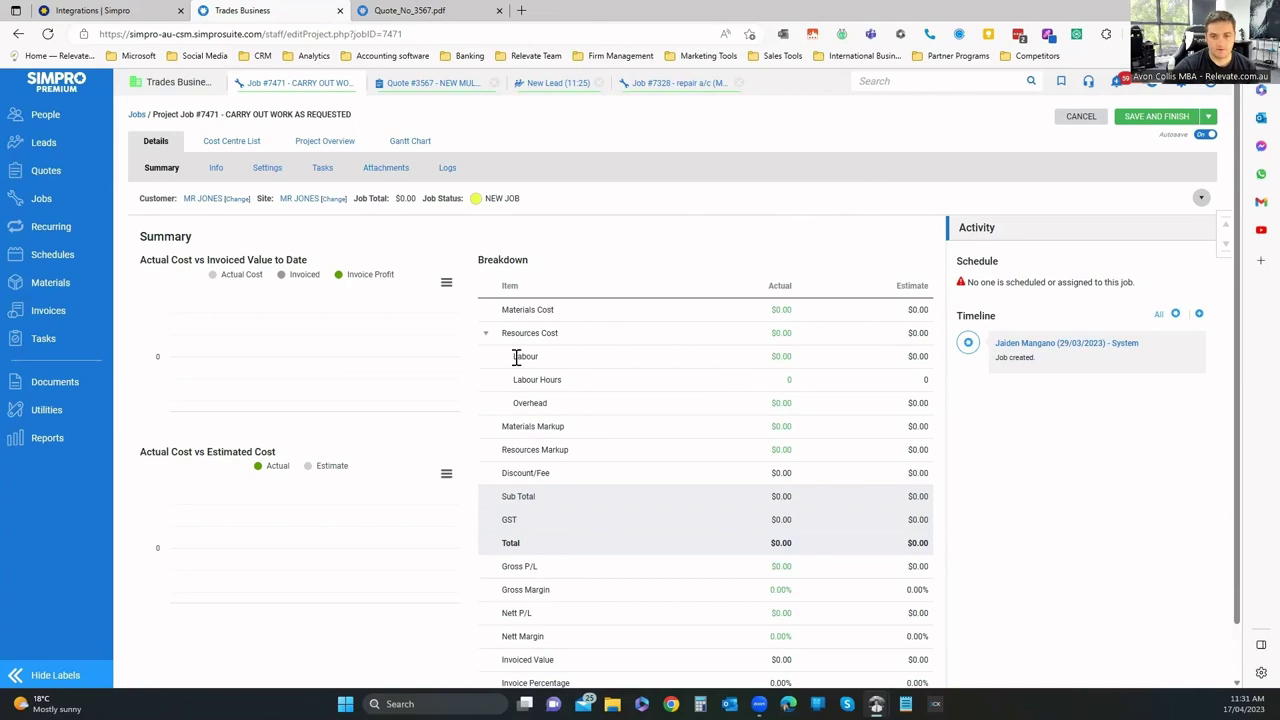
# Go through the job's Info, Settings, Tasks, Attachments and Logs details, ending at its primary cost centre list.
pyautogui.click(216, 168)
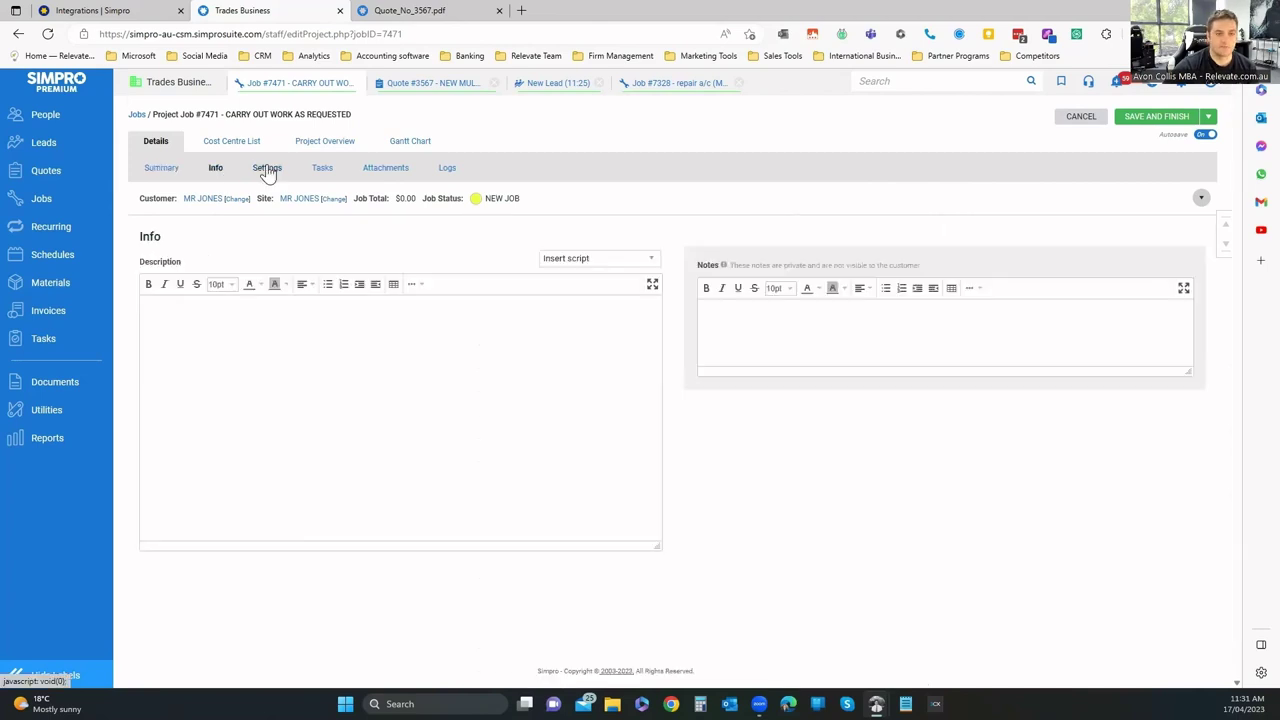
pyautogui.click(267, 168)
pyautogui.click(322, 168)
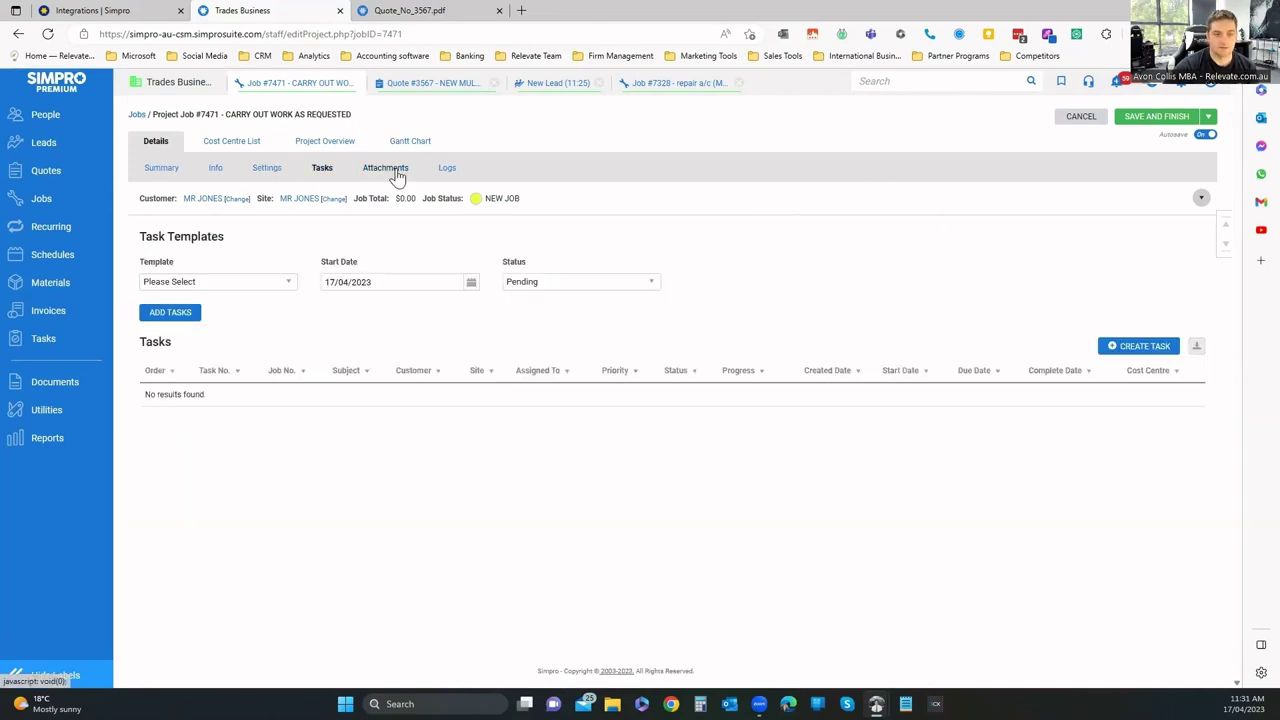
pyautogui.click(390, 169)
pyautogui.click(447, 169)
pyautogui.click(232, 143)
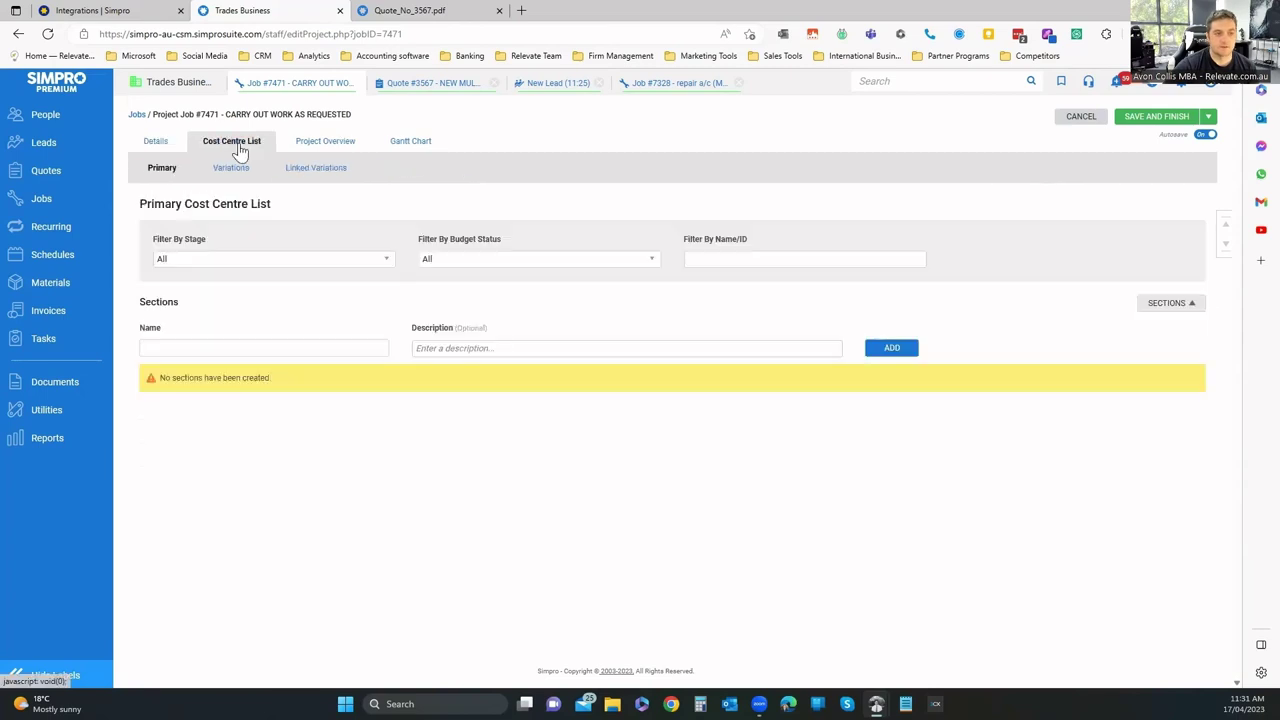
# Review the project overview's Projected, Materials, Resources and Adjustments sections for the job.
pyautogui.click(321, 143)
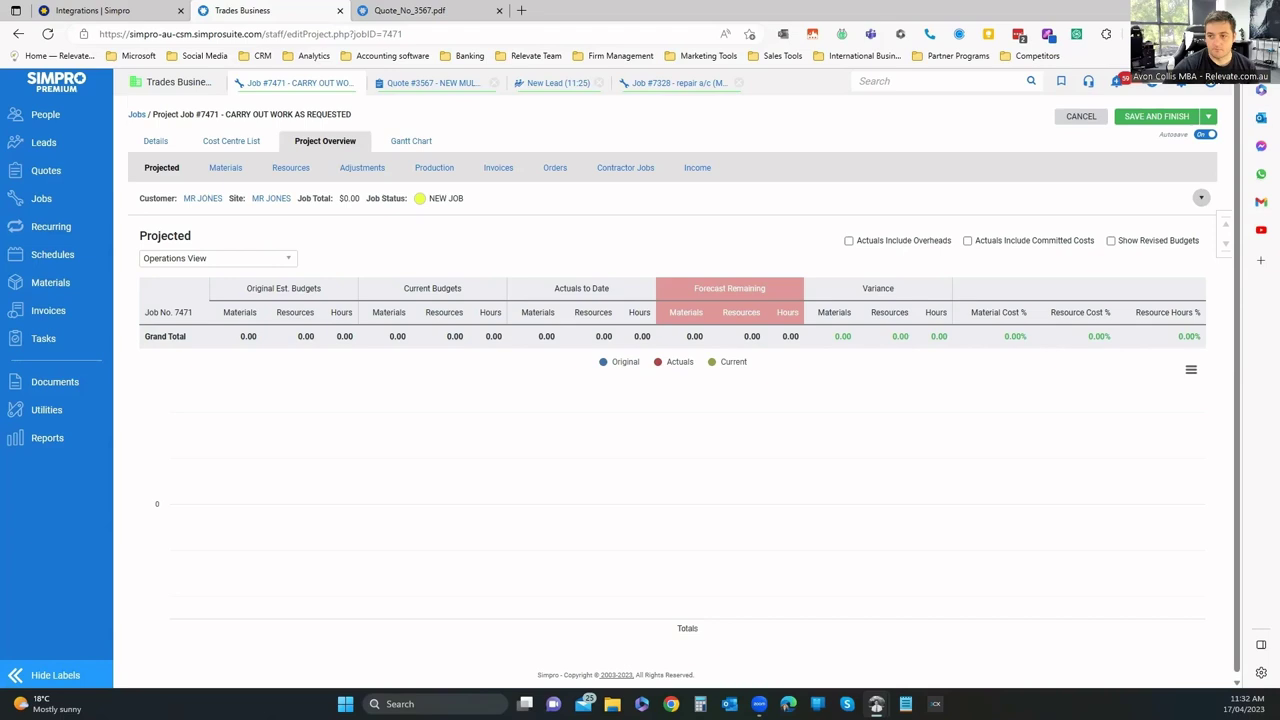
pyautogui.click(226, 168)
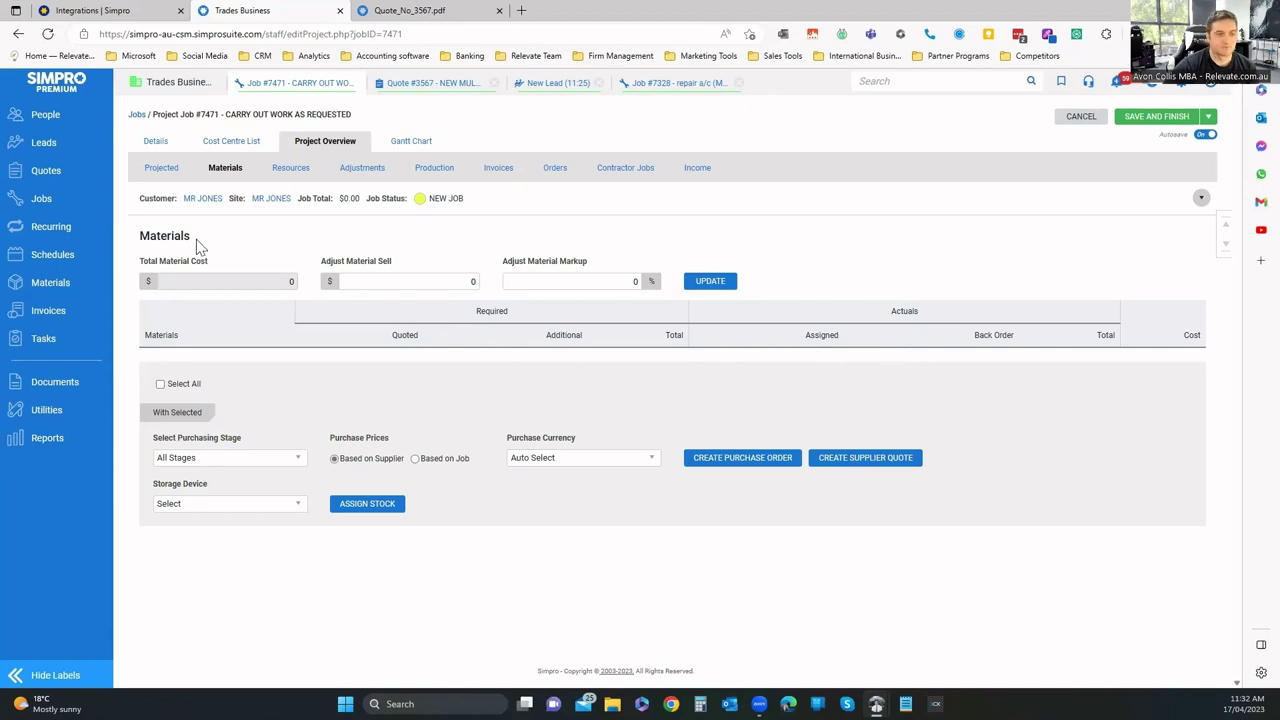
pyautogui.click(290, 168)
pyautogui.click(362, 168)
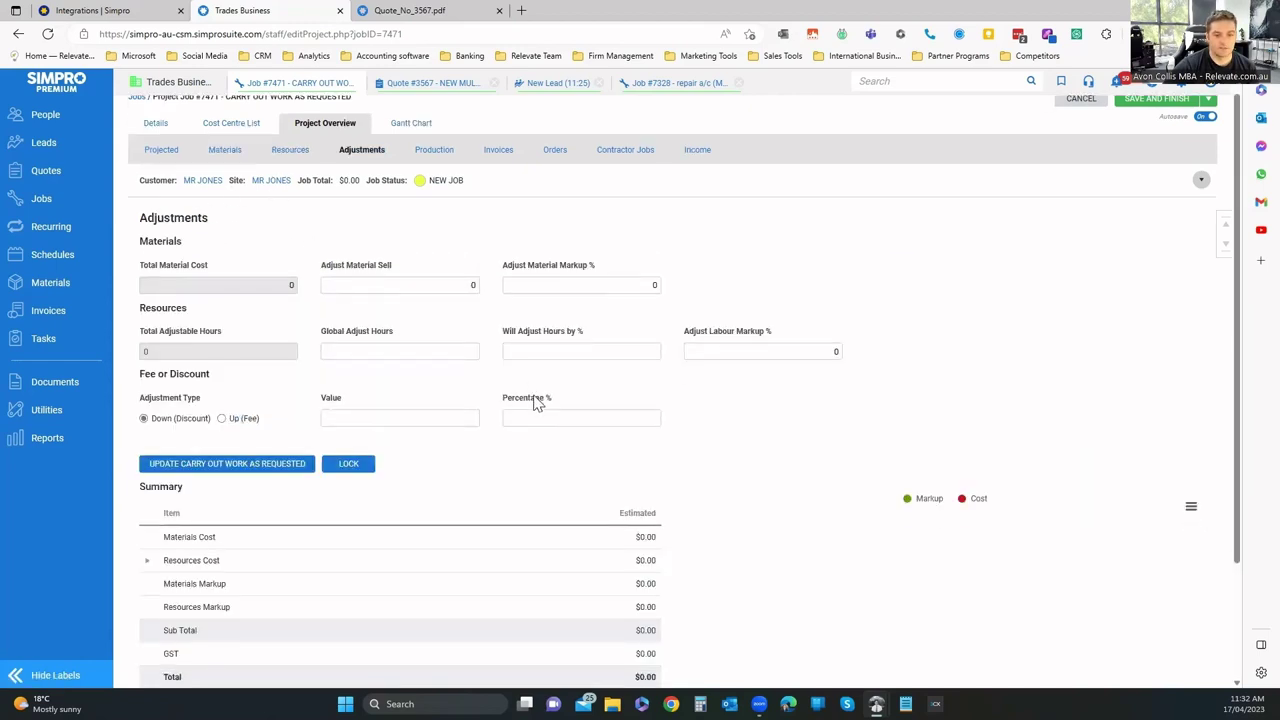
pyautogui.scroll(-1, 533, 400)
pyautogui.scroll(2, 531, 405)
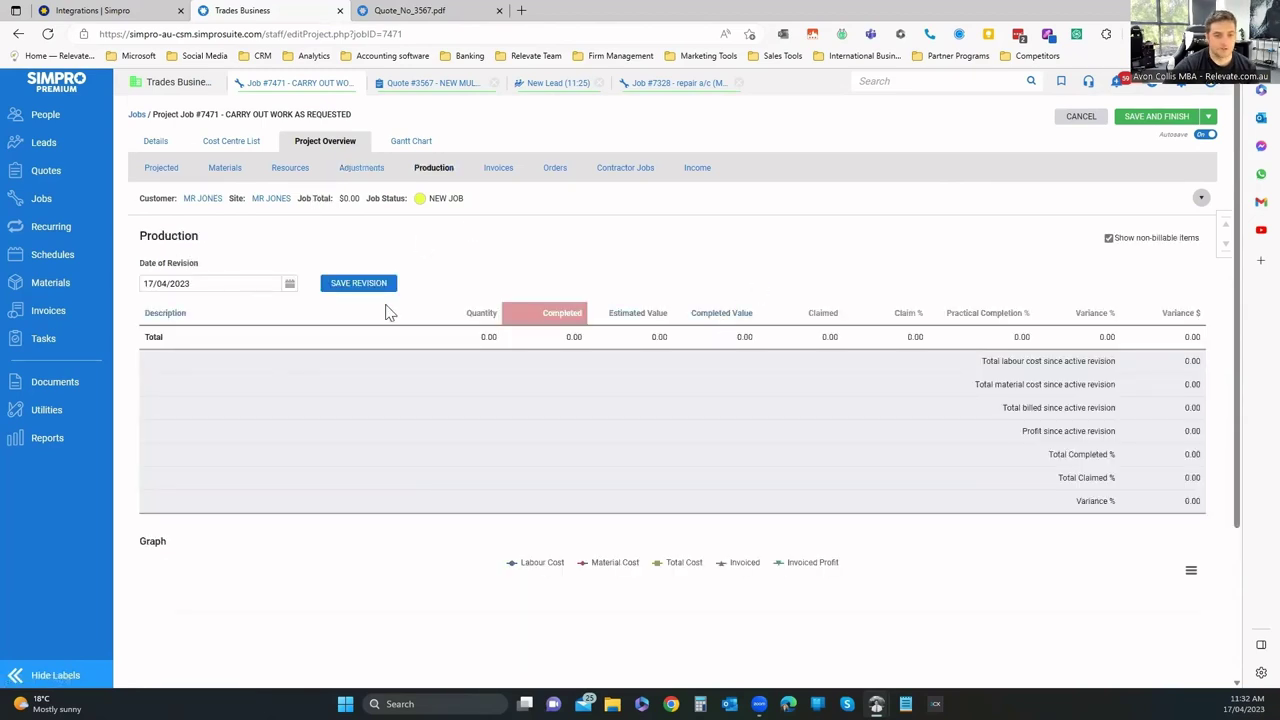
# View the project overview's Orders, Contractor Jobs and Income sections, and show the view-by options for income.
pyautogui.click(554, 168)
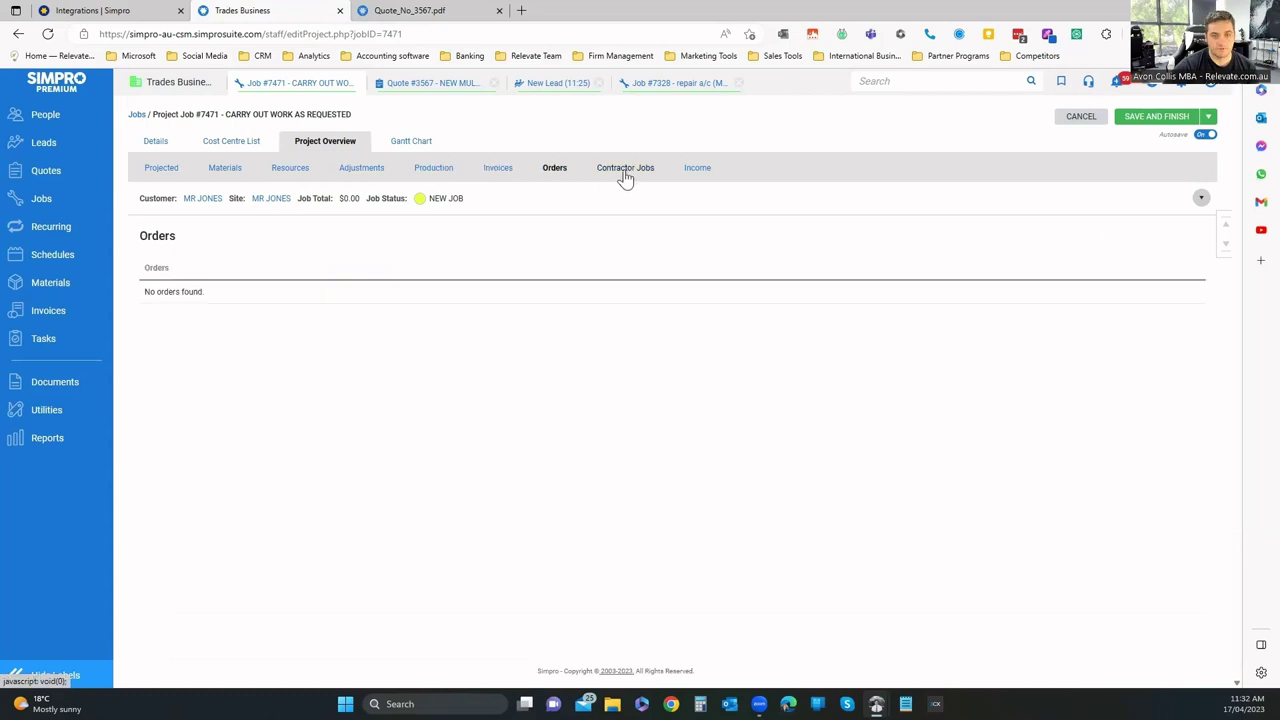
pyautogui.click(624, 170)
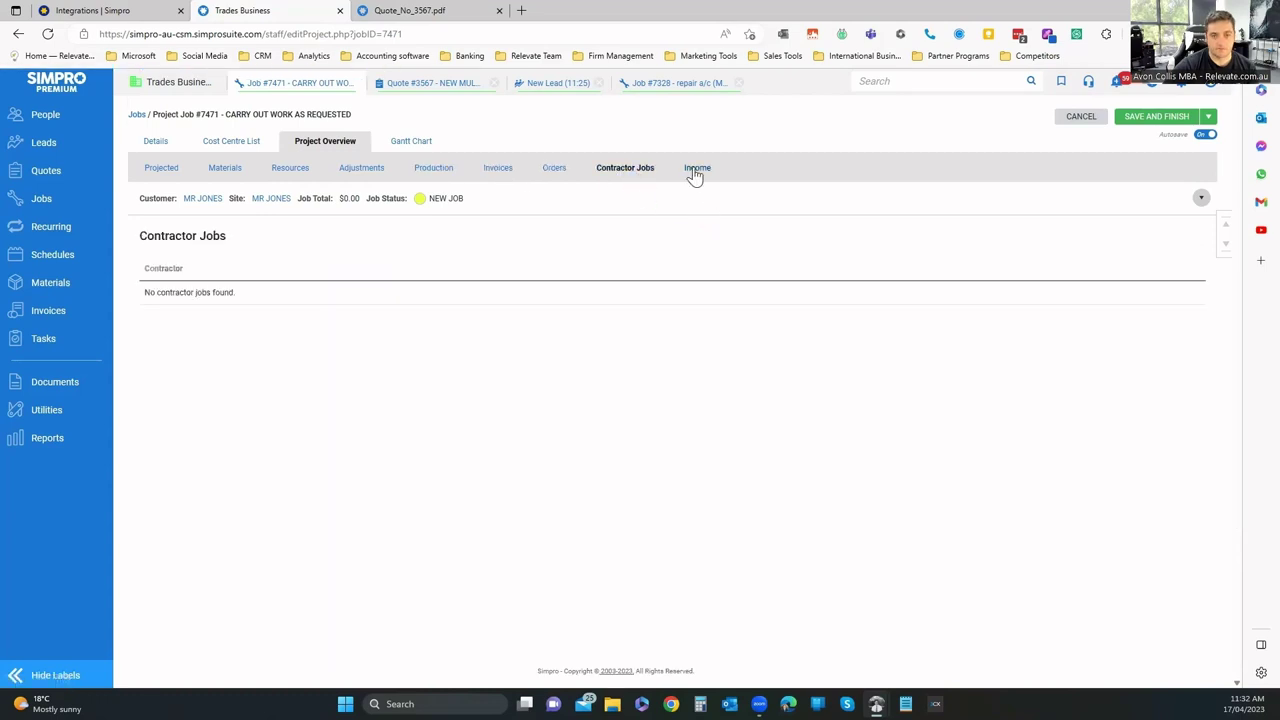
pyautogui.click(694, 169)
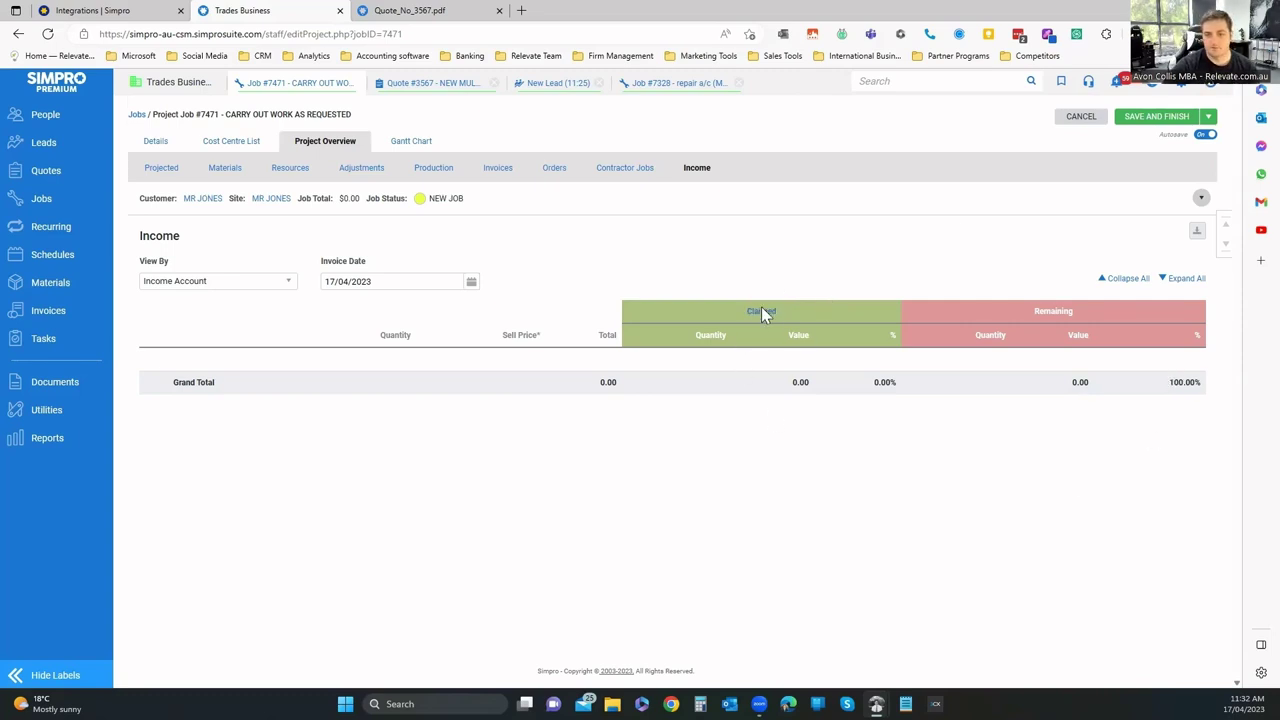
pyautogui.click(218, 286)
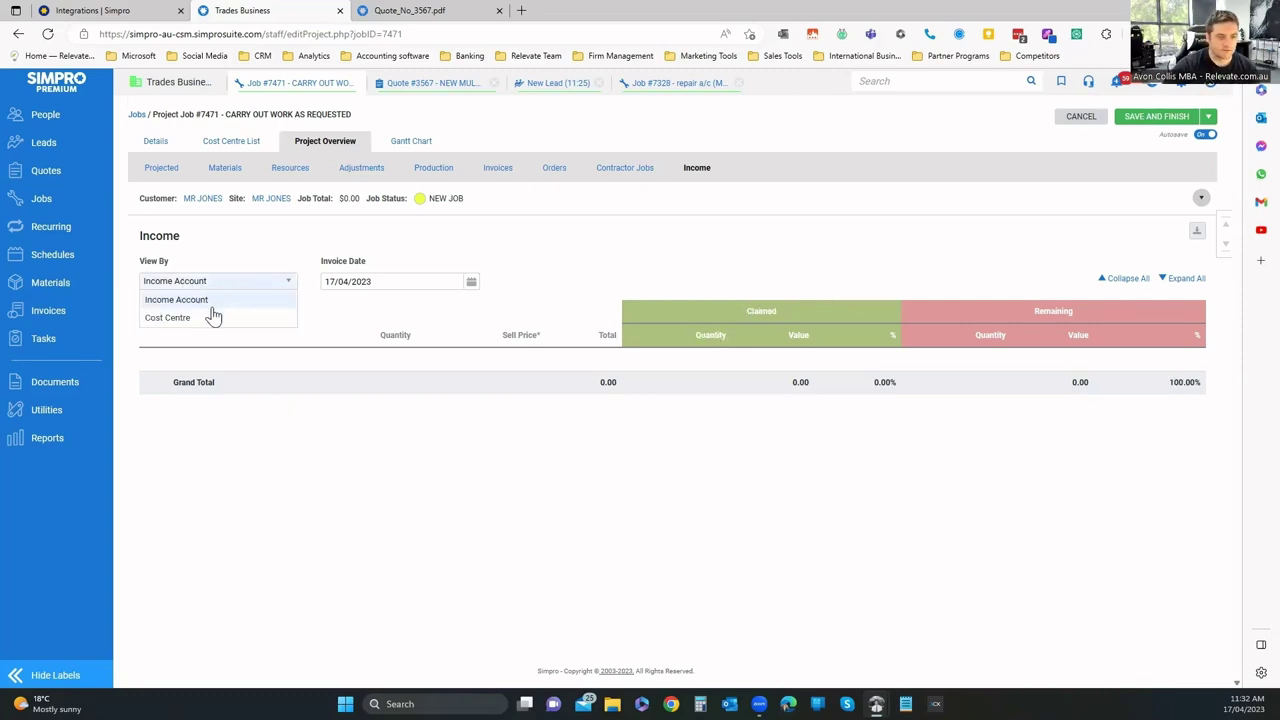
# View the job's Gantt chart and return to its primary cost centre list.
pyautogui.click(397, 145)
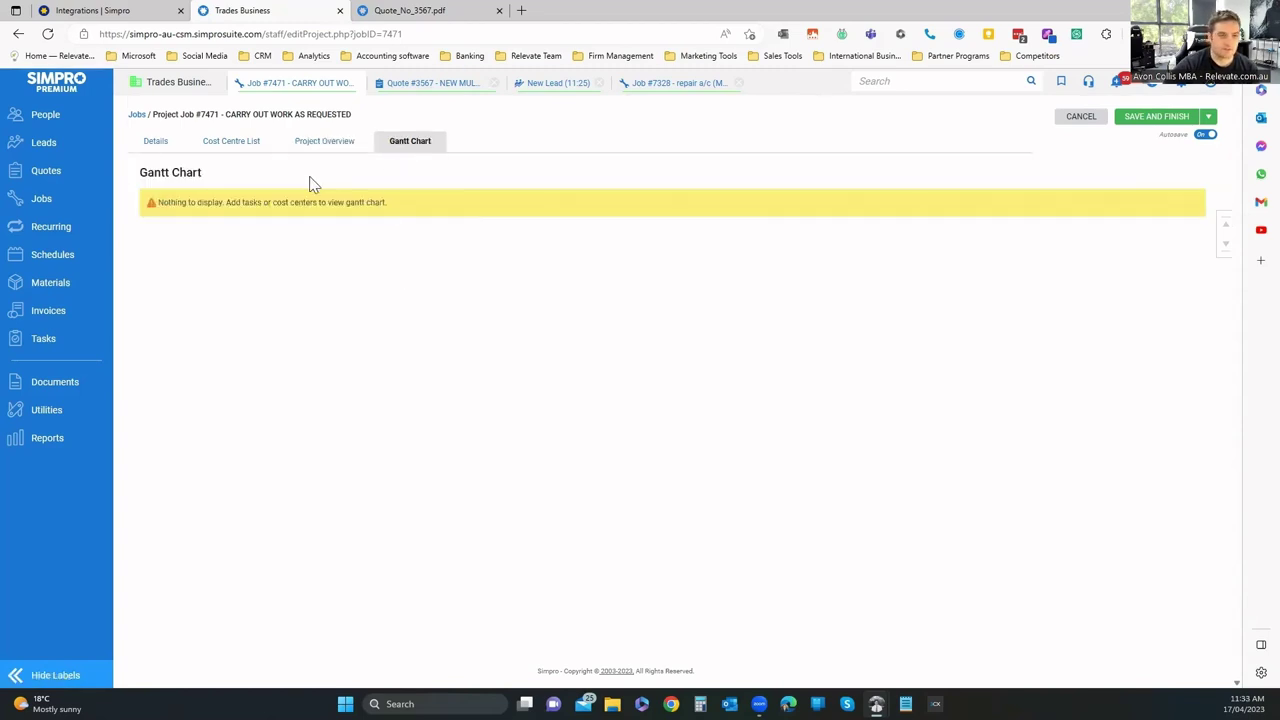
pyautogui.click(236, 150)
pyautogui.click(238, 147)
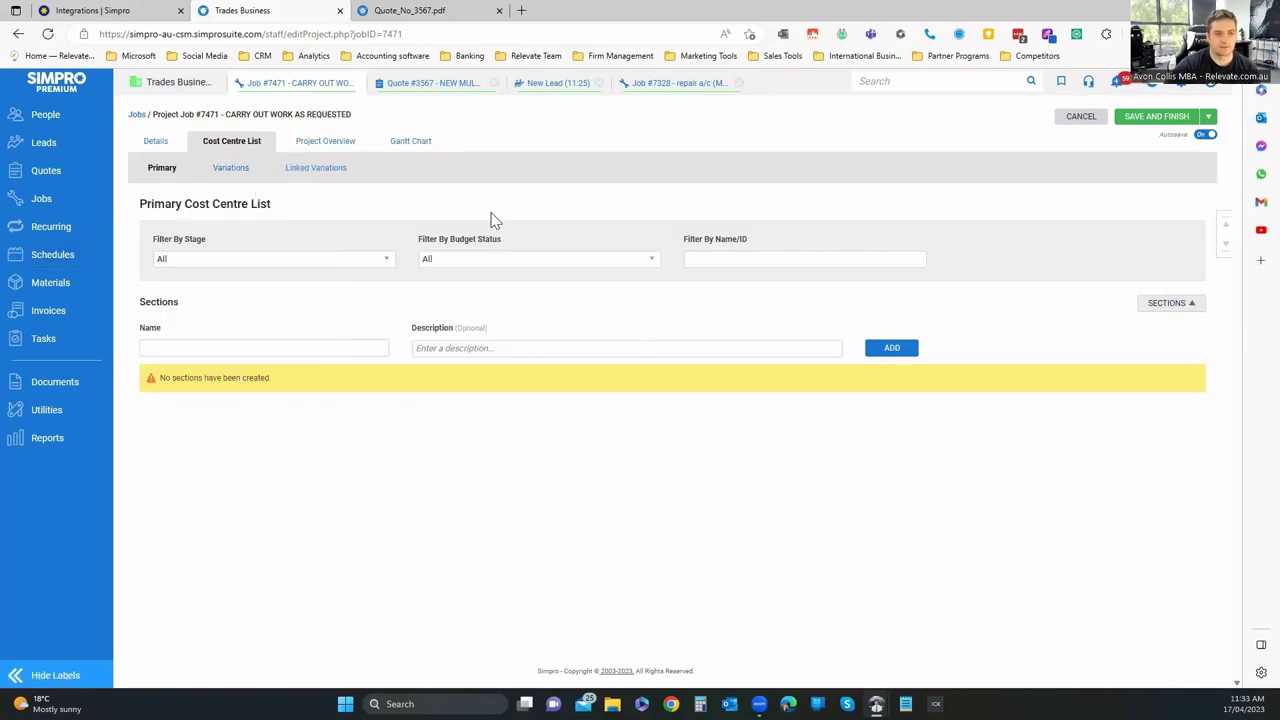
# Look through the lists of recurring jobs, open leads, open quotes and pending jobs.
pyautogui.moveTo(55, 228)
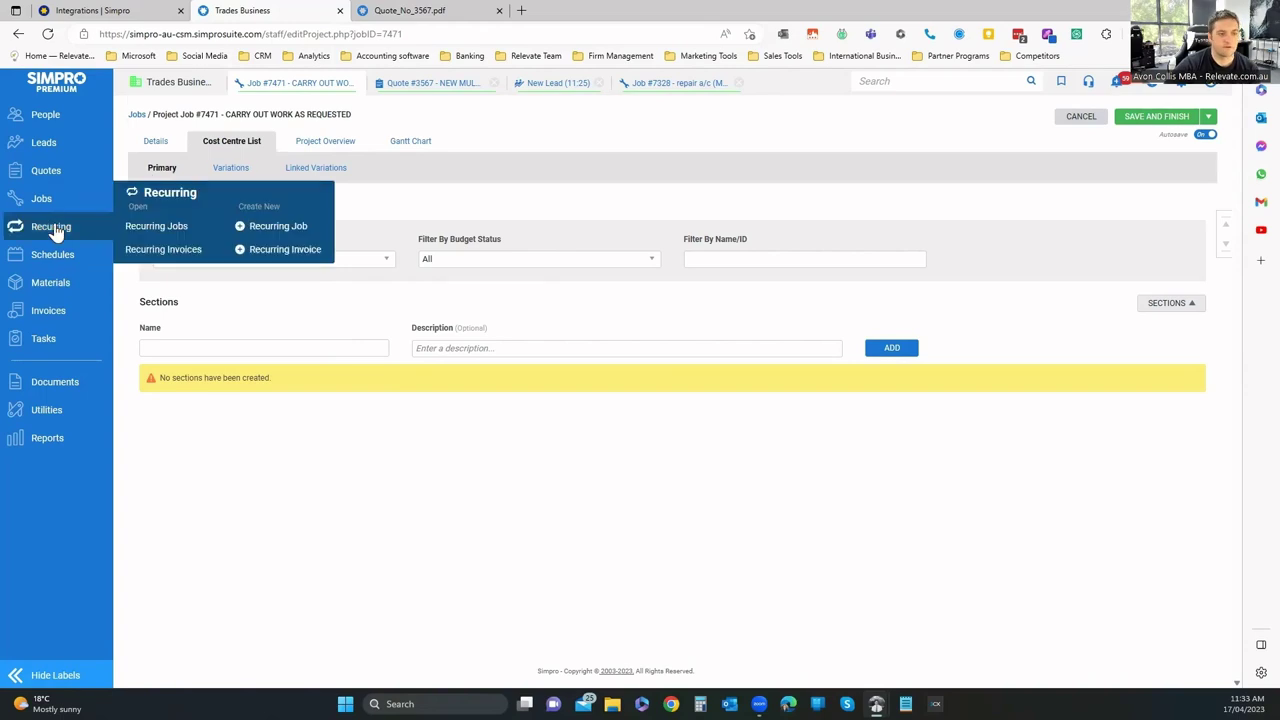
pyautogui.click(135, 229)
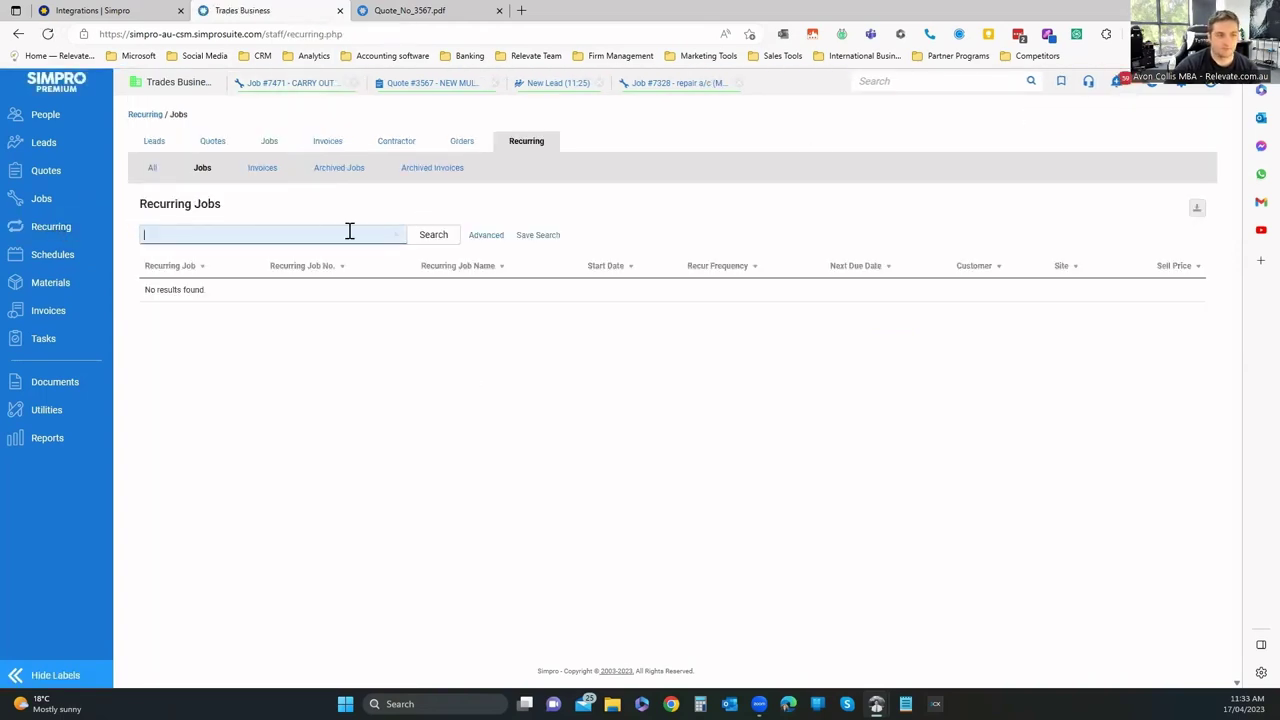
pyautogui.click(153, 143)
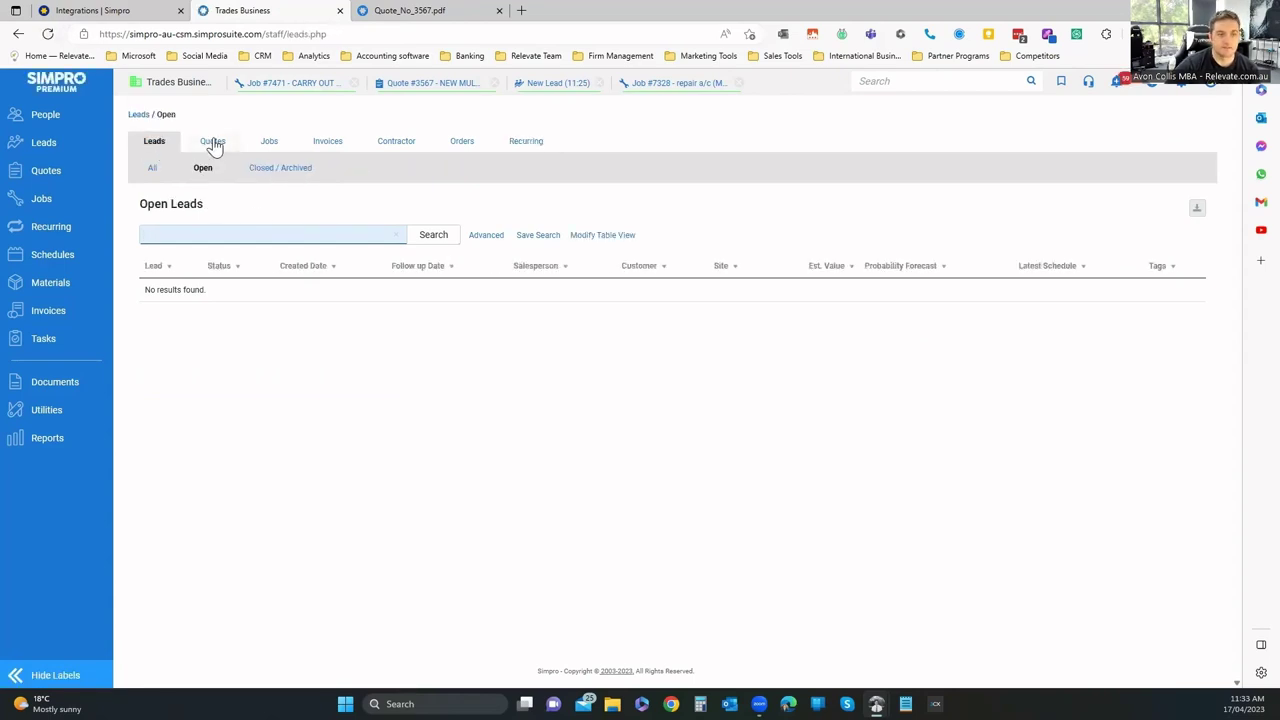
pyautogui.click(213, 143)
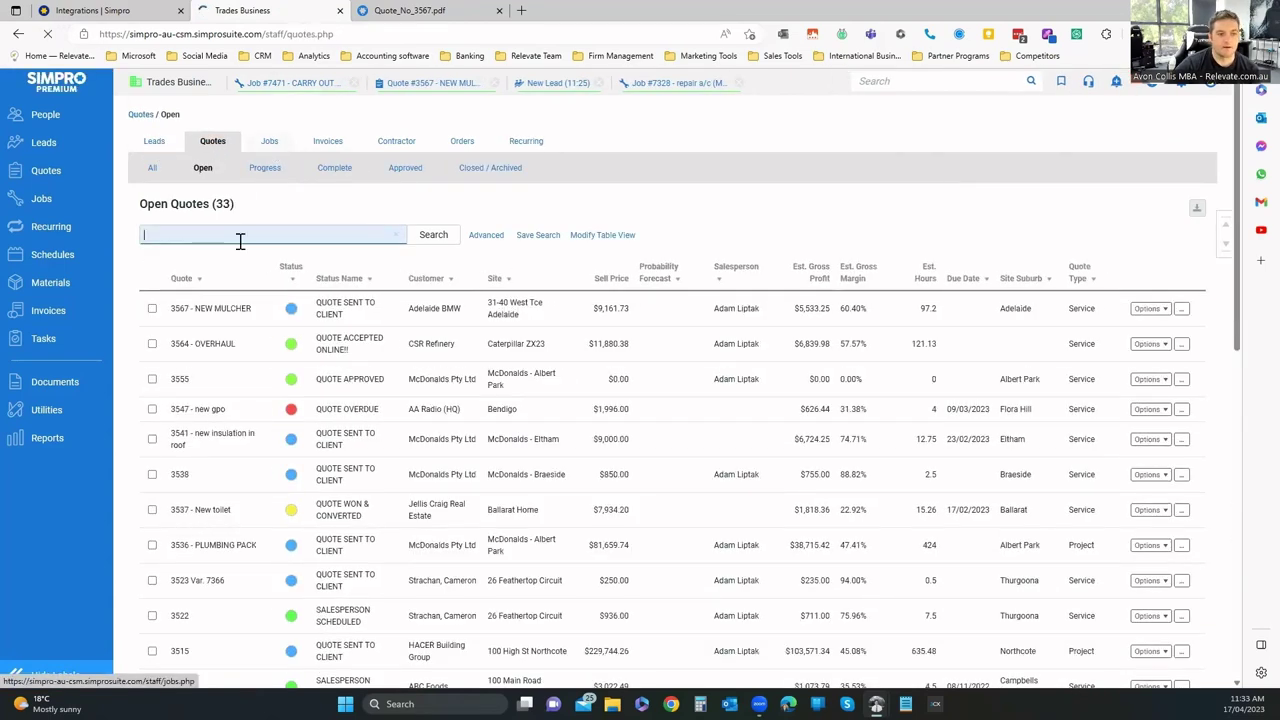
pyautogui.click(267, 143)
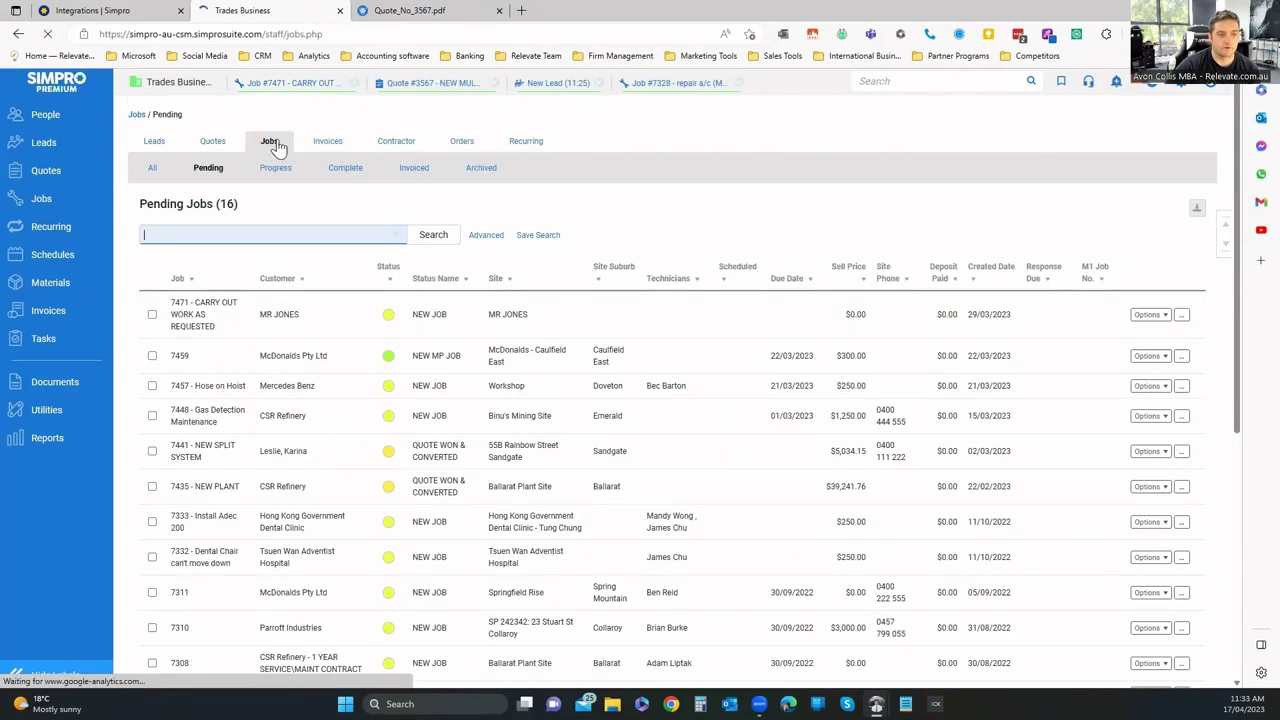
# Open the pending Hose on Hoist job, check its scheduled date and timeline filters, and display the Create Note form.
pyautogui.click(286, 317)
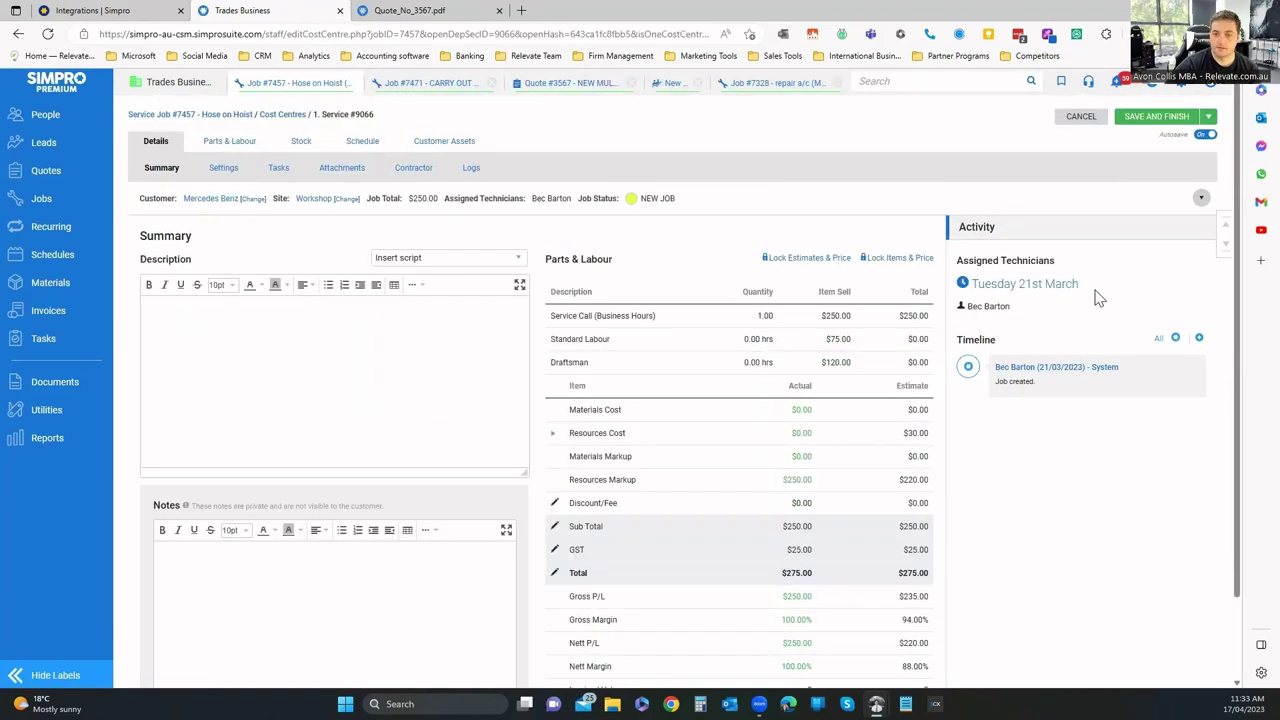
pyautogui.moveTo(1082, 286); pyautogui.dragTo(970, 287)
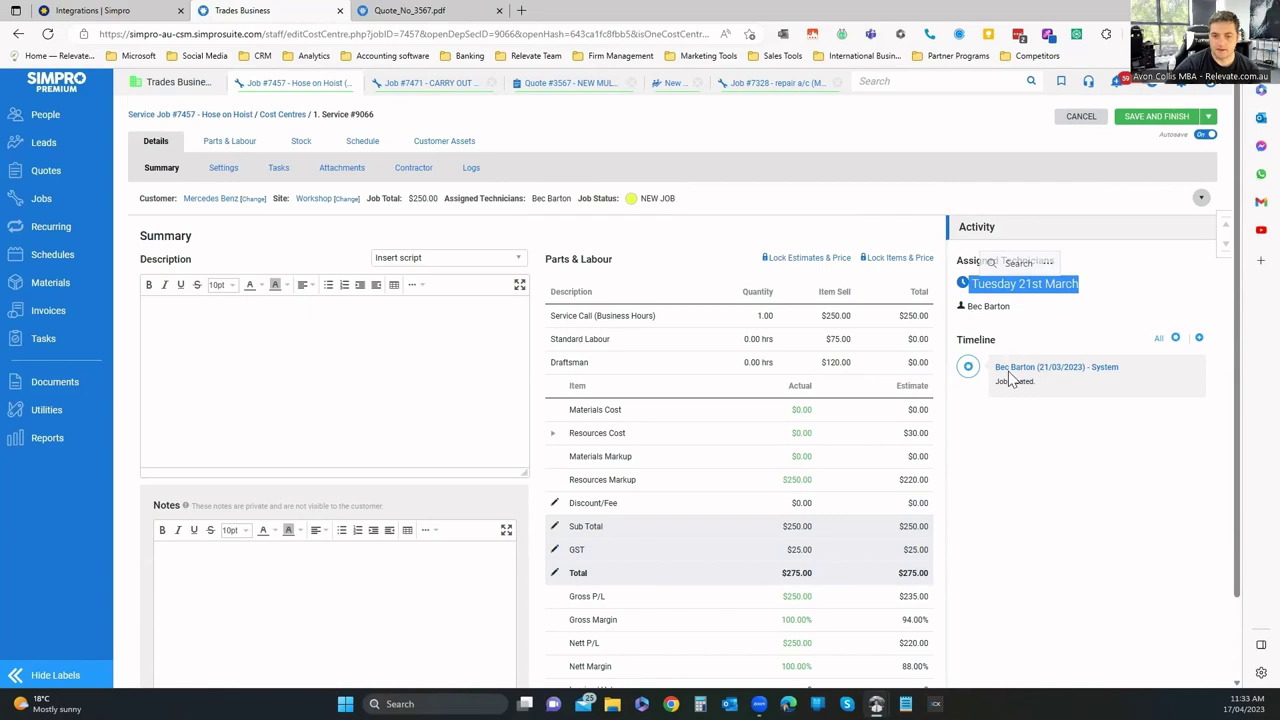
pyautogui.click(1159, 341)
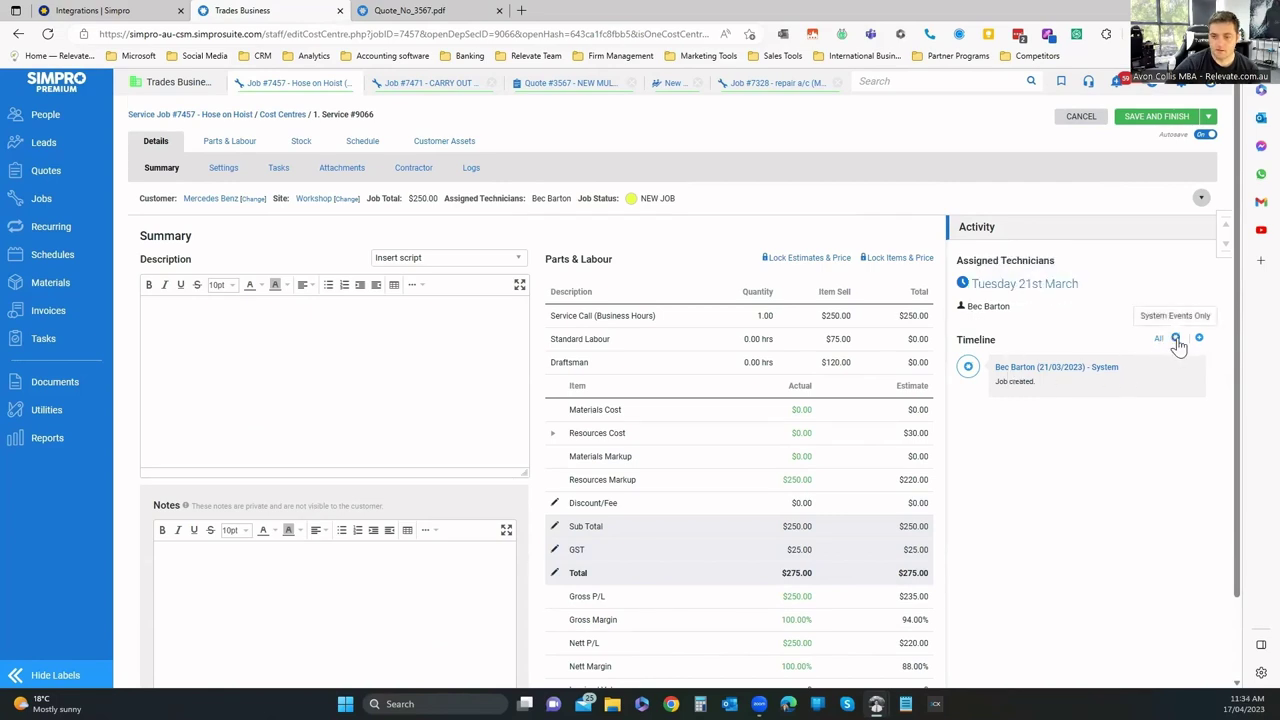
pyautogui.click(1176, 340)
# Display the recurring jobs list and start creating a new recurring job.
pyautogui.moveTo(73, 230)
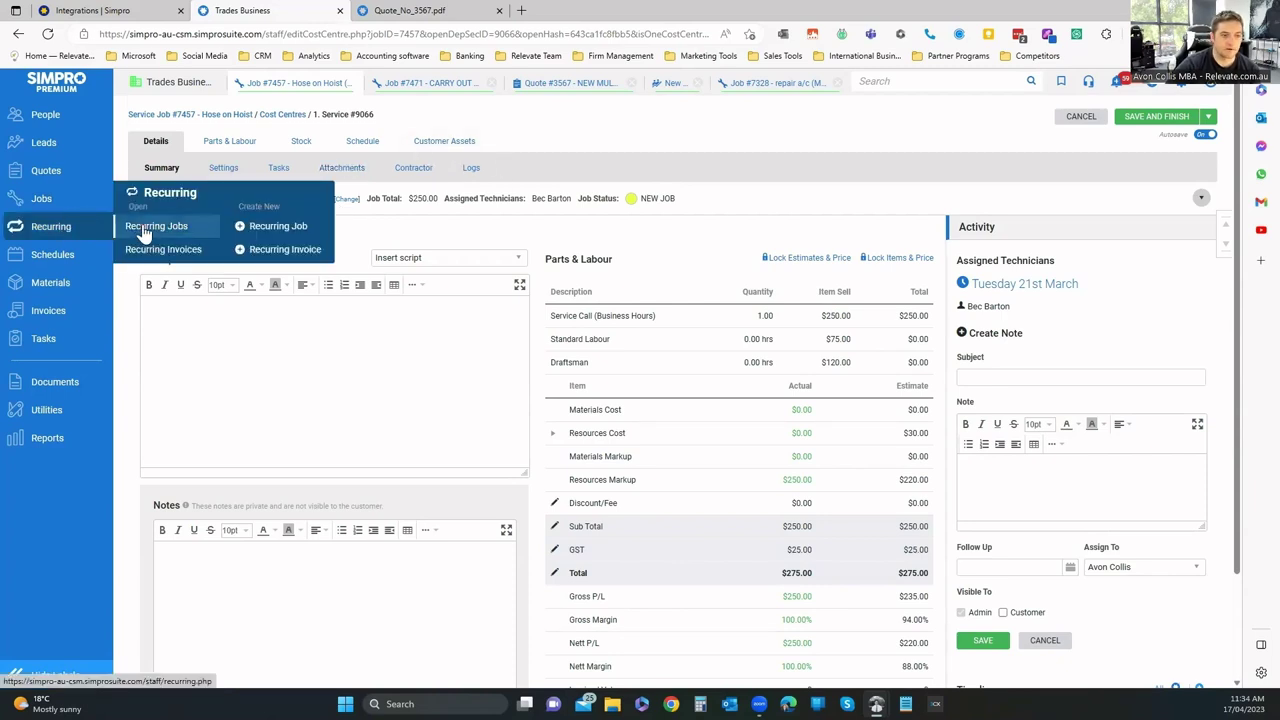
pyautogui.click(152, 228)
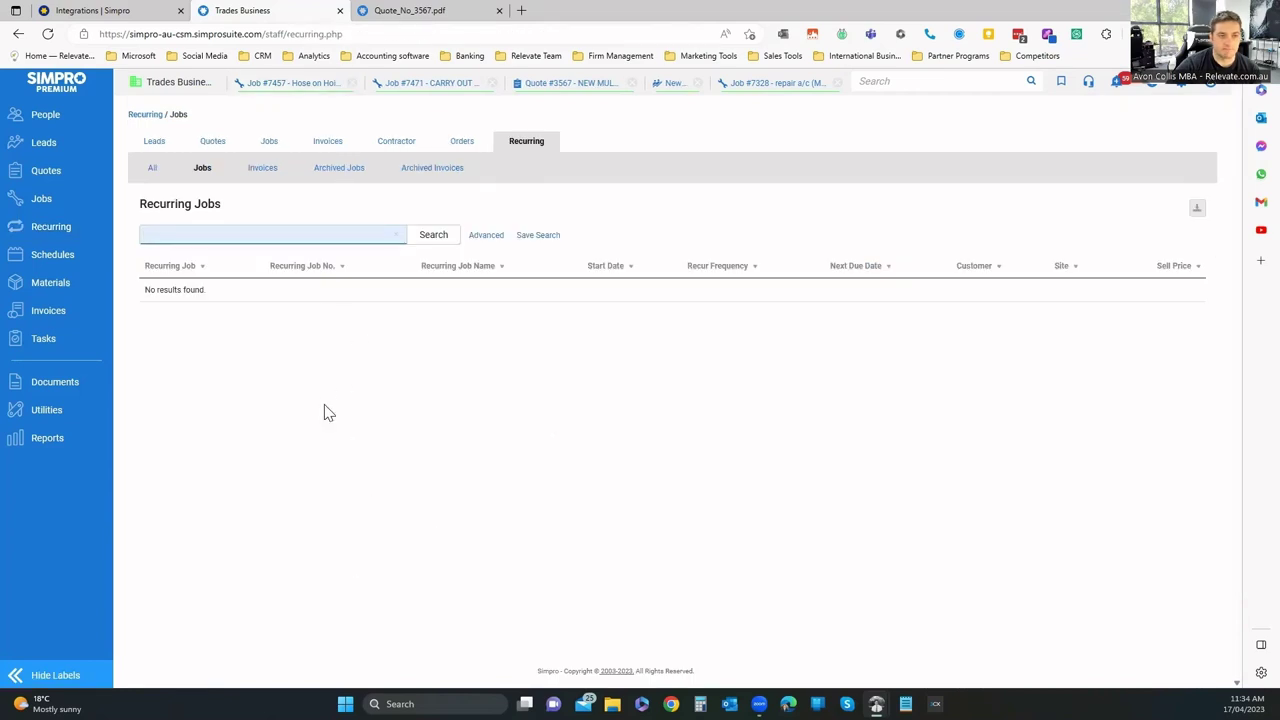
pyautogui.click(54, 228)
pyautogui.moveTo(62, 232)
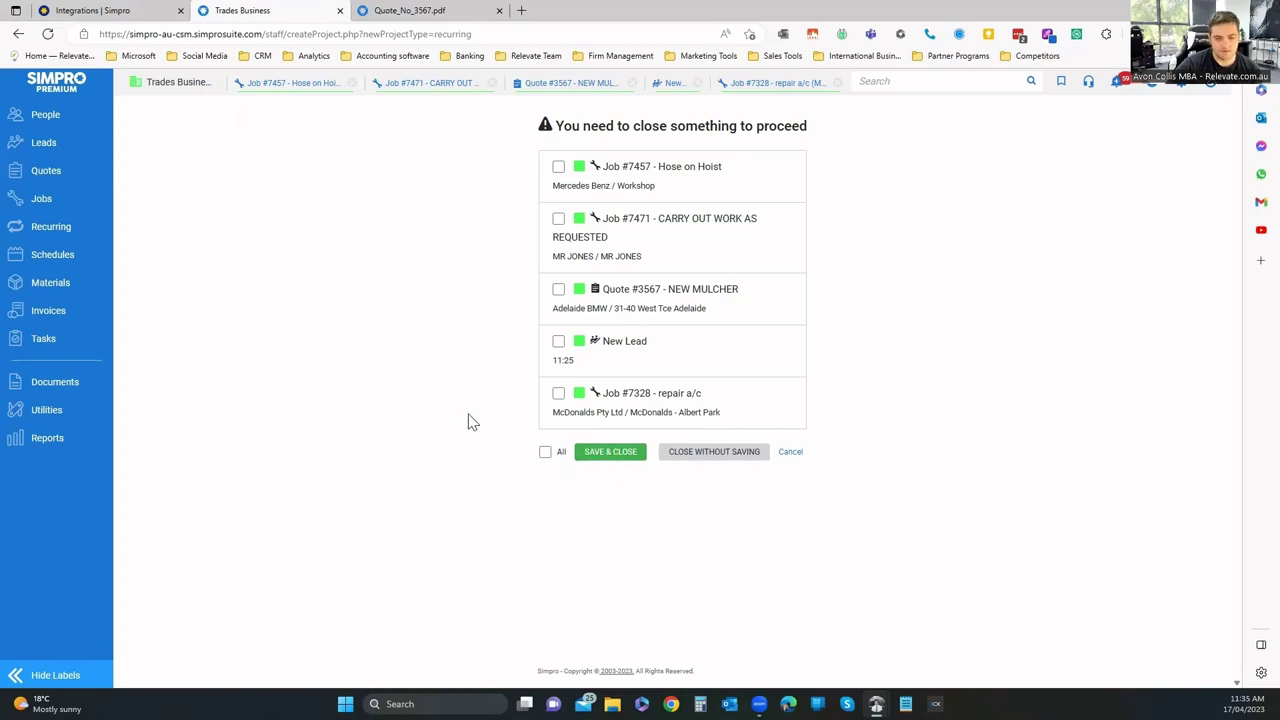
# Switch between the open Hose on Hoist job and the NEW MULCHER quote.
pyautogui.click(274, 84)
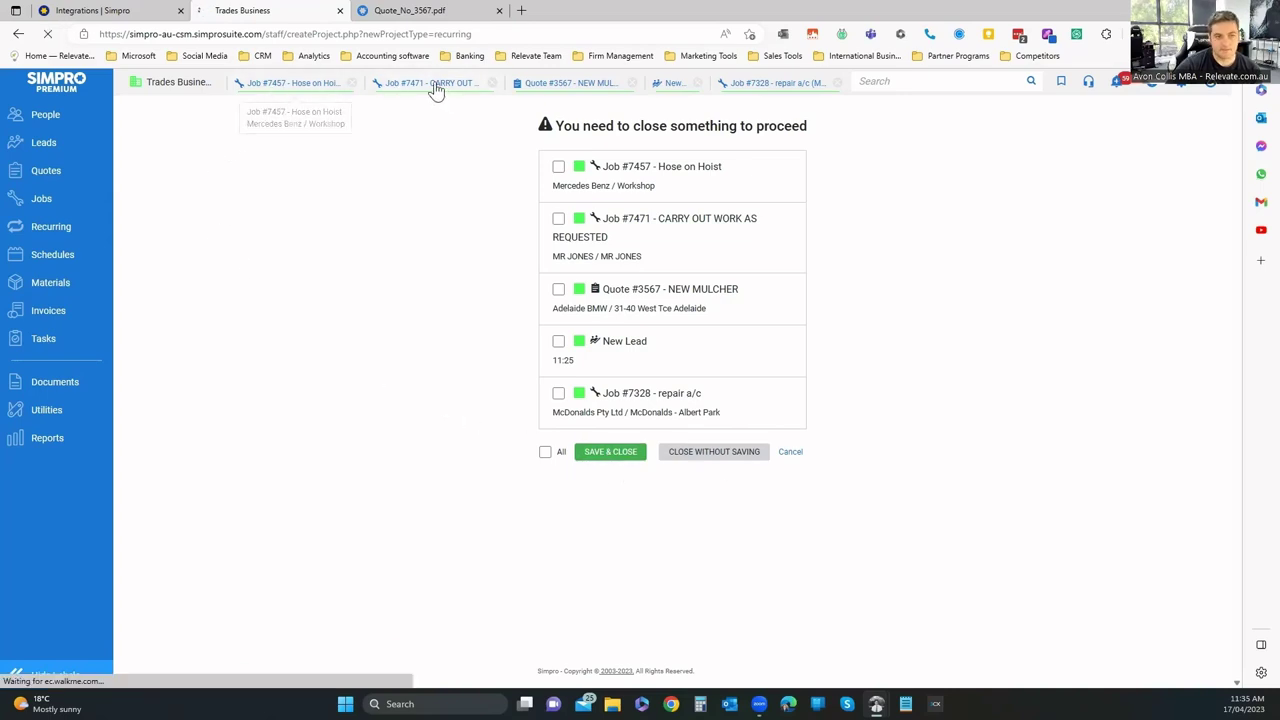
pyautogui.click(557, 84)
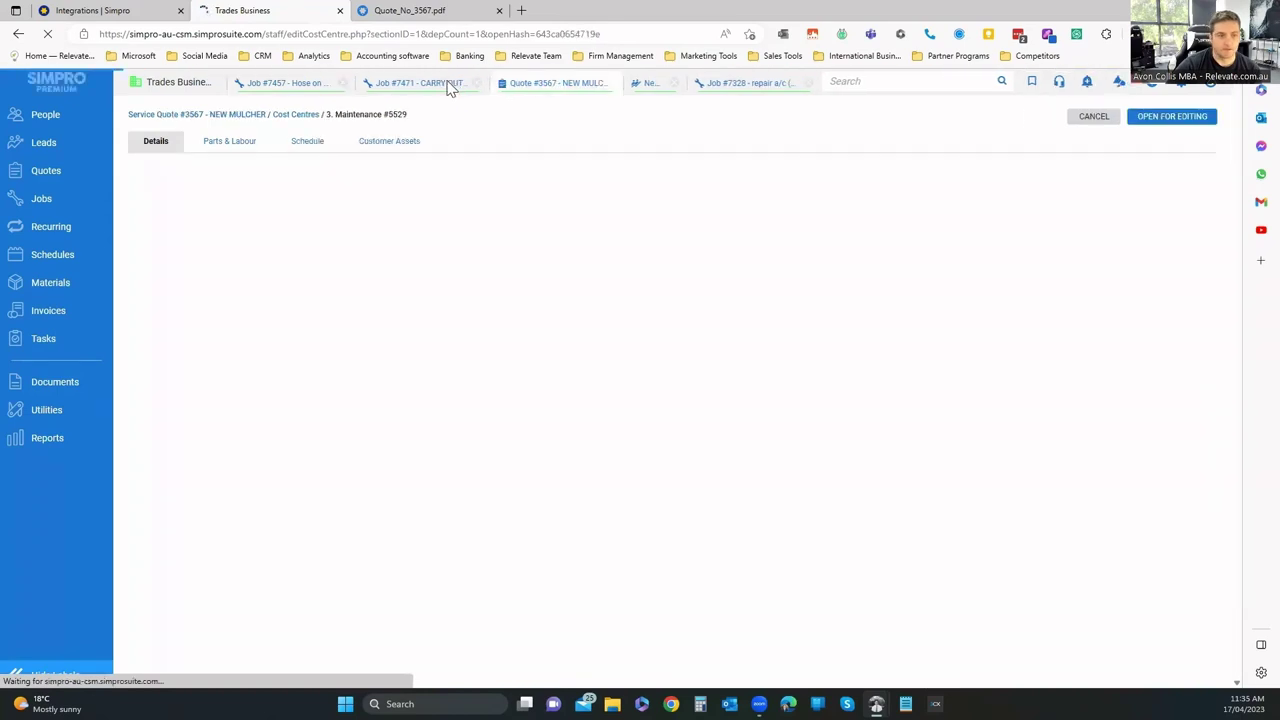
pyautogui.click(432, 88)
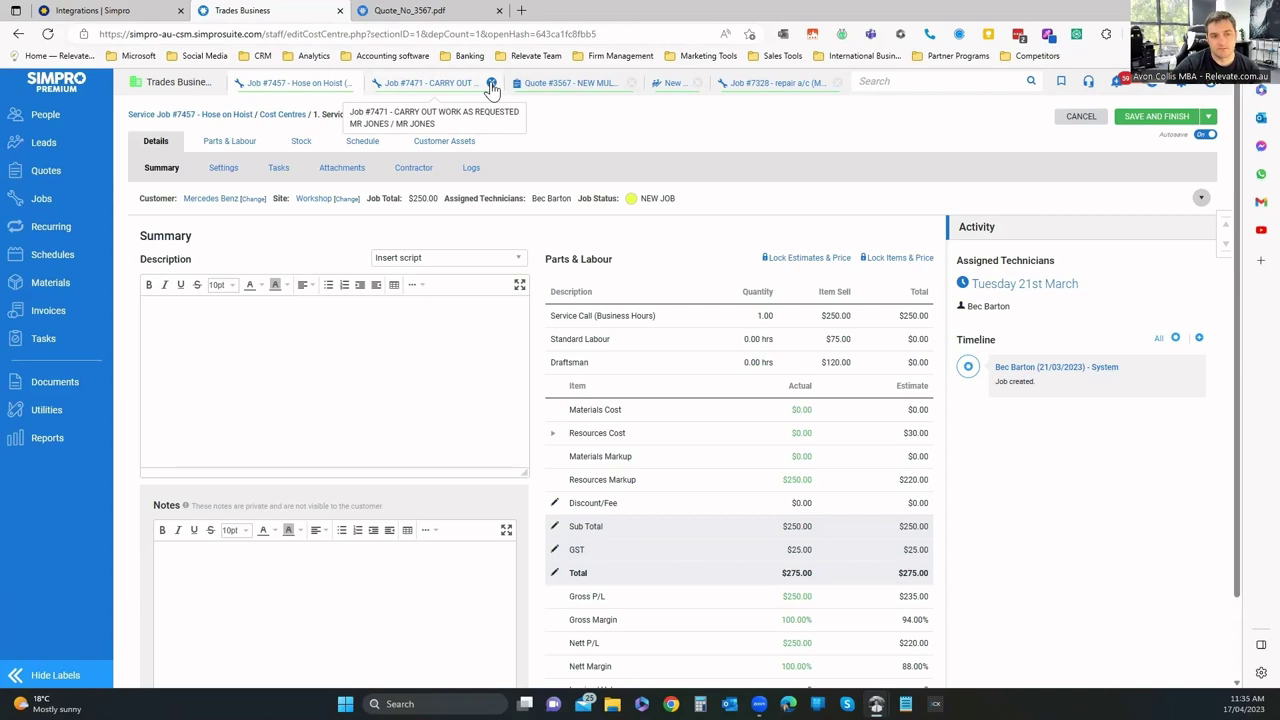
# Close the CARRY OUT WORK AS REQUESTED job, the NEW MULCHER quote and the New Lead, and open a new recurring job form.
pyautogui.click(491, 84)
pyautogui.click(652, 196)
pyautogui.click(652, 196)
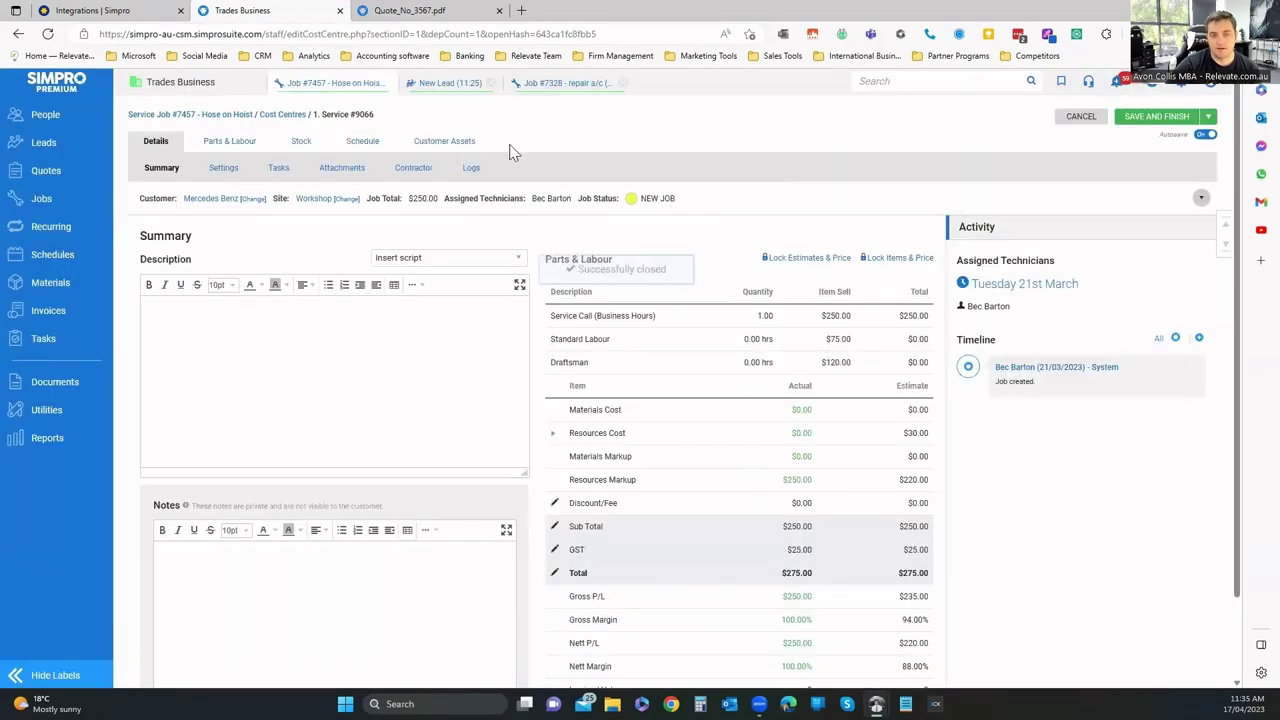
pyautogui.click(491, 83)
pyautogui.press('Return')
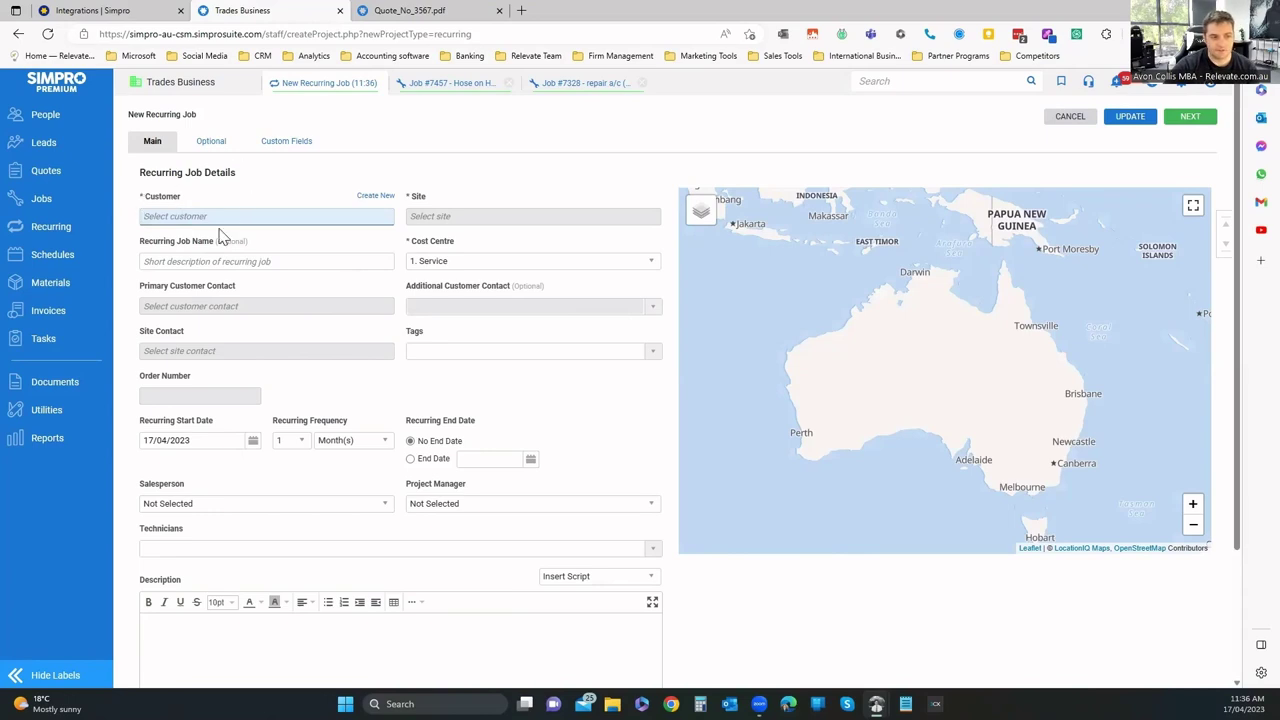
# Look over the start date, frequency and end date settings on the new recurring job form.
pyautogui.scroll(-1, 277, 398)
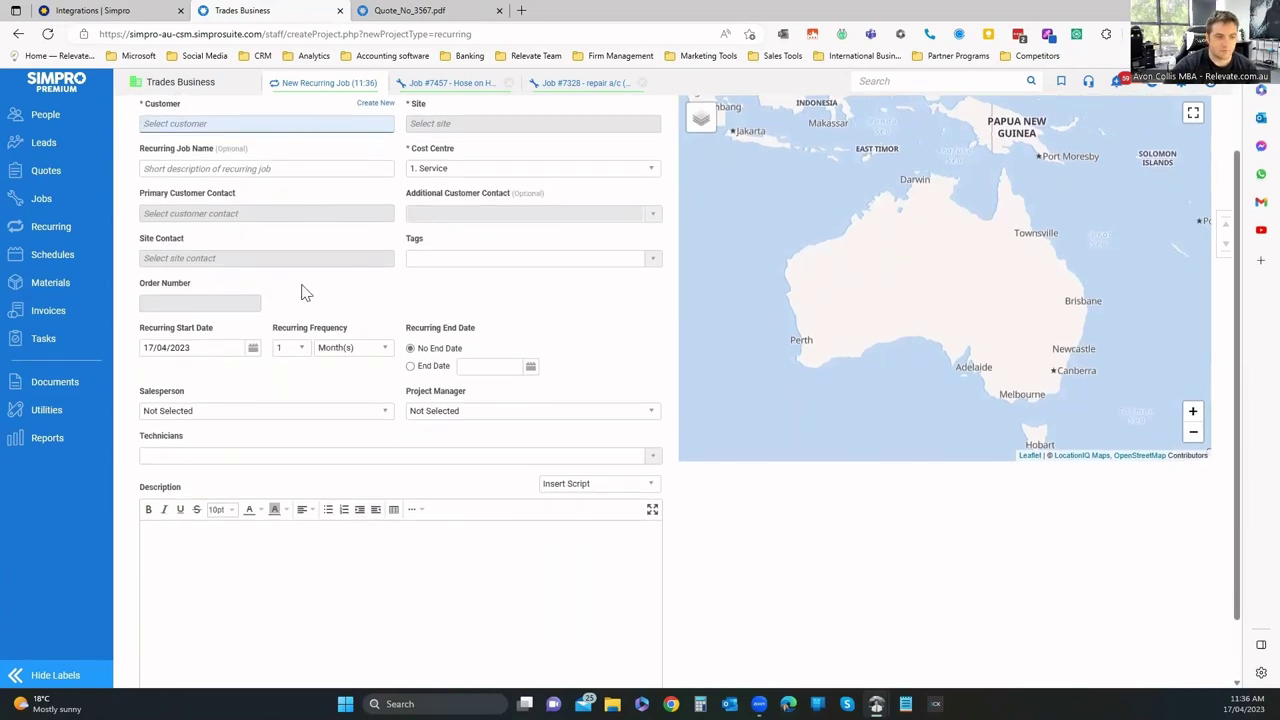
pyautogui.moveTo(160, 327); pyautogui.dragTo(343, 380)
pyautogui.click(300, 357)
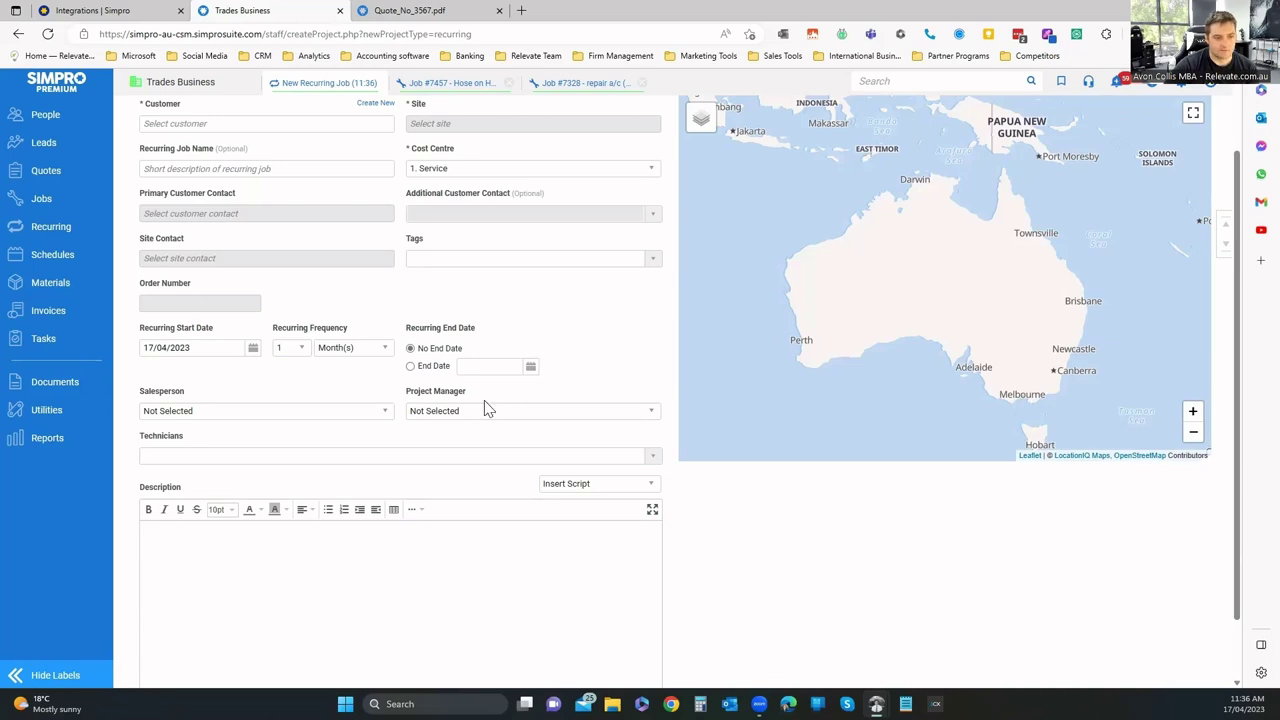
# Look over the new recurring job form's remaining main fields, its optional settings including the labour fit time choices, and its custom fields.
pyautogui.scroll(-1, 370, 372)
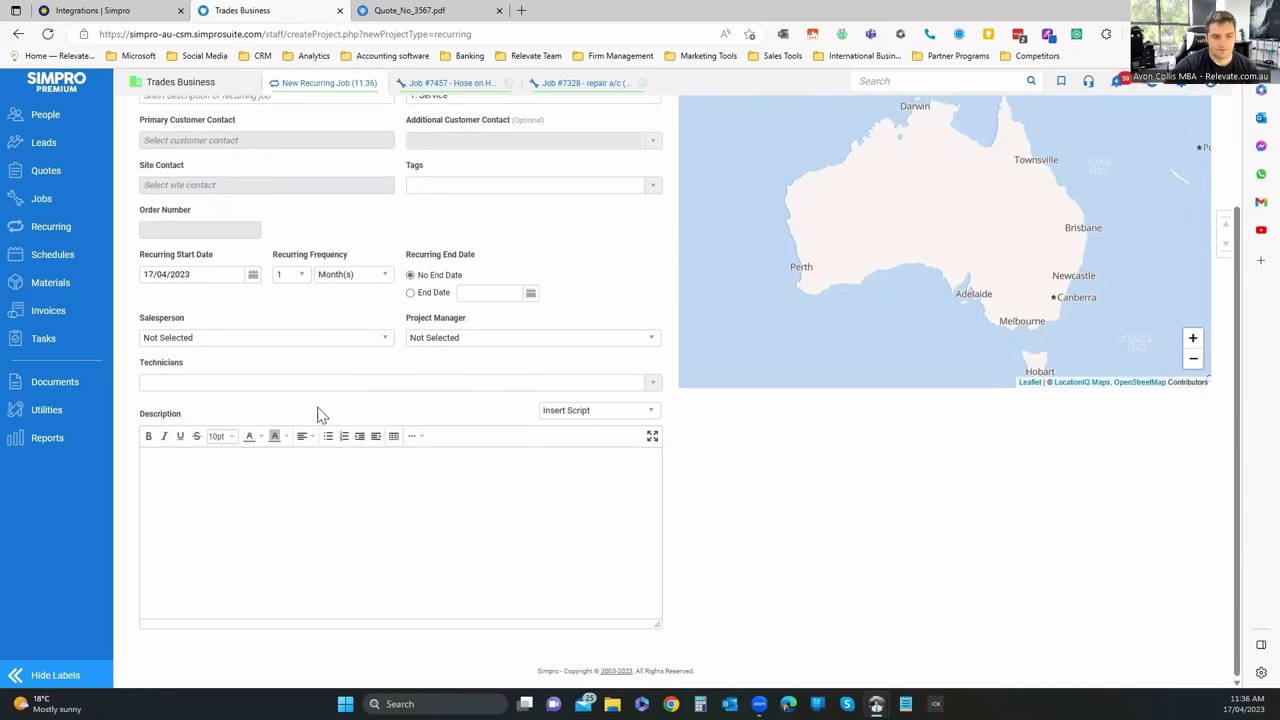
pyautogui.scroll(5, 453, 461)
pyautogui.click(214, 143)
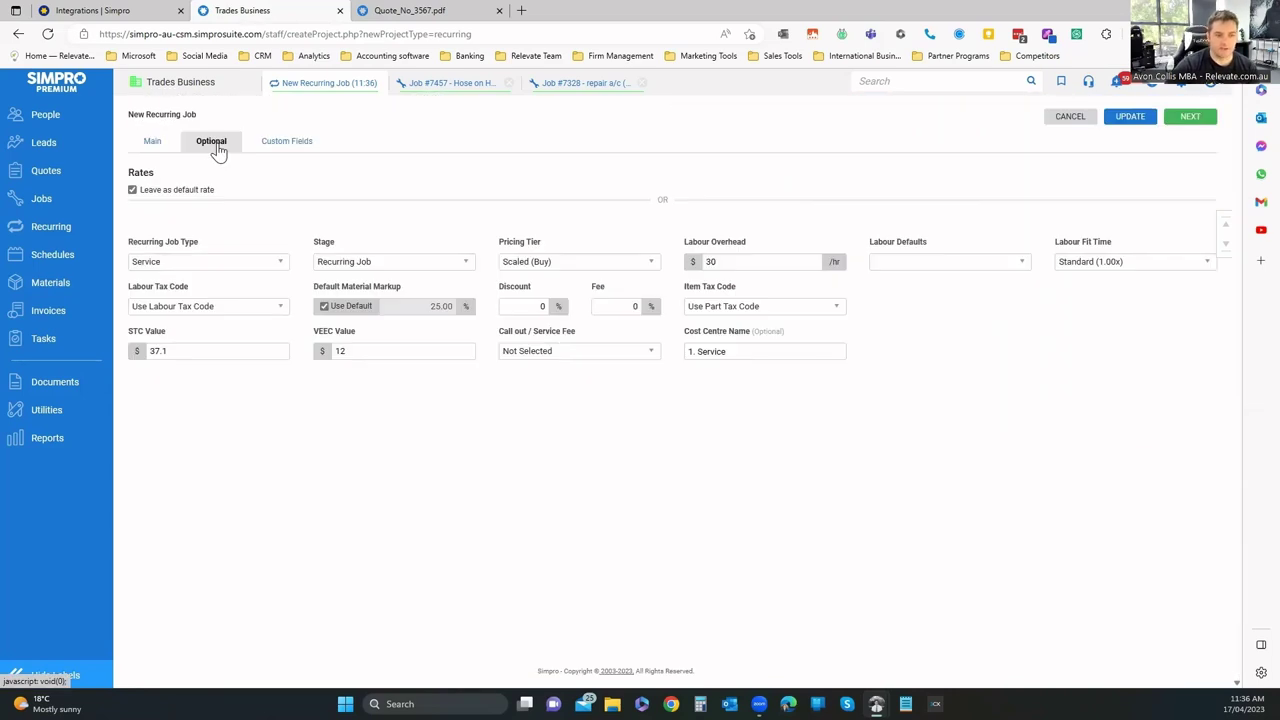
pyautogui.click(1107, 261)
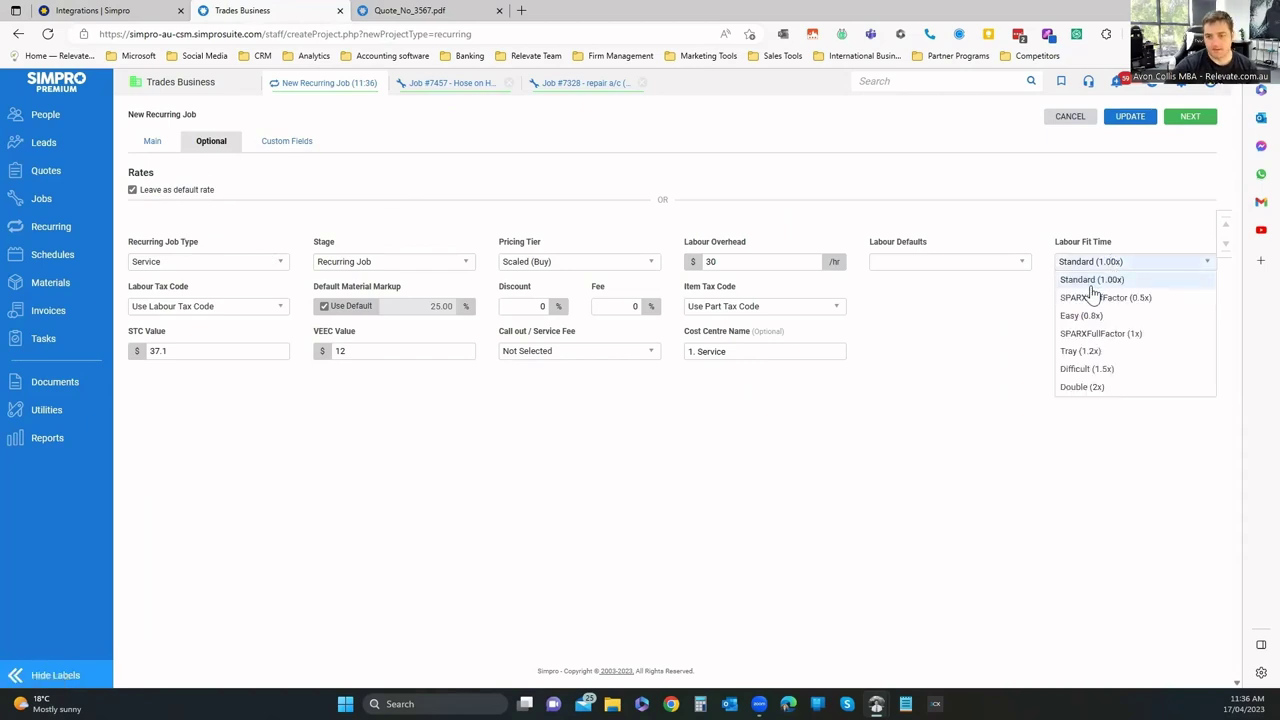
pyautogui.click(1043, 335)
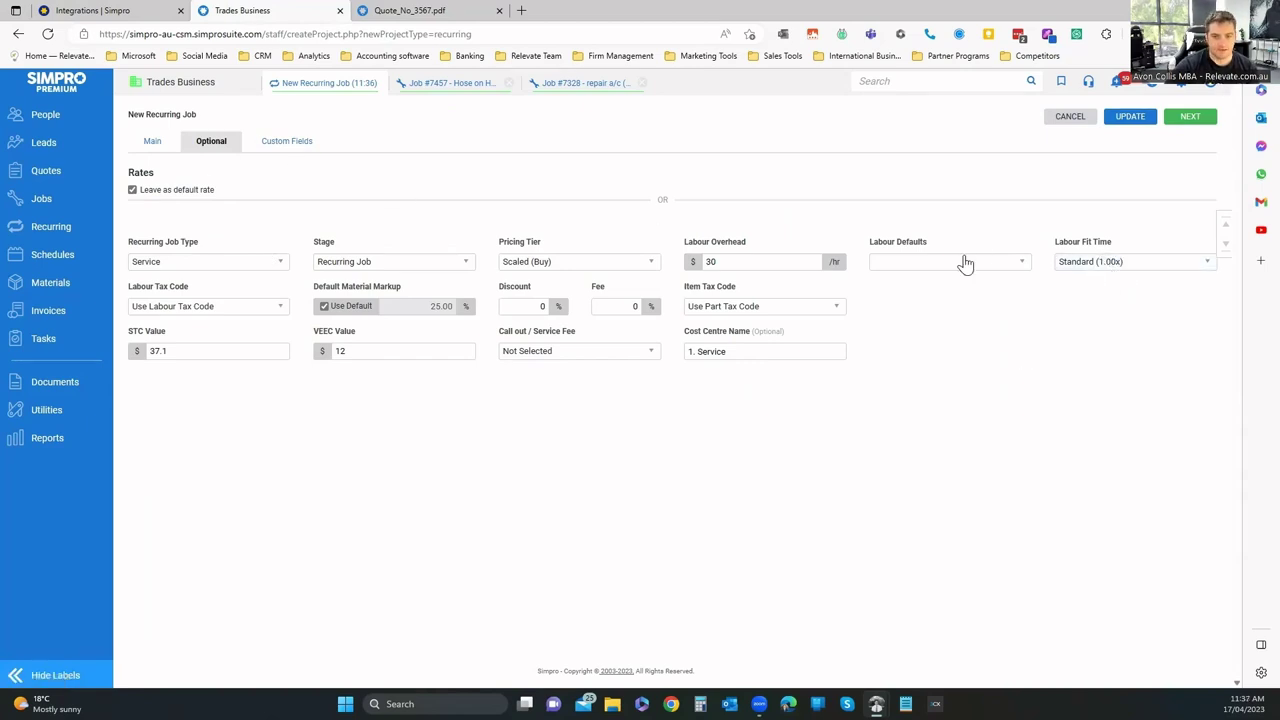
pyautogui.click(287, 141)
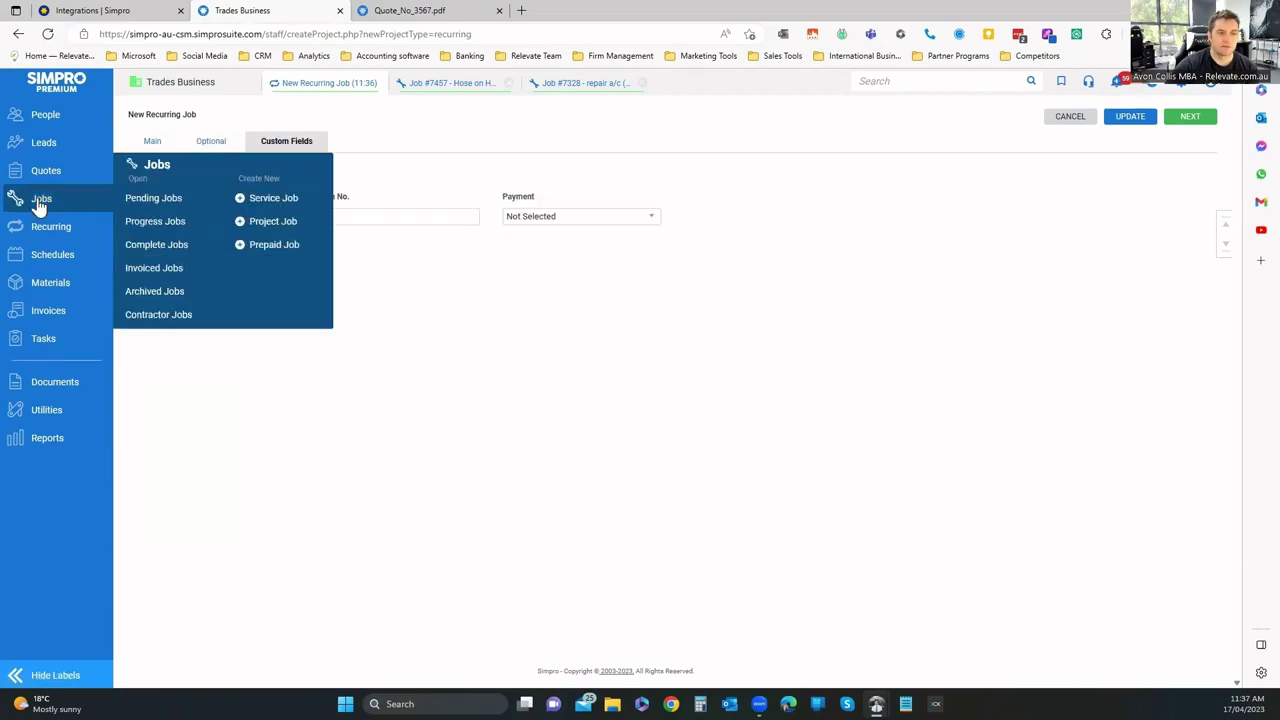
# Open the Back to base monitoring invoice from the recurring invoices list and read through its summary description.
pyautogui.moveTo(45, 232)
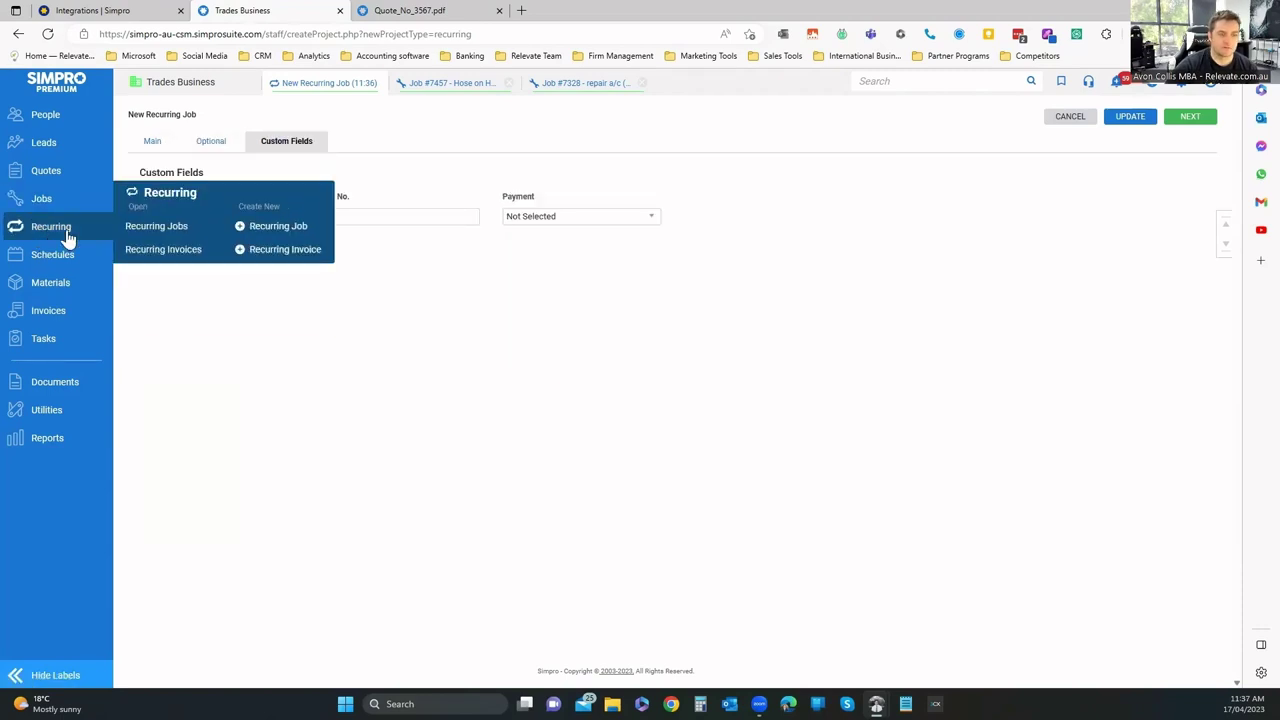
pyautogui.click(166, 254)
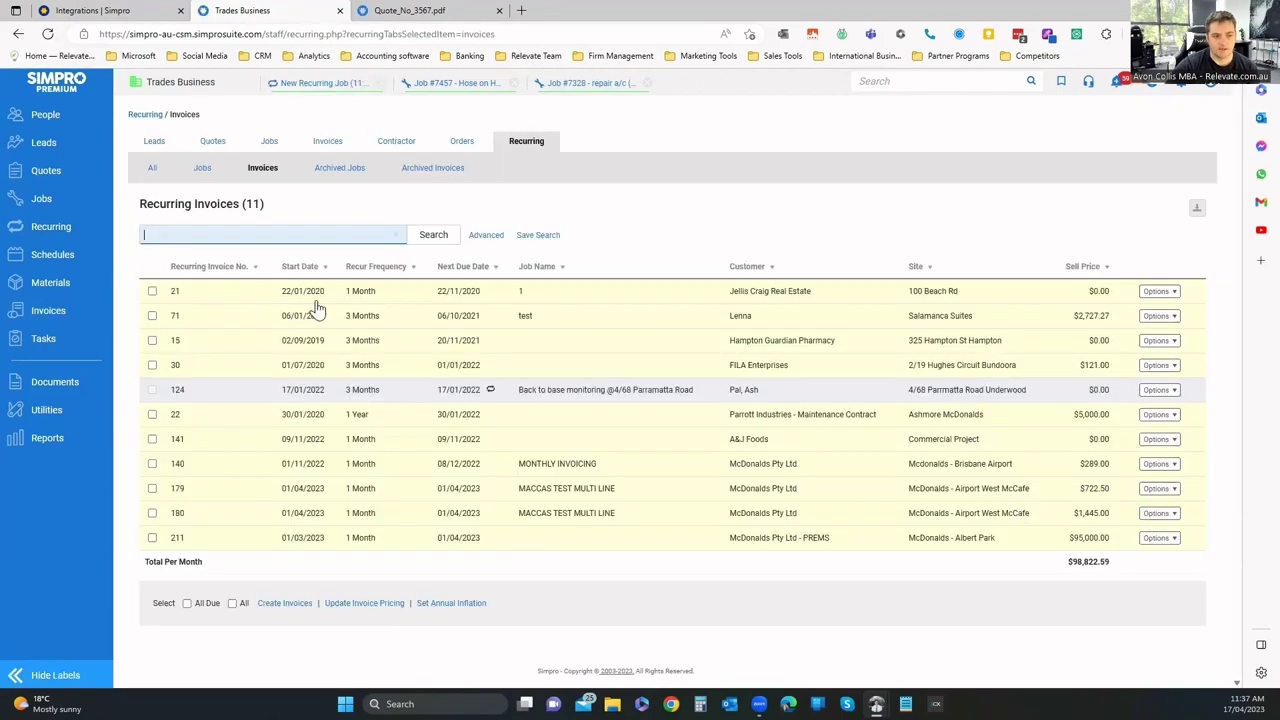
pyautogui.click(300, 390)
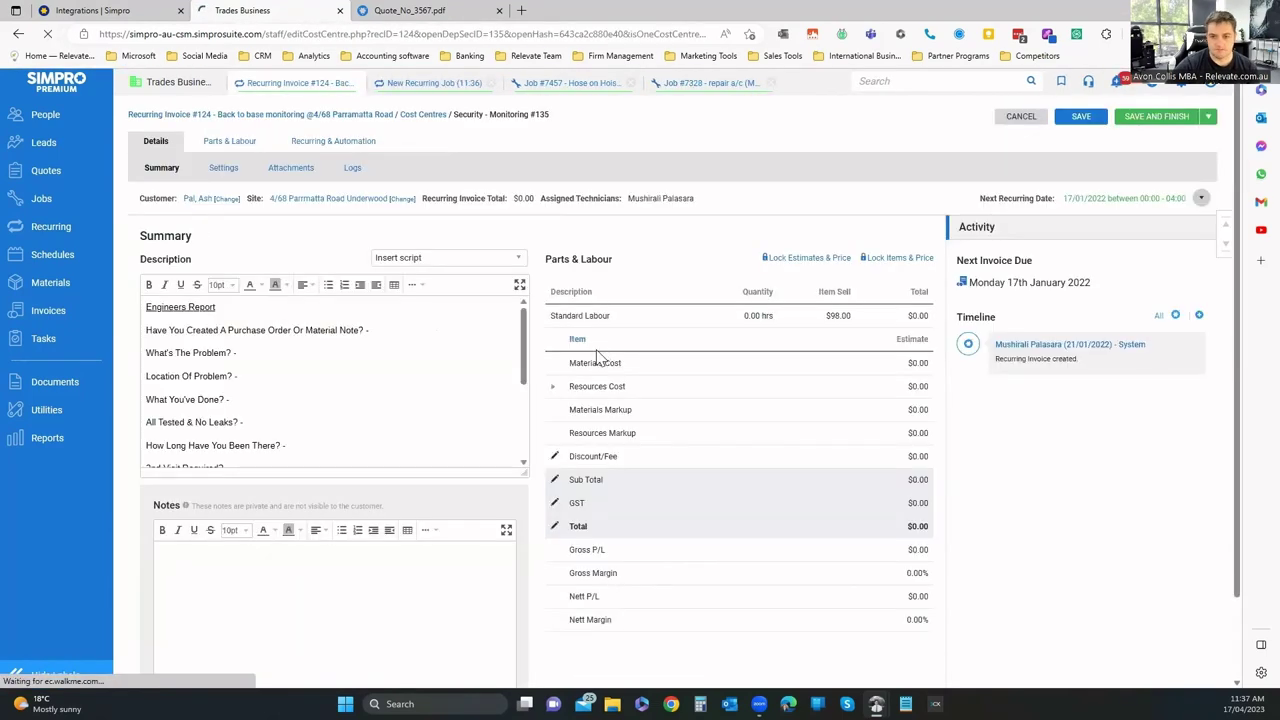
pyautogui.scroll(-1, 329, 328)
pyautogui.scroll(1, 186, 315)
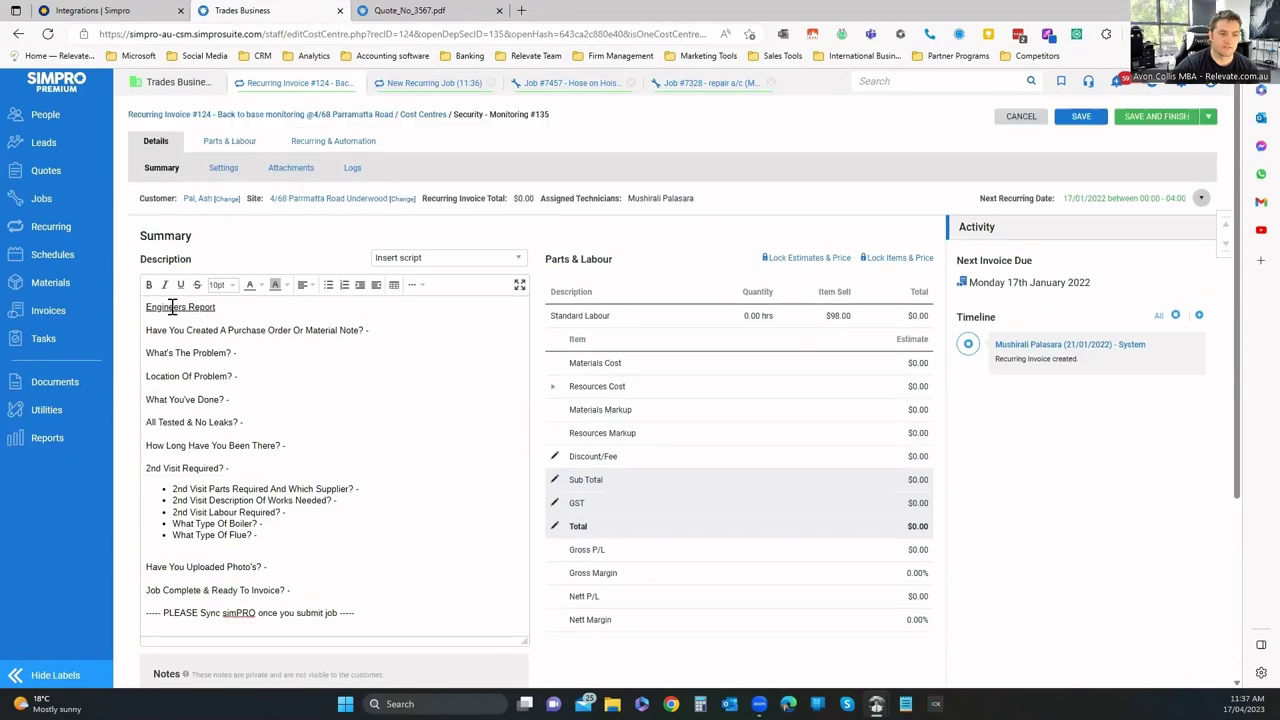
pyautogui.scroll(-3, 236, 360)
pyautogui.scroll(2, 315, 470)
pyautogui.scroll(1, 742, 391)
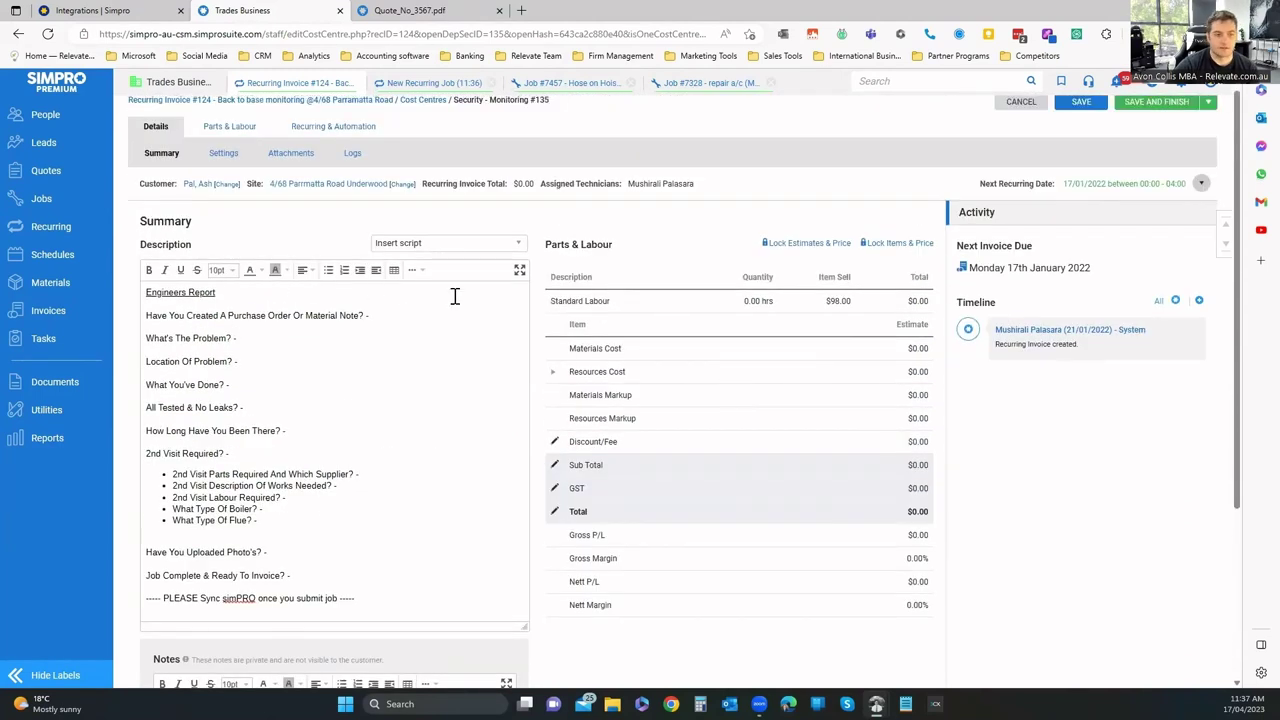
# Review the recurring invoice's billable parts and labour and its recurrence and automation settings, and open a new recurring invoice form.
pyautogui.click(224, 130)
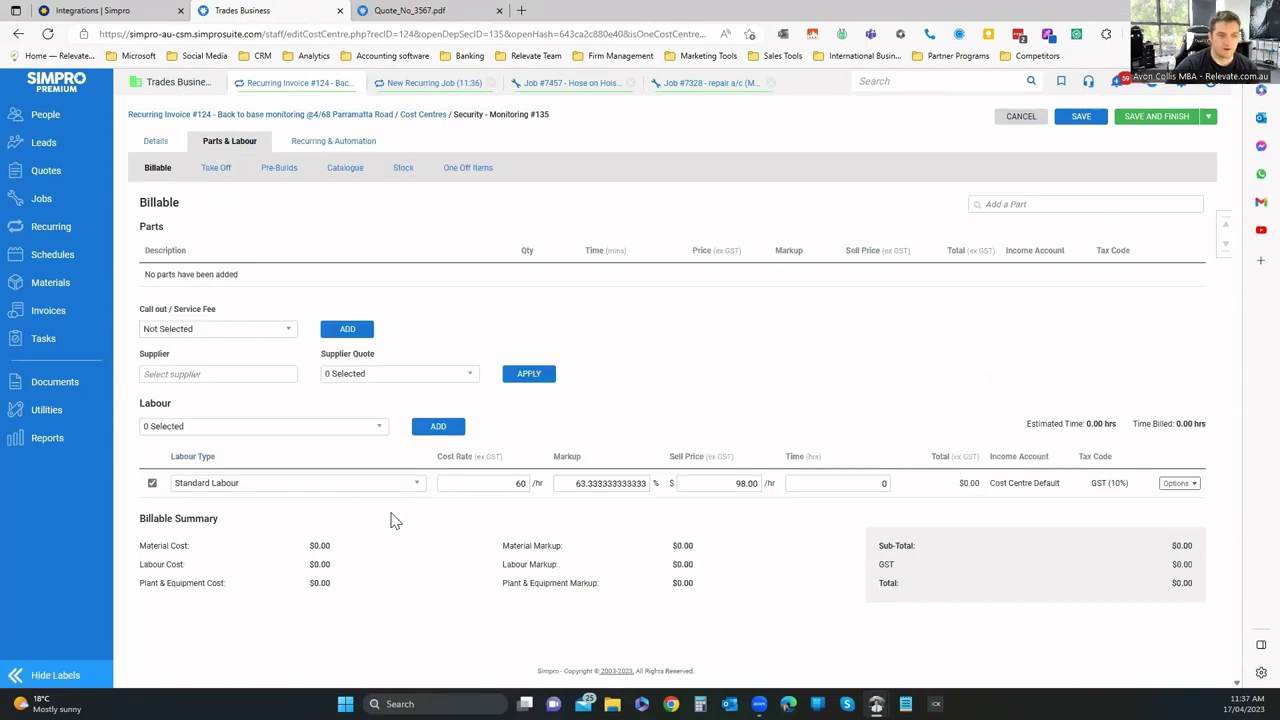
pyautogui.click(336, 142)
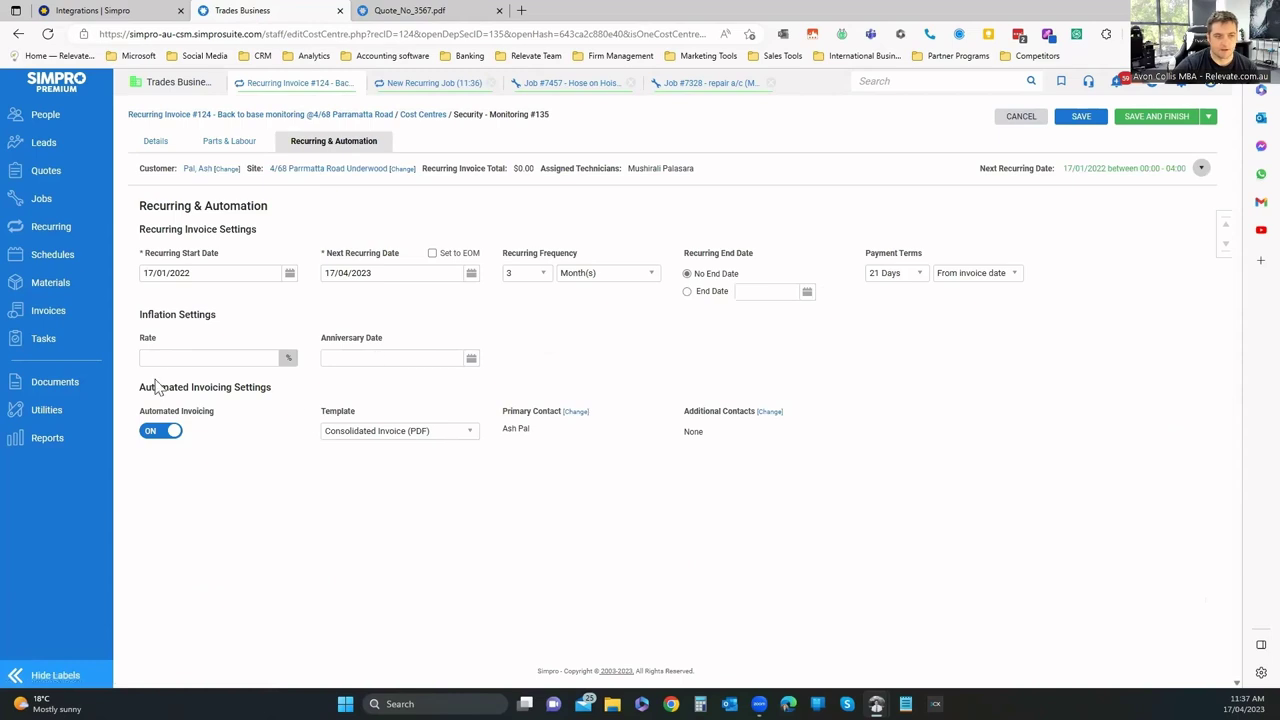
pyautogui.click(215, 142)
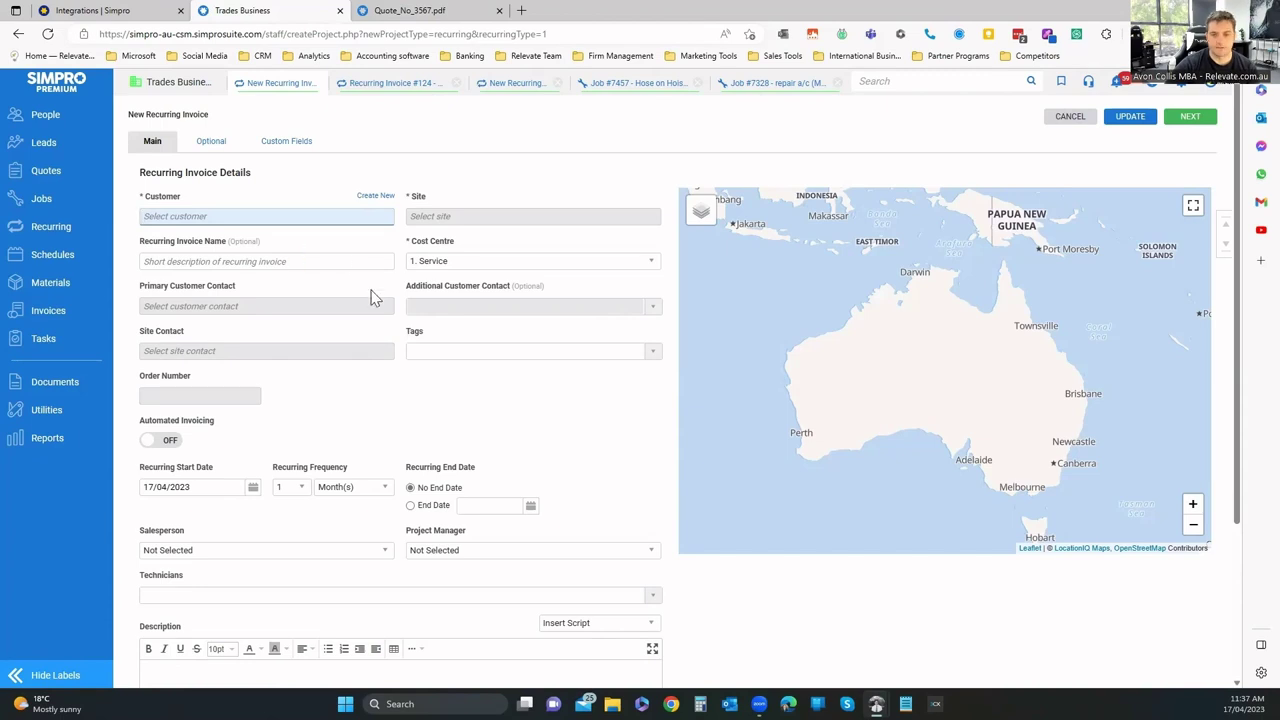
# Display the day view of the schedule and look over the technicians' bookings.
pyautogui.moveTo(40, 207)
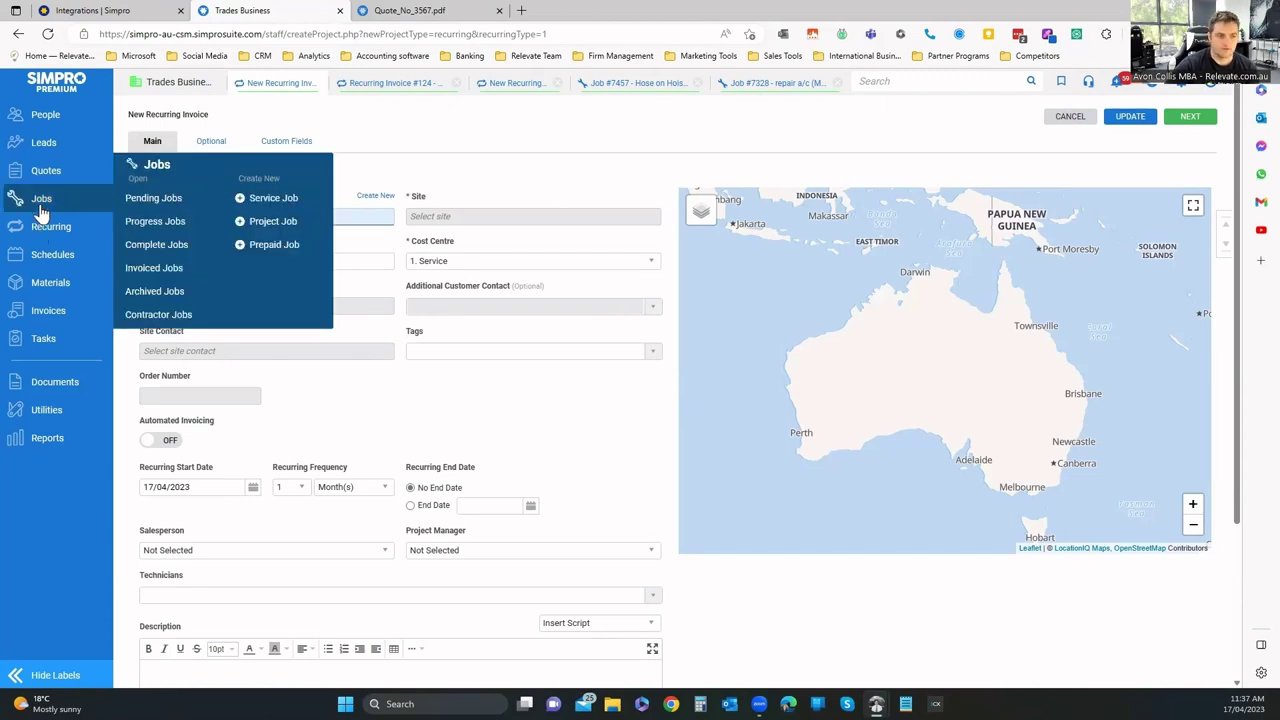
pyautogui.moveTo(78, 260)
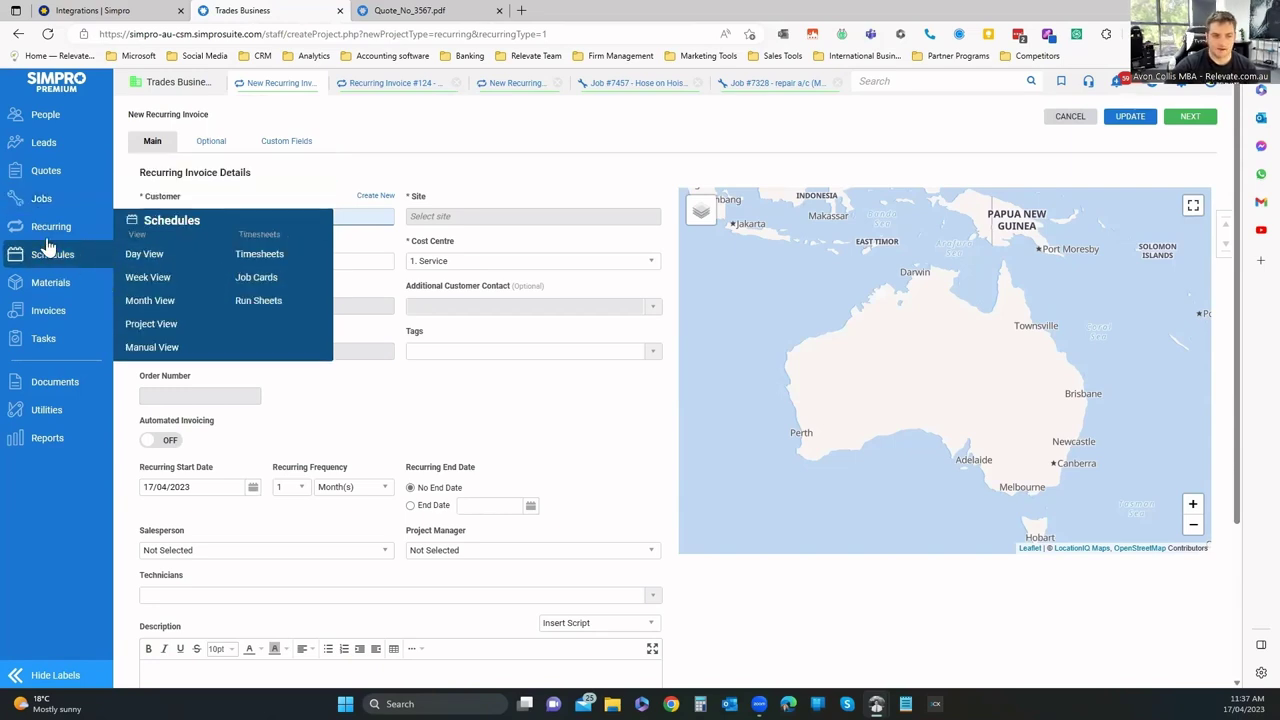
pyautogui.moveTo(51, 232)
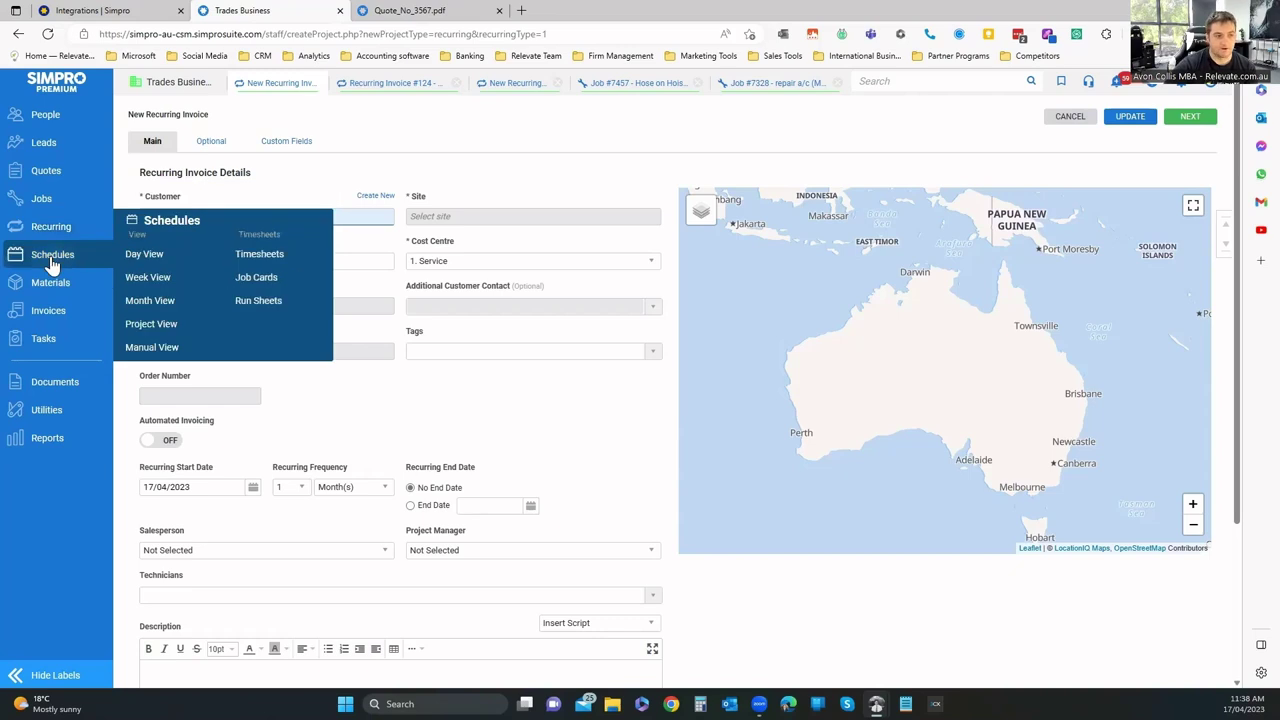
pyautogui.click(142, 255)
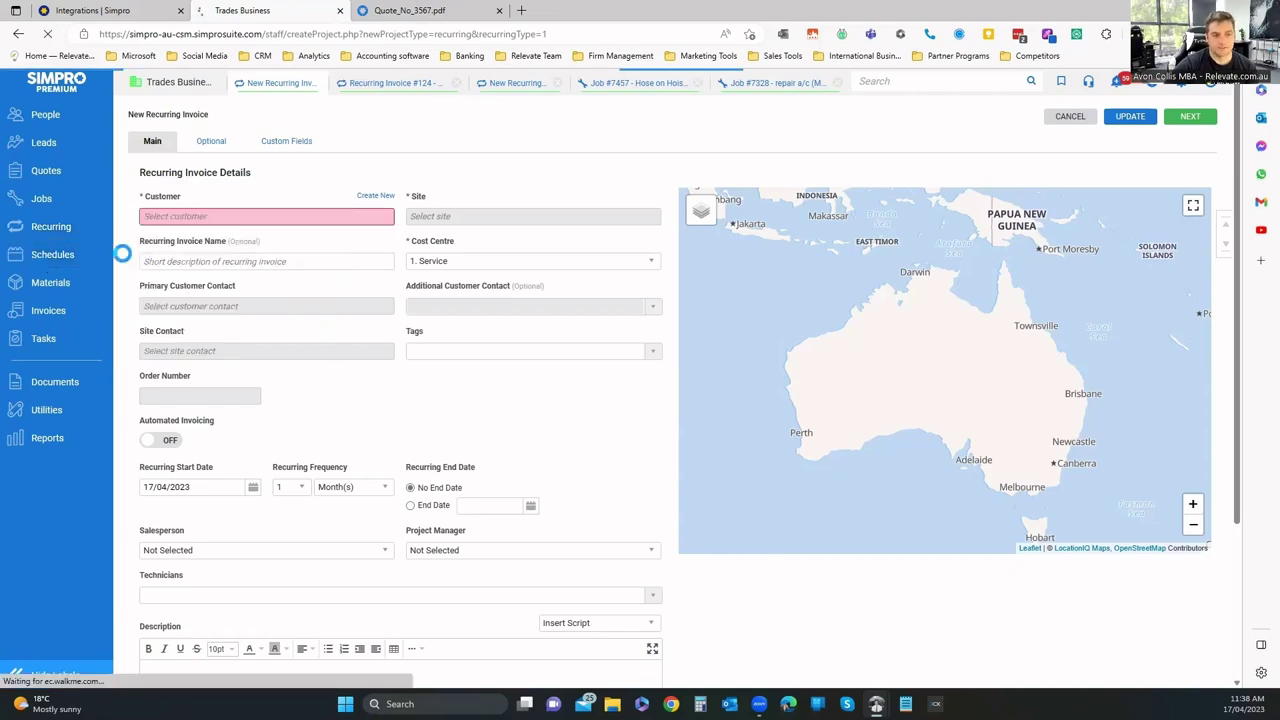
pyautogui.moveTo(740, 358)
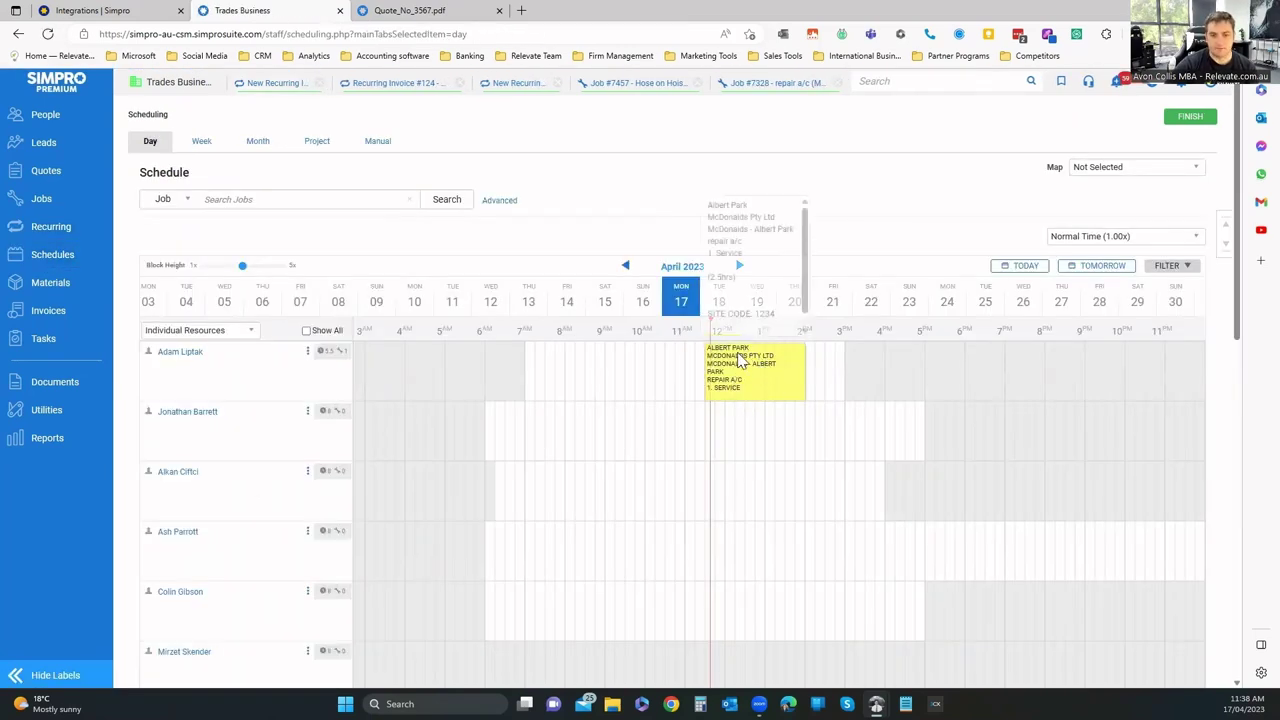
pyautogui.scroll(-1, 840, 434)
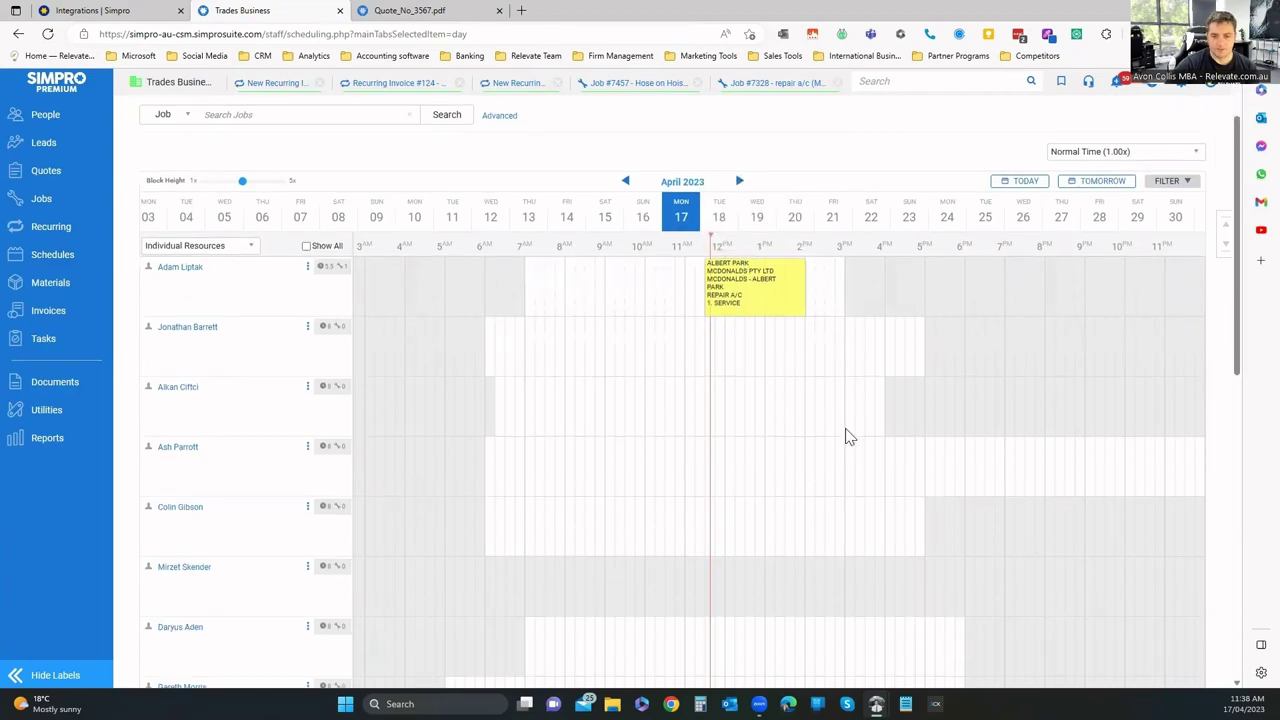
pyautogui.scroll(1, 500, 260)
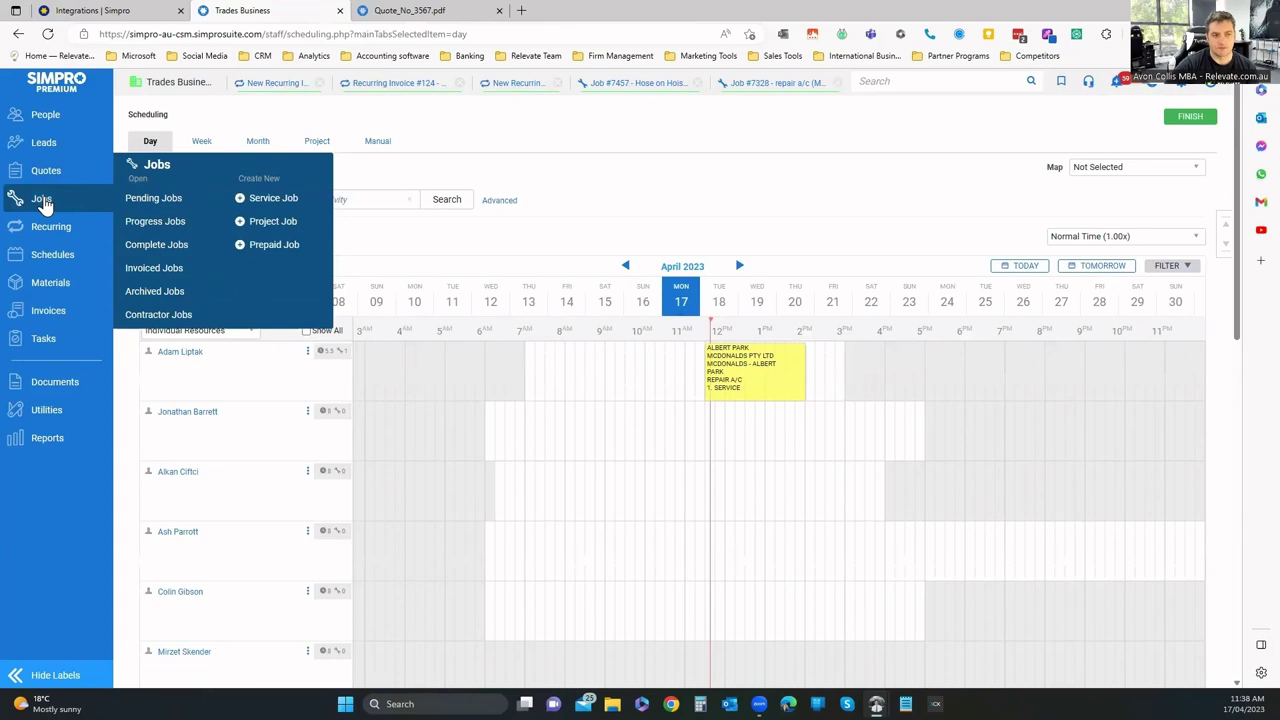
# Open the day schedule for the pending CARRY OUT WORK AS REQUESTED job and look over the available technicians.
pyautogui.click(145, 200)
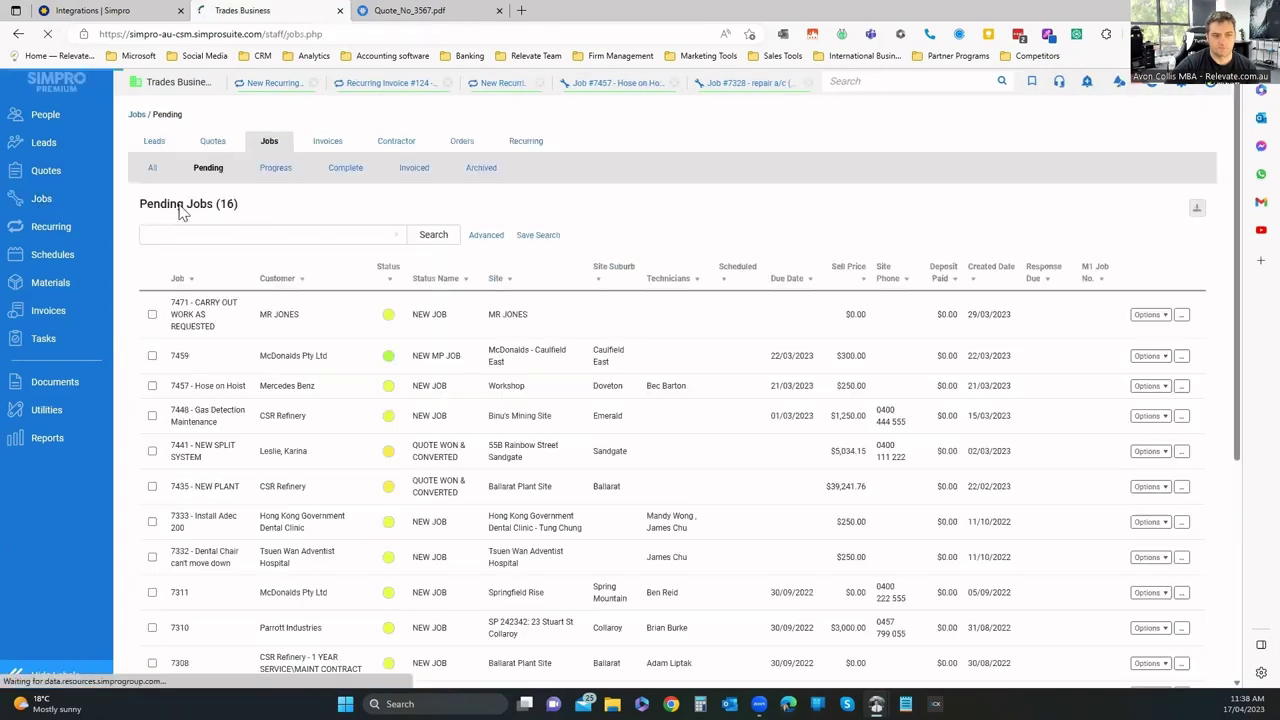
pyautogui.click(320, 316)
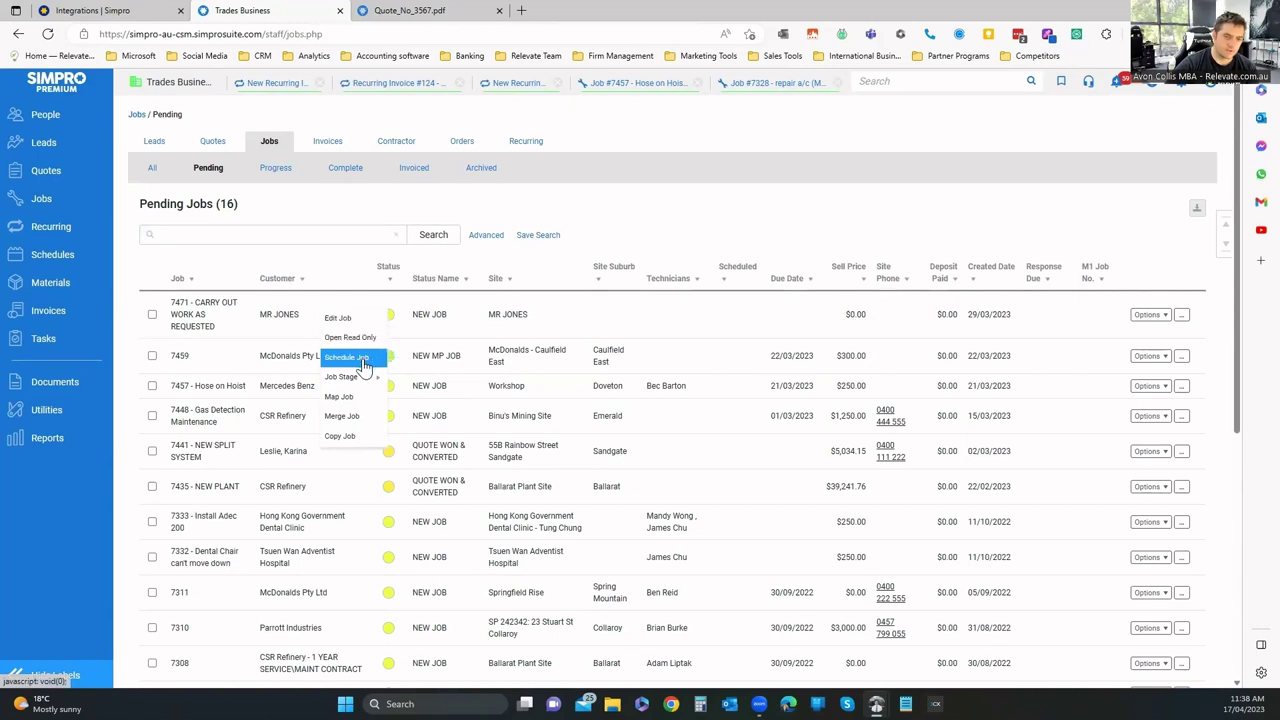
pyautogui.moveTo(358, 386)
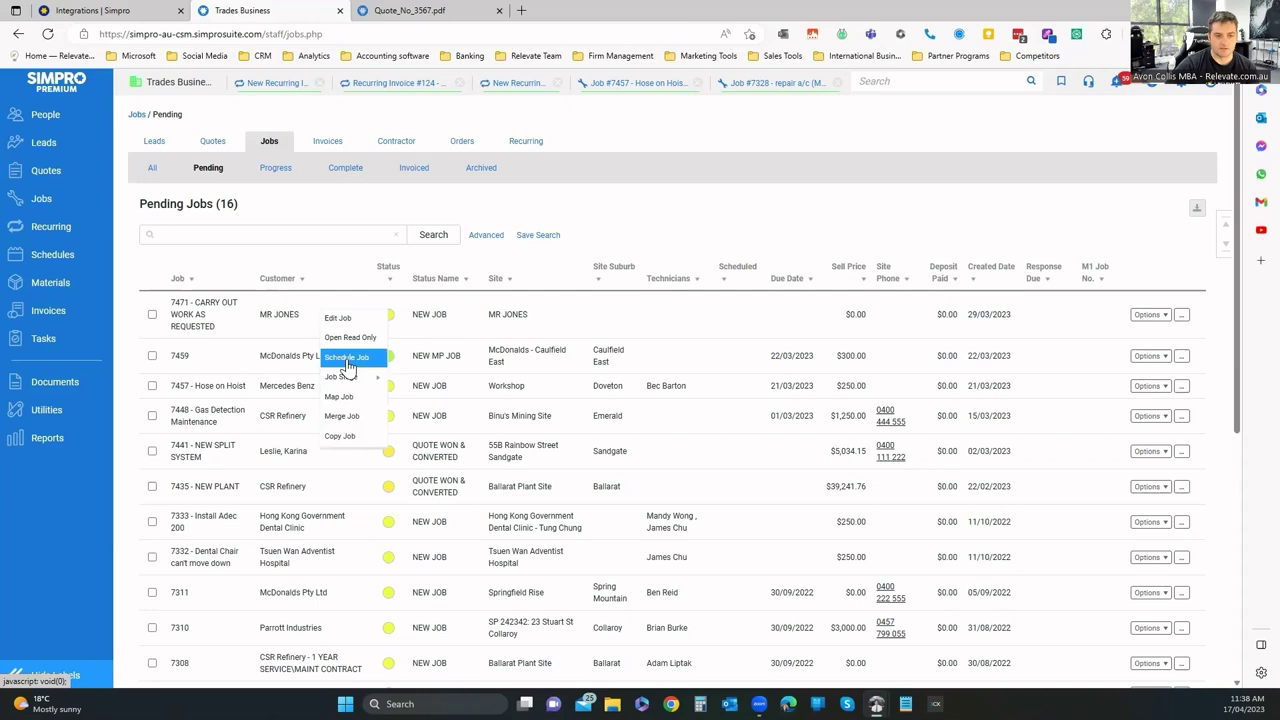
pyautogui.click(343, 367)
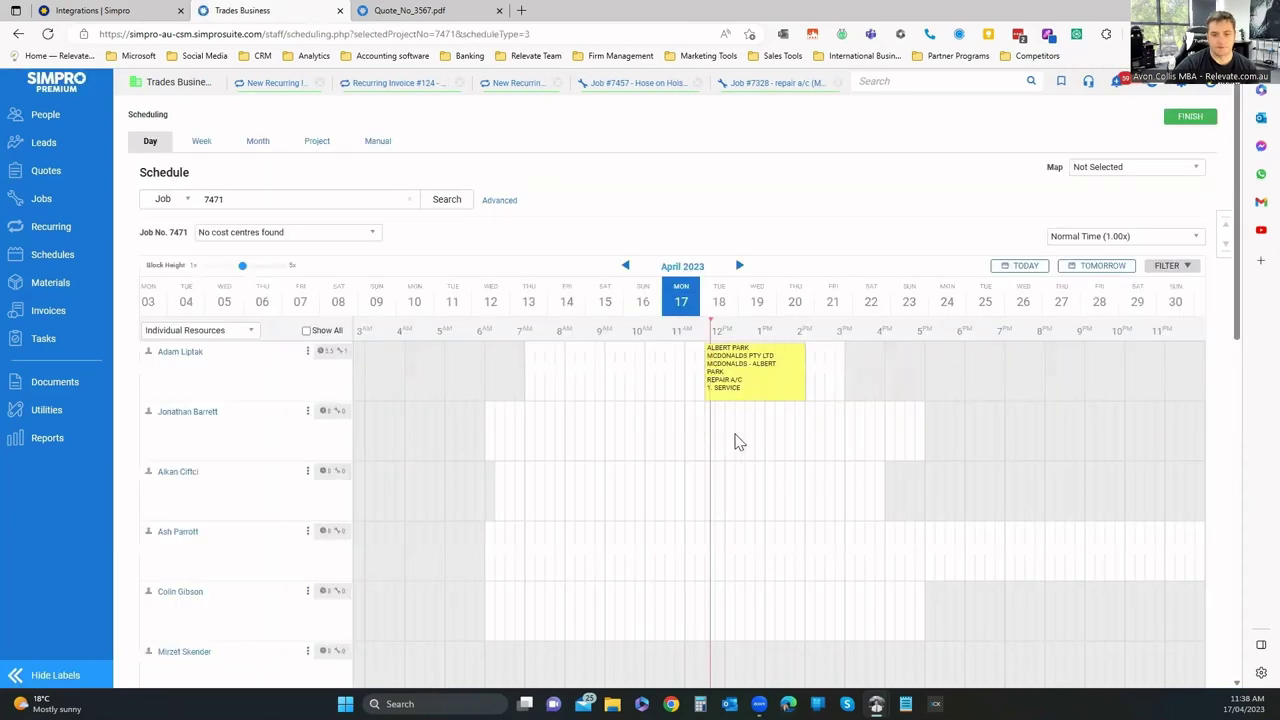
pyautogui.scroll(-2, 818, 443)
pyautogui.scroll(2, 659, 198)
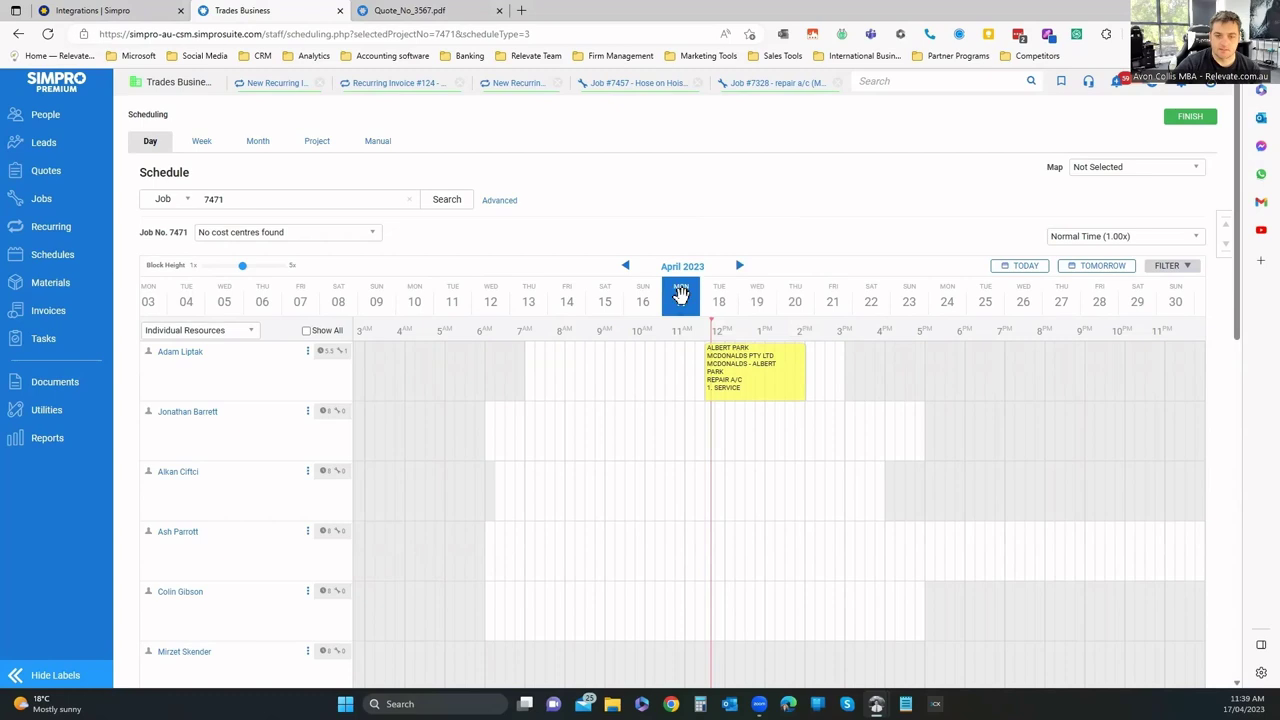
# Browse the day schedule forward to Thursday 20 April and back to Monday 17 April.
pyautogui.click(717, 301)
pyautogui.click(716, 300)
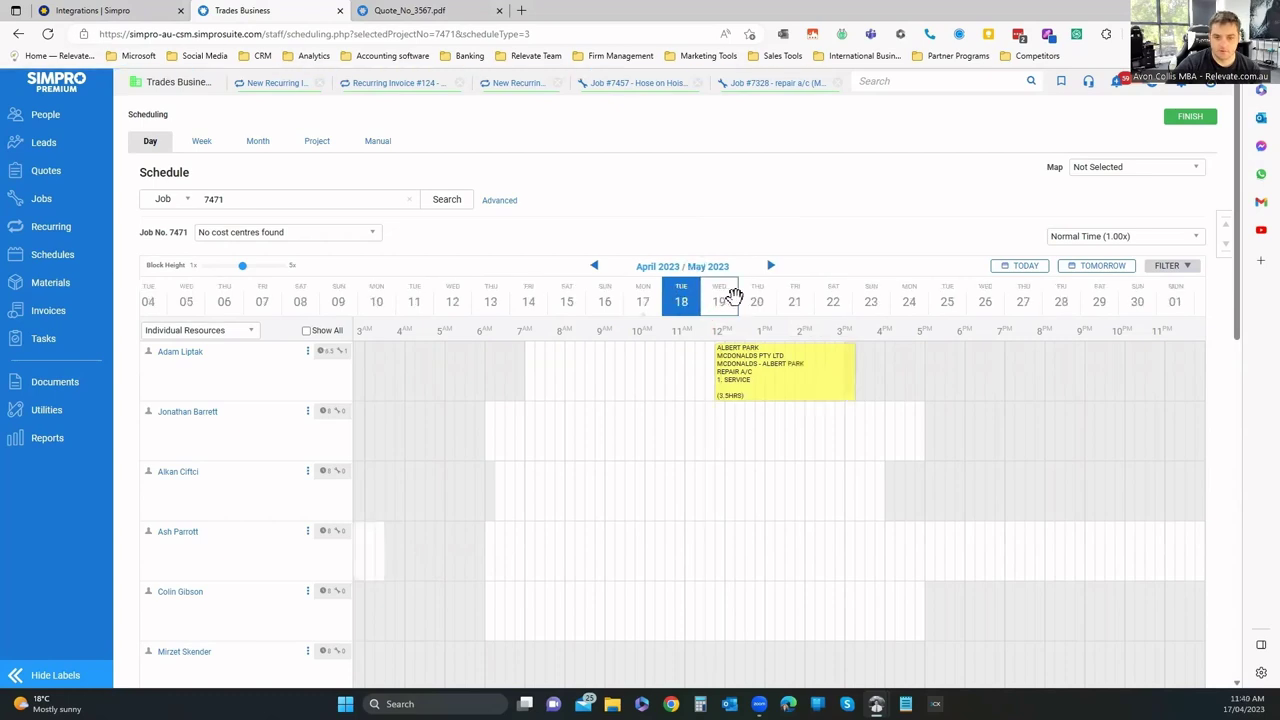
pyautogui.click(703, 302)
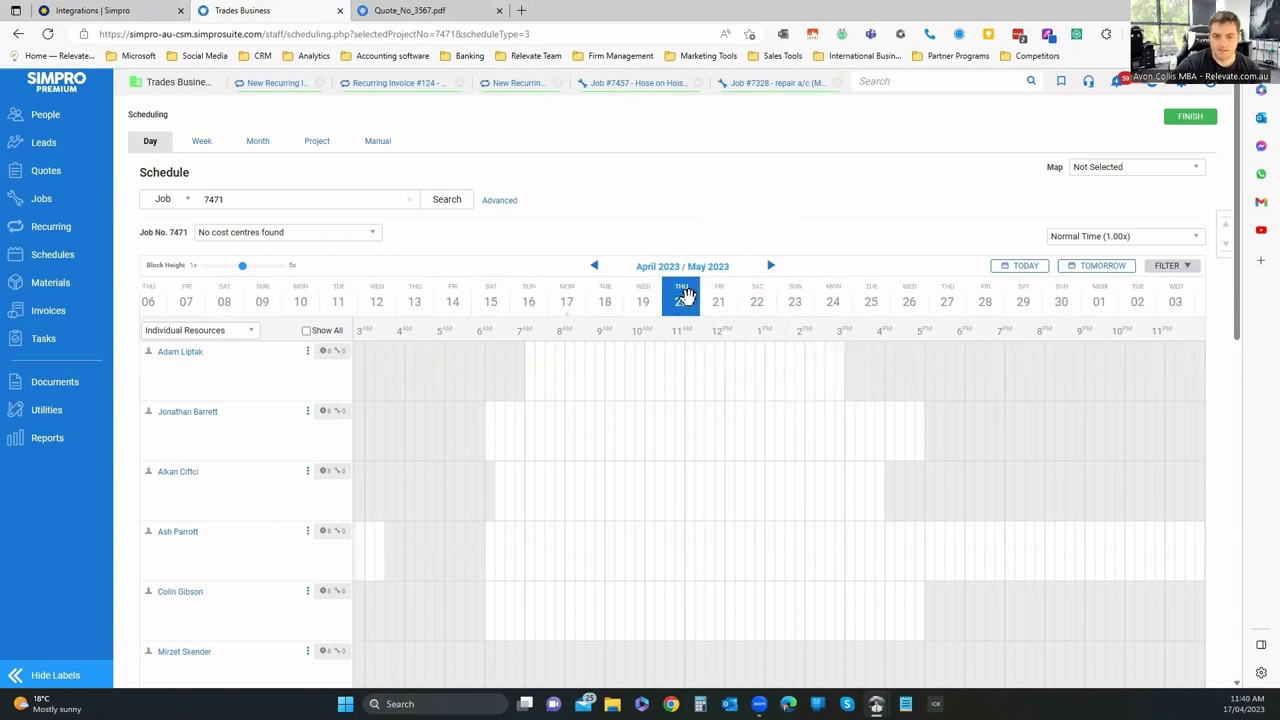
pyautogui.click(718, 300)
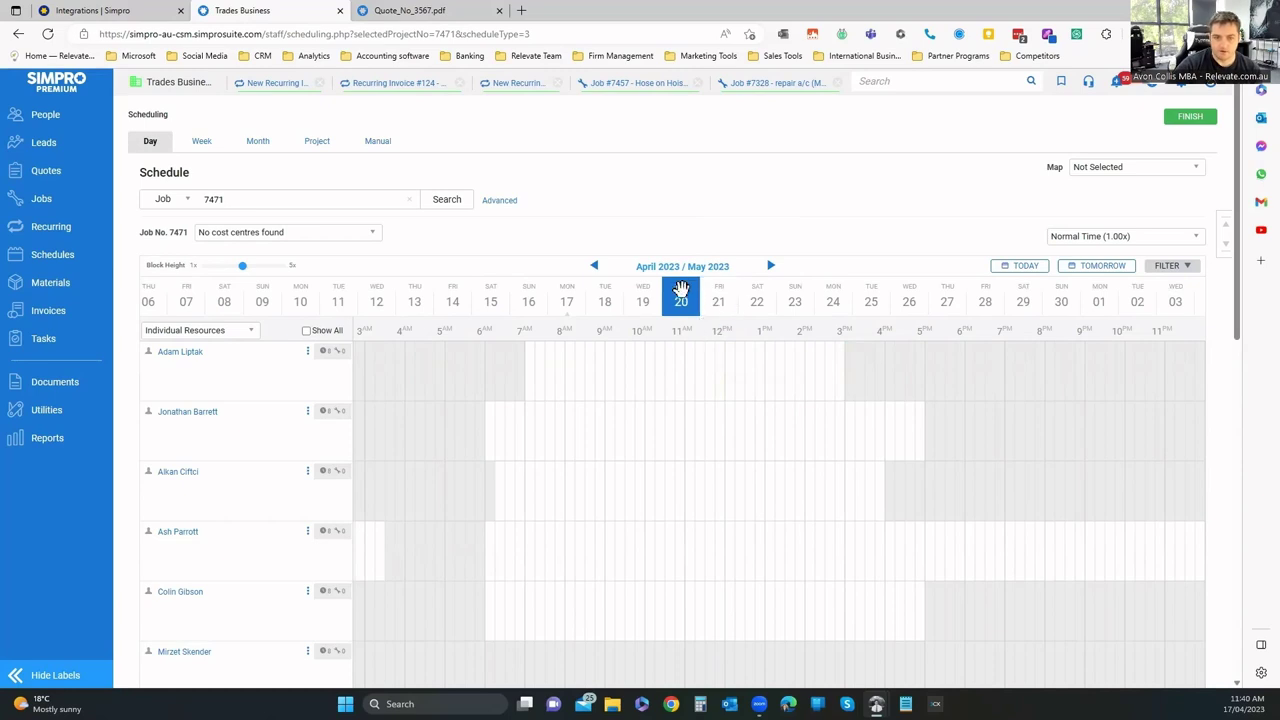
pyautogui.click(640, 297)
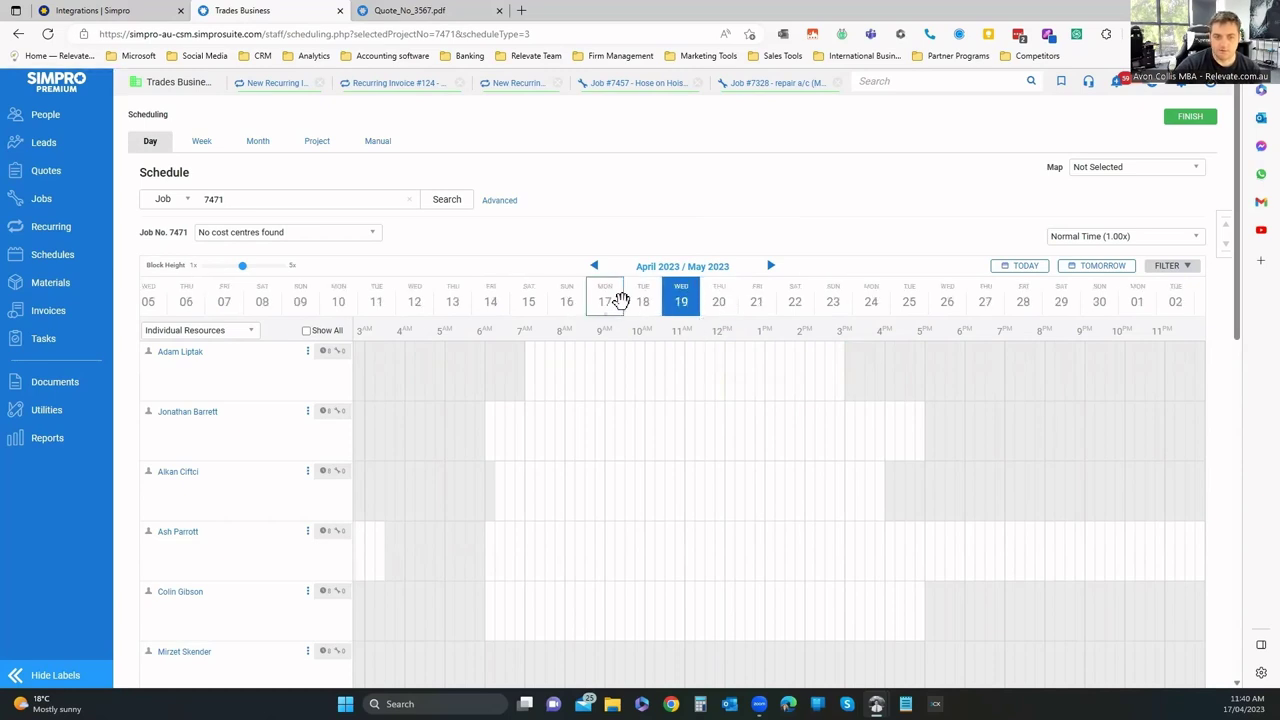
pyautogui.click(643, 301)
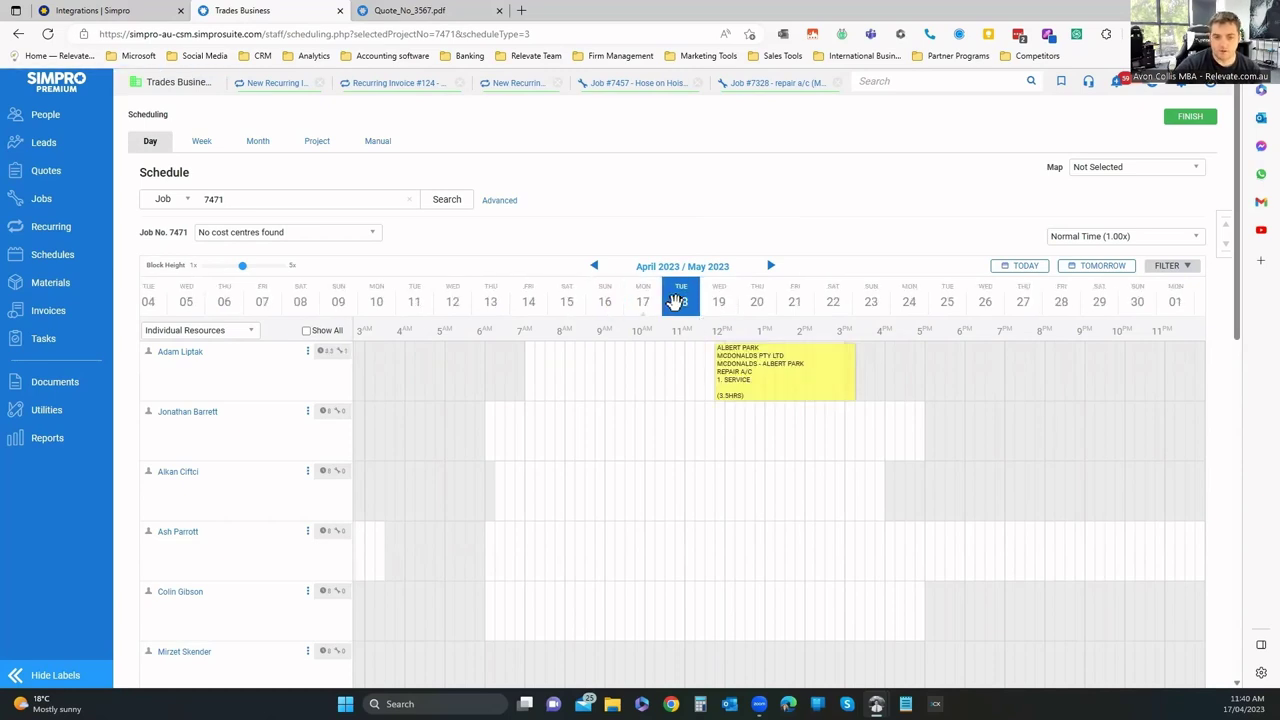
pyautogui.click(640, 301)
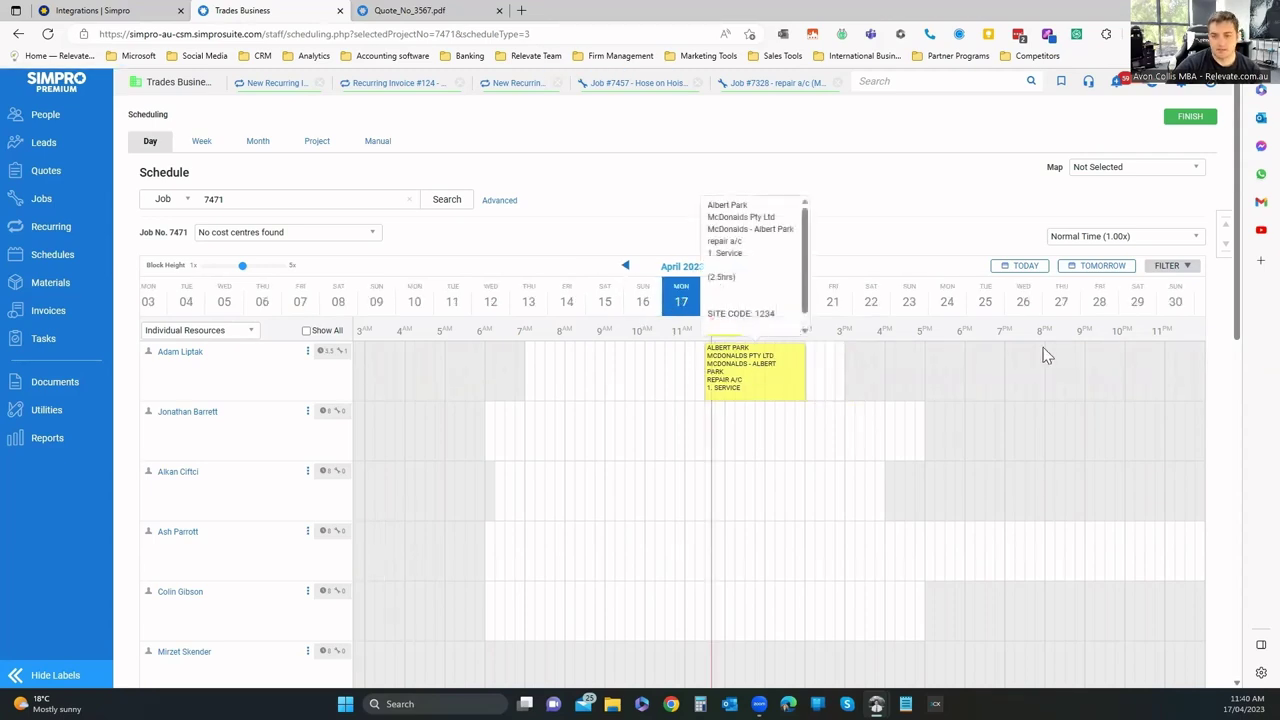
# Show the schedule filters, view all schedules on the map, and close the map.
pyautogui.click(1170, 265)
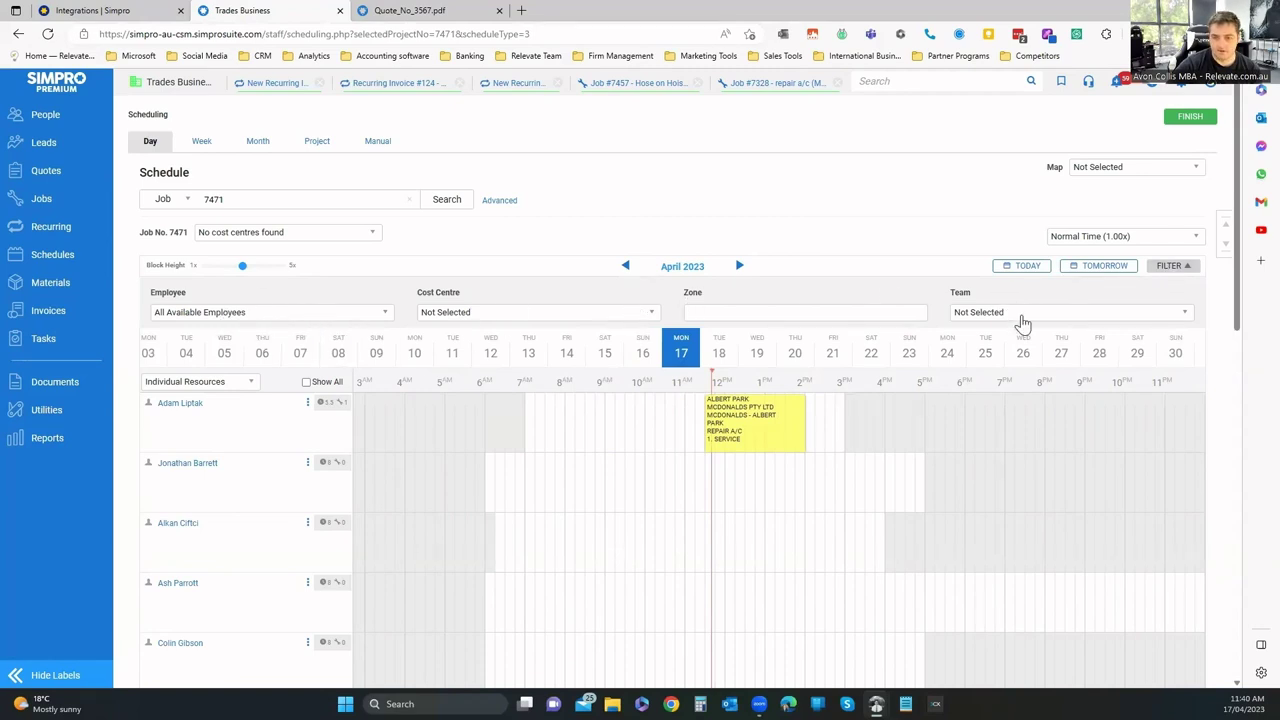
pyautogui.click(1126, 172)
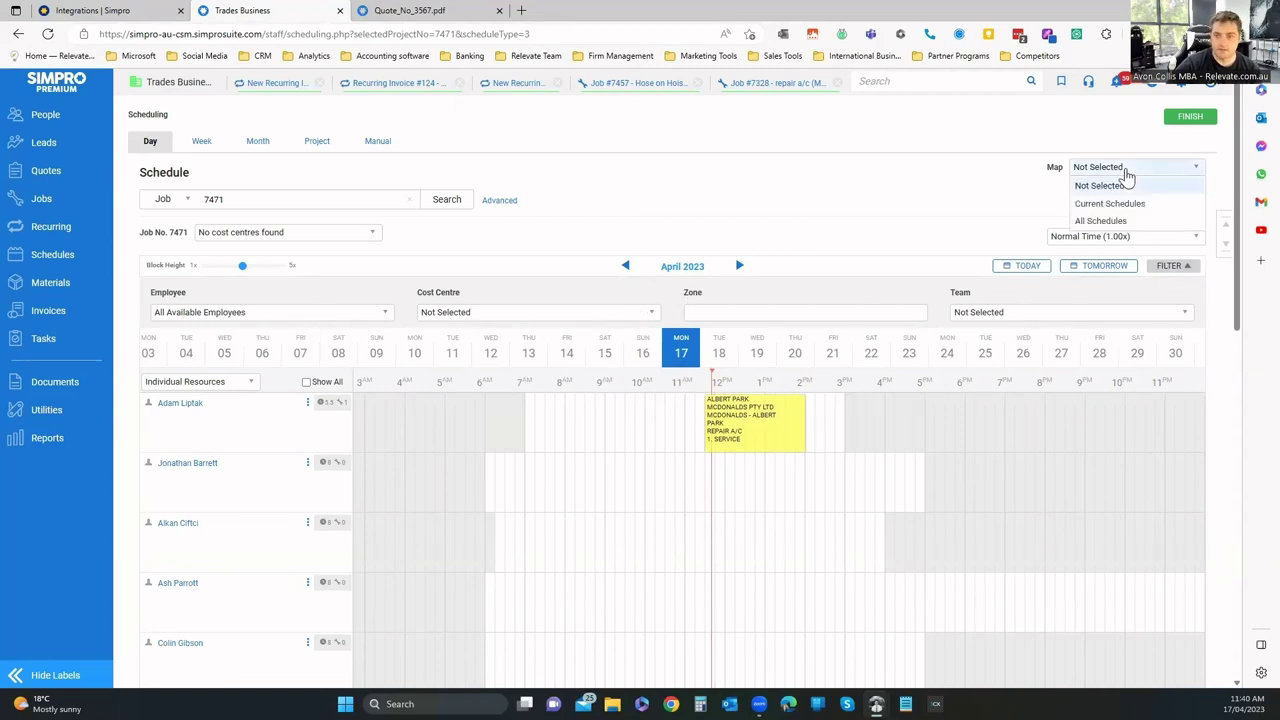
pyautogui.click(1119, 223)
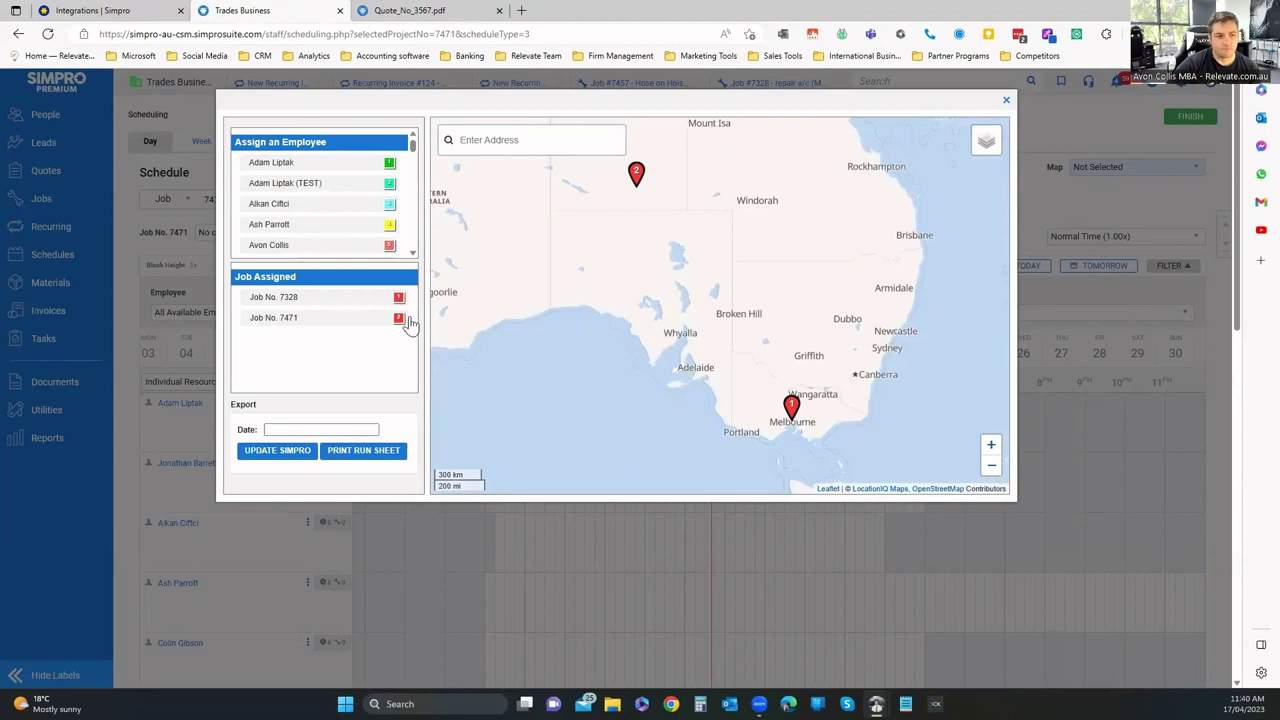
pyautogui.click(1006, 100)
# Try to book the CARRY OUT WORK AS REQUESTED job onto the second technician's row around 12 PM on Monday 17 April.
pyautogui.click(270, 200)
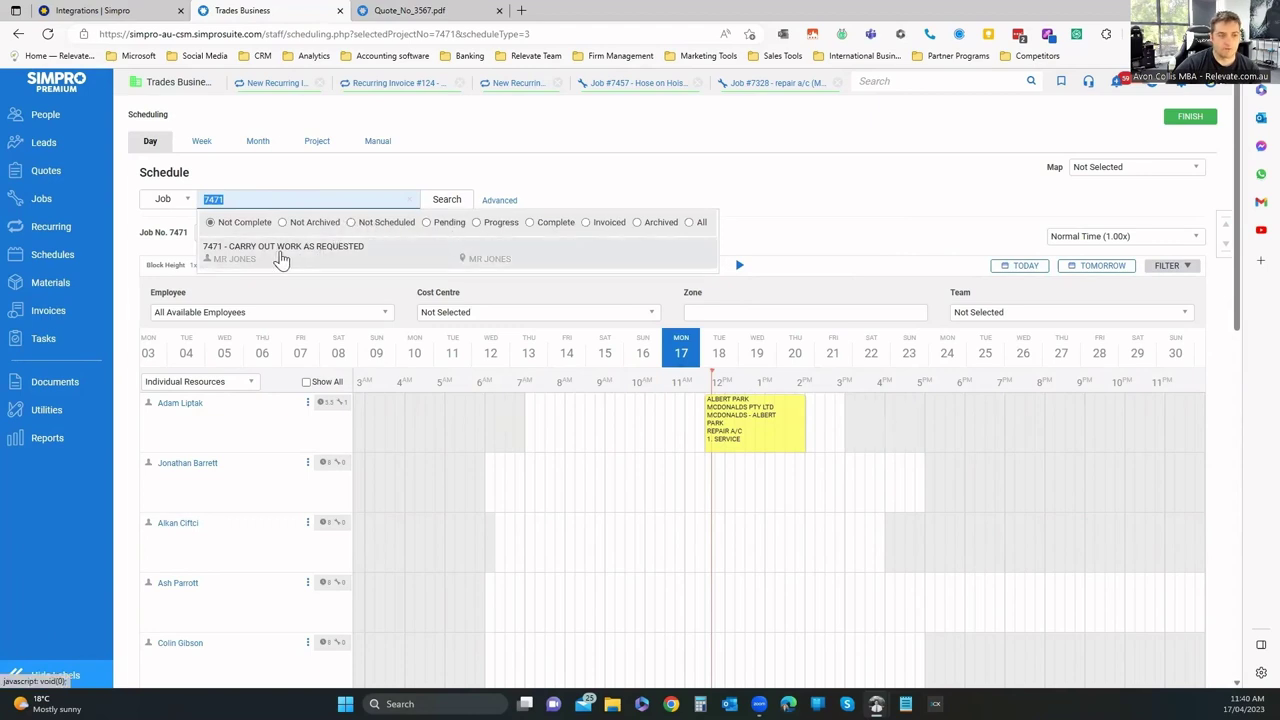
pyautogui.moveTo(284, 257); pyautogui.dragTo(735, 478)
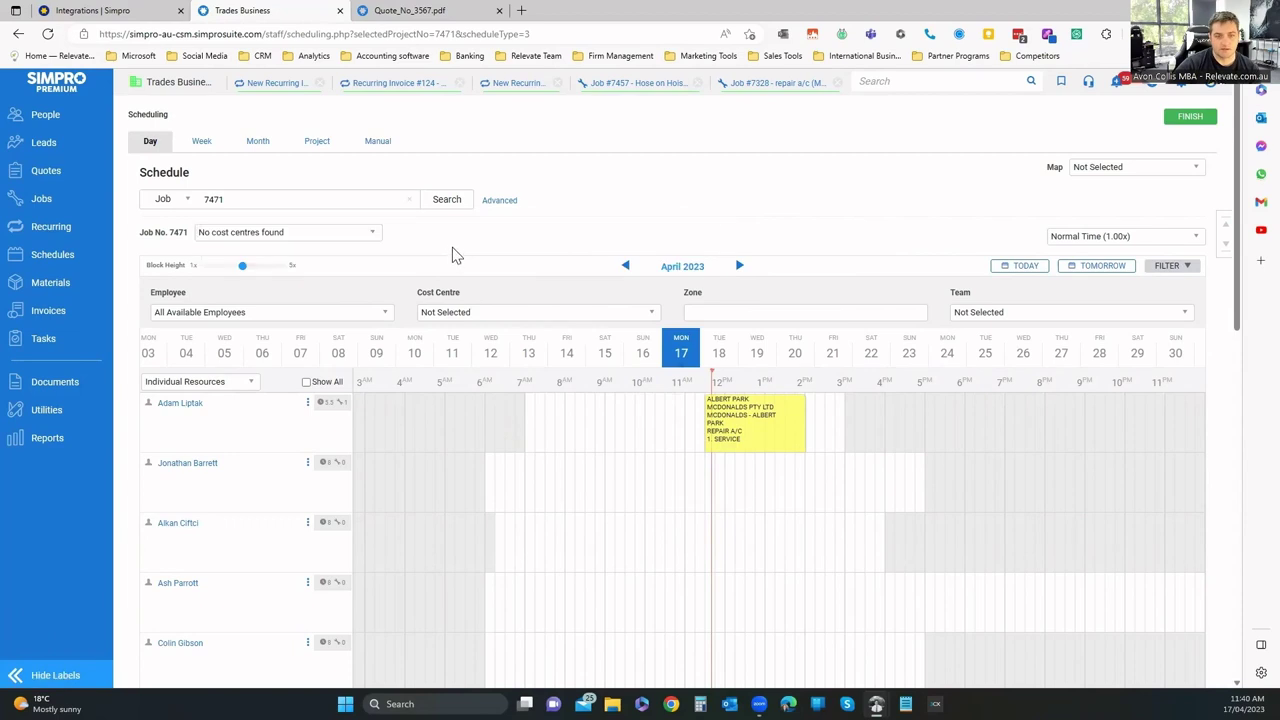
# Show the available actions for the McDonalds - Albert Park repair booking and look over its Job and Send options.
pyautogui.scroll(-1, 600, 300)
pyautogui.rightClick(733, 376)
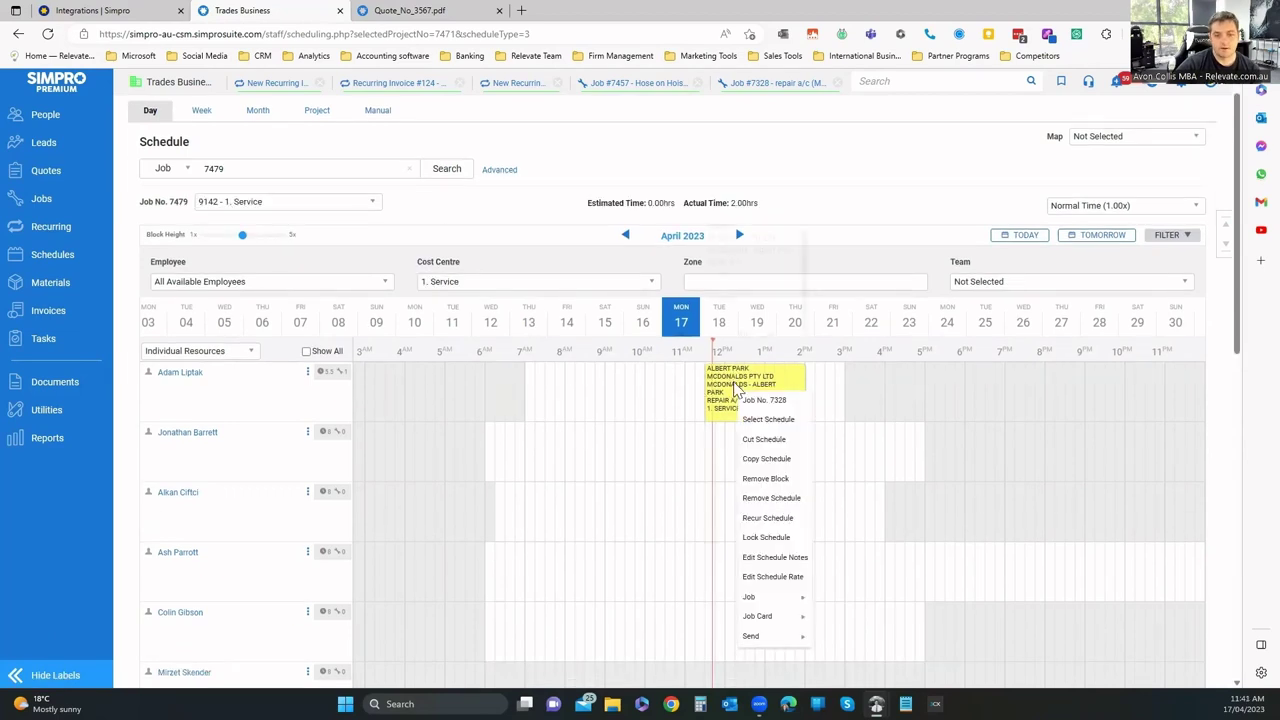
pyautogui.rightClick(733, 376)
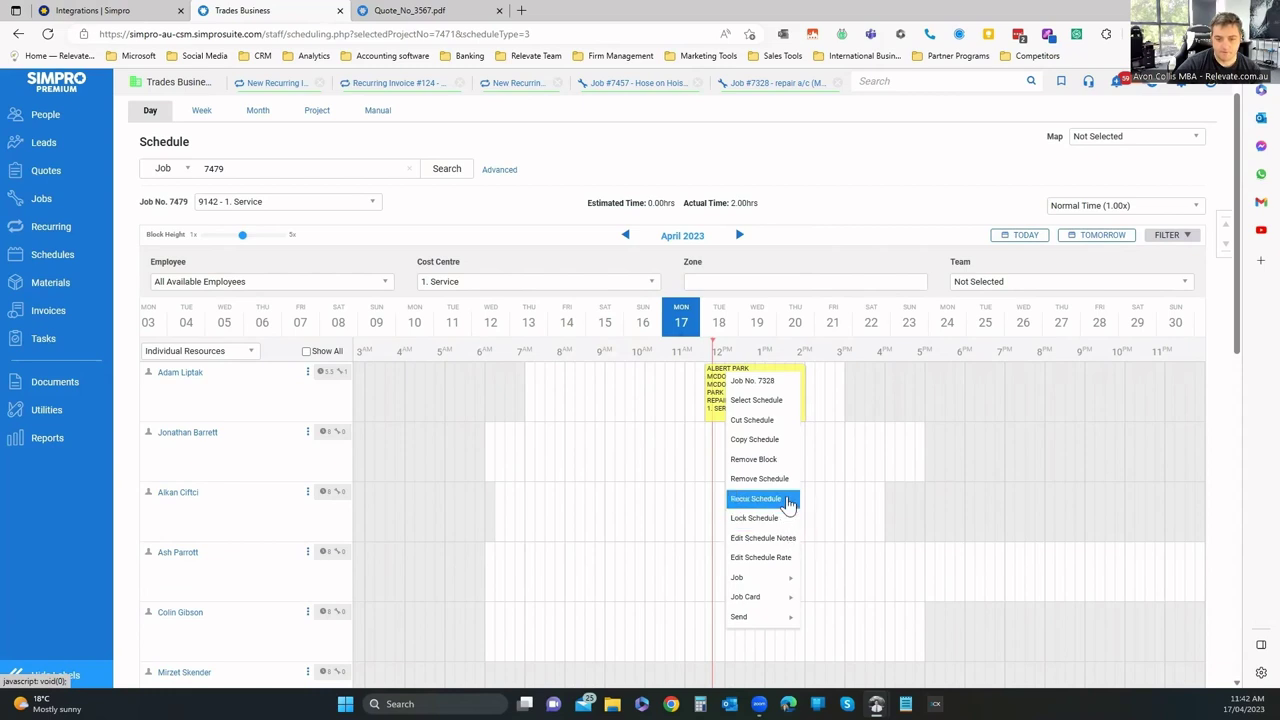
pyautogui.moveTo(771, 586)
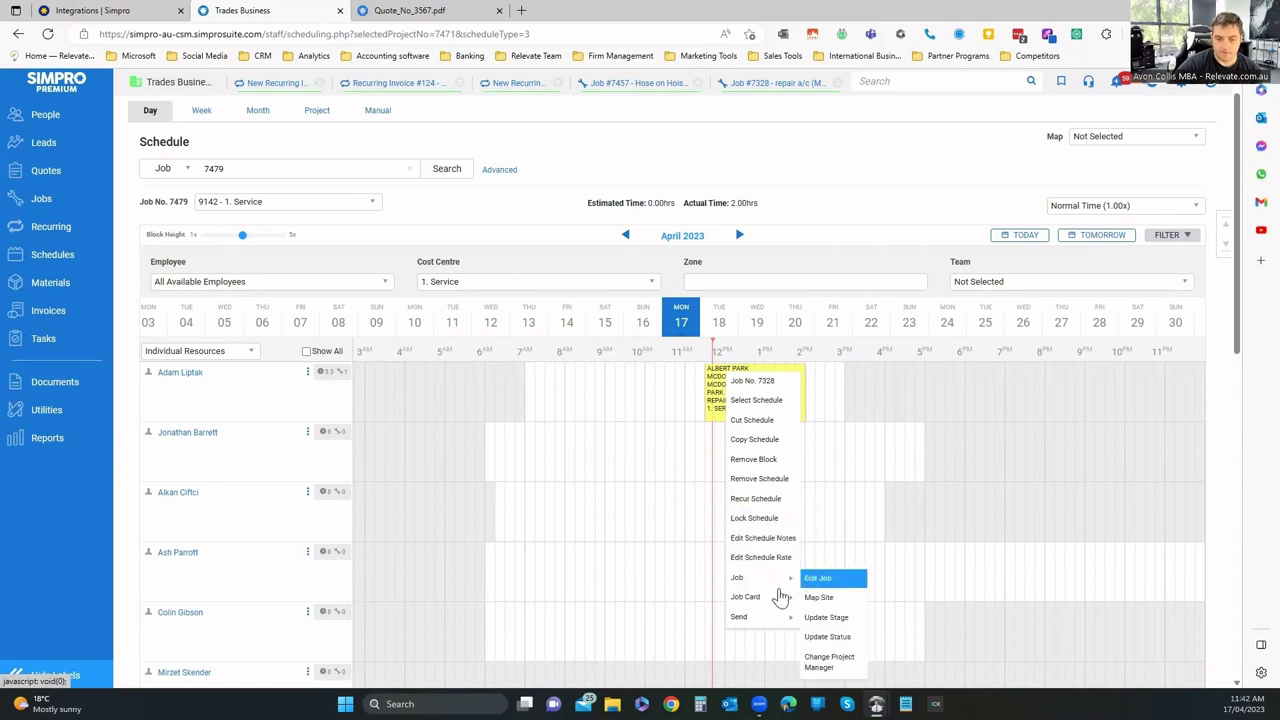
pyautogui.moveTo(776, 622)
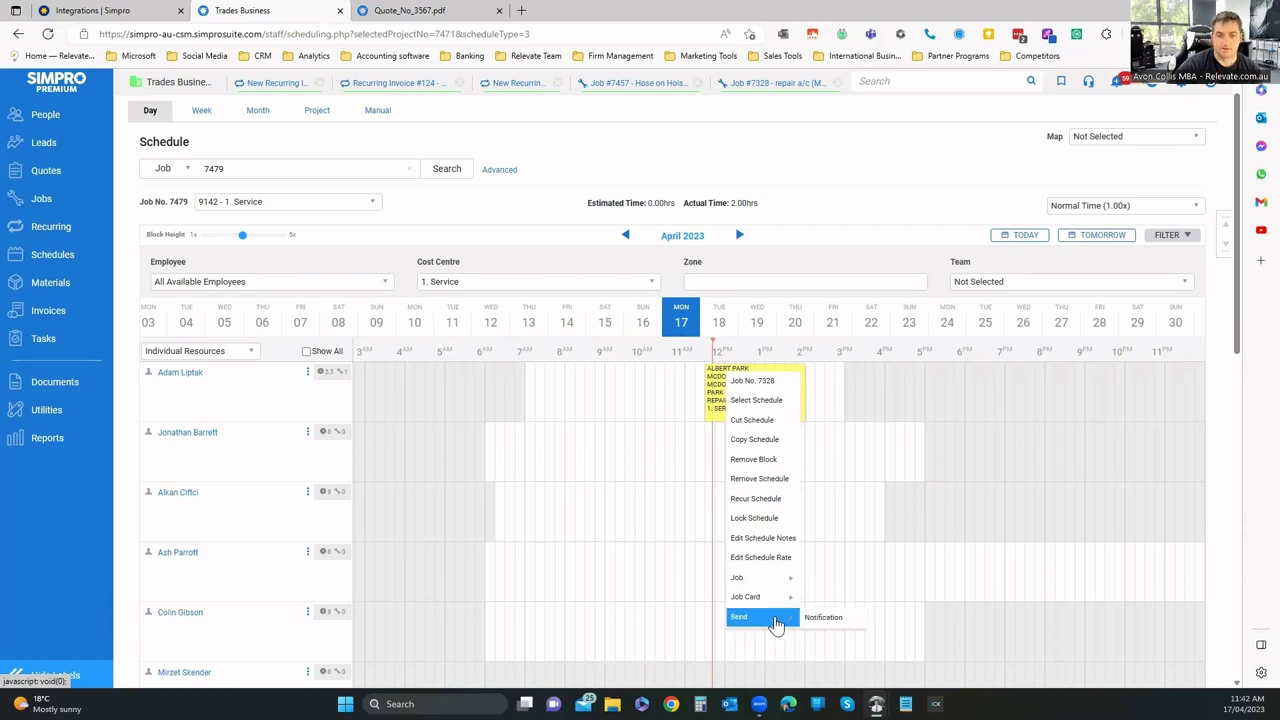
# View the first technician's run sheet for 17 April and look over the listed job details.
pyautogui.scroll(1, 210, 420)
pyautogui.click(172, 406)
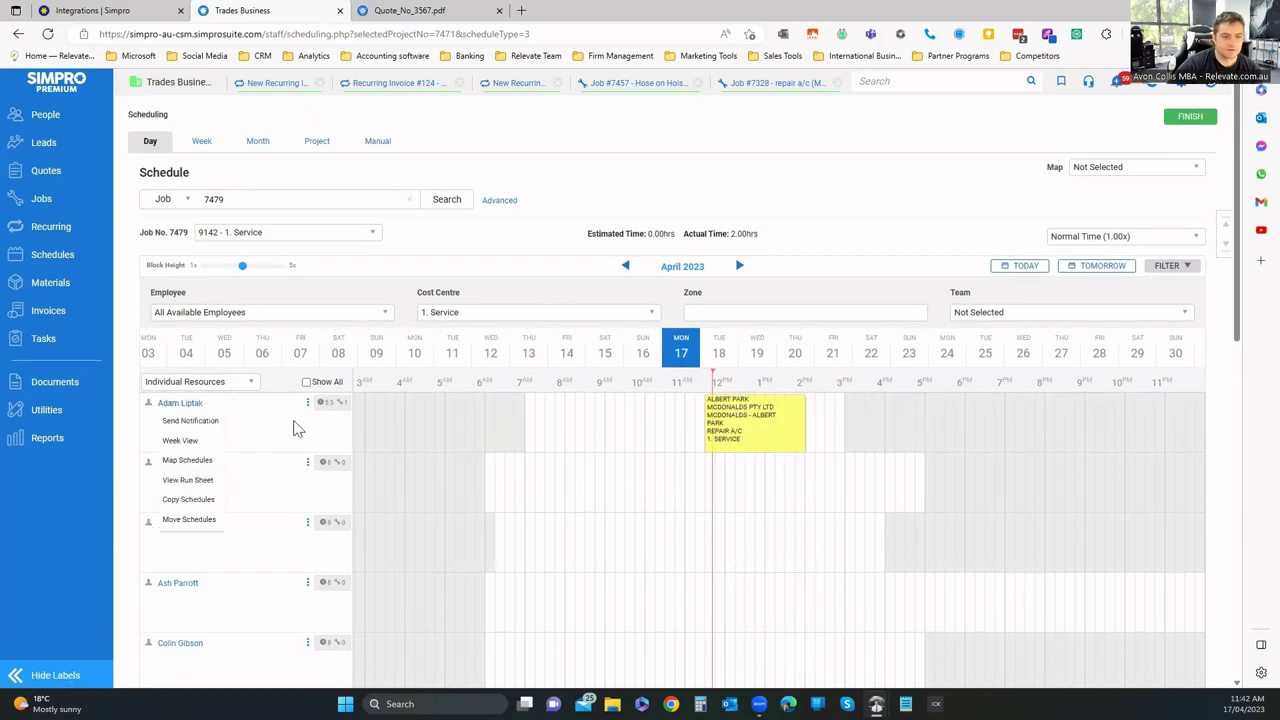
pyautogui.click(196, 486)
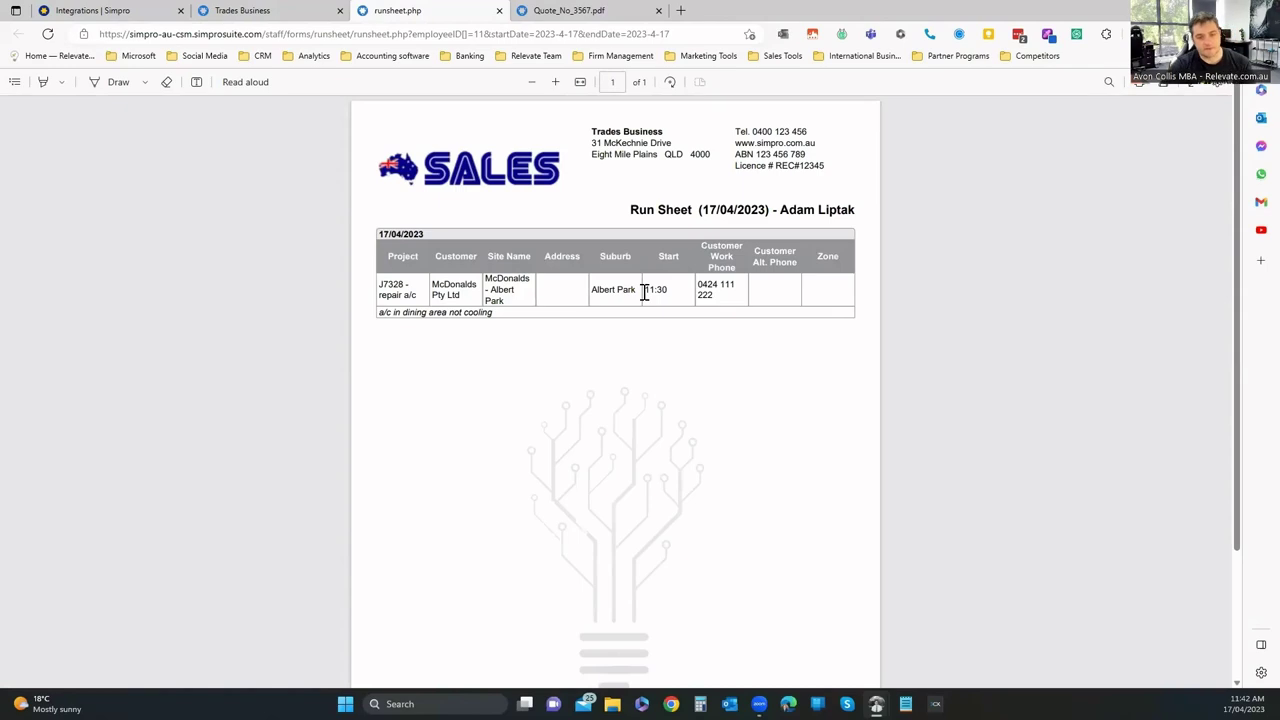
pyautogui.scroll(-1, 637, 320)
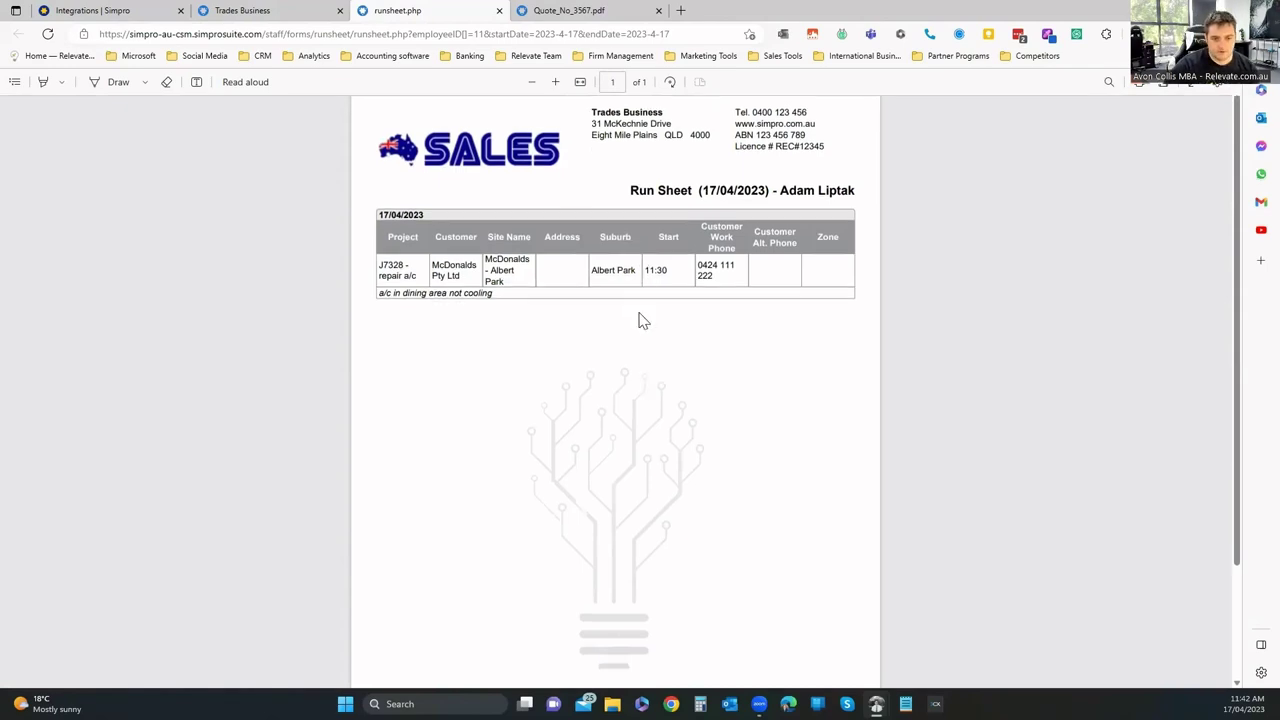
# Return to the daily schedule and view the details of the McDonalds Albert Park a/c repair booking.
pyautogui.scroll(1, 637, 343)
pyautogui.hotkey('ctrl', 'shift', 'Tab')
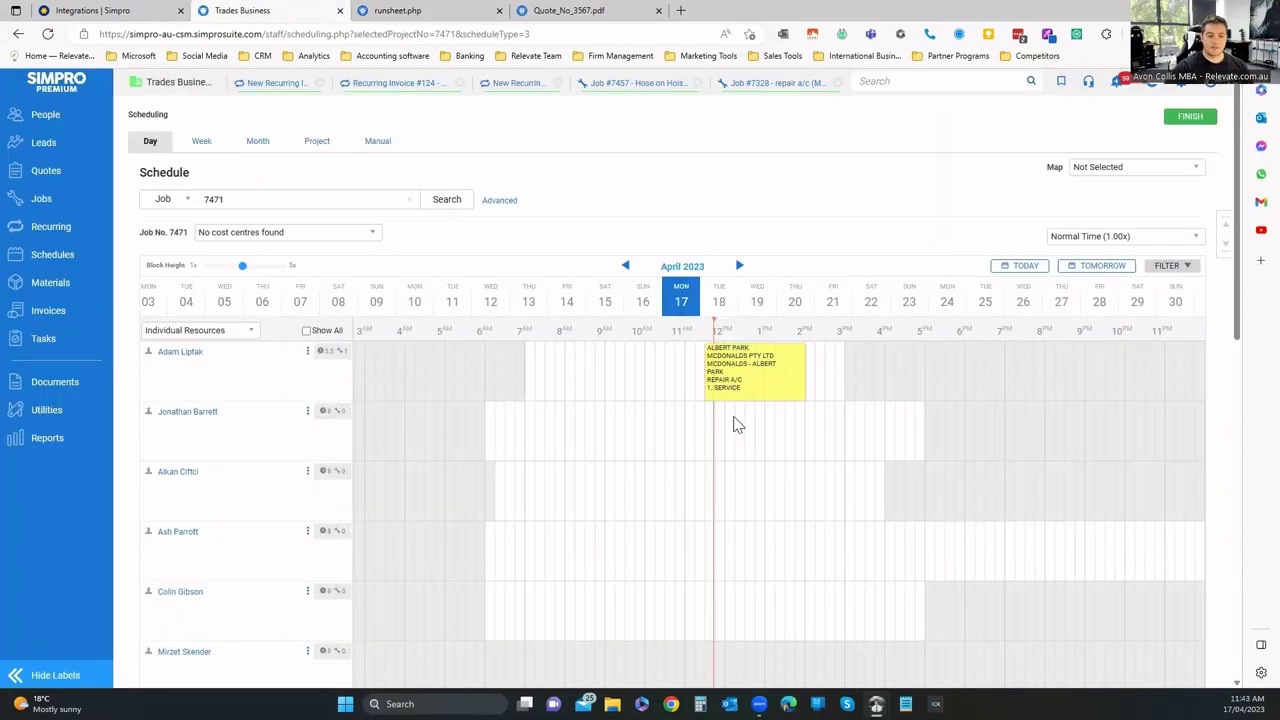
pyautogui.moveTo(740, 362)
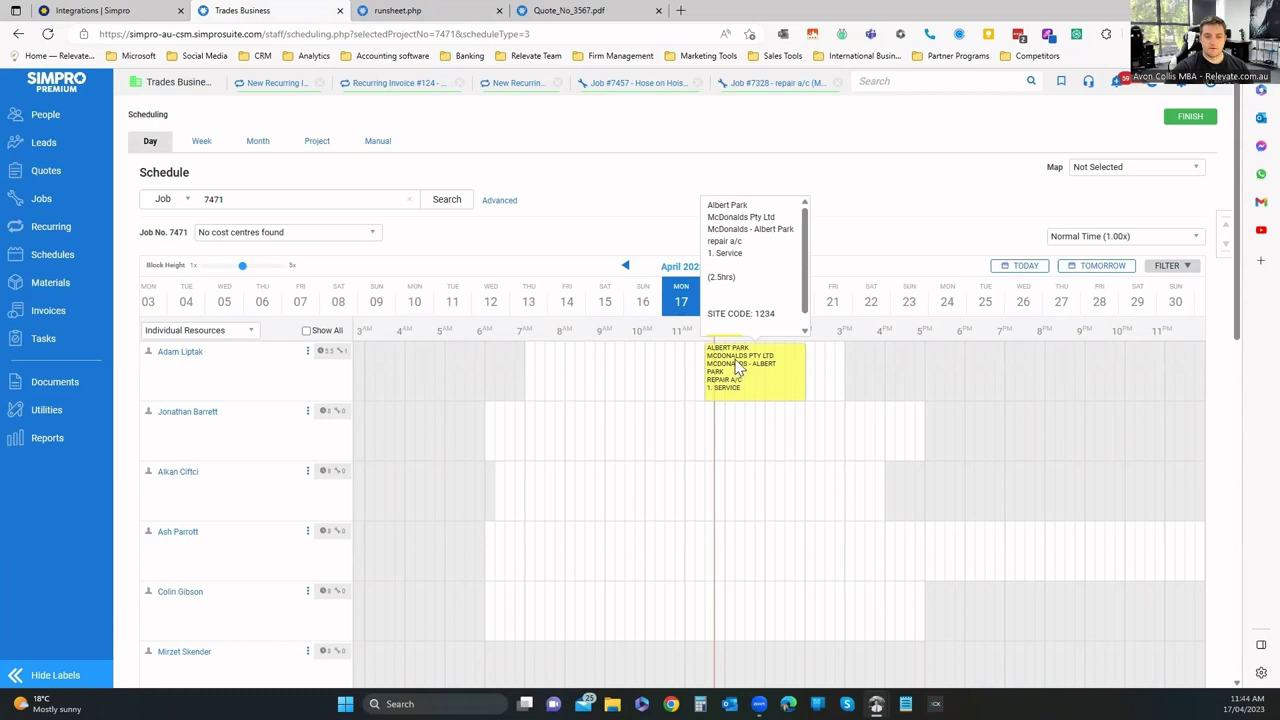
pyautogui.moveTo(806, 372)
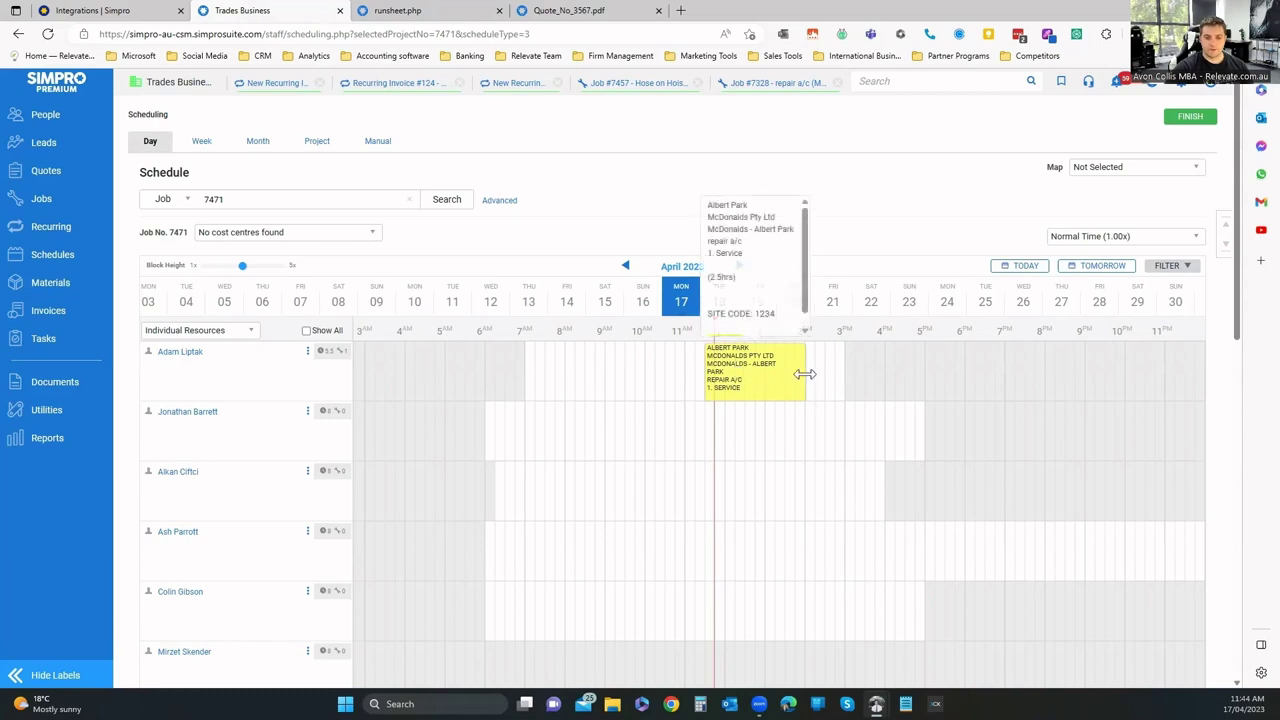
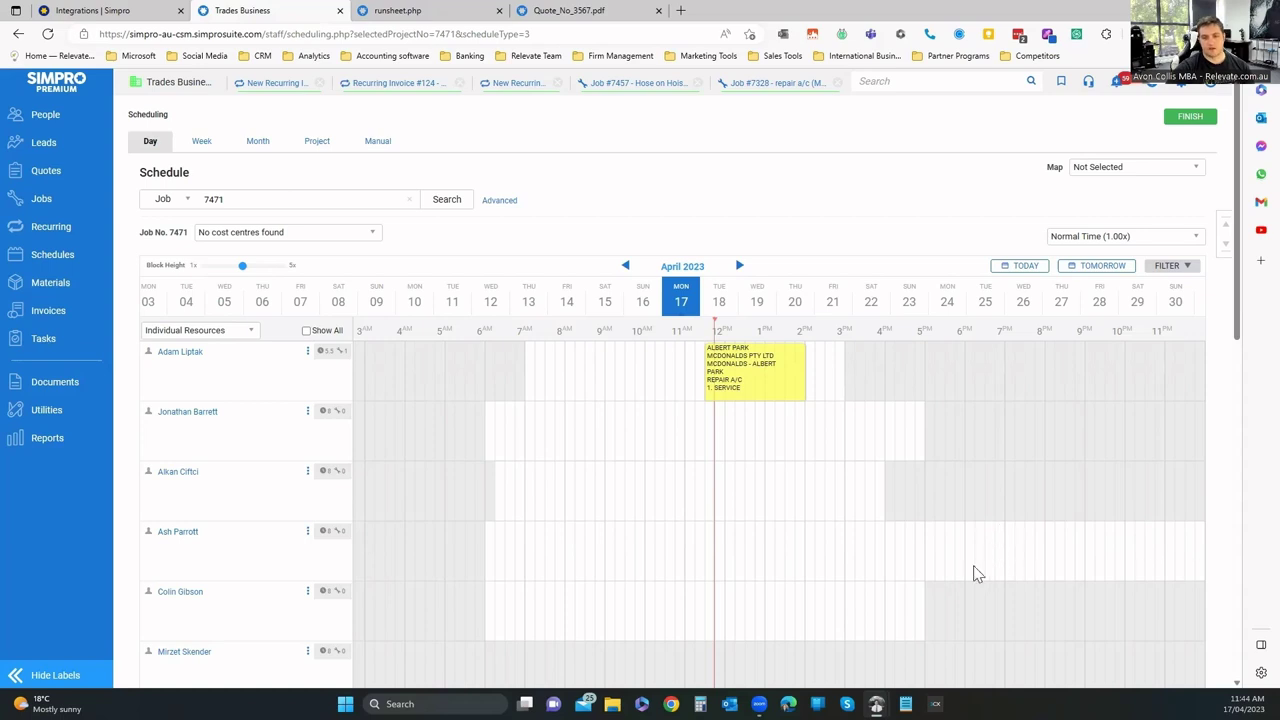
# Look through the schedule's Month view, then its Project view by project and by employee.
pyautogui.click(257, 141)
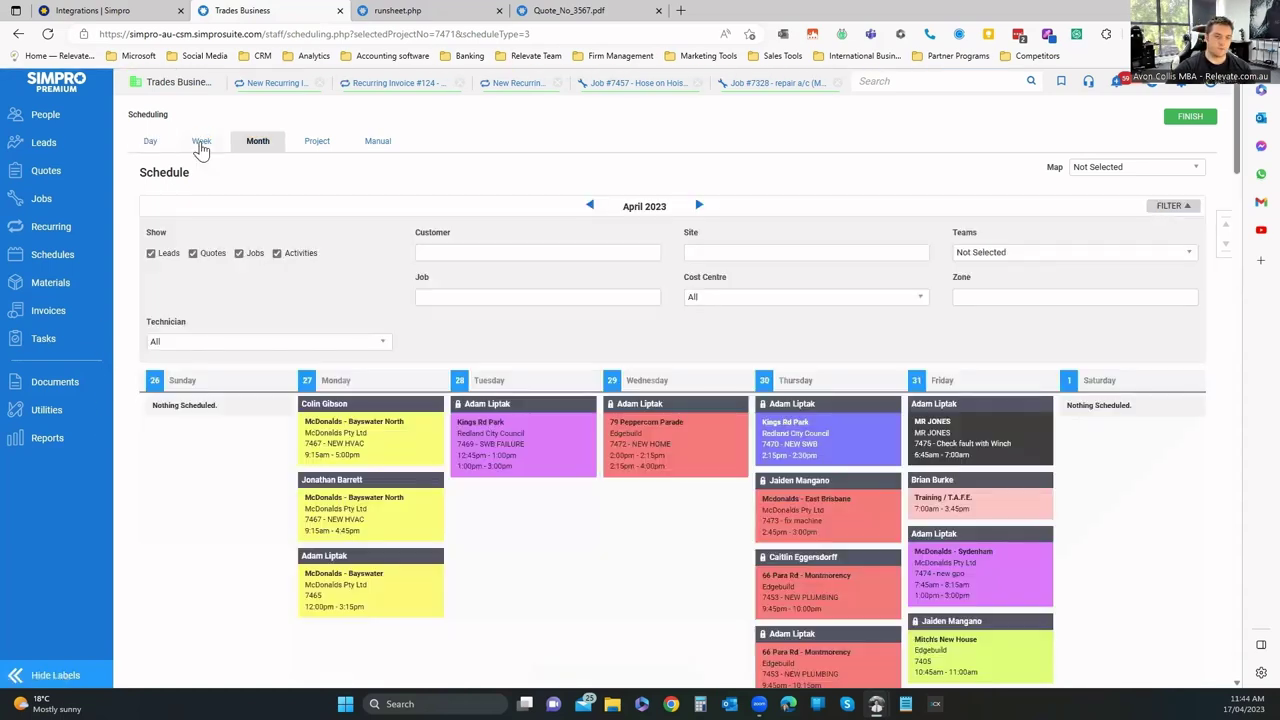
pyautogui.click(316, 141)
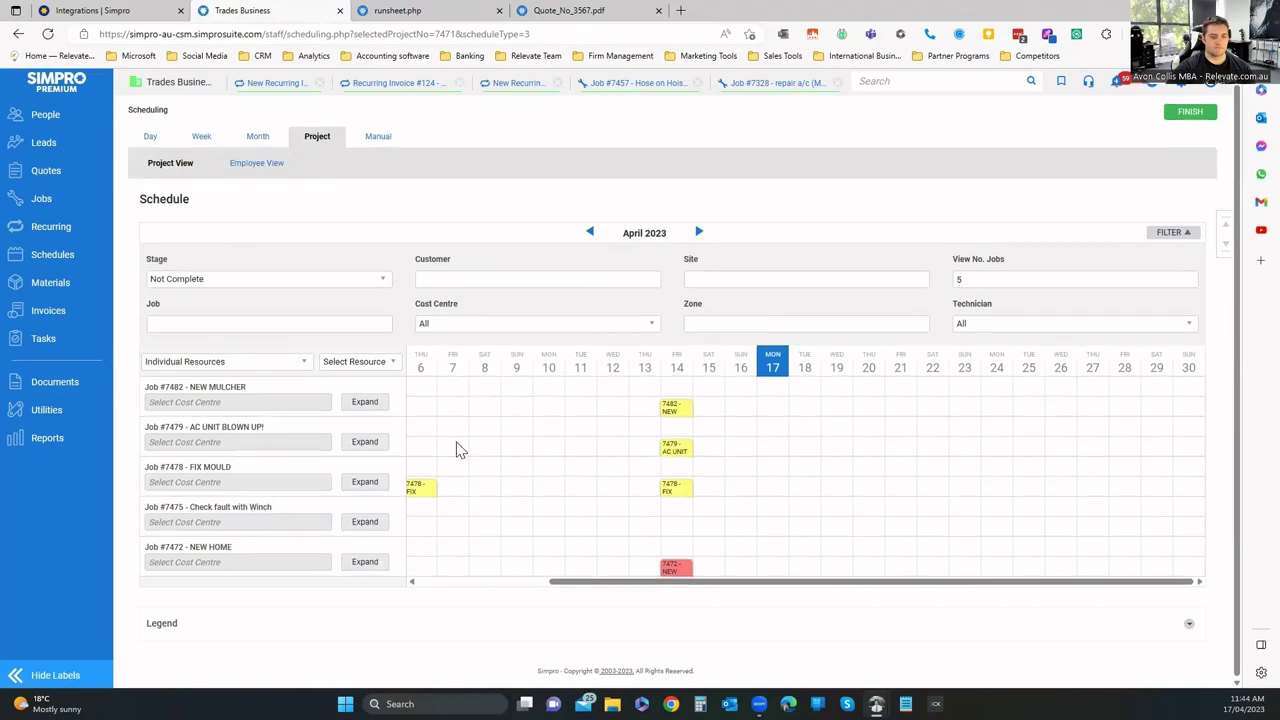
pyautogui.click(258, 168)
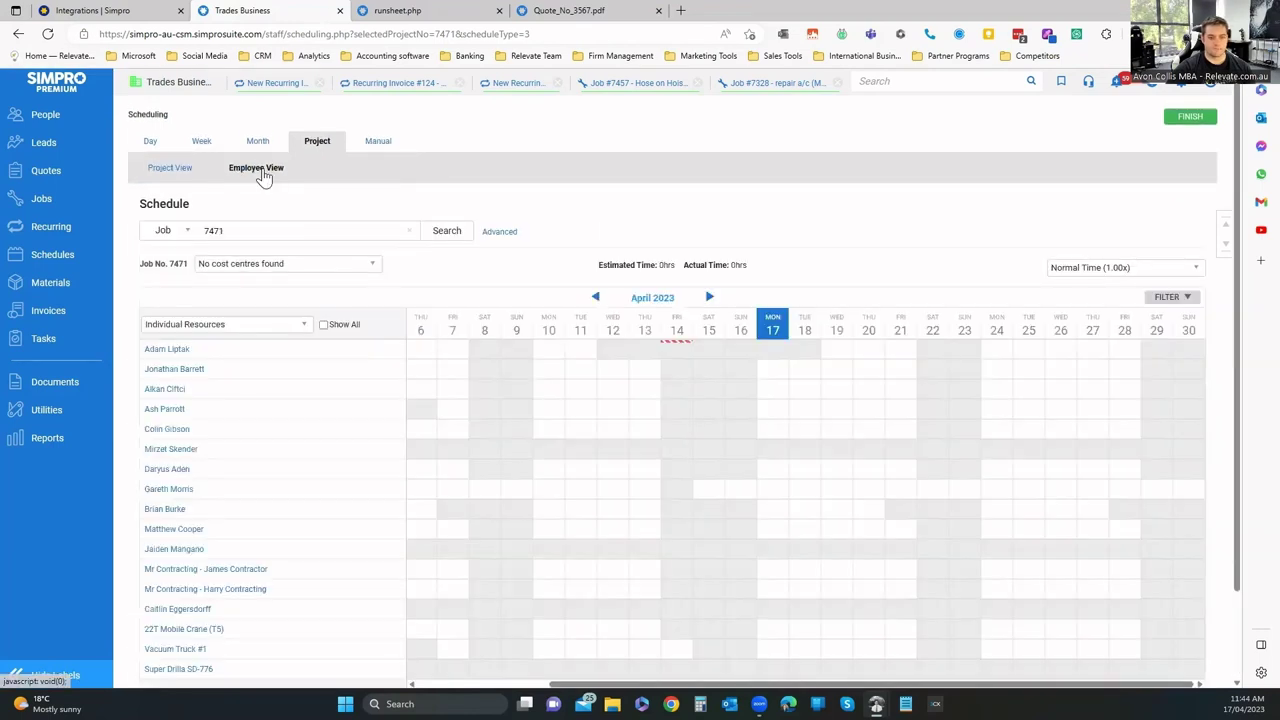
pyautogui.scroll(-2, 343, 409)
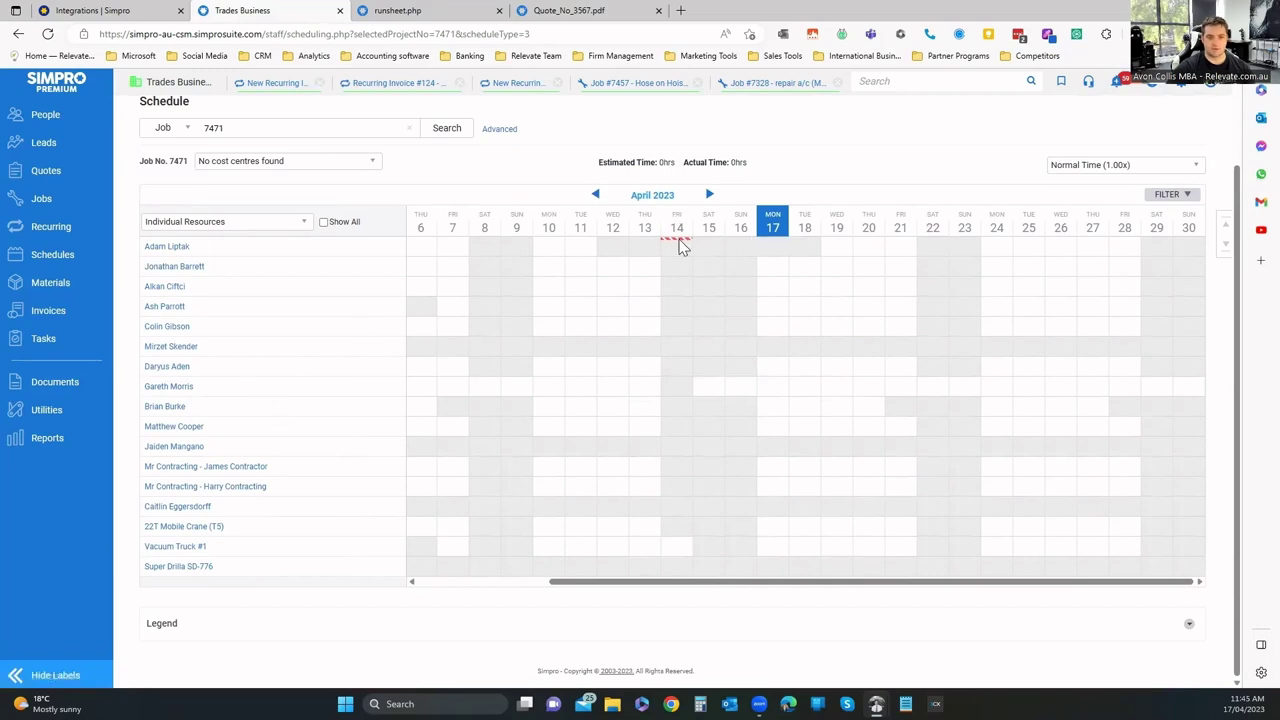
pyautogui.scroll(2, 387, 255)
# Open the manual schedule and examine the type, job reference and staff choices for its entries.
pyautogui.click(377, 141)
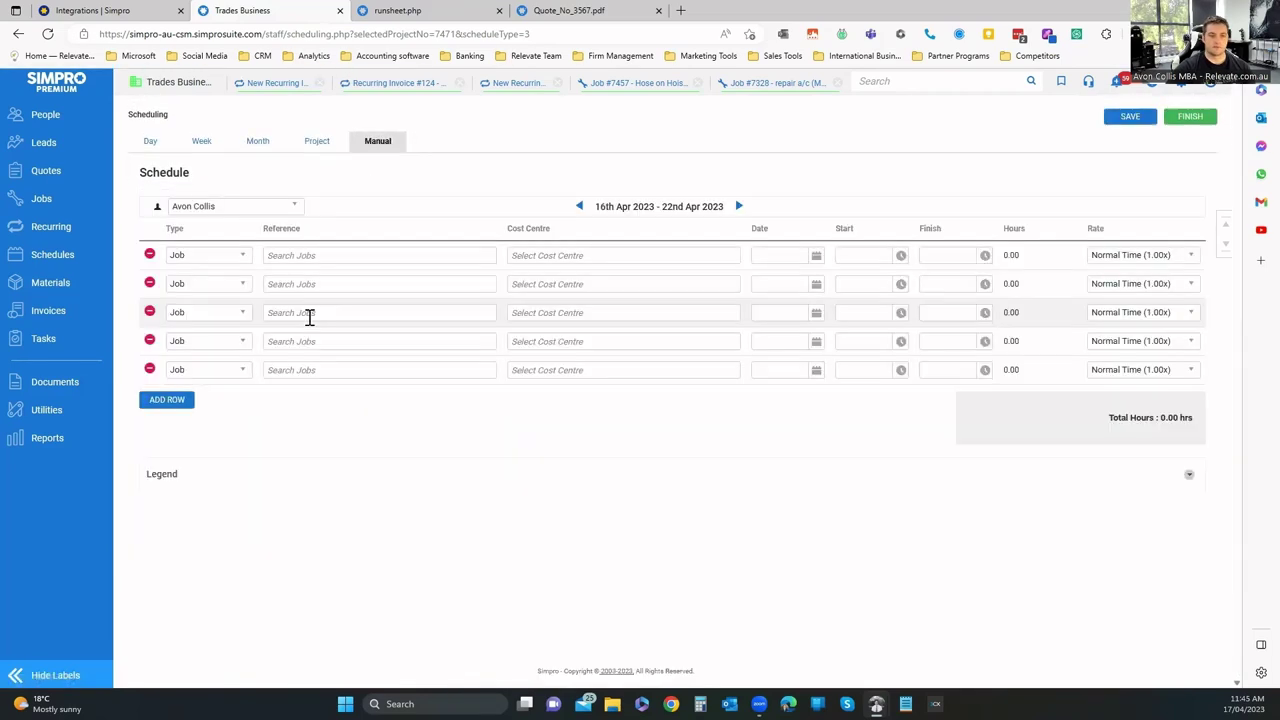
pyautogui.click(222, 257)
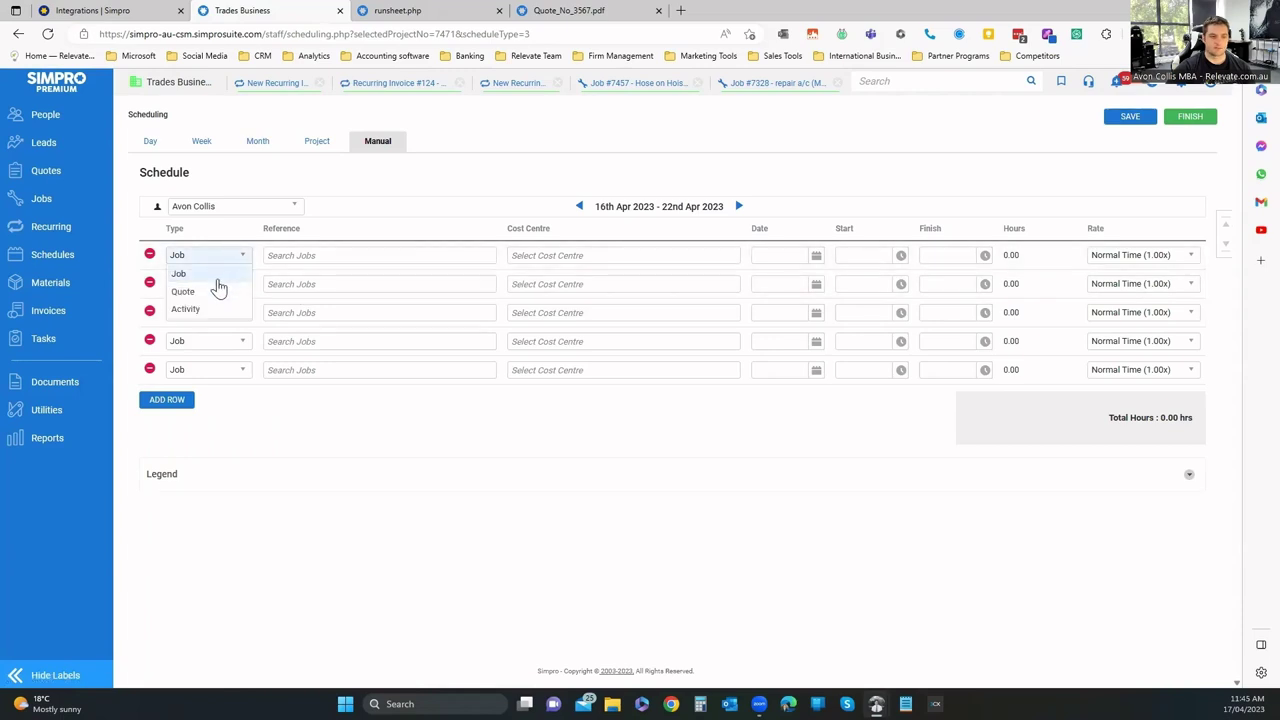
pyautogui.click(220, 274)
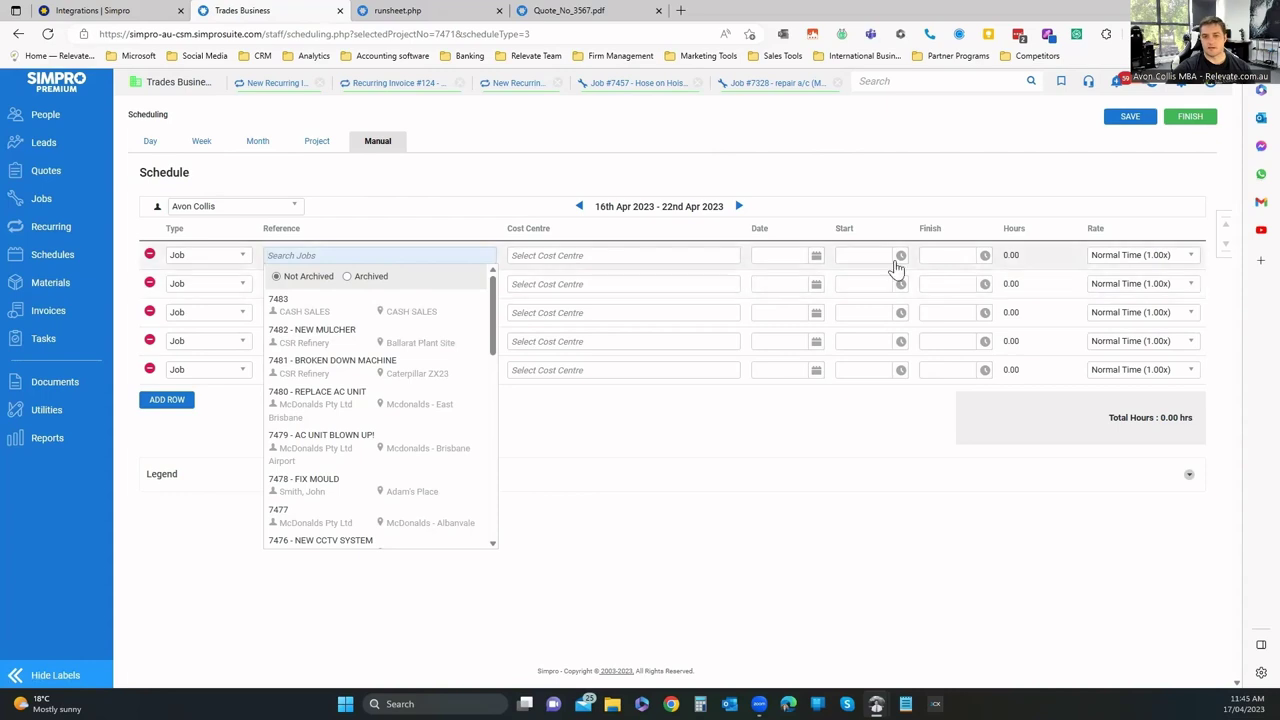
pyautogui.click(1057, 362)
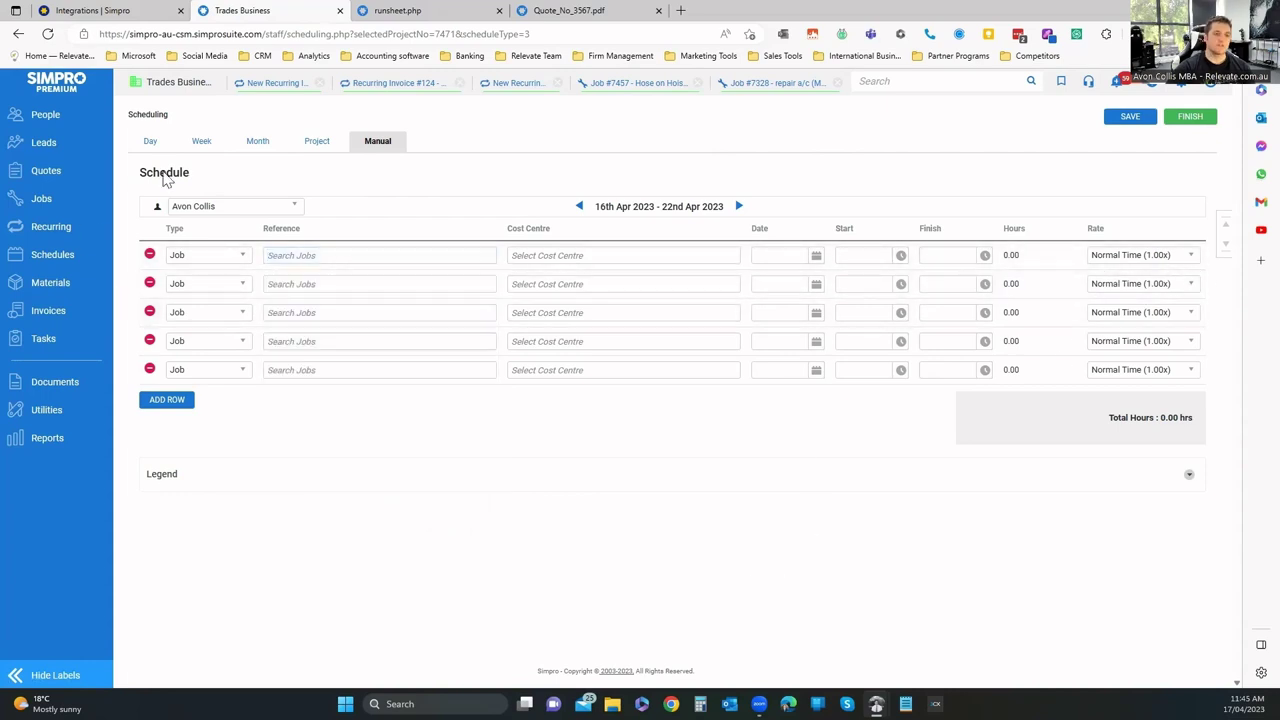
pyautogui.click(270, 208)
pyautogui.click(277, 522)
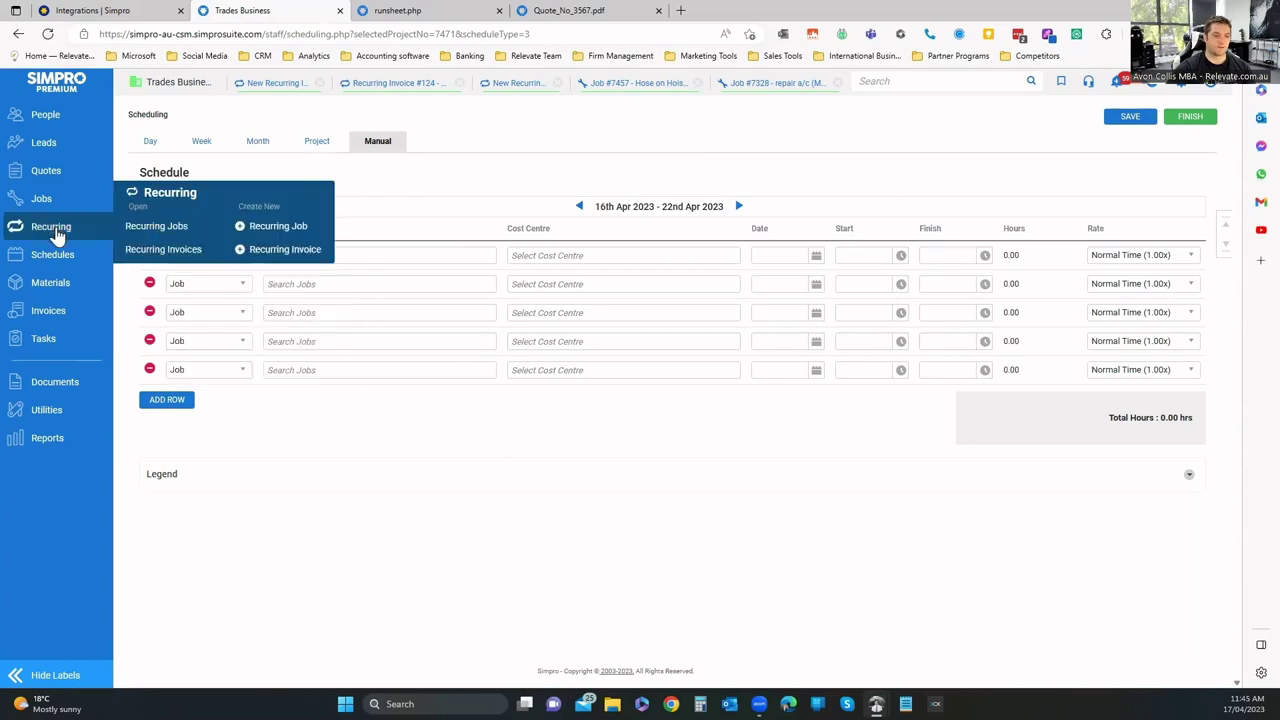
# Open the materials catalogue and browse the Appliances group to the parts in the Kitchen subgroup.
pyautogui.moveTo(56, 258)
pyautogui.moveTo(60, 290)
pyautogui.click(132, 284)
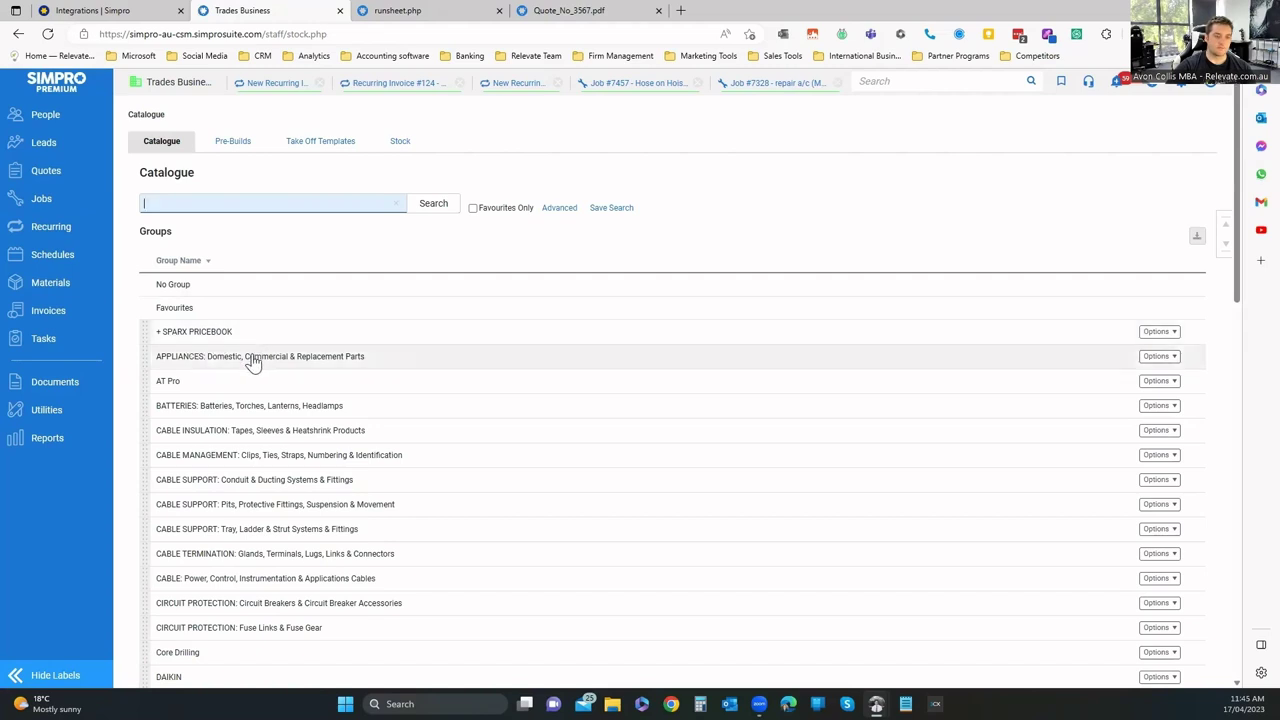
pyautogui.click(377, 362)
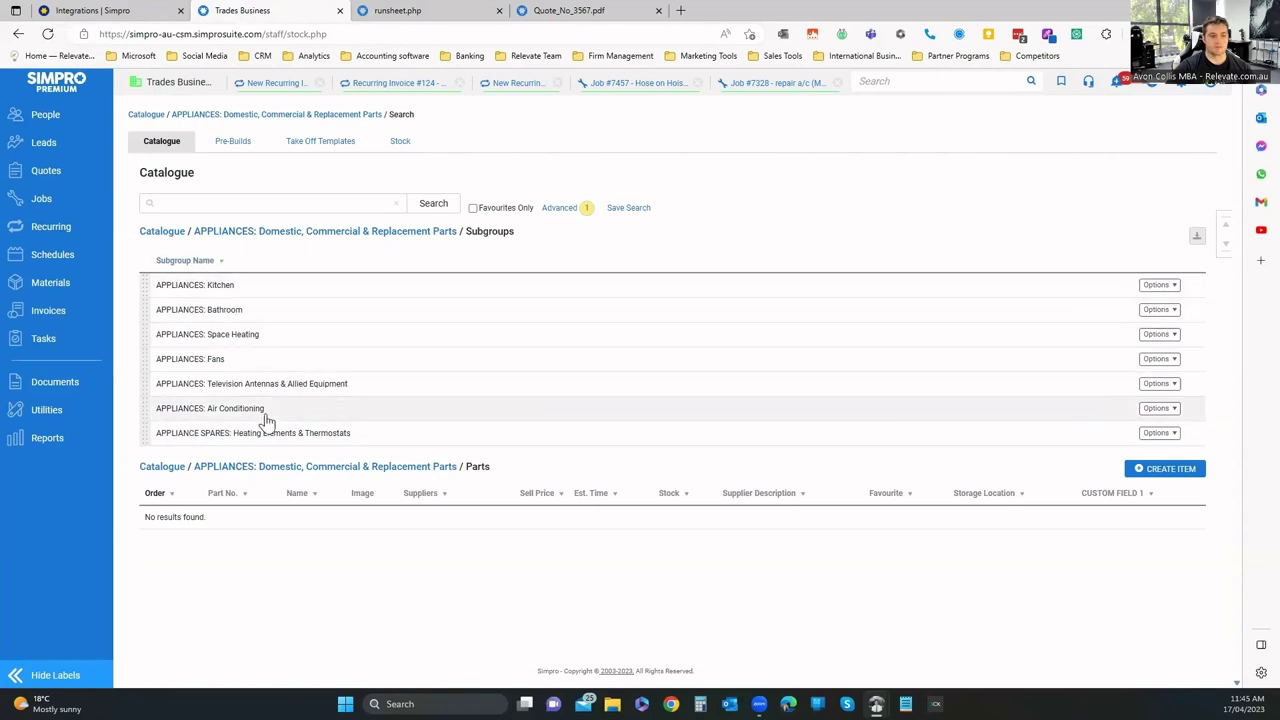
pyautogui.click(166, 286)
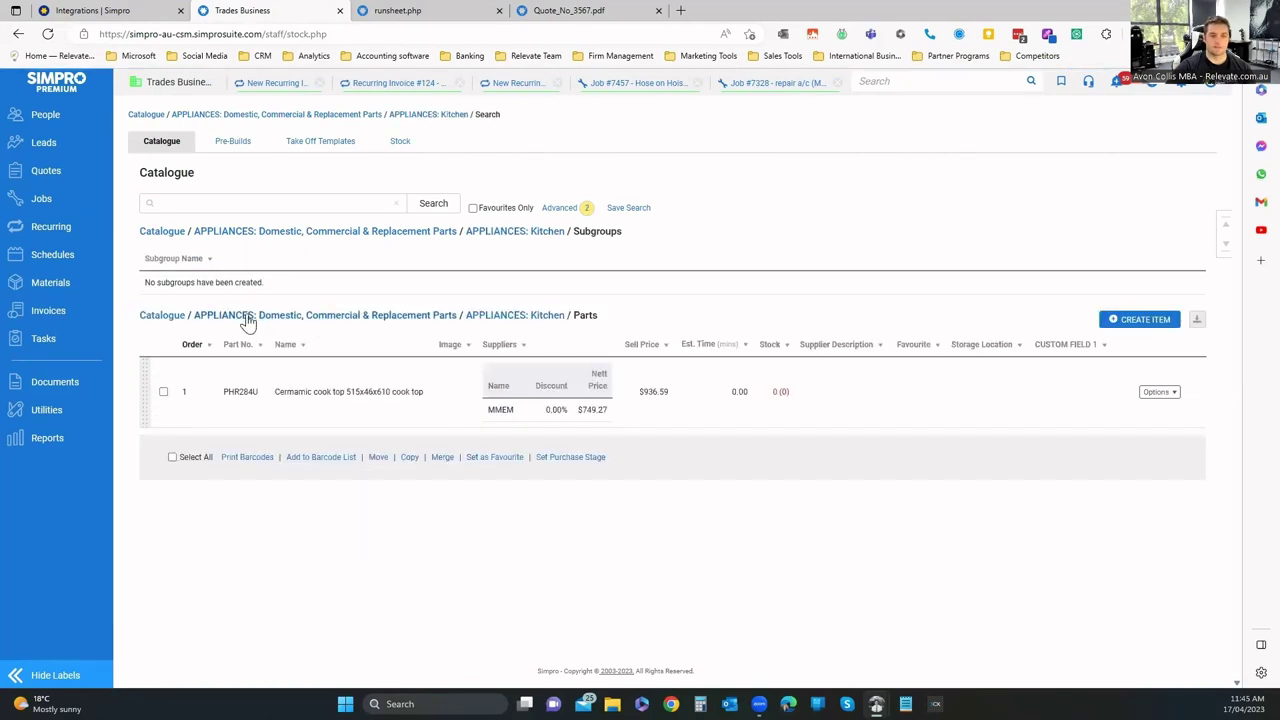
# Start a new catalogue item in the Kitchen subgroup and view its pricing tiers and supplier settings.
pyautogui.click(1145, 321)
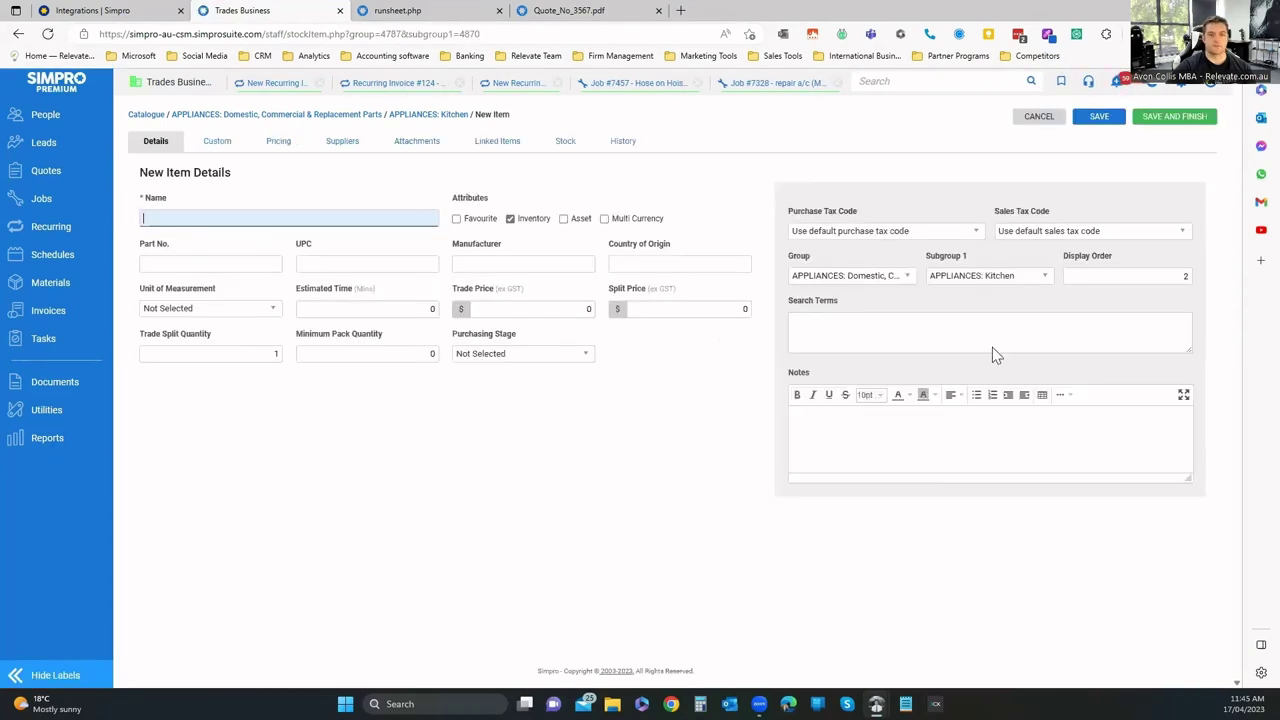
pyautogui.click(278, 143)
pyautogui.scroll(-1, 243, 297)
pyautogui.scroll(1, 243, 306)
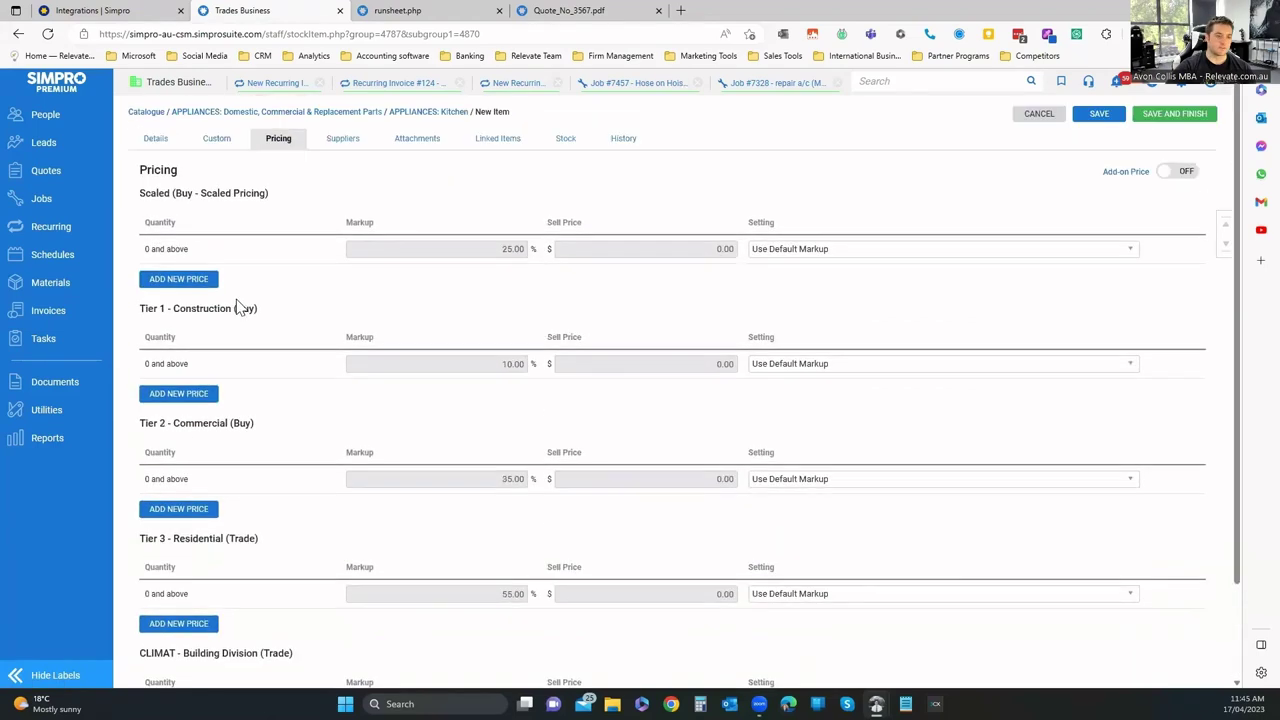
pyautogui.click(340, 146)
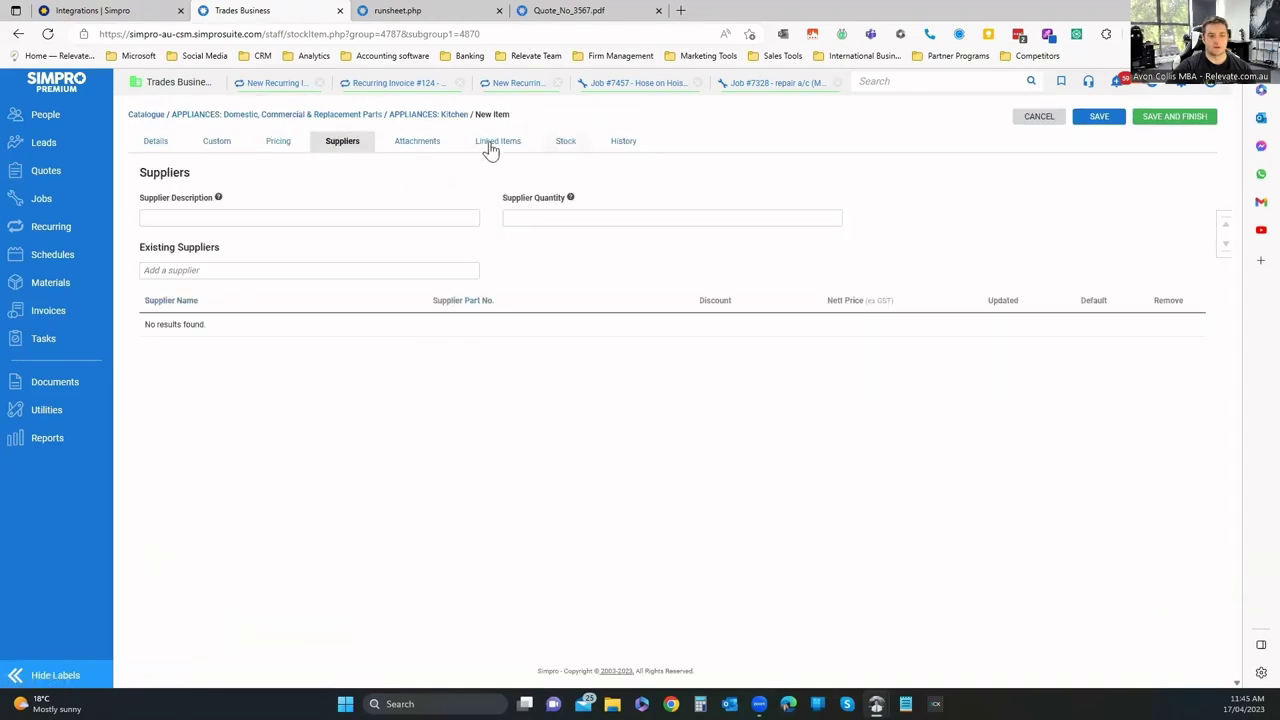
# List the unpaid customer invoices and try to open the one for McDonalds - Heatherdale.
pyautogui.moveTo(44, 283)
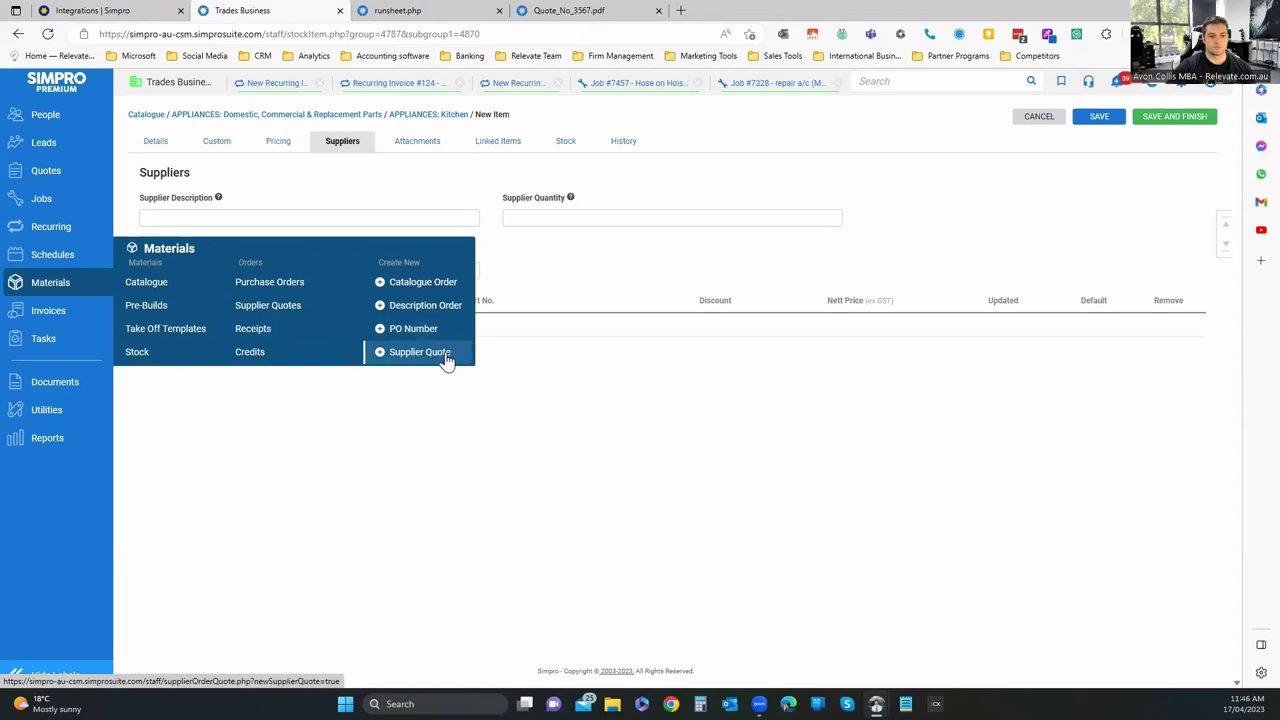
pyautogui.moveTo(60, 311)
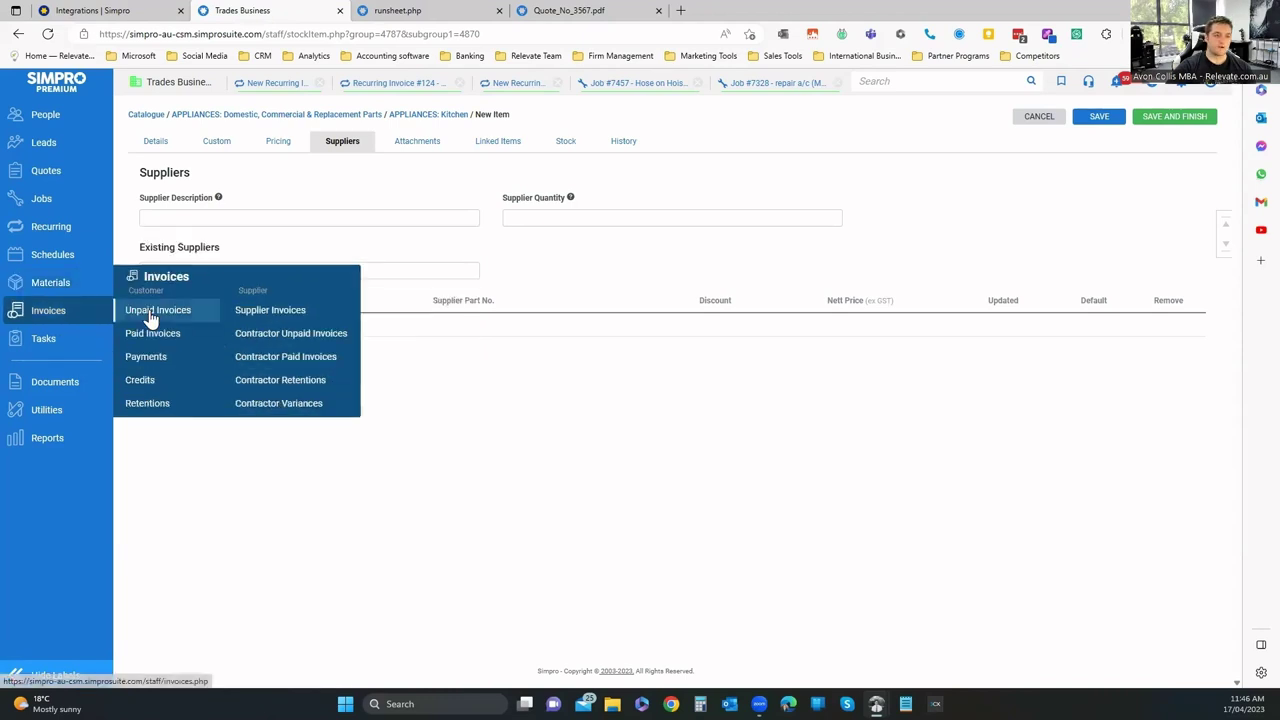
pyautogui.click(150, 317)
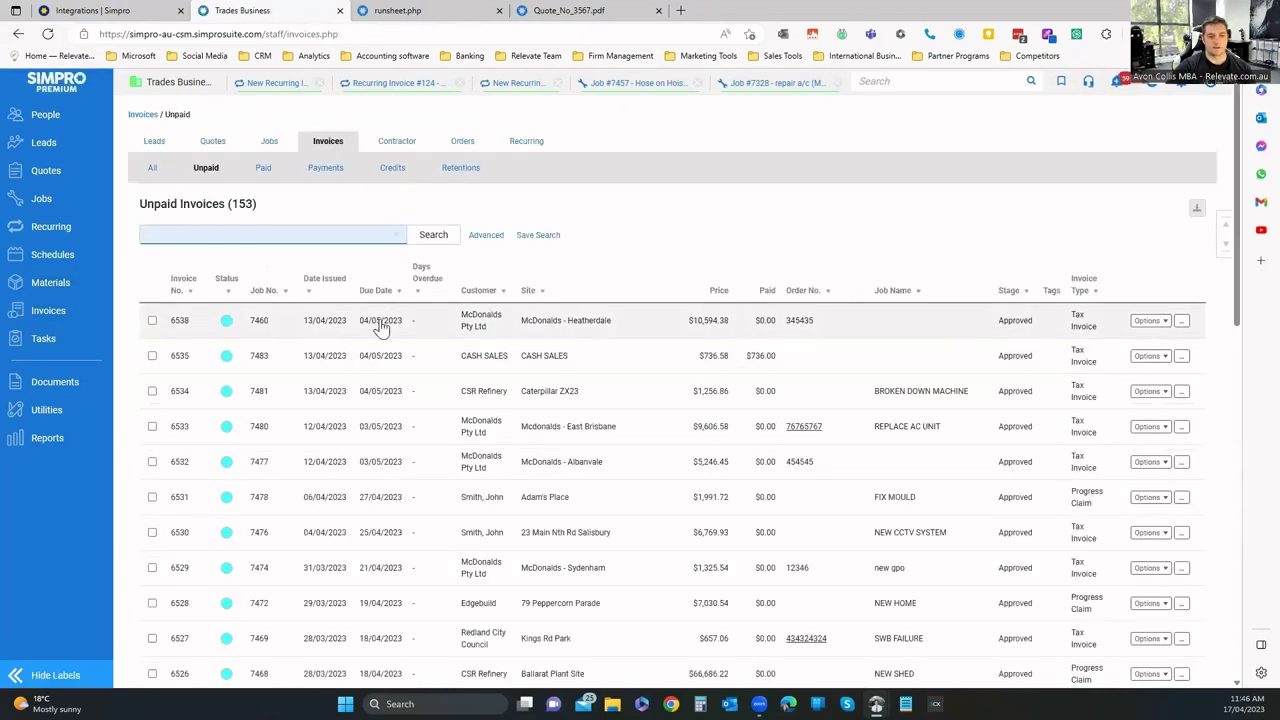
pyautogui.click(500, 338)
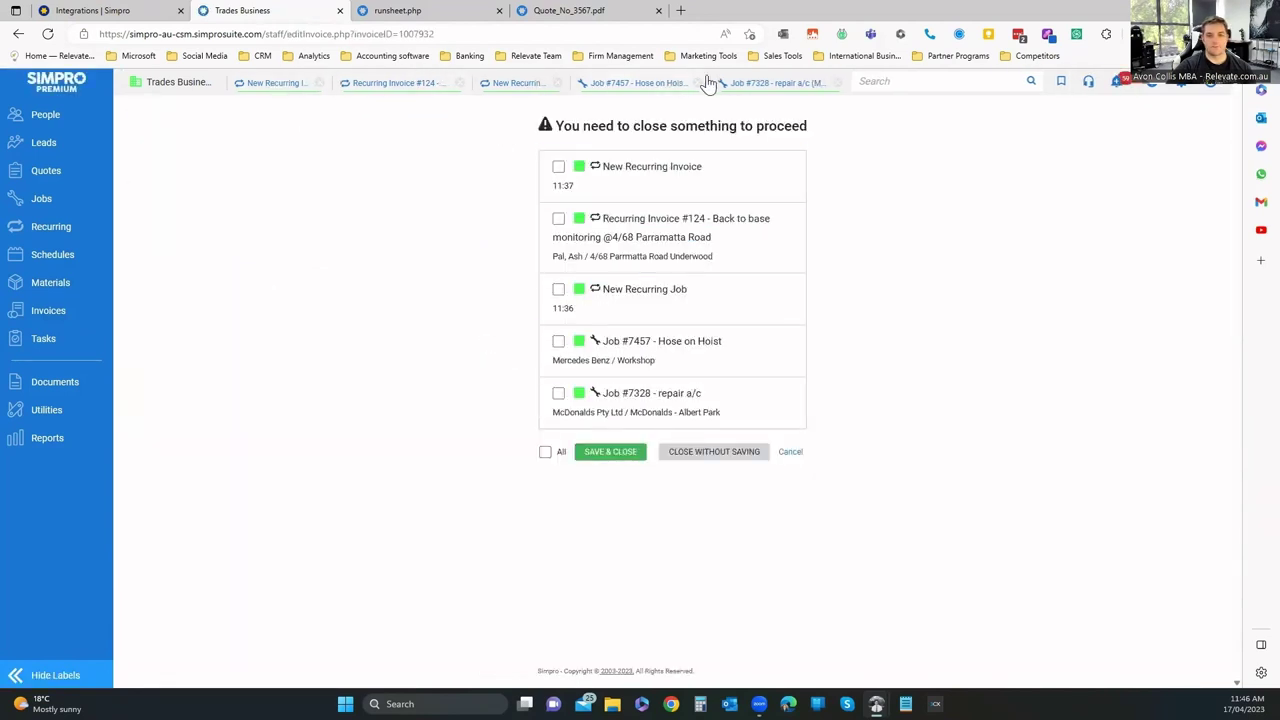
# Switch to the open Back to base monitoring recurring invoice, then save and finish it.
pyautogui.click(404, 86)
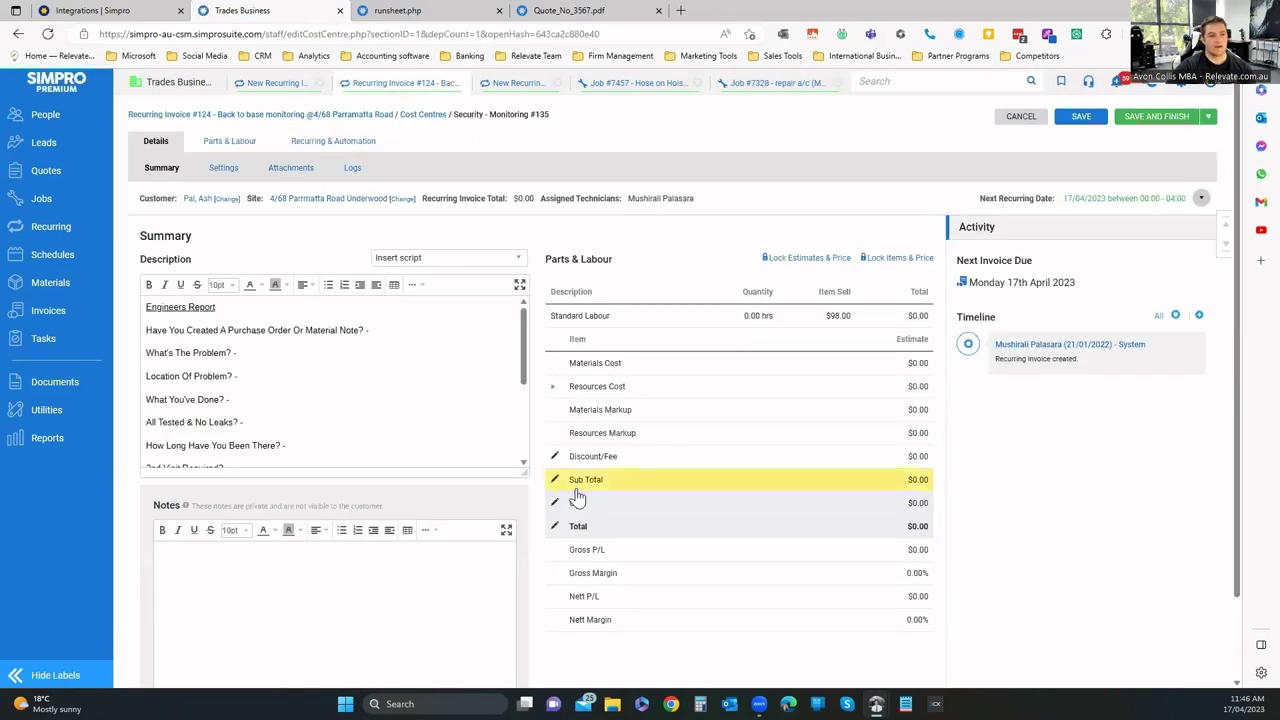
pyautogui.scroll(-3, 737, 431)
pyautogui.scroll(3, 728, 337)
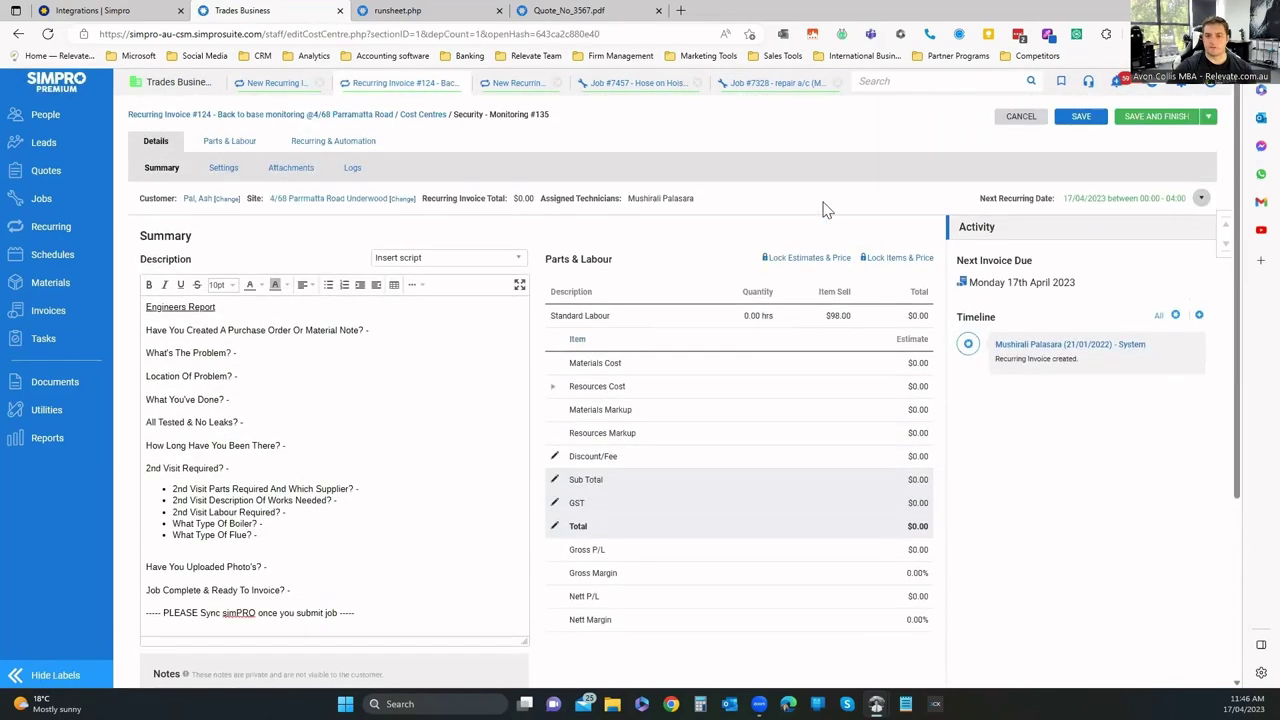
pyautogui.click(1152, 119)
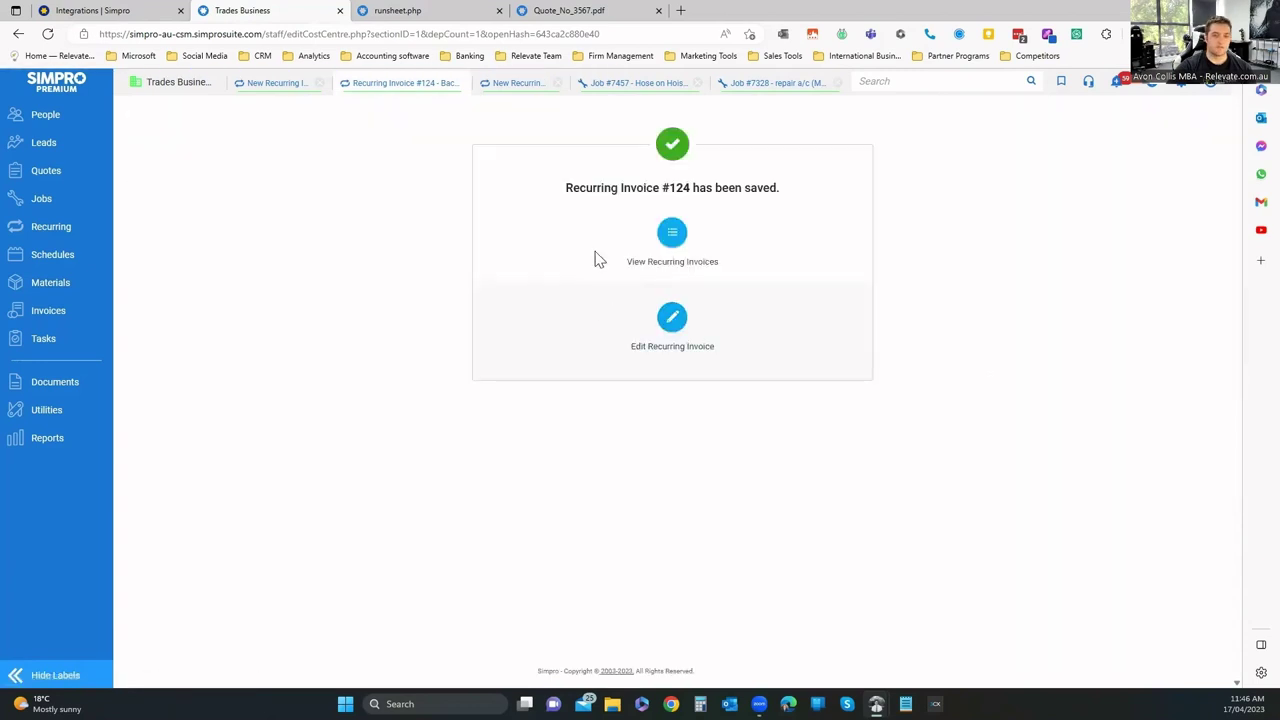
# Go back to the unpaid customer invoices and open the McDonalds - Heatherdale tax invoice.
pyautogui.click(488, 86)
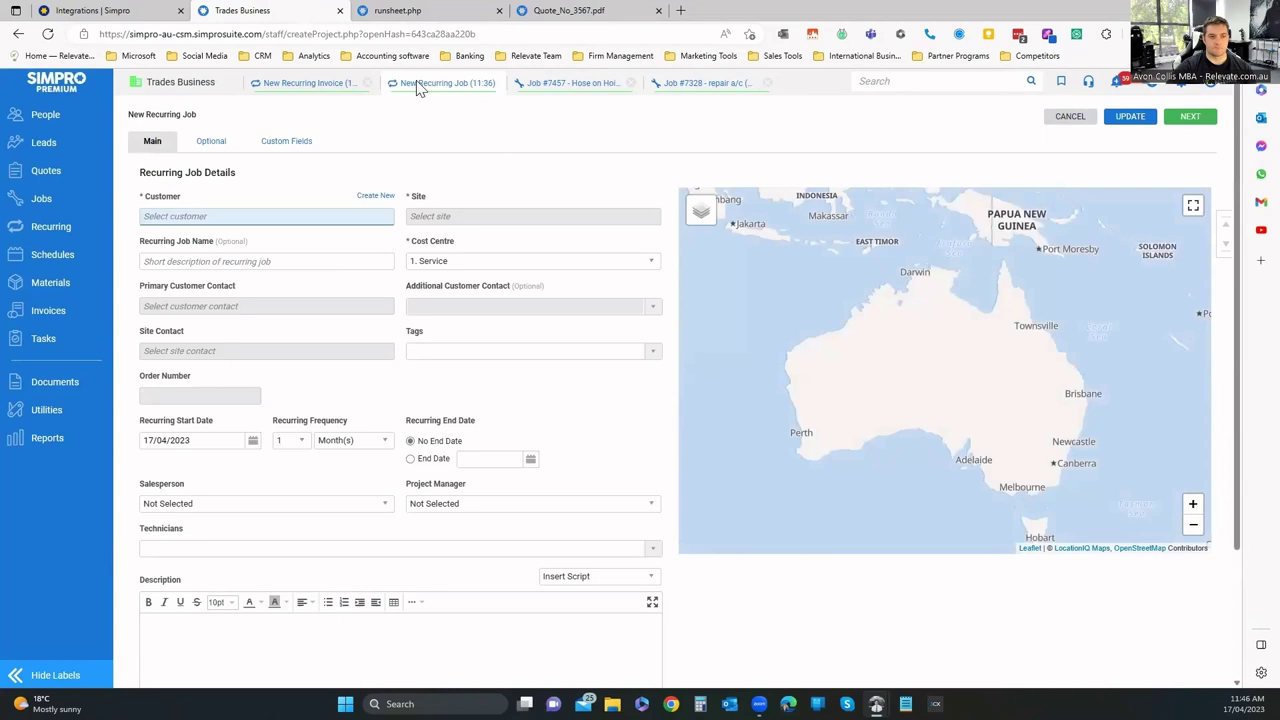
pyautogui.moveTo(42, 312)
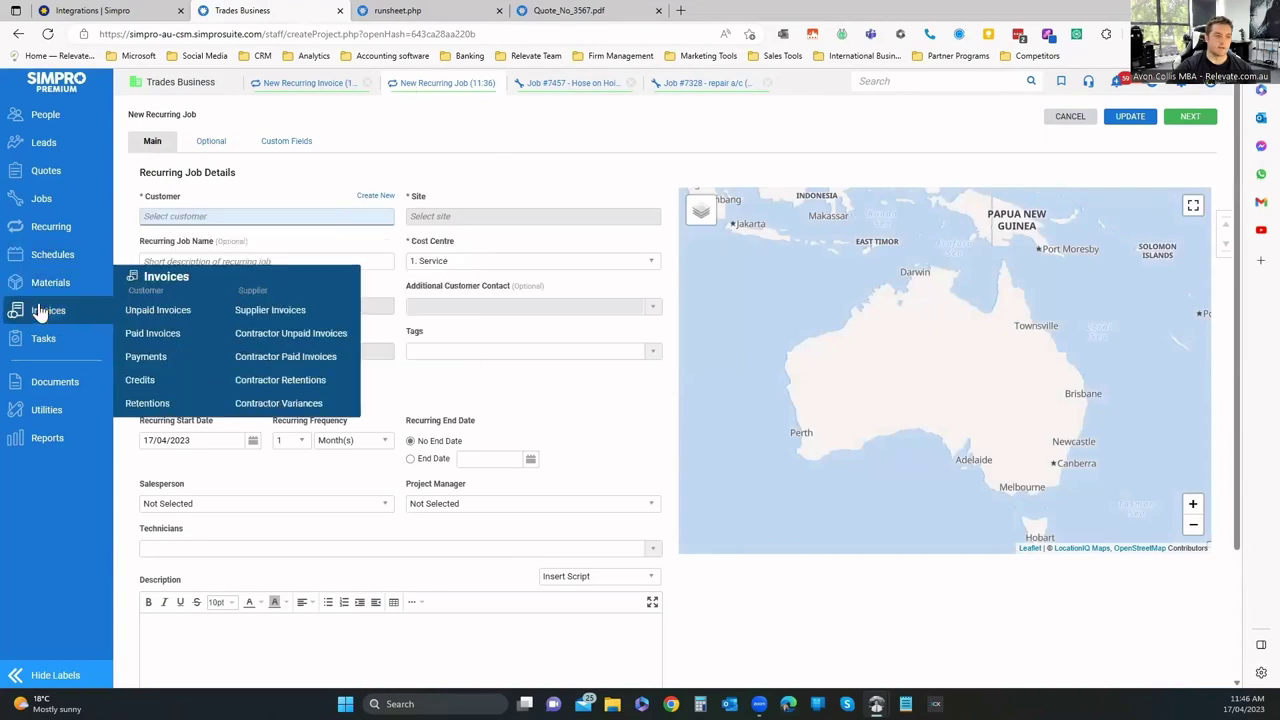
pyautogui.click(162, 311)
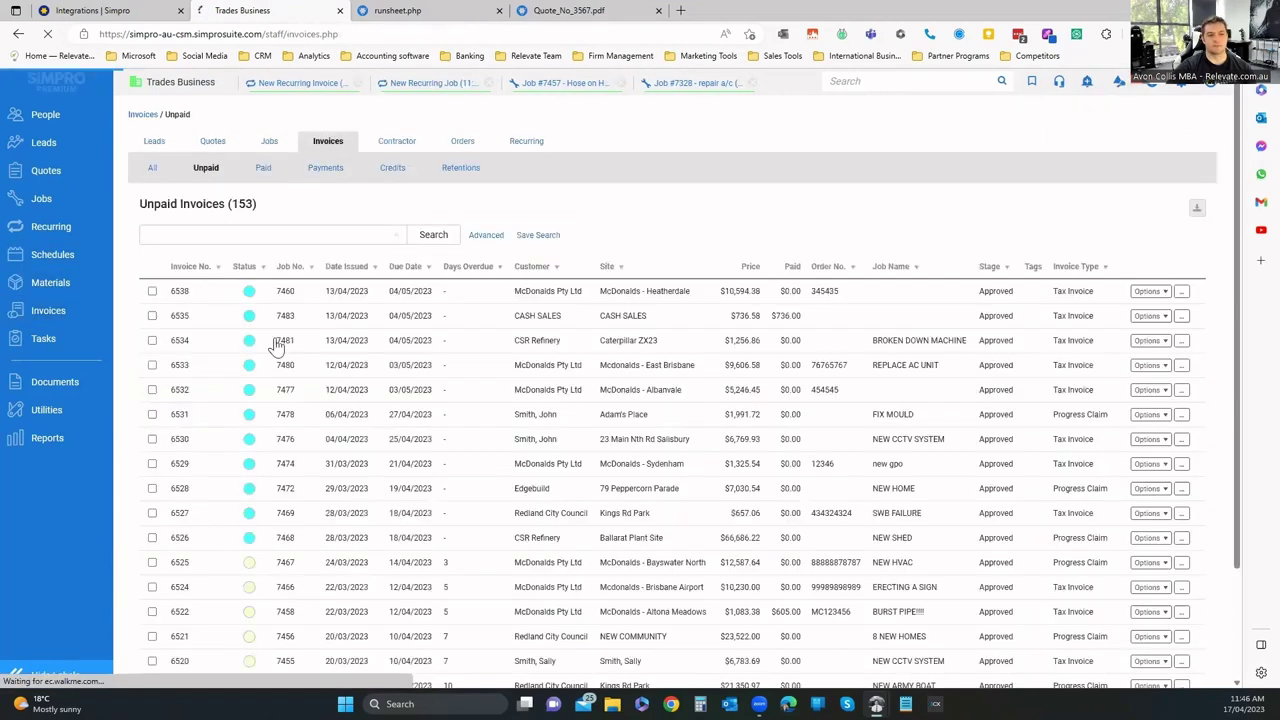
pyautogui.click(282, 322)
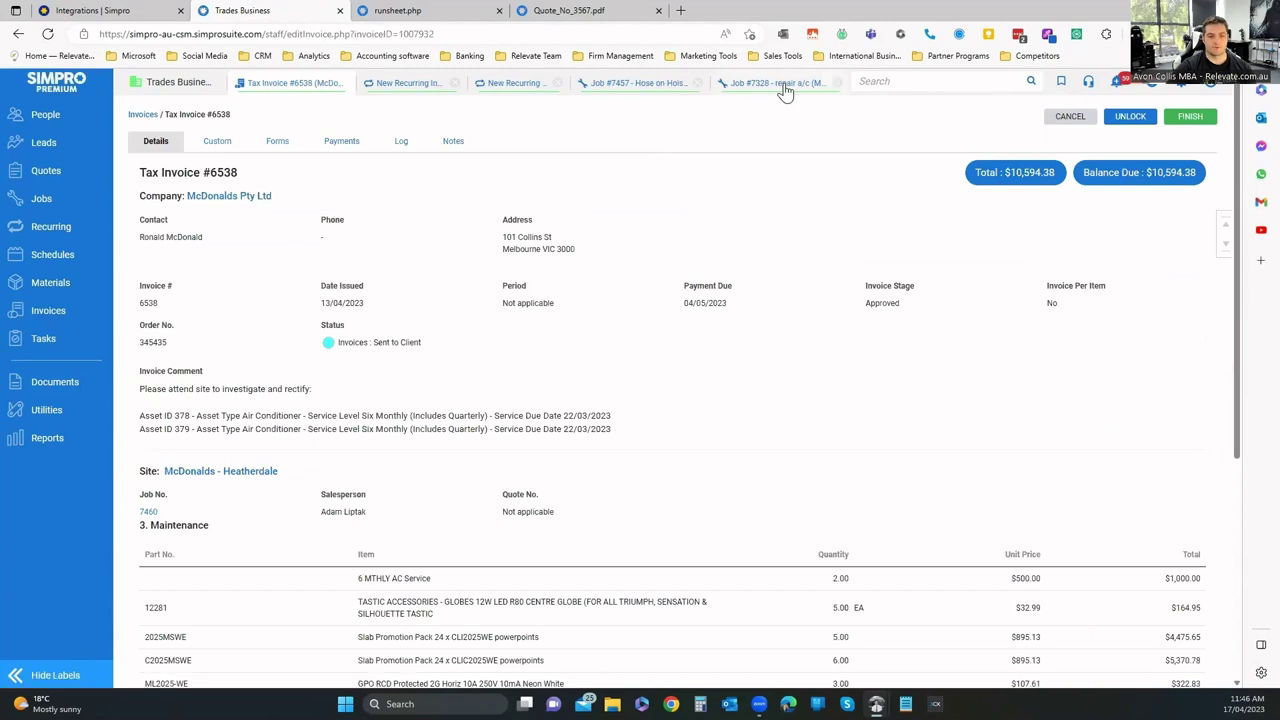
# Examine the McDonalds - Heatherdale invoice's details, comment, maintenance line items, totals and footnote.
pyautogui.scroll(-3, 767, 275)
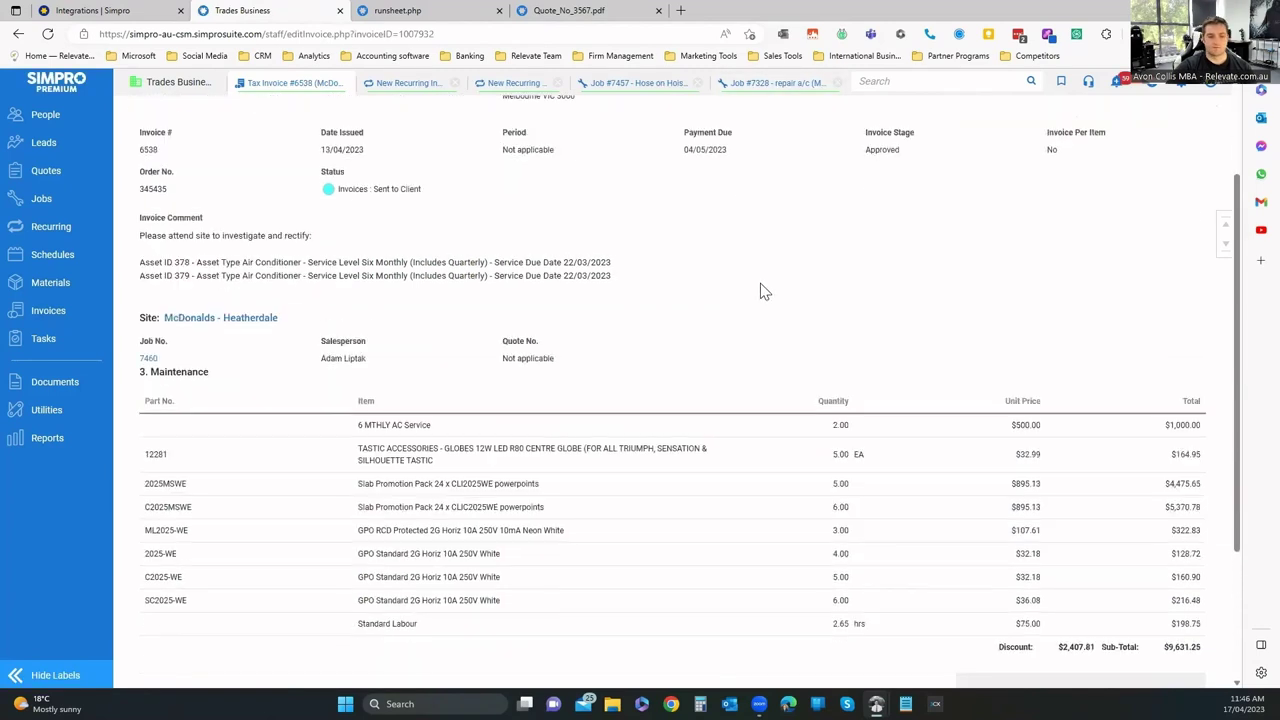
pyautogui.scroll(3, 767, 303)
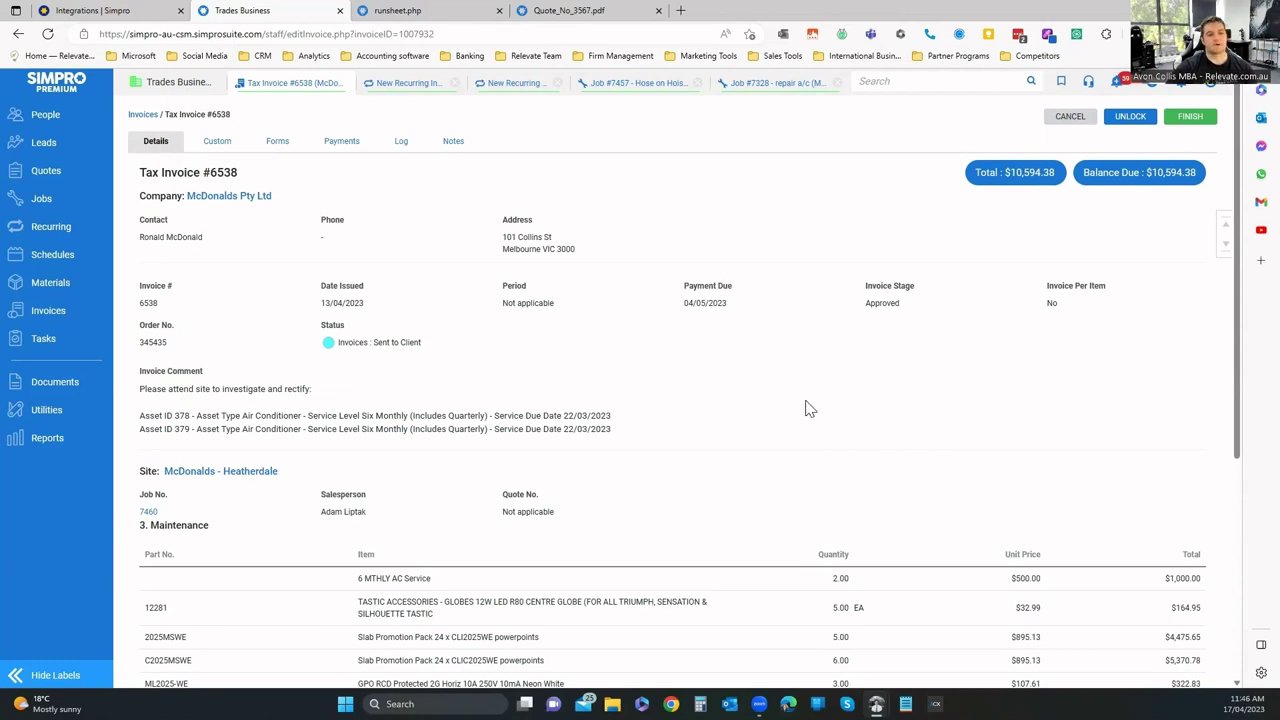
pyautogui.scroll(-5, 668, 368)
pyautogui.scroll(-1, 668, 370)
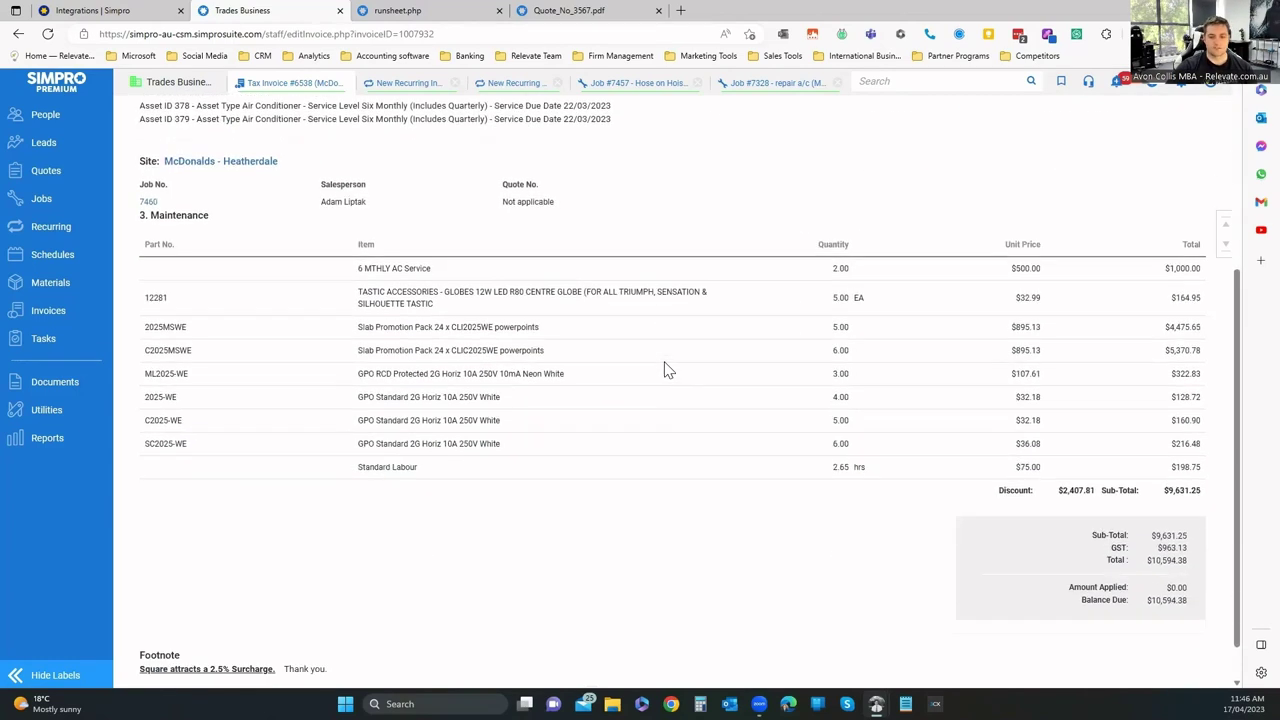
pyautogui.scroll(-1, 686, 409)
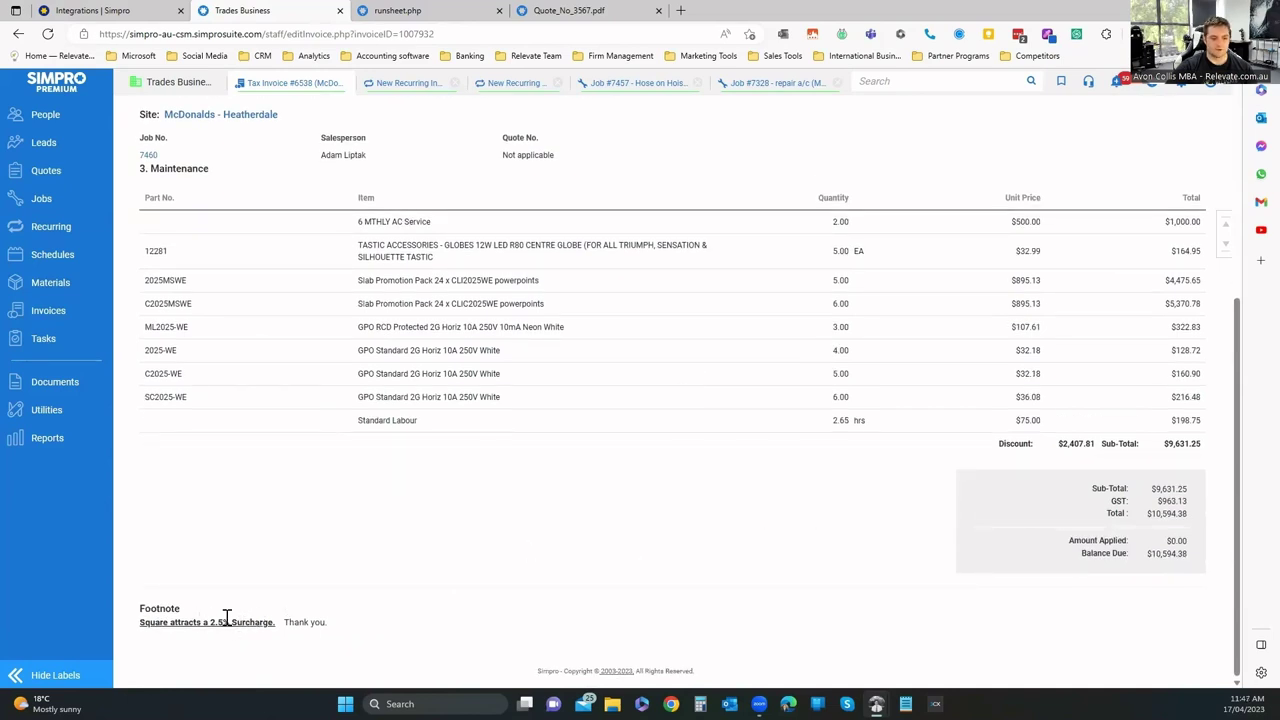
pyautogui.scroll(6, 663, 406)
pyautogui.scroll(-7, 250, 510)
pyautogui.scroll(7, 437, 334)
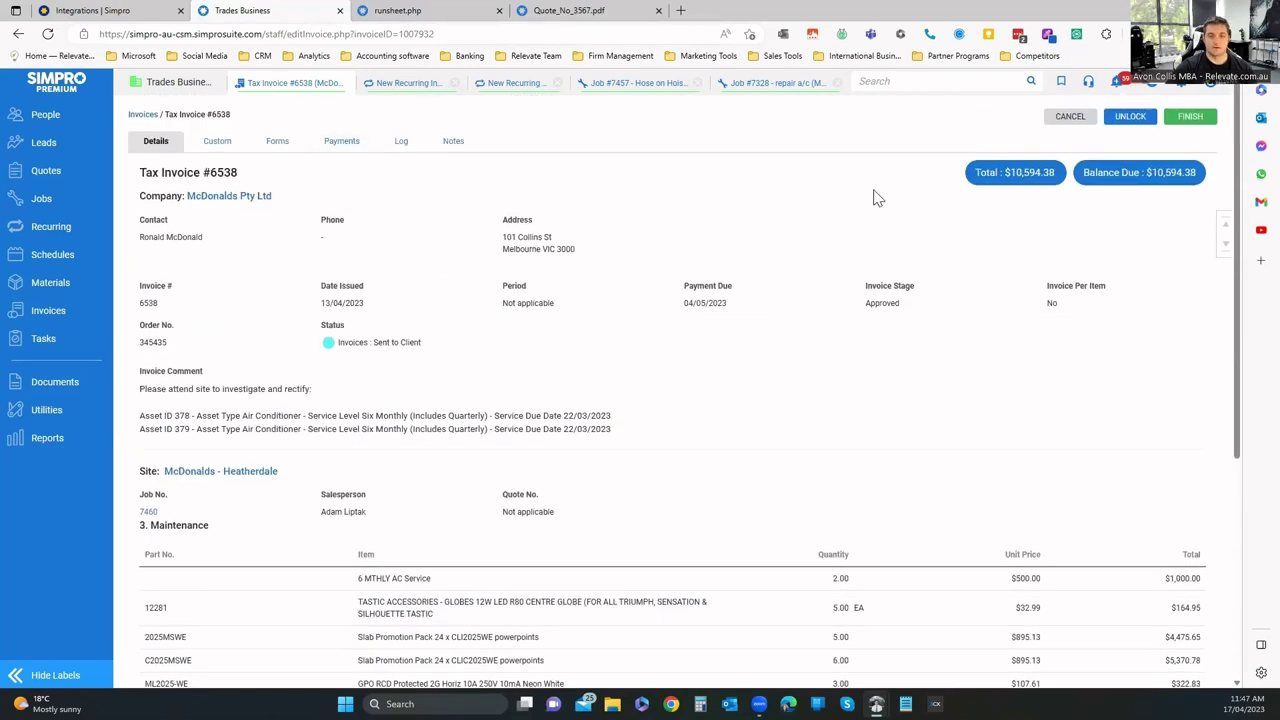
# Check the McDonalds - Heatherdale invoice's custom fields and forms, then examine its Description PDF from header to payment details.
pyautogui.click(218, 145)
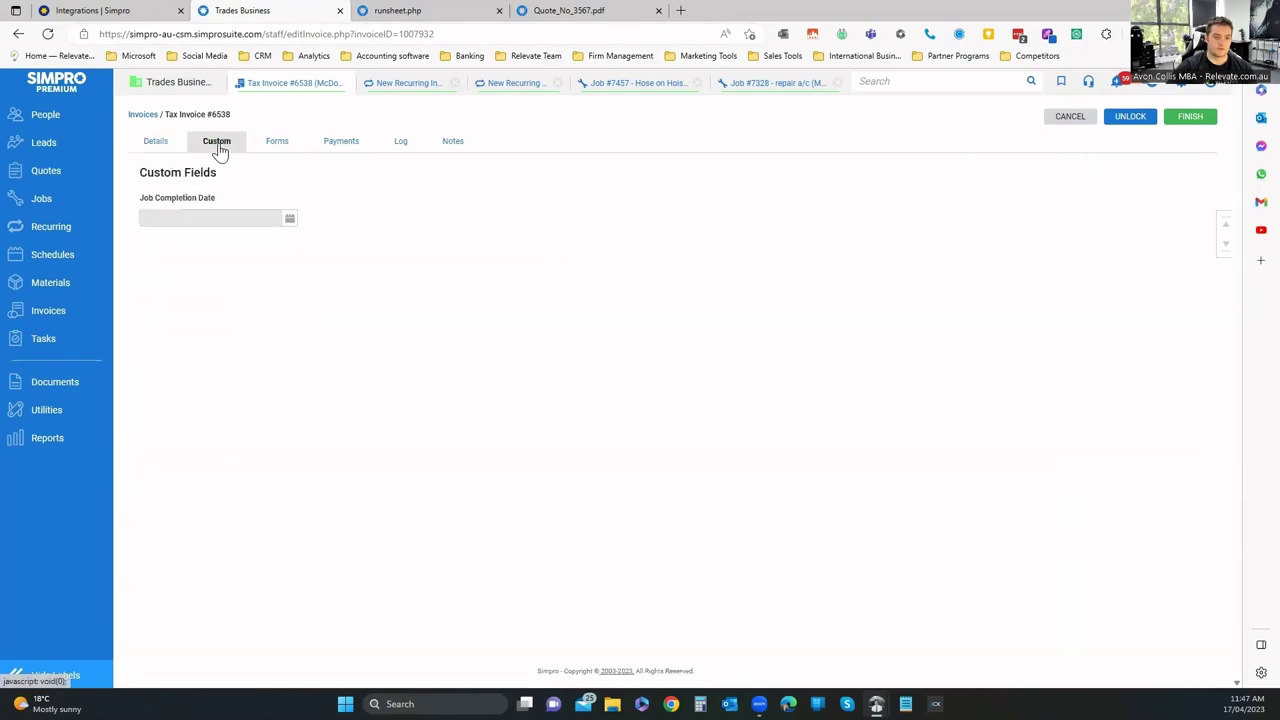
pyautogui.click(277, 145)
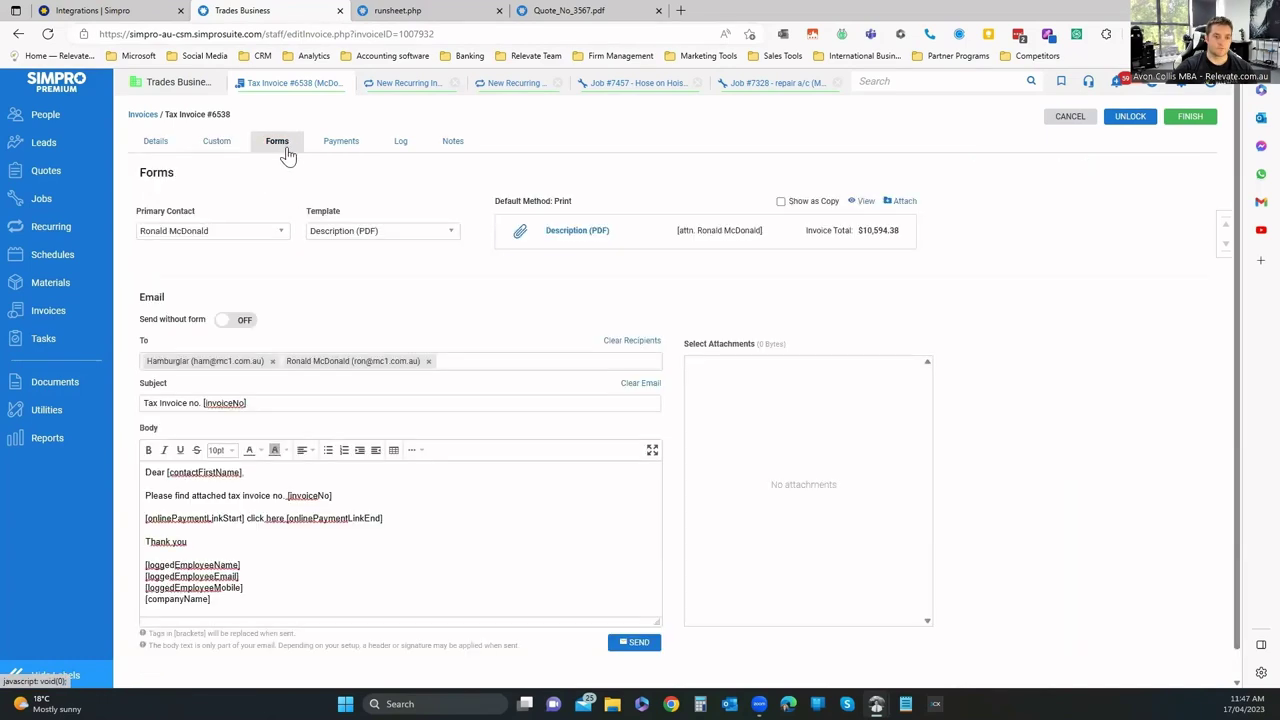
pyautogui.click(578, 231)
pyautogui.scroll(-10, 557, 303)
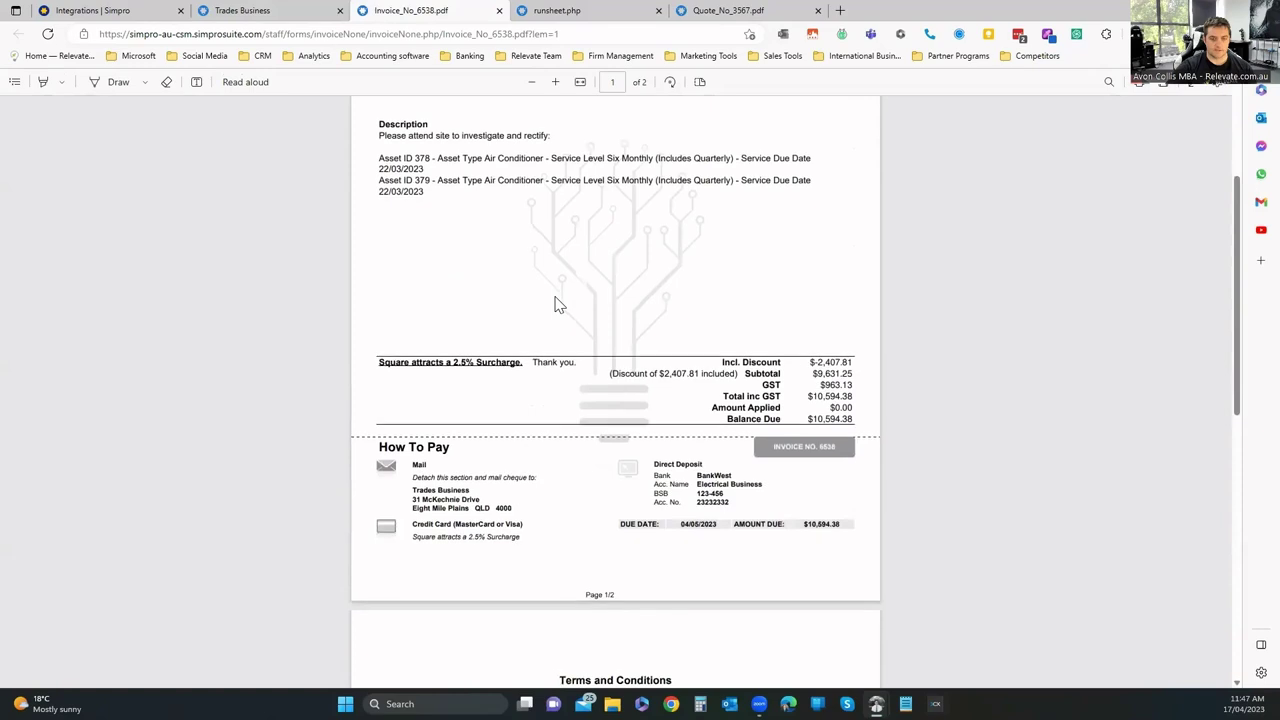
pyautogui.scroll(10, 557, 303)
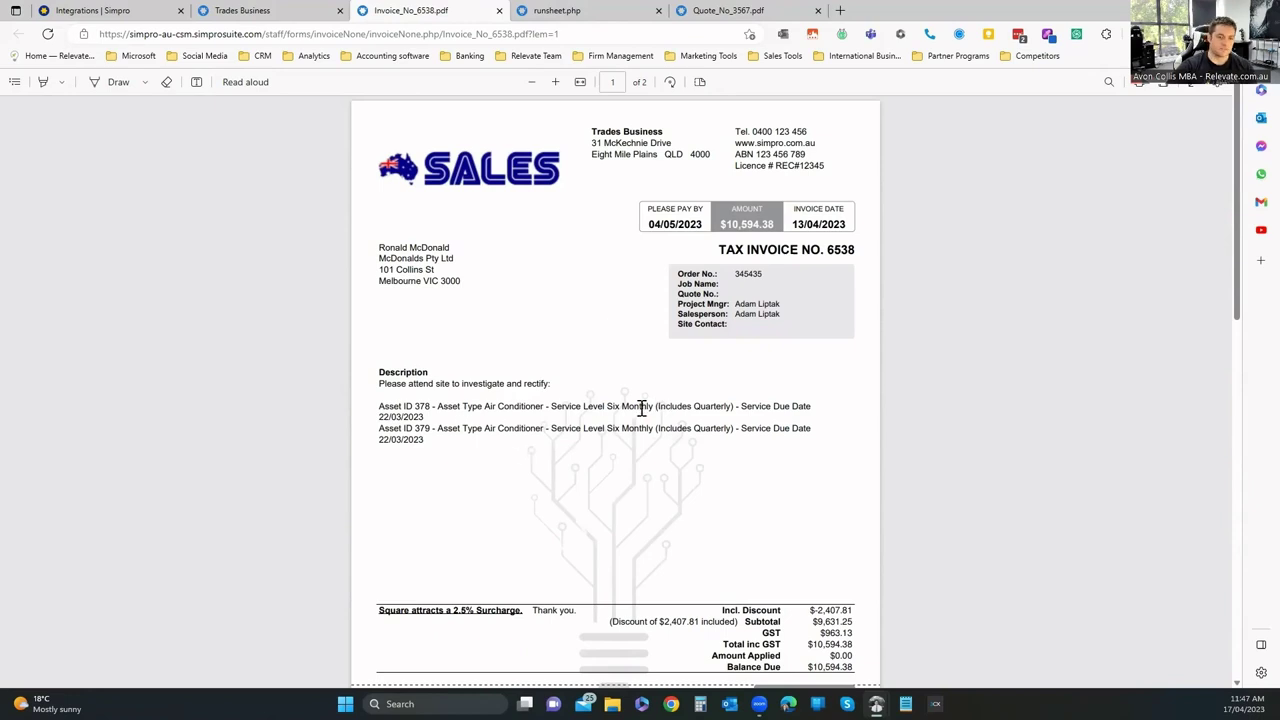
pyautogui.scroll(-2, 660, 492)
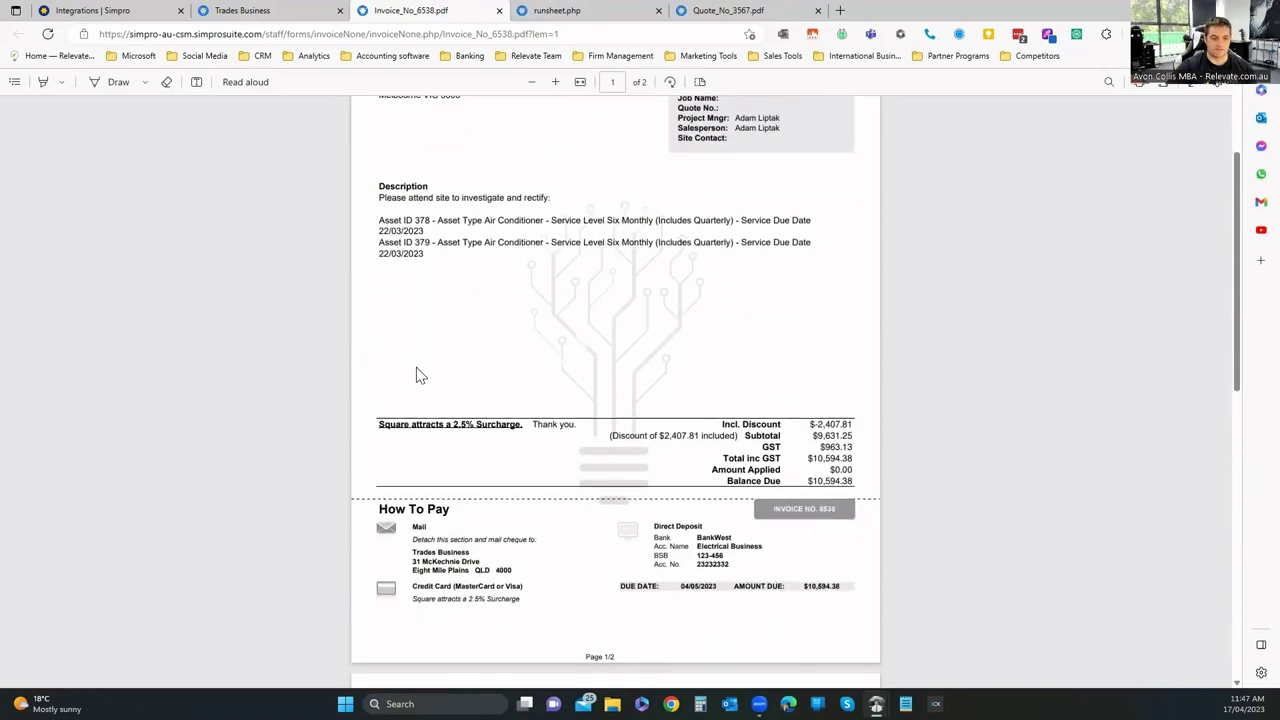
pyautogui.scroll(-4, 417, 370)
pyautogui.scroll(6, 453, 317)
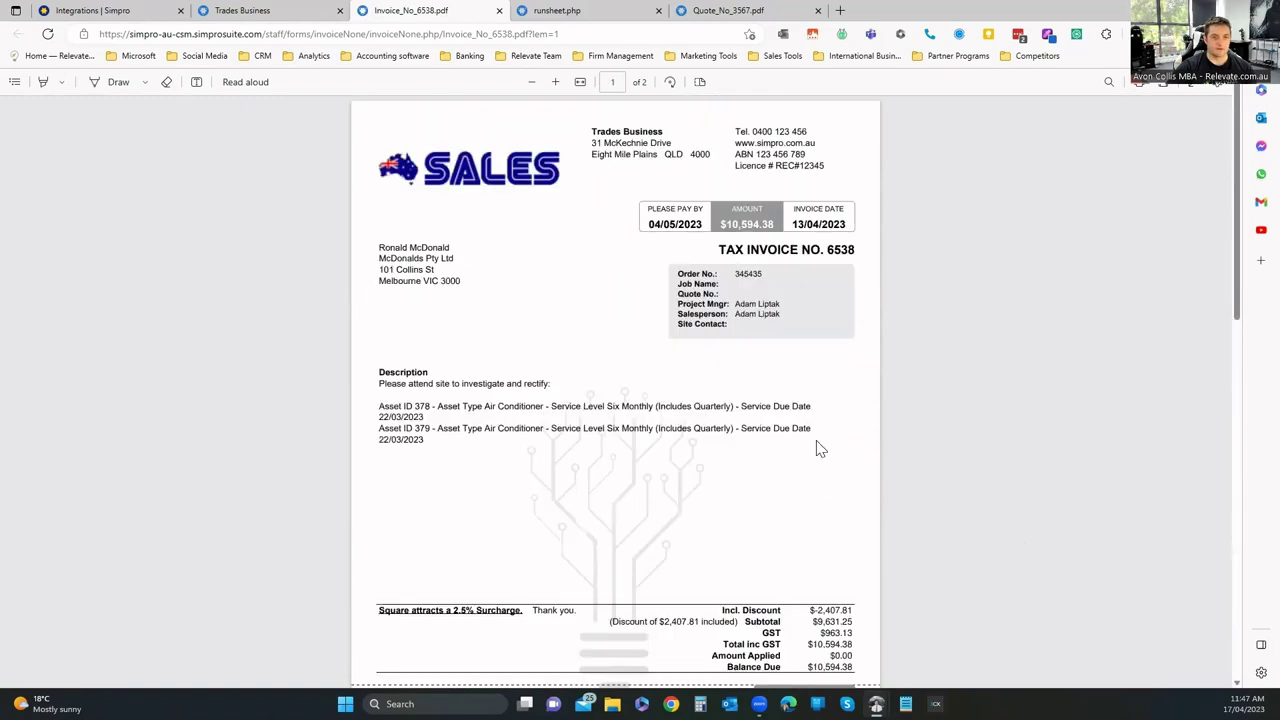
# Return to the tax invoice, start a payment for it, and open the invoice listed in the payment breakdown.
pyautogui.click(252, 10)
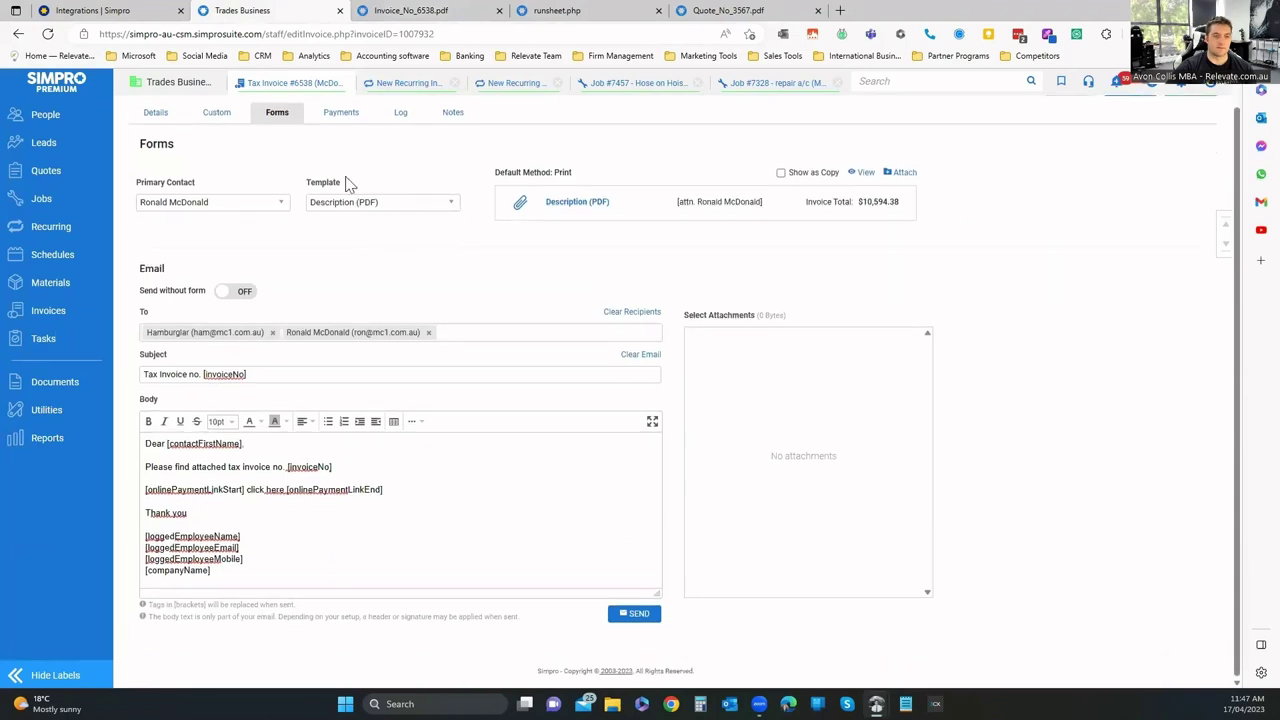
pyautogui.click(335, 114)
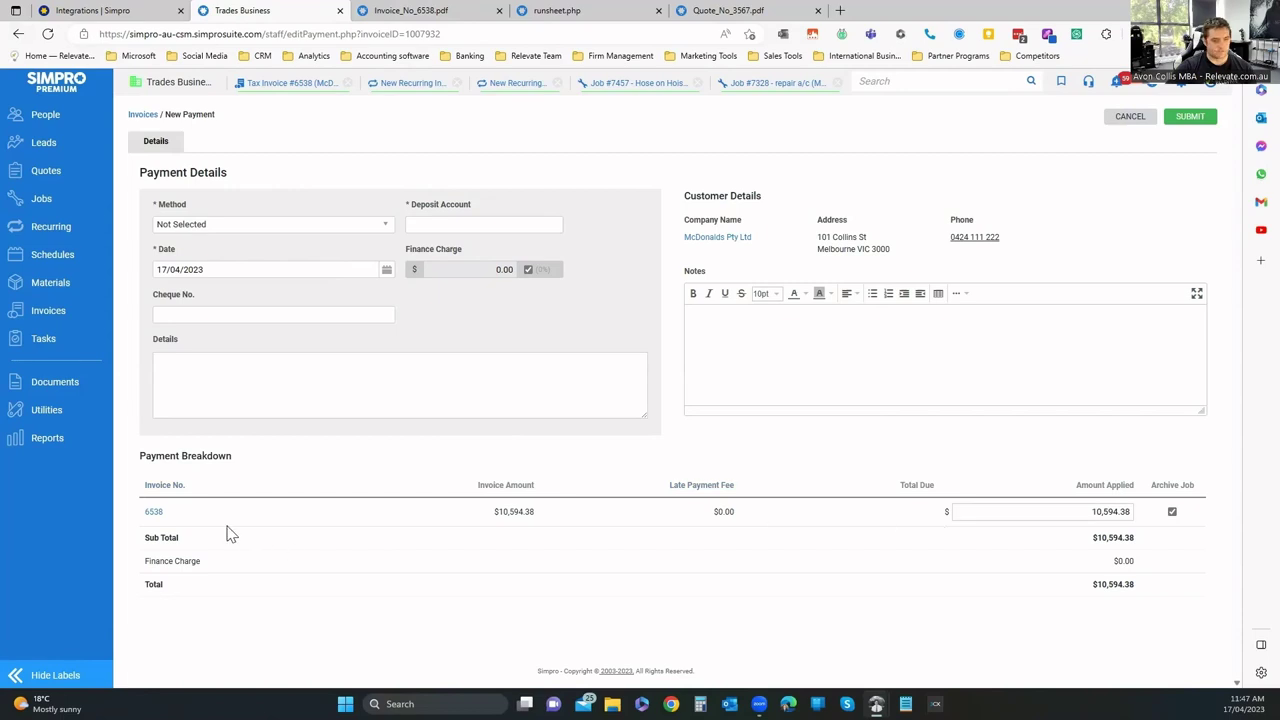
pyautogui.click(153, 512)
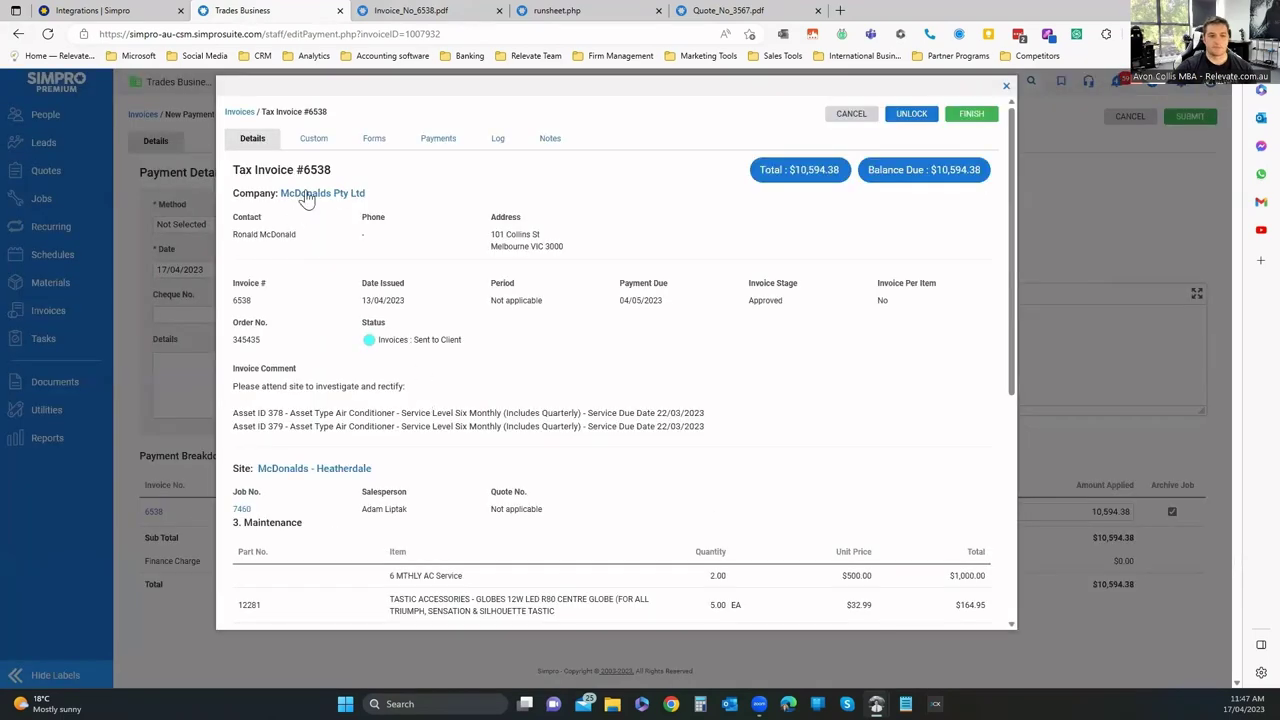
# Examine the invoice's asset service comment, powerpoint line items and labour in the preview, then close it.
pyautogui.scroll(-2, 486, 380)
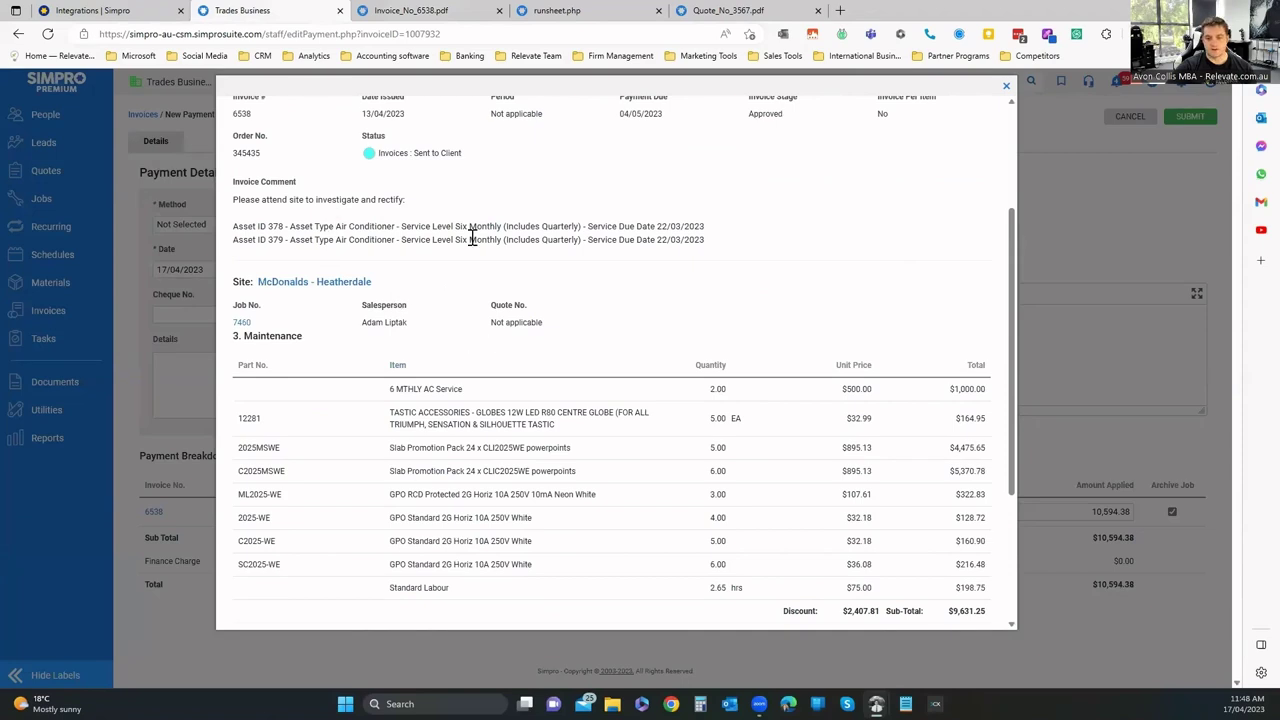
pyautogui.scroll(-1, 514, 293)
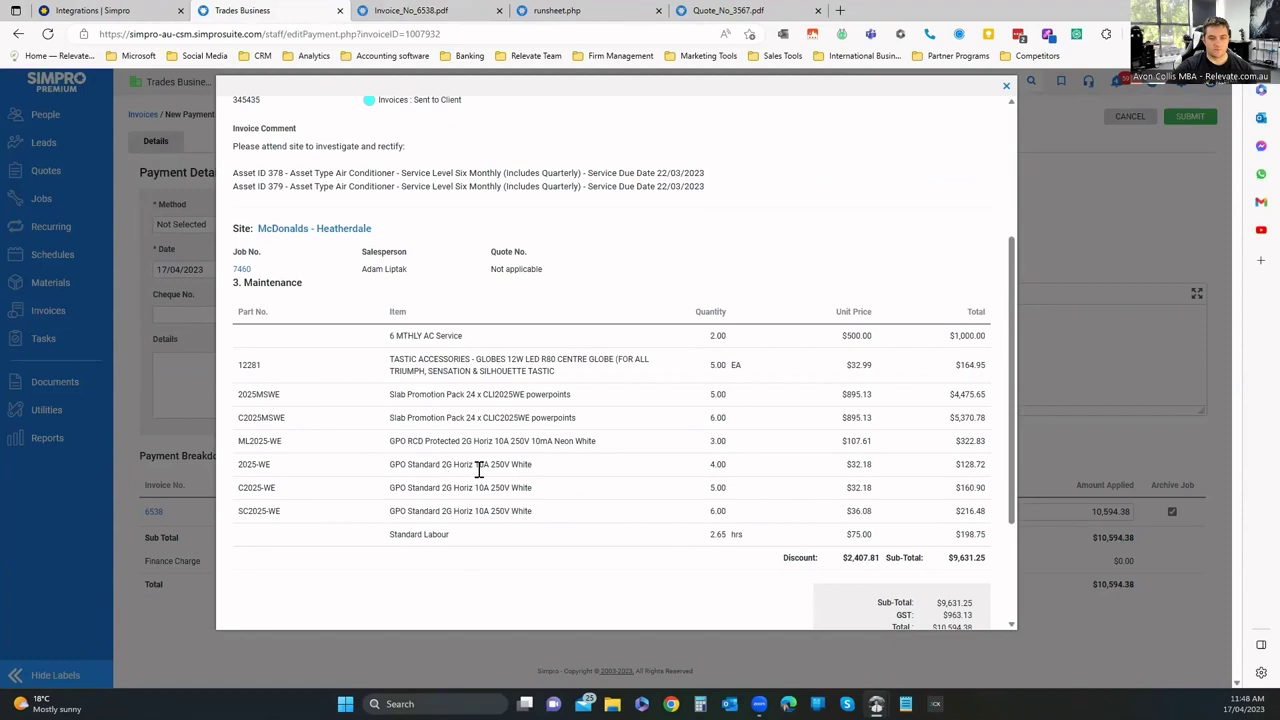
pyautogui.scroll(2, 443, 349)
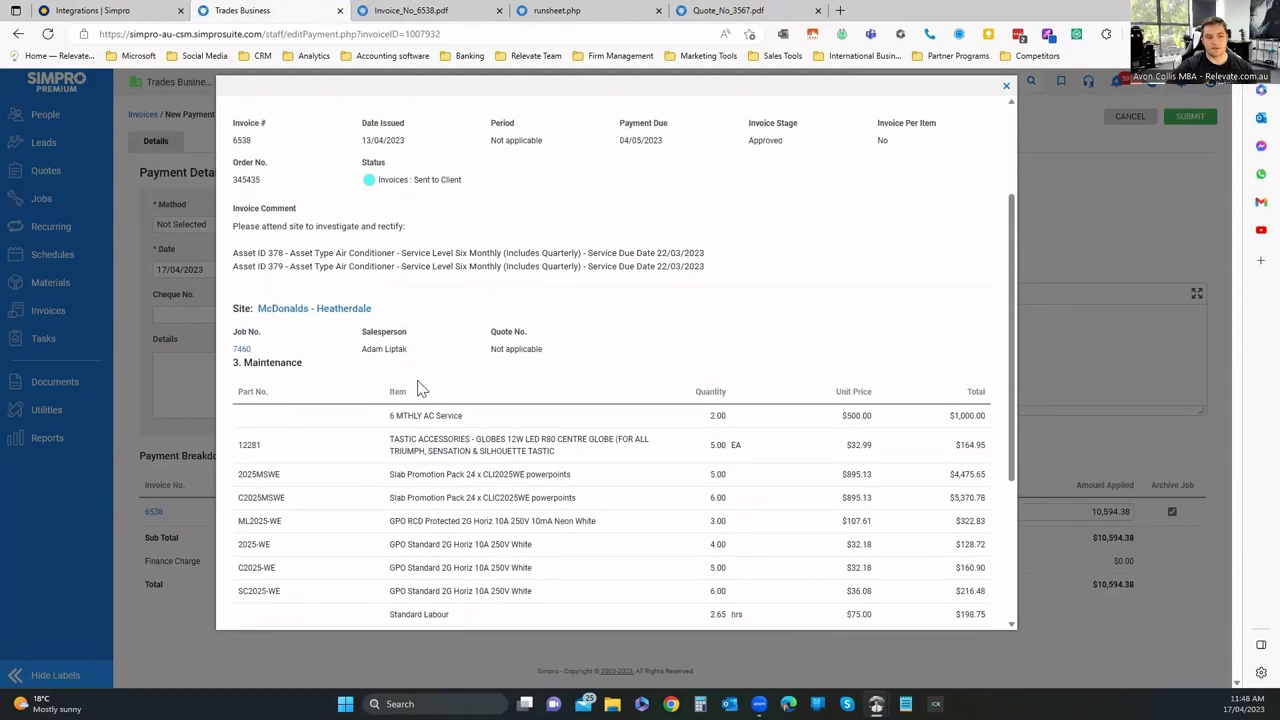
pyautogui.moveTo(240, 254); pyautogui.dragTo(689, 289)
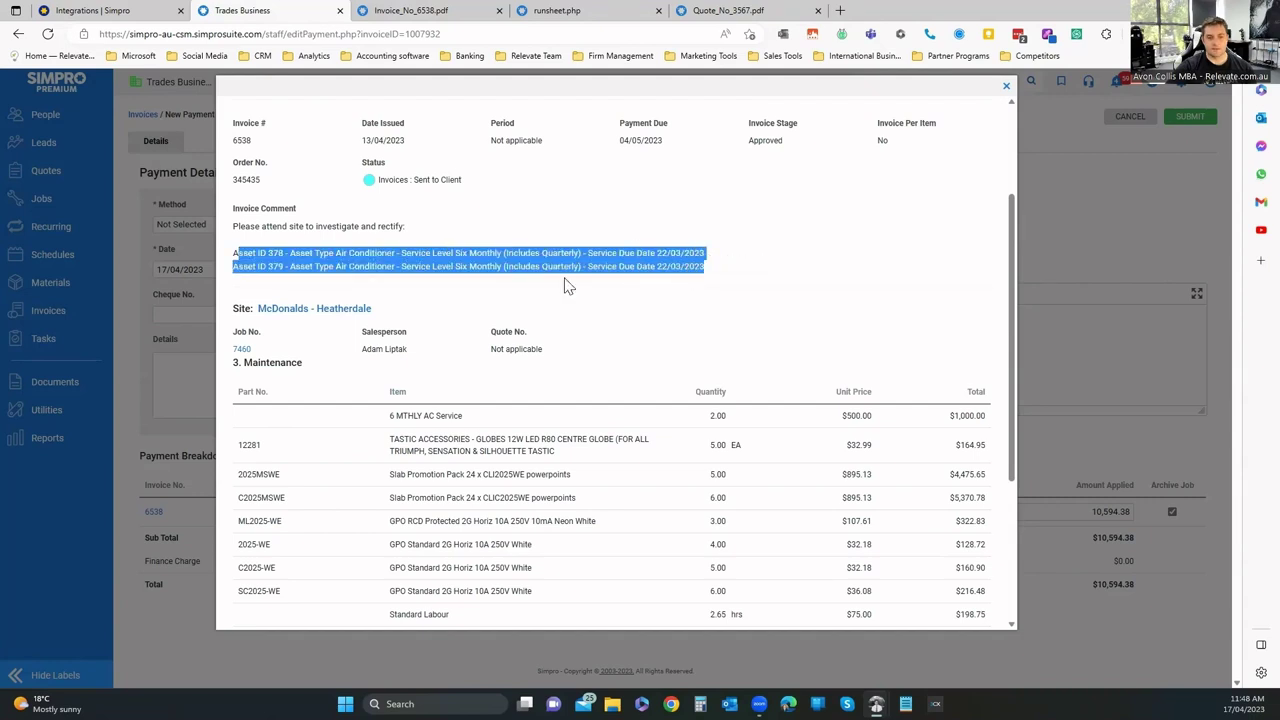
pyautogui.scroll(-2, 797, 340)
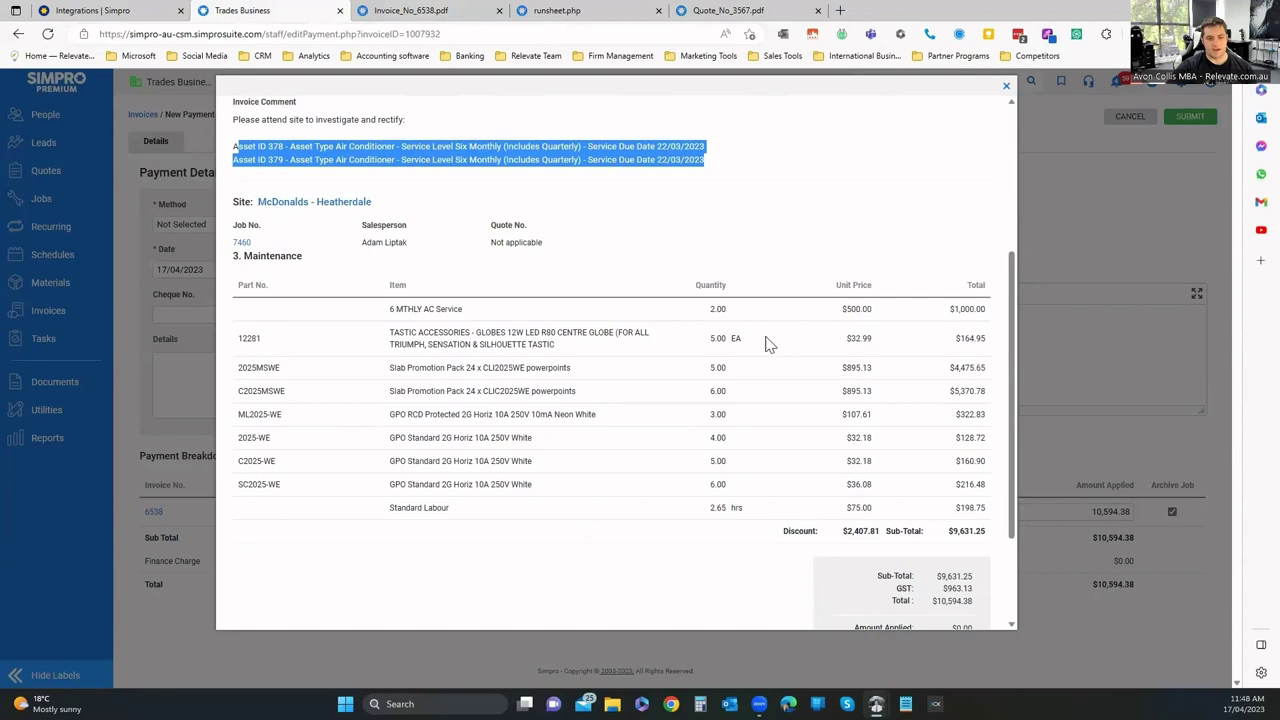
pyautogui.moveTo(438, 368); pyautogui.dragTo(596, 414)
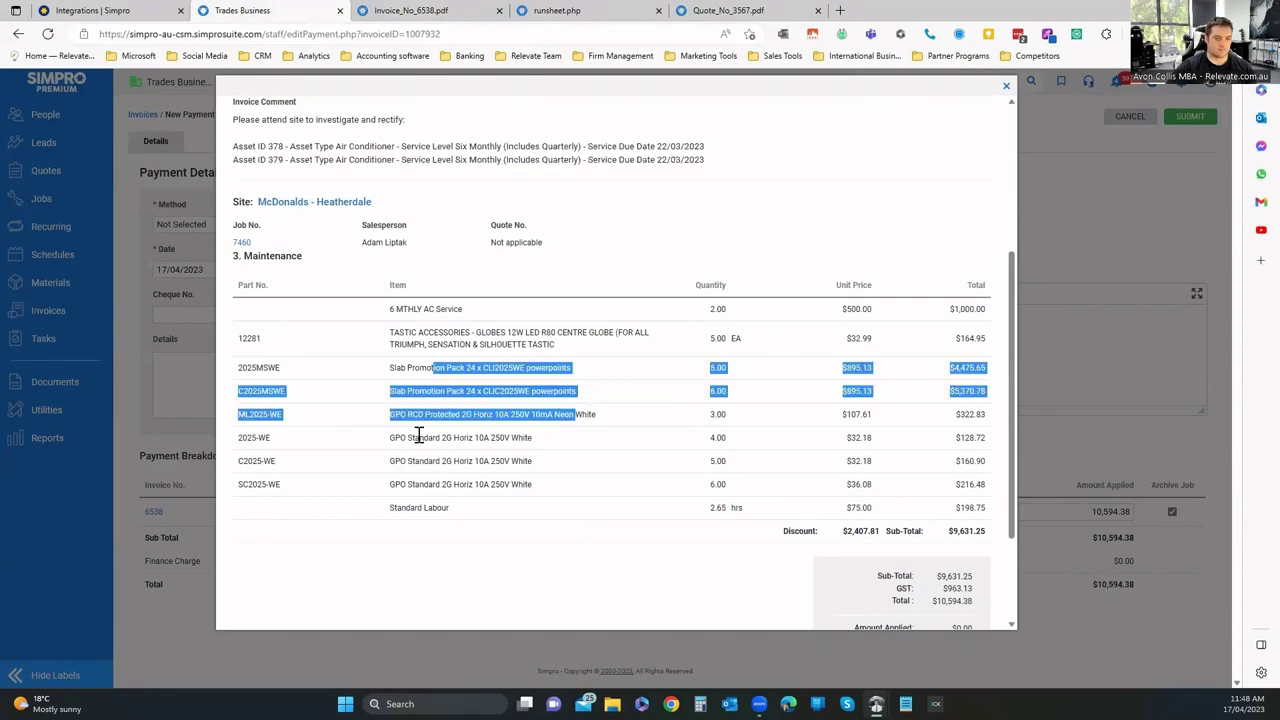
pyautogui.moveTo(418, 437); pyautogui.dragTo(500, 484)
pyautogui.click(505, 531)
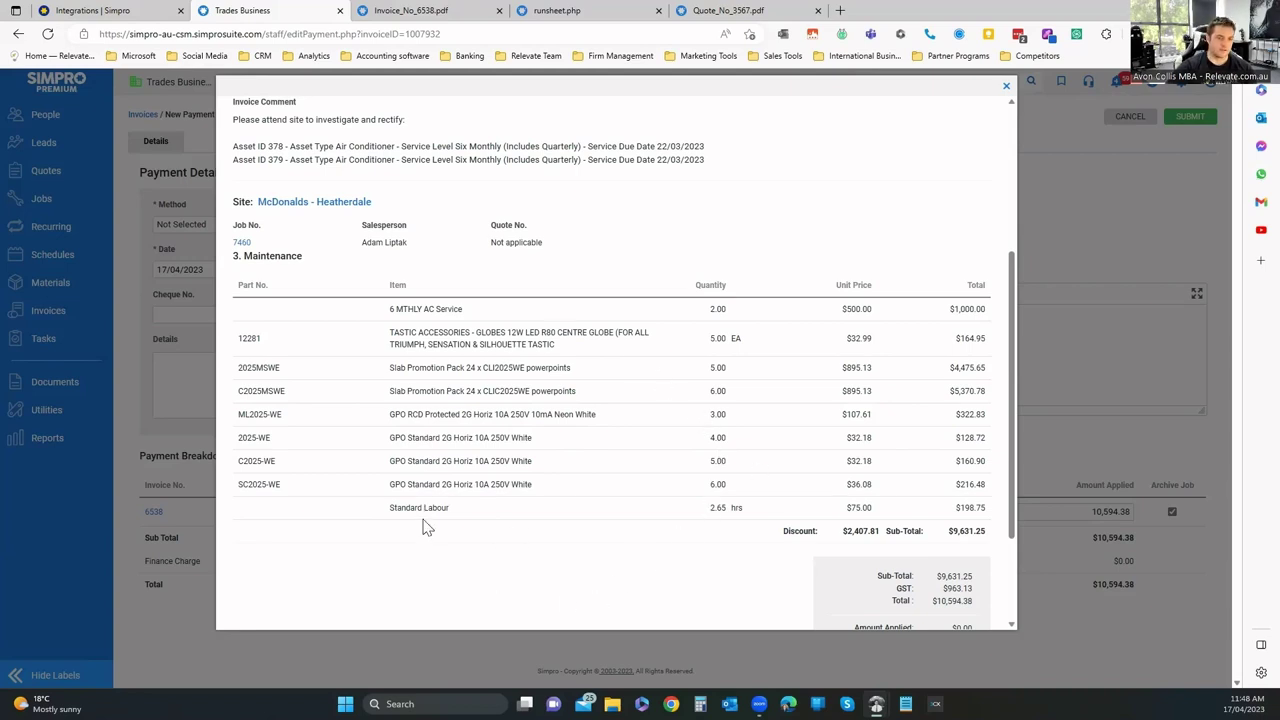
pyautogui.scroll(2, 405, 405)
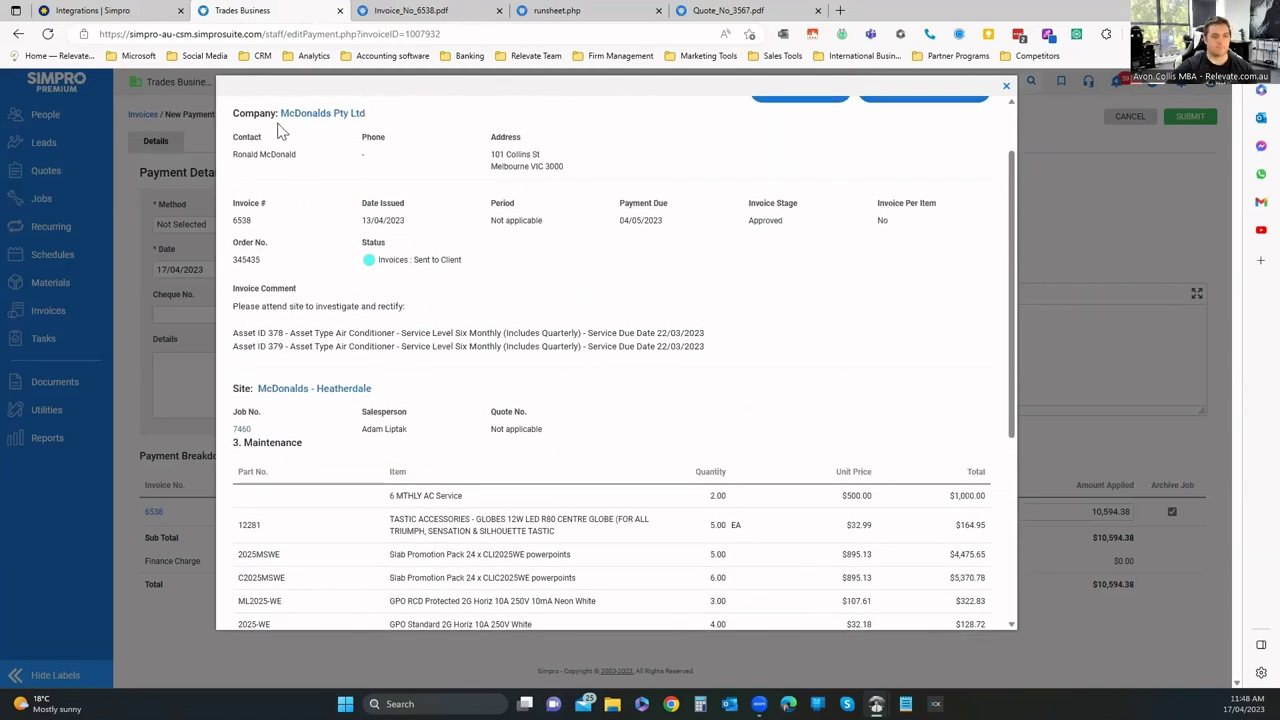
pyautogui.scroll(2, 281, 131)
pyautogui.click(1003, 88)
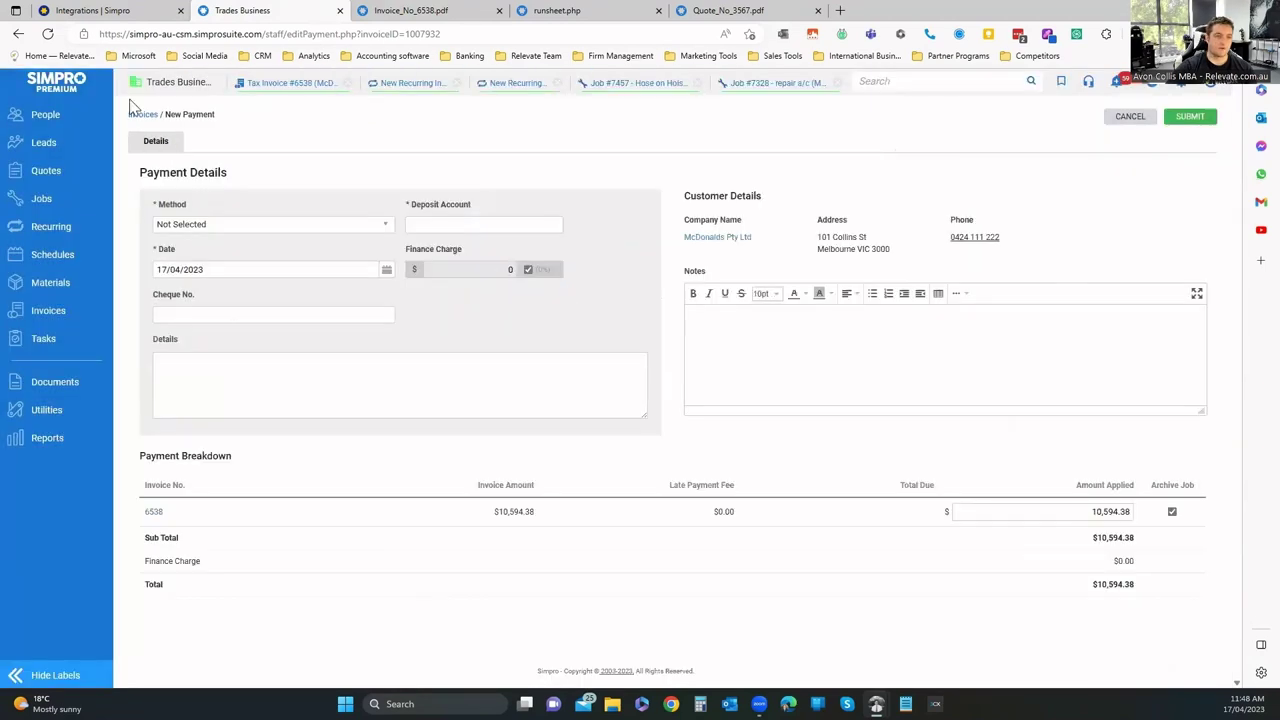
# Leave the new payment, list the unpaid contractor invoices and try to open the one from DA - O'Gradys Contracting.
pyautogui.click(140, 113)
pyautogui.moveTo(50, 312)
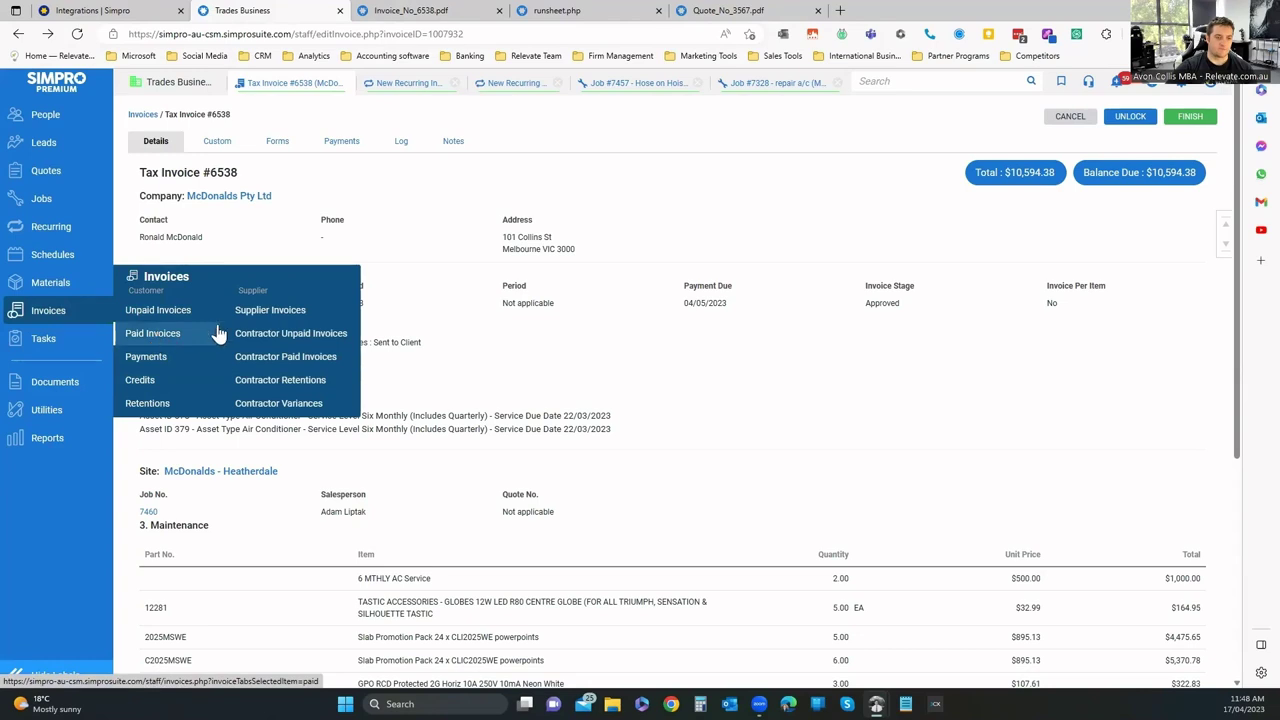
pyautogui.click(272, 333)
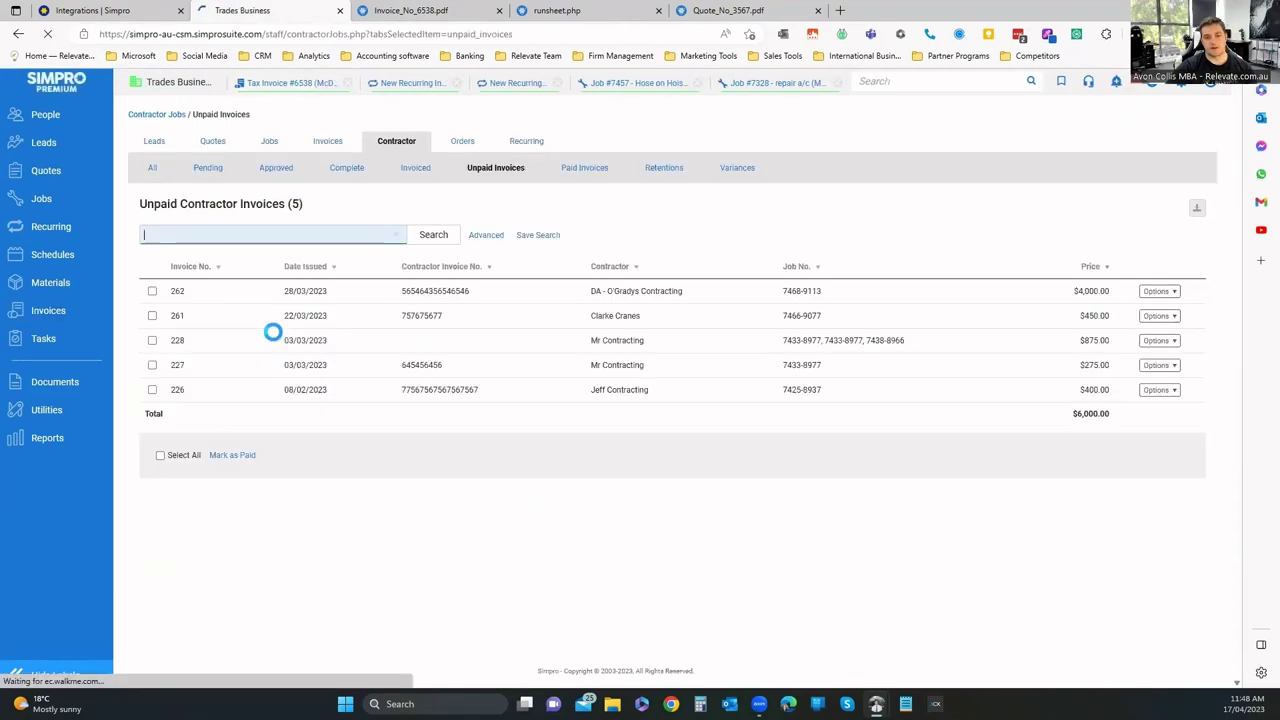
pyautogui.click(298, 293)
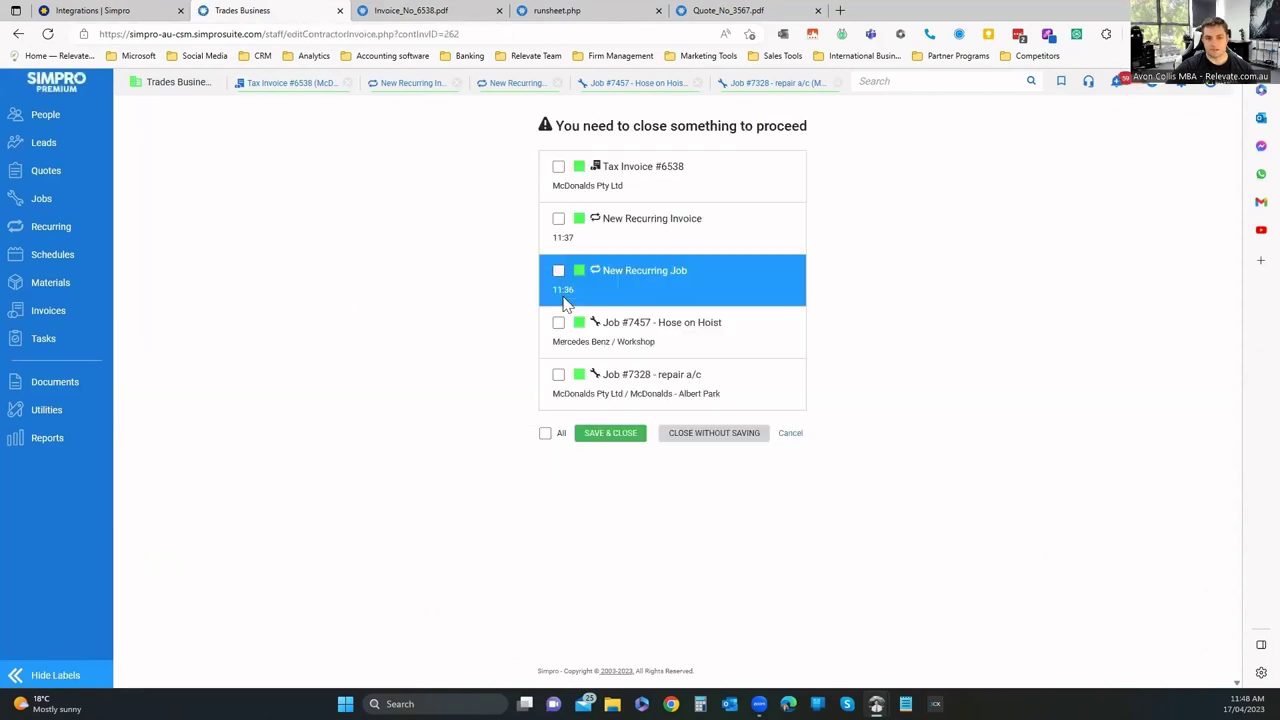
# Switch to the open job repair a/c, then save and close the Hose on Hoist job.
pyautogui.click(830, 83)
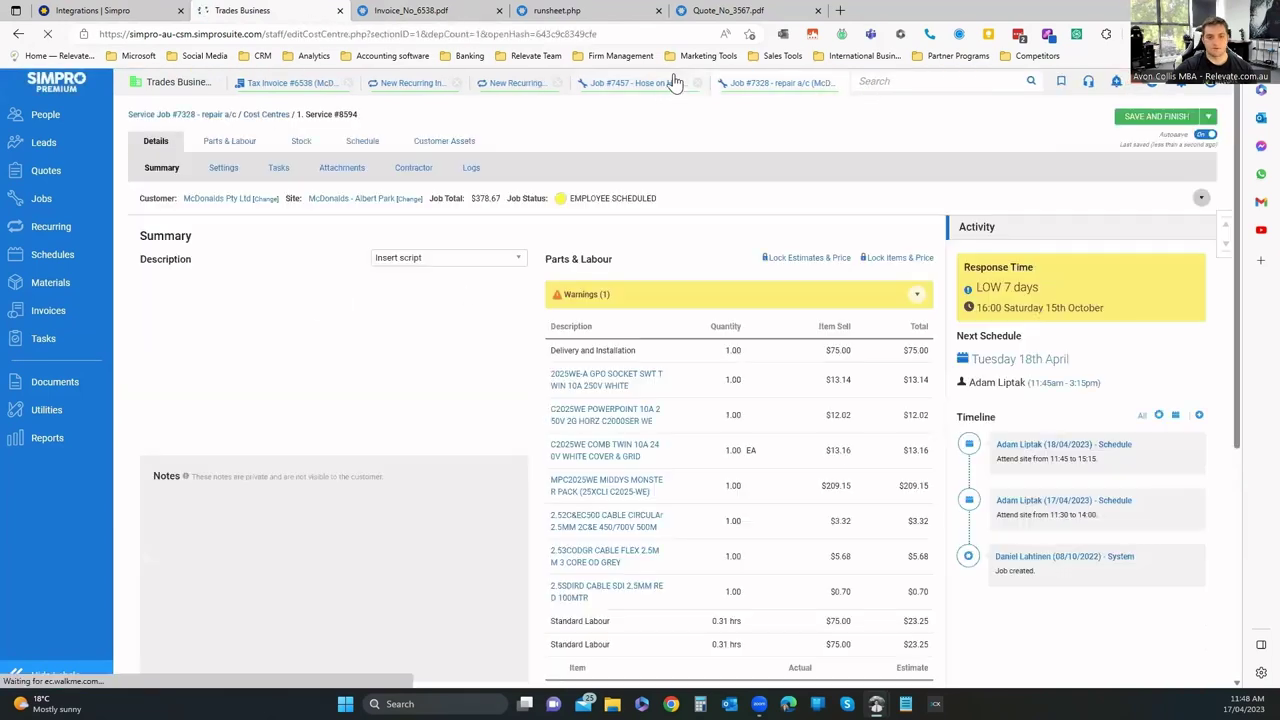
pyautogui.click(697, 83)
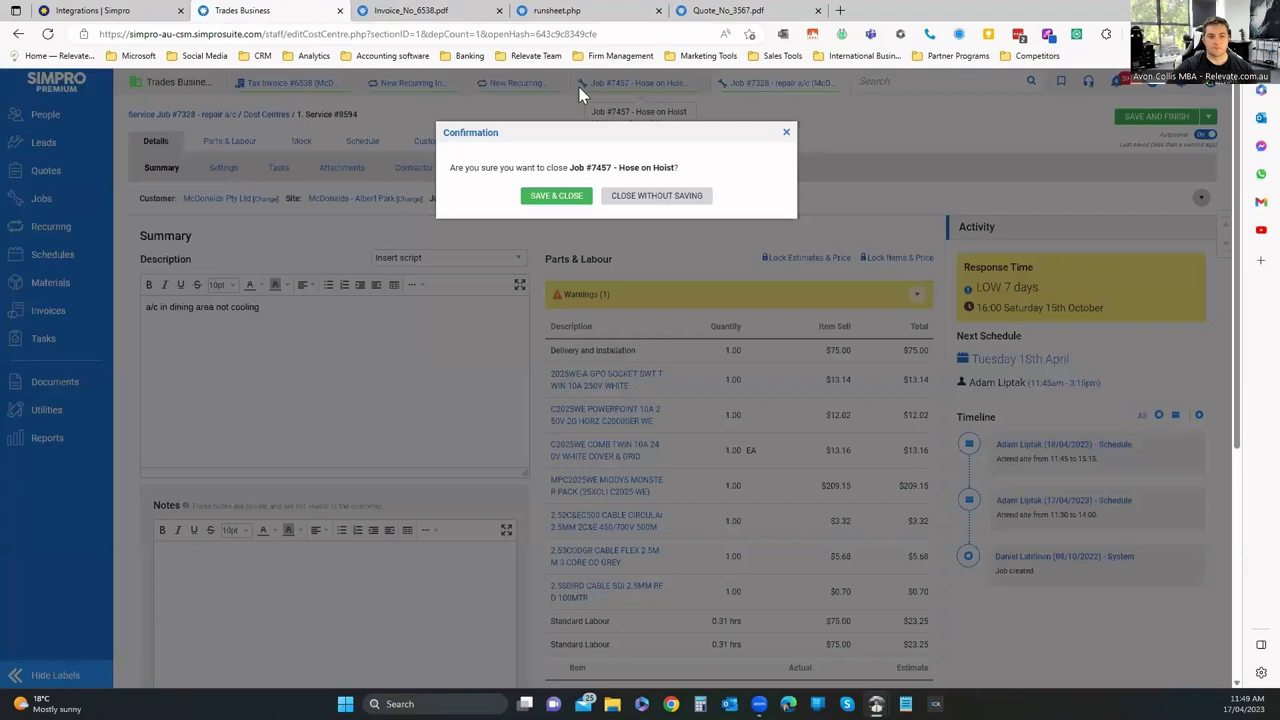
pyautogui.click(562, 194)
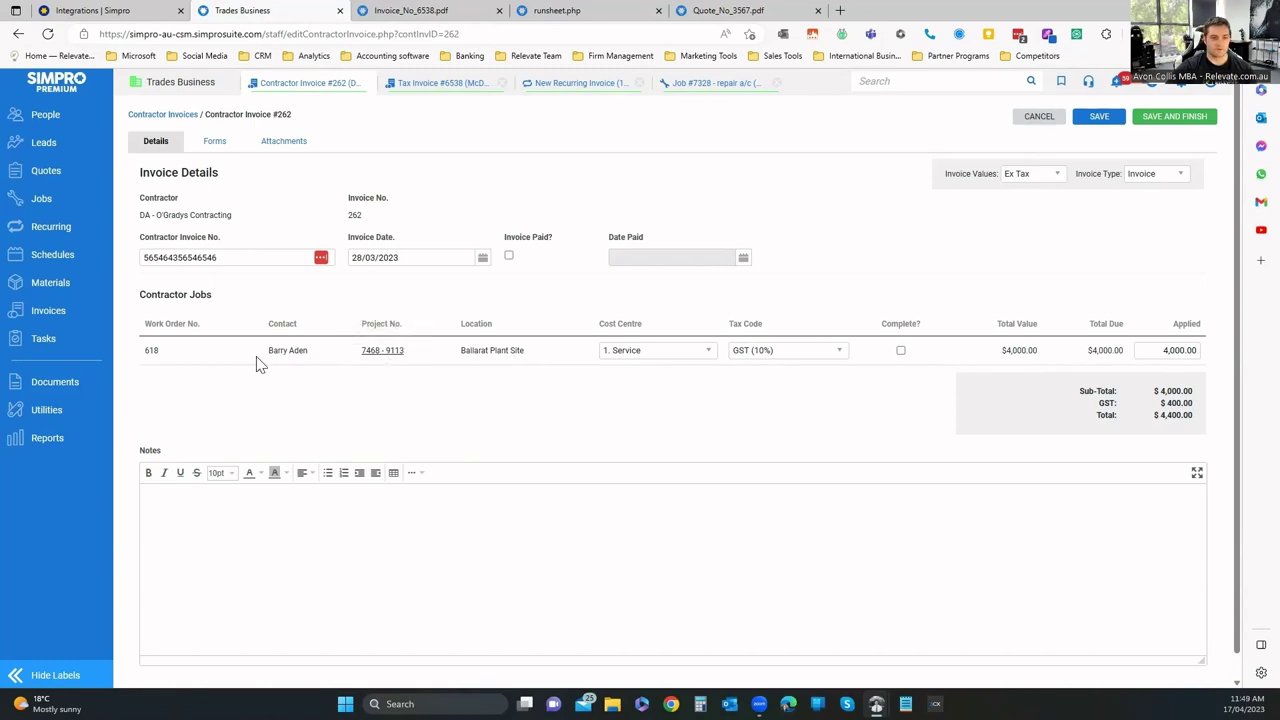
# Start a new task with the subject "test" and the description "aSEDR".
pyautogui.click(94, 340)
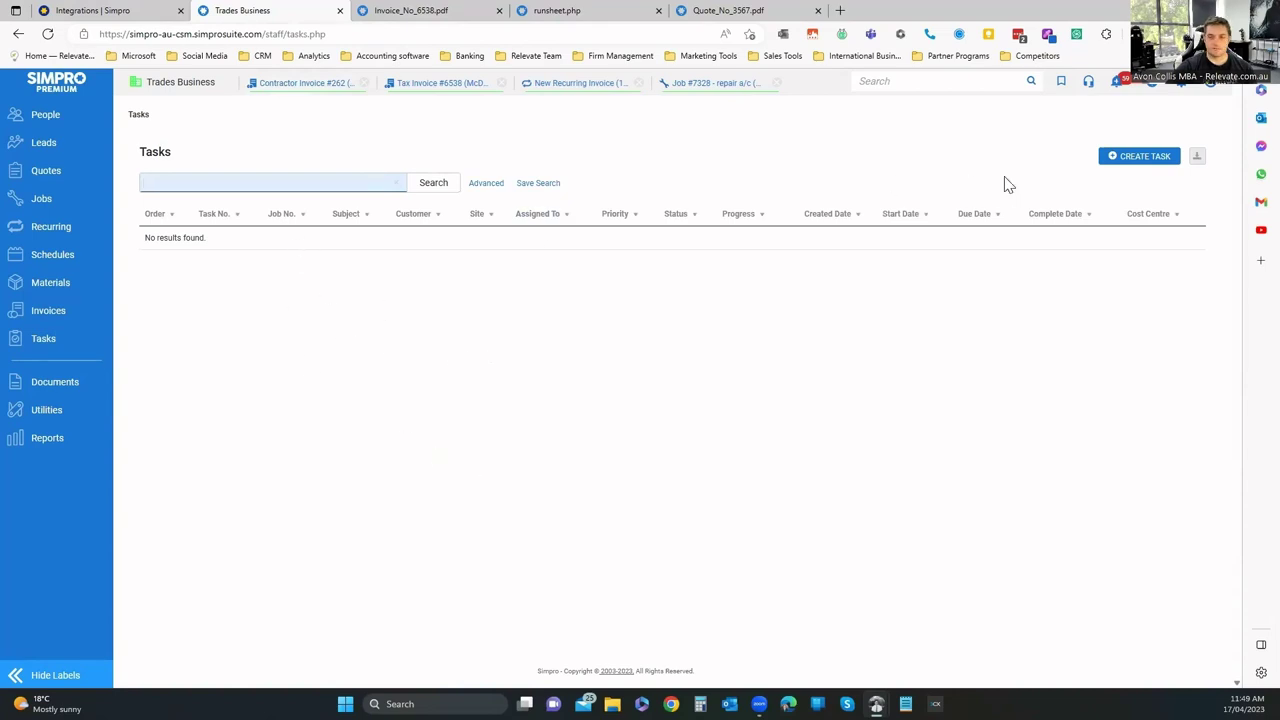
pyautogui.click(1143, 163)
pyautogui.write('test')
pyautogui.click(314, 337)
pyautogui.write('aSEDR')
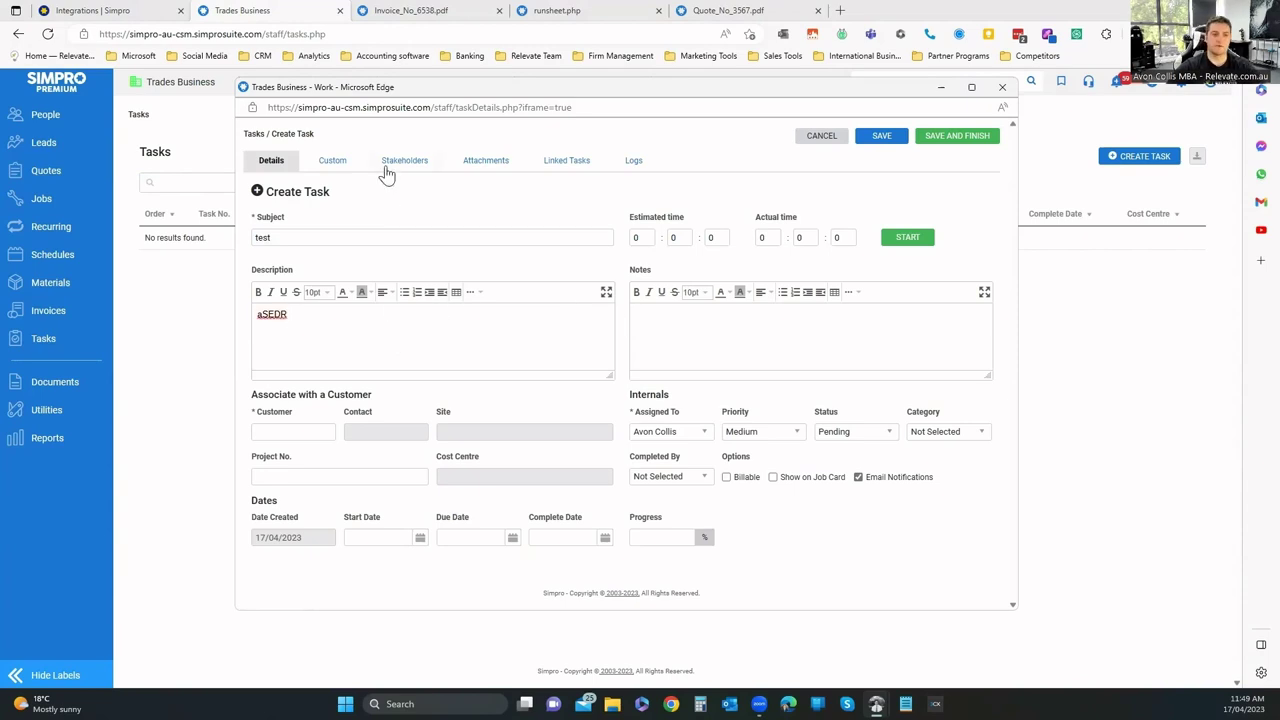
# Look through the new task's custom fields, stakeholders, attachments, linked tasks and logs.
pyautogui.click(330, 162)
pyautogui.click(404, 163)
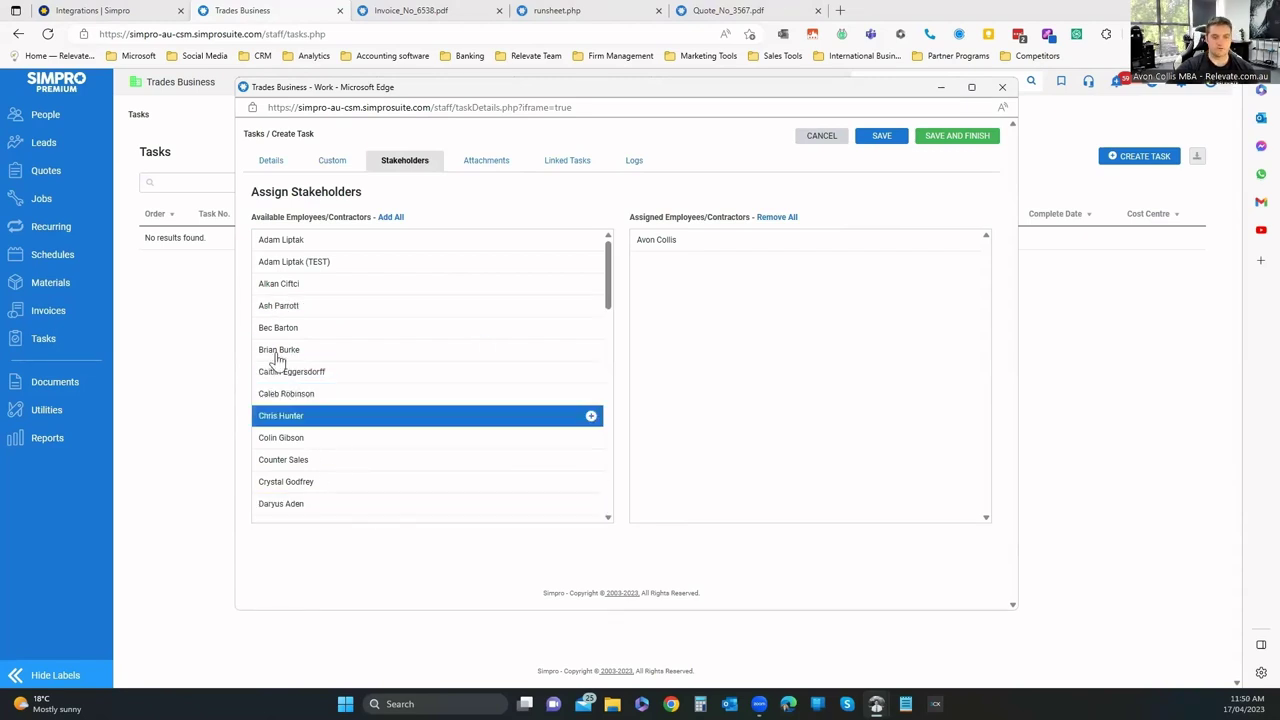
pyautogui.click(482, 165)
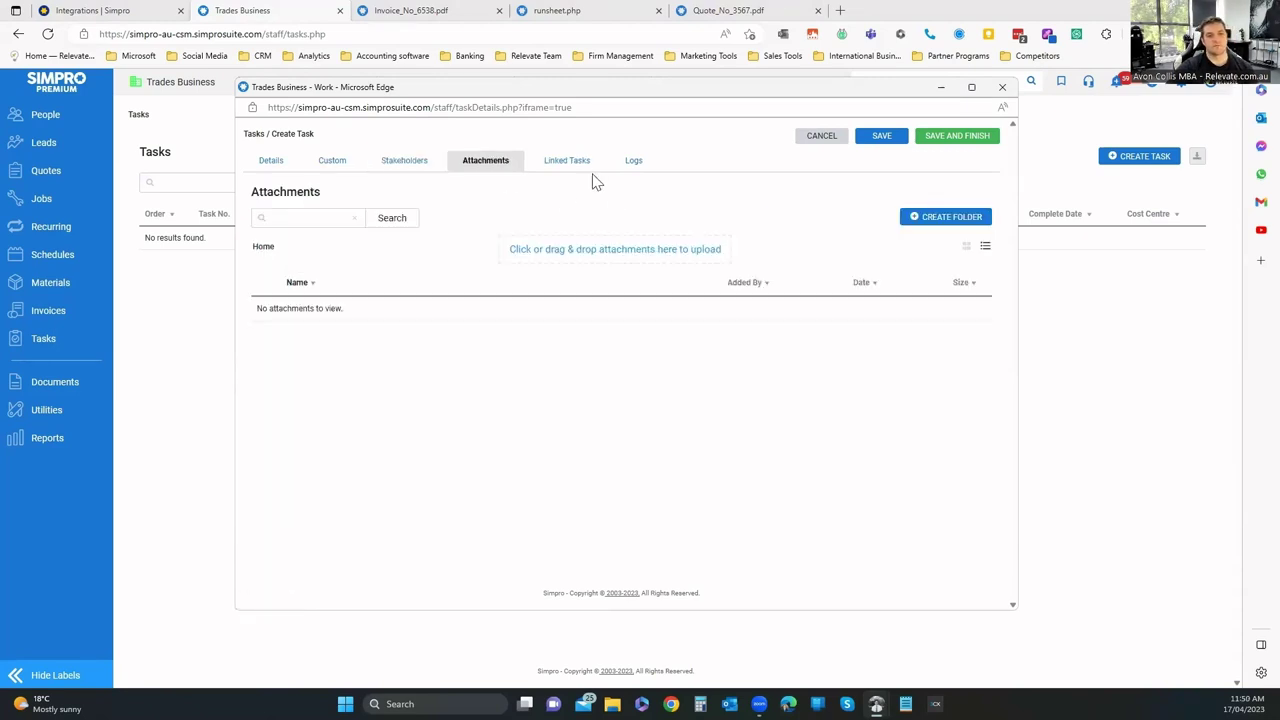
pyautogui.click(596, 170)
pyautogui.click(632, 163)
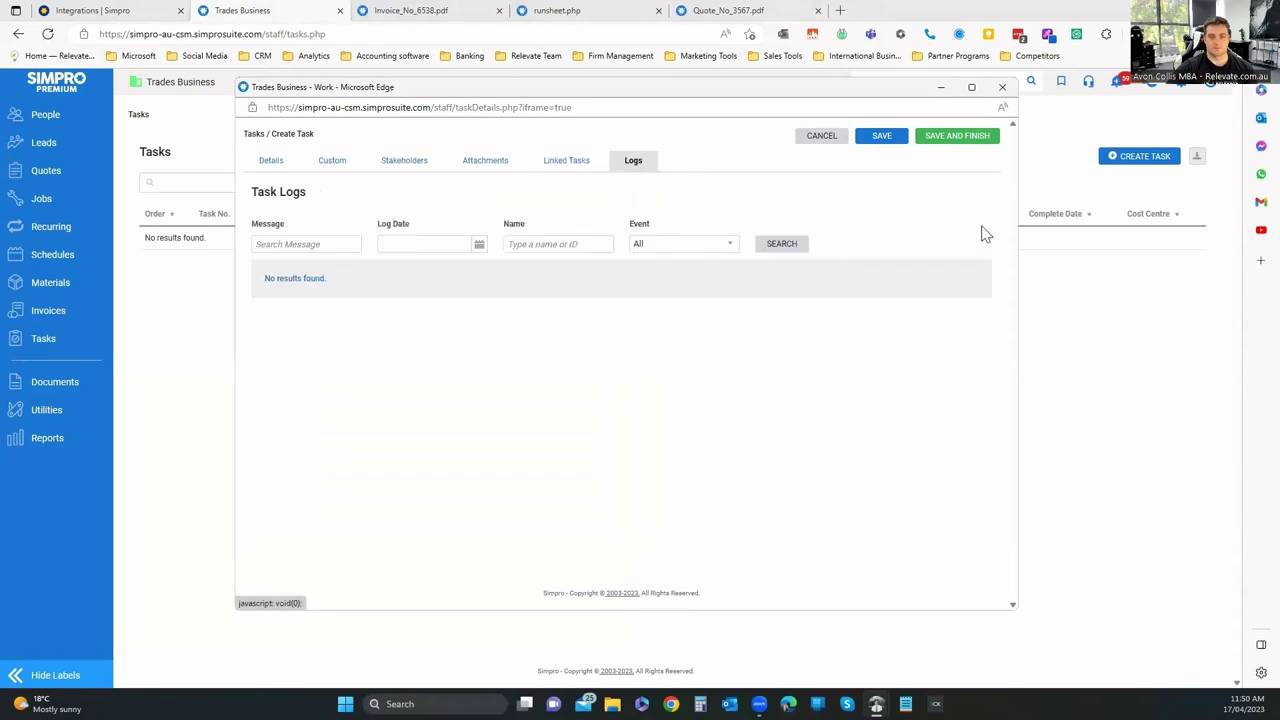
# Associate the task with the customer 4site, then save and finish it.
pyautogui.click(621, 266)
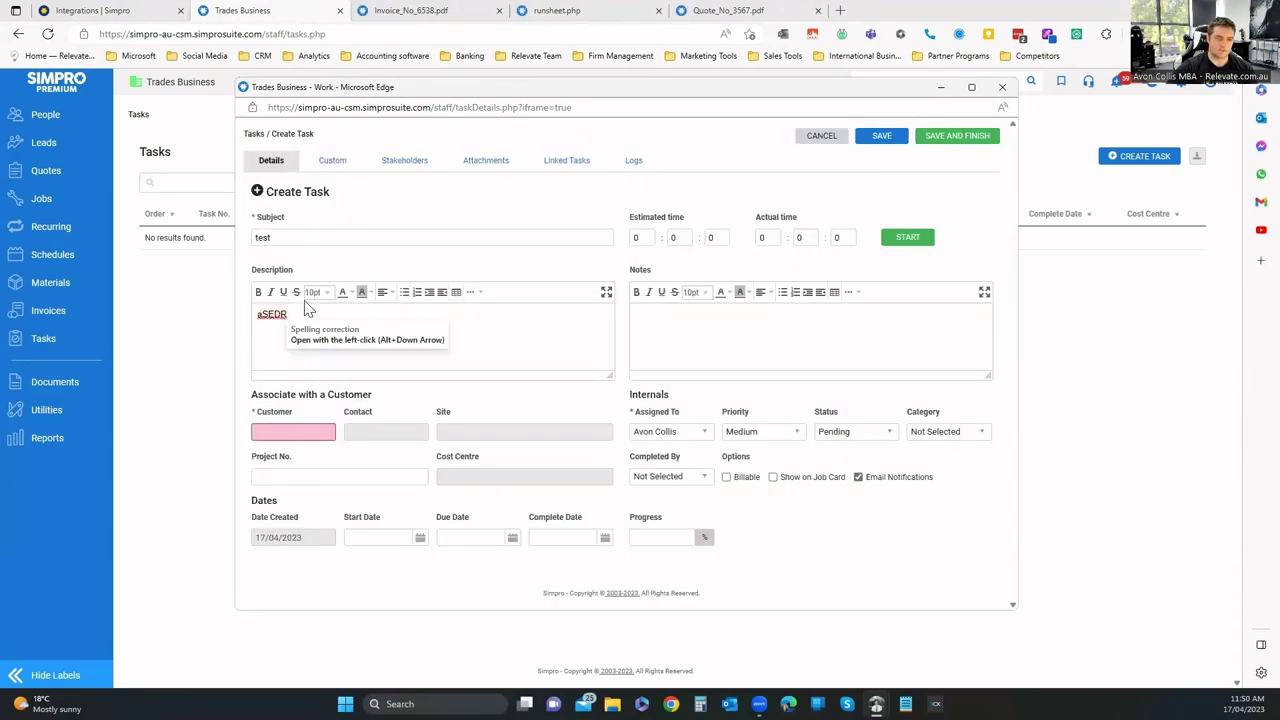
pyautogui.click(293, 431)
pyautogui.click(295, 446)
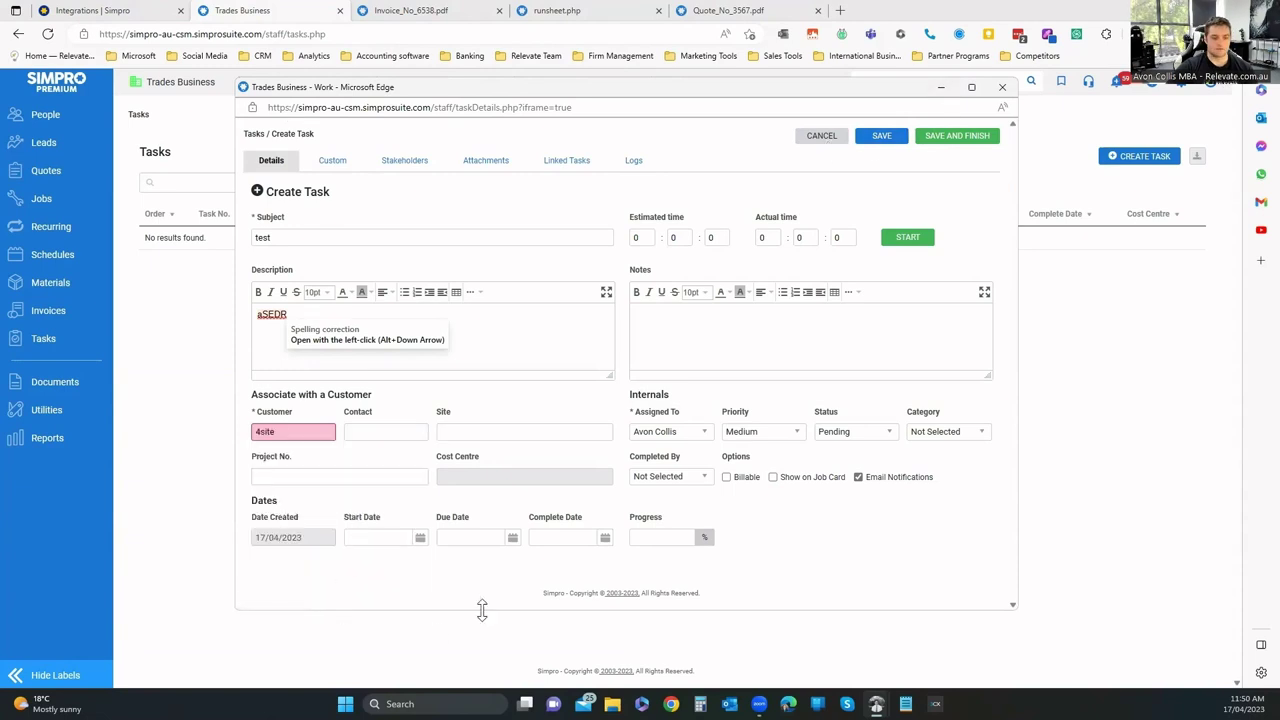
pyautogui.click(881, 135)
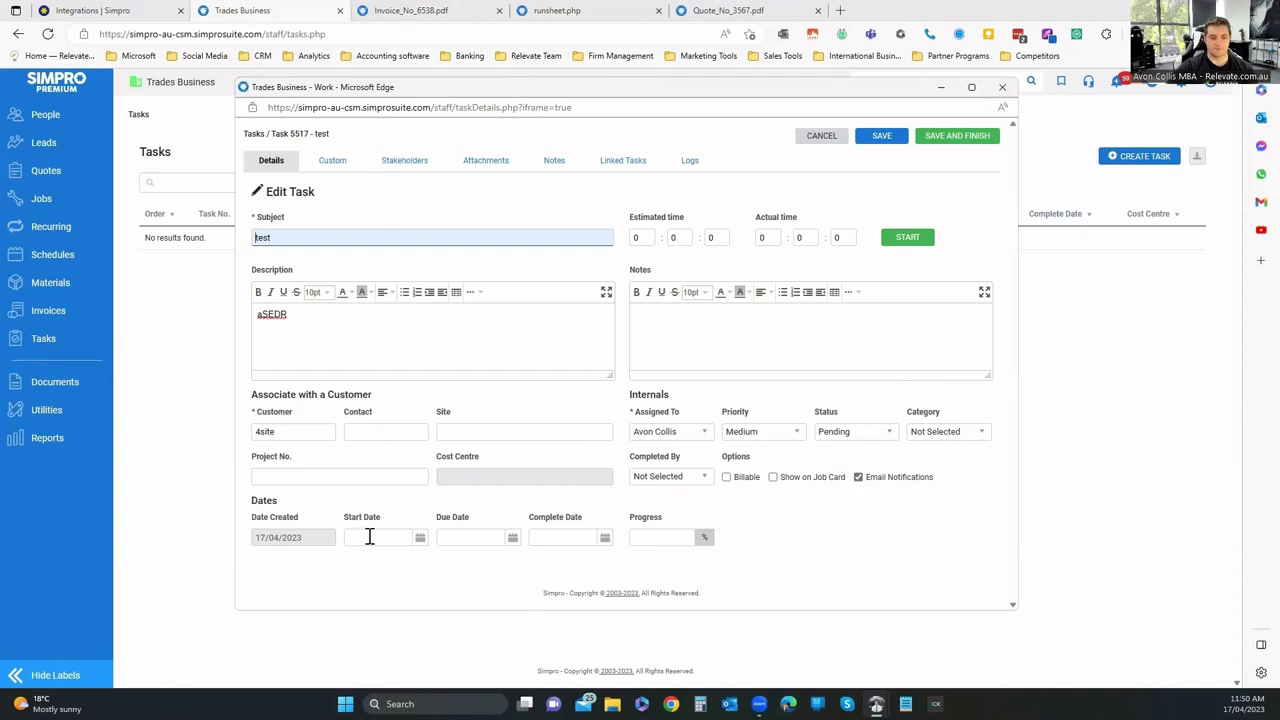
pyautogui.click(957, 135)
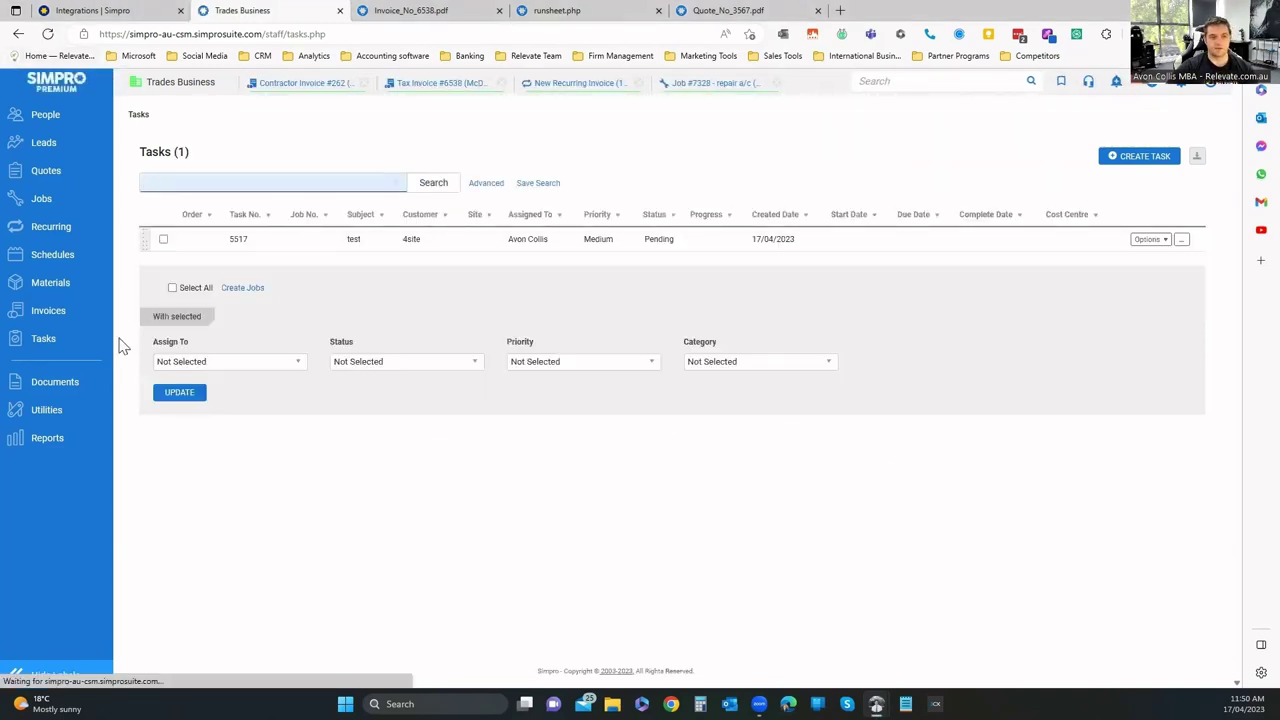
# Check the options available for the test task in the task list, then bring up the list of documents.
pyautogui.click(1163, 242)
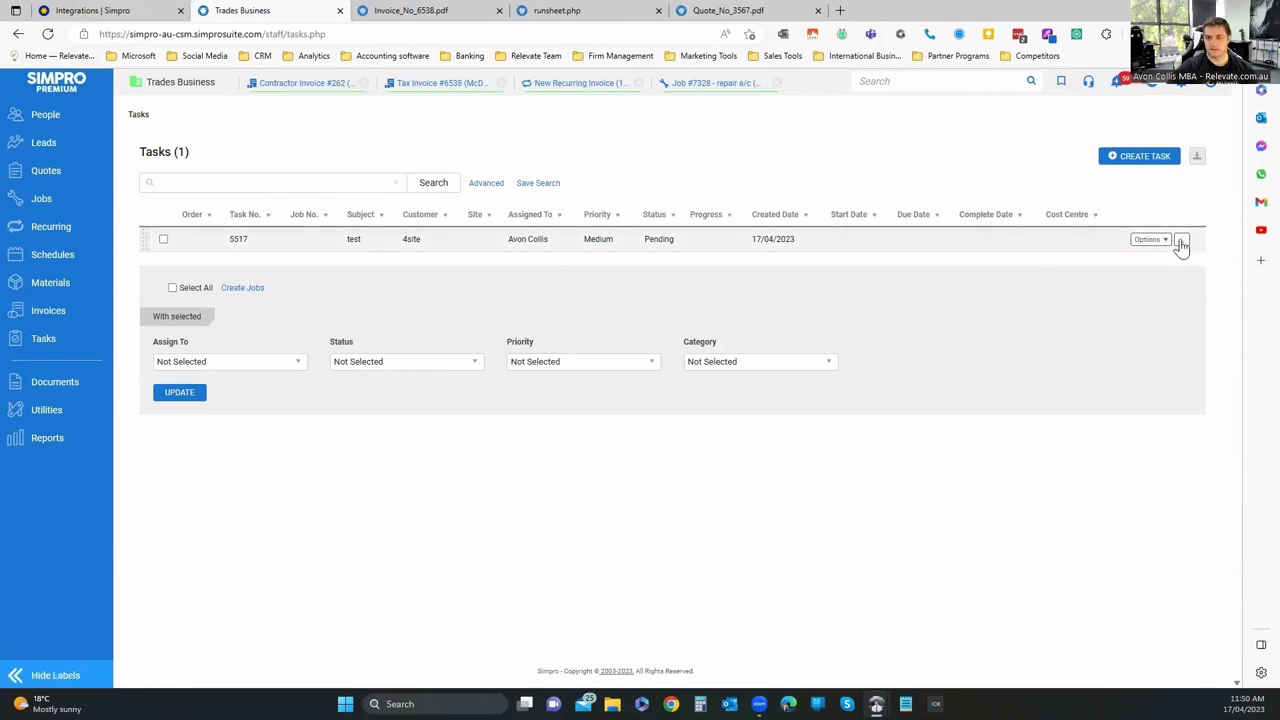
pyautogui.click(1181, 241)
pyautogui.moveTo(54, 381)
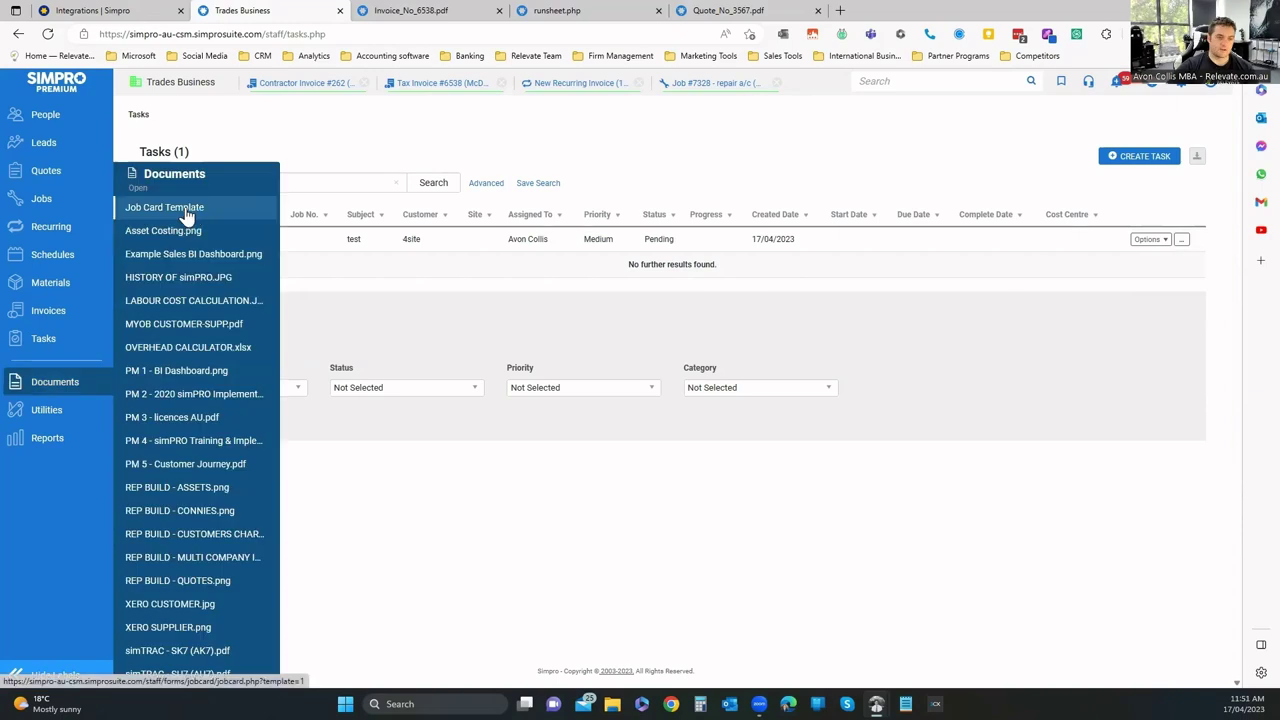
# Open the Job Card Template document, look over its layout down to the sign-off section, and return to the task list.
pyautogui.click(190, 210)
pyautogui.scroll(-3, 563, 331)
pyautogui.scroll(3, 560, 325)
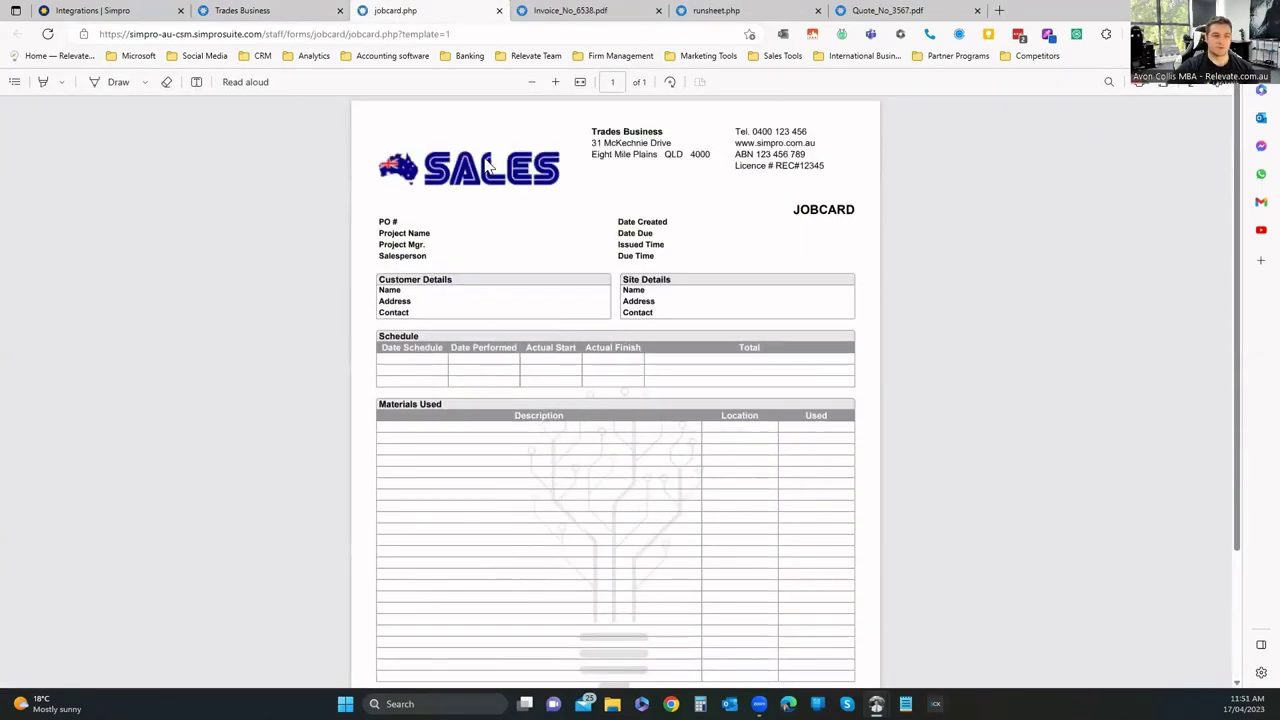
pyautogui.scroll(-3, 506, 309)
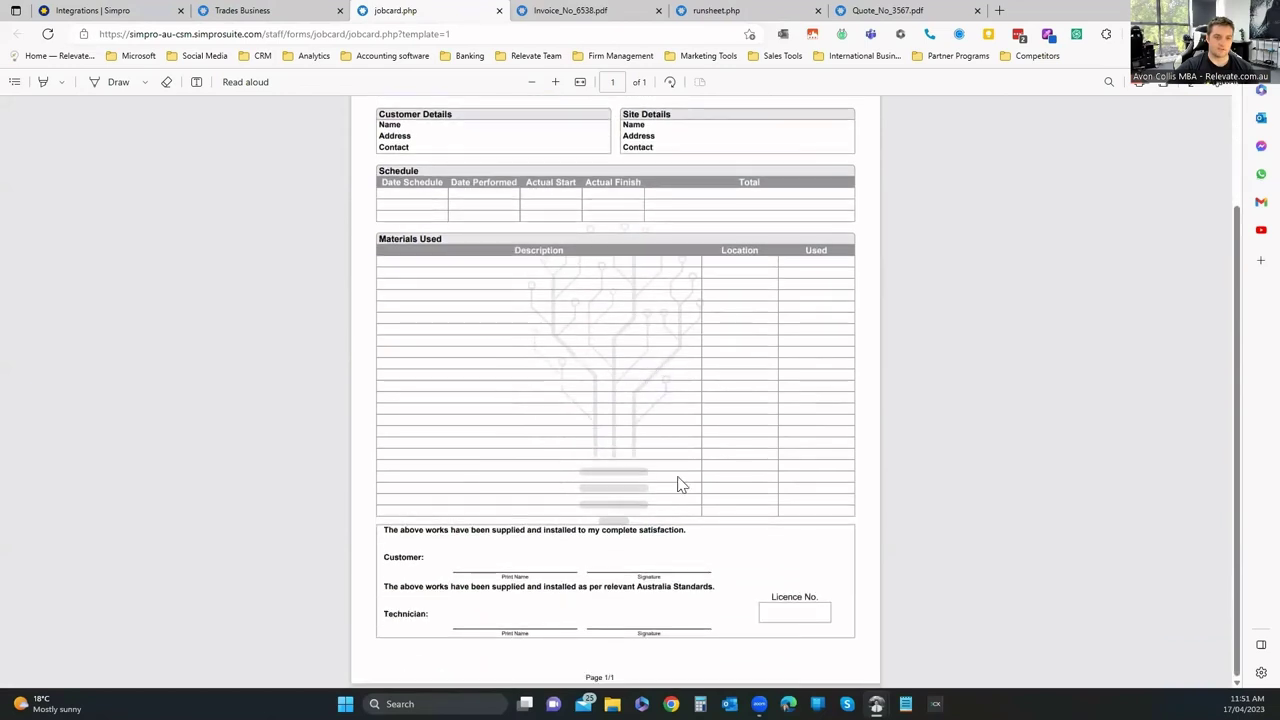
pyautogui.click(283, 9)
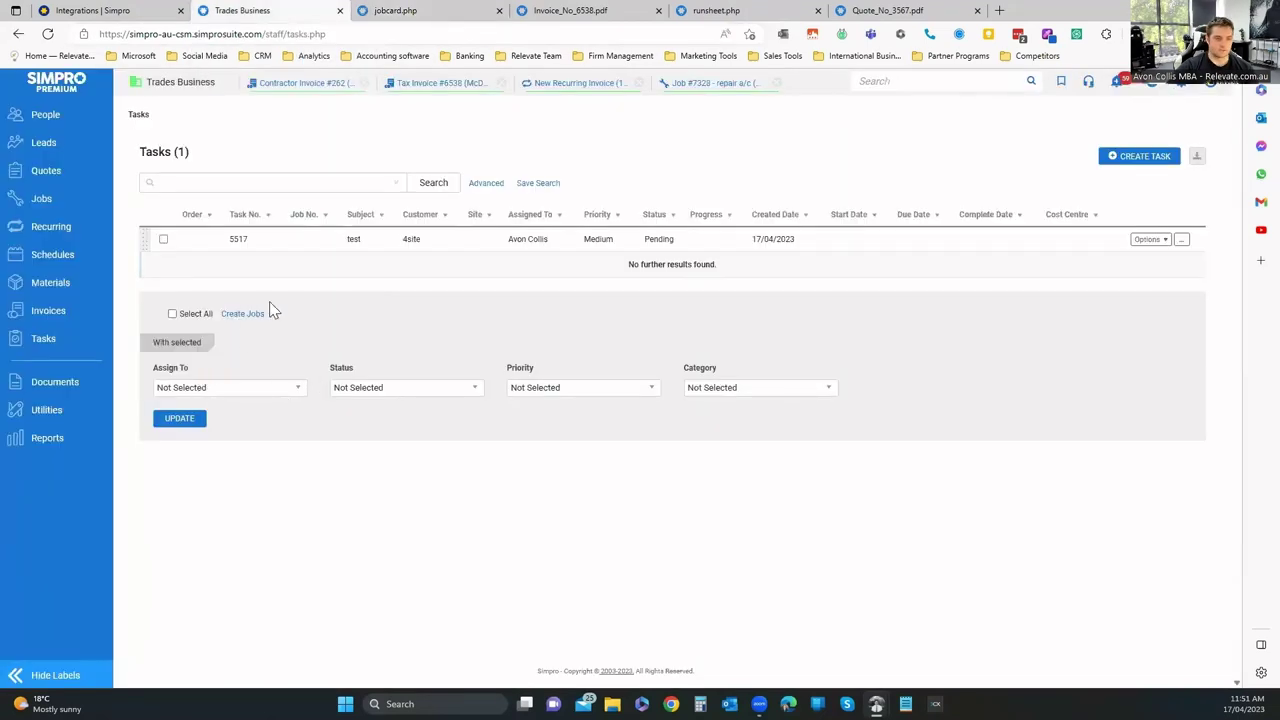
# View the Asset Costing.png document, then return to the task list.
pyautogui.click(54, 381)
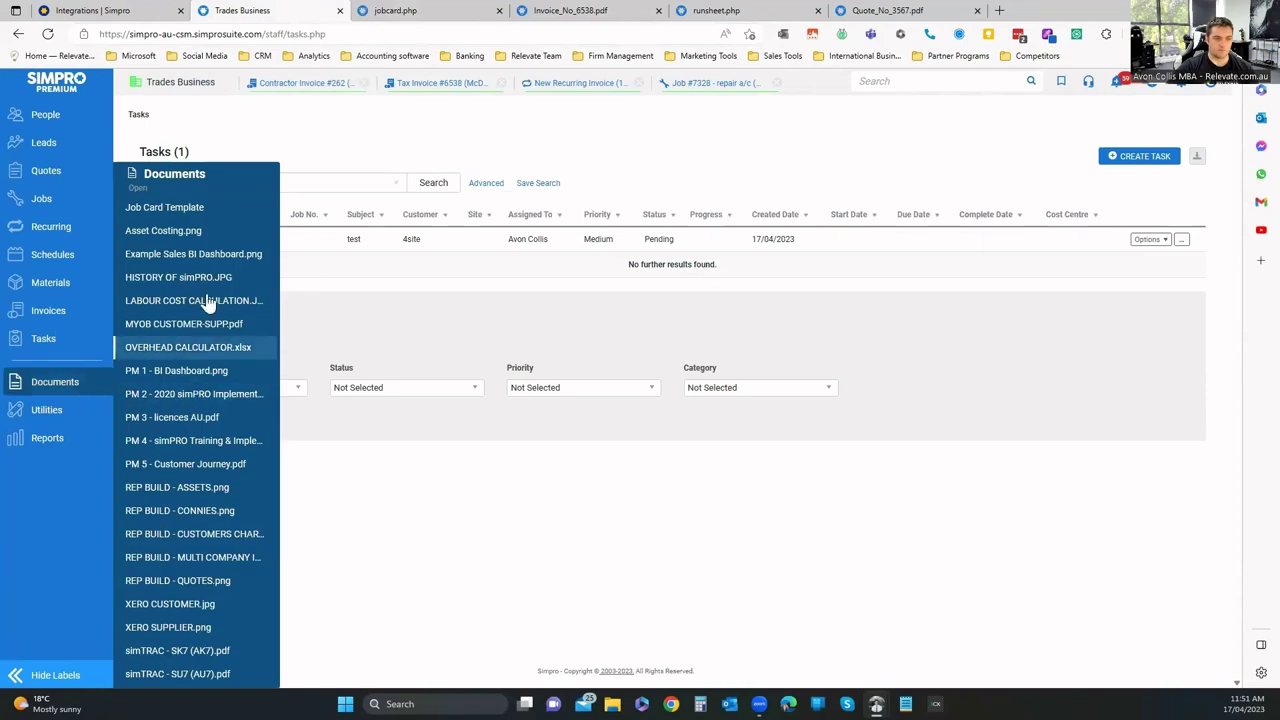
pyautogui.click(170, 231)
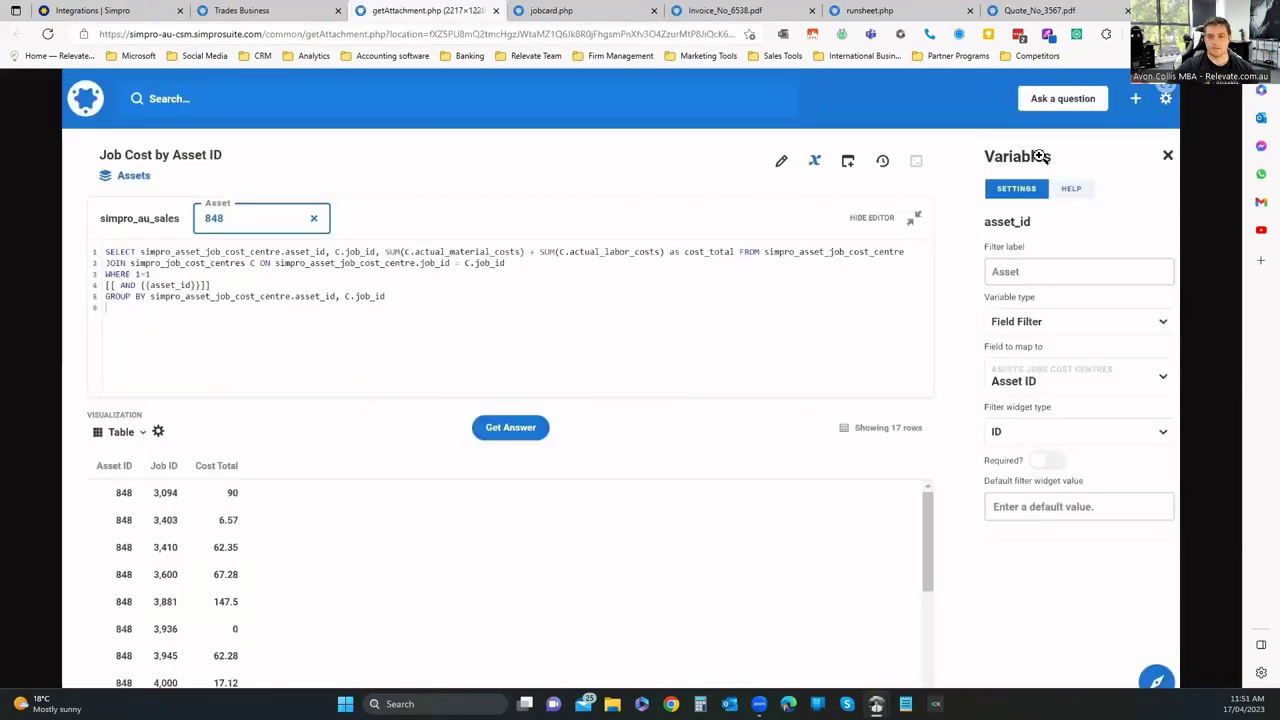
pyautogui.hotkey('ctrl', 'shift', 'Tab')
# Search the Maintenance Planner for A&J Foods assets with a year-to-date range, then inspect the first air conditioner's details and close them.
pyautogui.moveTo(47, 413)
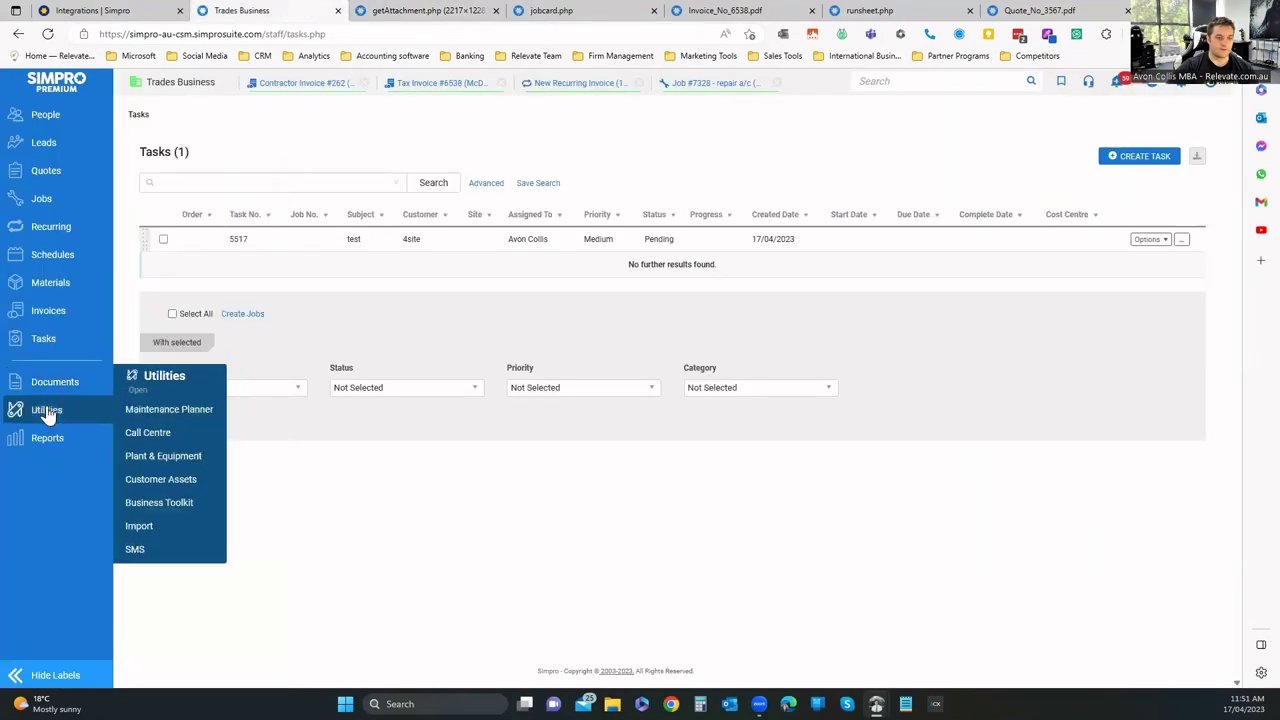
pyautogui.middleClick(120, 400)
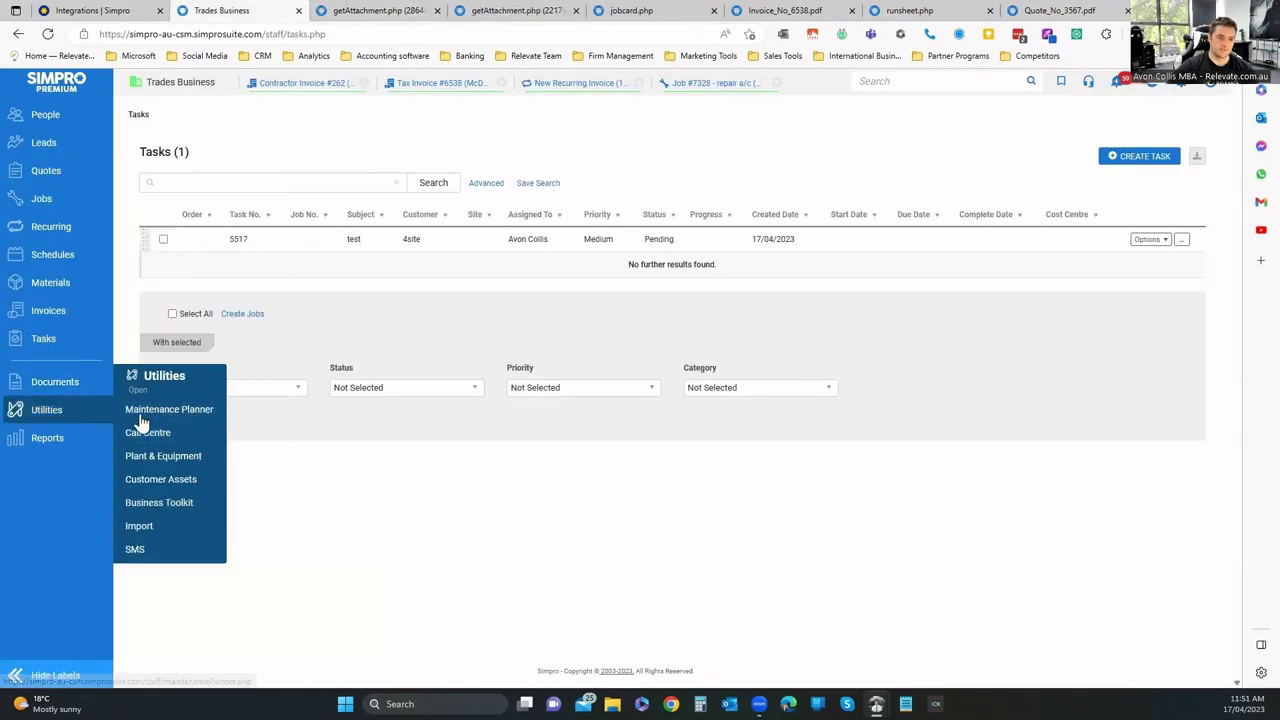
pyautogui.click(188, 414)
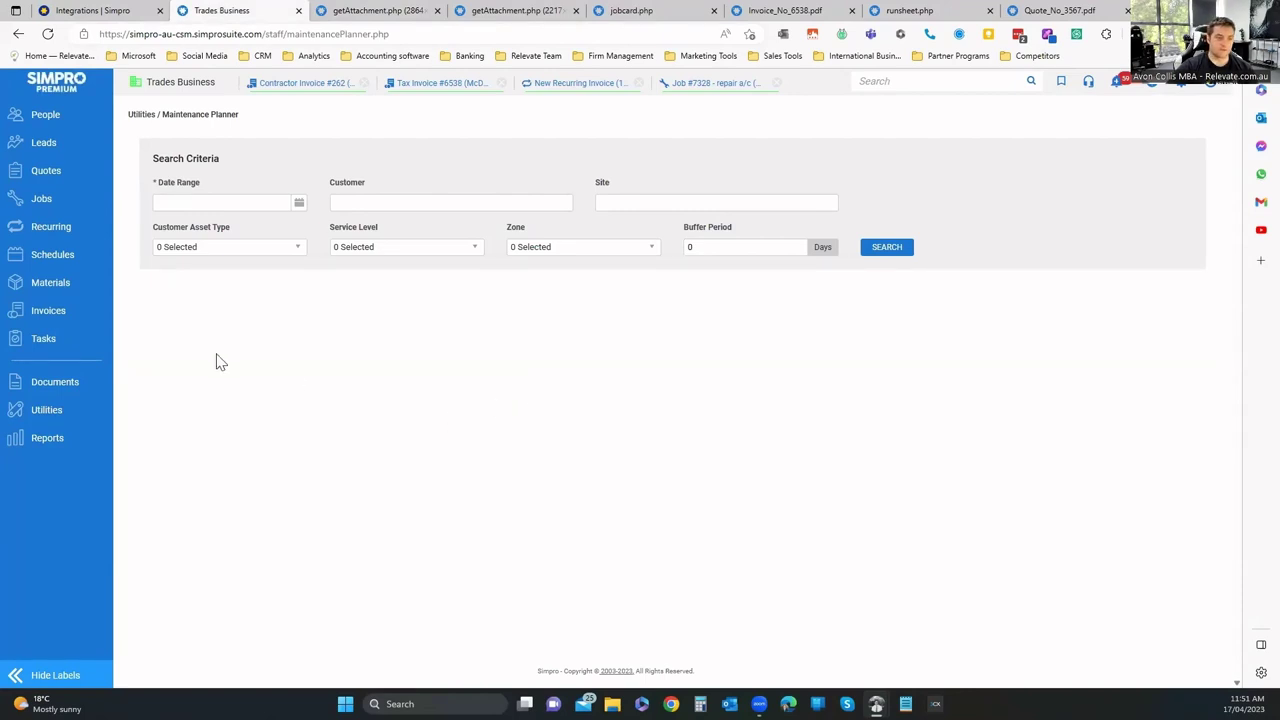
pyautogui.click(292, 203)
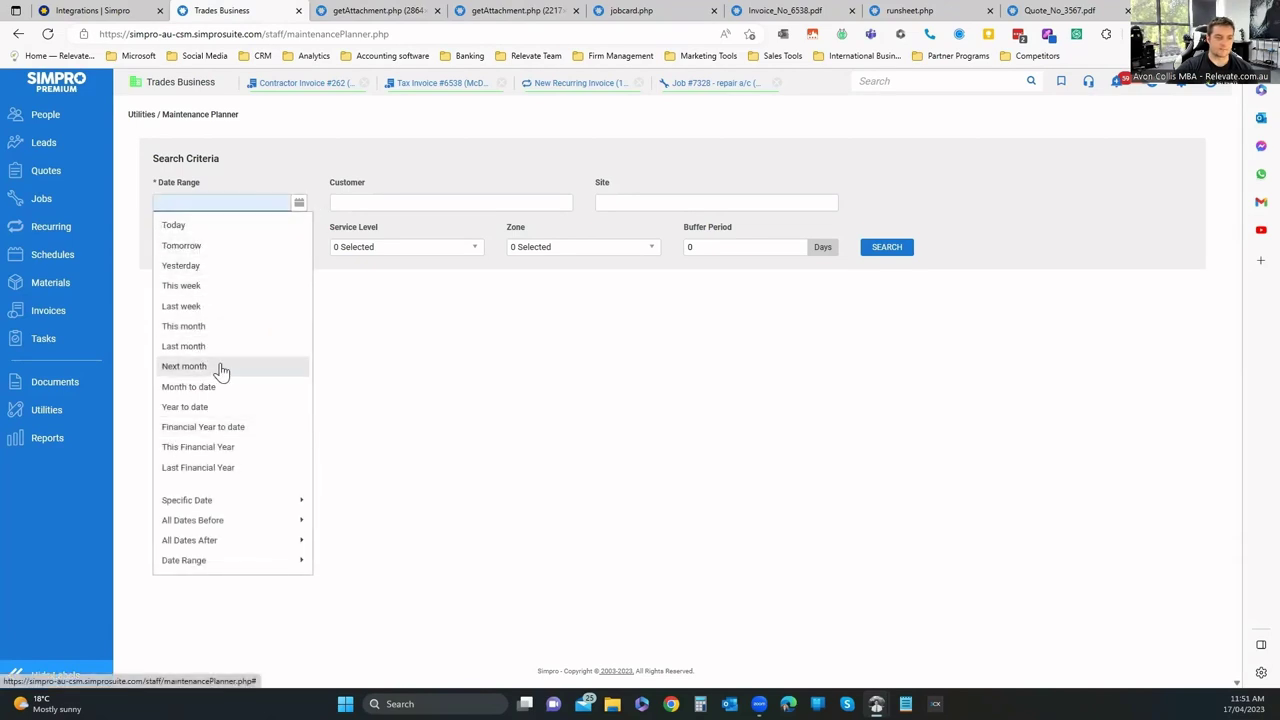
pyautogui.click(200, 407)
pyautogui.click(418, 202)
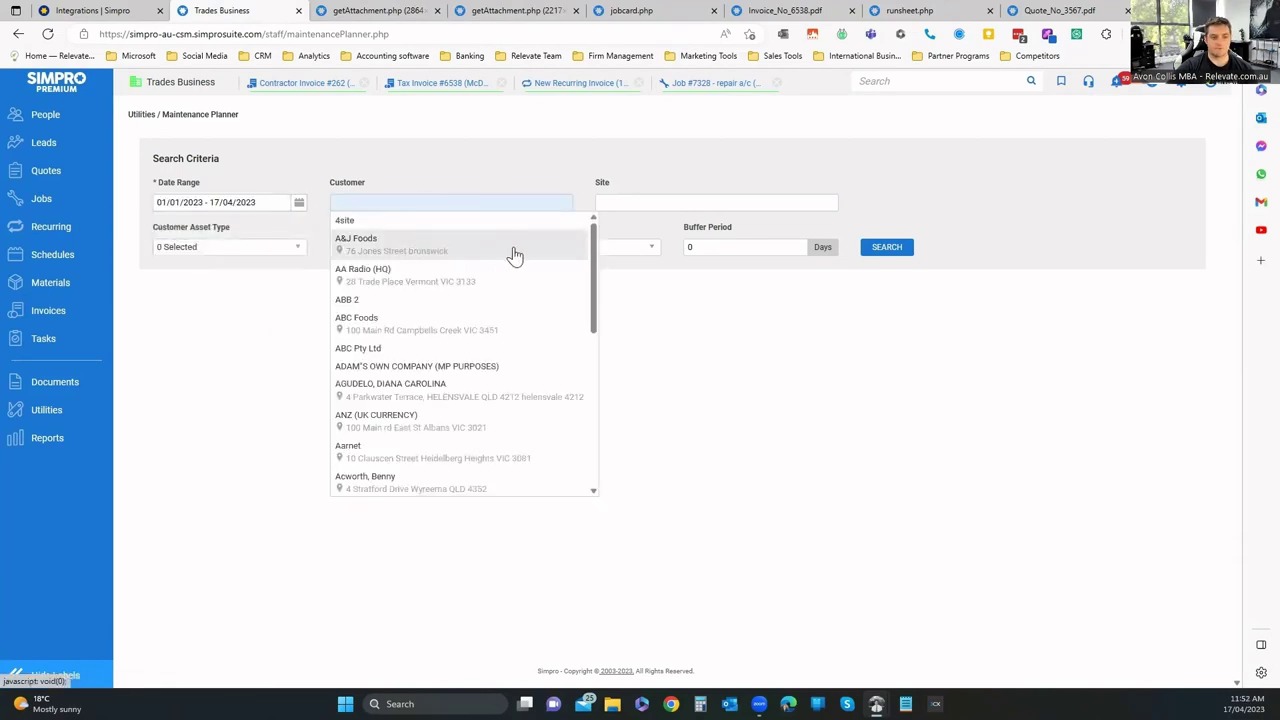
pyautogui.click(513, 256)
pyautogui.click(886, 247)
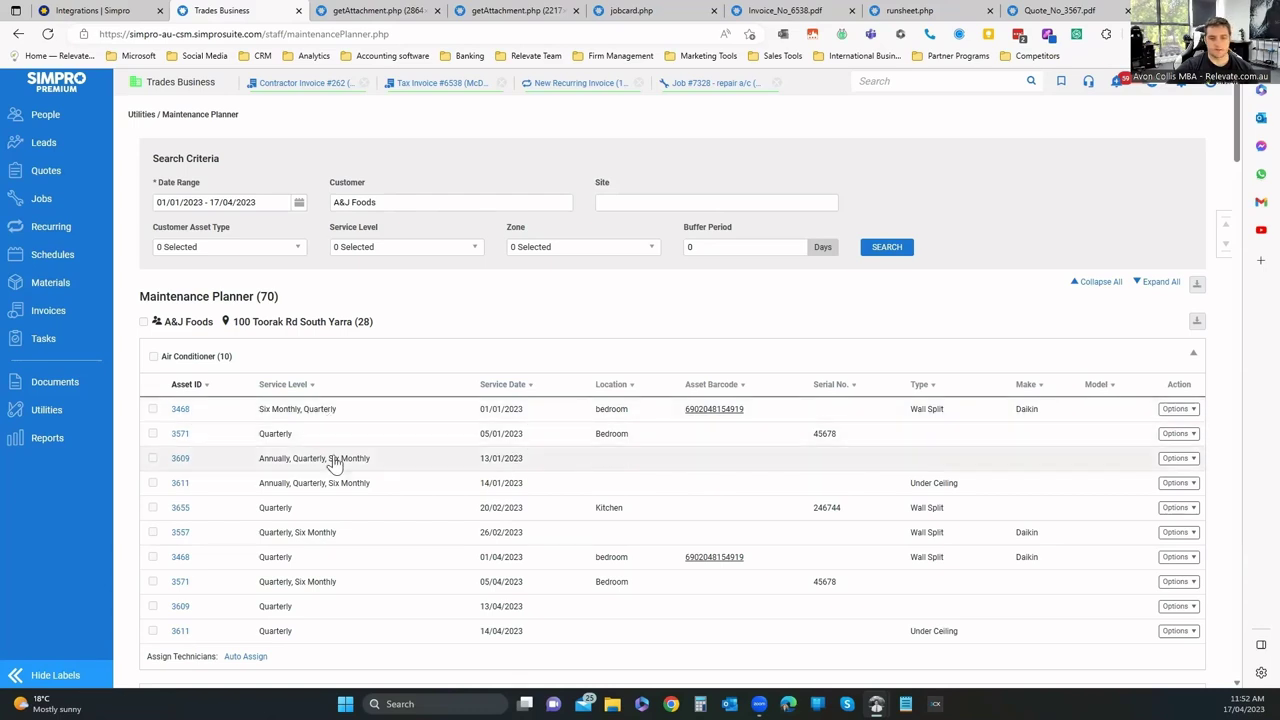
pyautogui.click(180, 410)
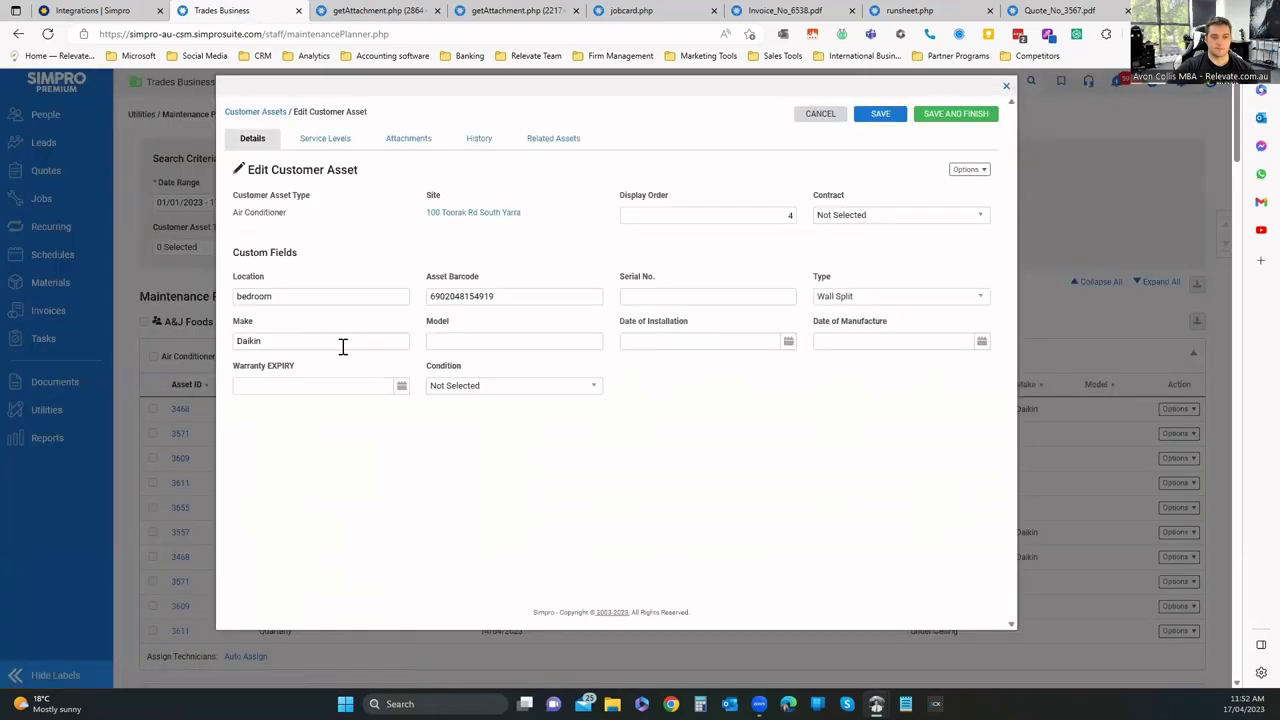
pyautogui.click(1008, 88)
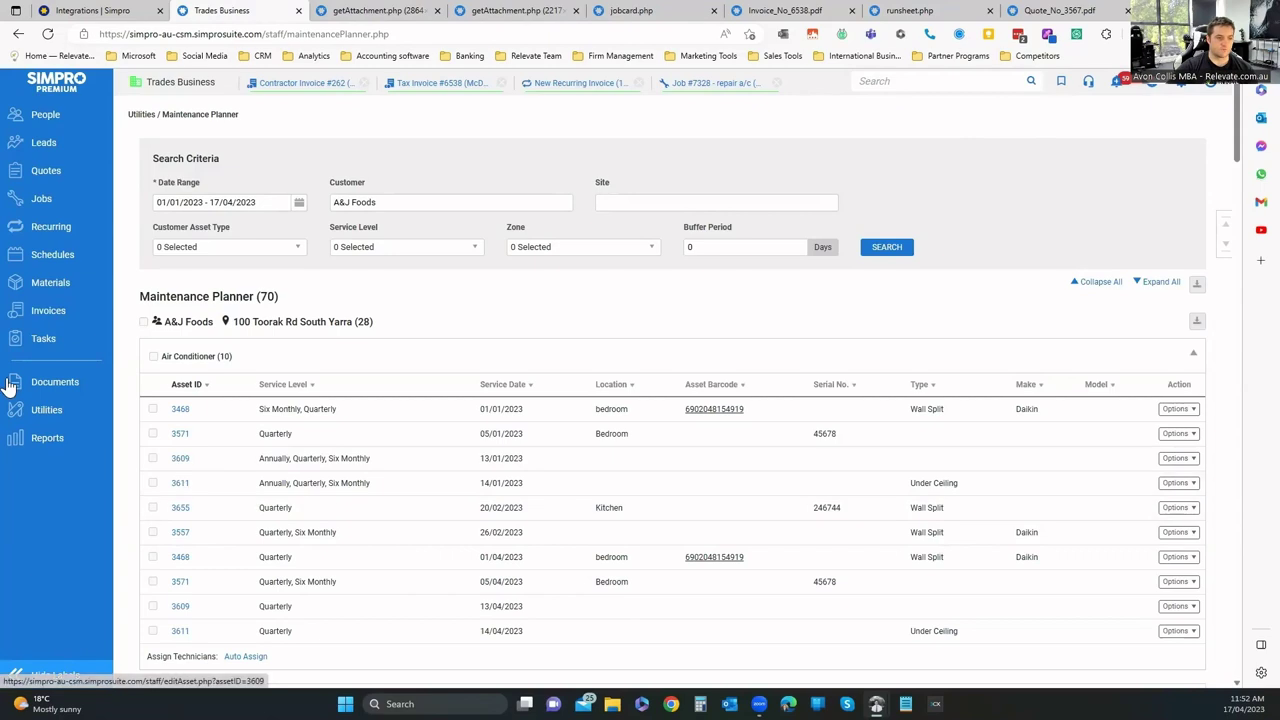
pyautogui.moveTo(50, 415)
pyautogui.click(150, 434)
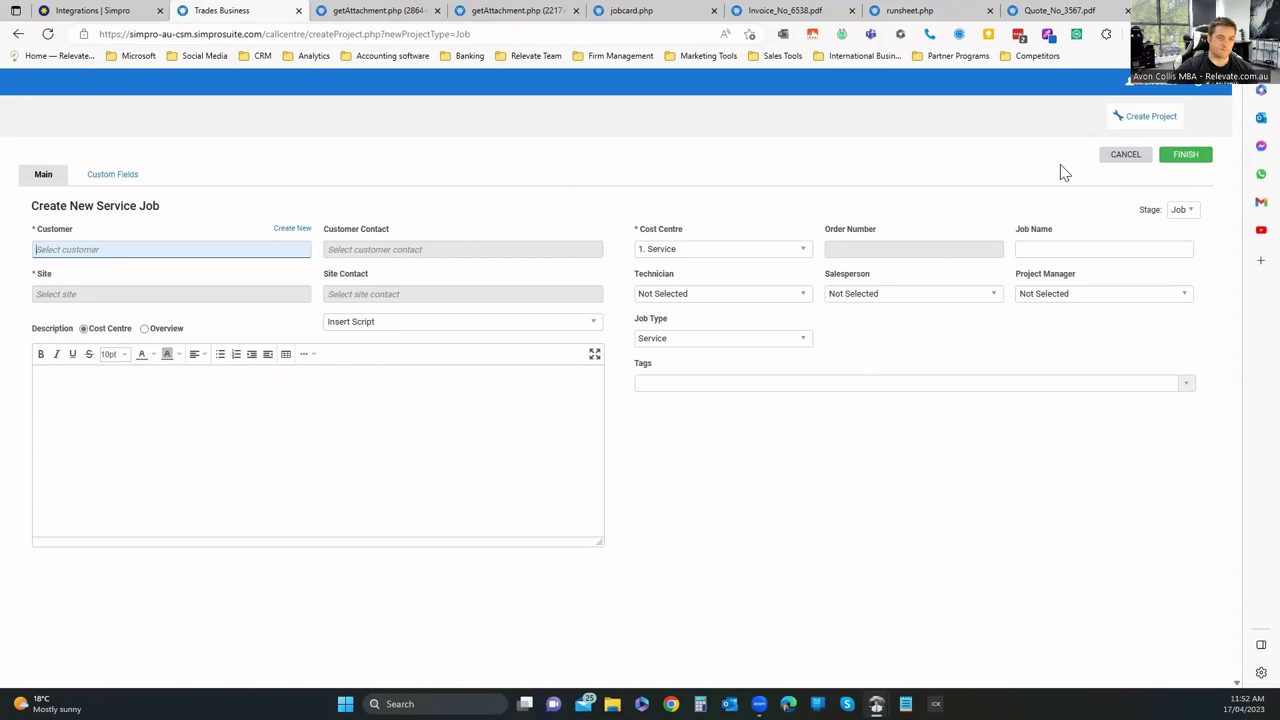
pyautogui.click(1125, 155)
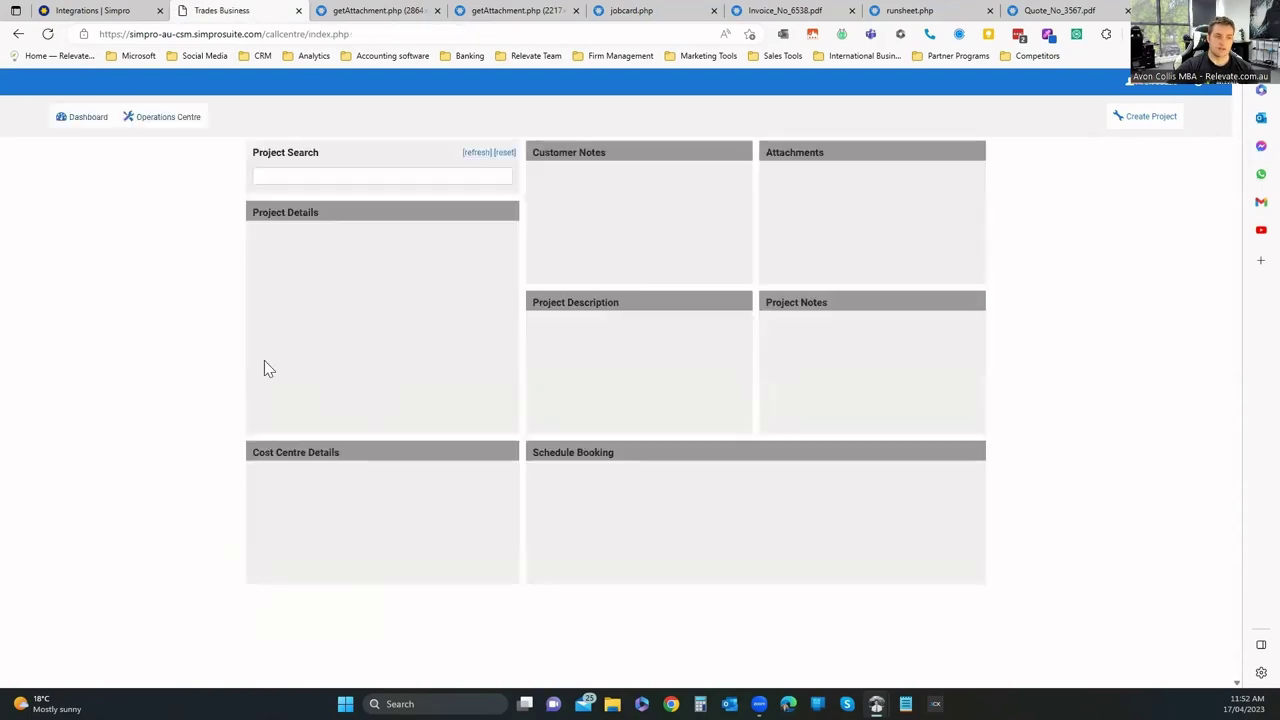
pyautogui.click(118, 11)
pyautogui.click(215, 11)
pyautogui.click(118, 117)
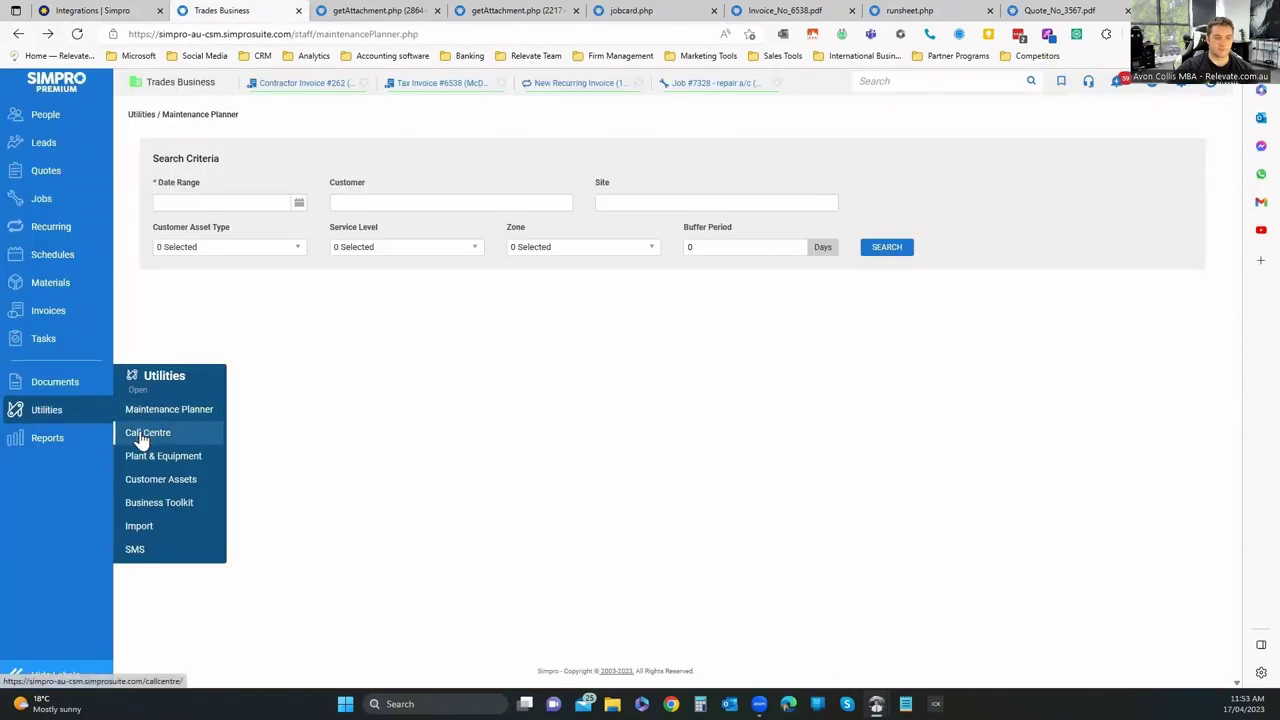
# Create a service job in the Call Centre for HCD Test Customer at the customer's site, with the description "asdfasdf".
pyautogui.click(146, 434)
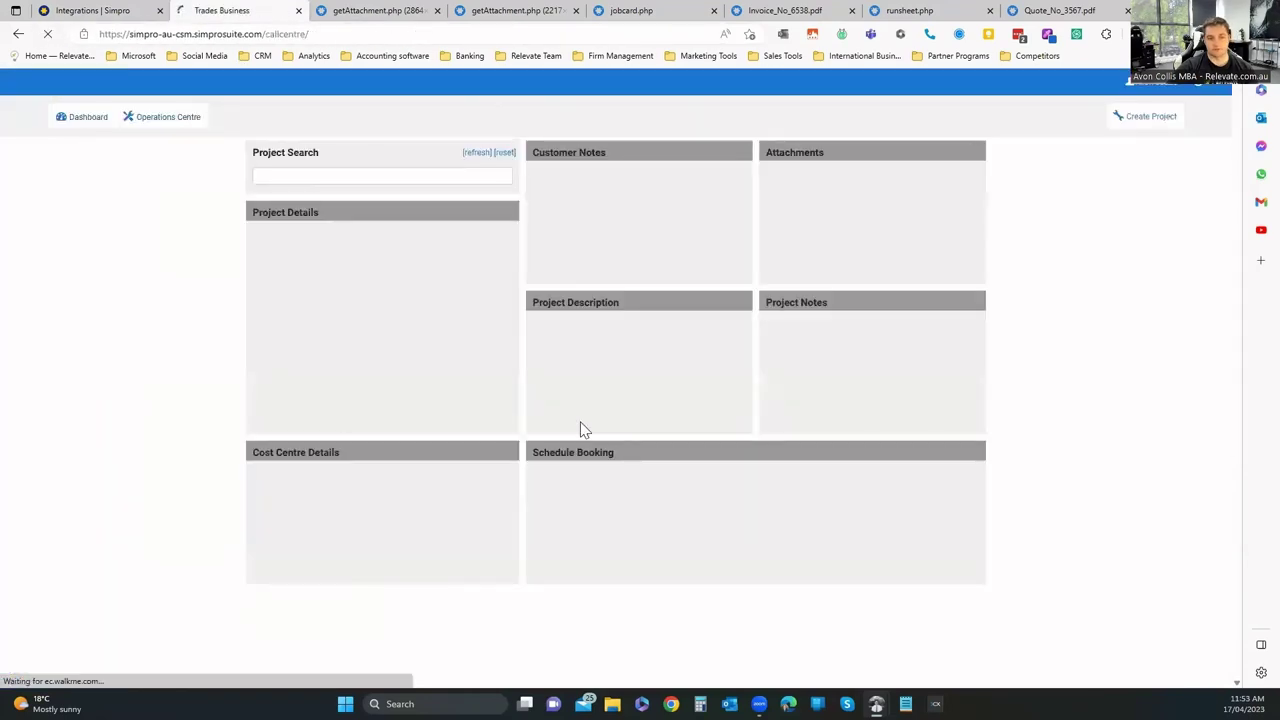
pyautogui.click(1152, 118)
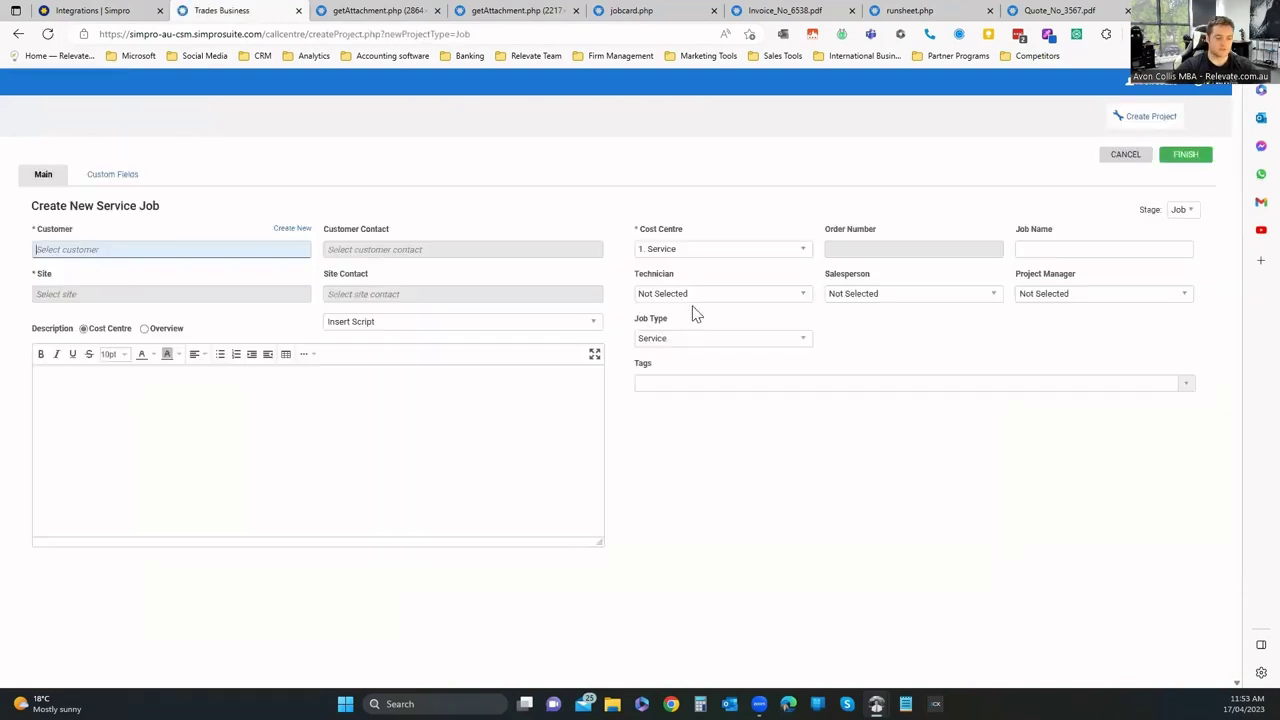
pyautogui.click(150, 296)
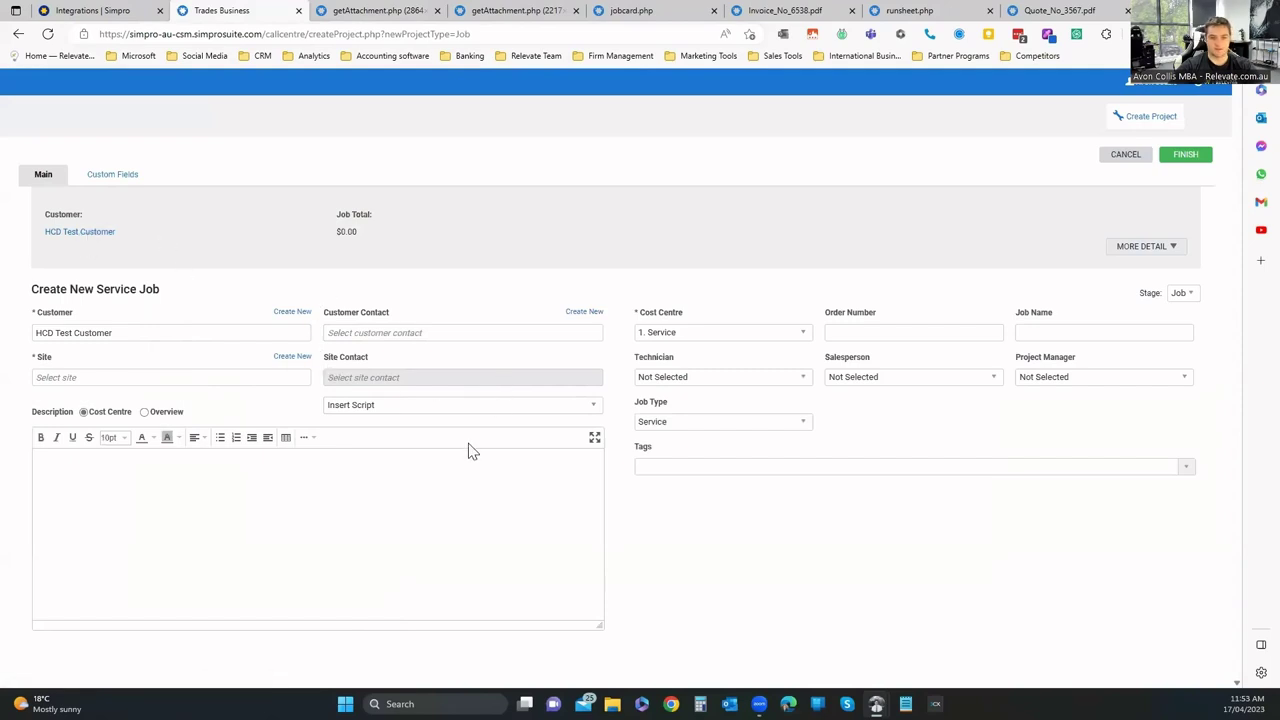
pyautogui.write('asdfasdf')
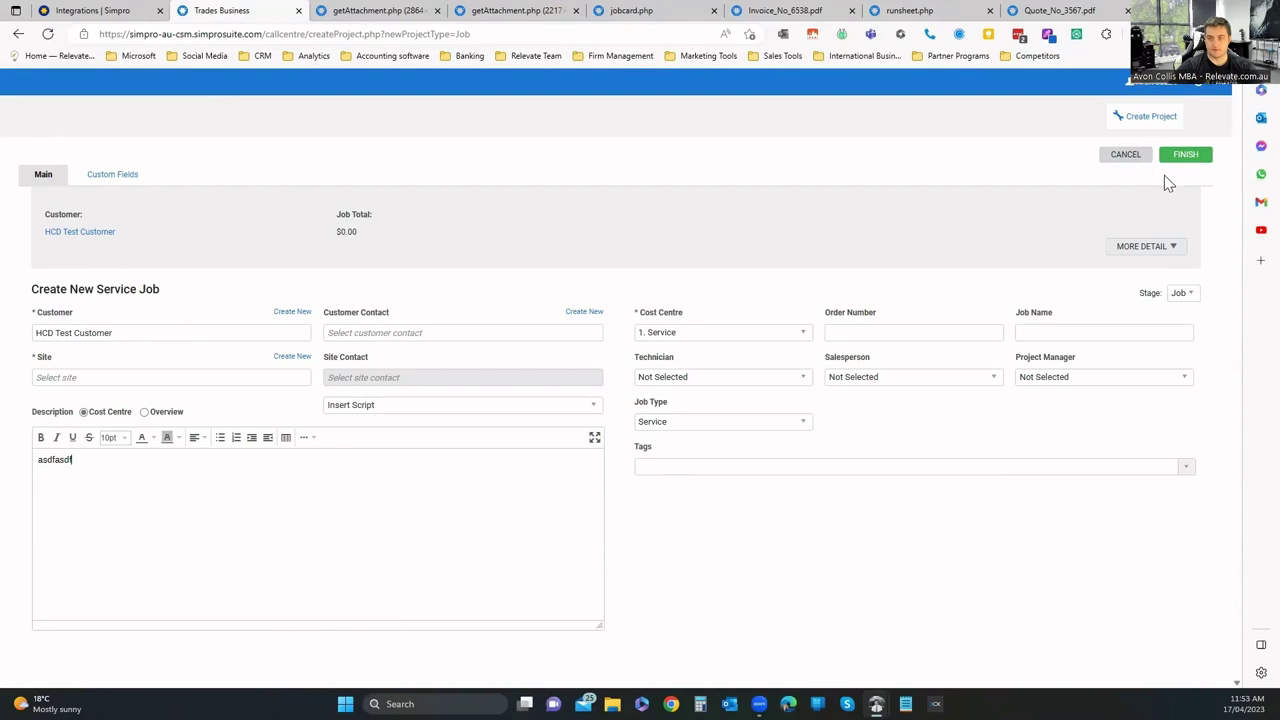
pyautogui.click(157, 377)
pyautogui.click(120, 418)
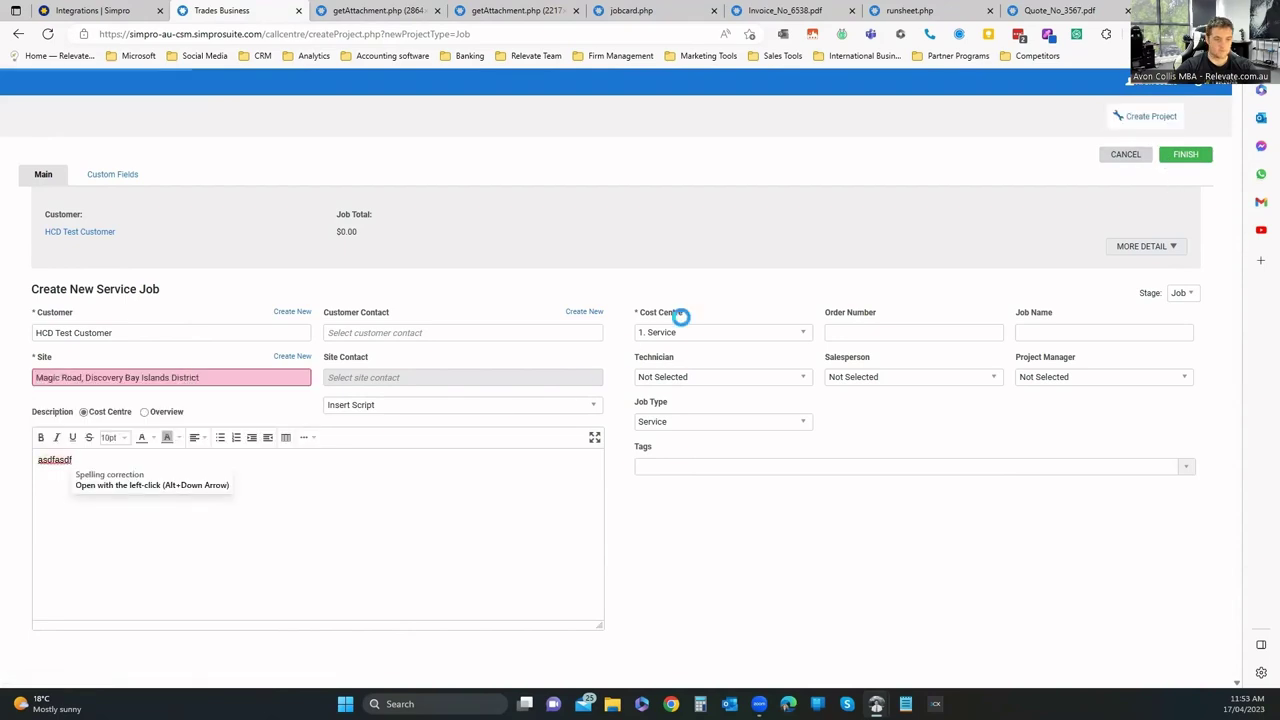
pyautogui.click(1192, 156)
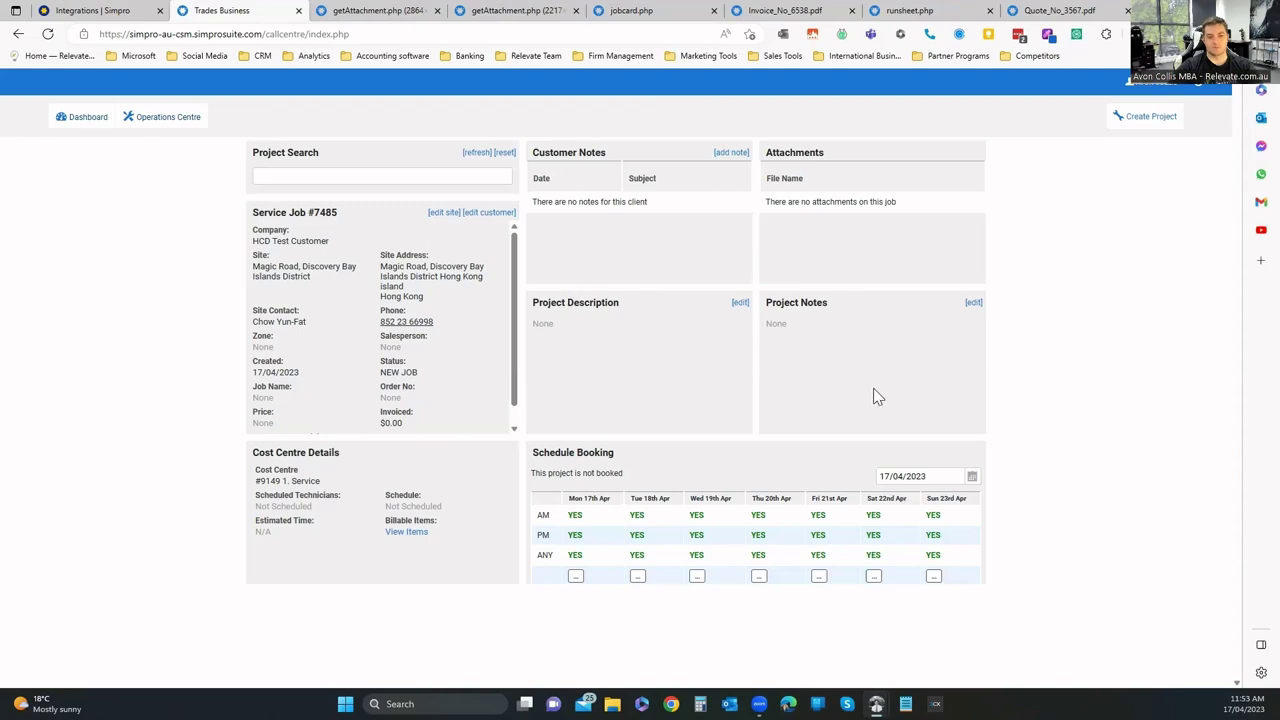
# Book the new service job for the morning of 17/04/2023, then leave the Call Centre for the main dashboard.
pyautogui.click(697, 537)
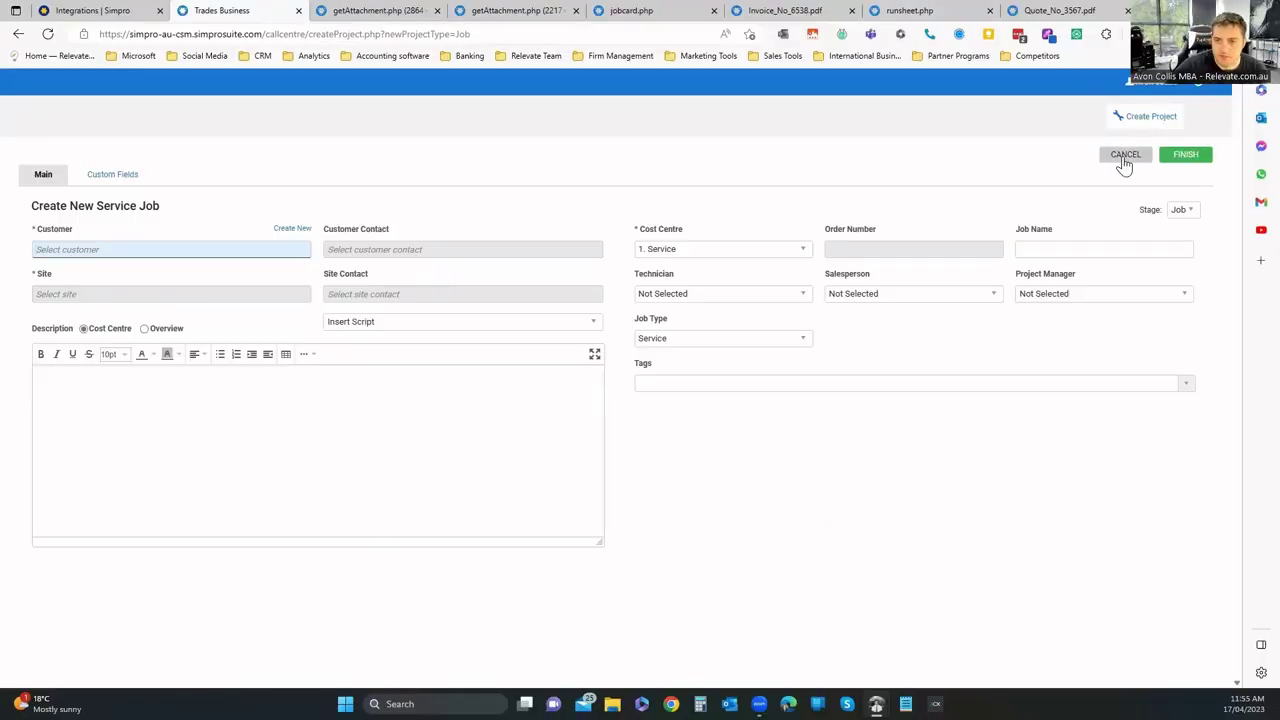
pyautogui.click(1120, 157)
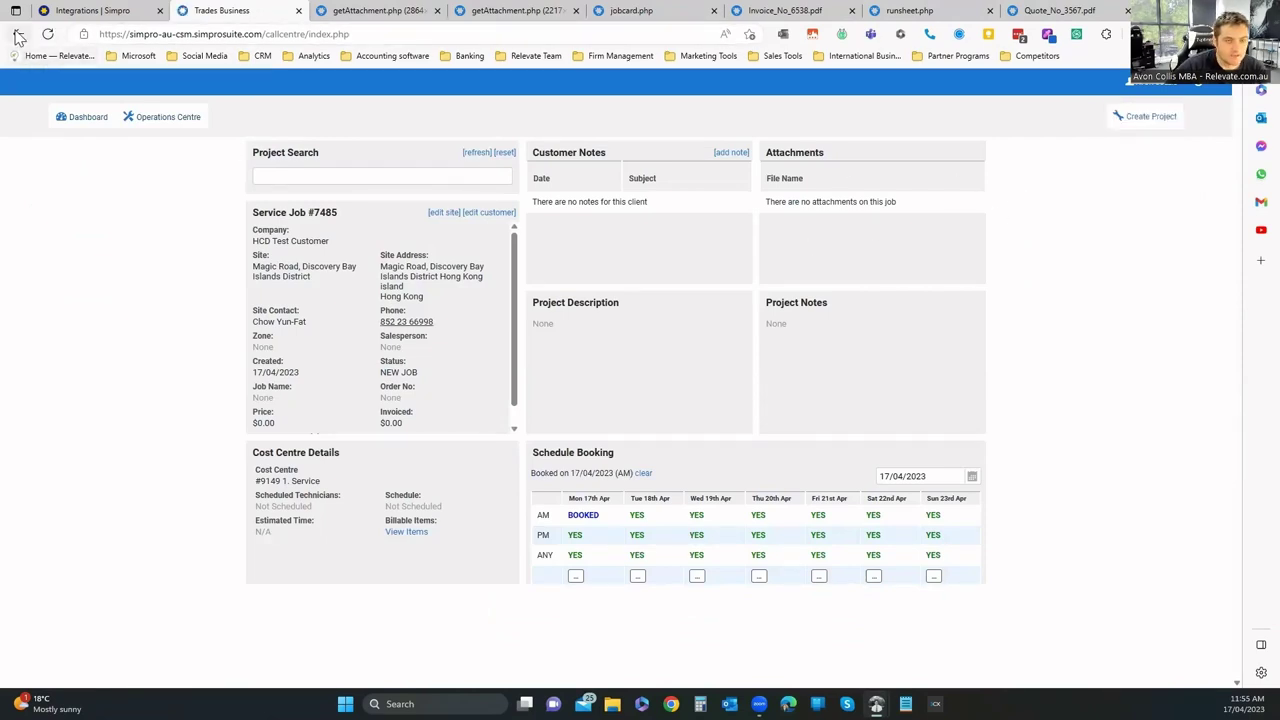
pyautogui.click(88, 57)
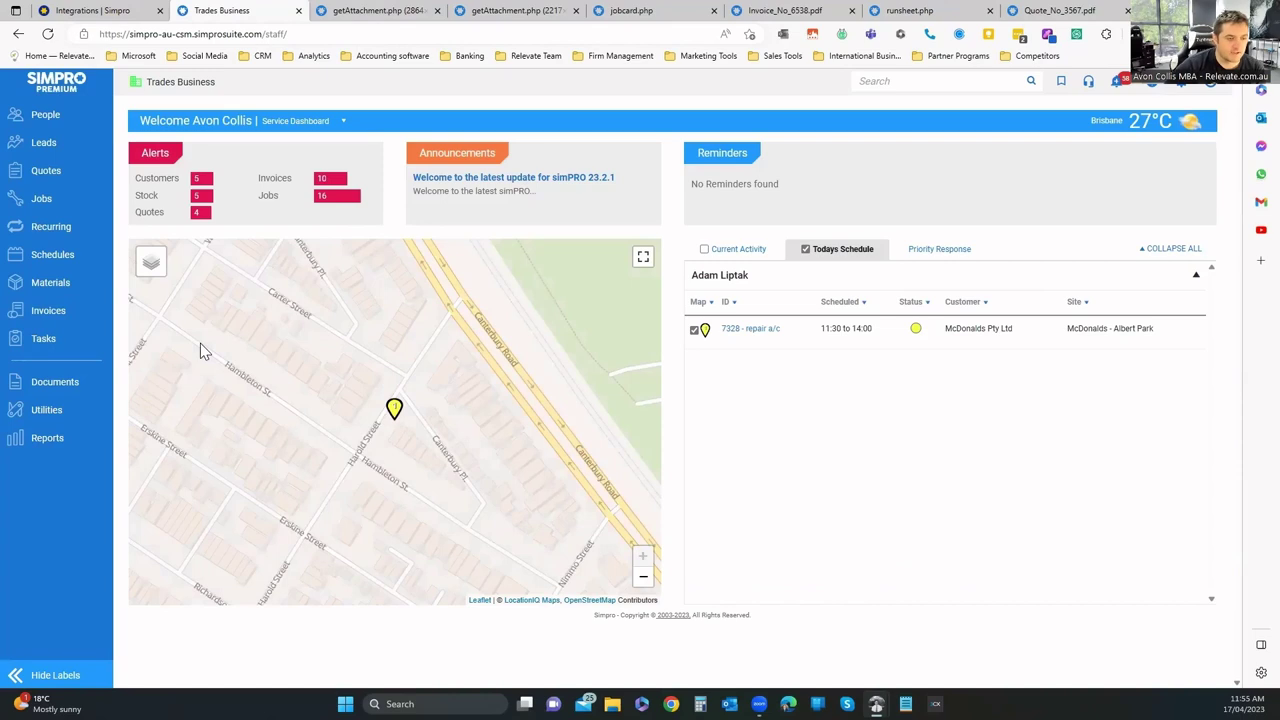
# Open the Plant & Equipment list for the Aerator type and show its advanced search filters.
pyautogui.moveTo(113, 409)
pyautogui.click(180, 456)
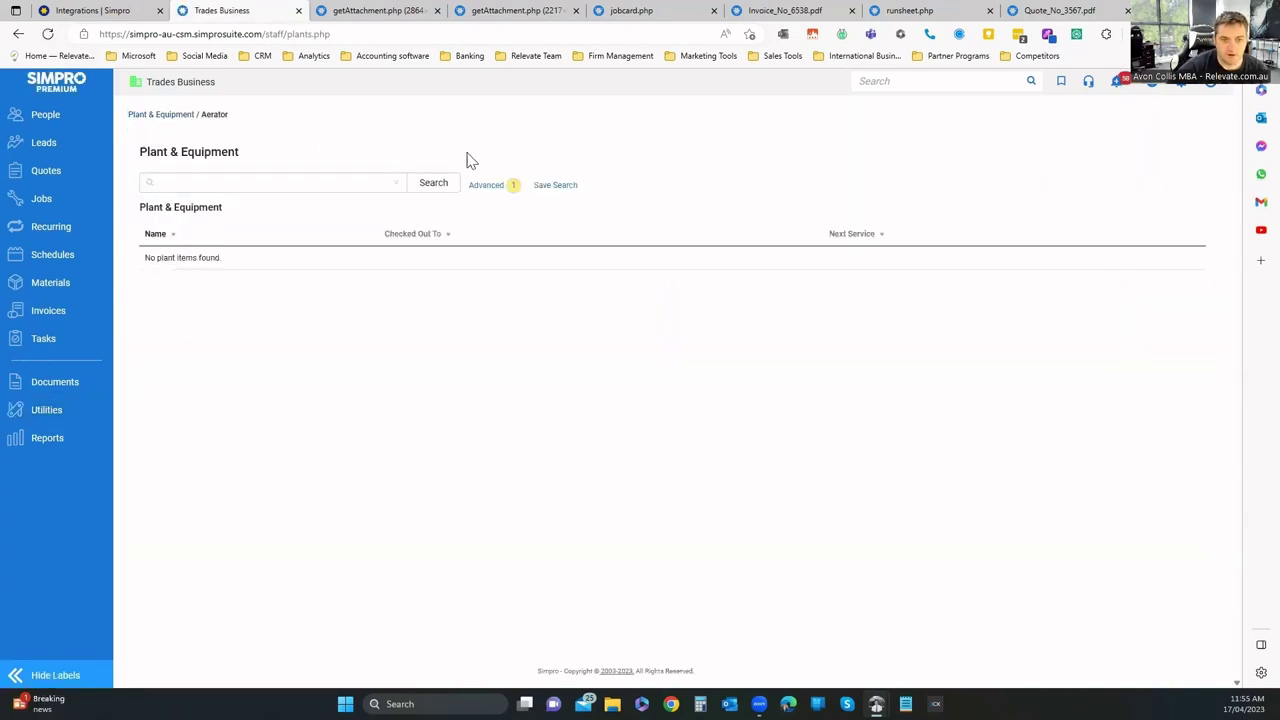
pyautogui.click(484, 186)
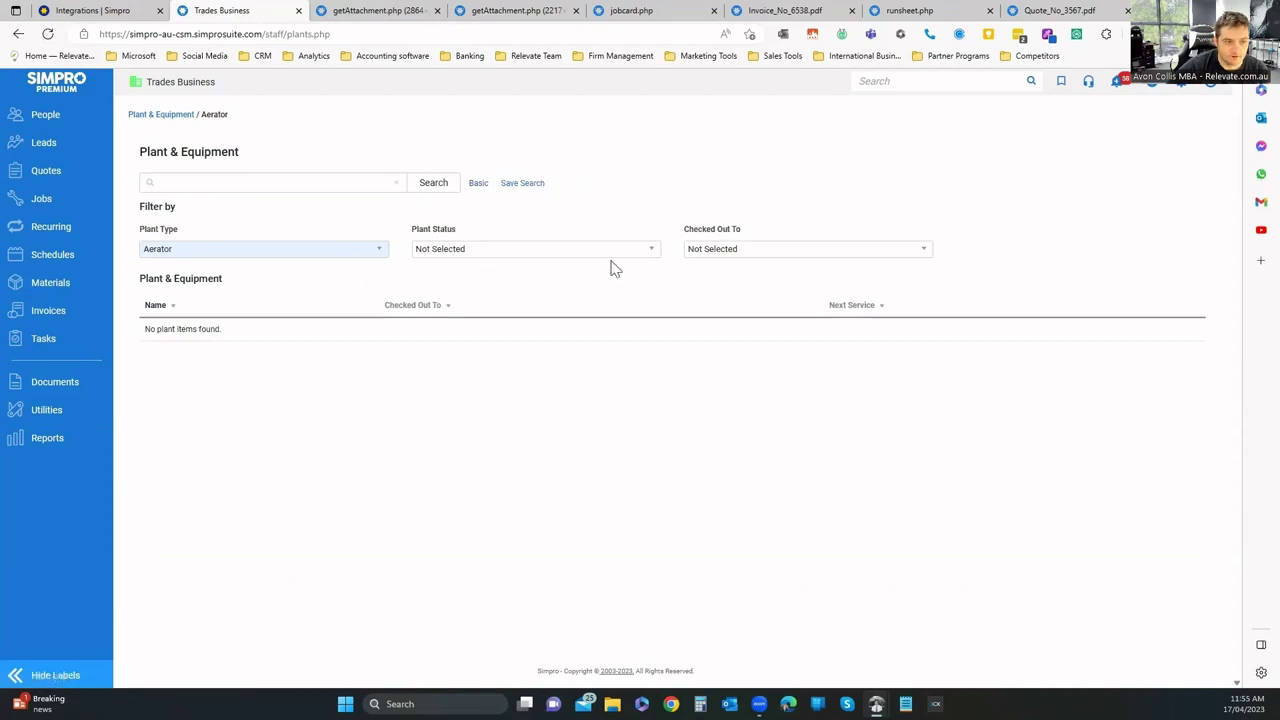
# Open Customer Assets and look through the list of sites with air conditioners.
pyautogui.moveTo(43, 393)
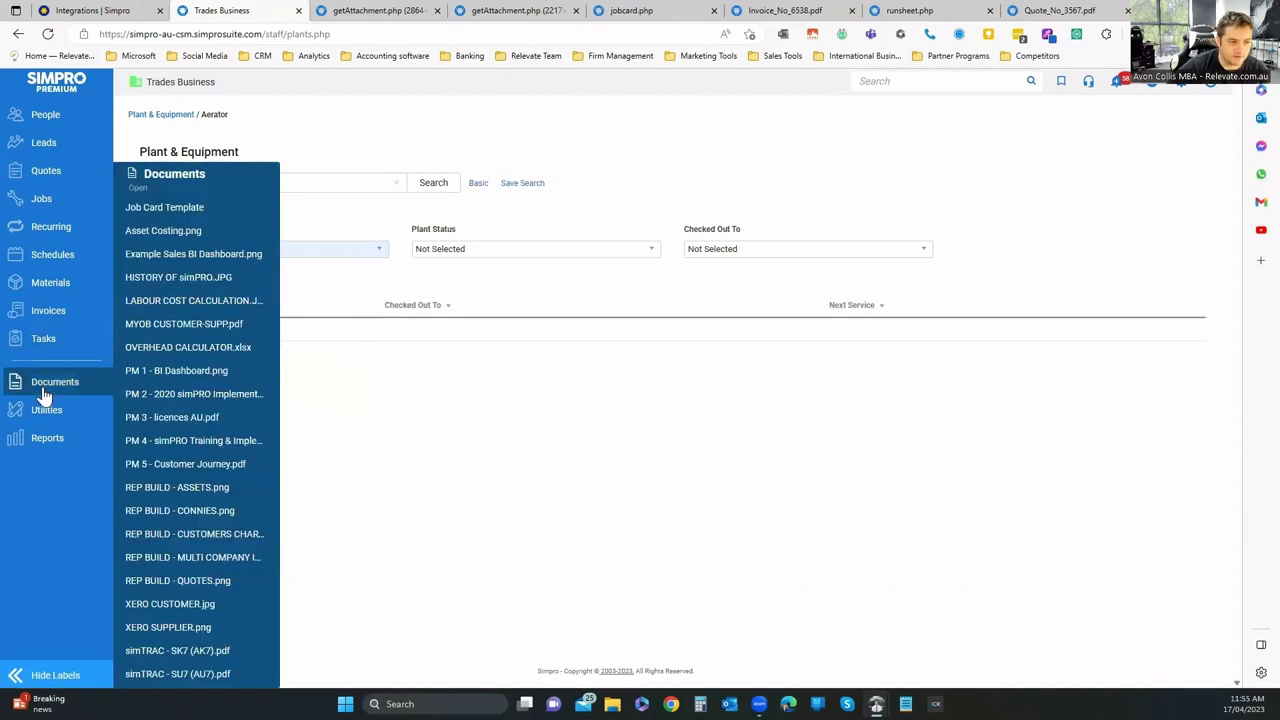
pyautogui.moveTo(45, 416)
pyautogui.click(177, 478)
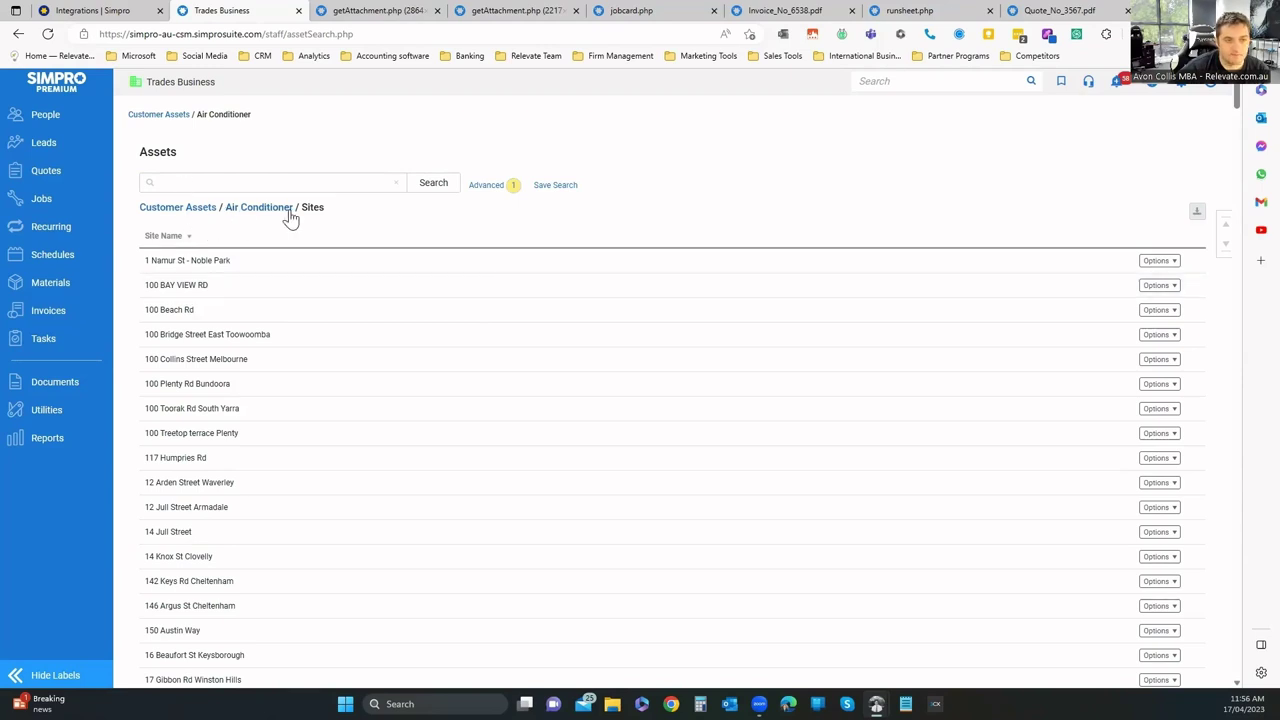
pyautogui.scroll(-5, 190, 343)
pyautogui.scroll(-10, 190, 343)
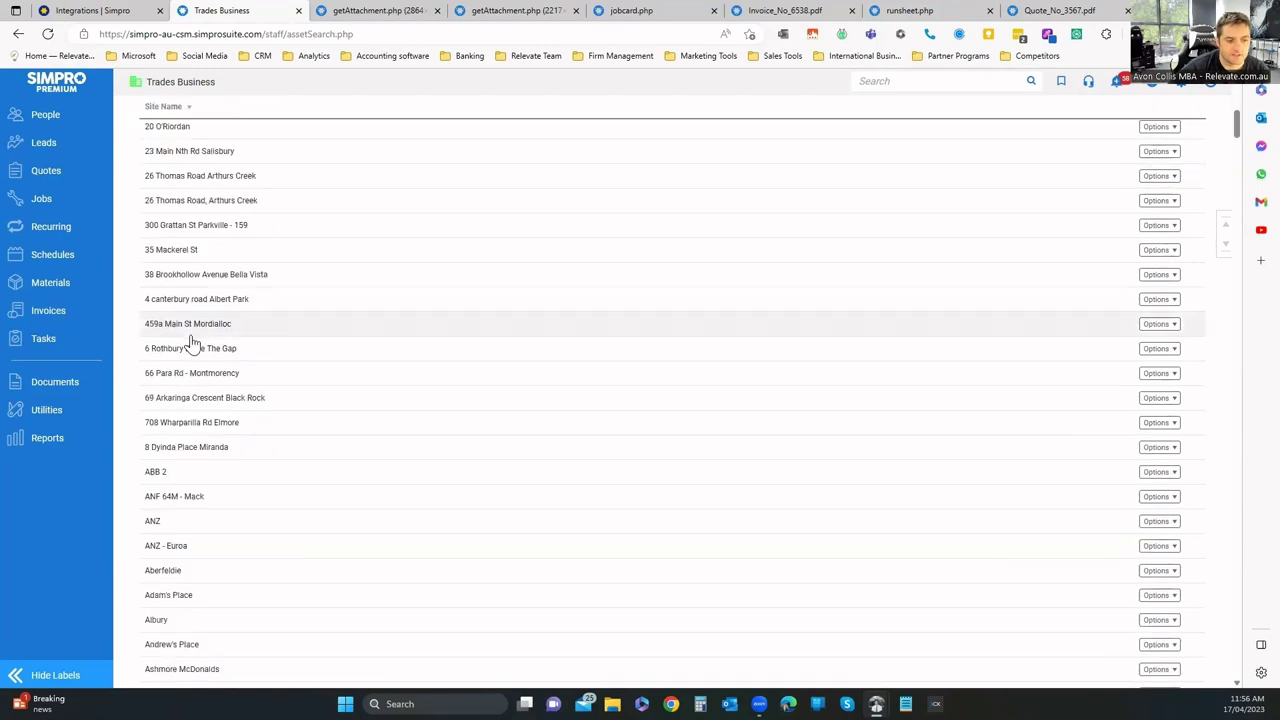
pyautogui.scroll(10, 200, 330)
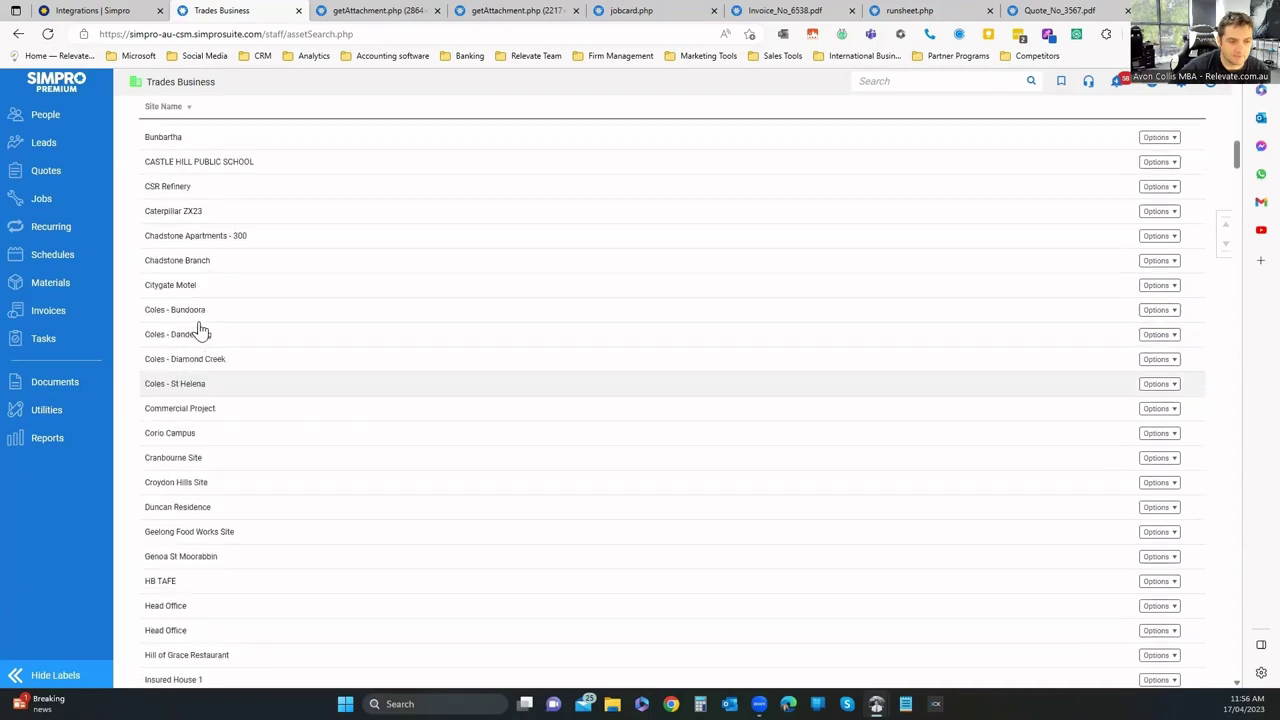
pyautogui.scroll(5, 200, 330)
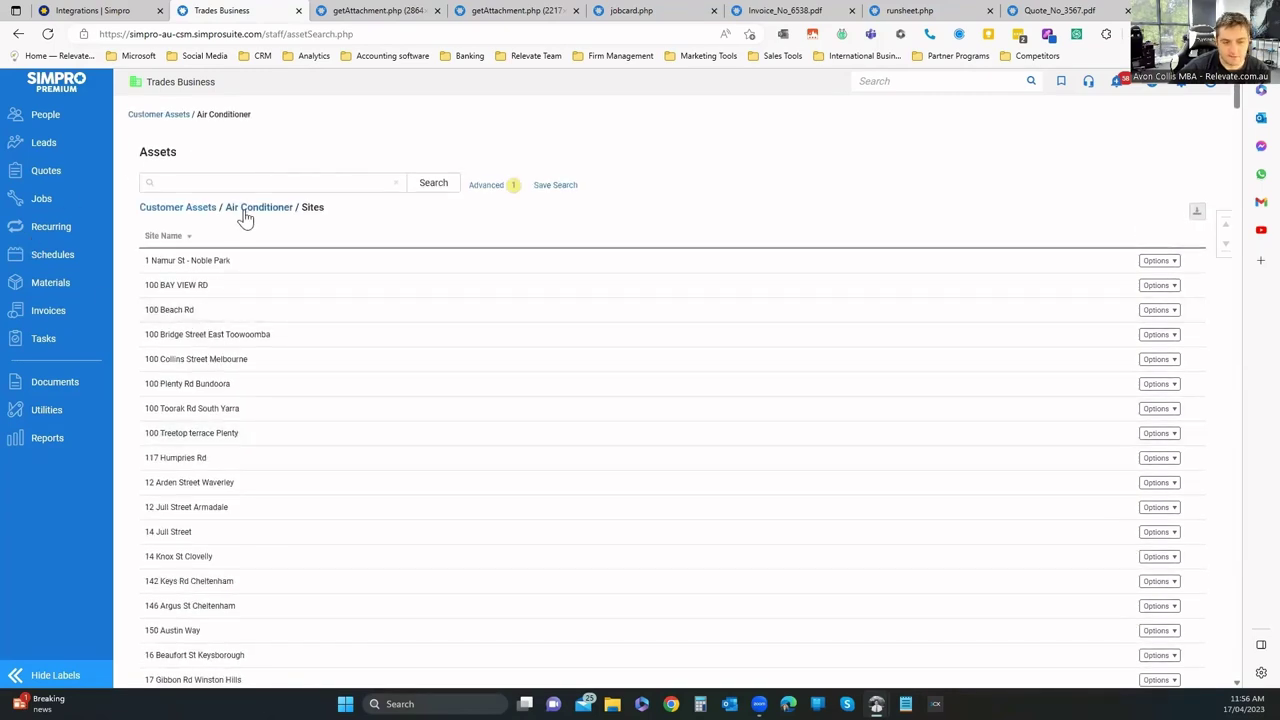
# Open the Business Toolkit's Adjust Margins page.
pyautogui.moveTo(93, 414)
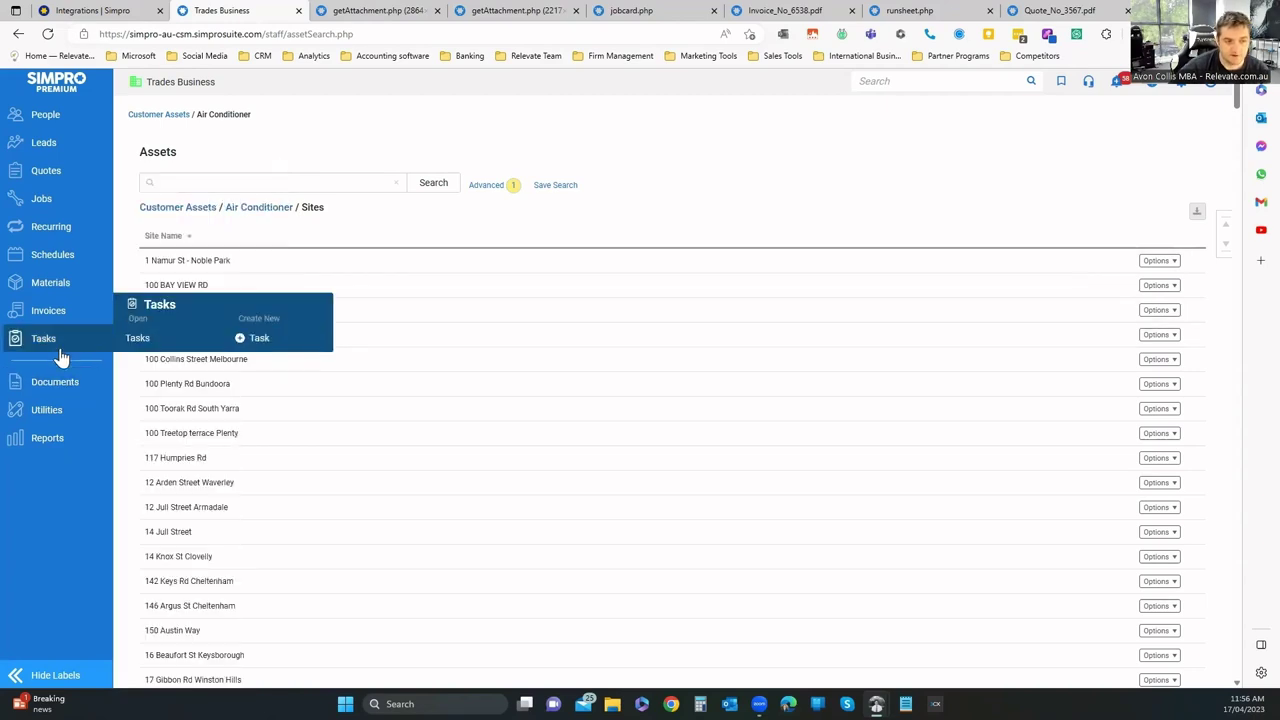
pyautogui.moveTo(47, 430)
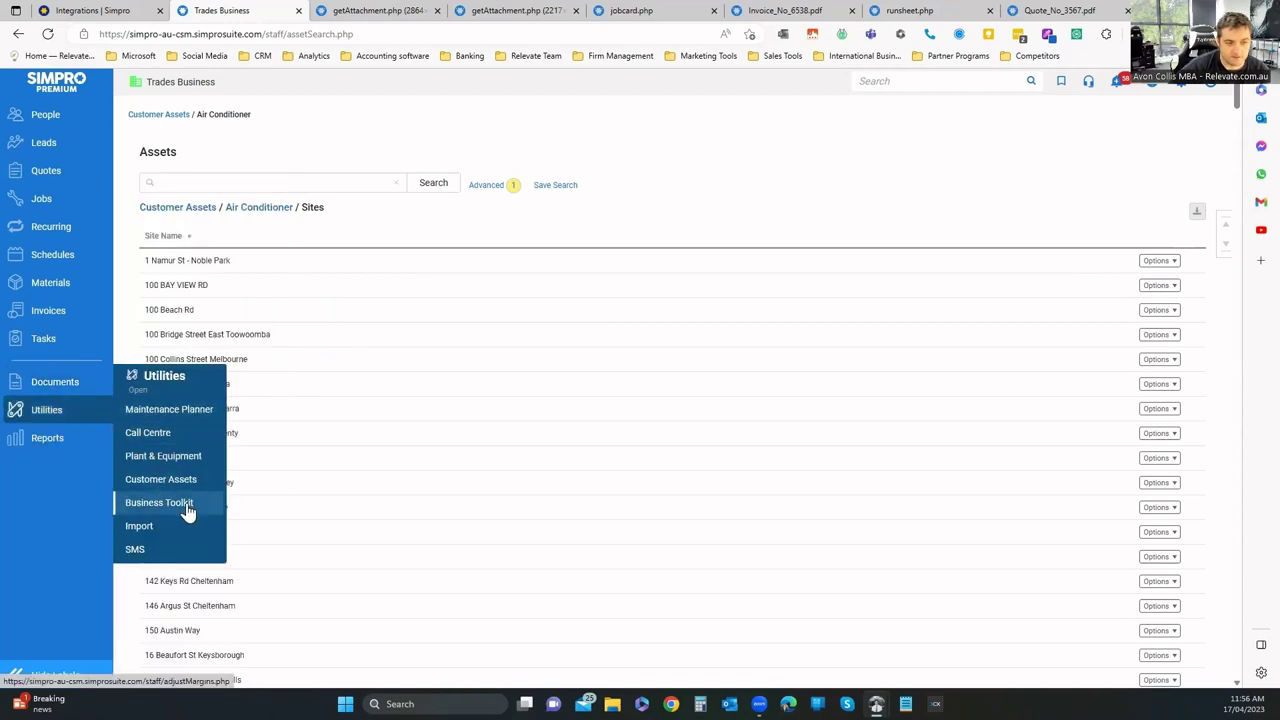
pyautogui.click(188, 512)
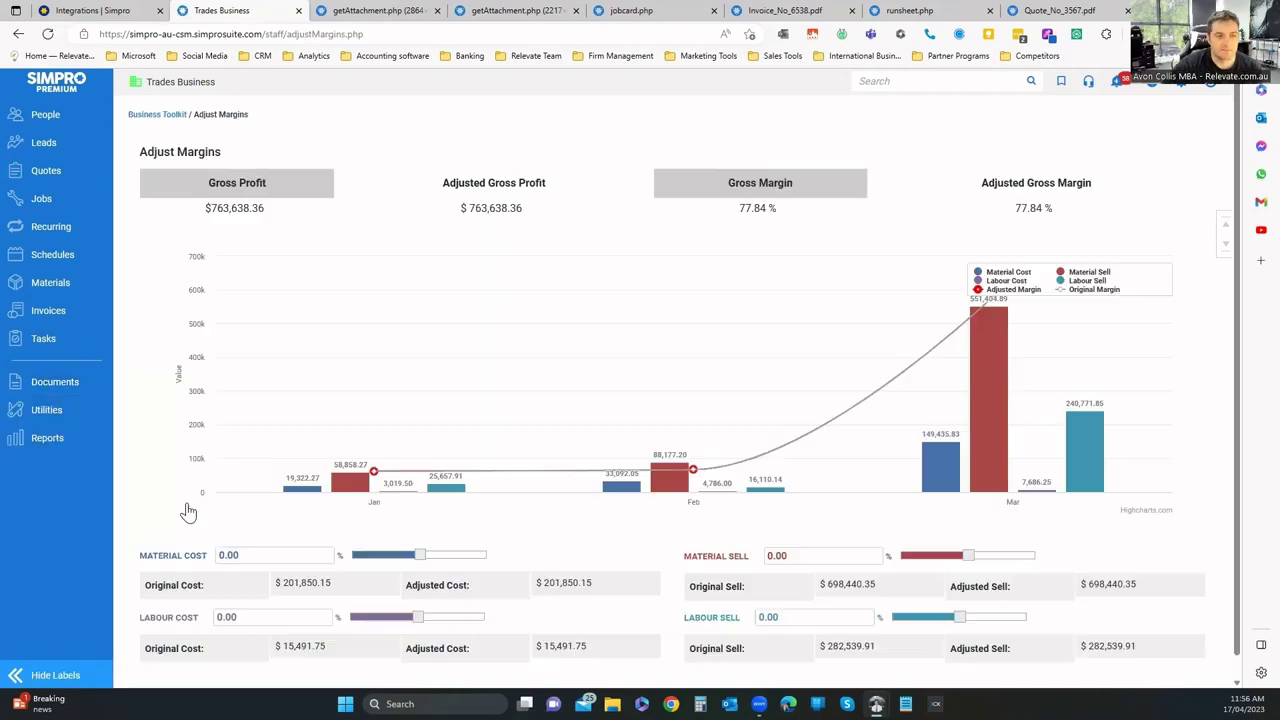
# Look over the Adjust Margins cost and sell figures, then open the Send SMS page under Utilities.
pyautogui.scroll(-2, 216, 503)
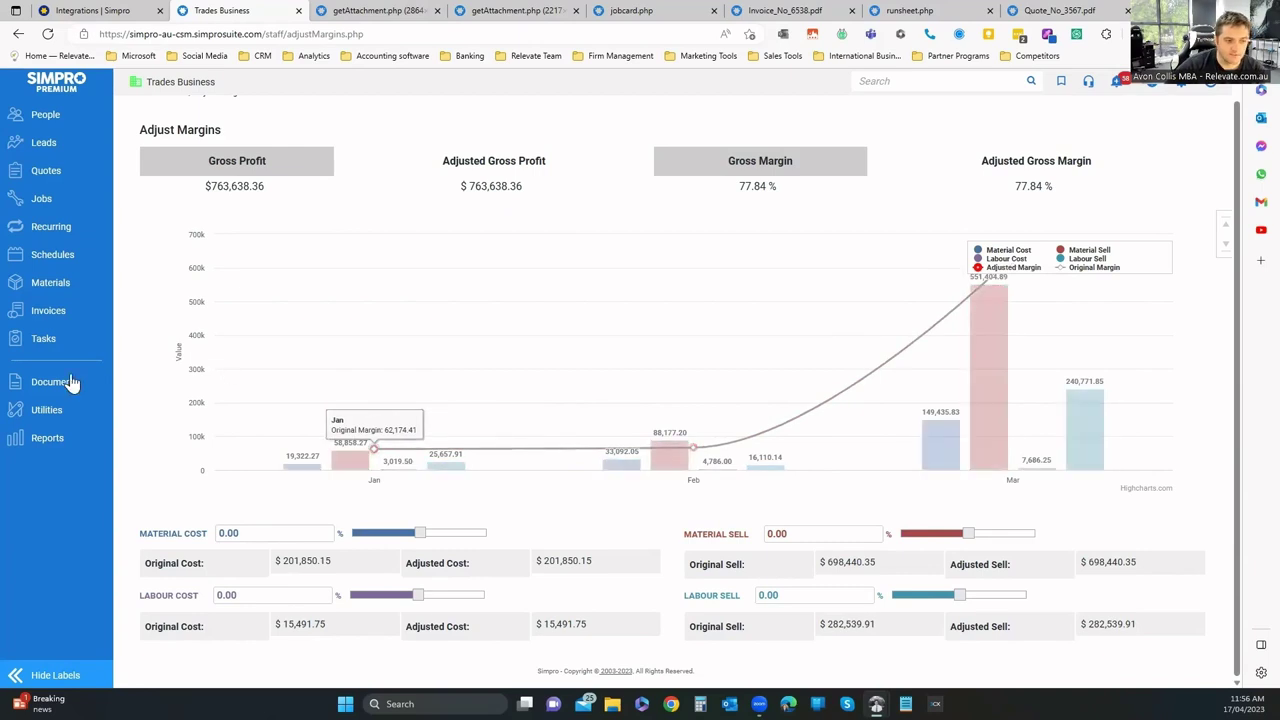
pyautogui.moveTo(52, 425)
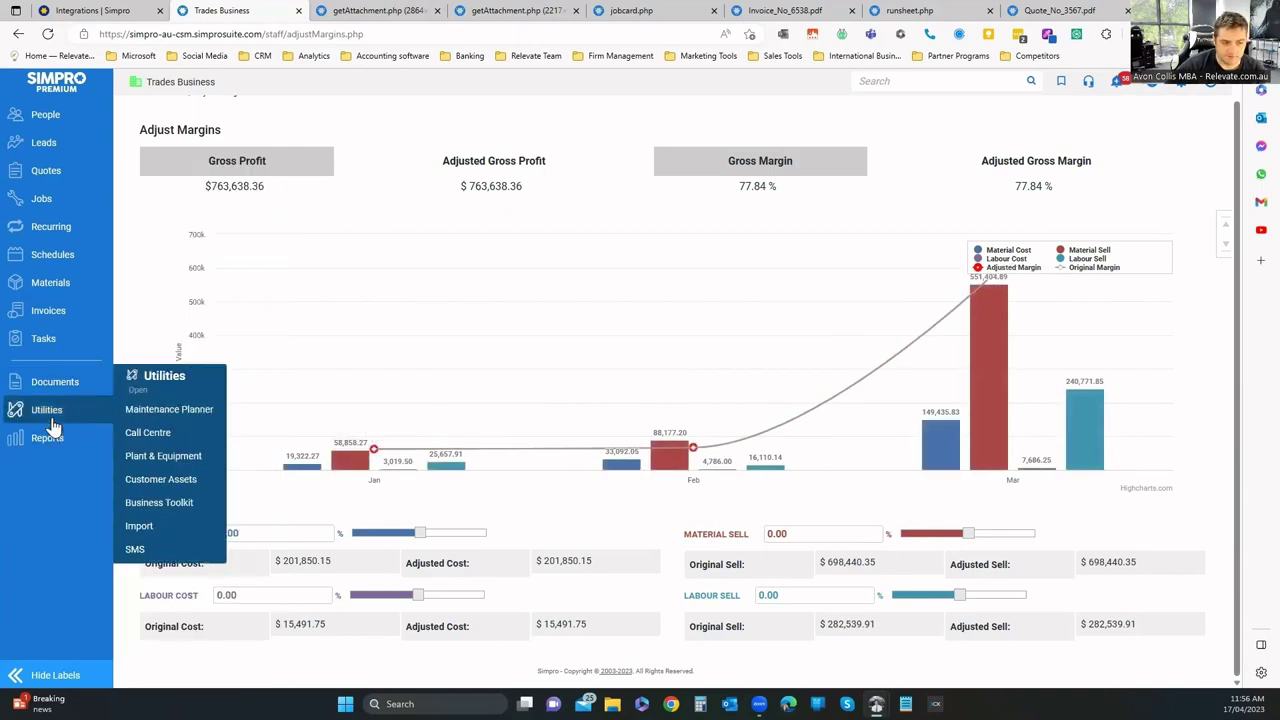
pyautogui.click(135, 552)
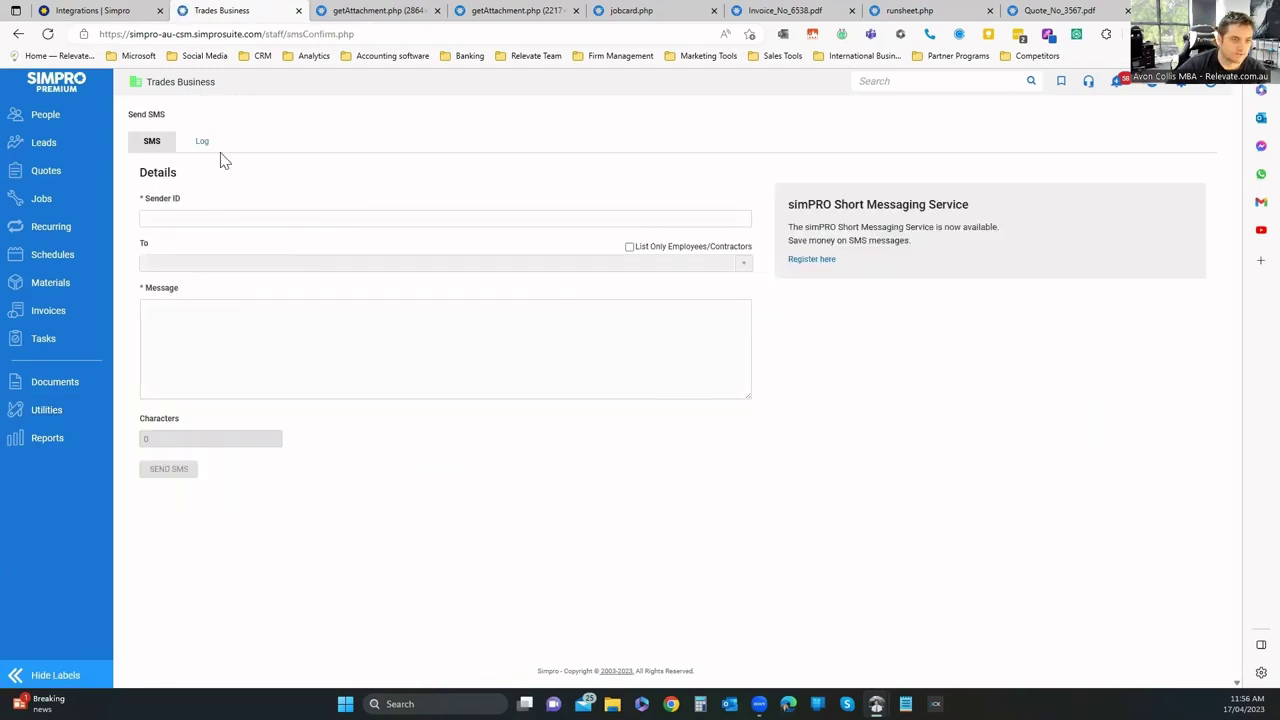
# Open View Reports, look over the most common reports and show the Suppliers reports.
pyautogui.moveTo(45, 450)
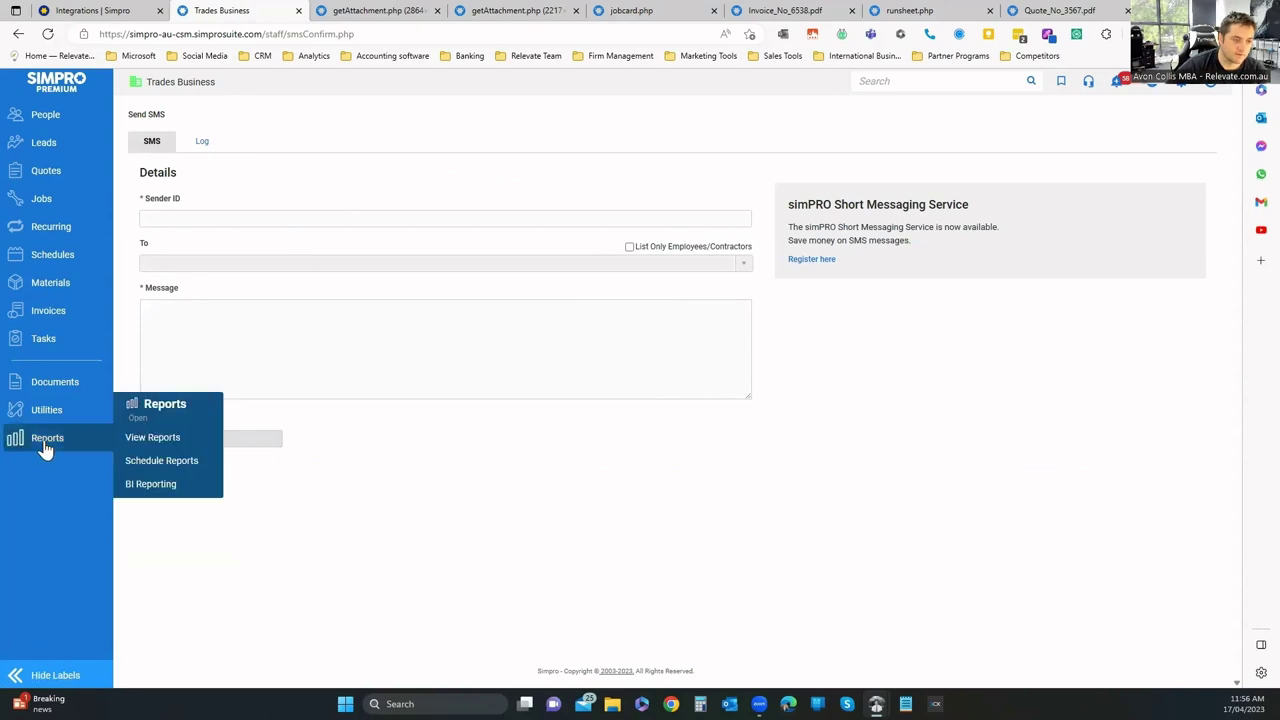
pyautogui.click(160, 438)
pyautogui.scroll(-1, 560, 320)
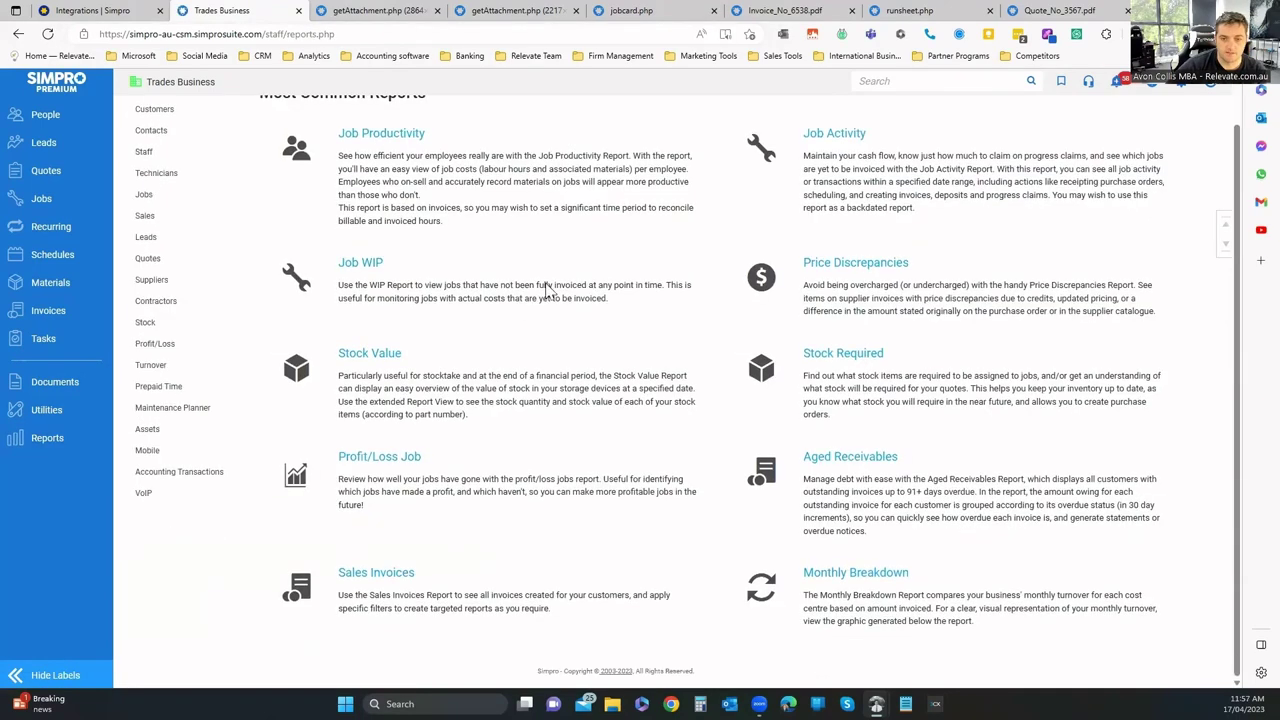
pyautogui.click(155, 240)
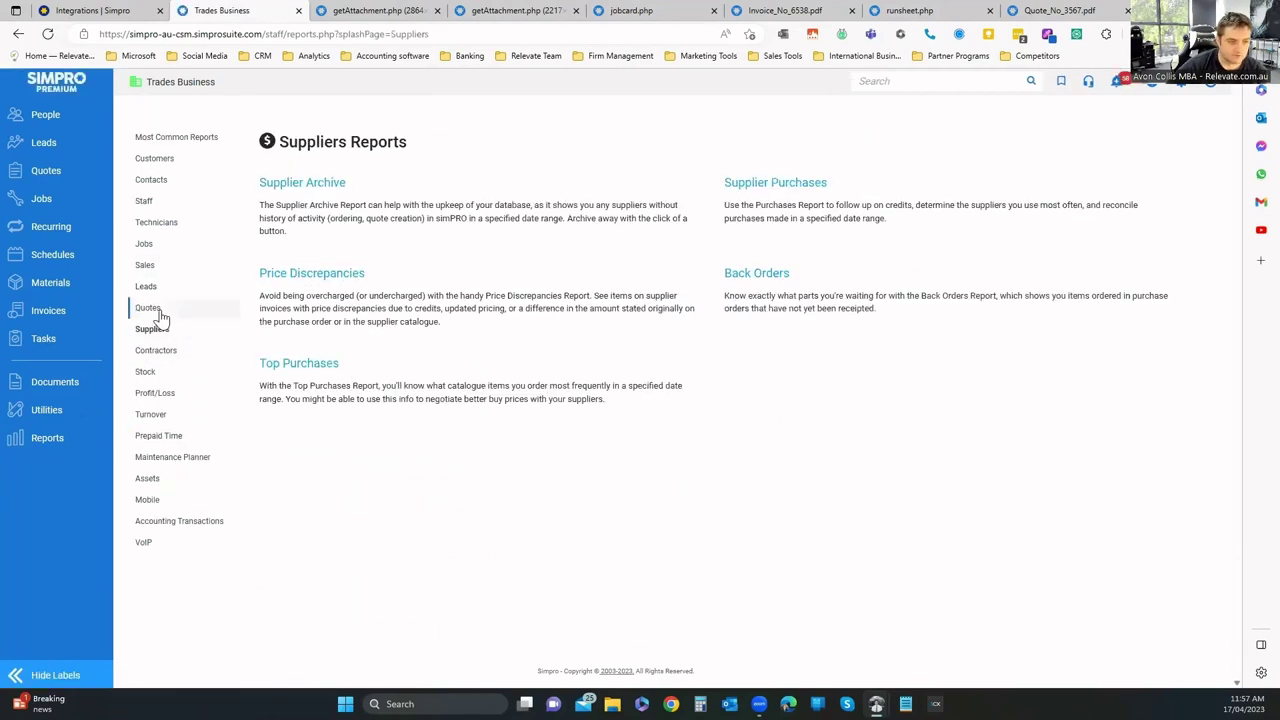
# Open Schedule Reports, look over the scheduled reports and choose the Quotes report category.
pyautogui.moveTo(163, 458)
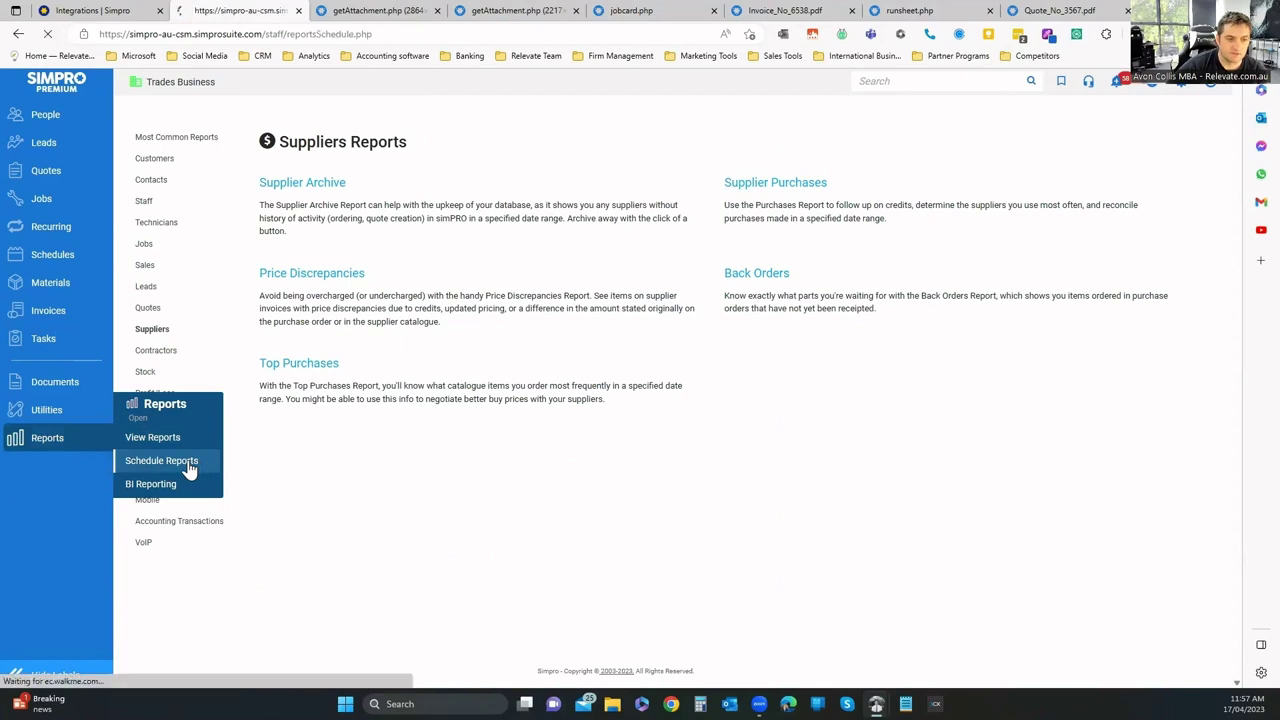
pyautogui.click(189, 470)
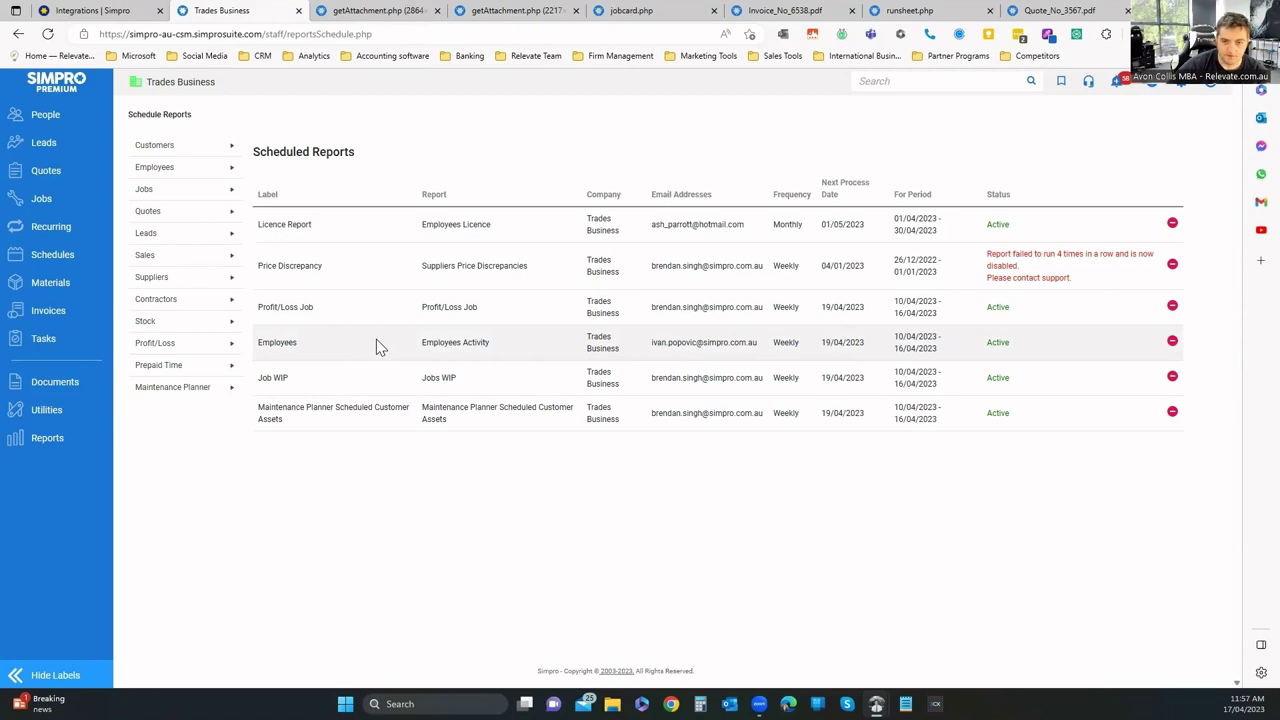
pyautogui.click(174, 214)
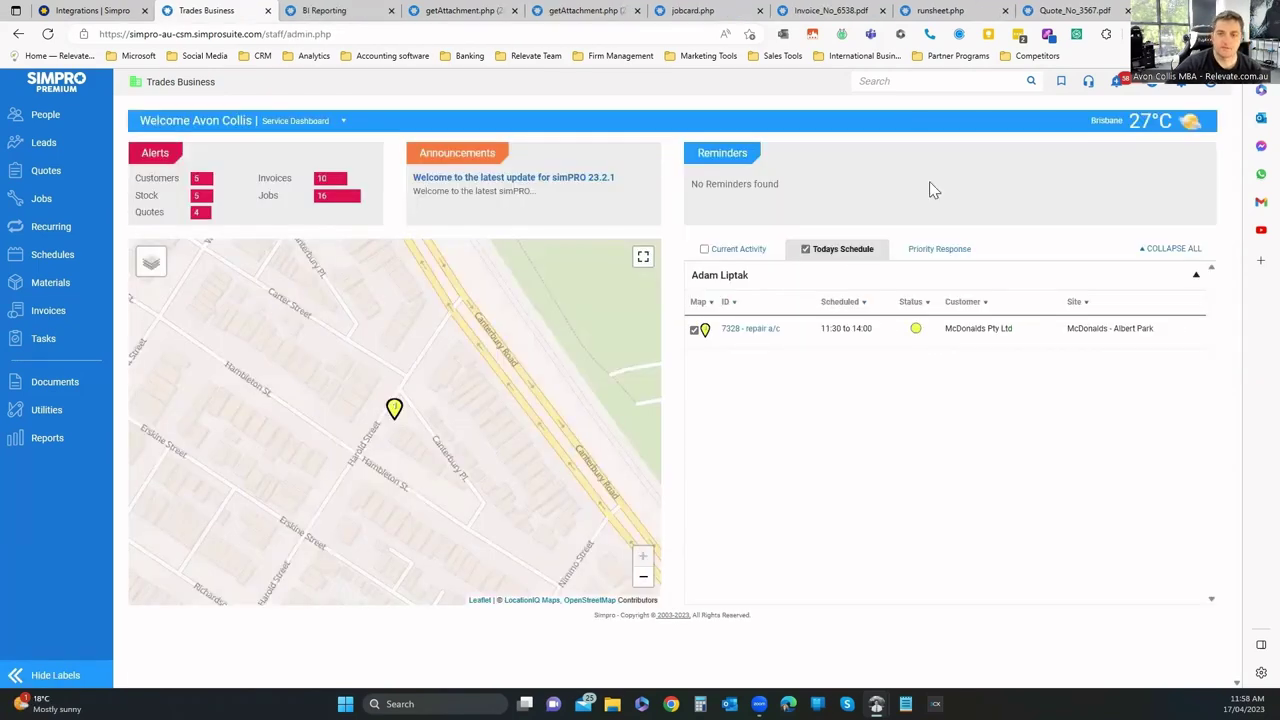
# Show the saved searches on the dashboard, then open the VoIP phone window and close it again.
pyautogui.click(1064, 86)
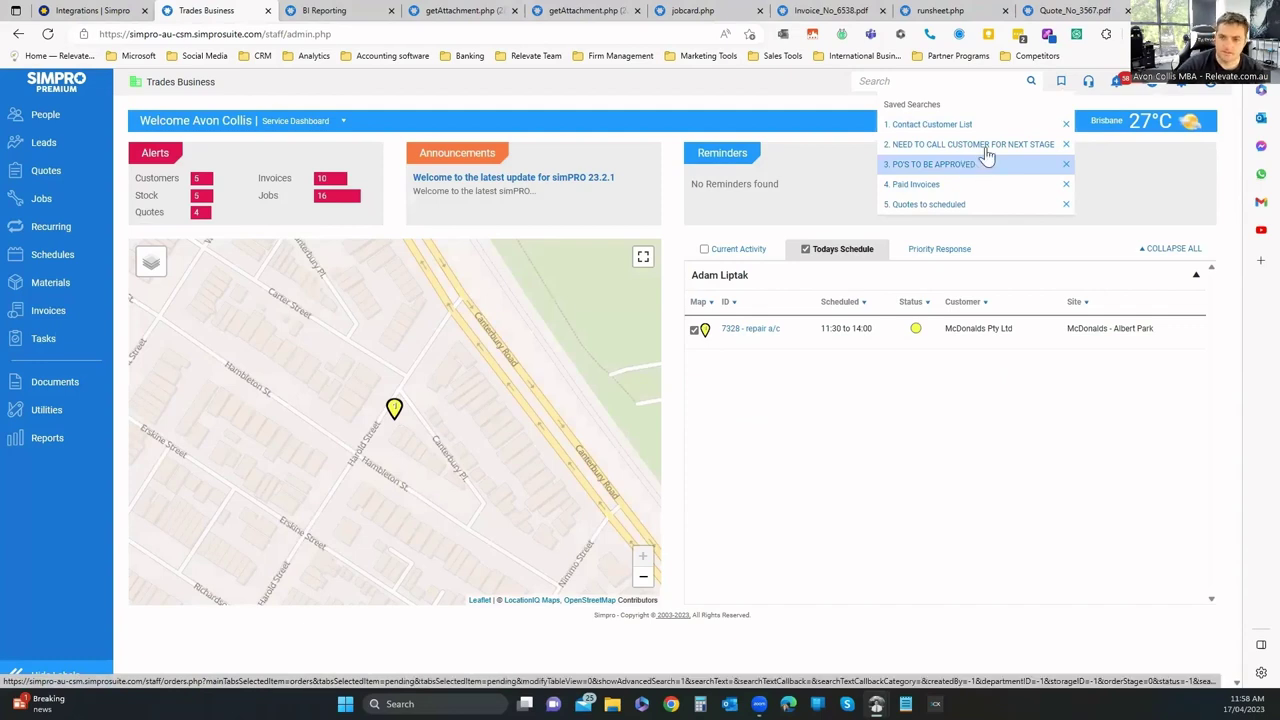
pyautogui.click(1089, 88)
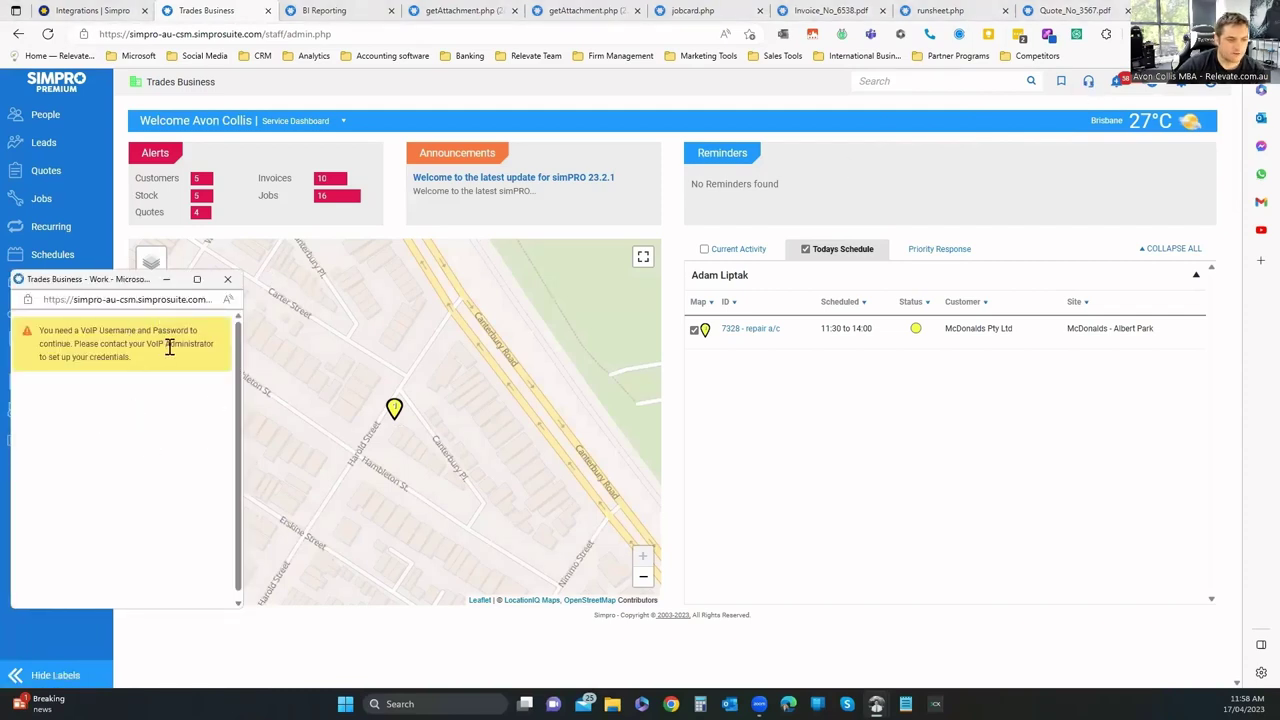
pyautogui.click(227, 279)
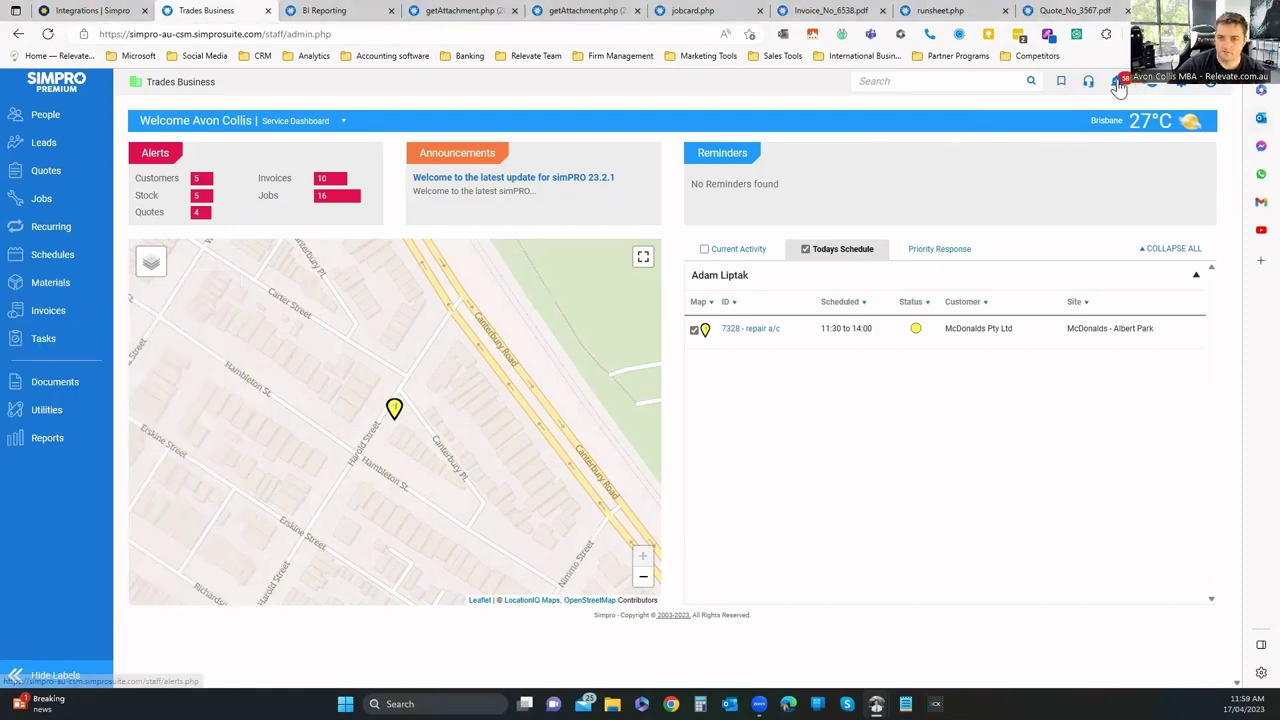
# Open System Setup and show the list of companies available for switching, then close the list.
pyautogui.click(1183, 88)
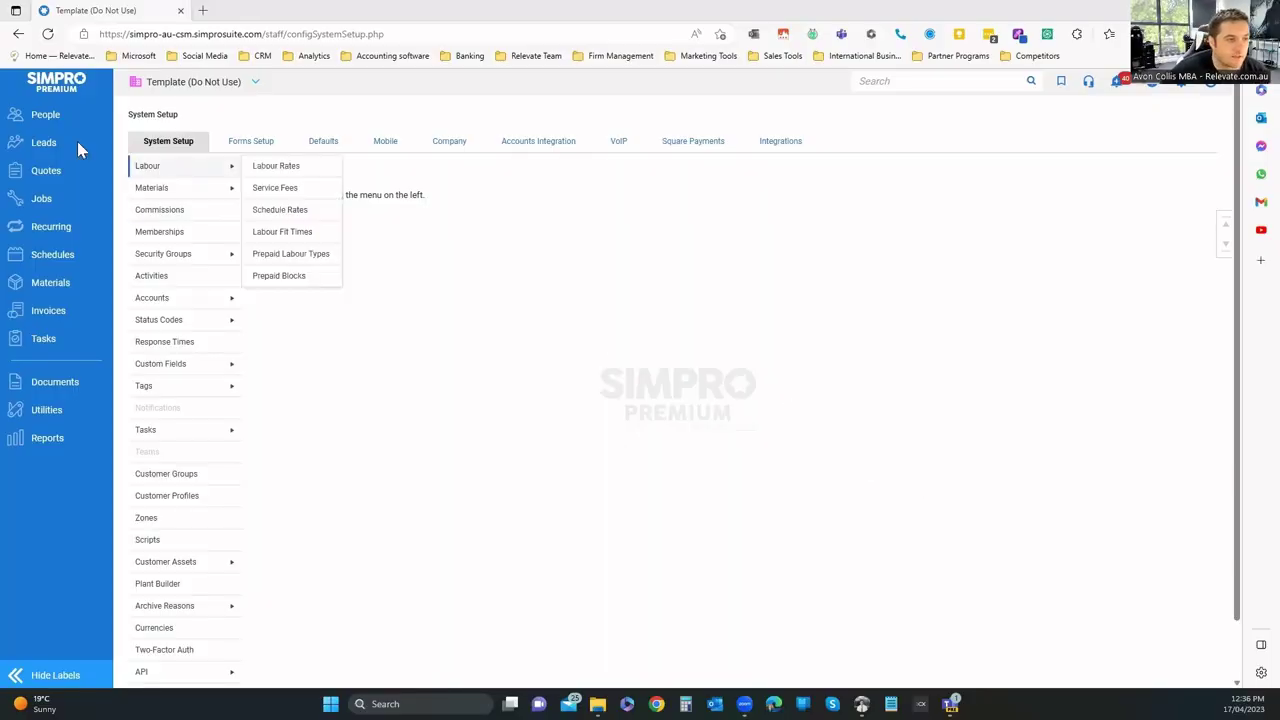
pyautogui.click(257, 84)
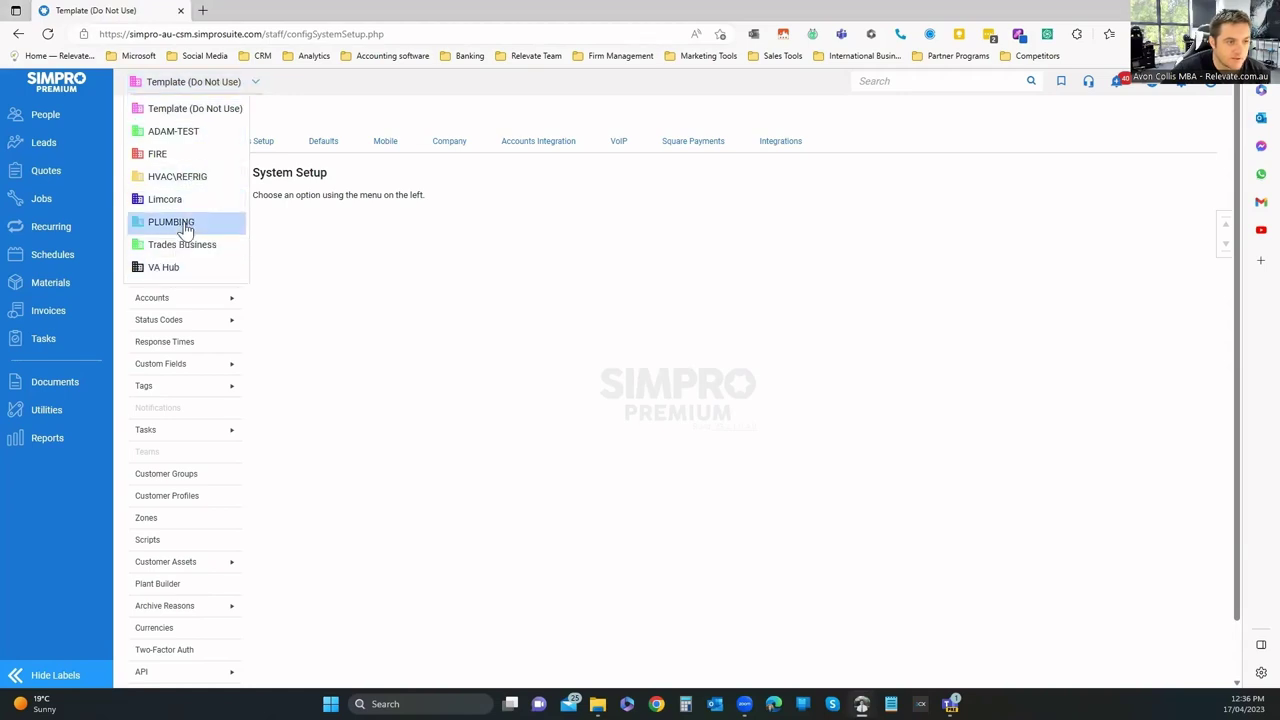
pyautogui.click(254, 84)
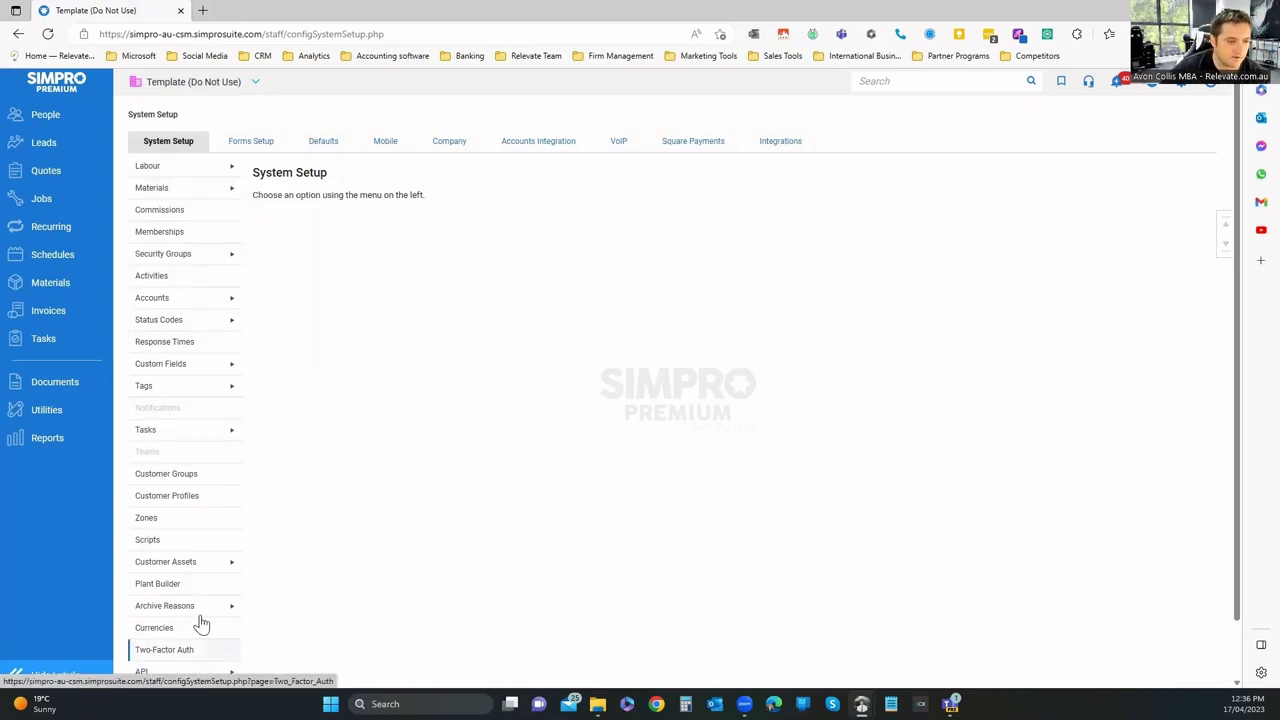
# View the Labour Rates page and then the Service Fees page in the Labour section of System Setup.
pyautogui.moveTo(193, 170)
pyautogui.click(287, 168)
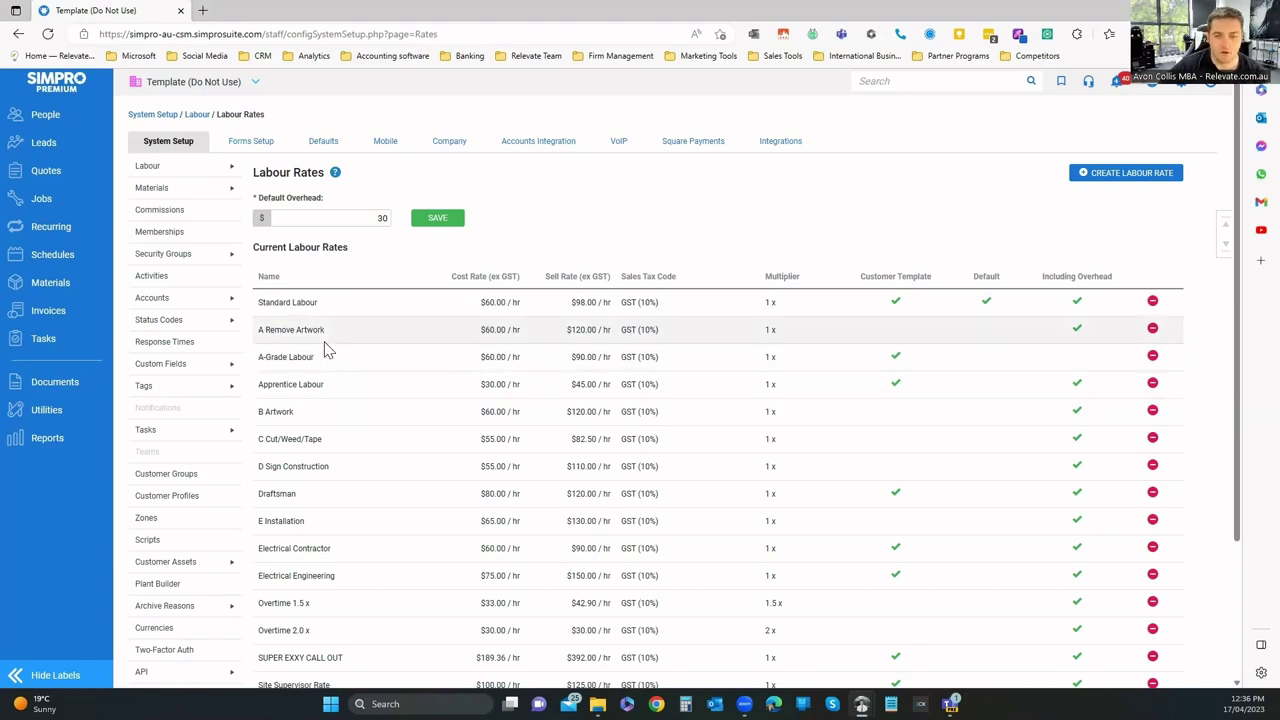
pyautogui.moveTo(217, 165)
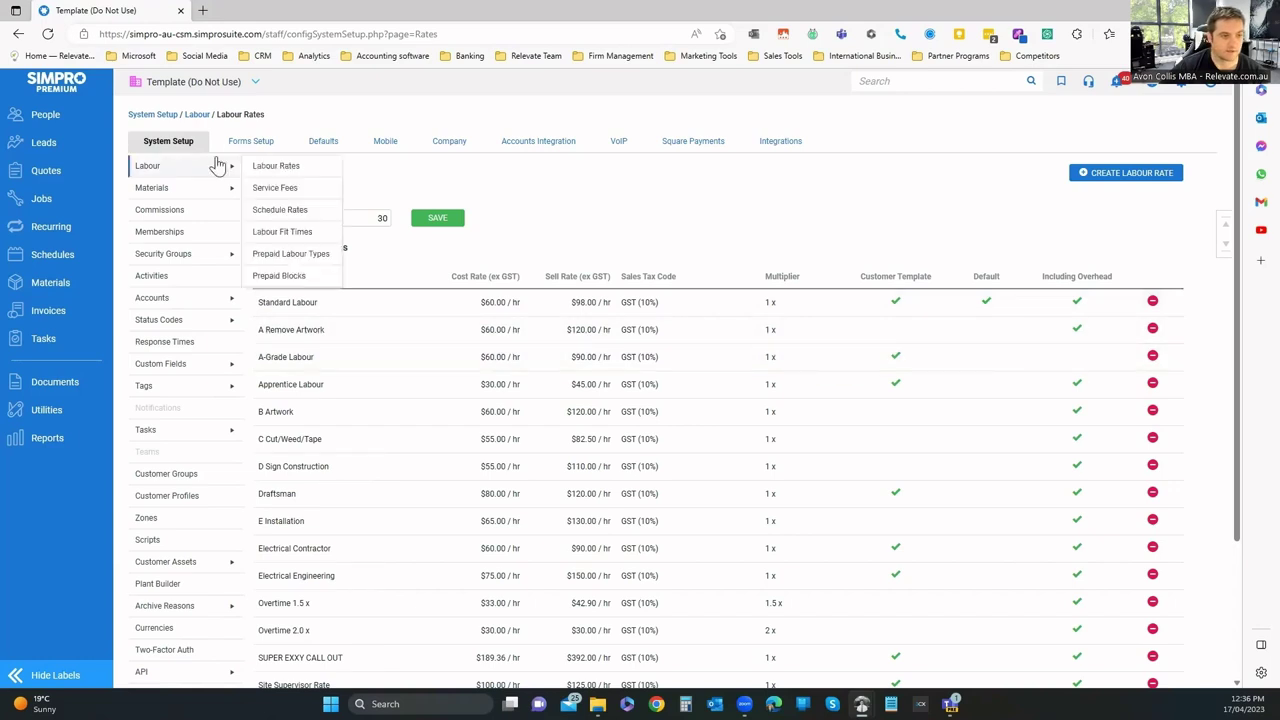
pyautogui.click(289, 190)
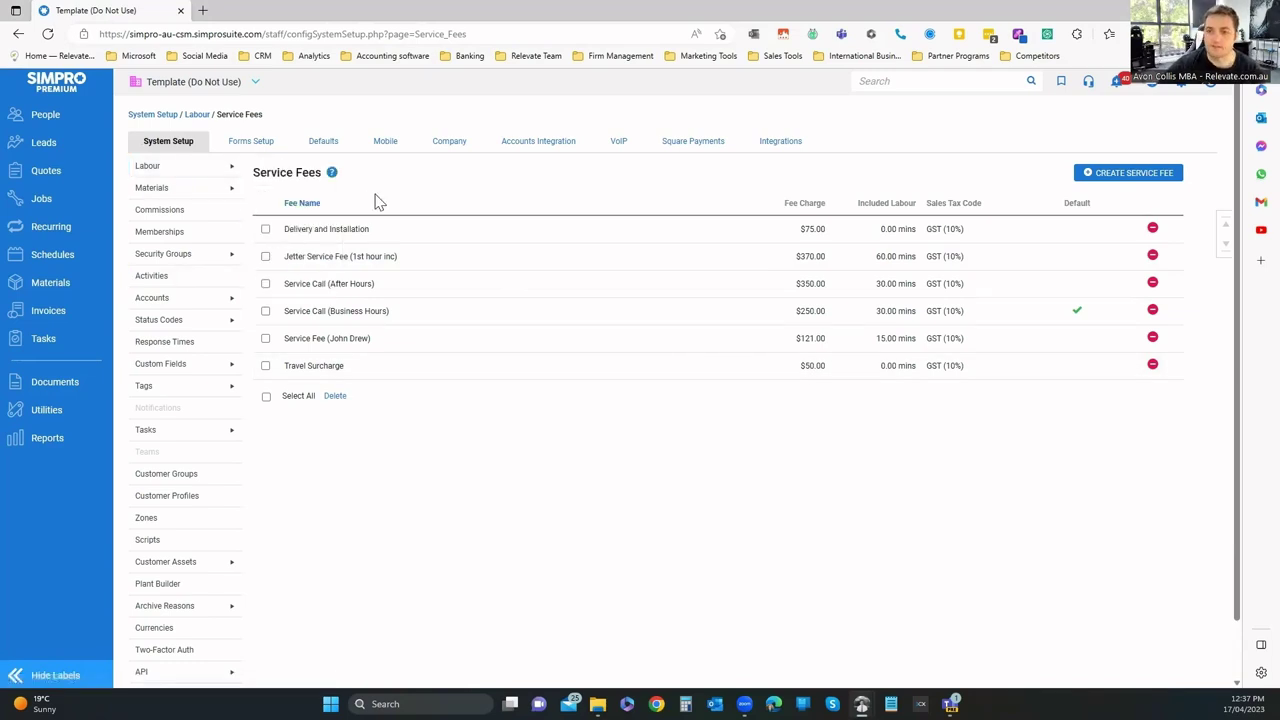
# View the Purchasing Stages page and the other setup options available for Materials.
pyautogui.moveTo(192, 190)
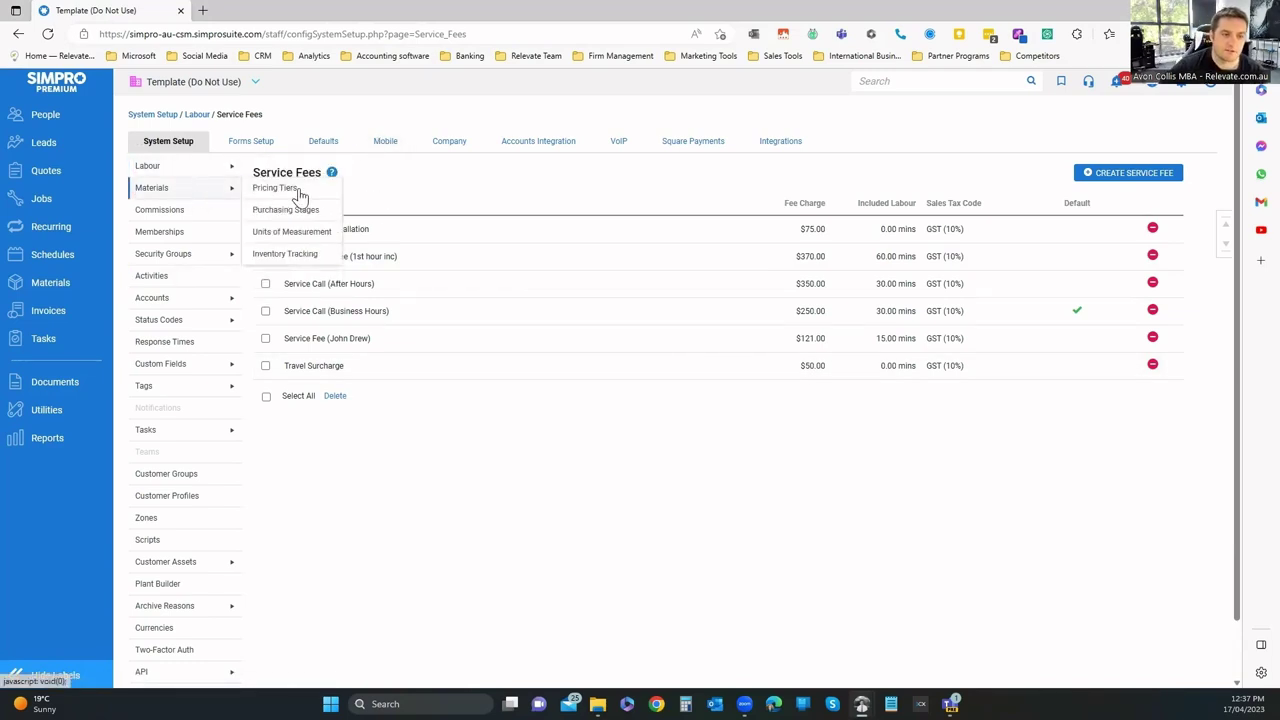
pyautogui.click(318, 211)
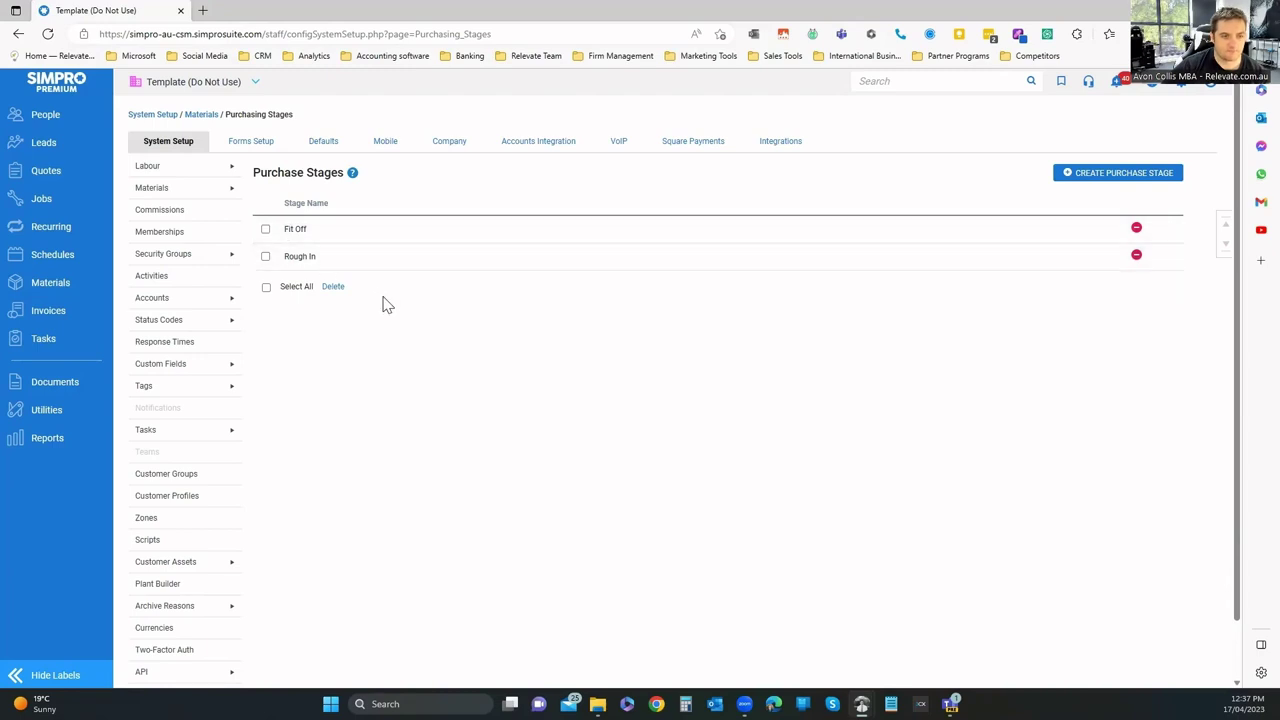
pyautogui.moveTo(200, 192)
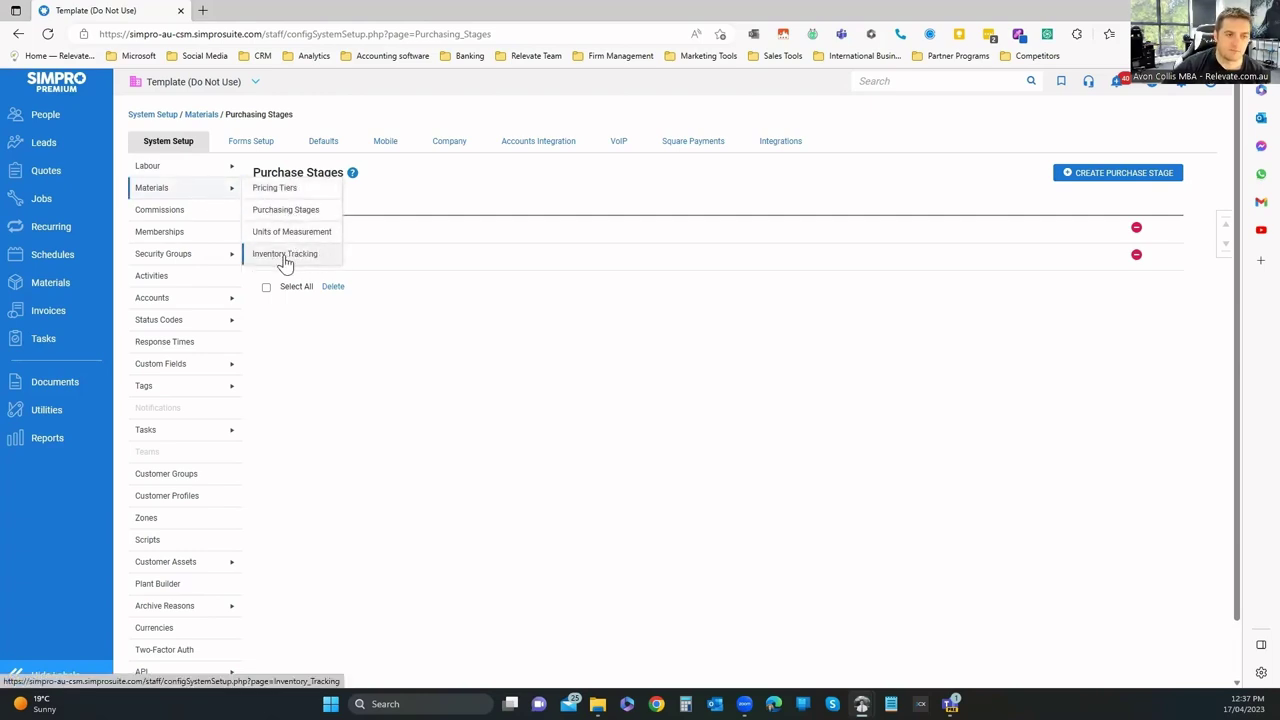
# Open the Commissions setup and view the components of the commission tier named Test.
pyautogui.click(172, 216)
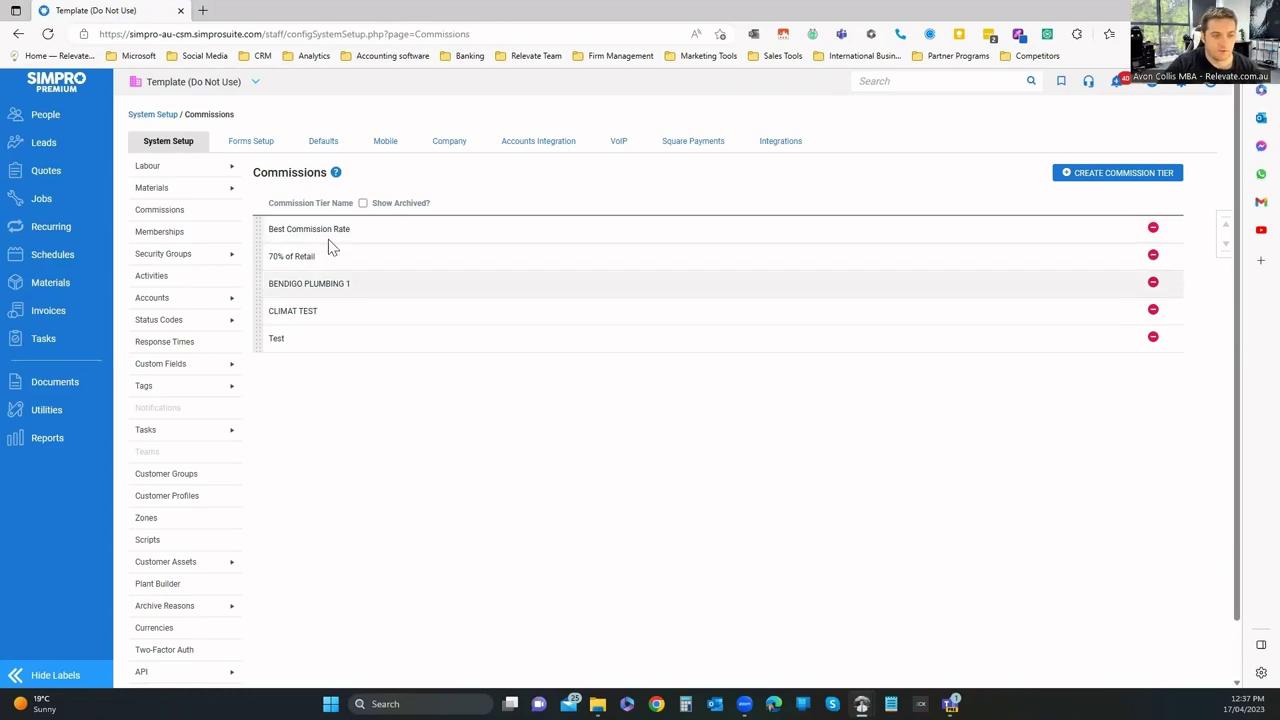
pyautogui.moveTo(150, 166)
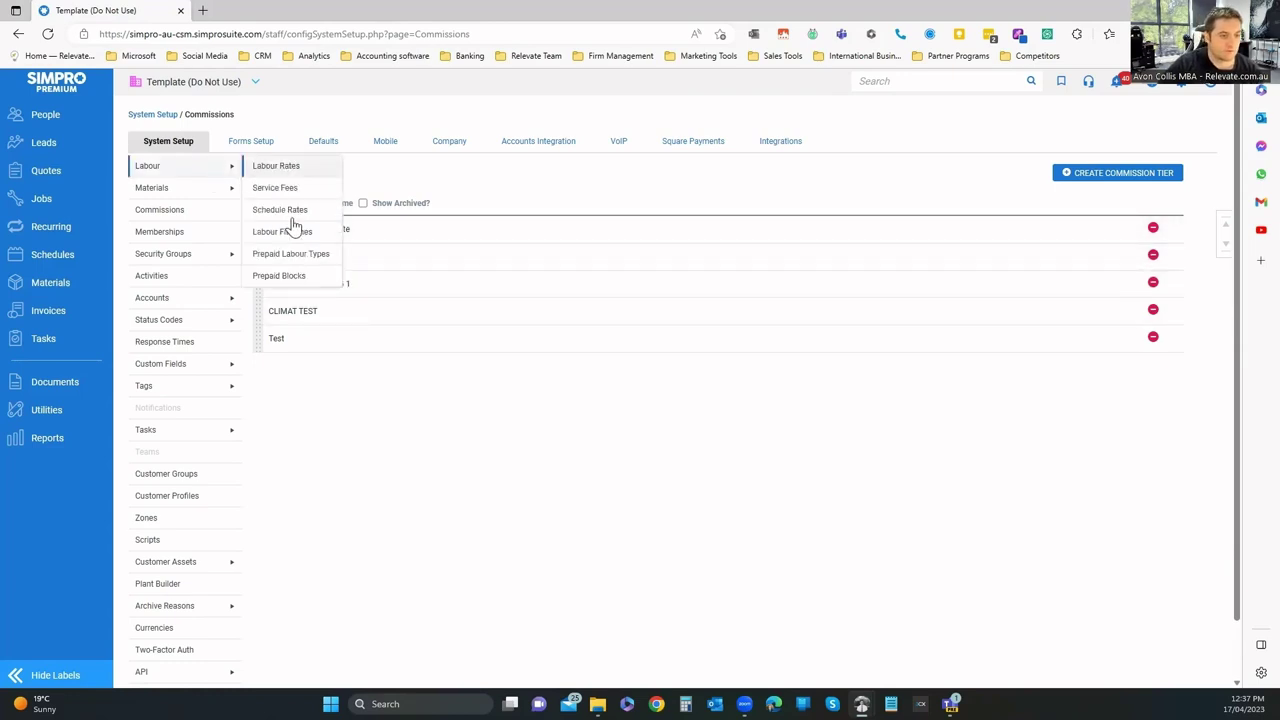
pyautogui.click(284, 346)
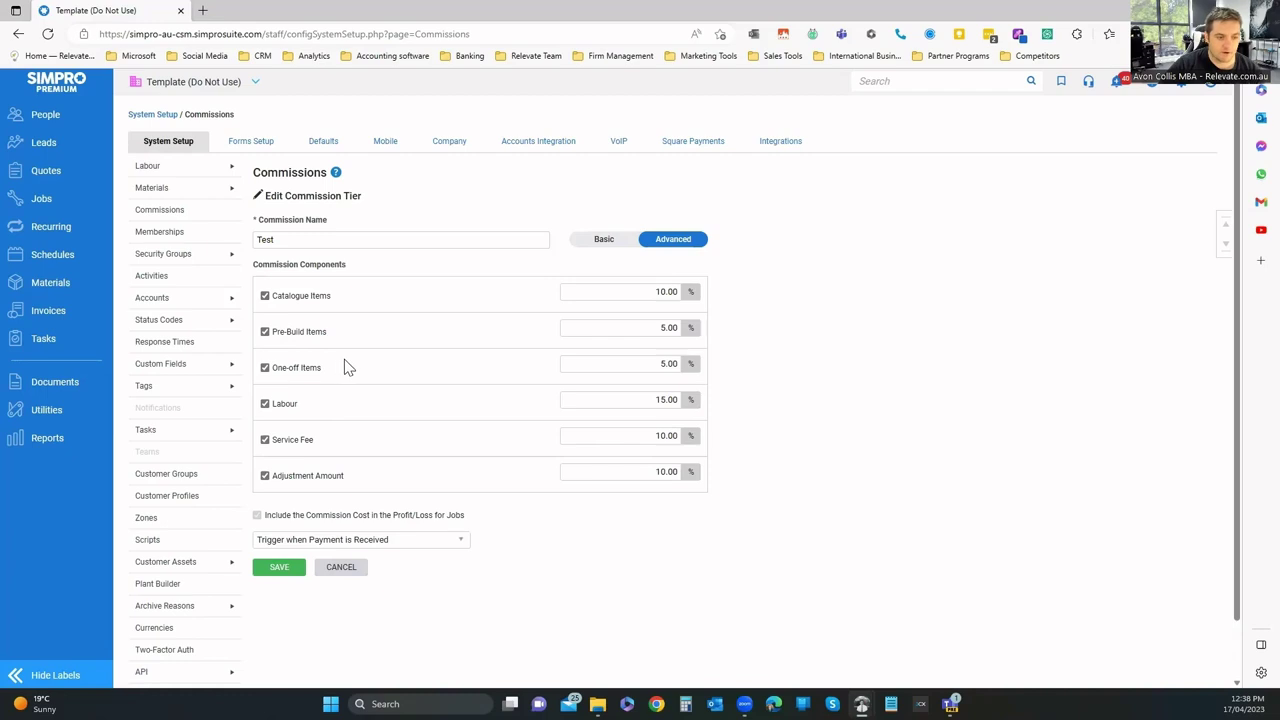
# Open the Memberships setup, view the blank Create Membership form and cancel it.
pyautogui.click(160, 232)
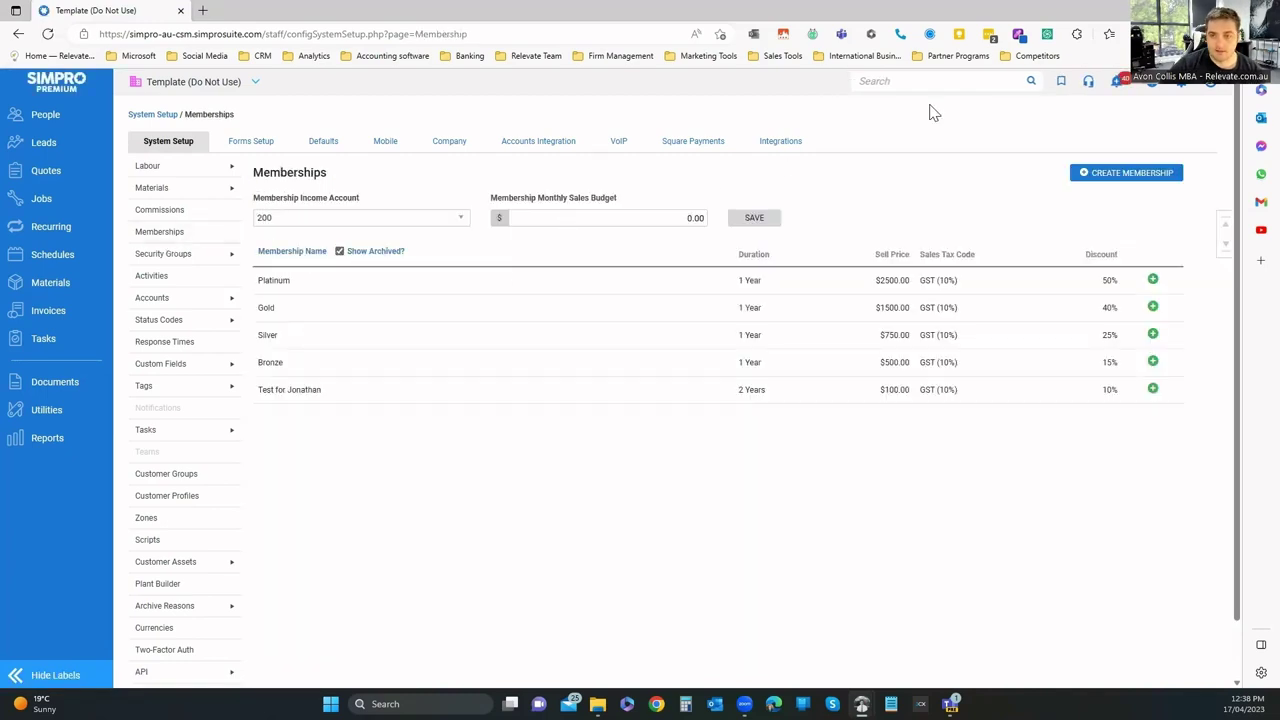
pyautogui.click(1124, 172)
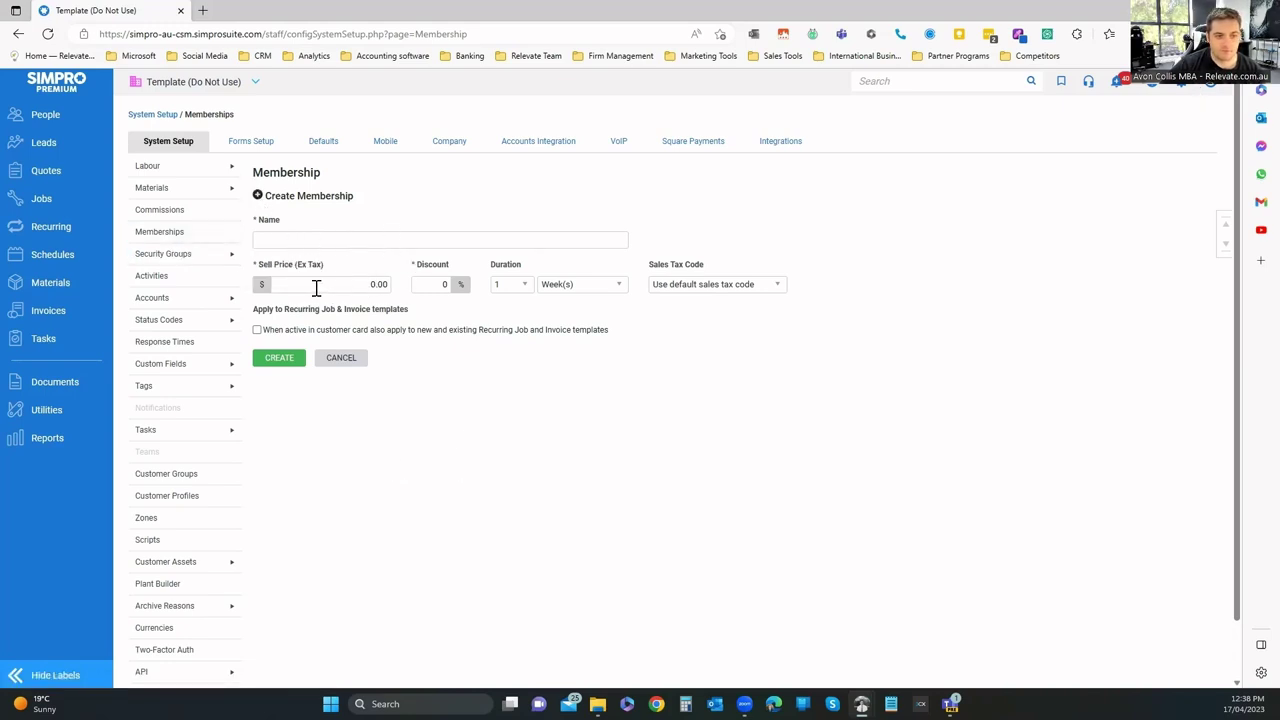
pyautogui.click(341, 360)
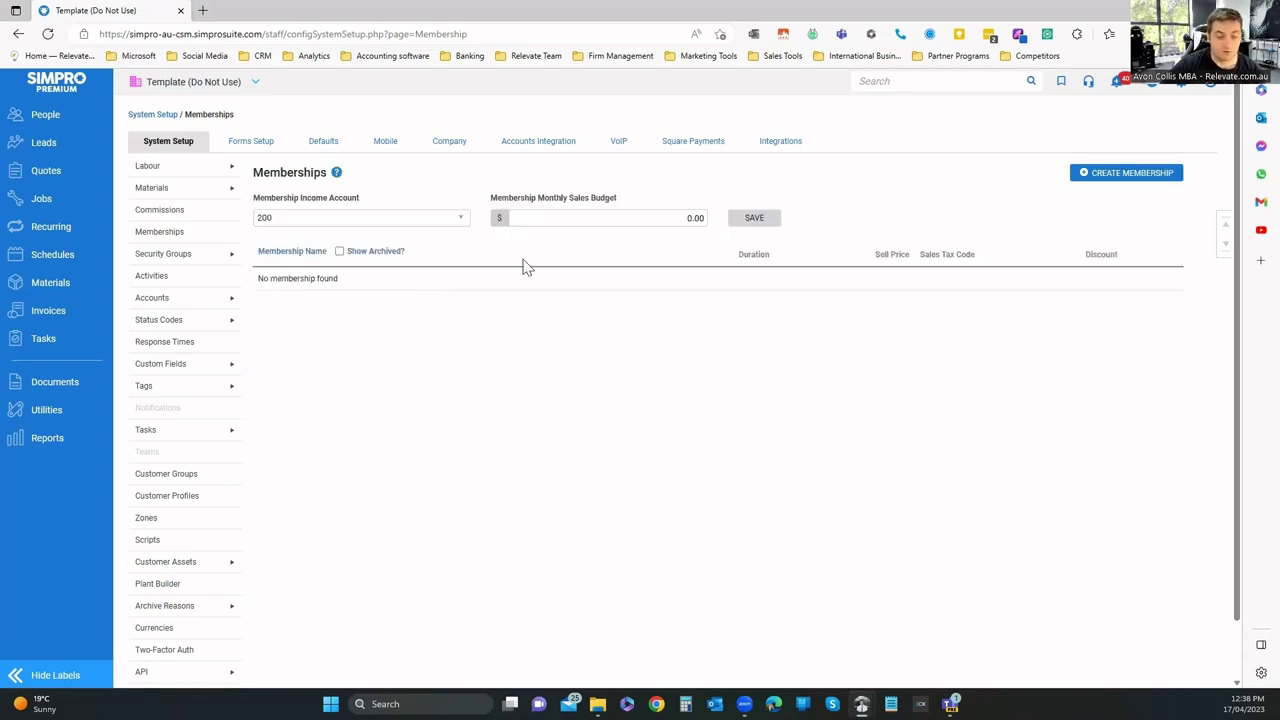
# View the simPRO Security Groups list and then the simPRO Mobile Security Groups list.
pyautogui.moveTo(240, 254)
pyautogui.click(303, 259)
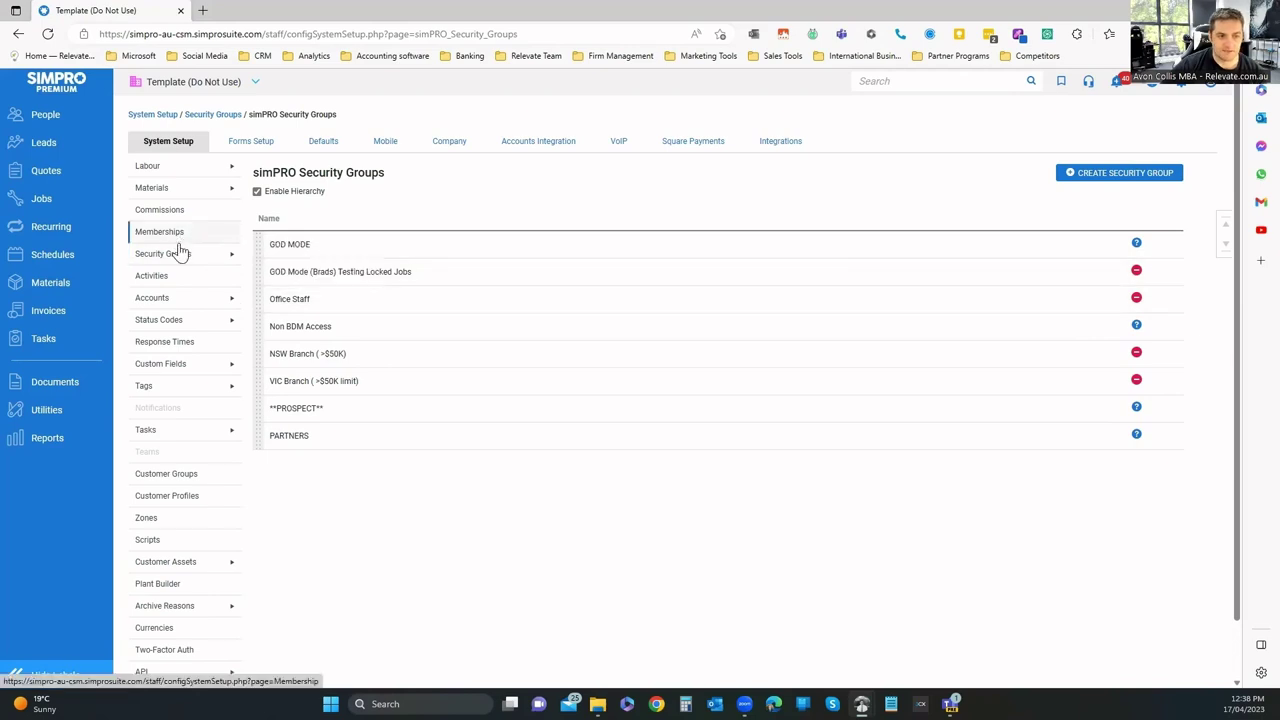
pyautogui.moveTo(200, 254)
pyautogui.click(308, 278)
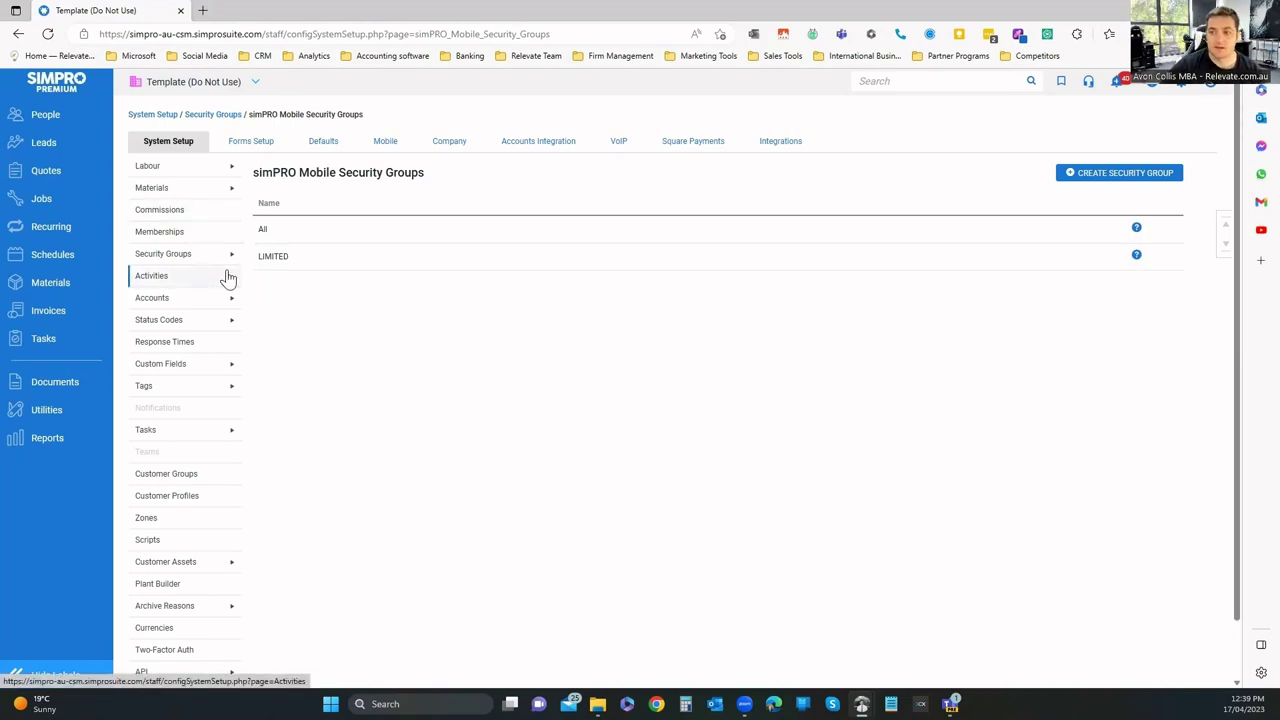
# Open the Activities setup page and look through the list of activities.
pyautogui.moveTo(199, 262)
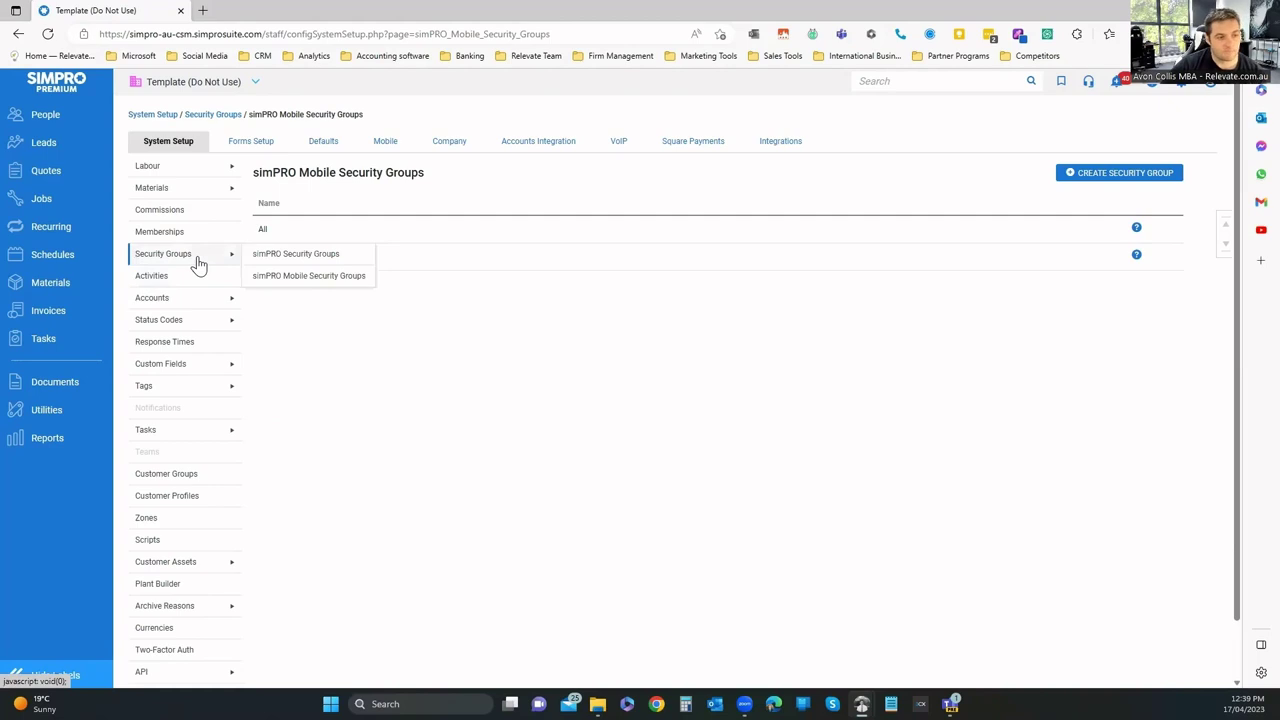
pyautogui.click(171, 284)
pyautogui.scroll(-1, 328, 460)
pyautogui.scroll(1, 325, 475)
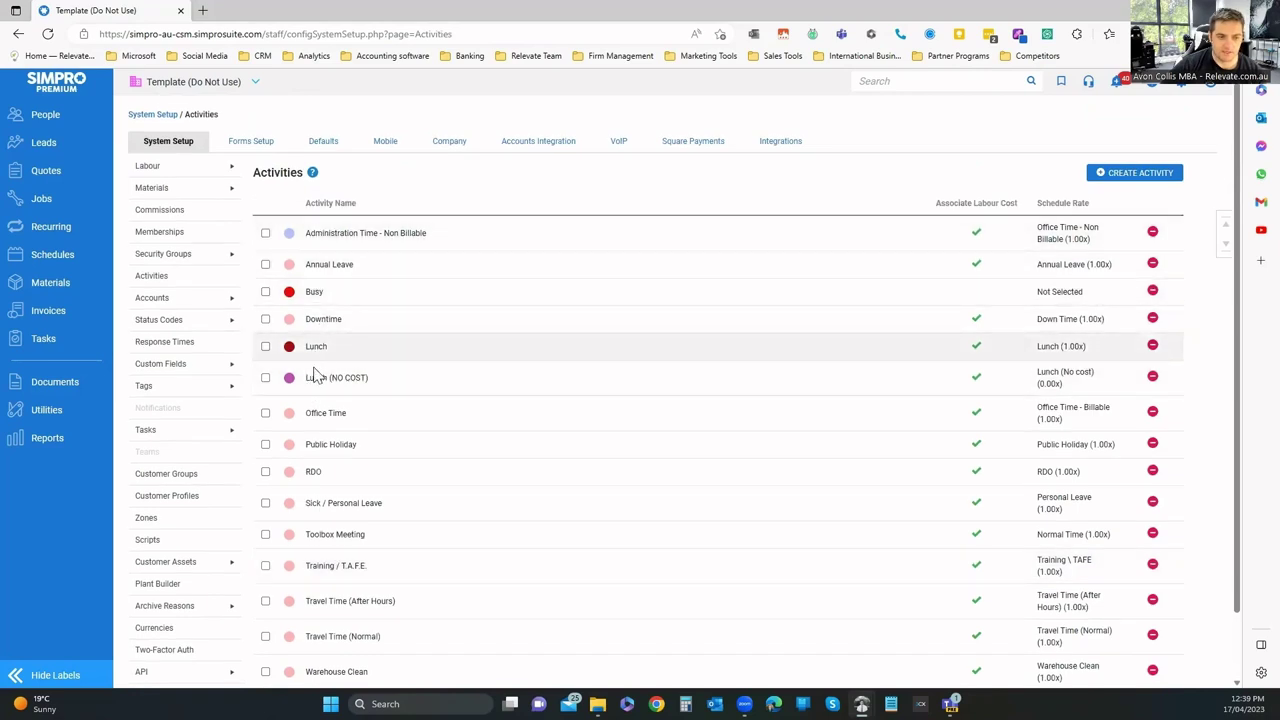
# View the Business Groups page and then the Tax Codes page in the Accounts section of System Setup.
pyautogui.moveTo(155, 303)
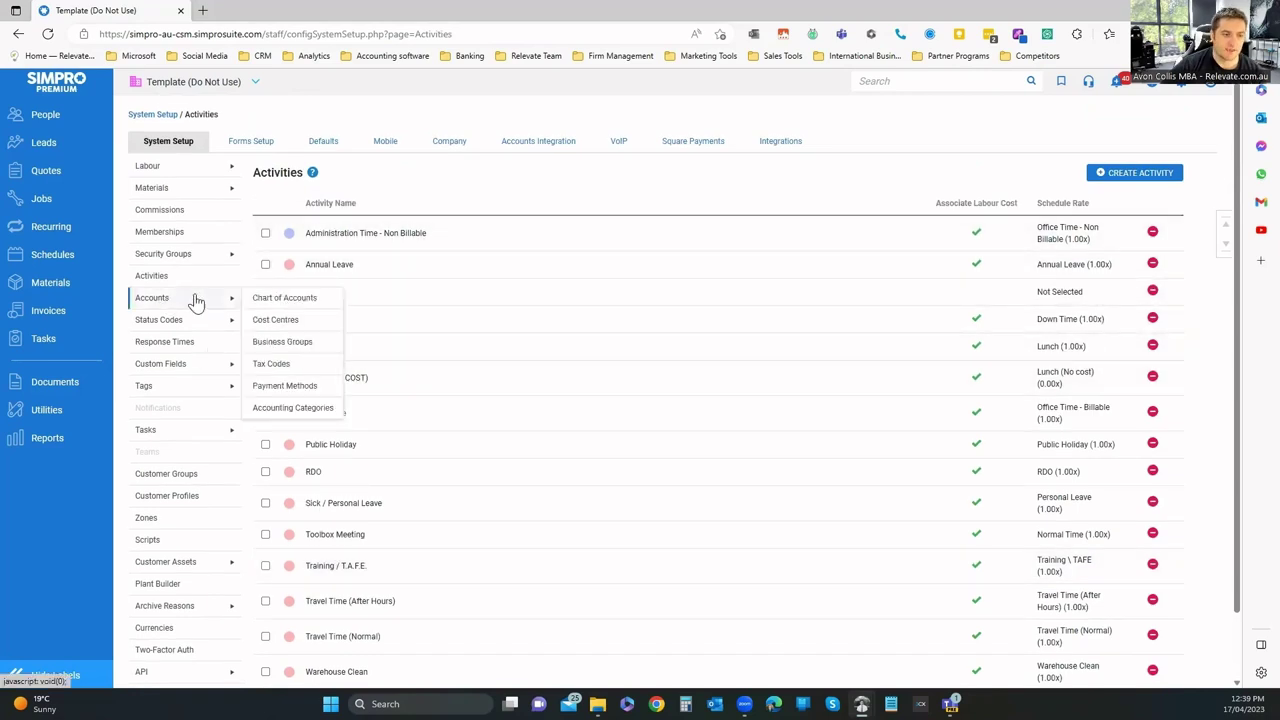
pyautogui.click(281, 344)
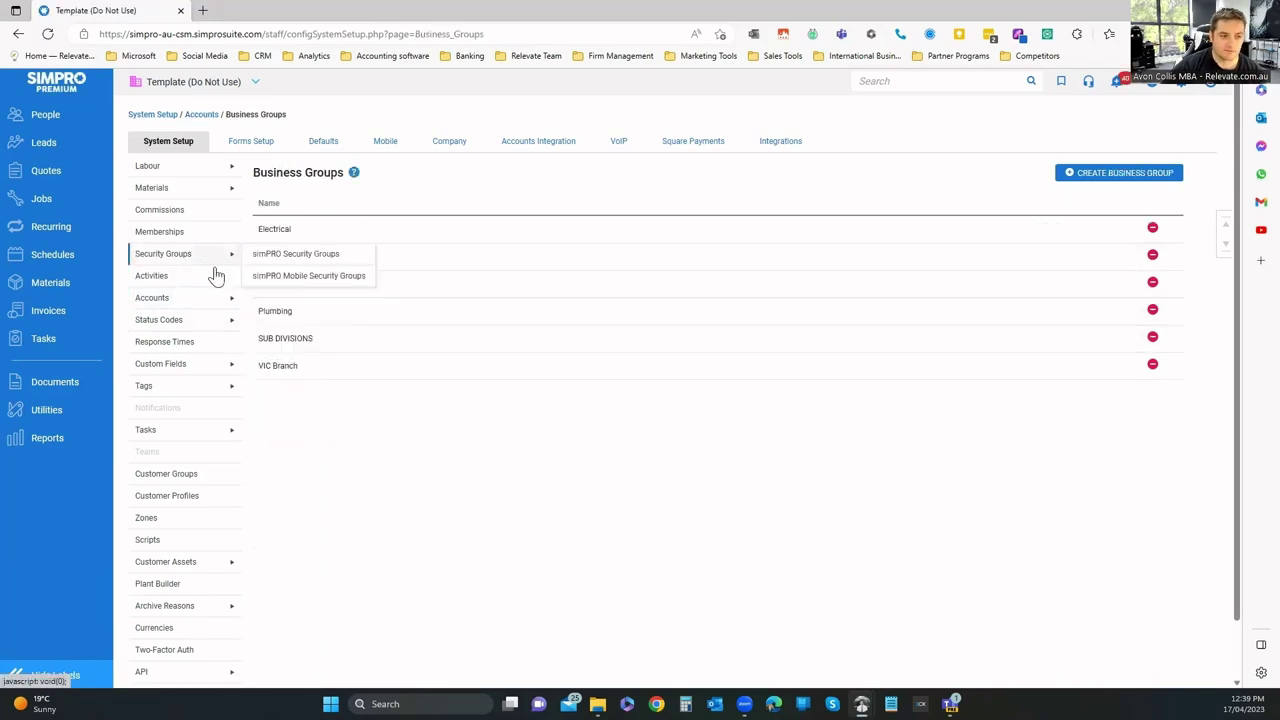
pyautogui.click(272, 366)
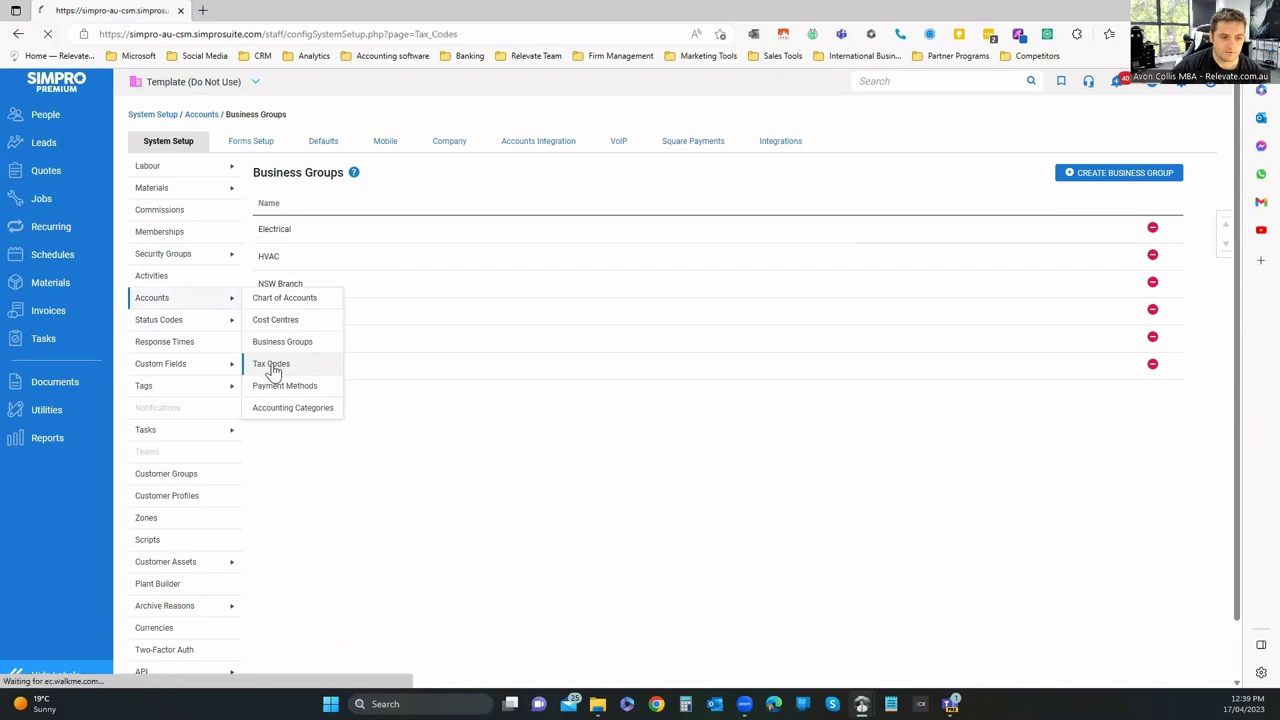
pyautogui.moveTo(206, 300)
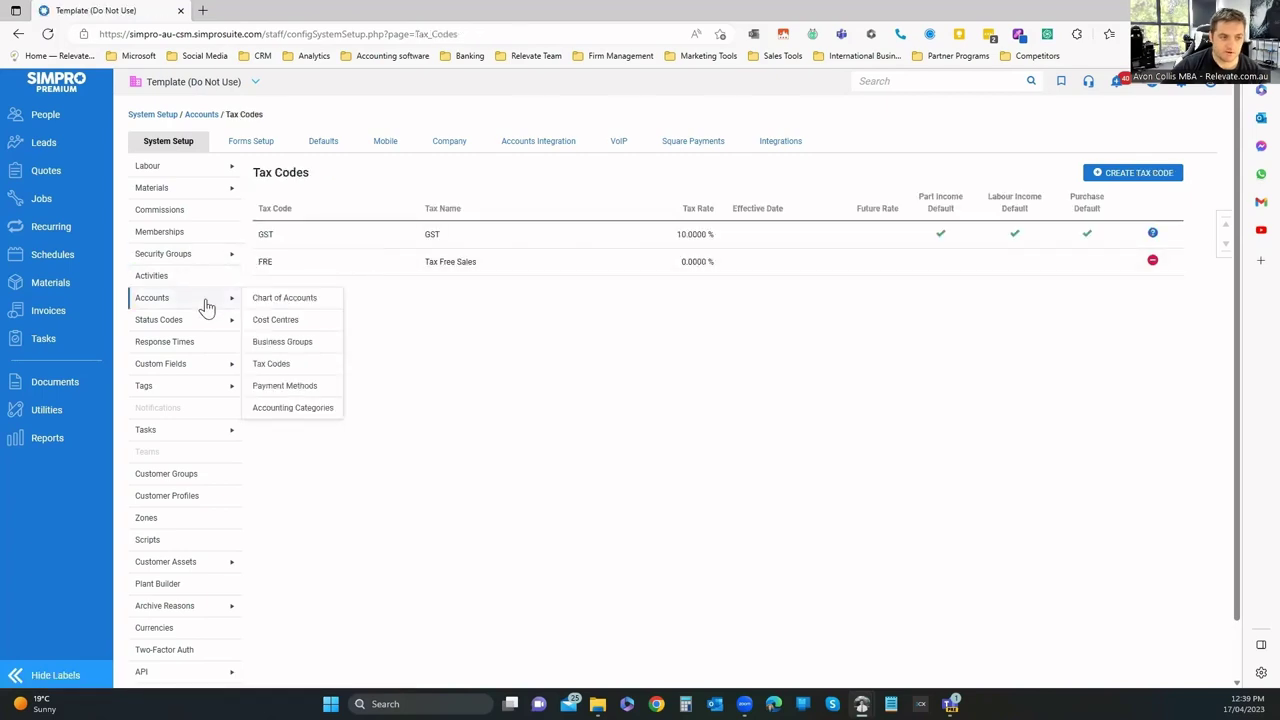
# View the Accounting Categories page in the Accounts section and then the Response Times page.
pyautogui.click(311, 408)
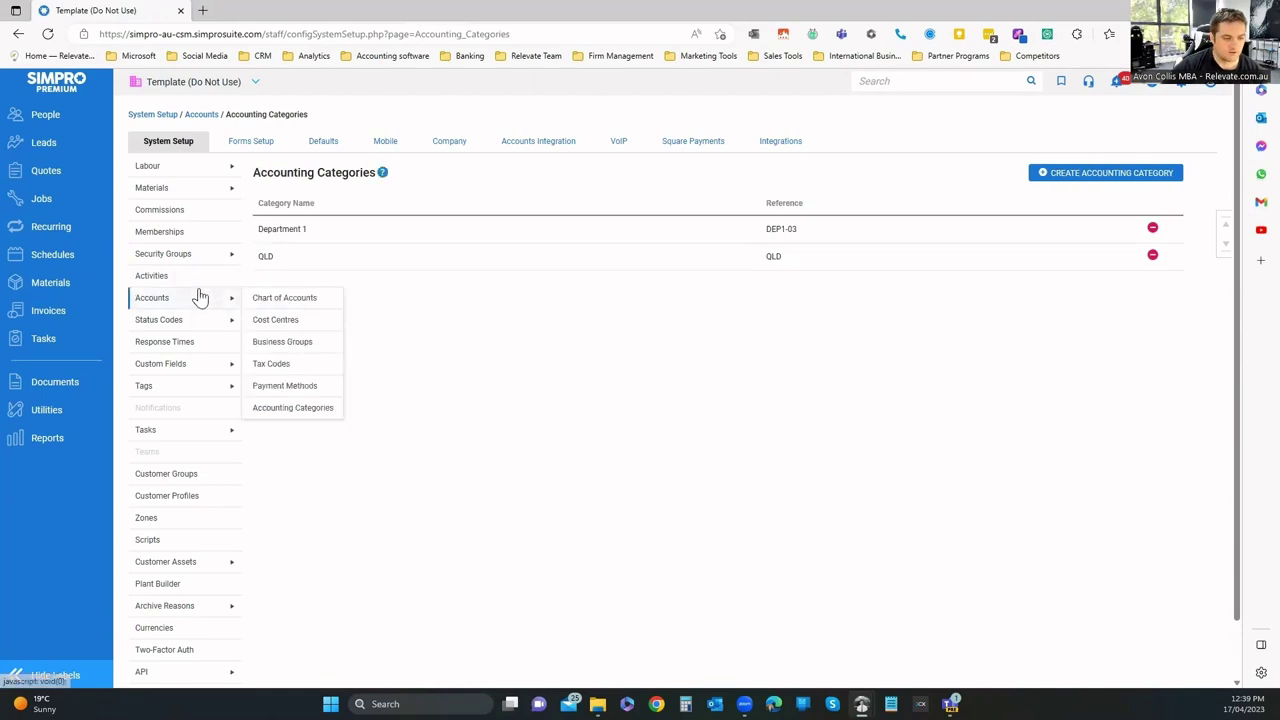
pyautogui.click(183, 347)
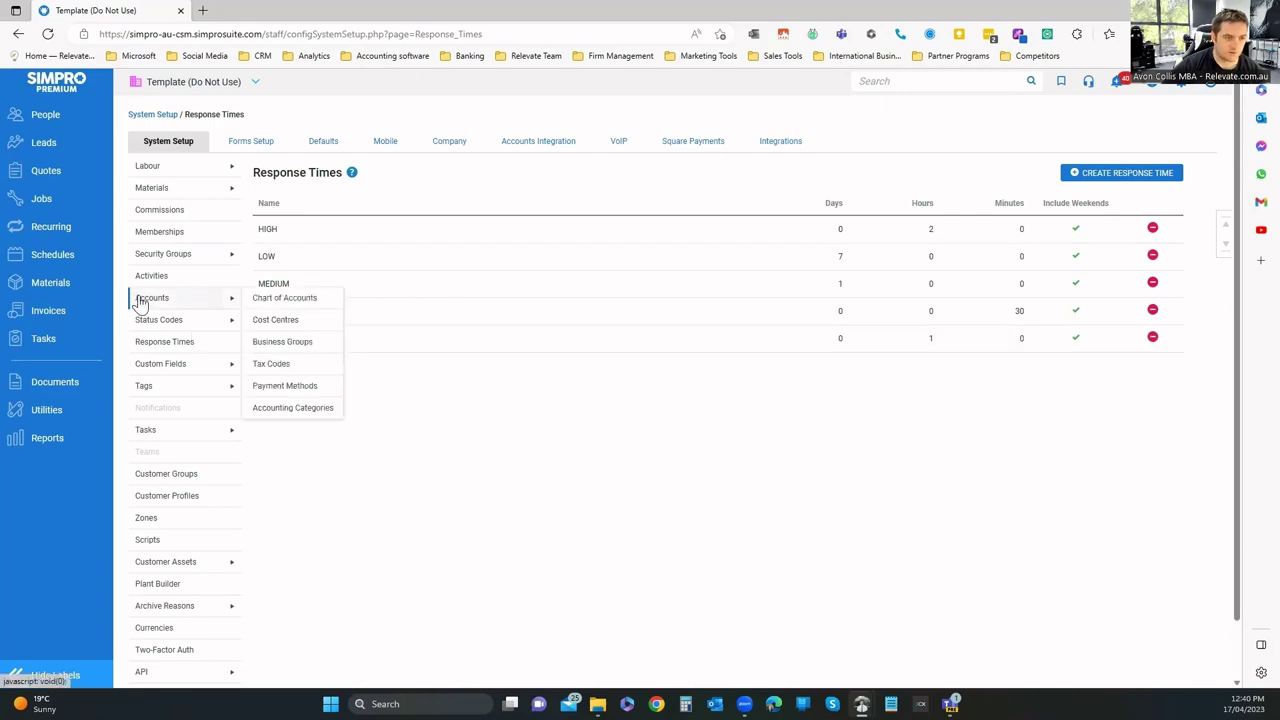
# Open the custom fields setup for Customers and bring up a blank Create Custom Field form.
pyautogui.moveTo(200, 366)
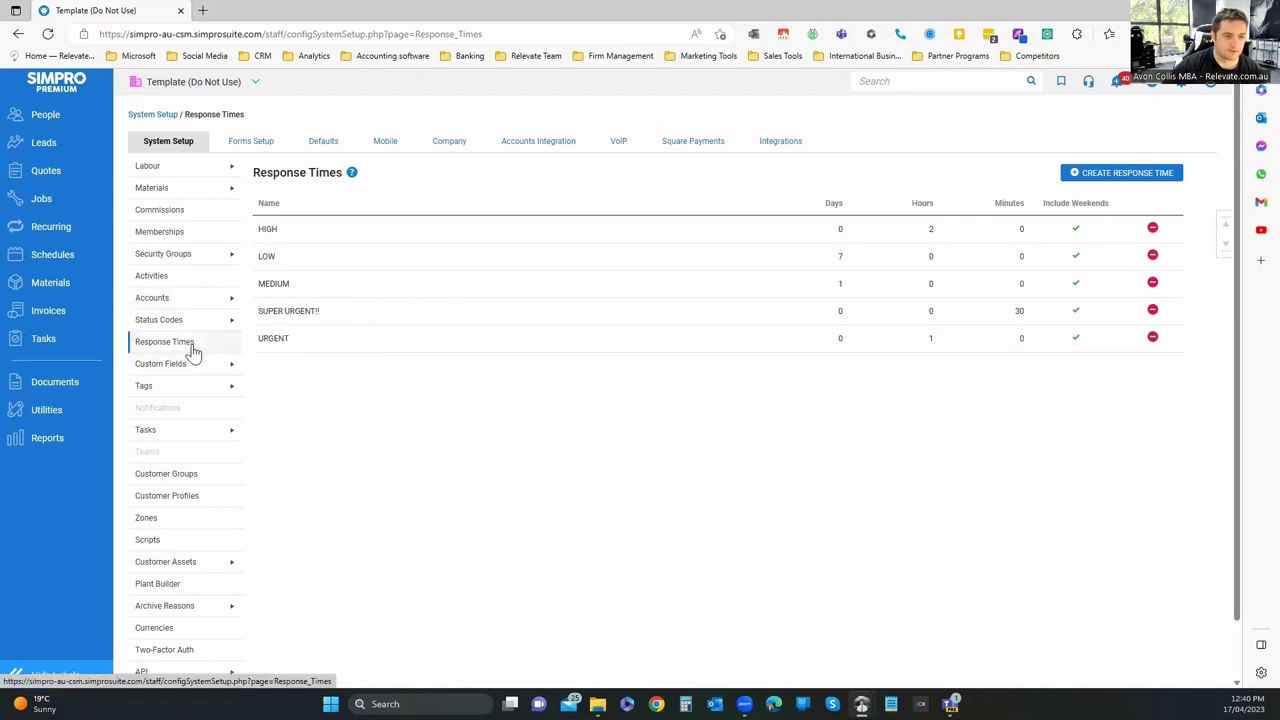
pyautogui.scroll(-1, 183, 340)
pyautogui.moveTo(200, 301)
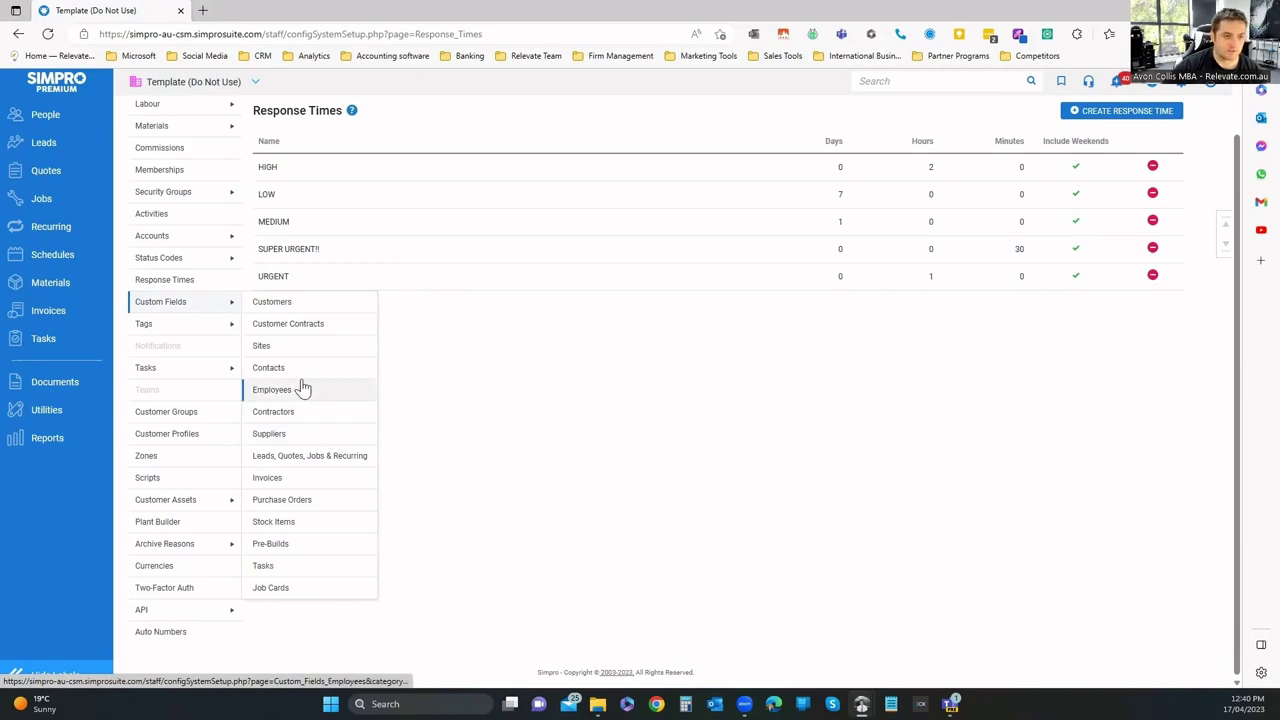
pyautogui.click(273, 302)
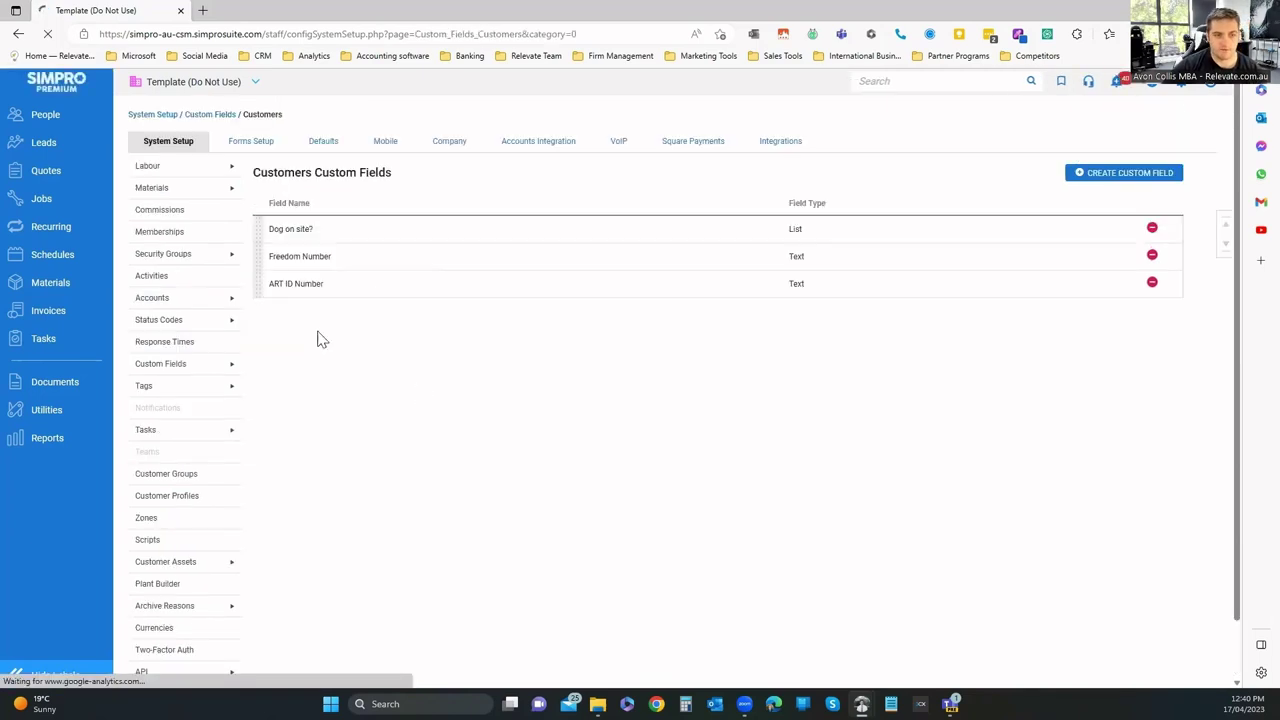
pyautogui.click(1085, 175)
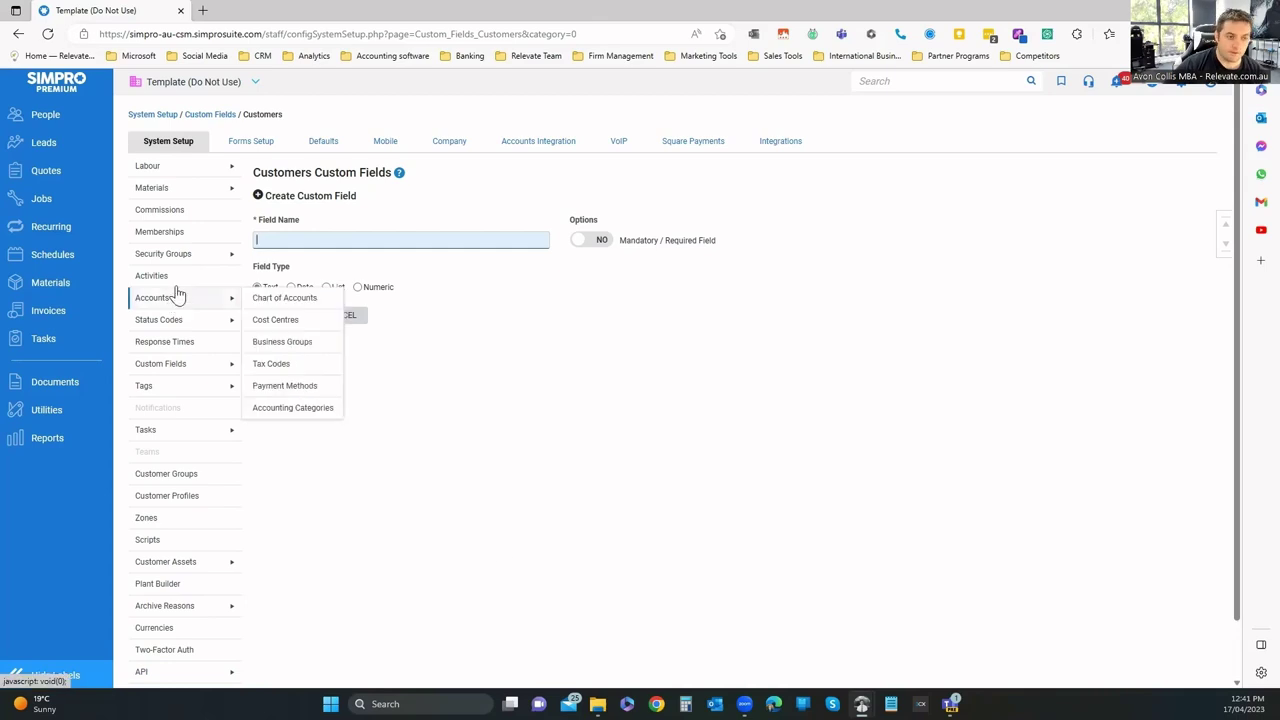
# Open the Status Codes page and look through the Leads, Quotes & Jobs status codes.
pyautogui.moveTo(196, 316)
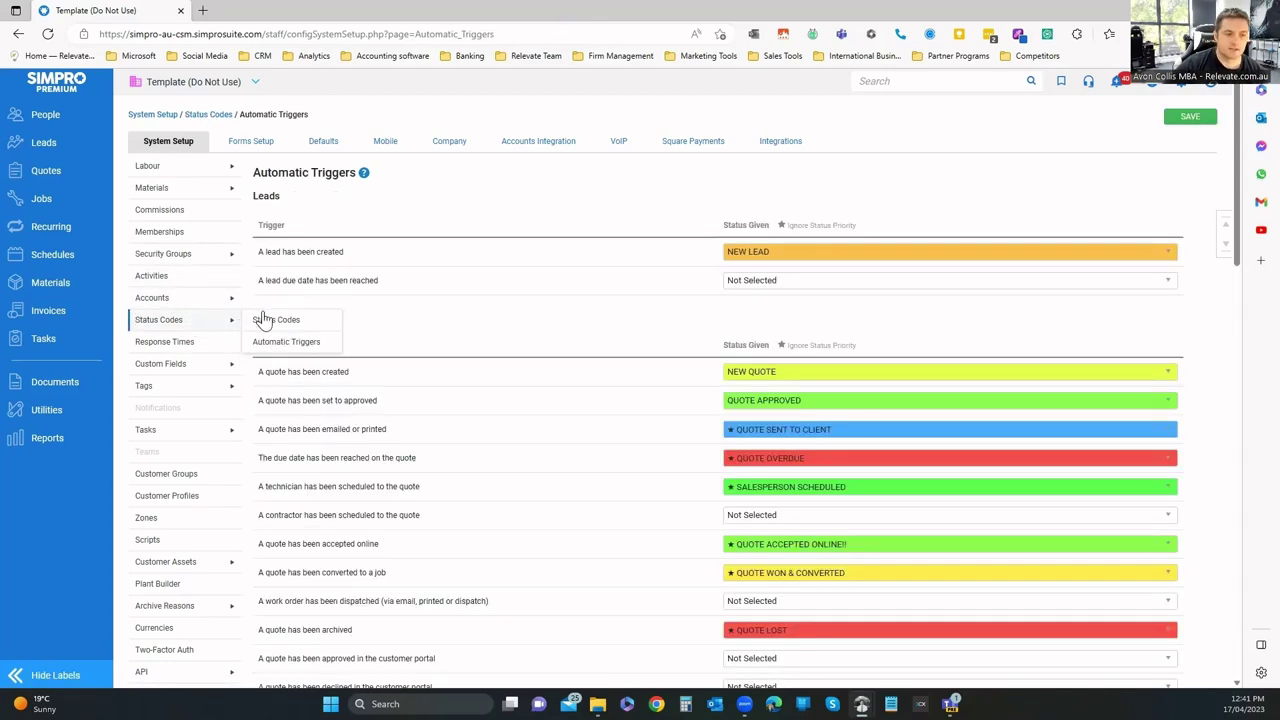
pyautogui.click(268, 320)
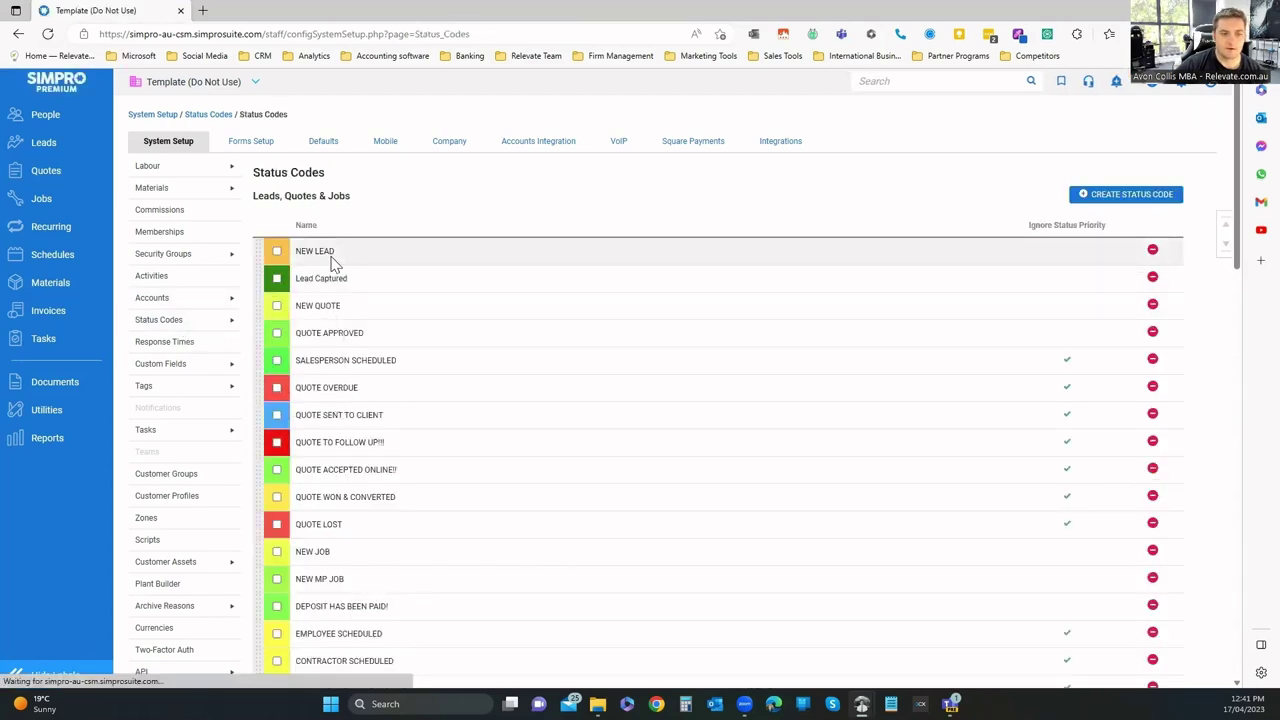
pyautogui.scroll(-5, 316, 294)
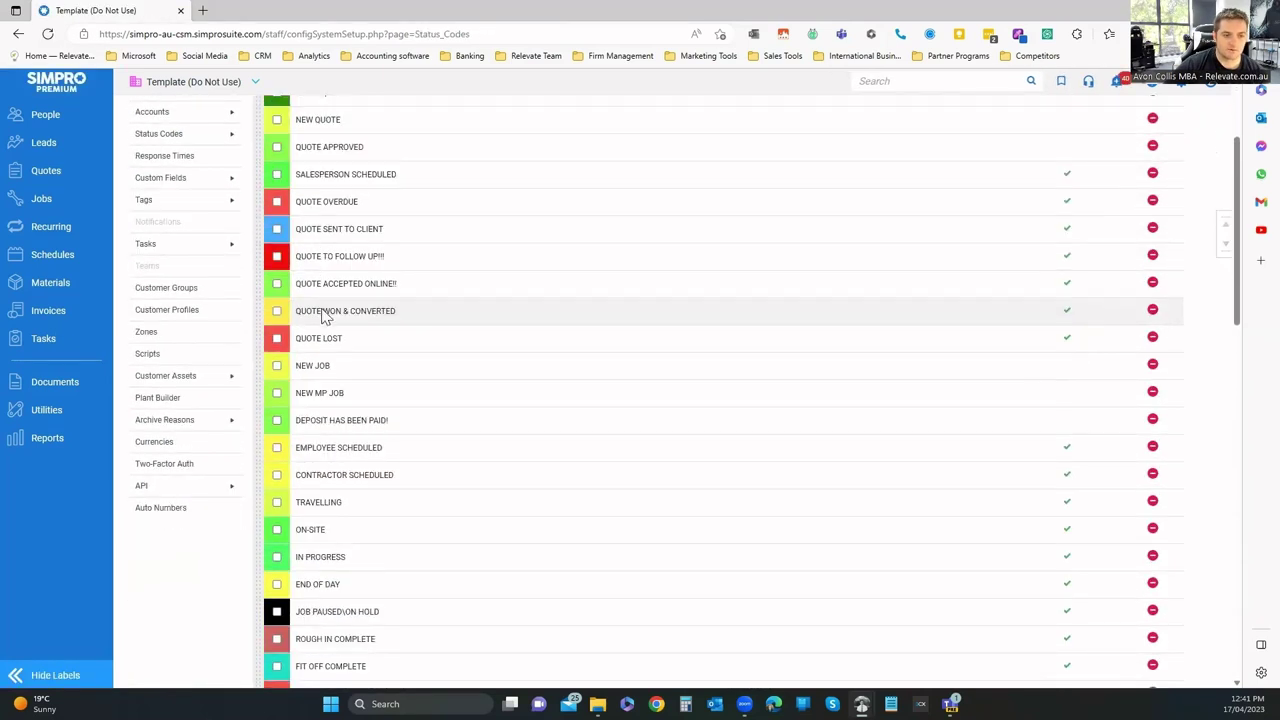
pyautogui.scroll(-2, 316, 480)
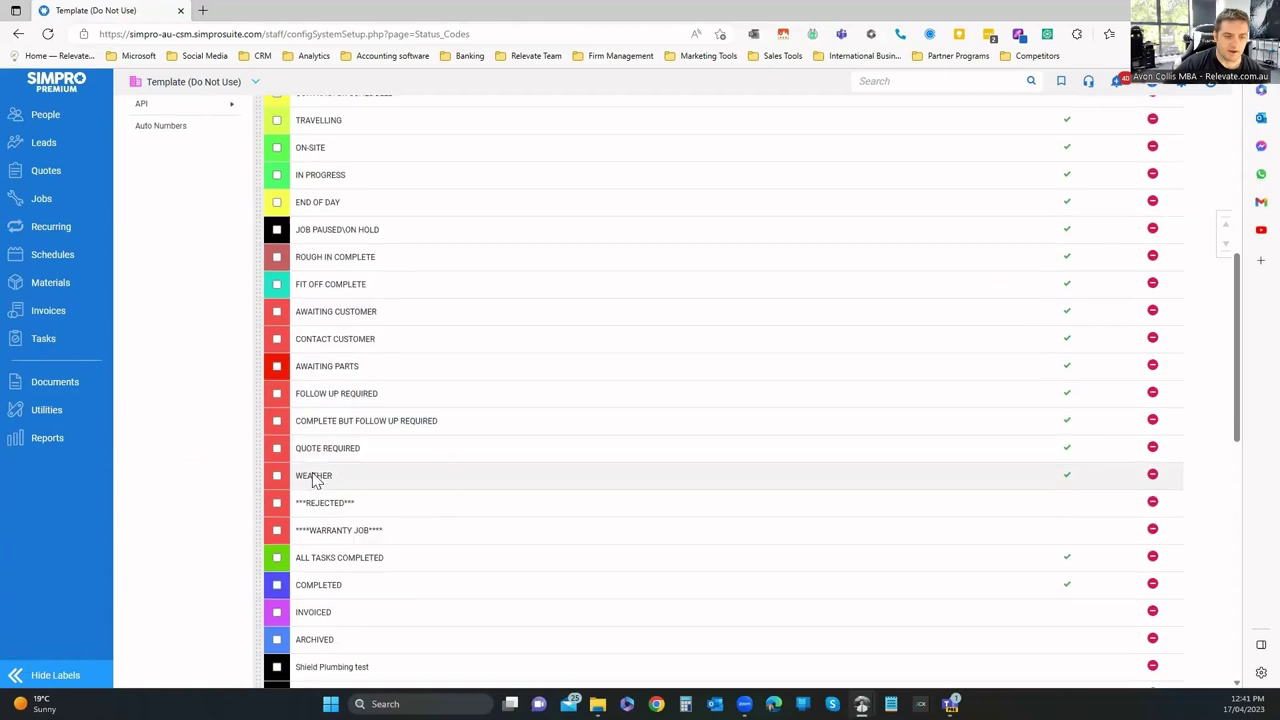
pyautogui.scroll(5, 323, 417)
pyautogui.scroll(3, 330, 360)
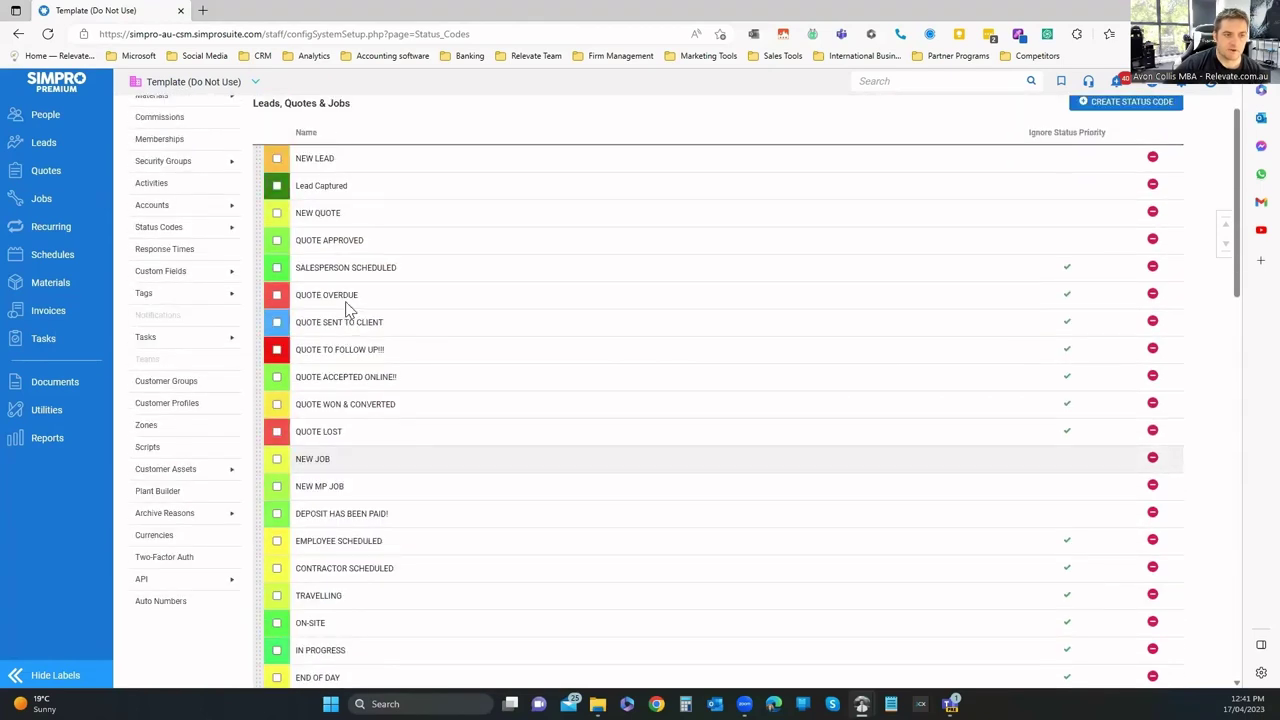
# Open the status code Automatic Triggers and view the status options for "A lead due date has been reached" without choosing one.
pyautogui.moveTo(184, 302)
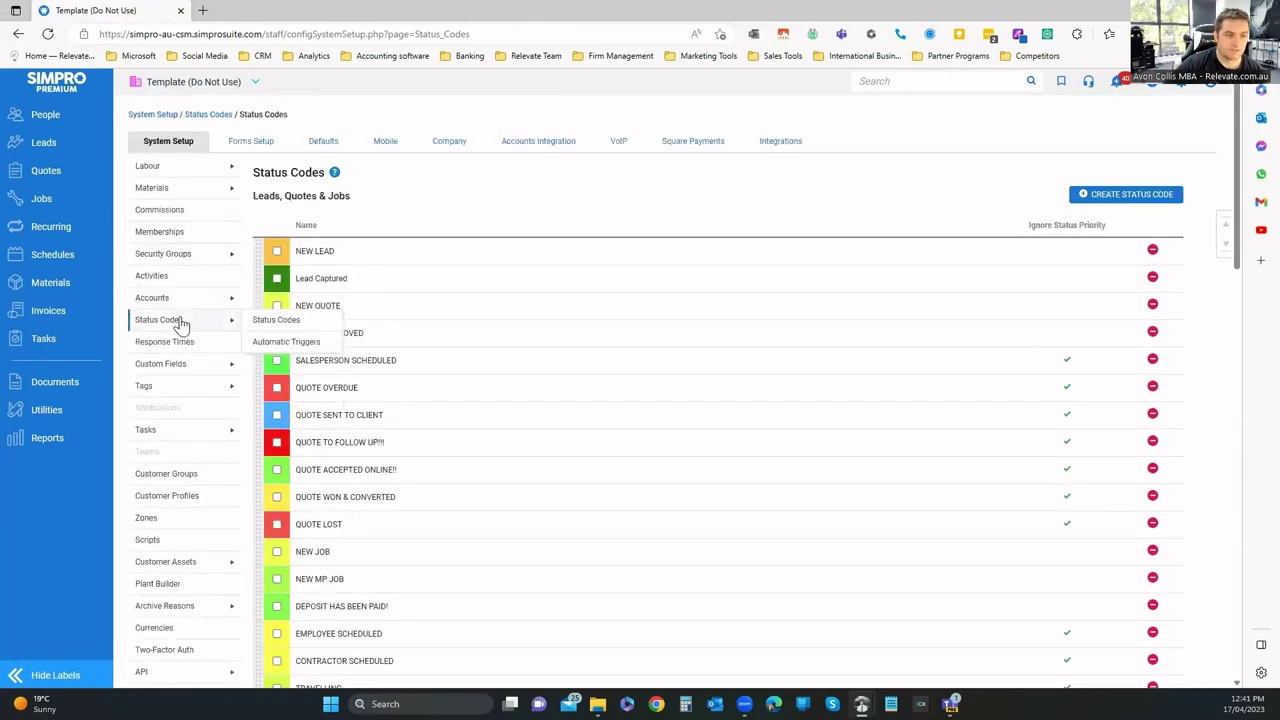
pyautogui.moveTo(205, 328)
pyautogui.click(300, 342)
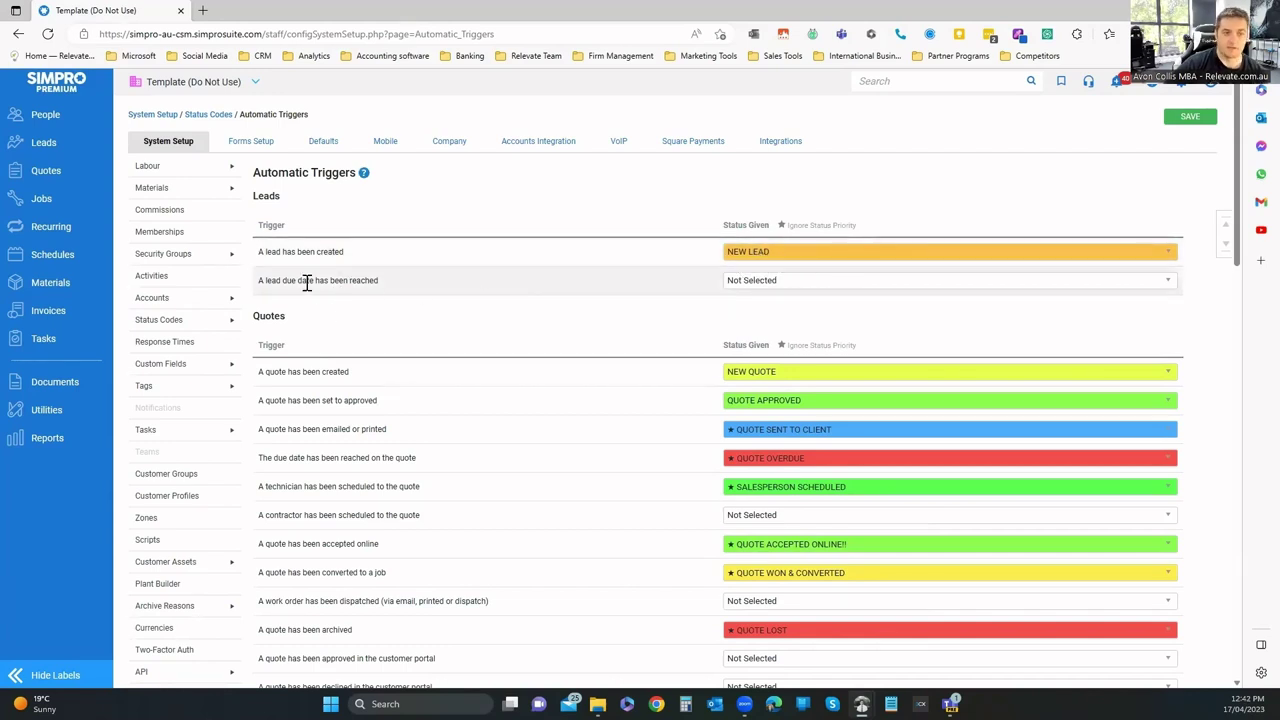
pyautogui.click(858, 283)
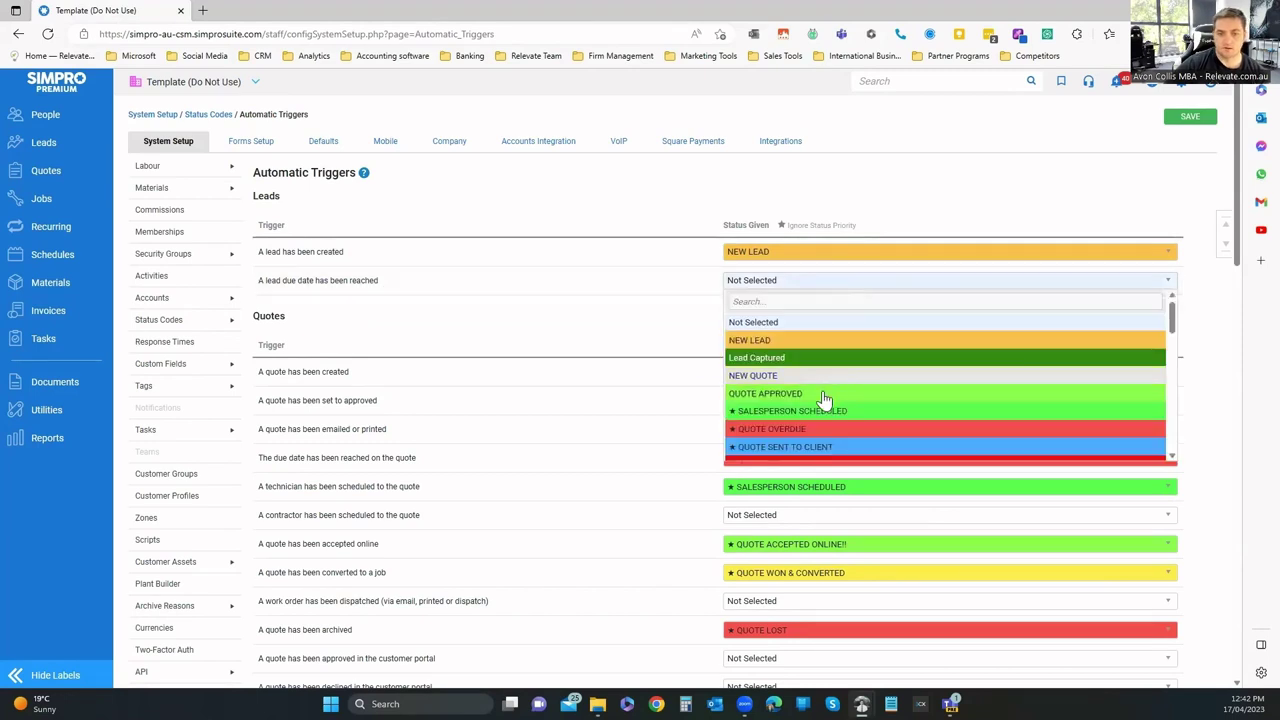
pyautogui.click(818, 299)
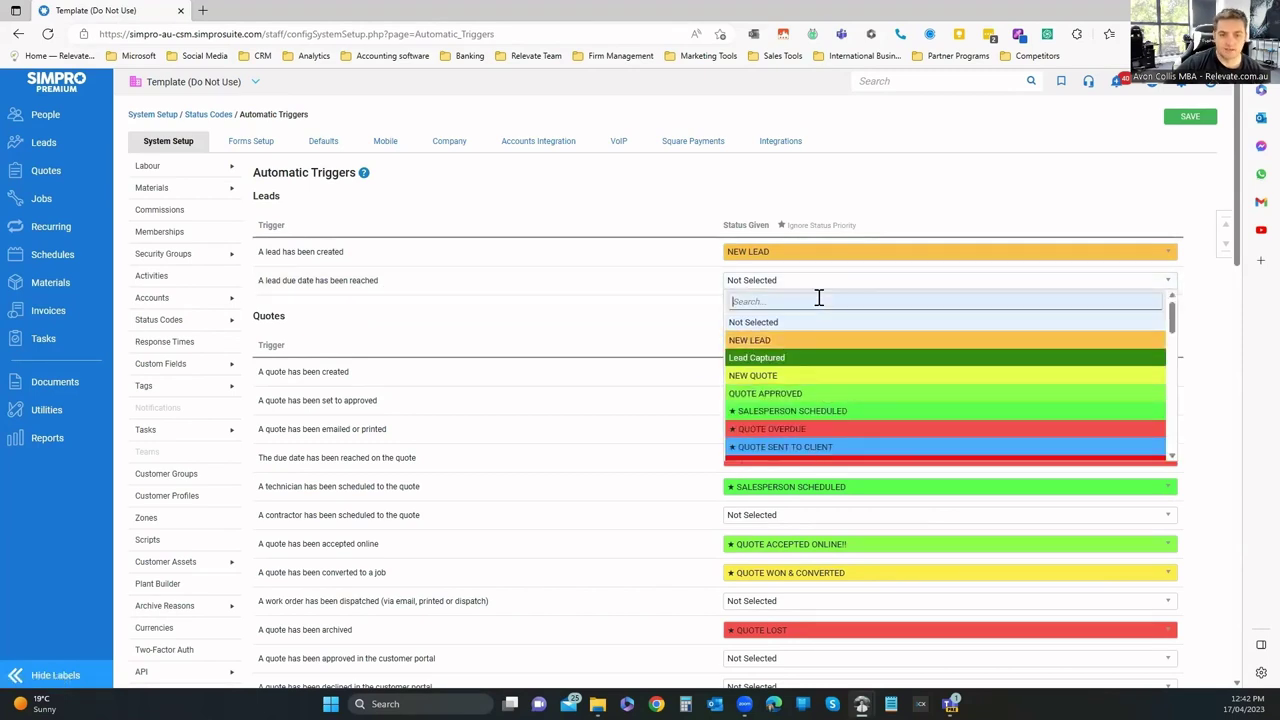
pyautogui.click(712, 314)
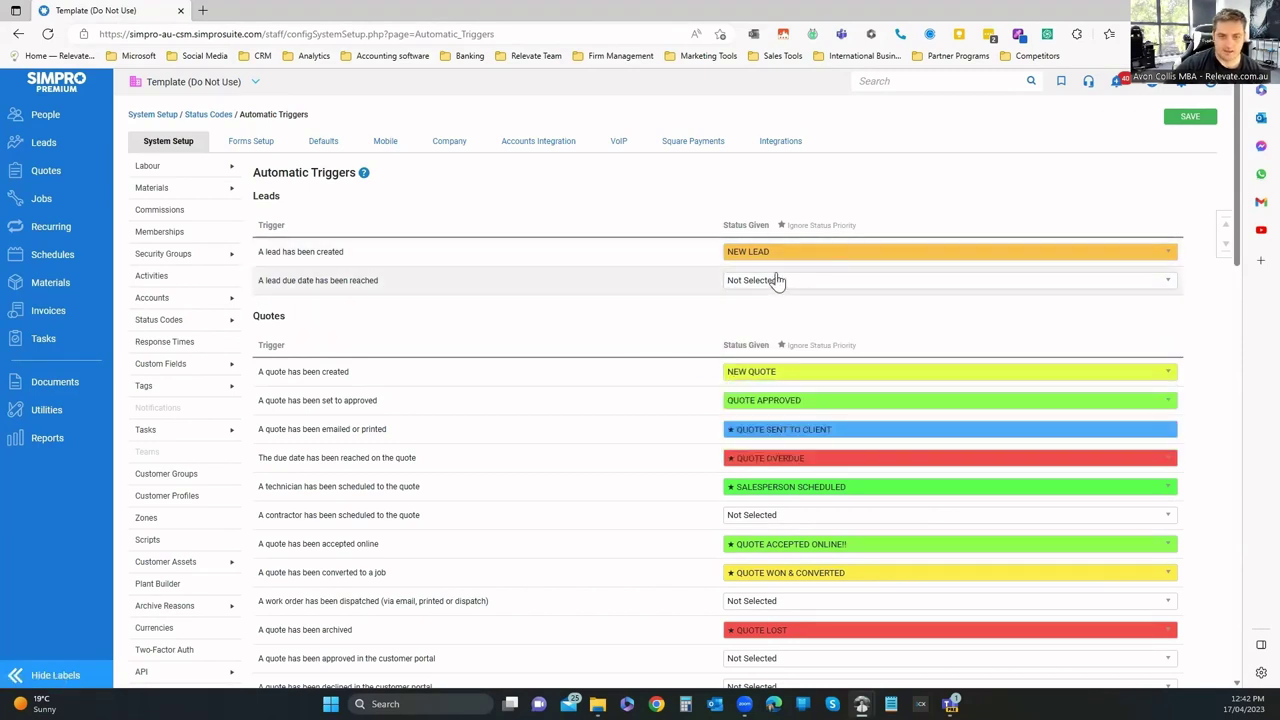
# Review the Quotes triggers and view the status options for a dispatched work order without choosing one.
pyautogui.scroll(-1, 634, 349)
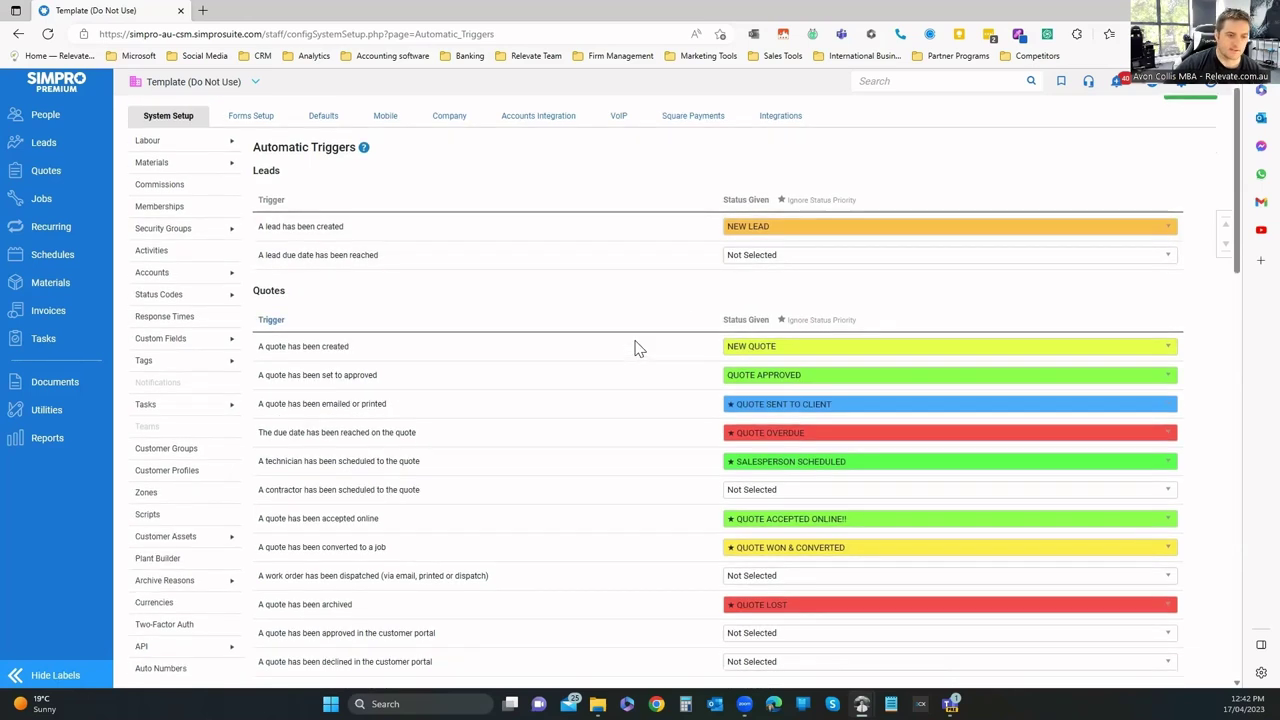
pyautogui.scroll(-2, 437, 322)
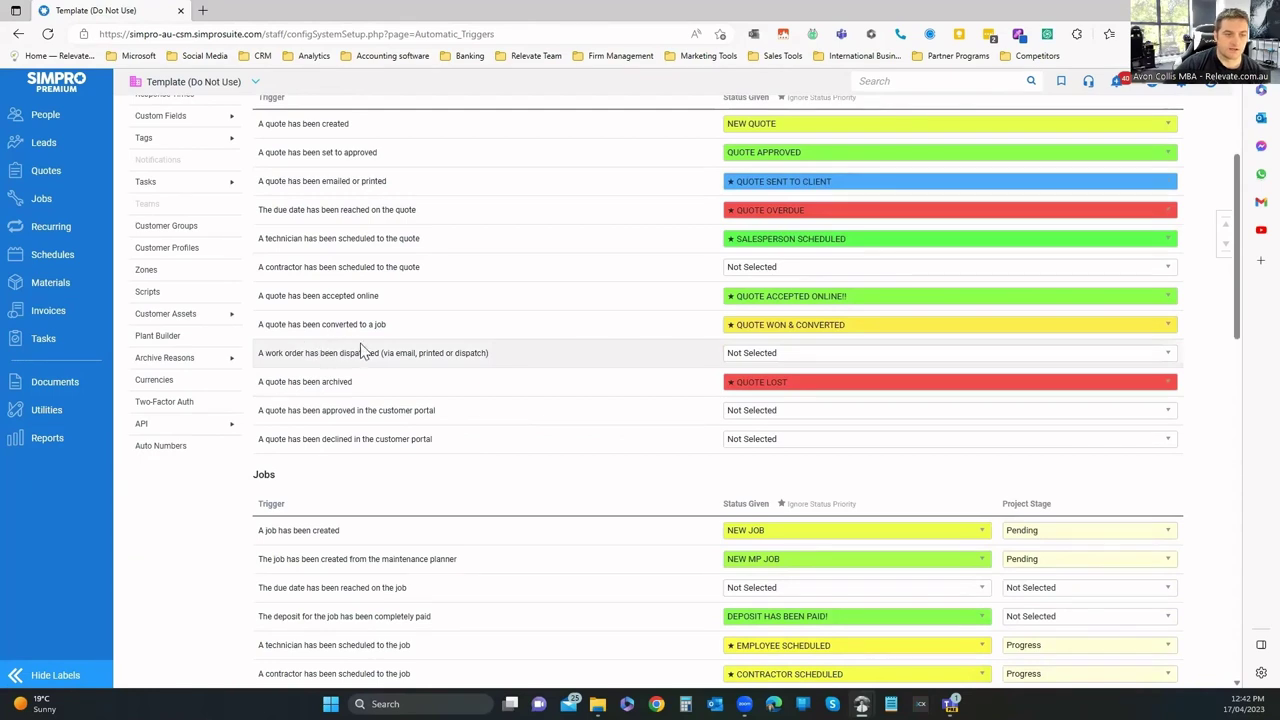
pyautogui.click(772, 355)
pyautogui.scroll(-5, 790, 468)
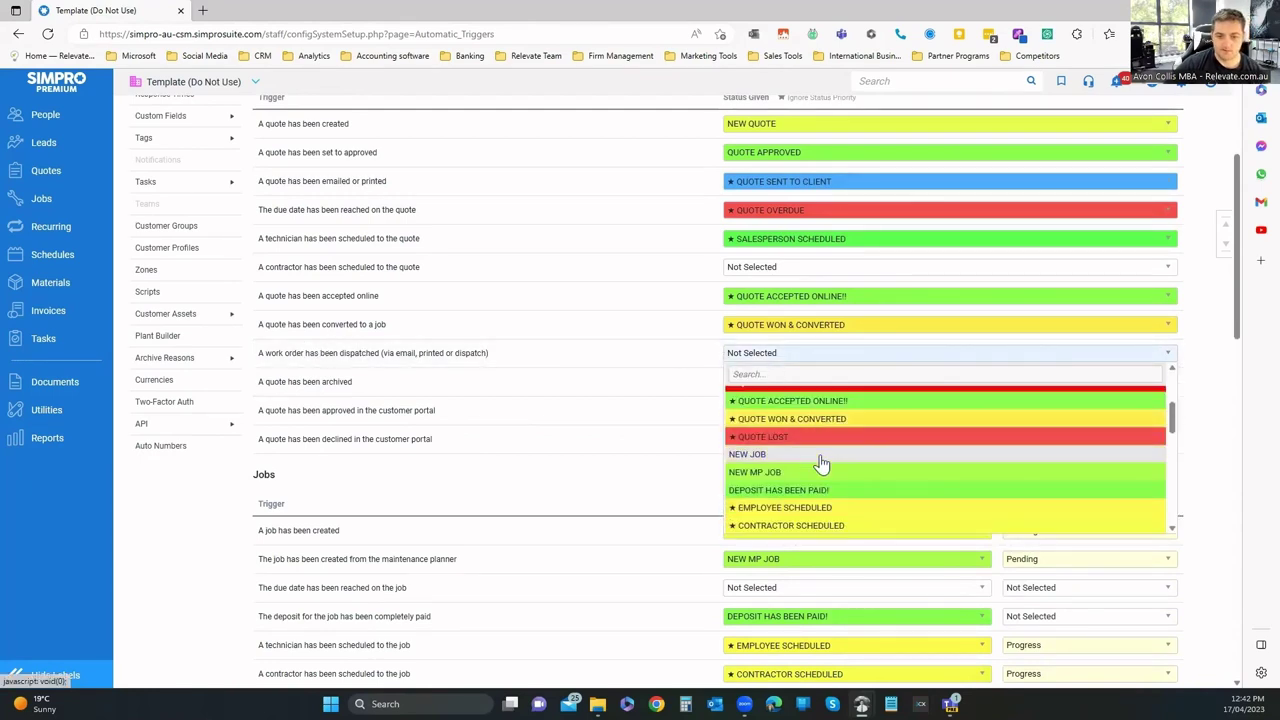
pyautogui.click(548, 490)
# Look through the Jobs automatic triggers with their assigned statuses and project stages.
pyautogui.scroll(-2, 750, 370)
pyautogui.scroll(-1, 790, 345)
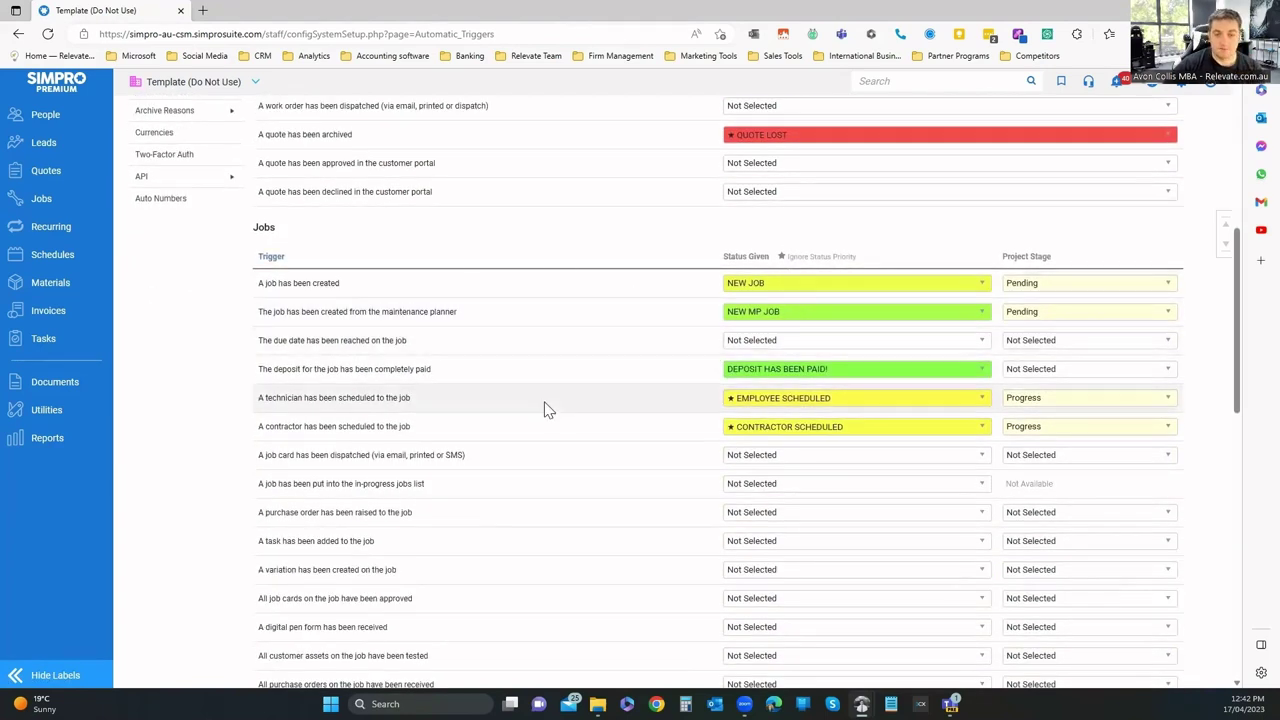
pyautogui.scroll(-3, 550, 380)
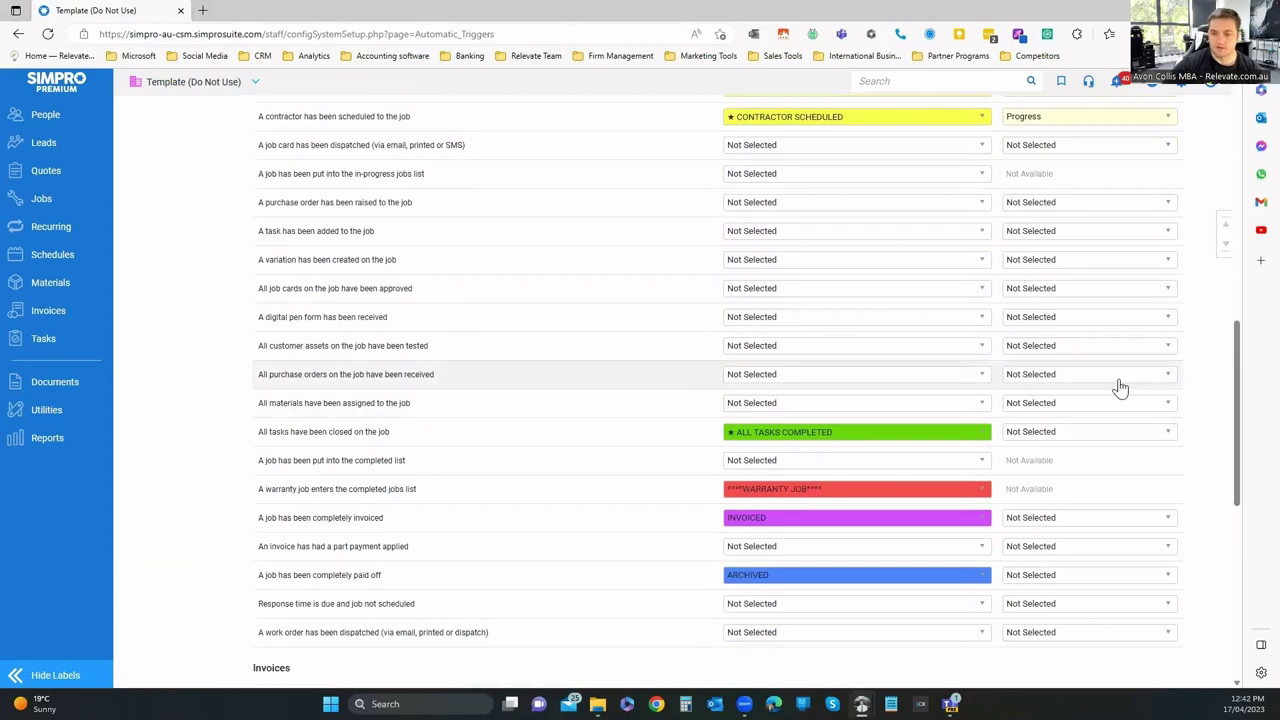
pyautogui.click(1118, 378)
pyautogui.scroll(4, 1083, 377)
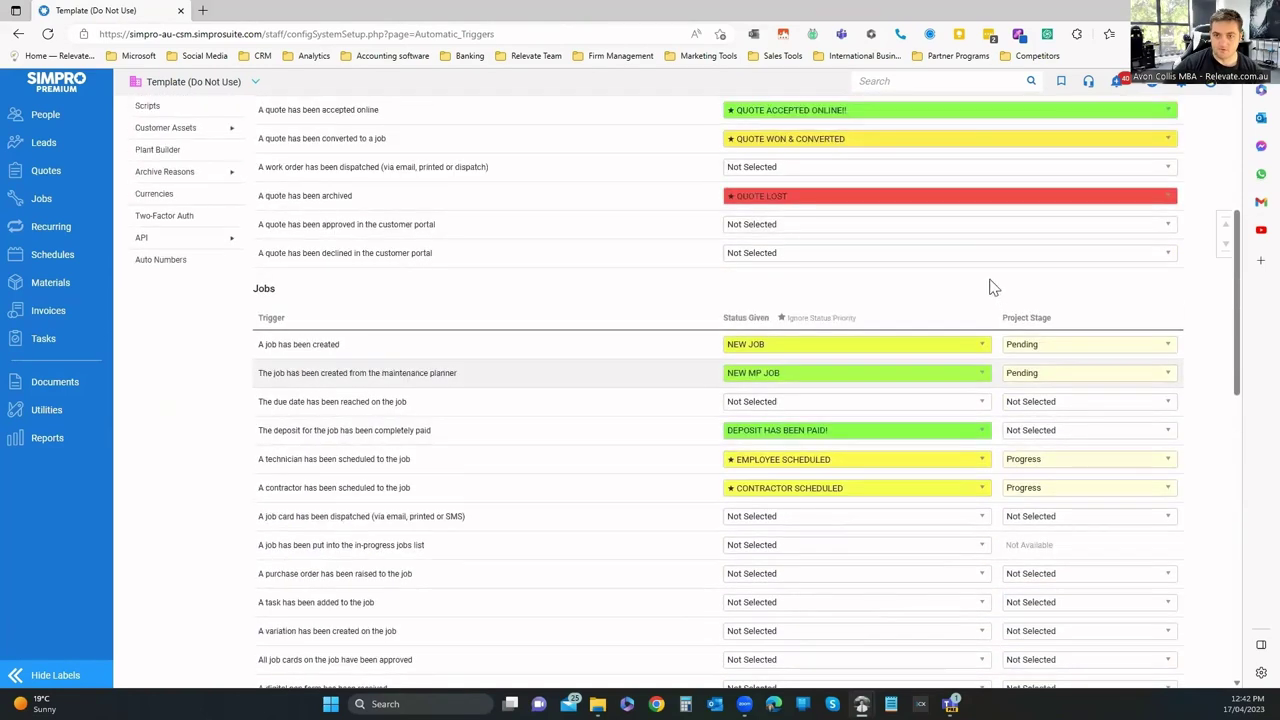
pyautogui.scroll(4, 302, 203)
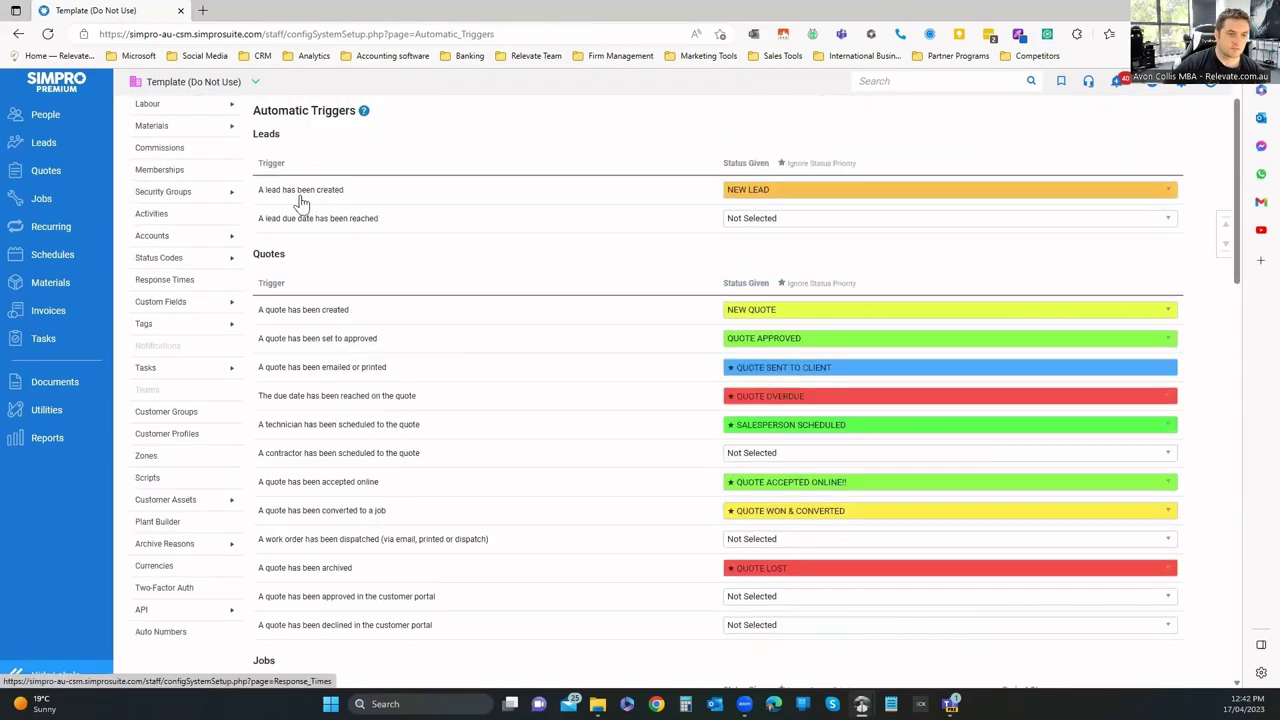
# Open the Customer Tags page and look through the whole list of tags.
pyautogui.moveTo(230, 324)
pyautogui.click(278, 327)
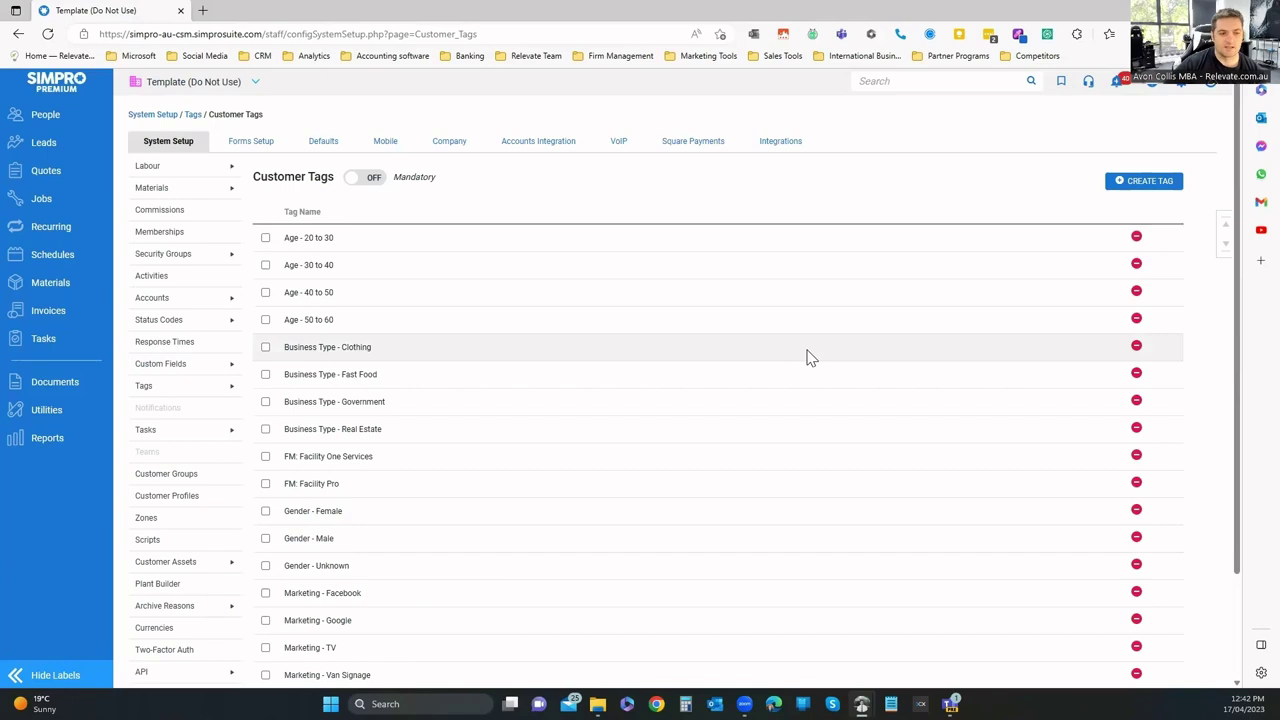
pyautogui.scroll(-3, 530, 325)
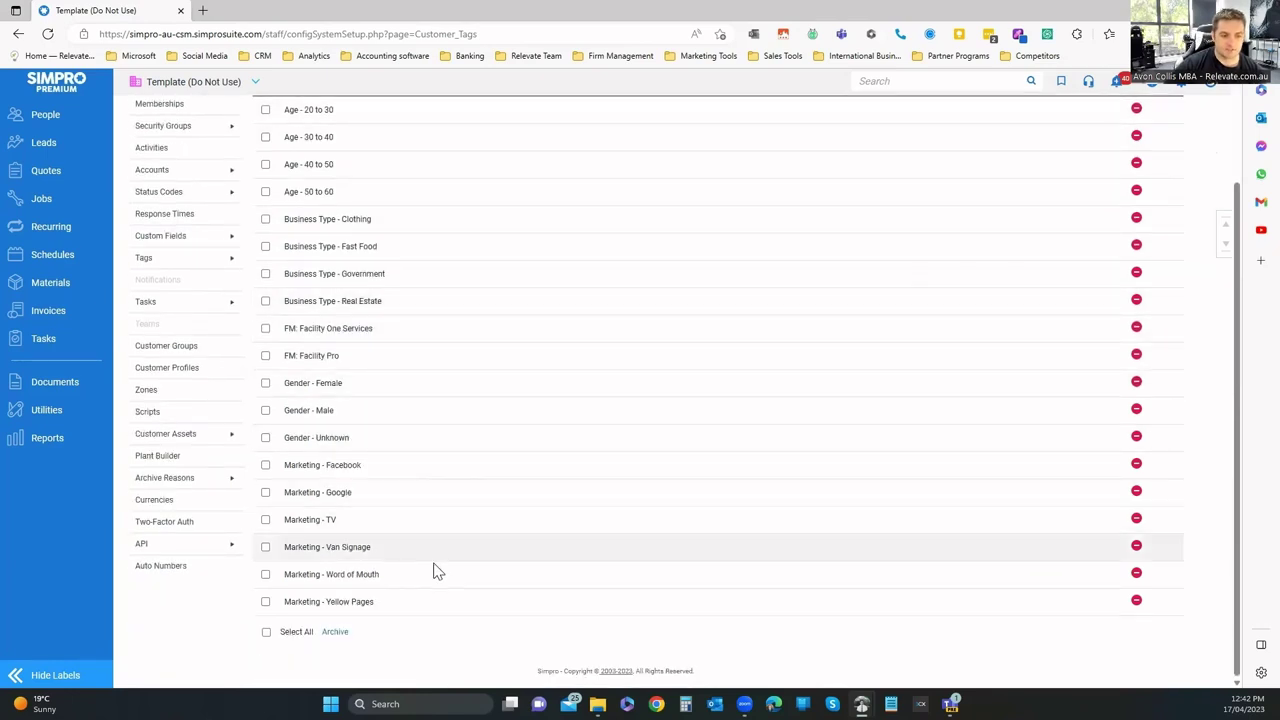
pyautogui.scroll(3, 477, 340)
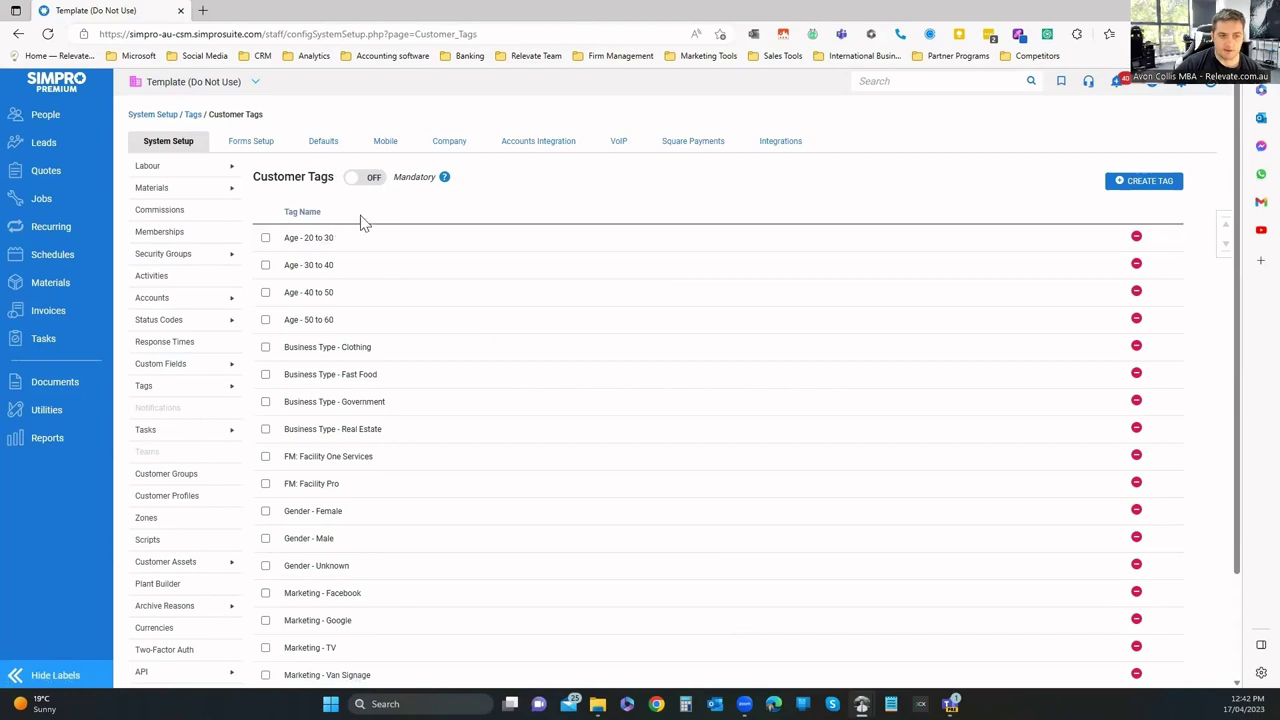
# Open the "BUILDER - Sub Contractor Works" task template and show the details of its EXCAVATION task.
pyautogui.click(272, 432)
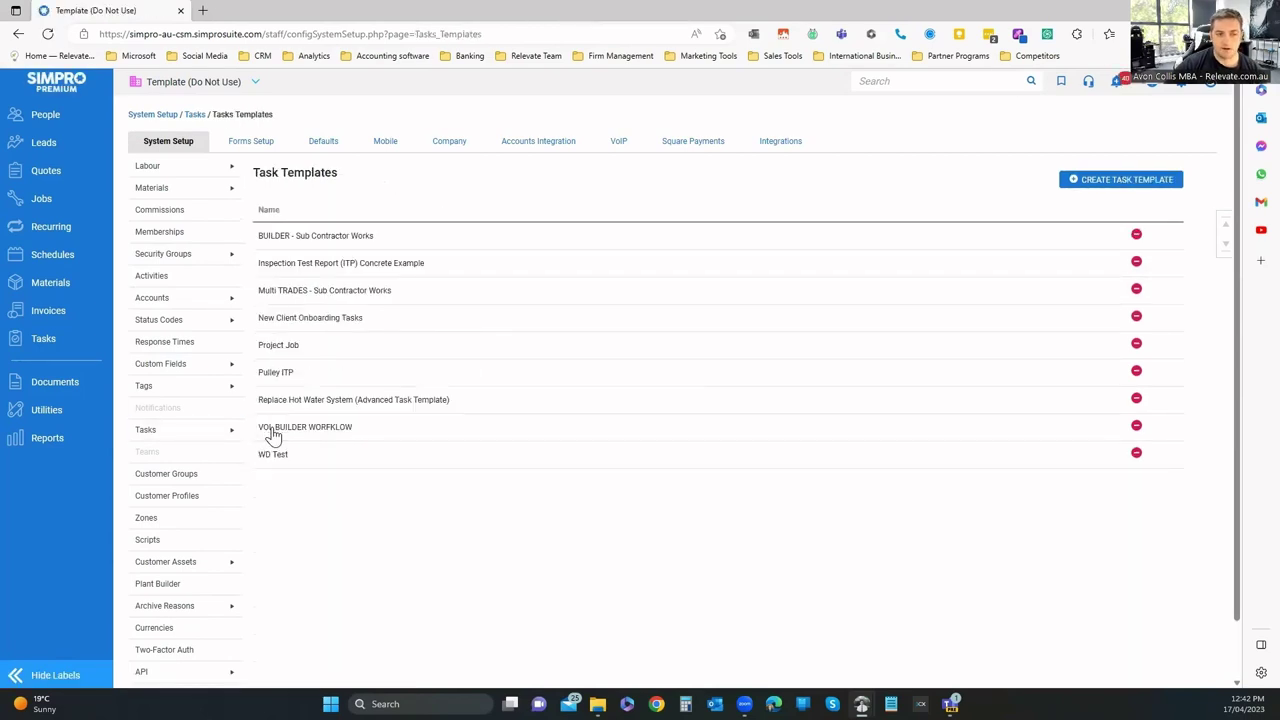
pyautogui.click(314, 236)
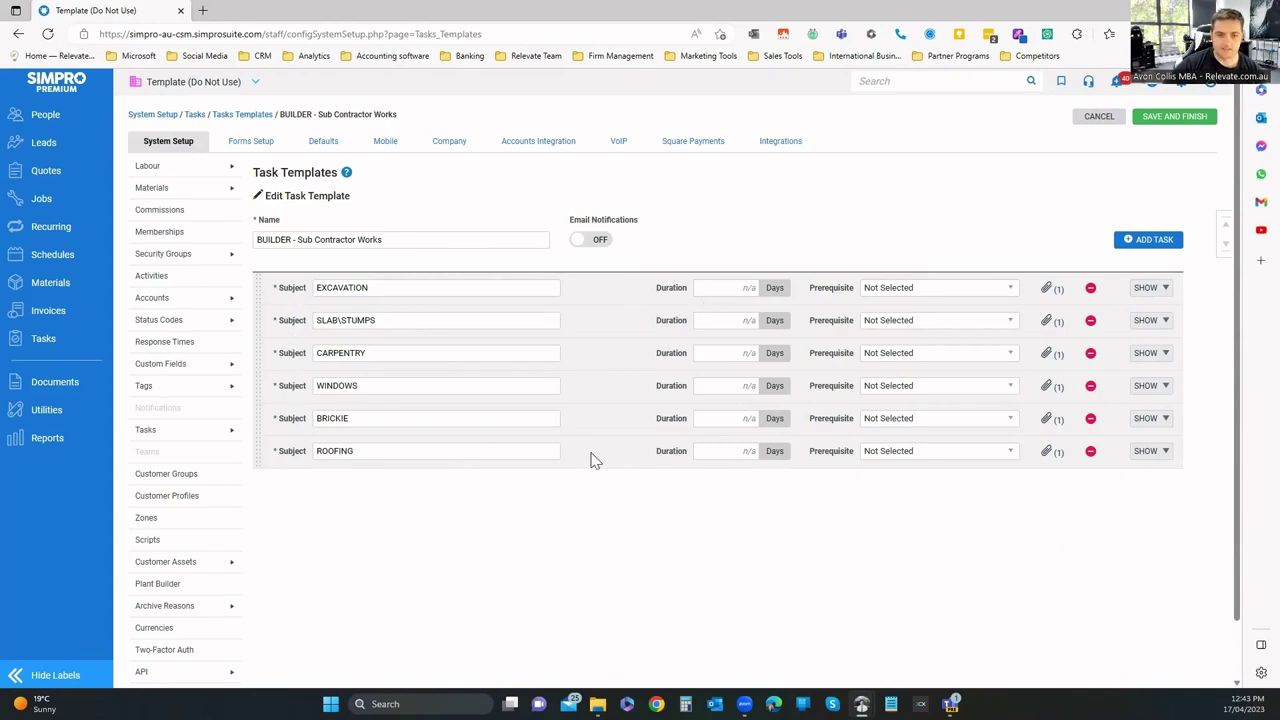
pyautogui.click(1148, 287)
pyautogui.scroll(-2, 338, 265)
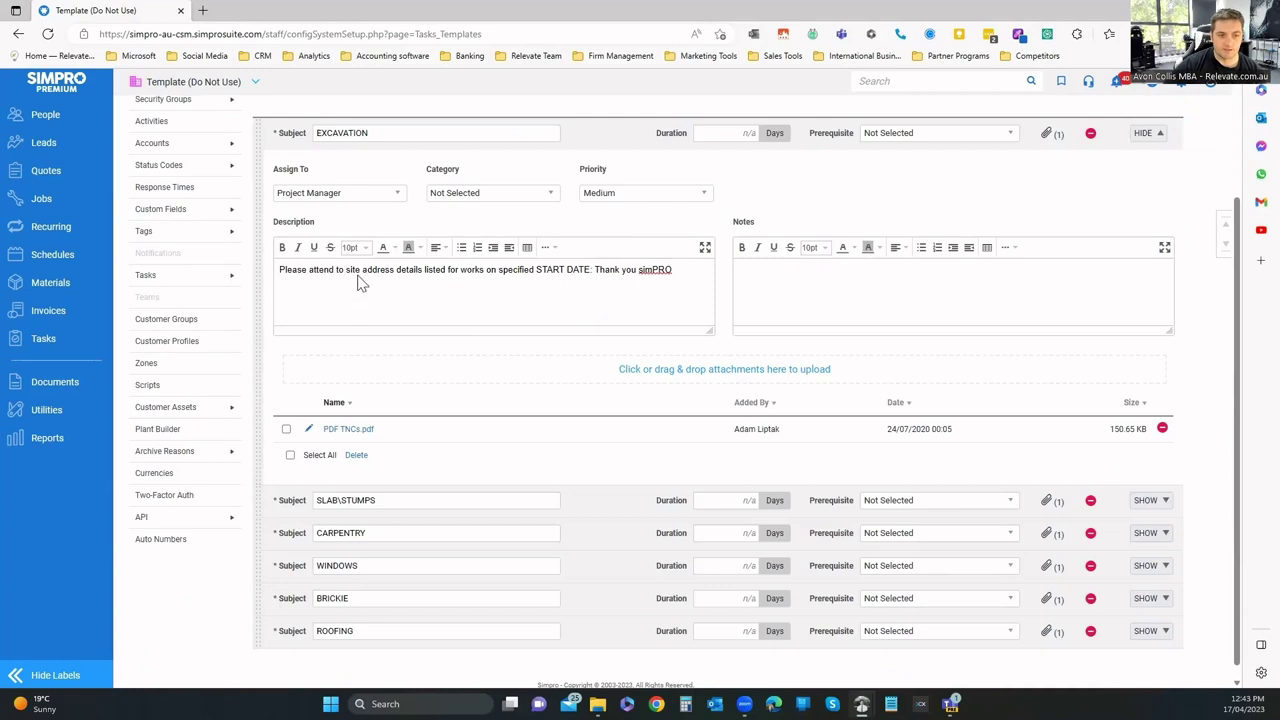
# View the EXCAVATION task's attachment "PDF TNCs.pdf", then return to the task template and review its details.
pyautogui.click(345, 432)
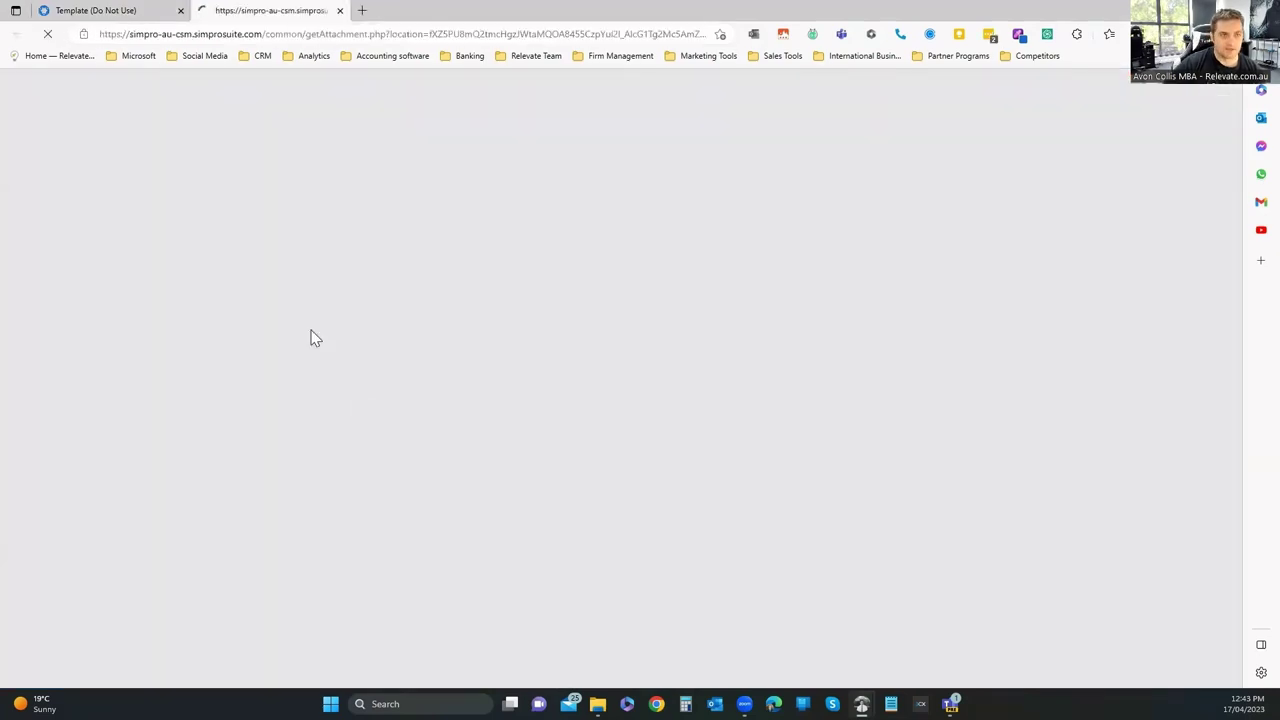
pyautogui.scroll(-3, 590, 345)
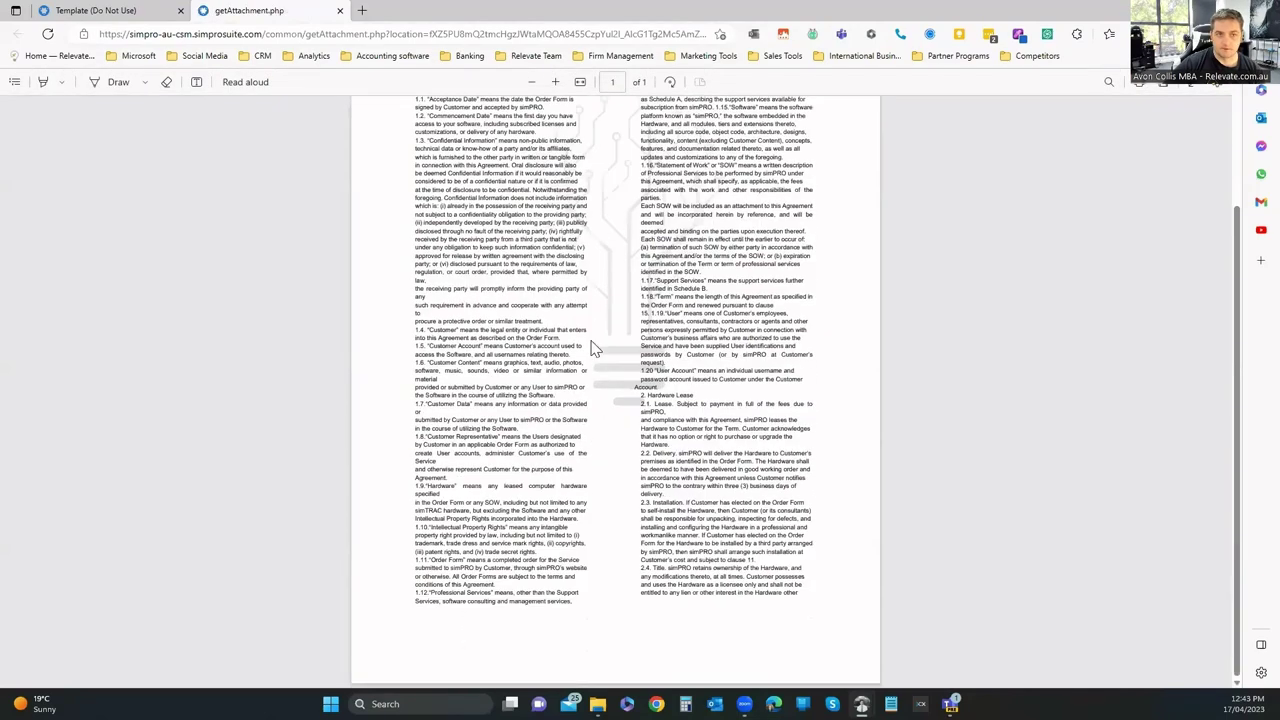
pyautogui.click(120, 12)
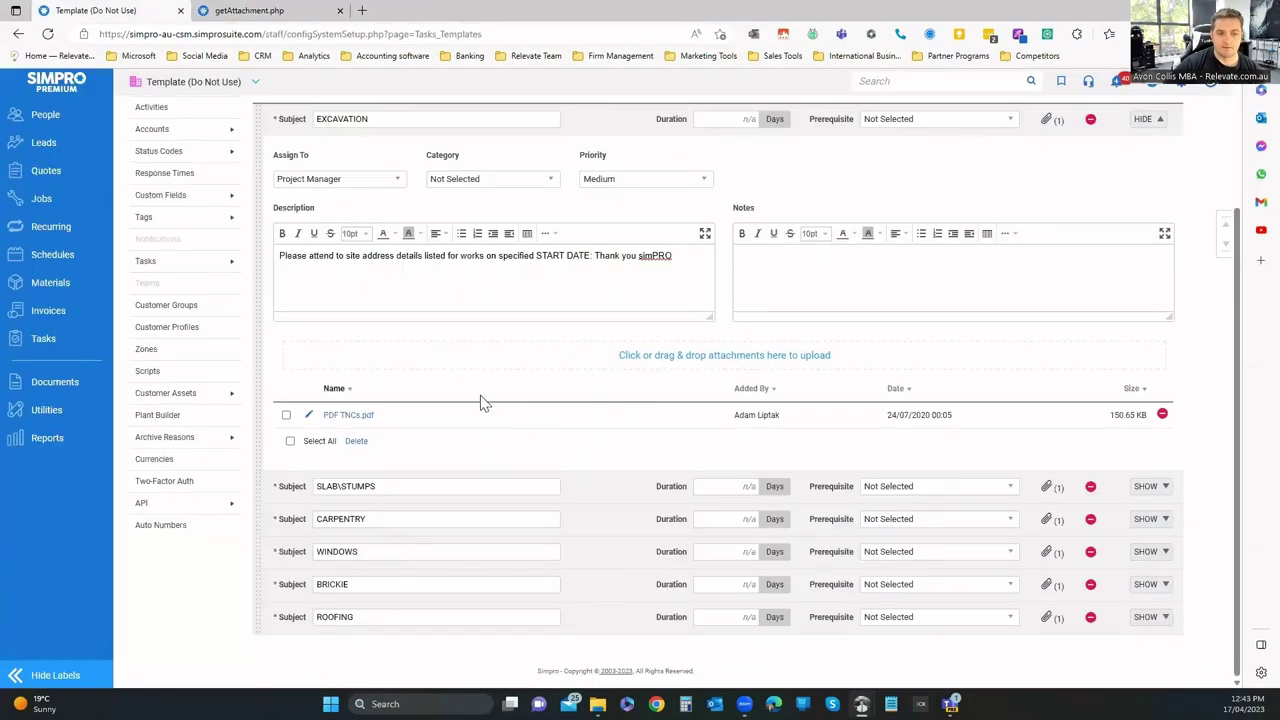
pyautogui.scroll(3, 424, 292)
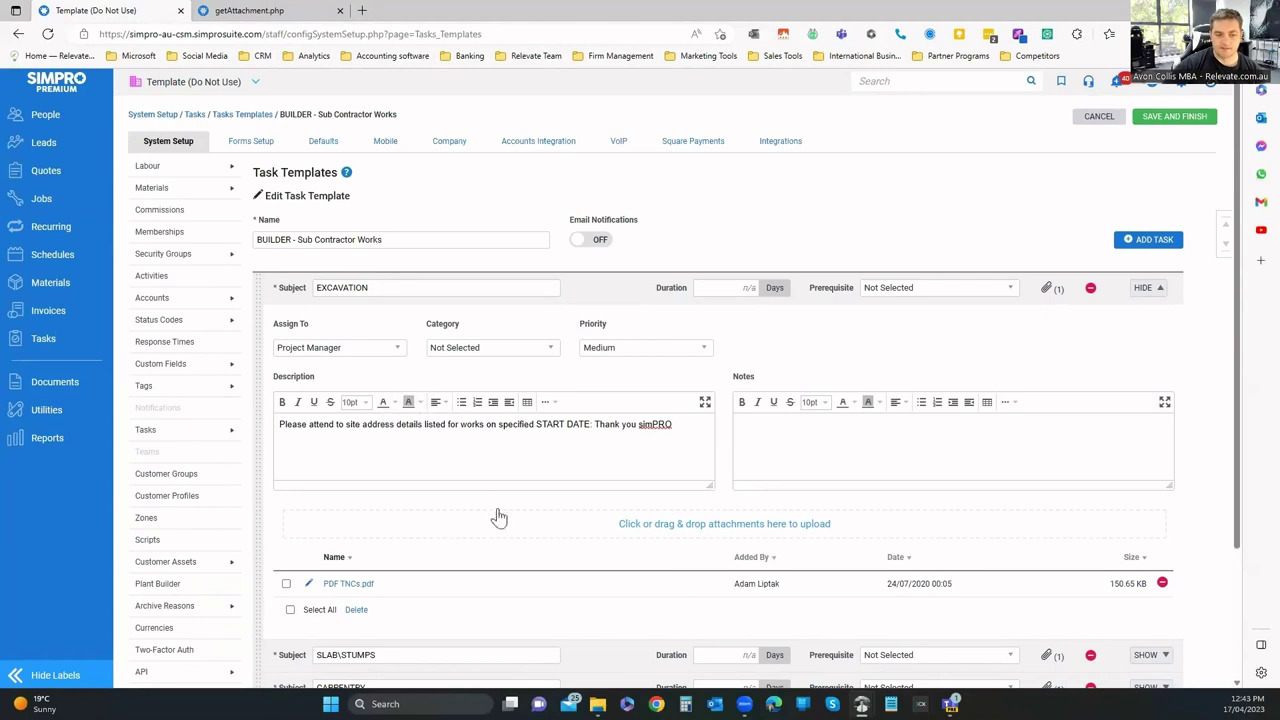
pyautogui.scroll(-1, 499, 517)
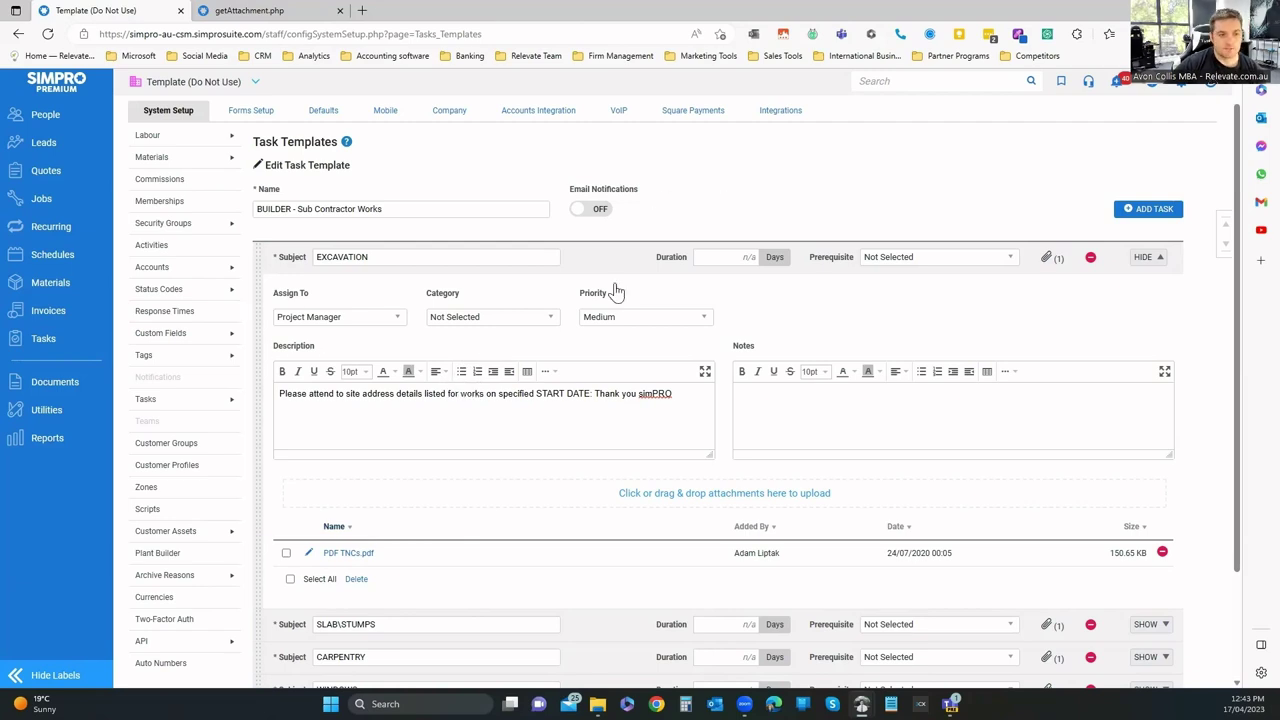
pyautogui.scroll(-1, 205, 293)
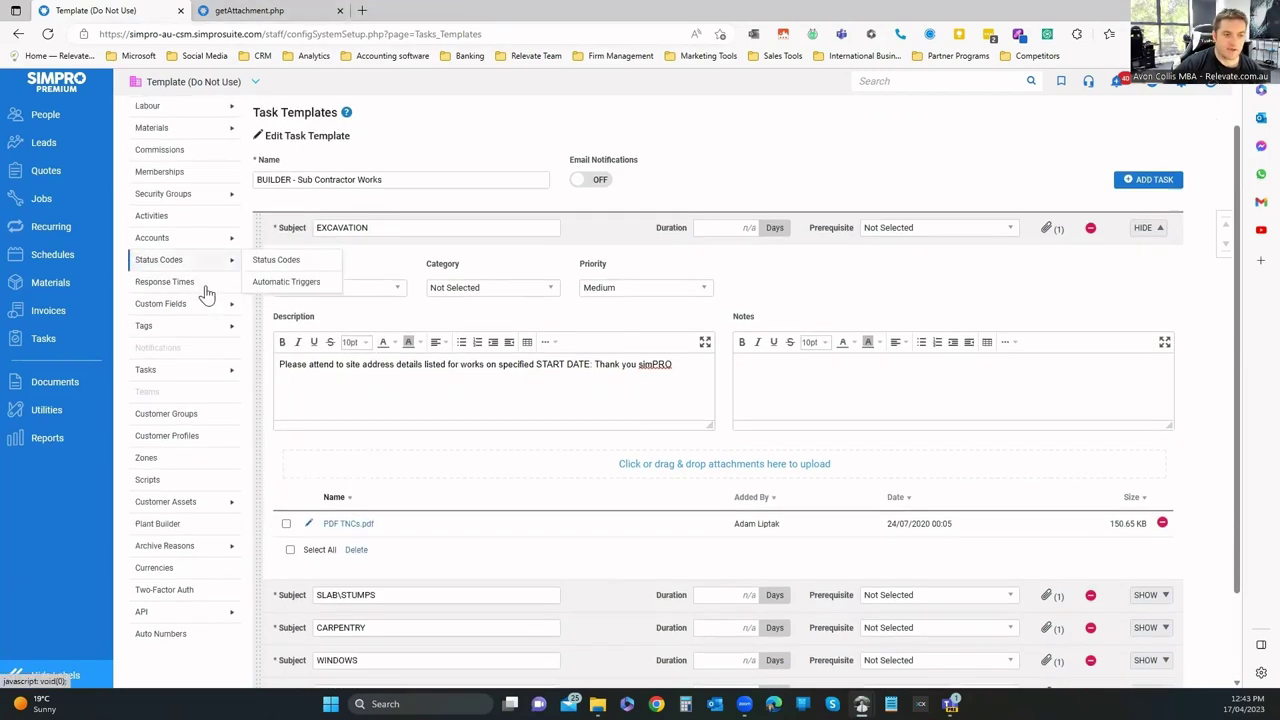
# Look through the Task Categories and view the "SUBBY TRADES" category's edit form, then cancel without changes.
pyautogui.scroll(-1, 205, 293)
pyautogui.moveTo(208, 282)
pyautogui.click(290, 300)
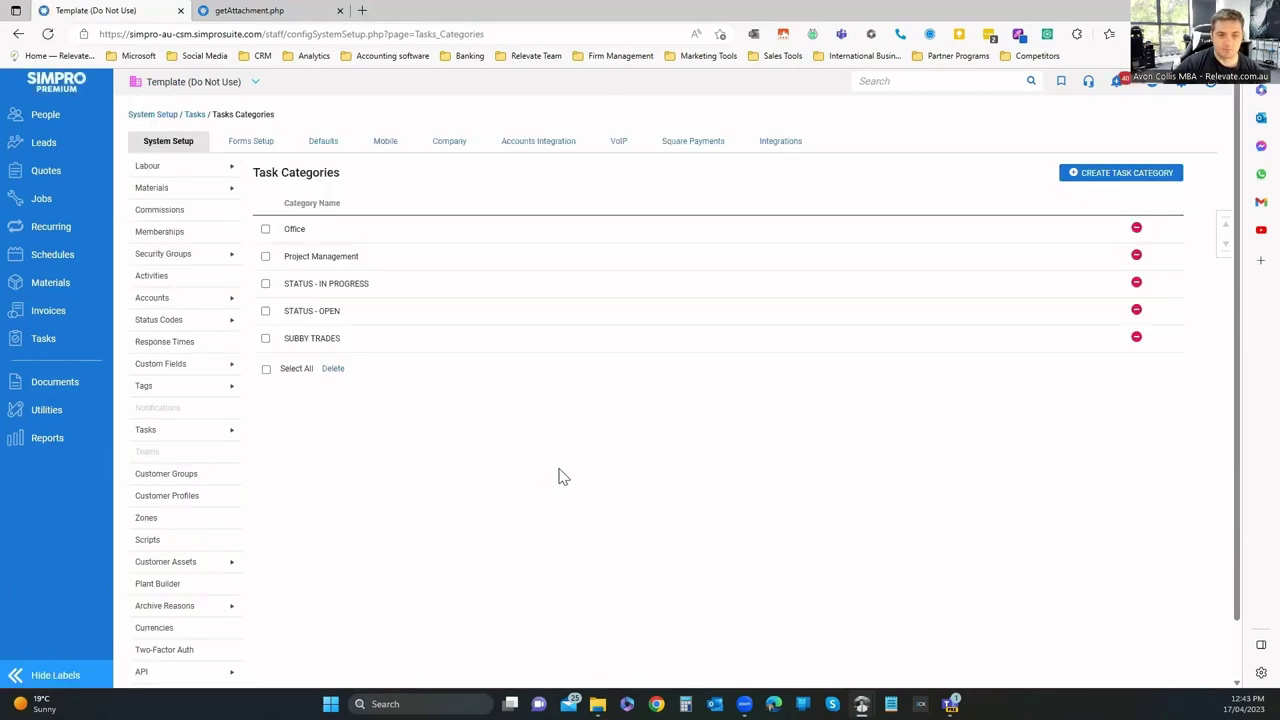
pyautogui.click(320, 338)
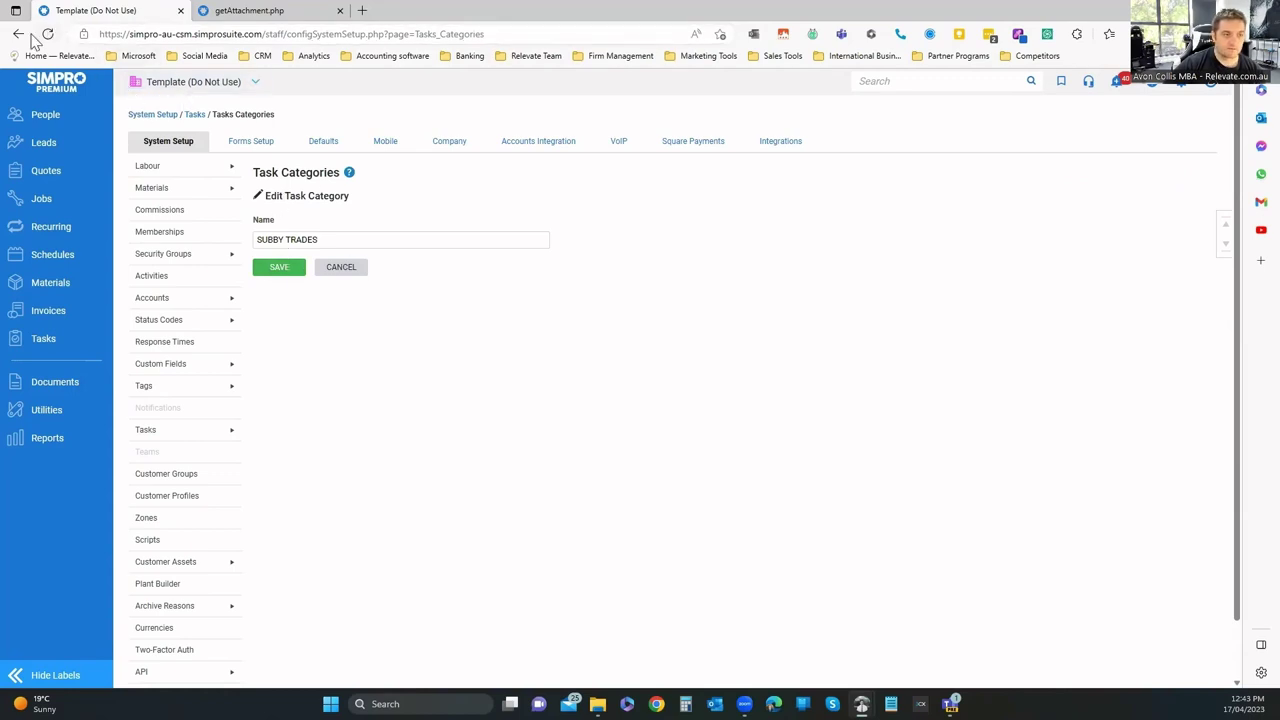
pyautogui.click(340, 267)
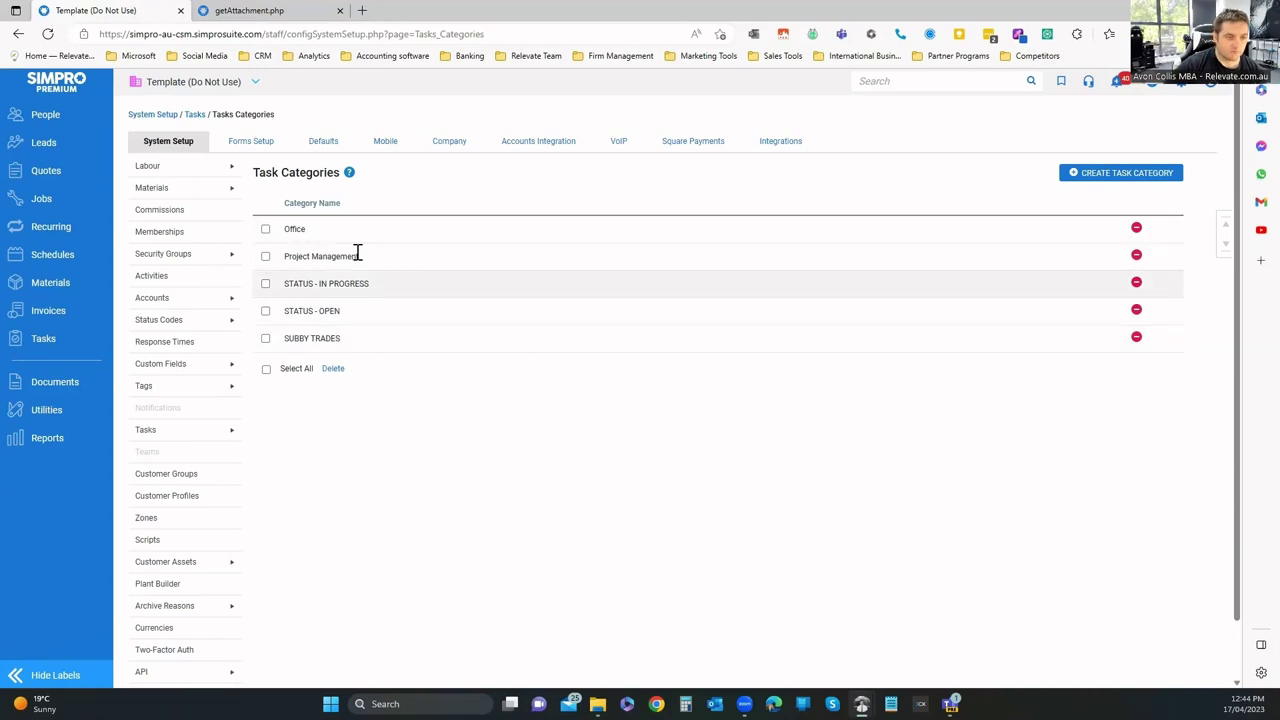
# Look through the Customer Groups and view the "lawyer" group's edit form, then cancel without changes.
pyautogui.moveTo(234, 262)
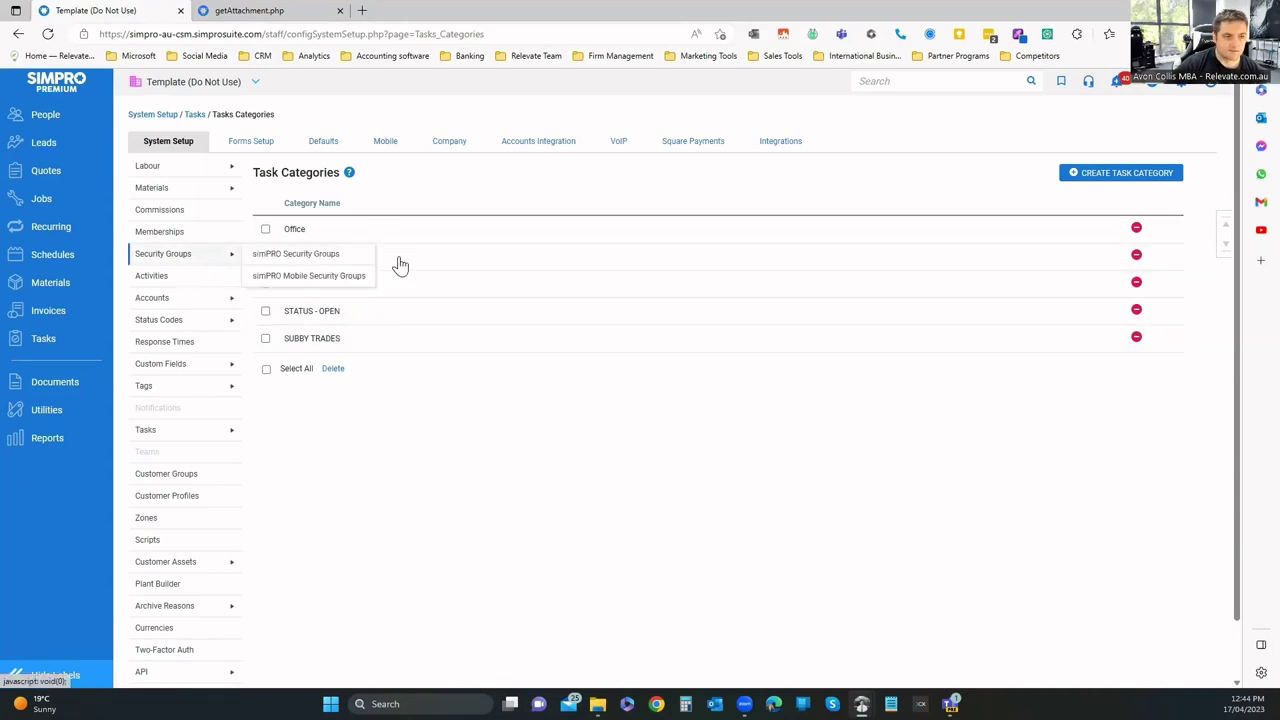
pyautogui.scroll(-1, 178, 418)
pyautogui.click(178, 418)
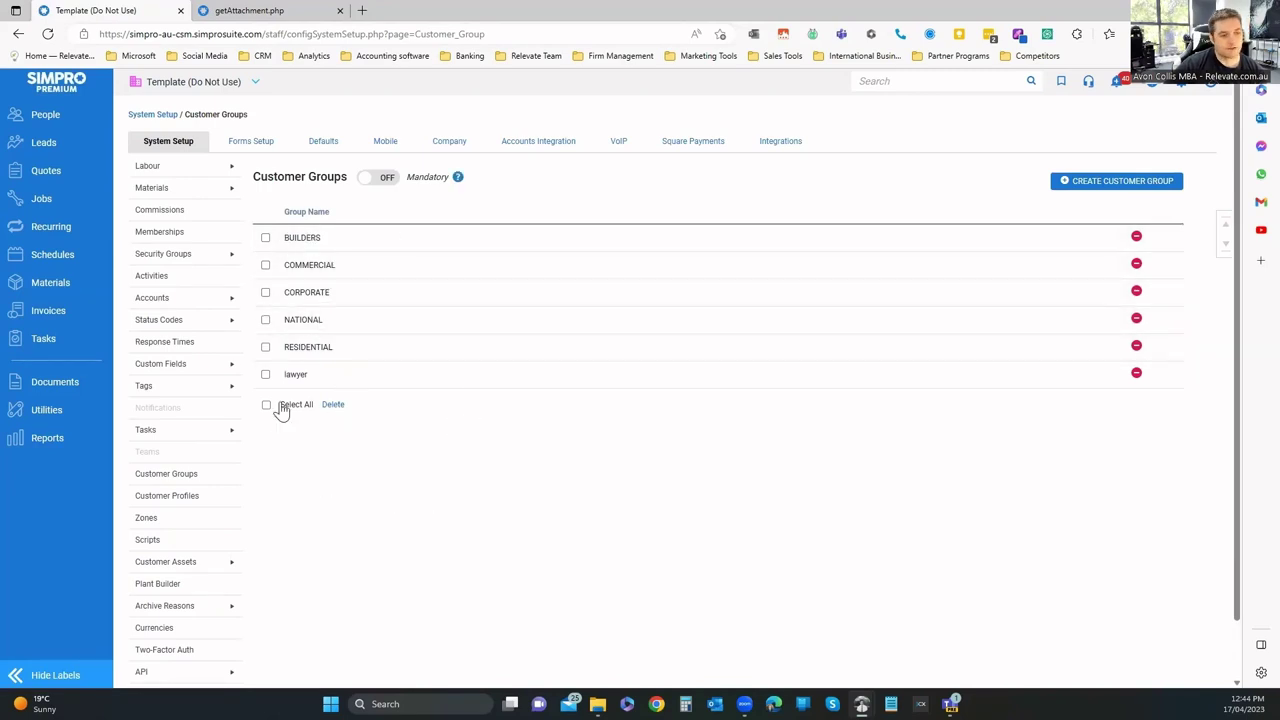
pyautogui.click(292, 384)
pyautogui.click(338, 276)
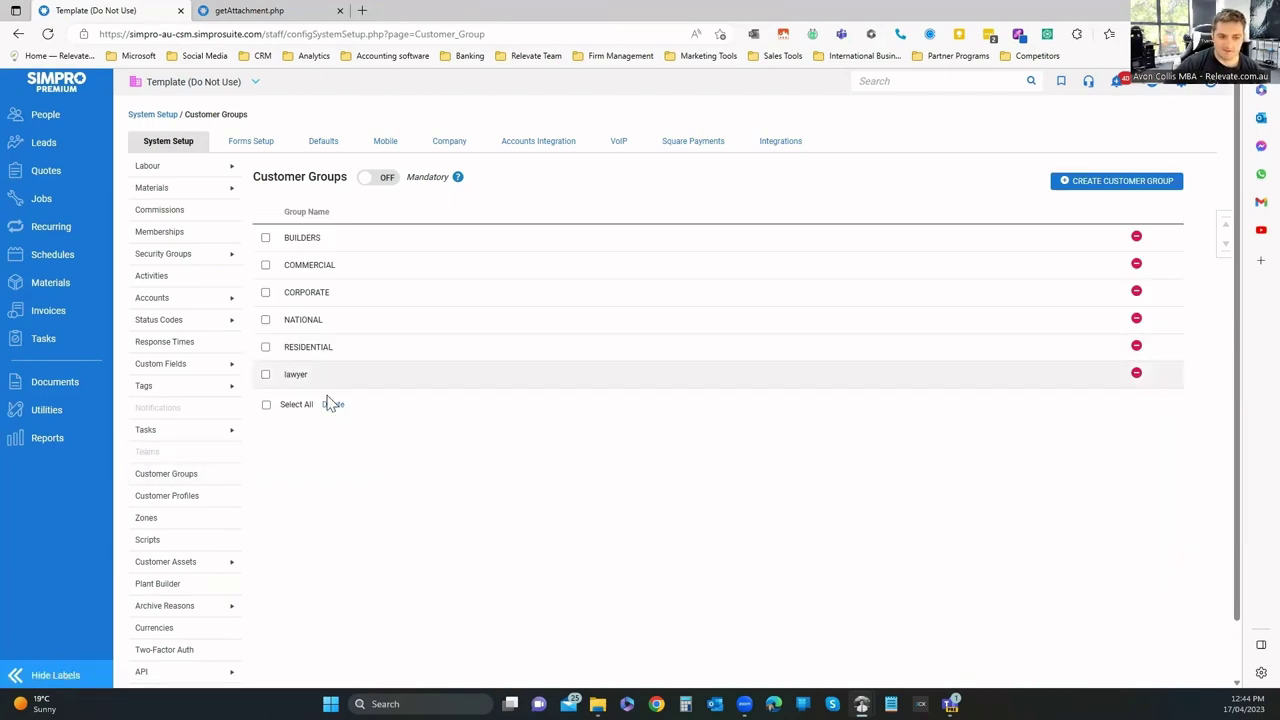
# Look through the Customer Profiles and view the "Bronze" profile's edit form, then cancel without changes.
pyautogui.scroll(-1, 330, 402)
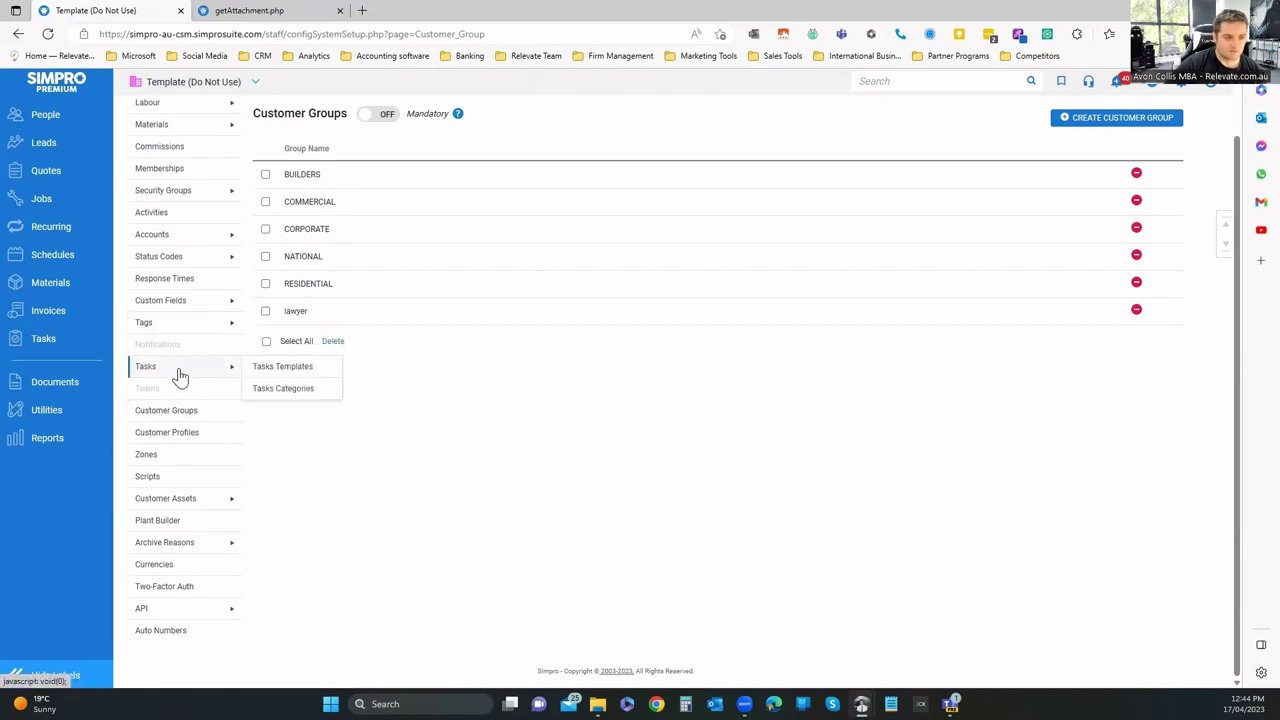
pyautogui.click(185, 438)
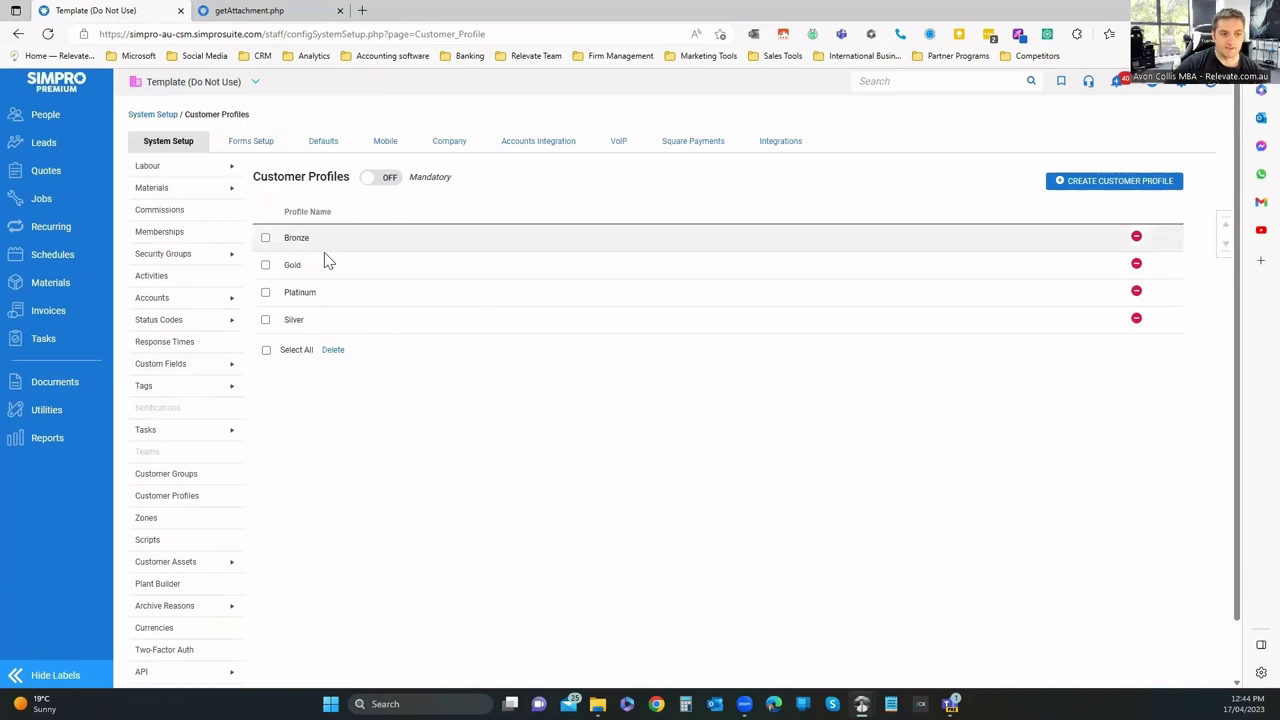
pyautogui.click(297, 240)
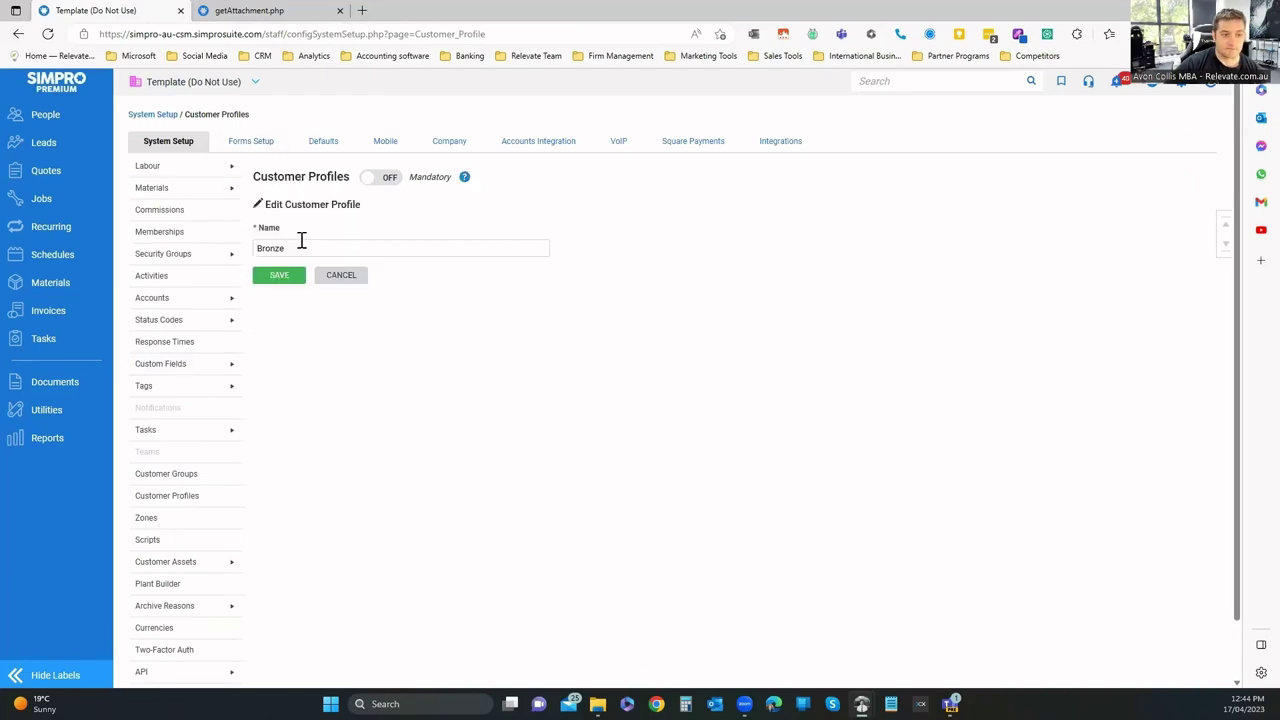
pyautogui.click(335, 284)
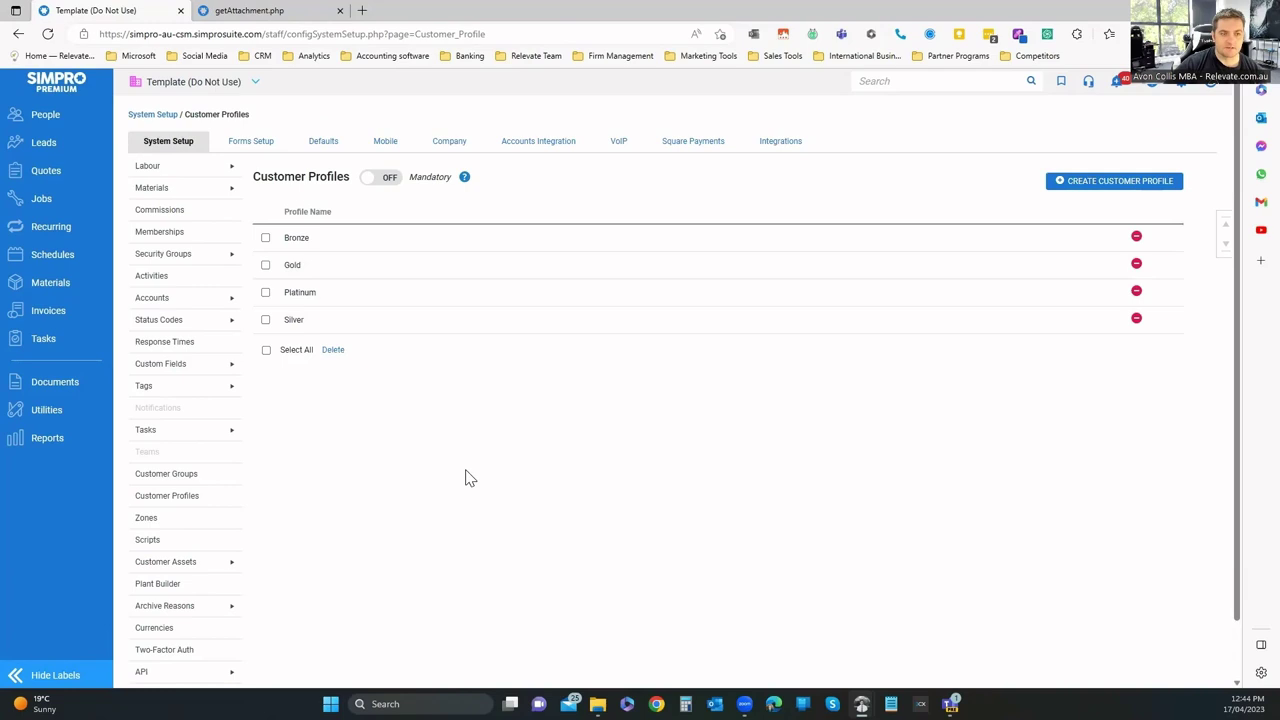
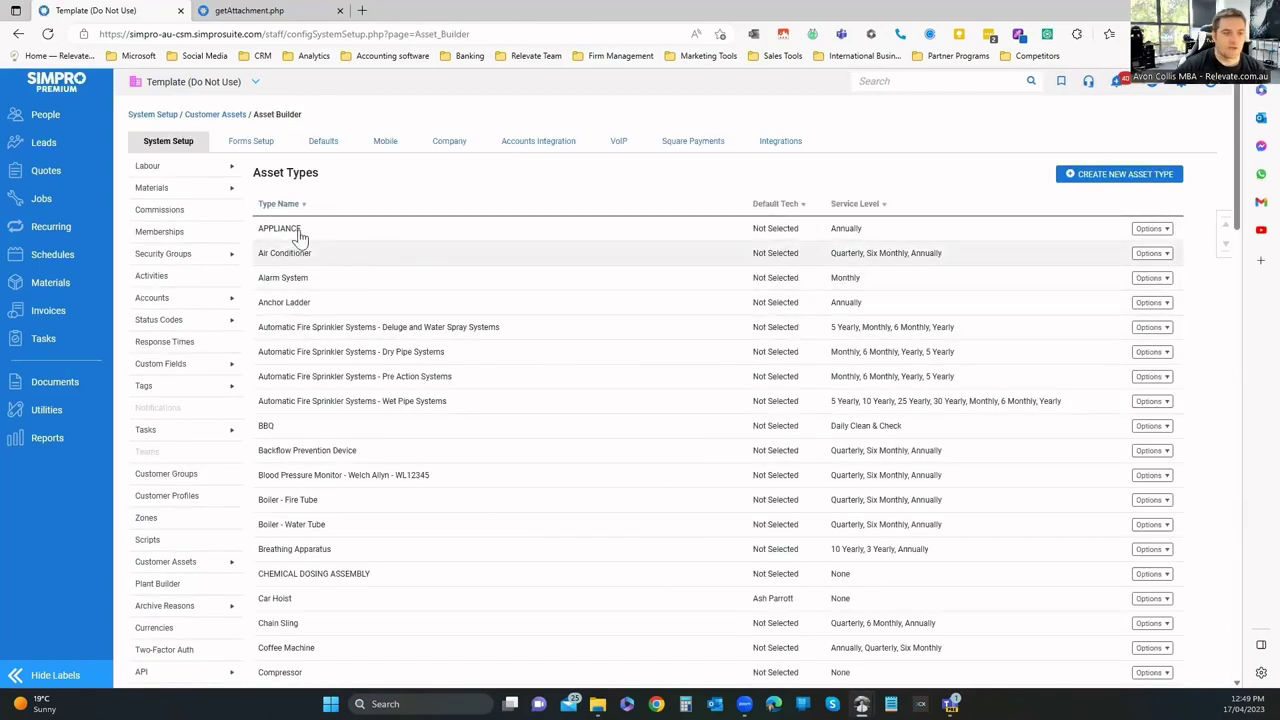
# Open the APPLIANCE asset type's service levels and review the charge rate choices for the Annually level.
pyautogui.click(277, 230)
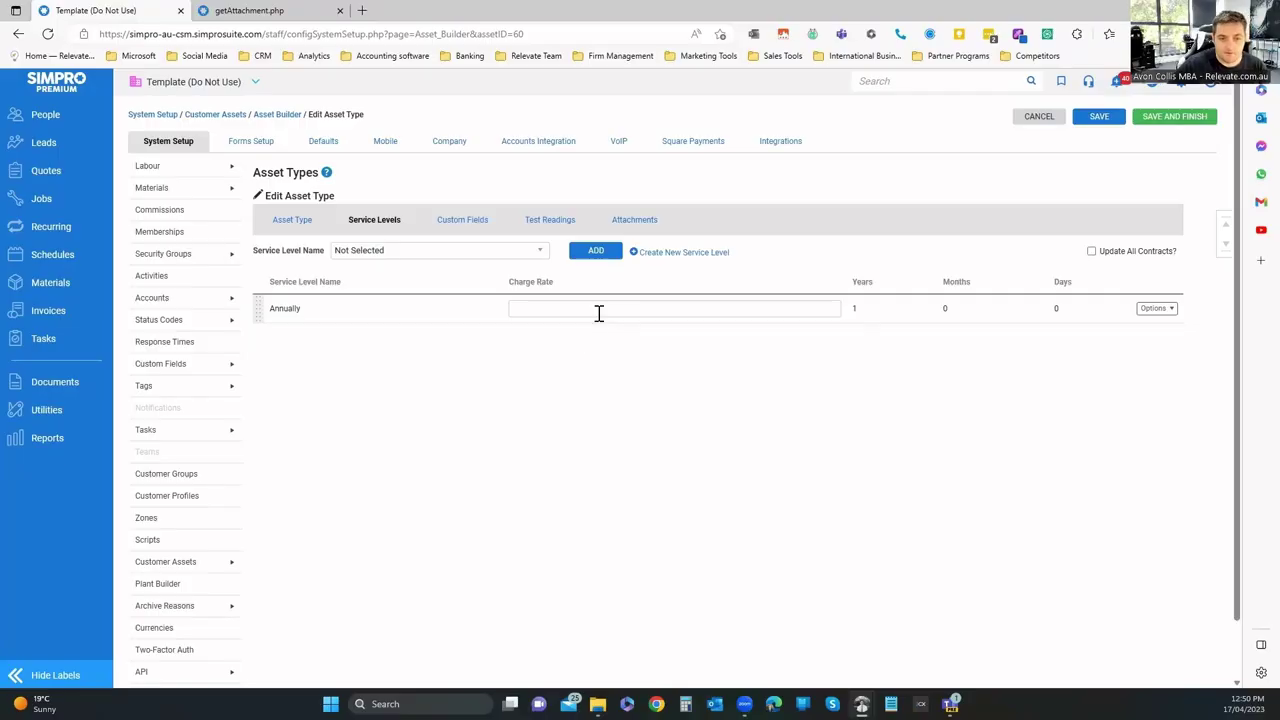
pyautogui.click(598, 313)
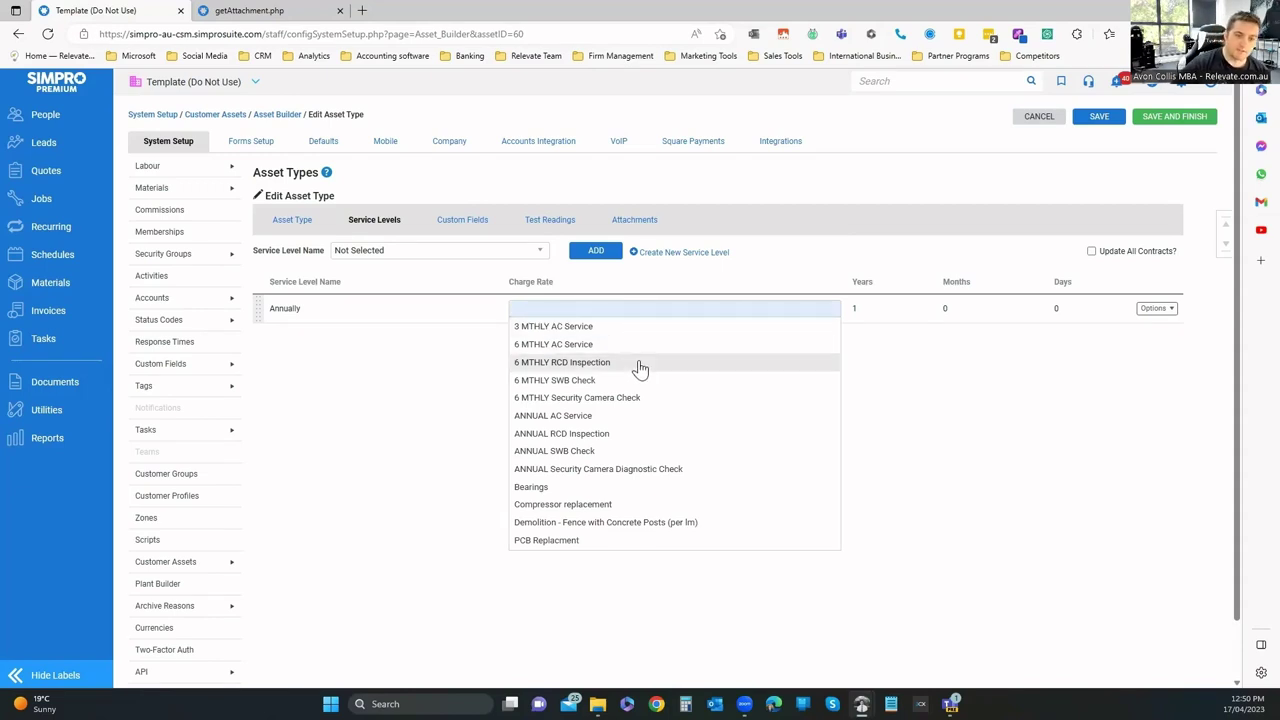
pyautogui.scroll(-1, 648, 440)
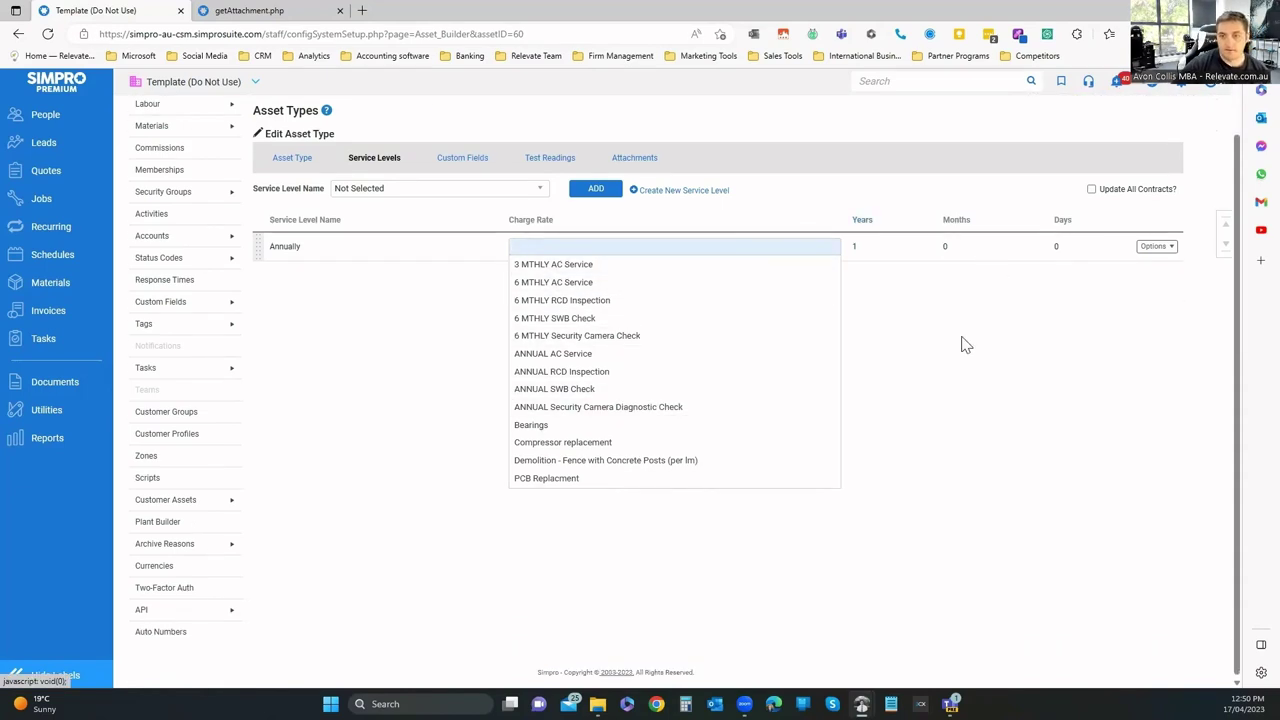
pyautogui.click(856, 248)
# Open the failure points of the Annually service level and enter a new failure point "Rust in the bottom".
pyautogui.click(1140, 248)
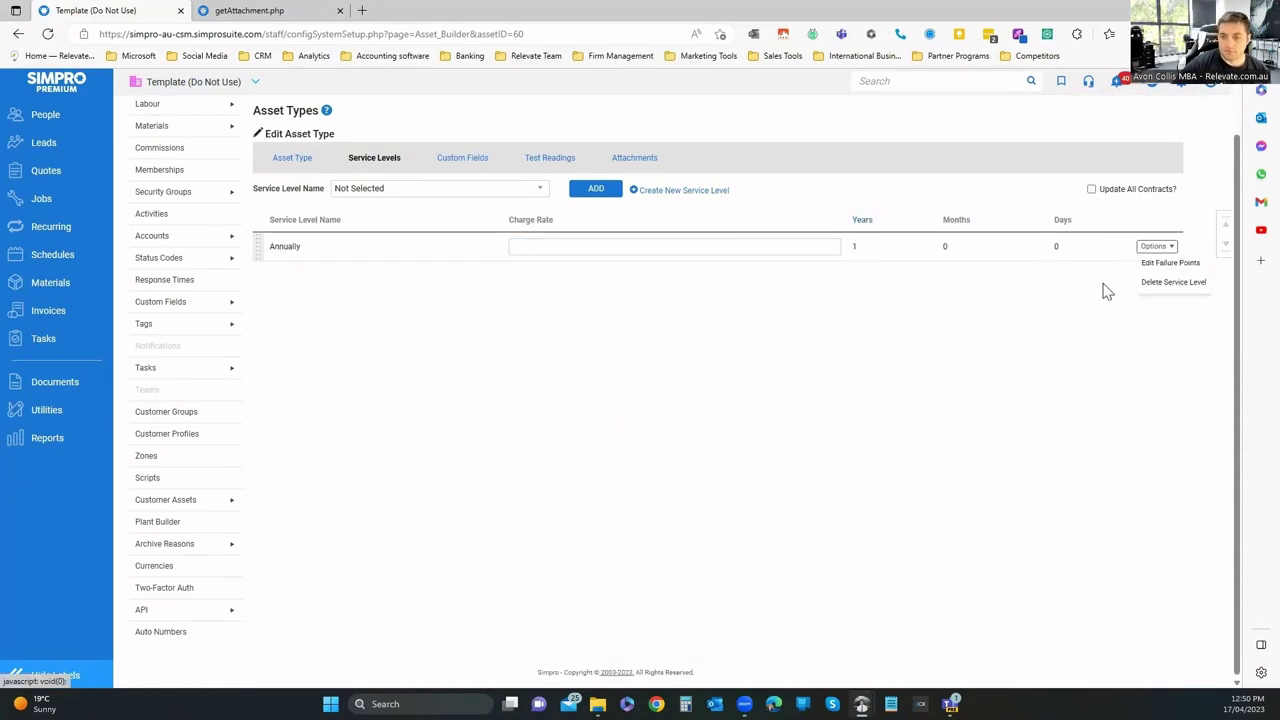
pyautogui.click(1156, 276)
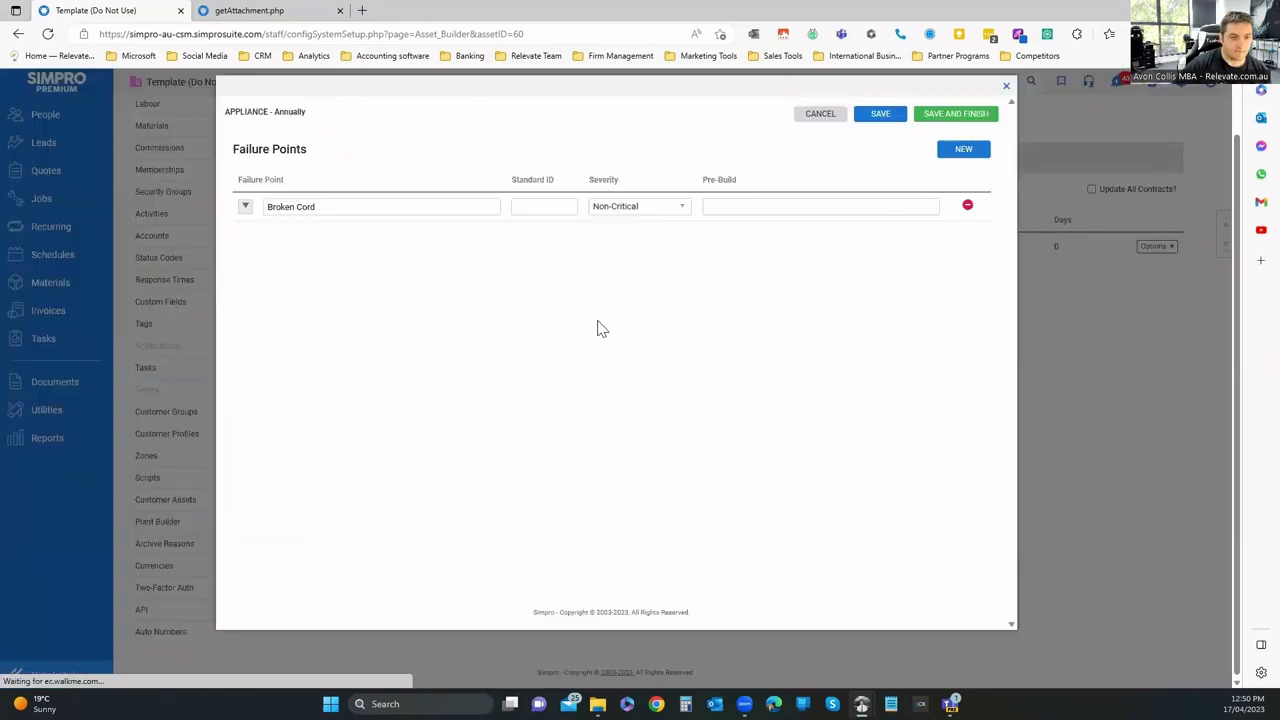
pyautogui.click(341, 207)
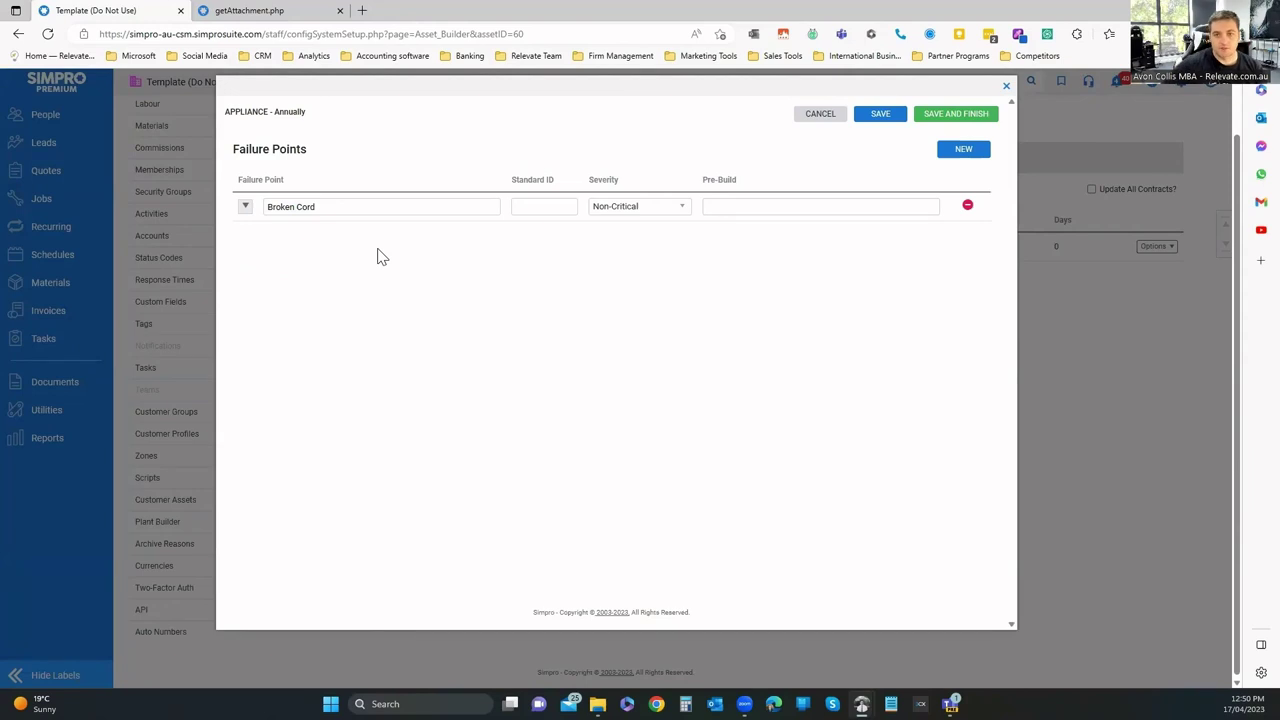
pyautogui.click(963, 148)
pyautogui.click(363, 236)
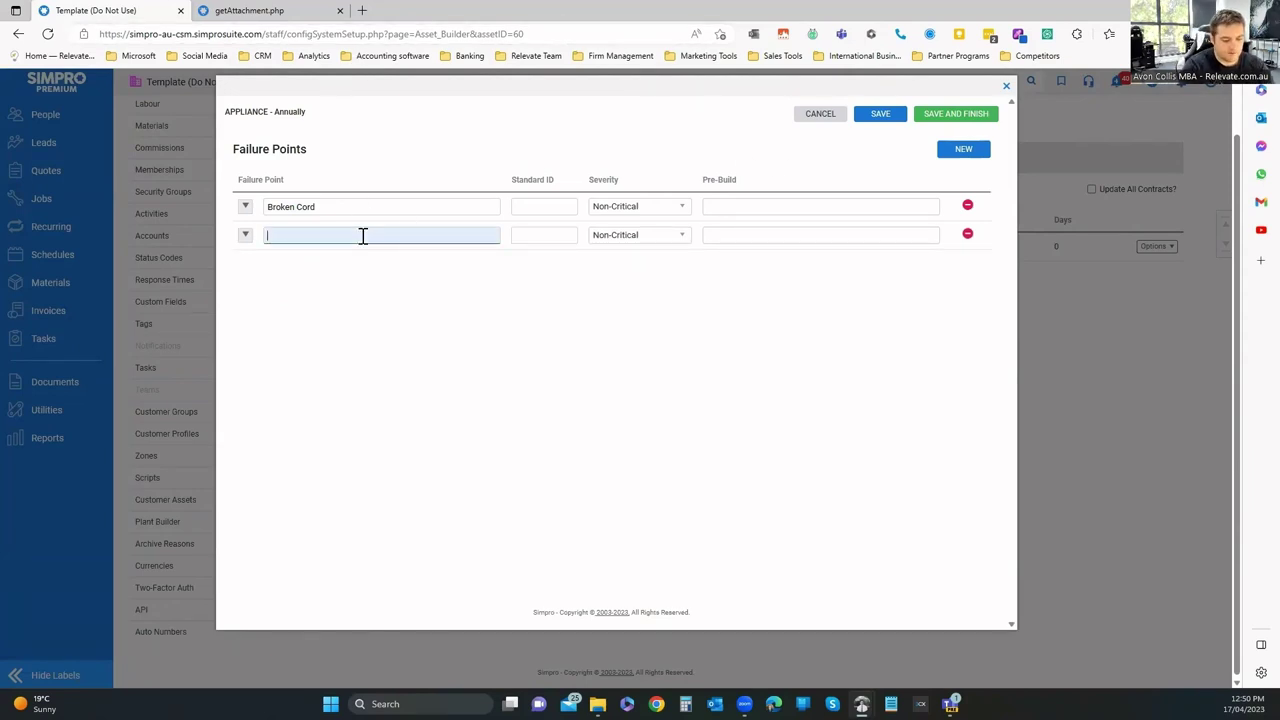
pyautogui.write('Rust in the b')
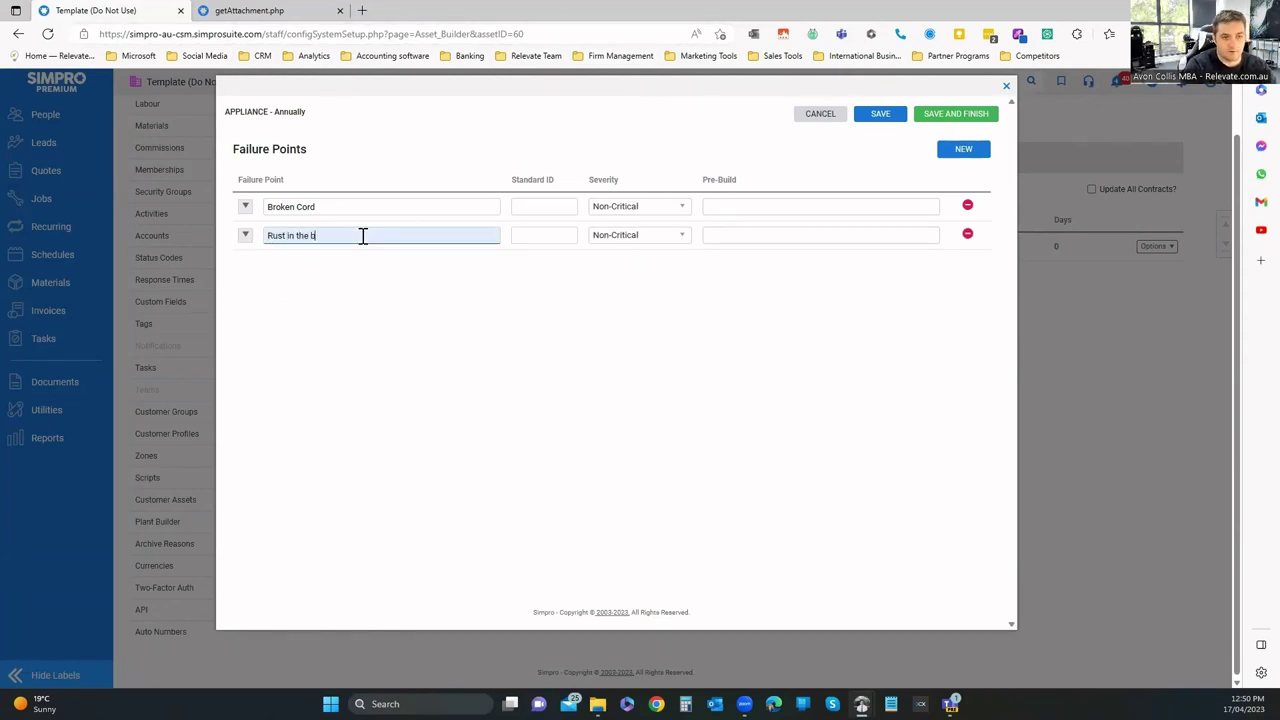
pyautogui.write('ottom')
# Set the Broken Cord failure point's severity to Critical, review its pre-build choices, and close the failure points without saving.
pyautogui.click(648, 209)
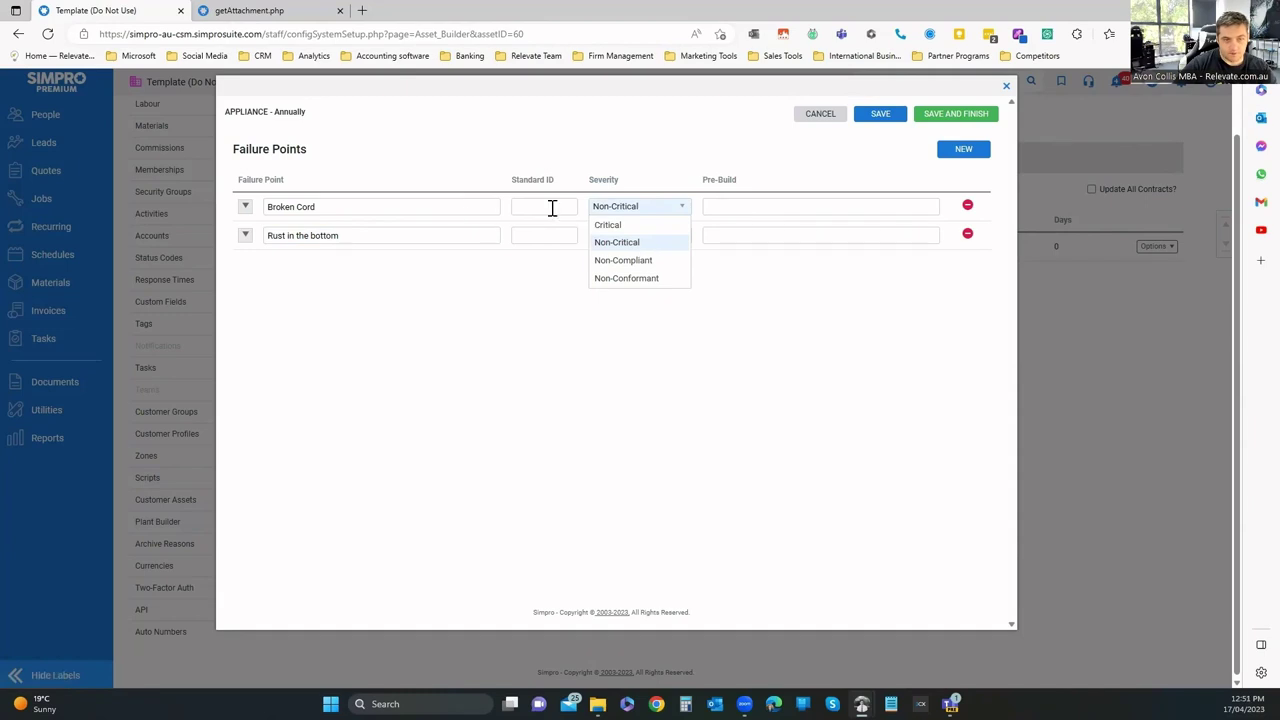
pyautogui.click(641, 226)
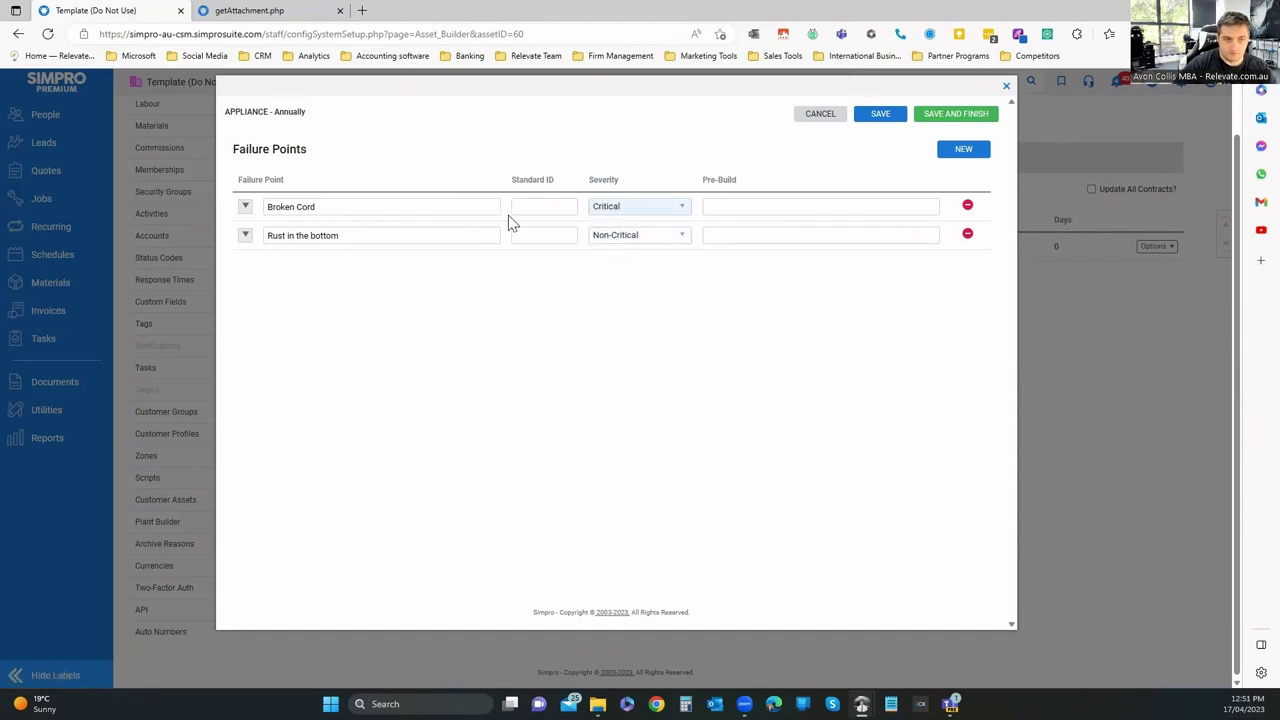
pyautogui.click(636, 210)
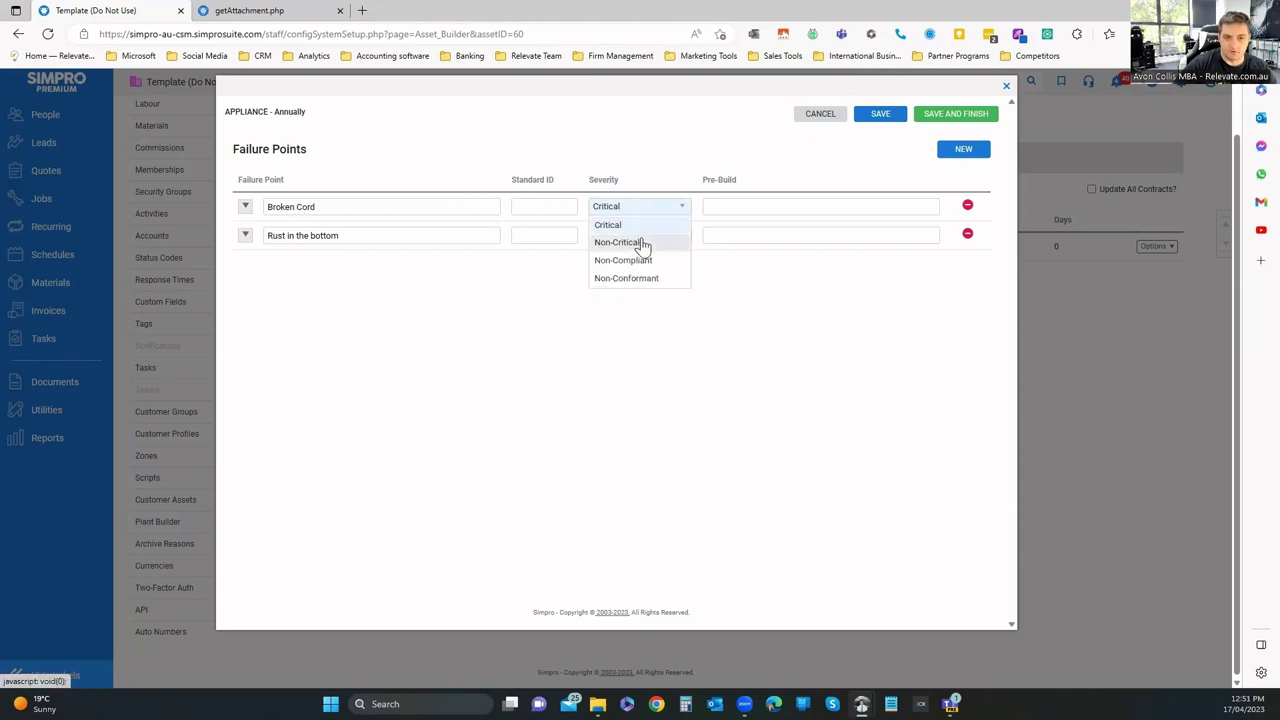
pyautogui.click(720, 200)
pyautogui.click(720, 200)
pyautogui.click(722, 200)
pyautogui.click(724, 207)
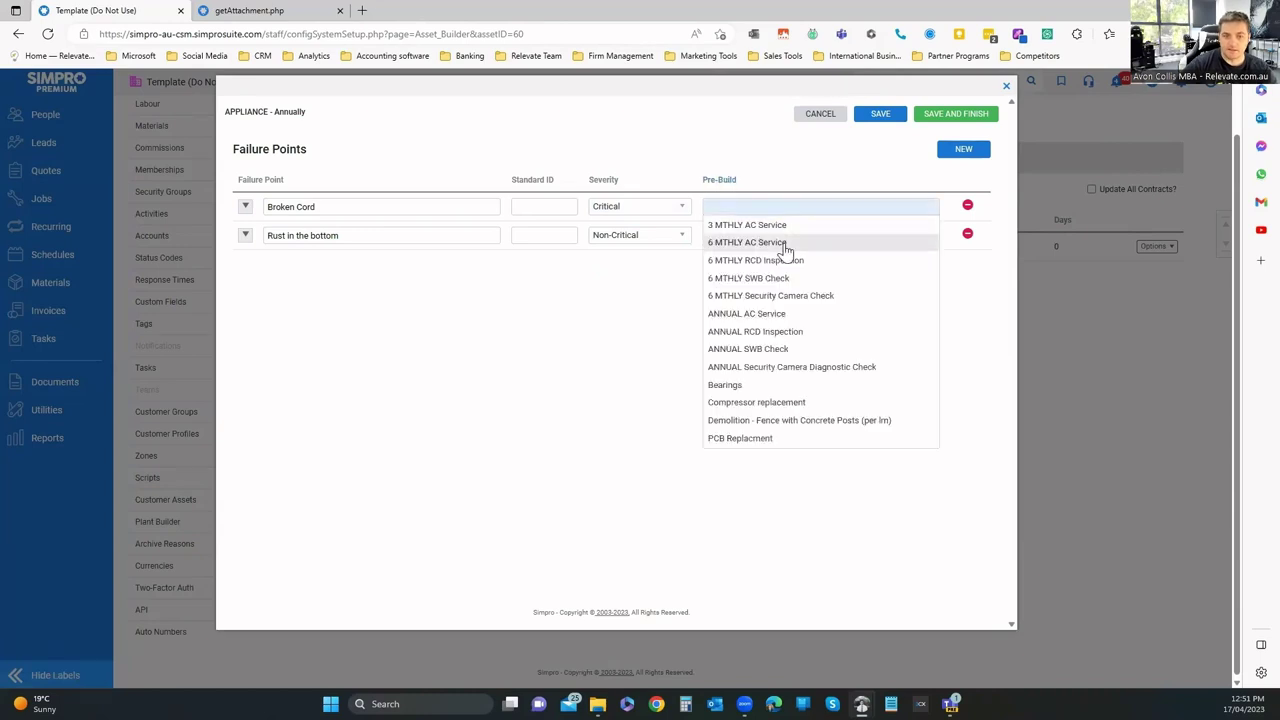
pyautogui.click(620, 395)
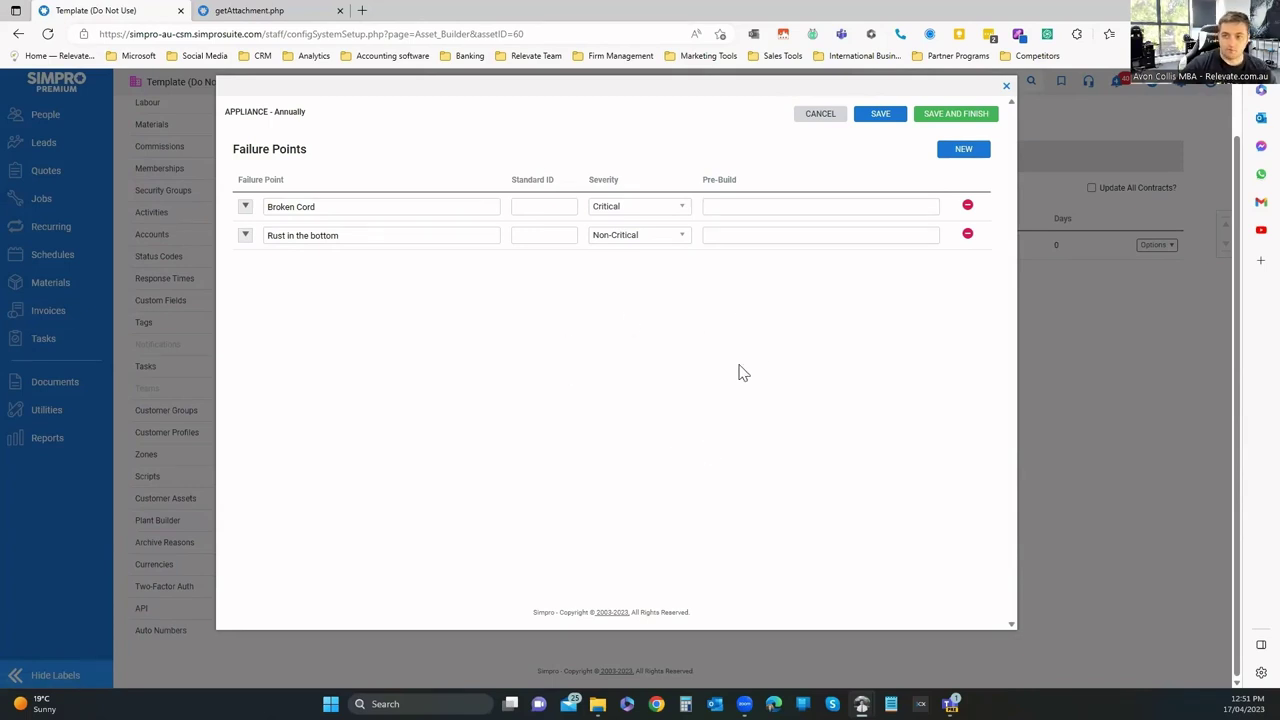
pyautogui.press('Escape')
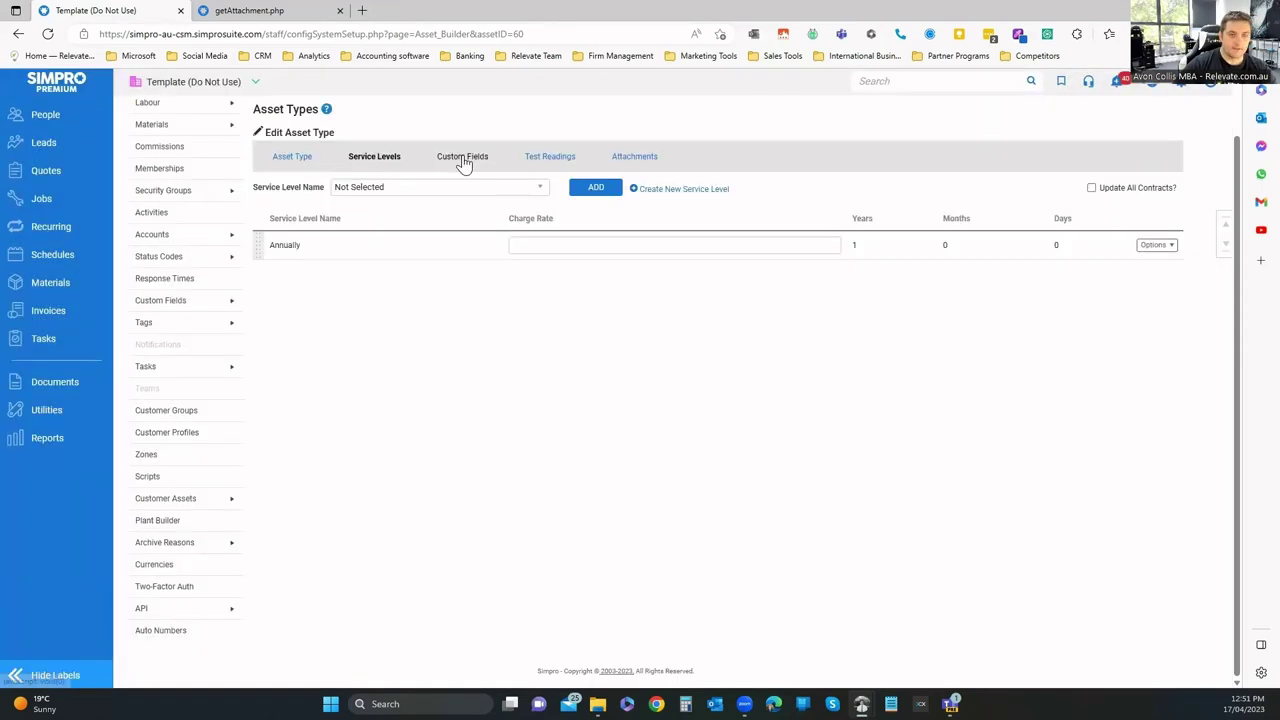
# Review the APPLIANCE asset type's custom fields and the form for creating one, then cancel the form.
pyautogui.click(461, 159)
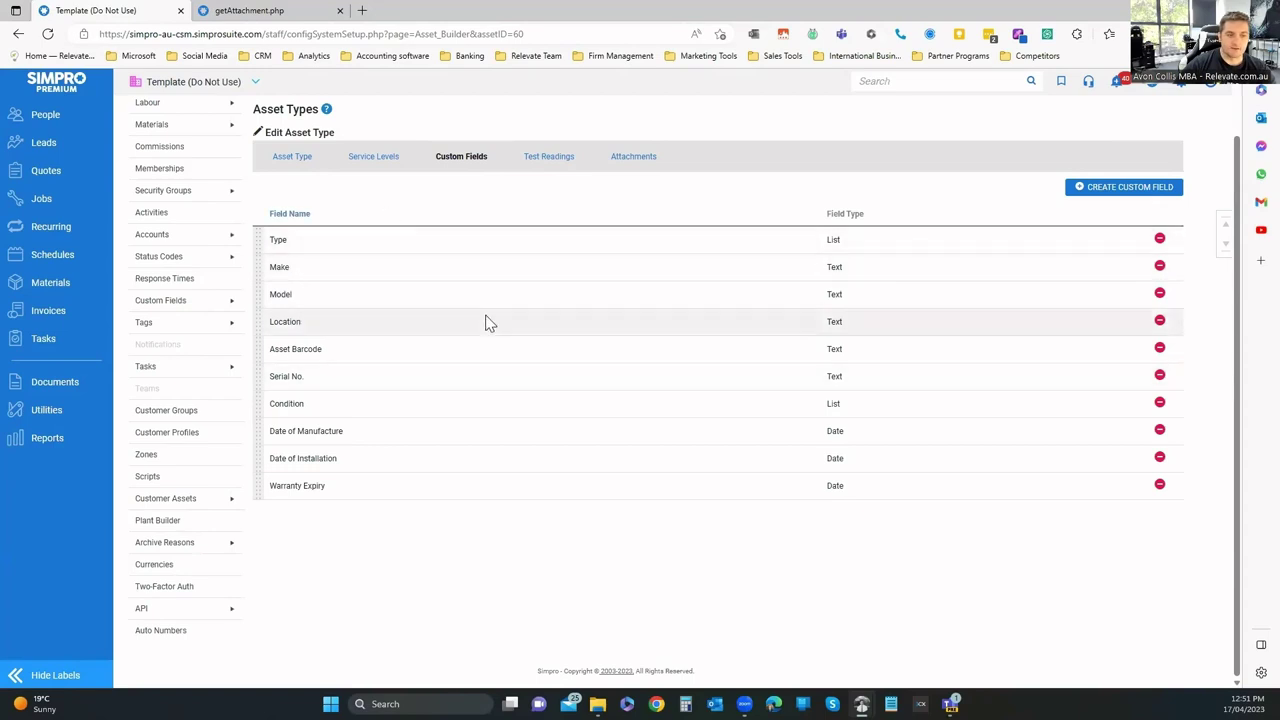
pyautogui.click(1115, 189)
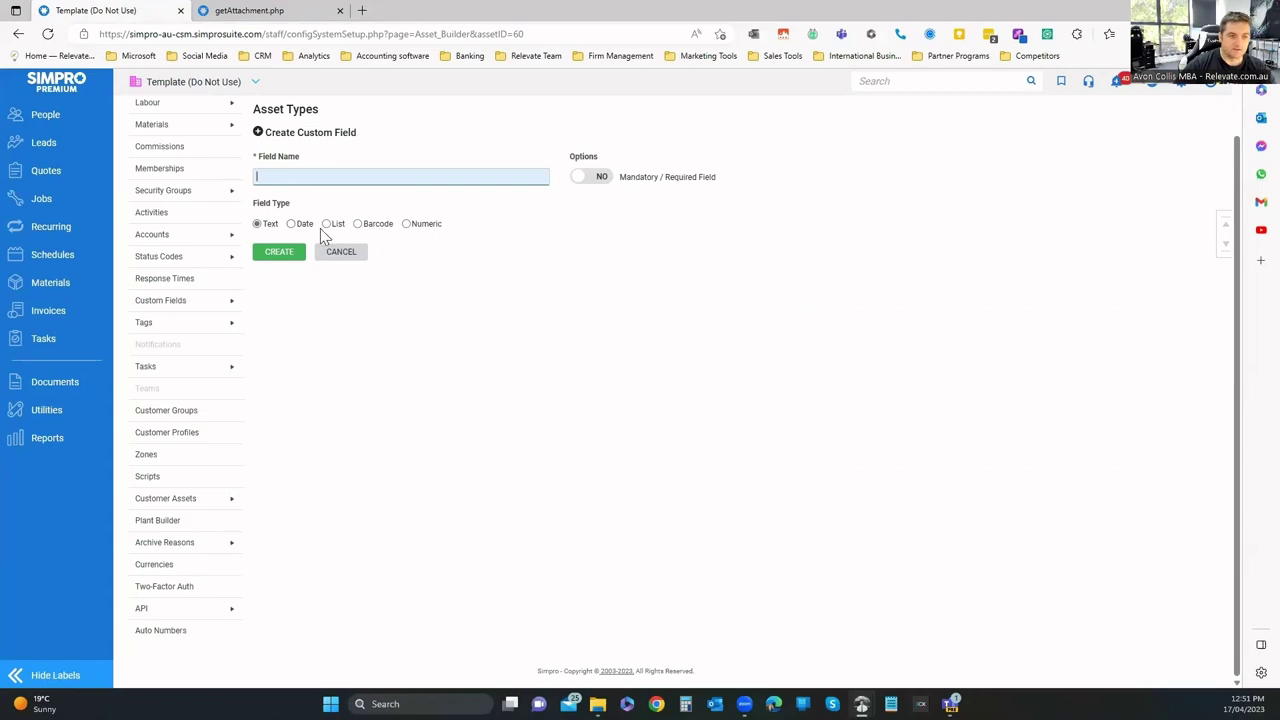
pyautogui.click(337, 256)
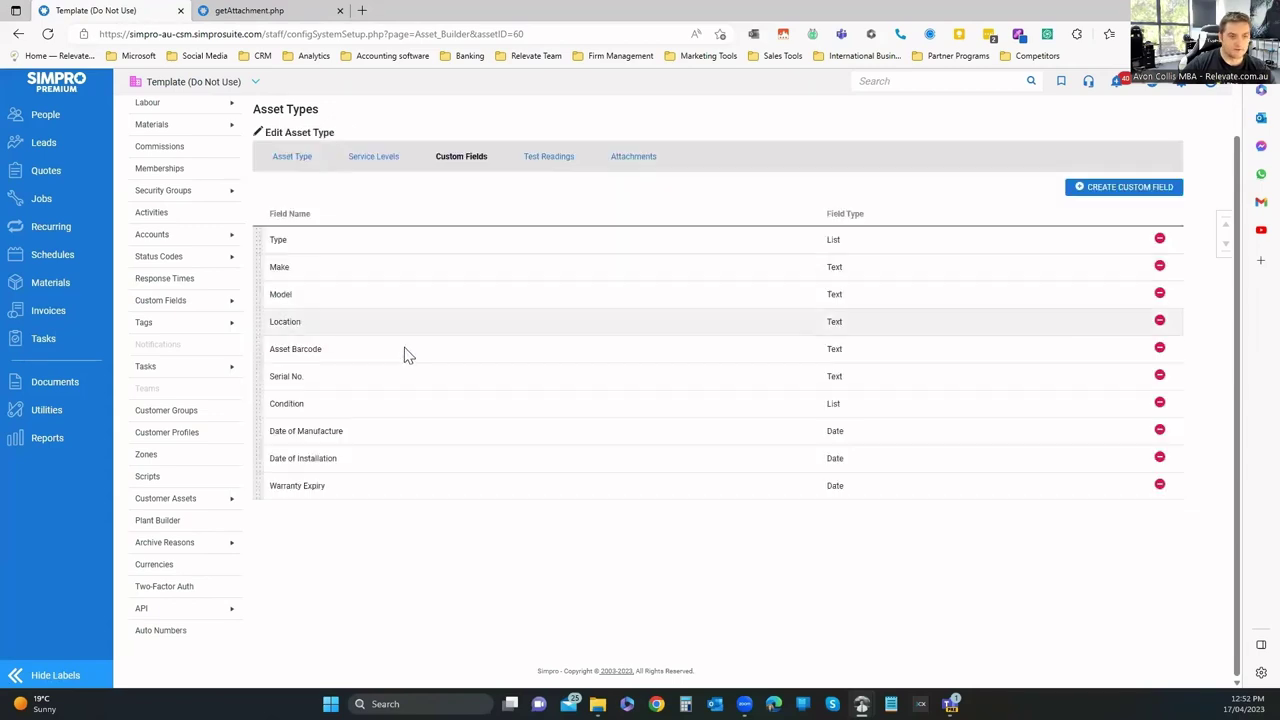
# Review the asset type's test readings, including the "Inlet pressure:" settings, and view its attachments.
pyautogui.click(549, 158)
pyautogui.click(345, 240)
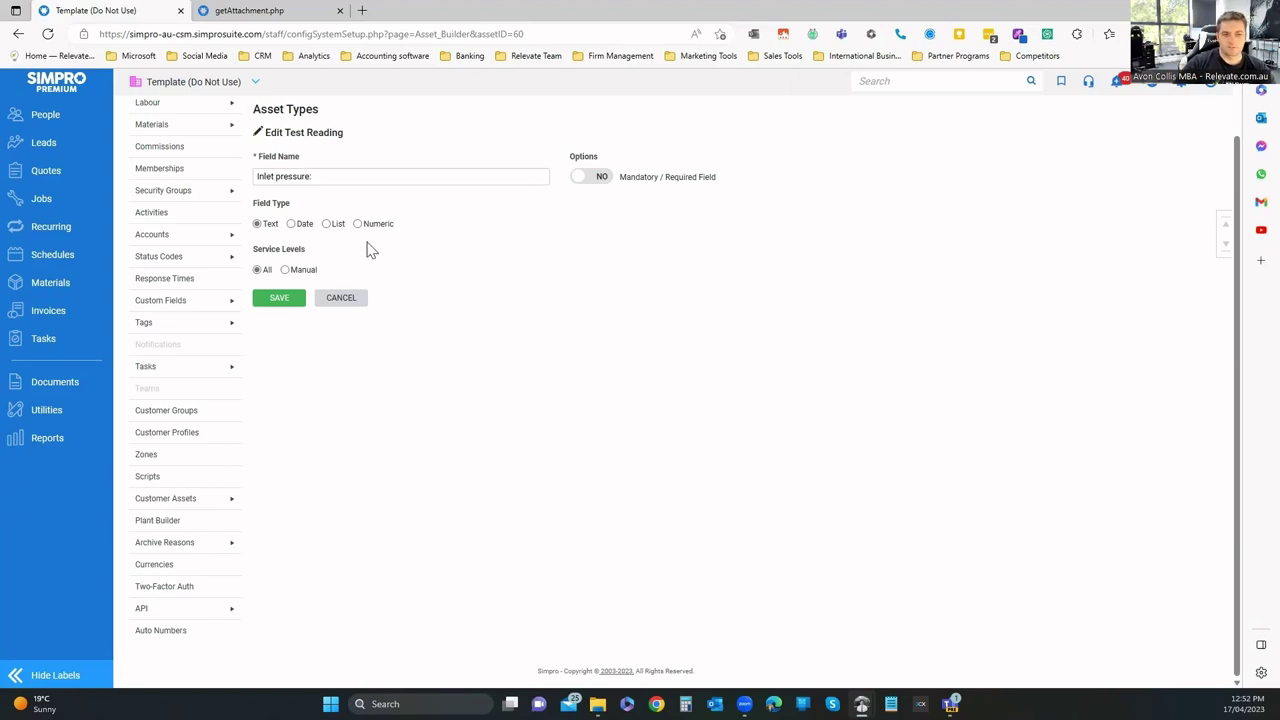
pyautogui.click(333, 297)
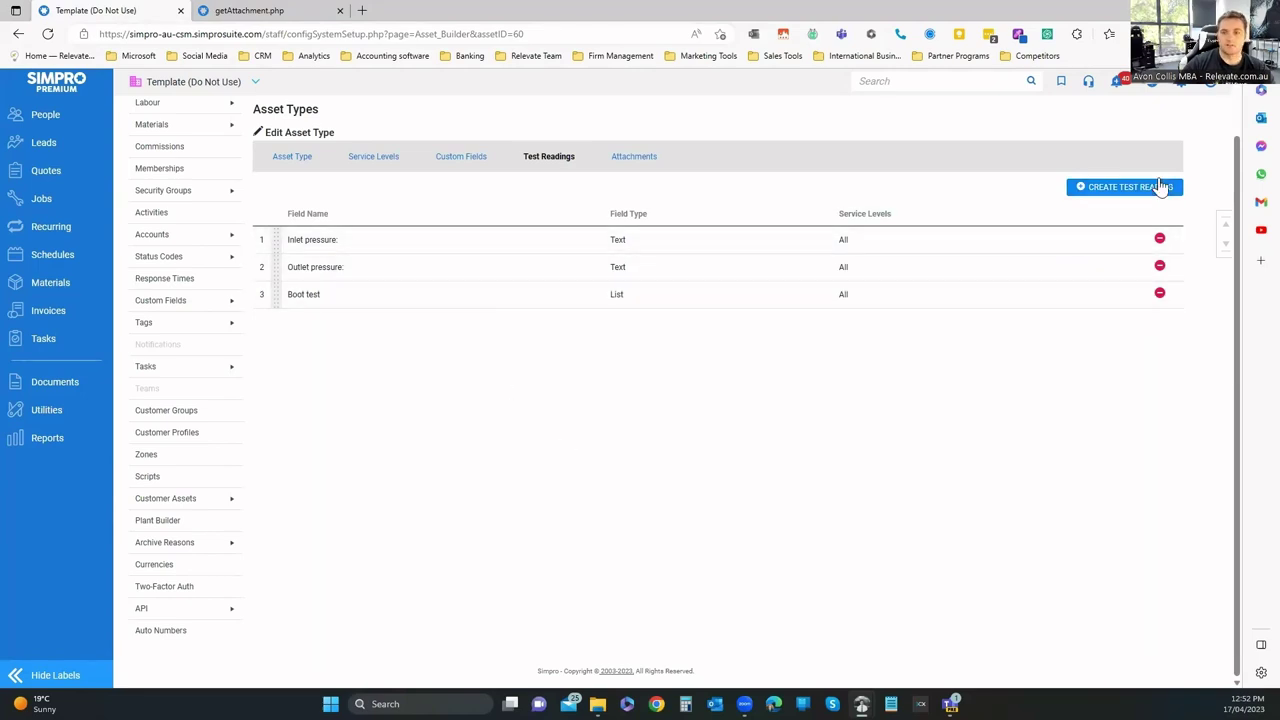
pyautogui.click(638, 160)
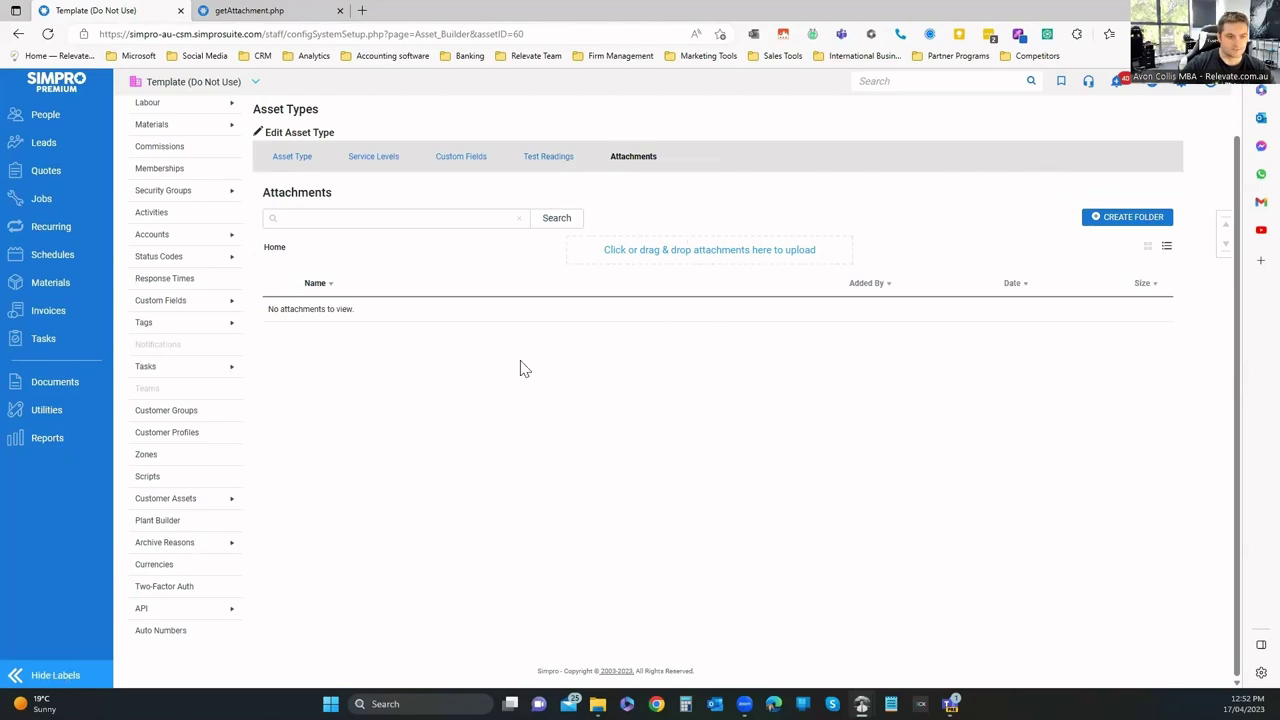
# Look through the Service Levels list for customer assets with its year, month and day intervals.
pyautogui.click(285, 520)
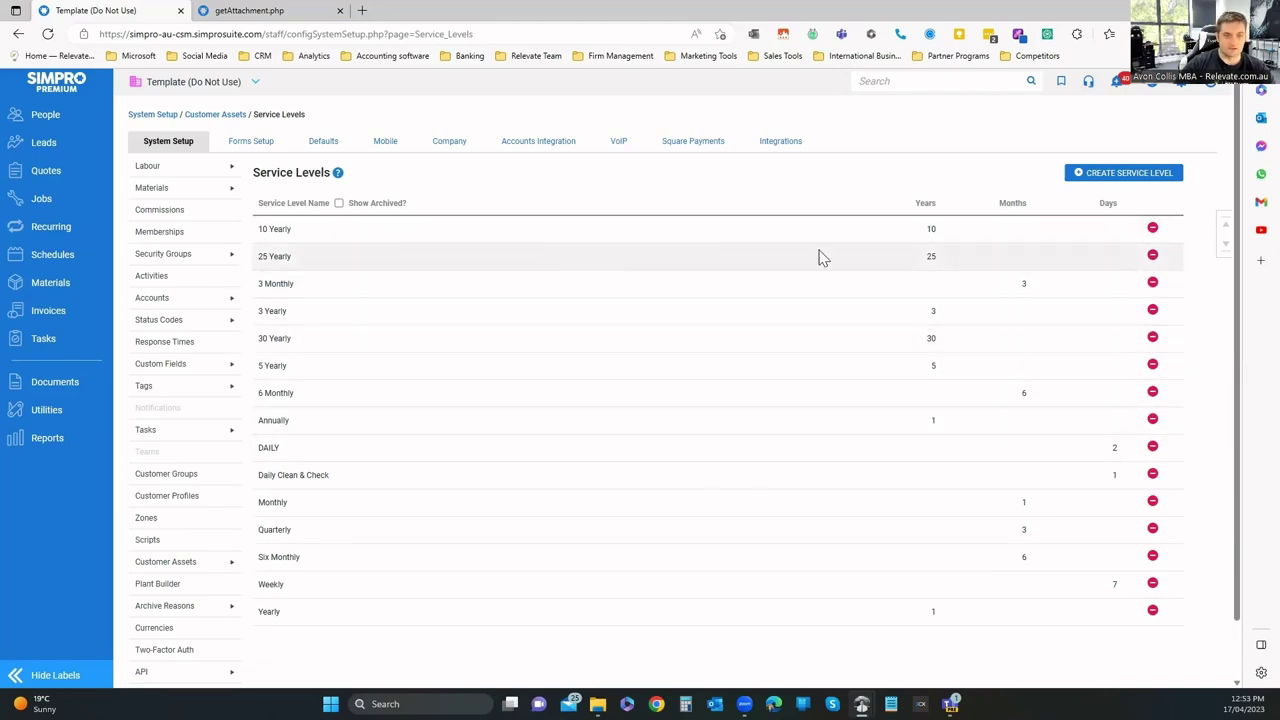
pyautogui.scroll(-1, 270, 450)
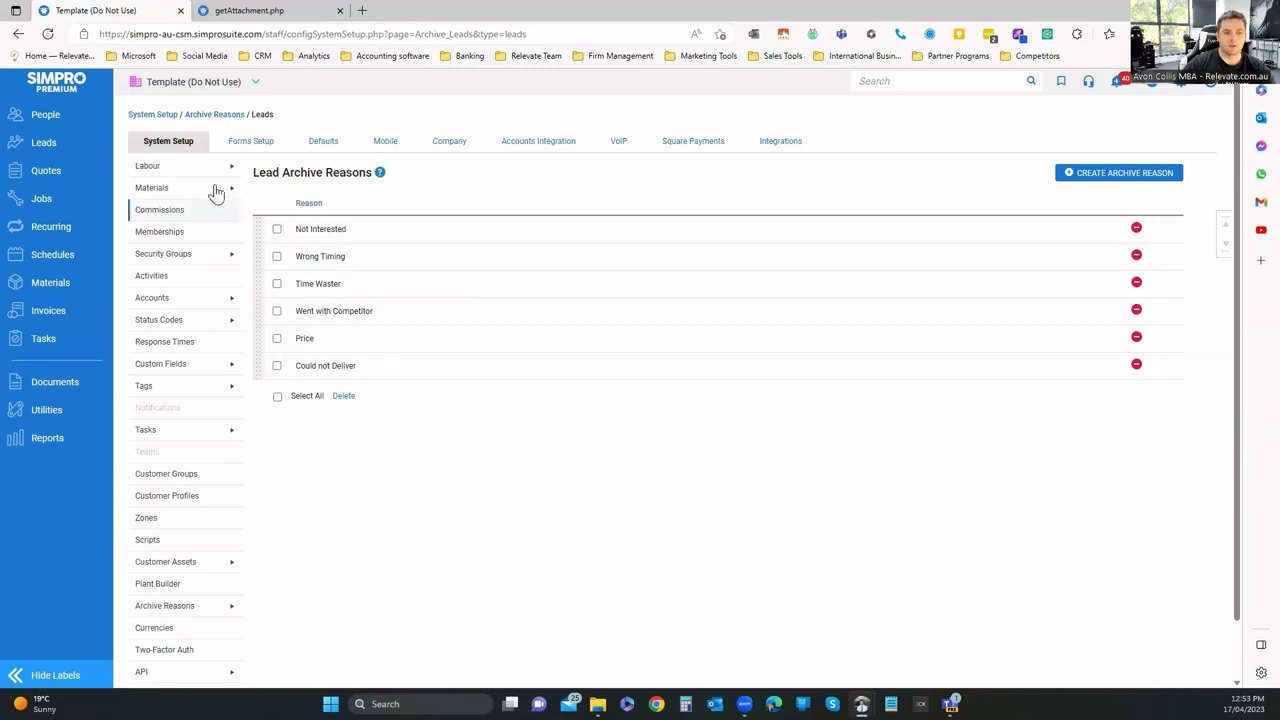
# Look through the archive reasons for leads, then those for quotes along with the auto-archive settings.
pyautogui.scroll(-1, 413, 447)
pyautogui.scroll(-1, 413, 447)
pyautogui.moveTo(294, 563)
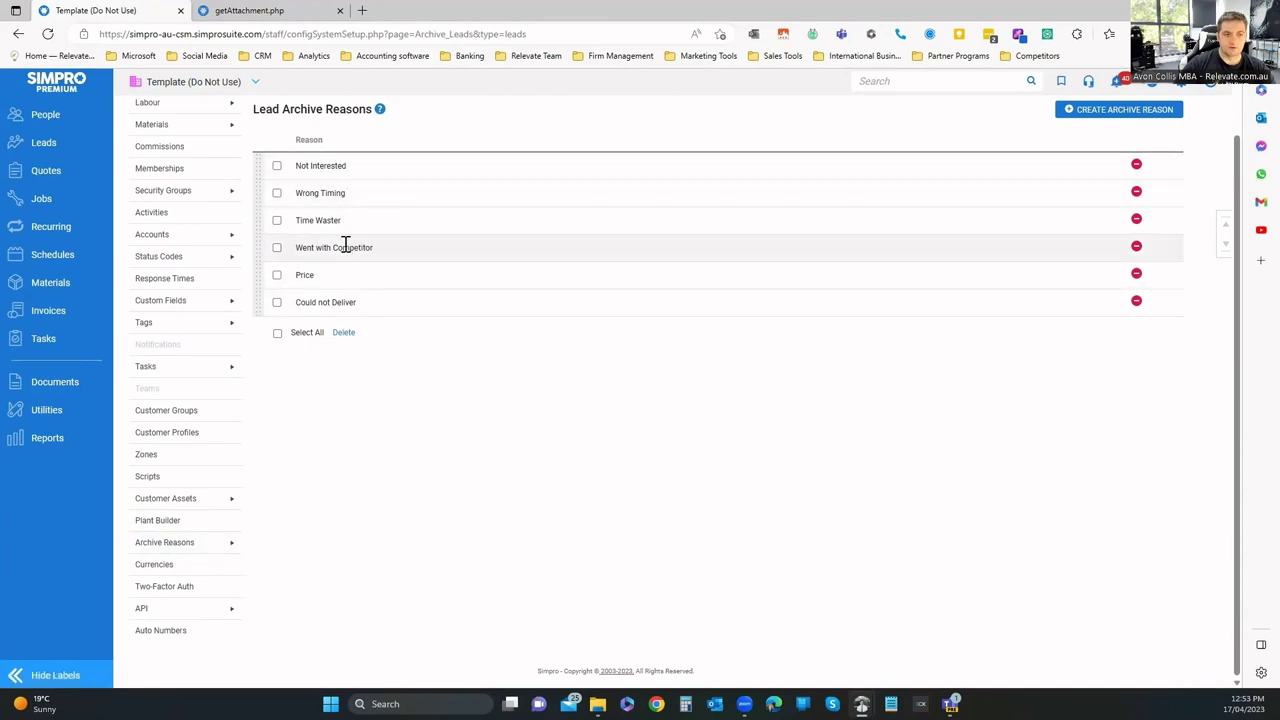
pyautogui.moveTo(225, 542)
pyautogui.click(290, 564)
pyautogui.scroll(-1, 363, 383)
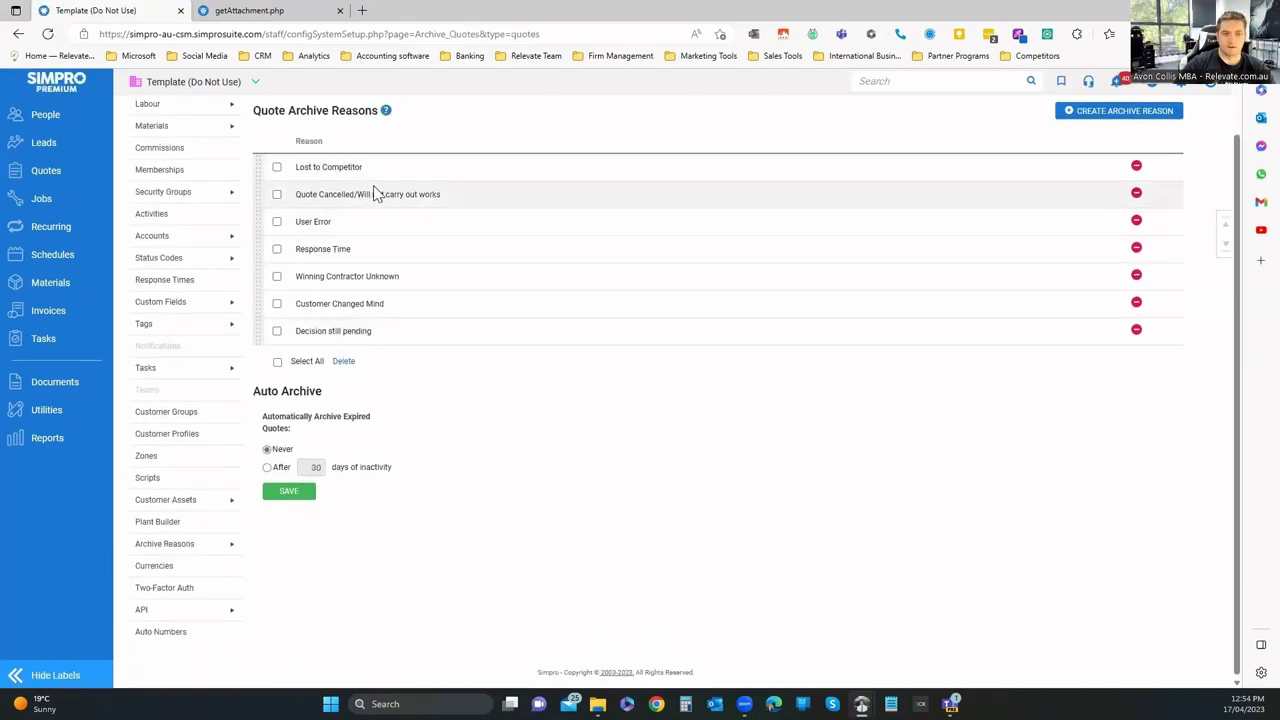
# Look through the available currencies and exchange rates, then the general forms settings for page setup and PDF viewing.
pyautogui.click(211, 571)
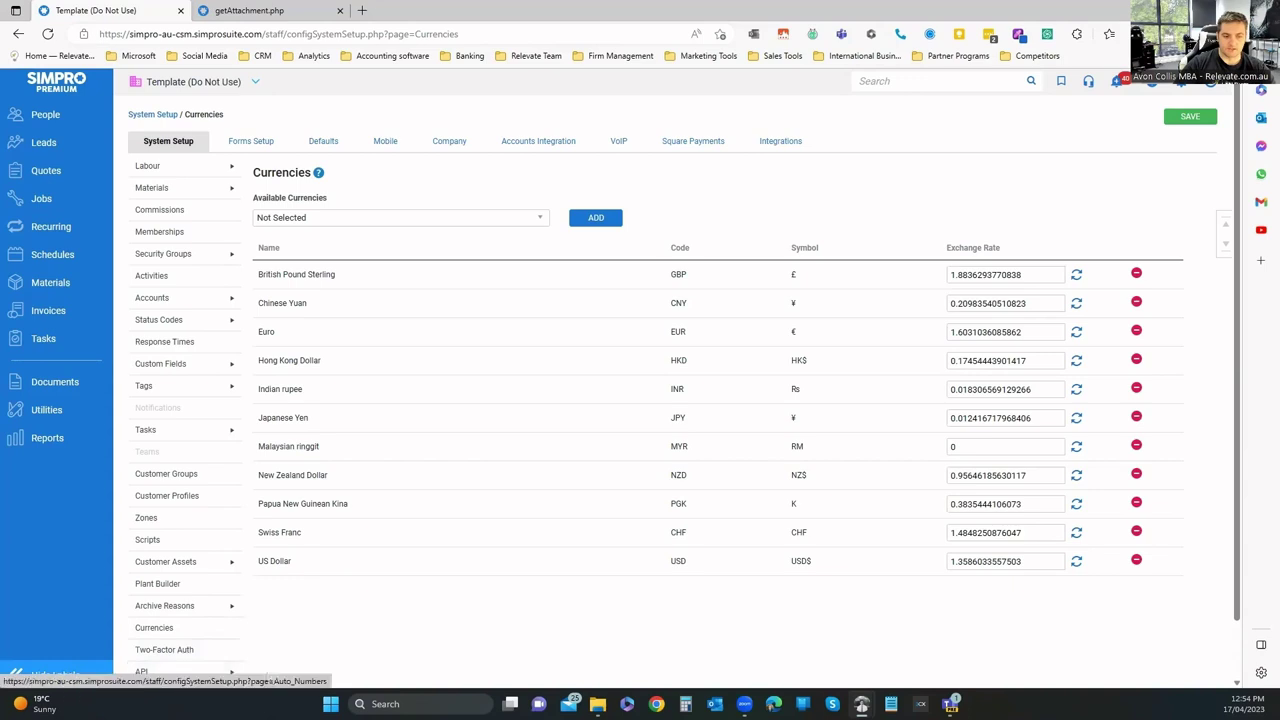
pyautogui.click(250, 141)
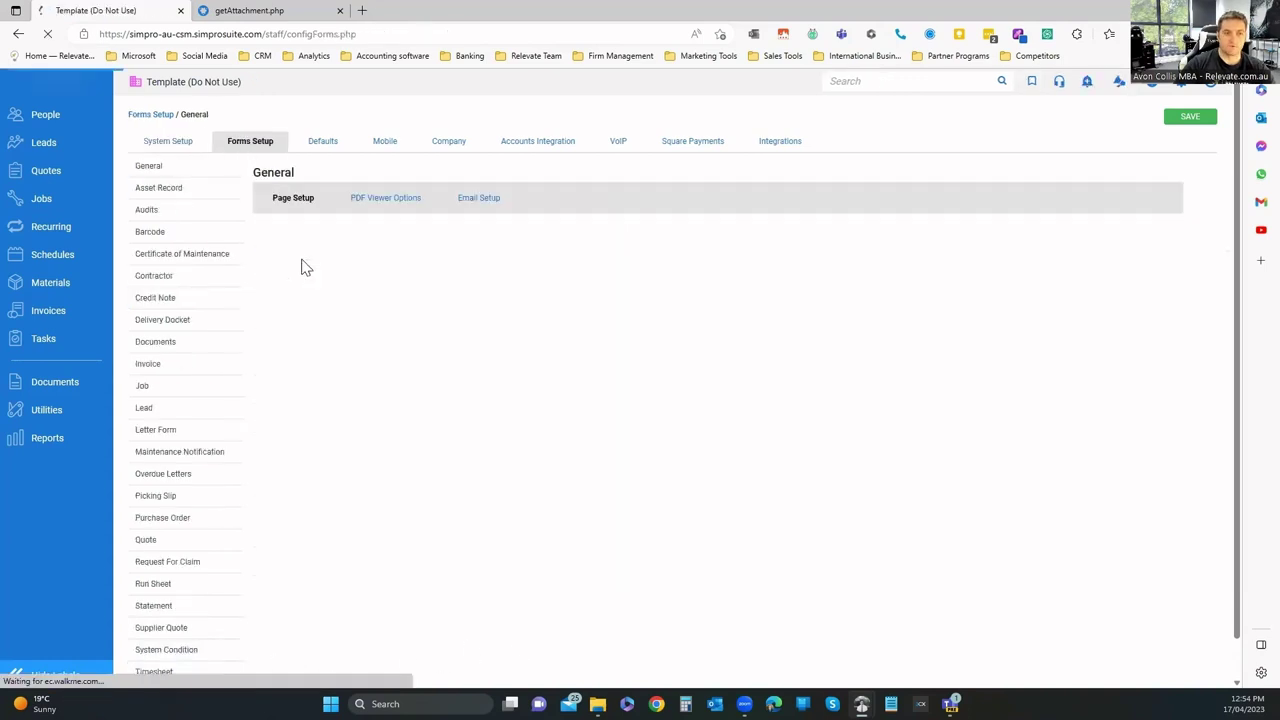
pyautogui.scroll(-3, 557, 313)
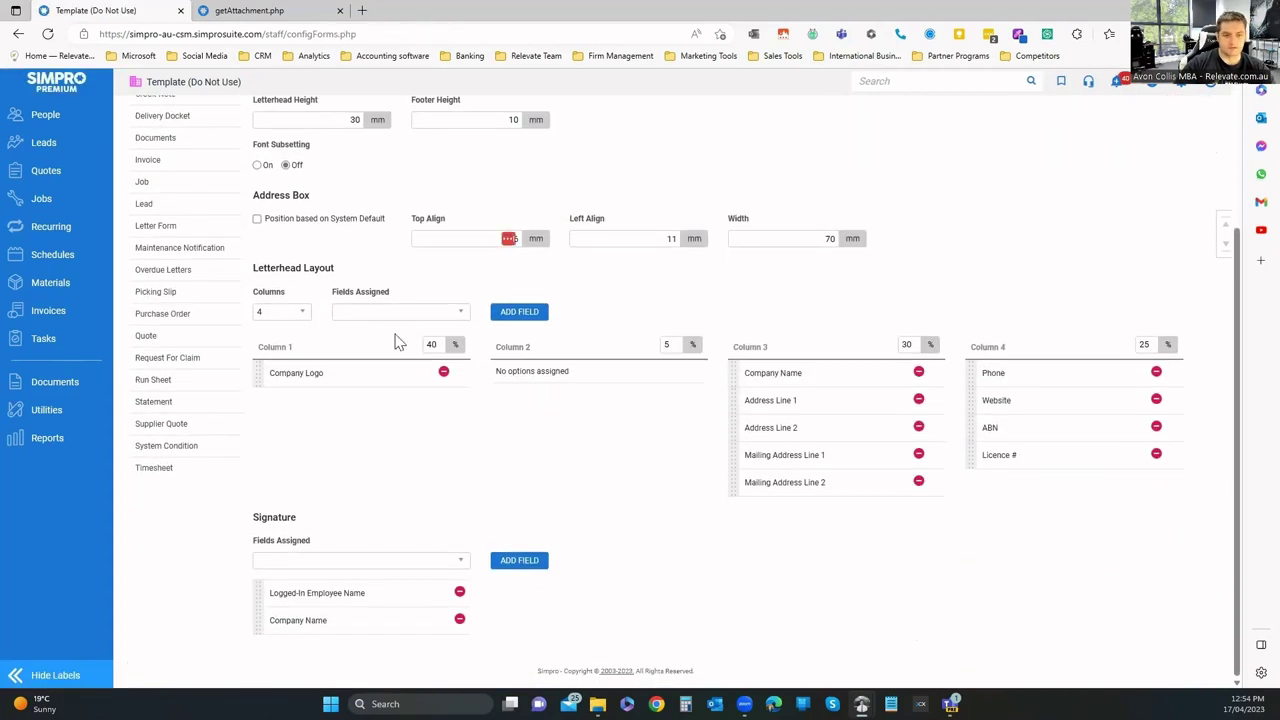
pyautogui.scroll(3, 391, 286)
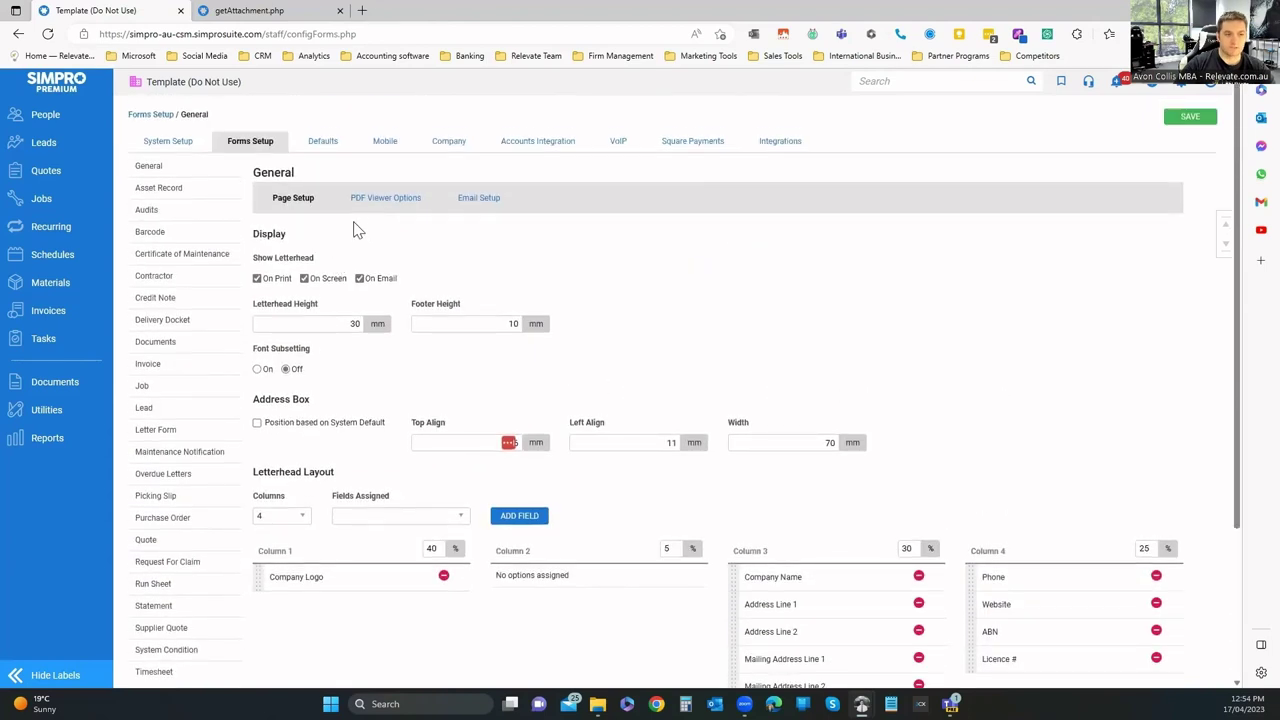
pyautogui.click(425, 199)
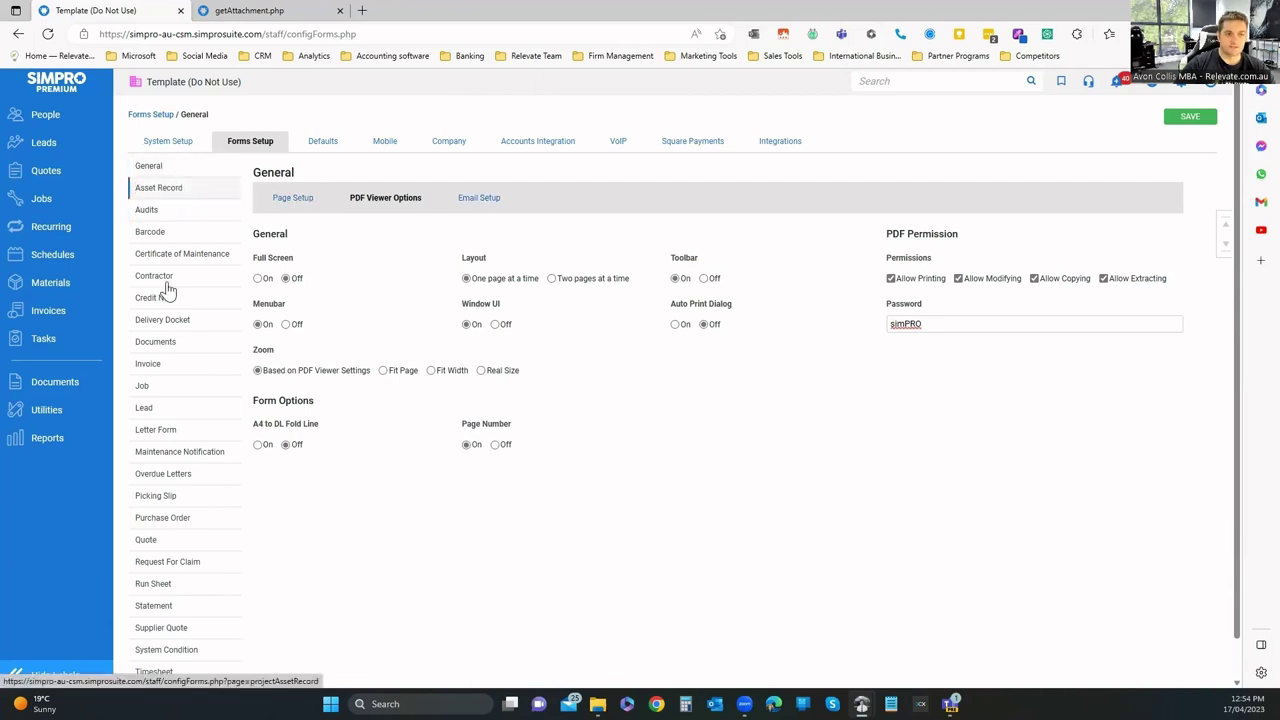
# Look through the forms setup for Barcode, Certificate of Maintenance and Credit Note templates.
pyautogui.click(160, 232)
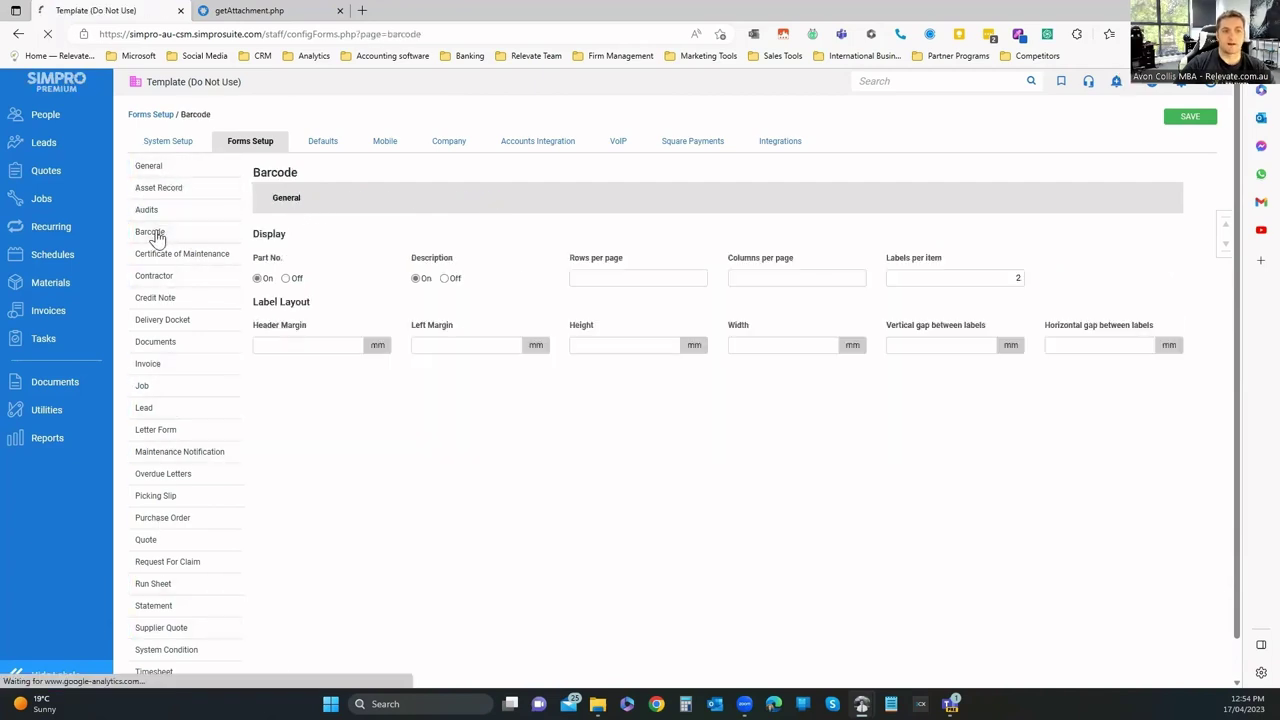
pyautogui.click(160, 256)
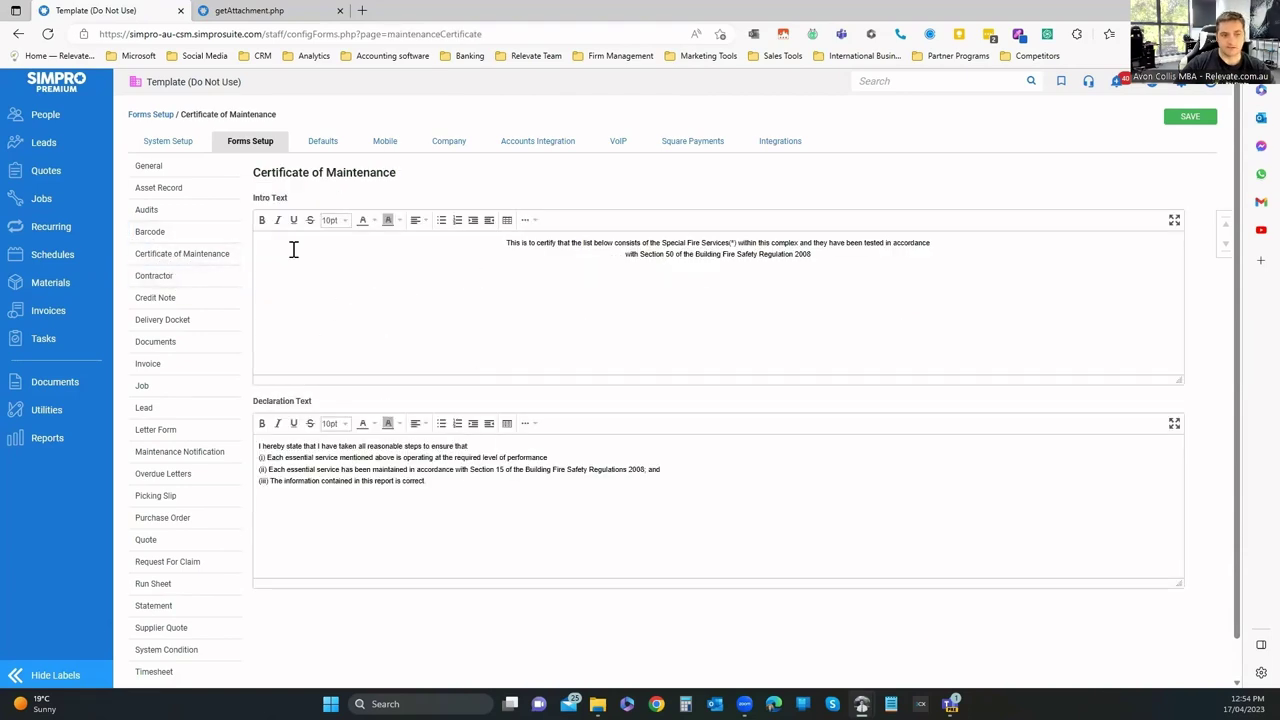
pyautogui.click(166, 302)
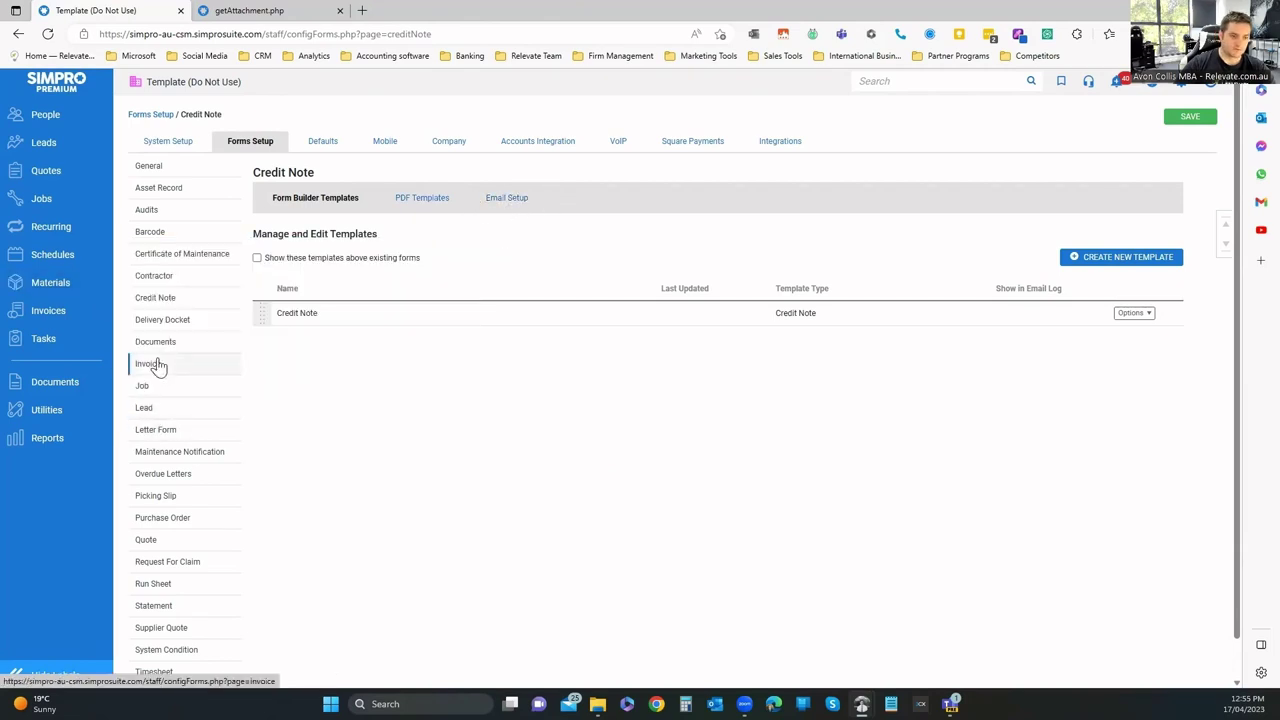
pyautogui.scroll(-1, 165, 400)
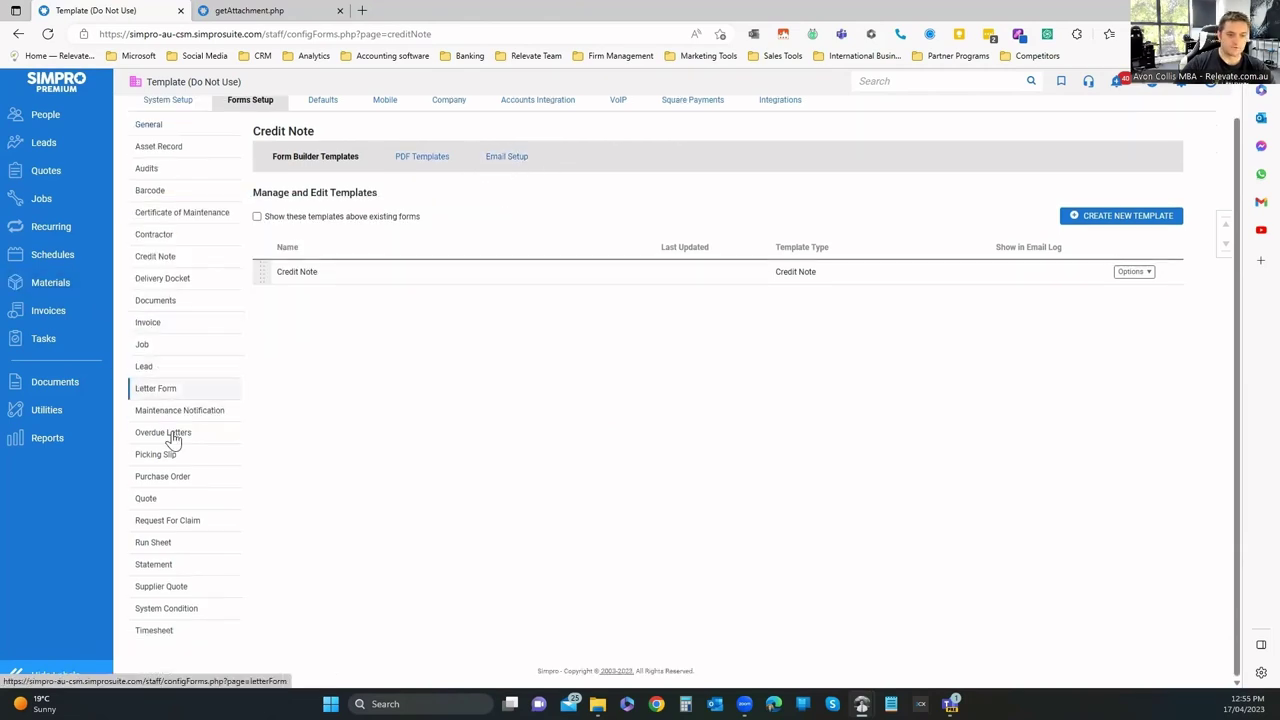
# Review the Run Sheet form's display options and its email setup with the subject and body template.
pyautogui.click(158, 545)
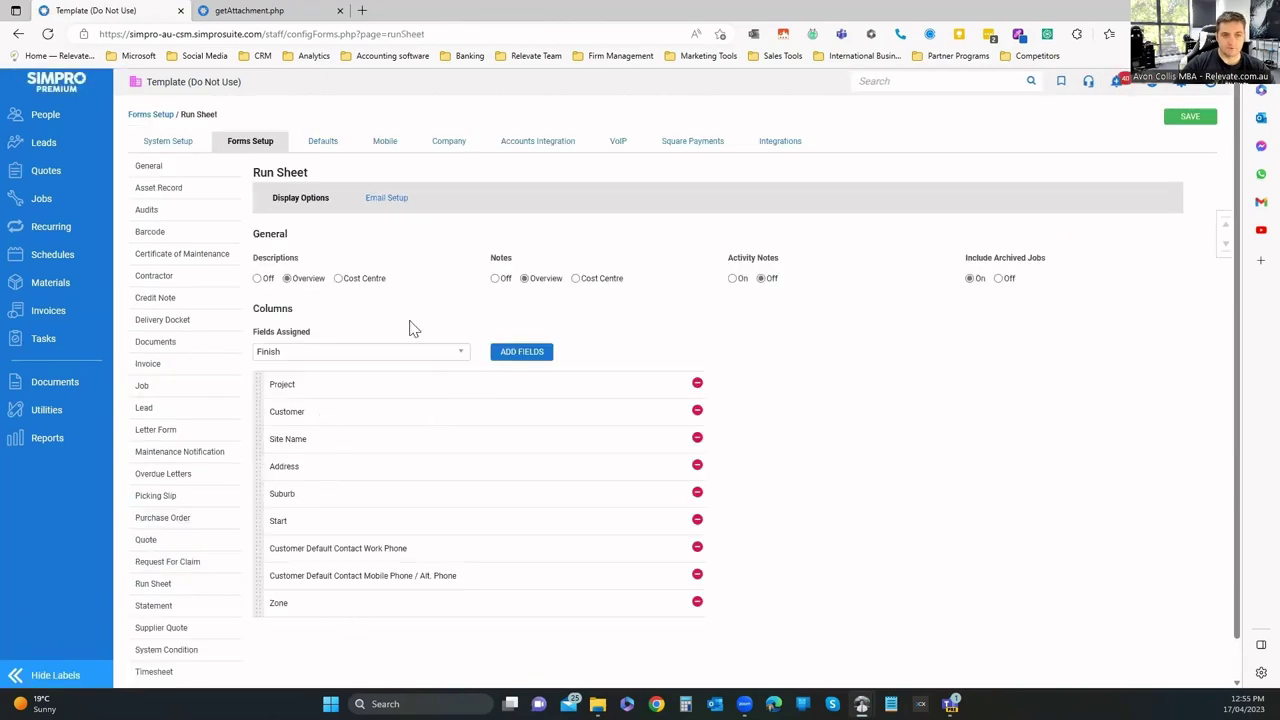
pyautogui.click(397, 200)
pyautogui.scroll(-1, 423, 323)
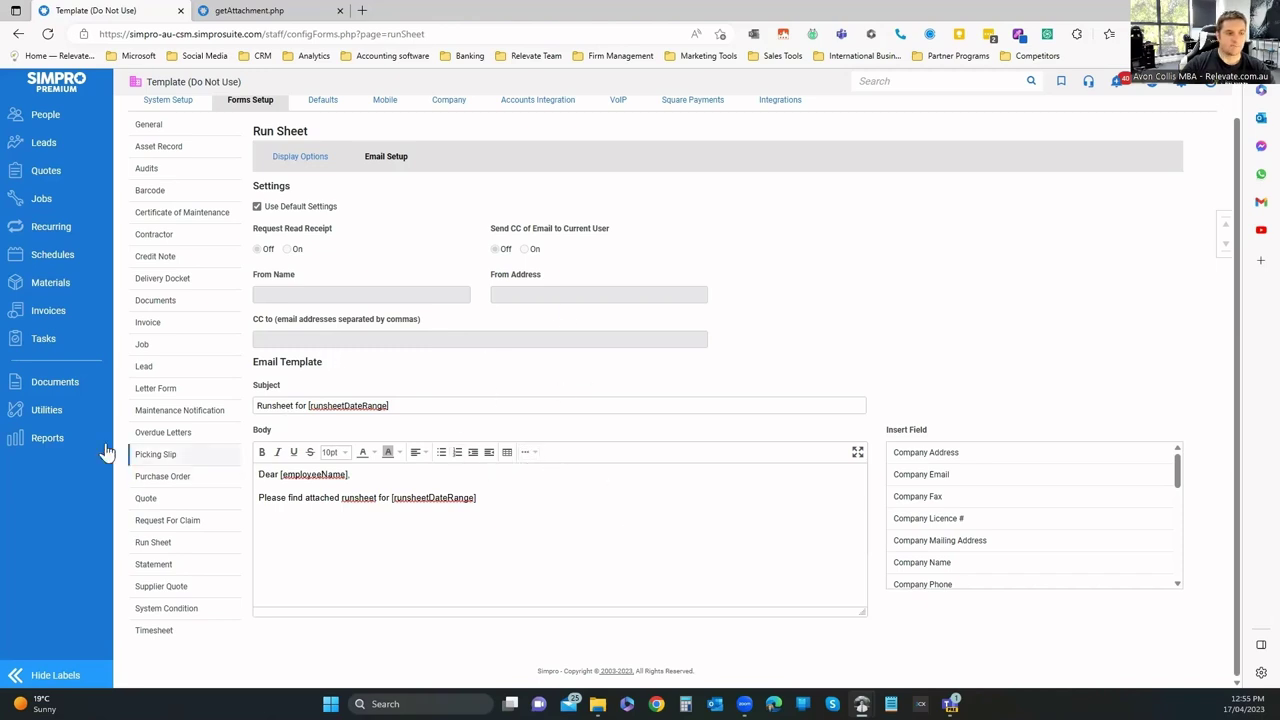
pyautogui.scroll(1, 300, 300)
# Review the system defaults for jobs, quotes, customers and invoices, then the financial defaults for accounts and invoicing.
pyautogui.hotkey('alt', 'Left')
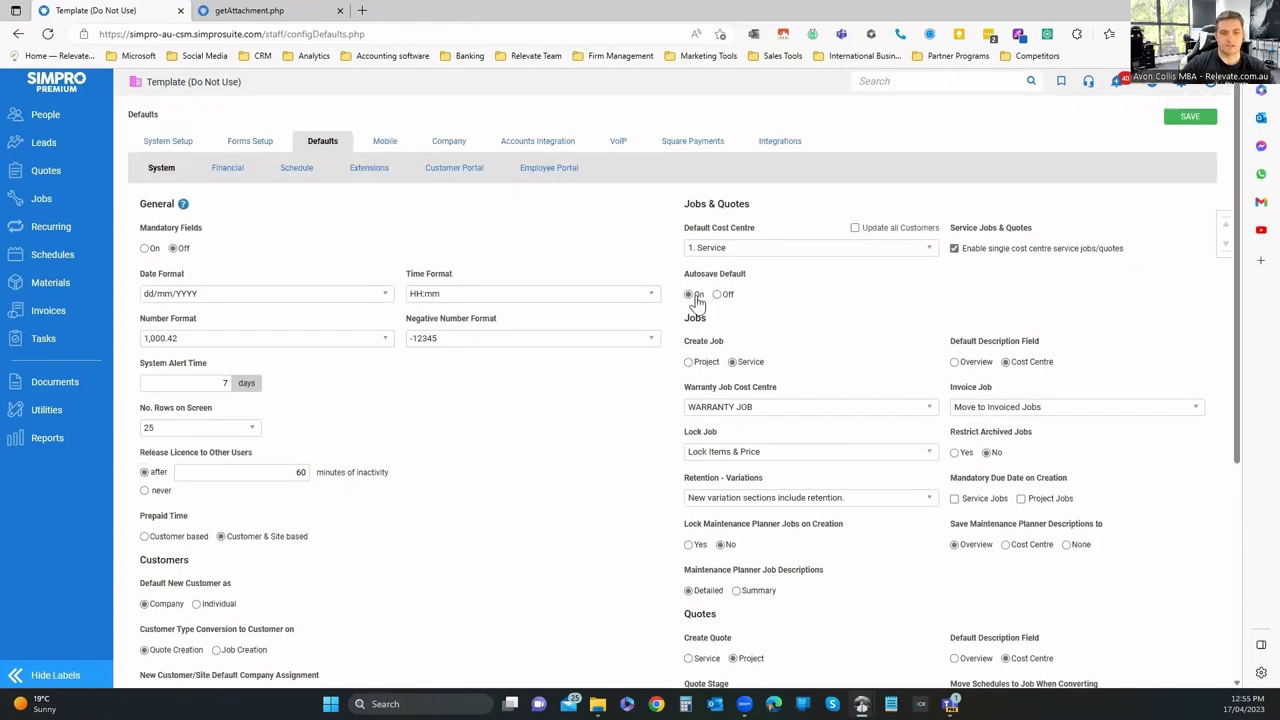
pyautogui.scroll(-1, 280, 500)
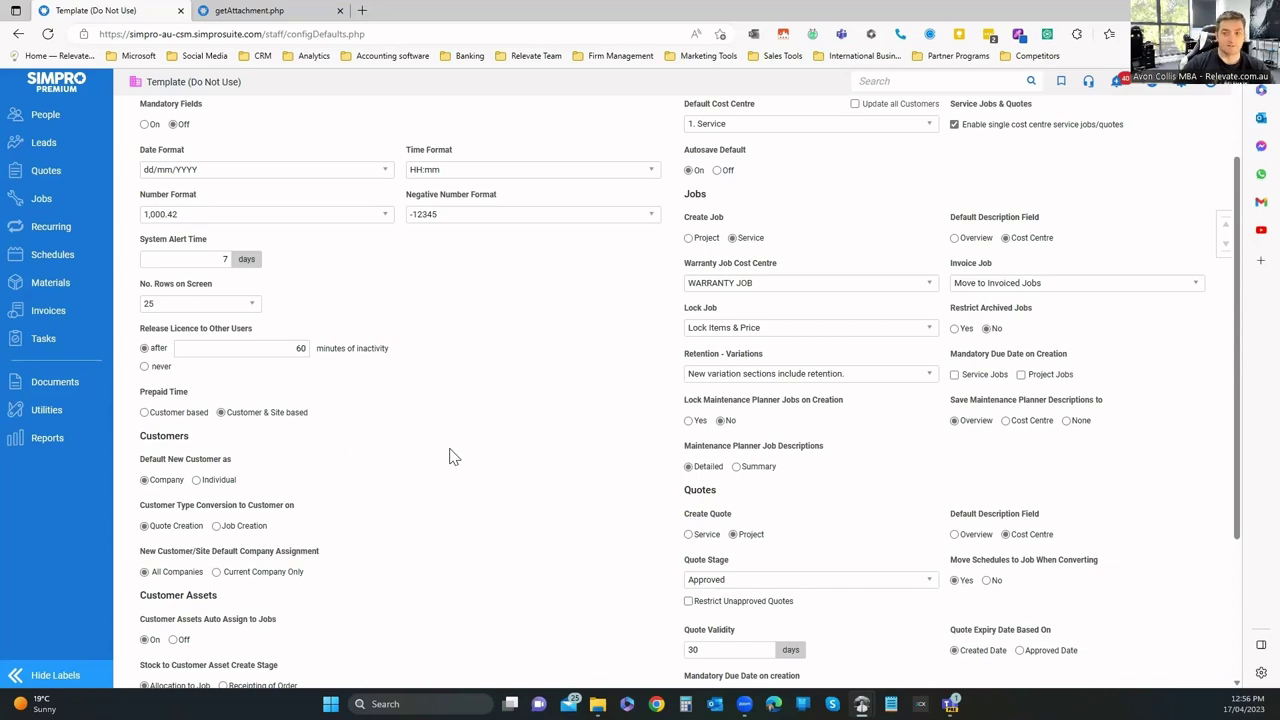
pyautogui.scroll(-1, 300, 400)
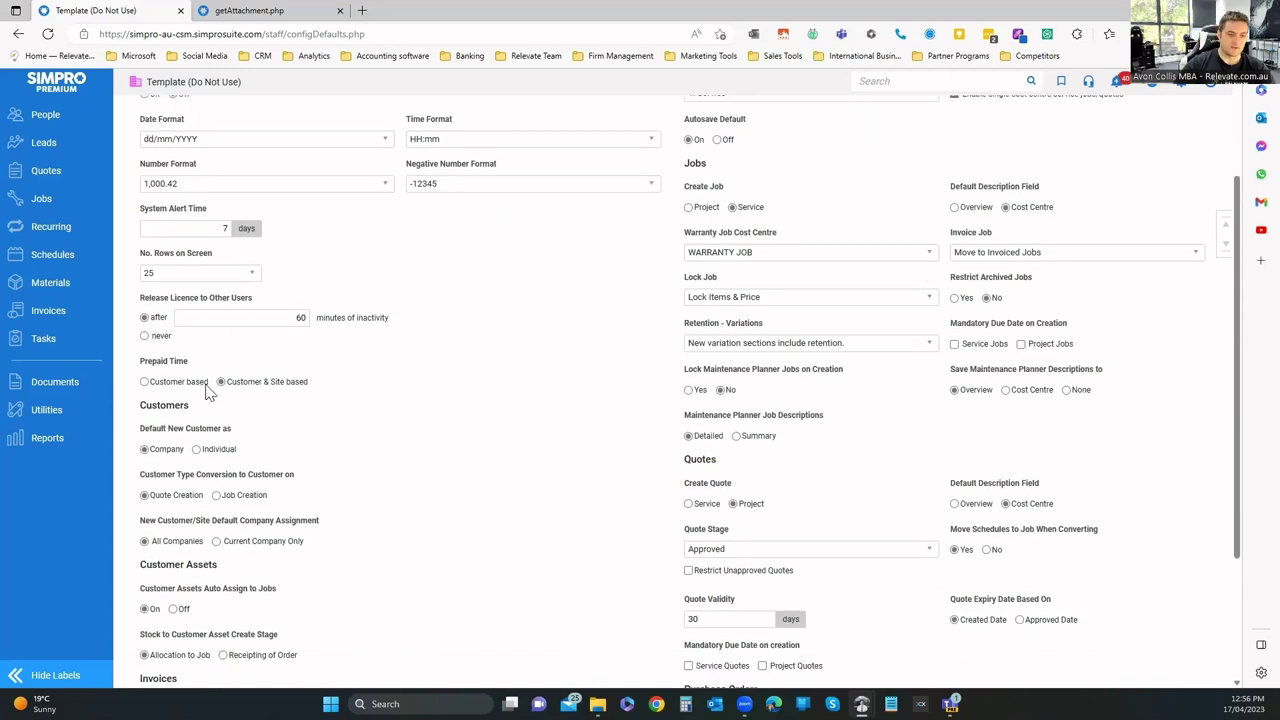
pyautogui.scroll(-3, 340, 435)
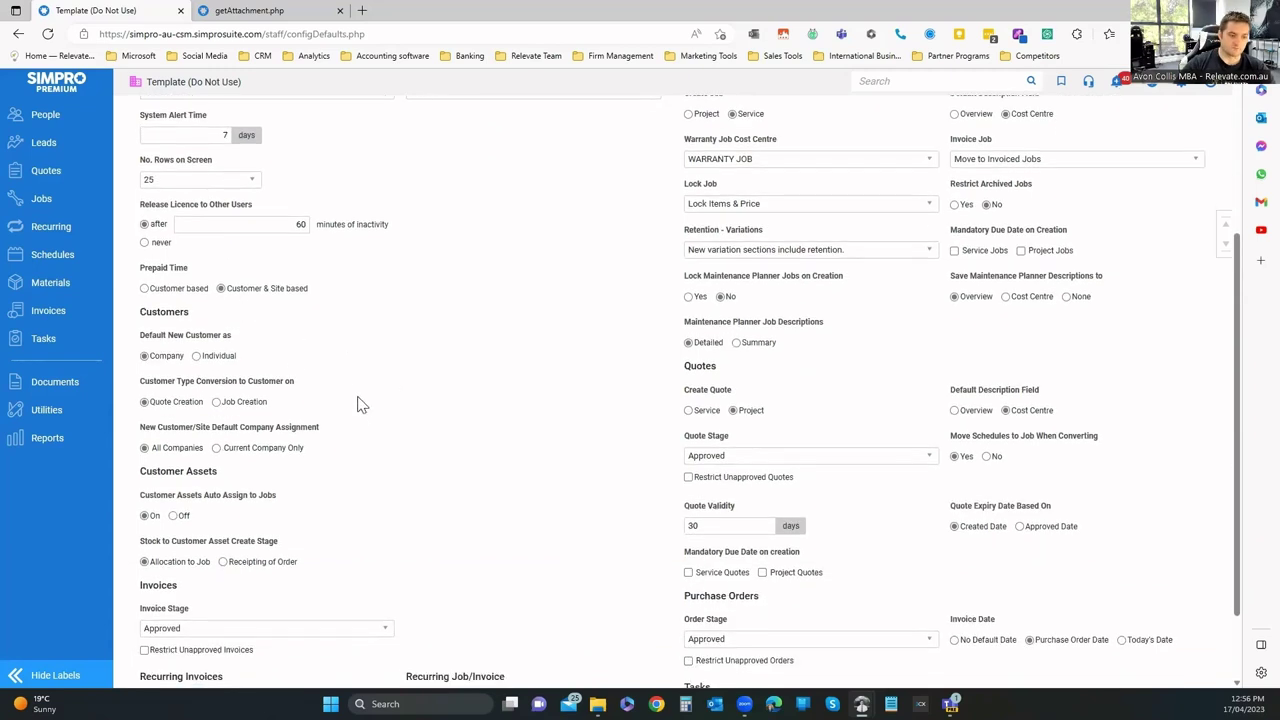
pyautogui.scroll(-1, 362, 405)
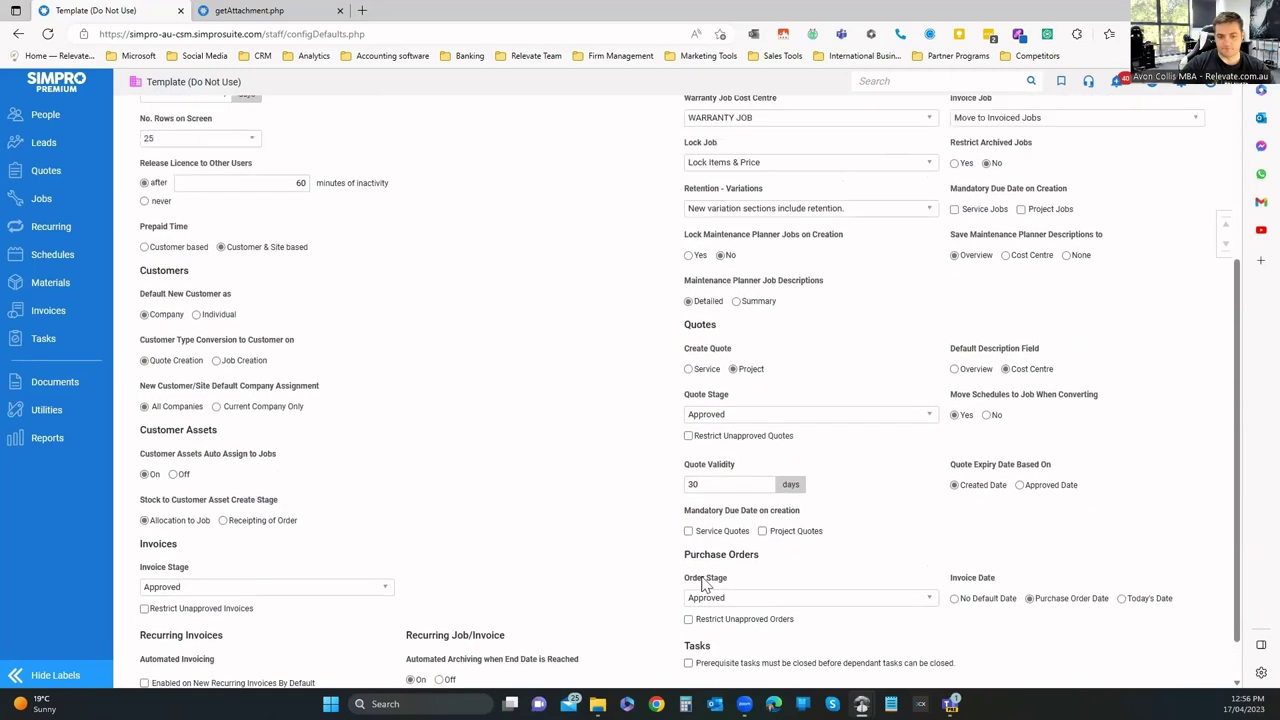
pyautogui.scroll(3, 700, 265)
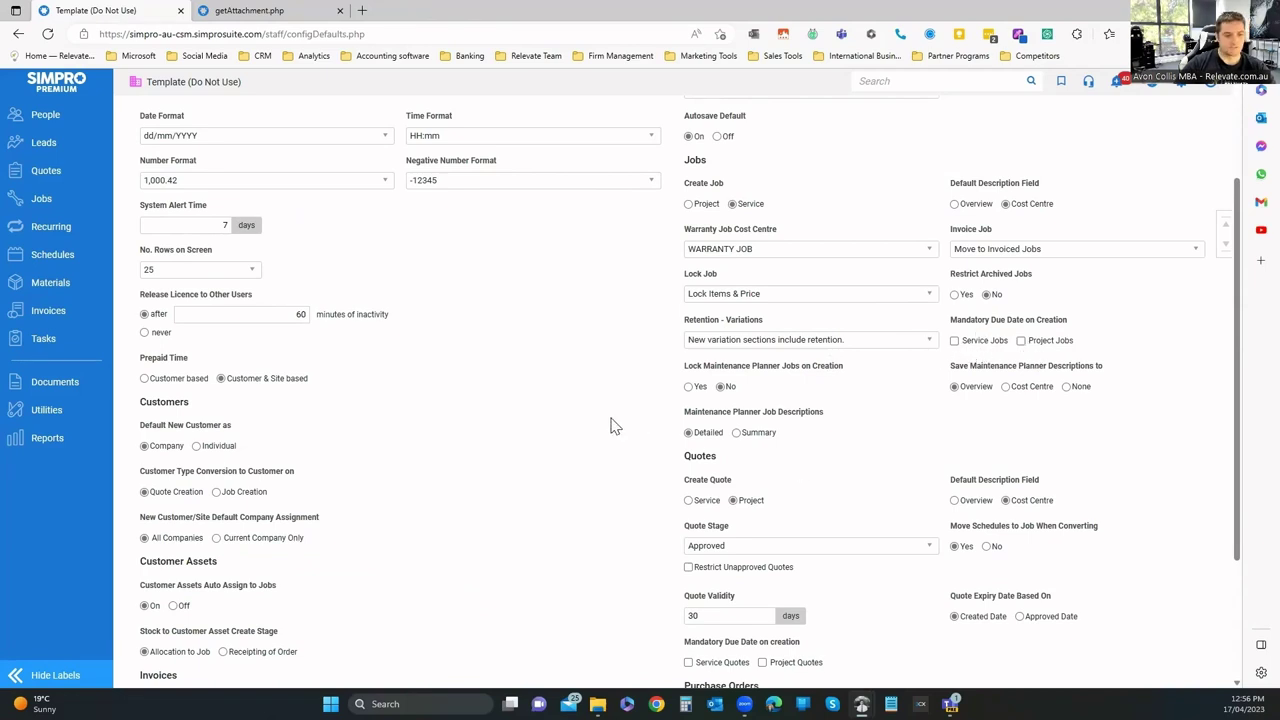
pyautogui.scroll(2, 600, 425)
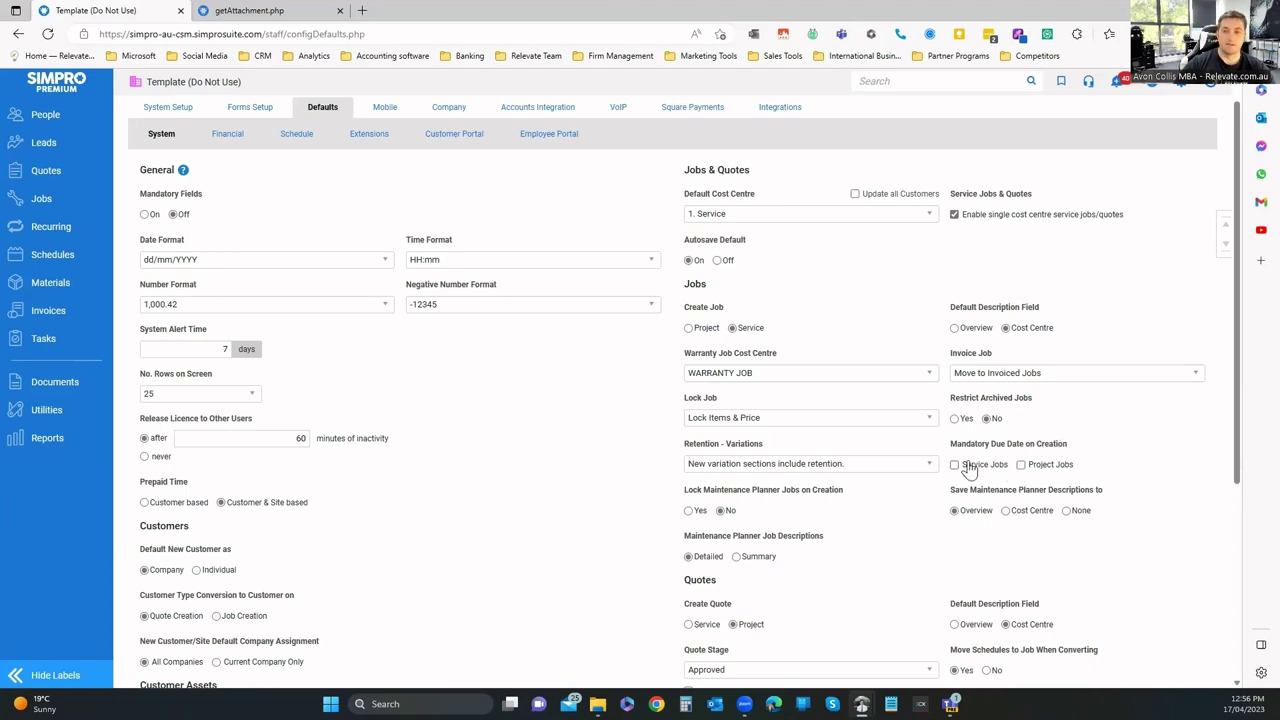
pyautogui.scroll(1, 354, 366)
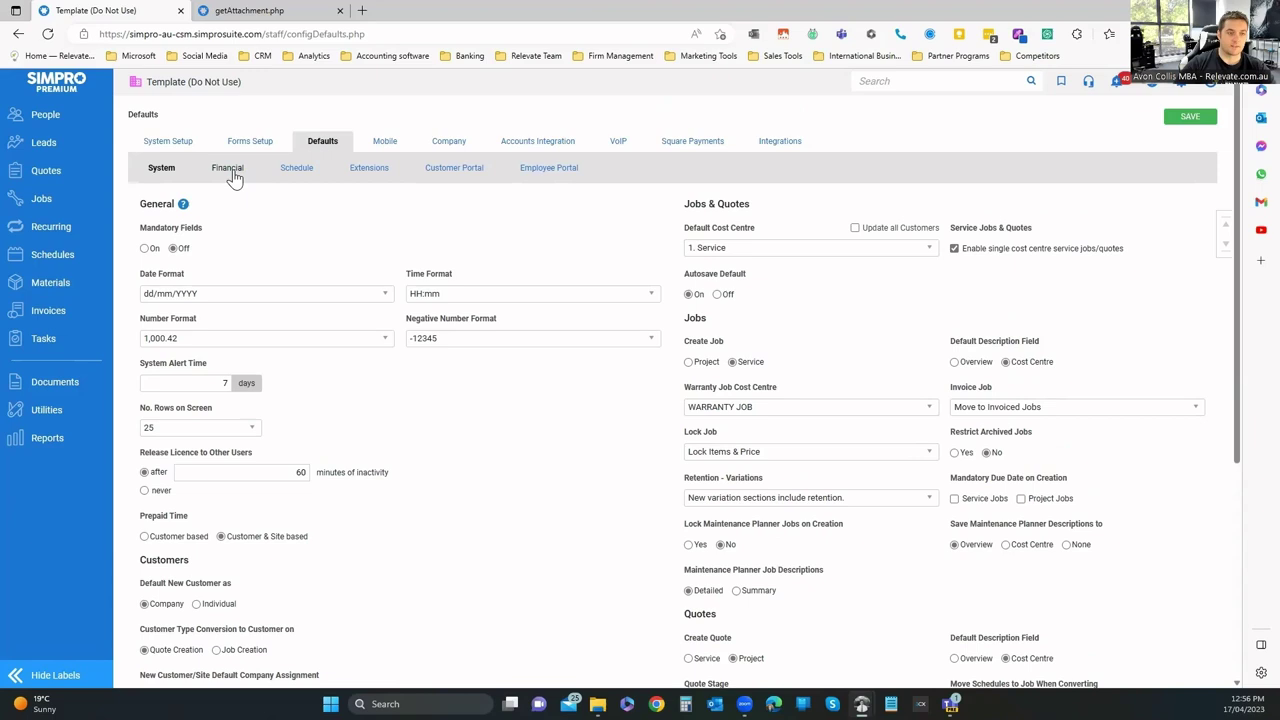
pyautogui.click(233, 170)
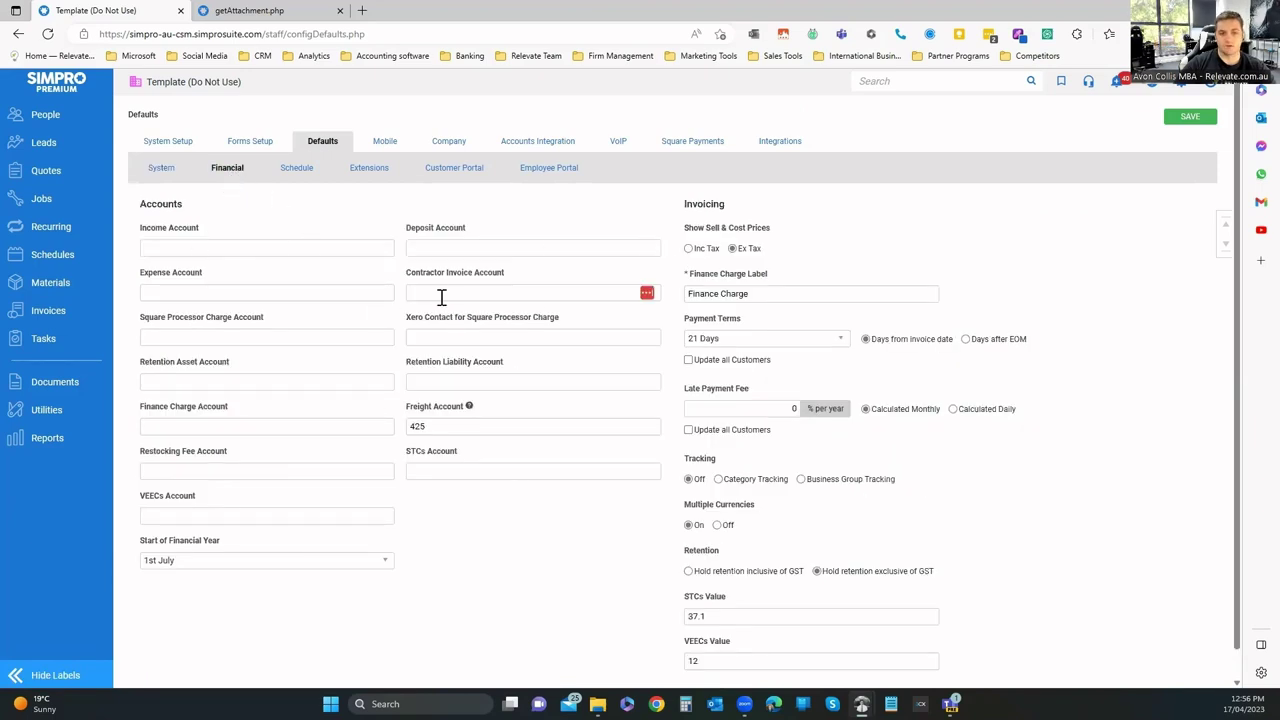
pyautogui.scroll(-1, 700, 450)
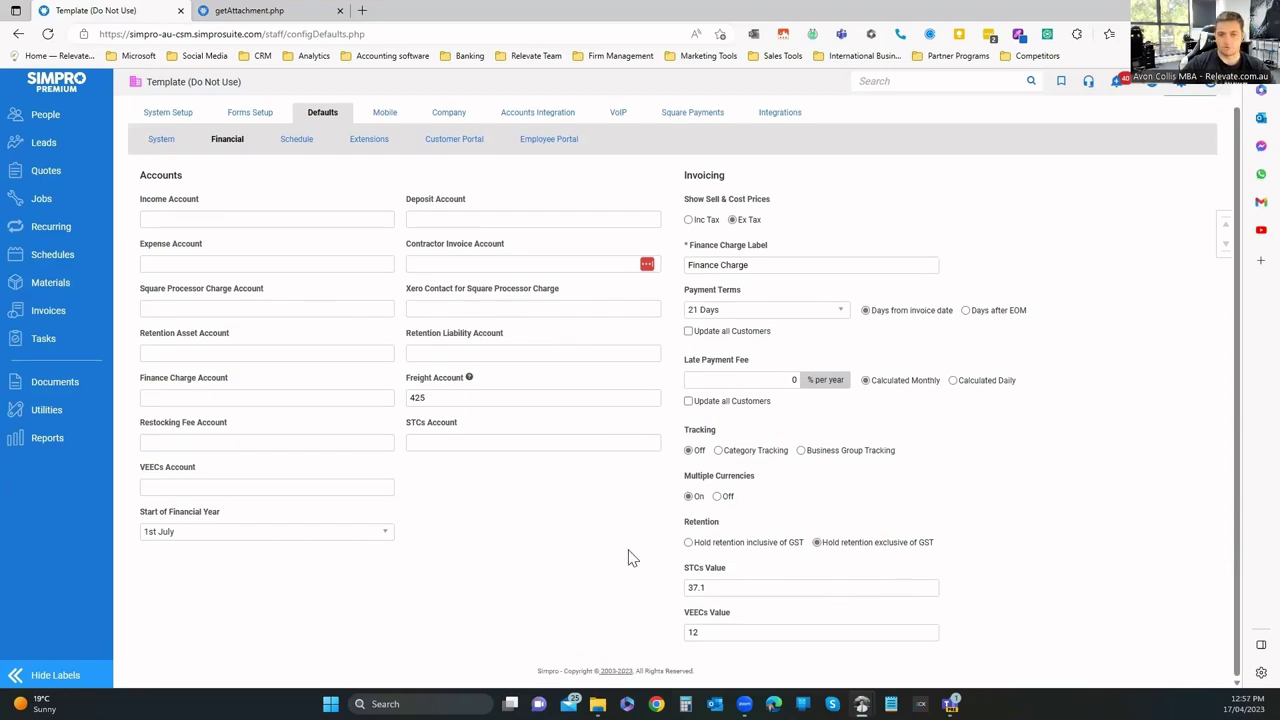
# Try out the schedule block width setting and slightly reduce the schedule block height in the scheduler display defaults.
pyautogui.click(296, 139)
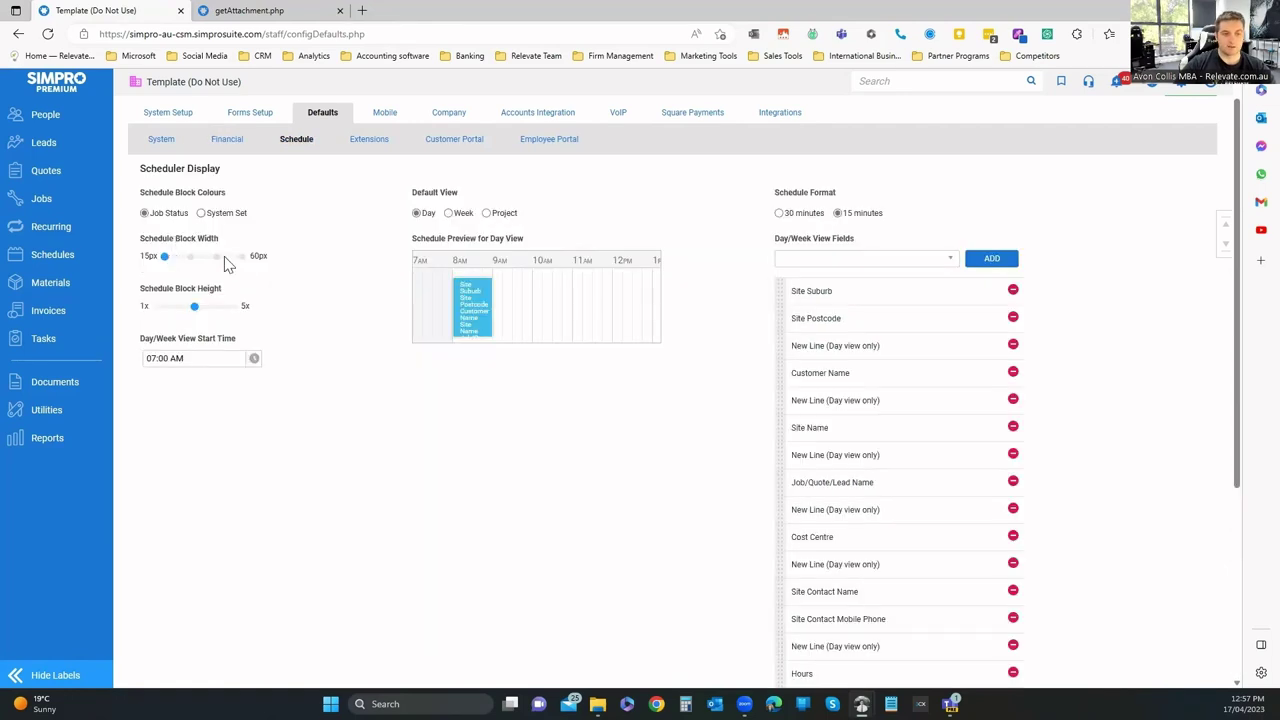
pyautogui.moveTo(164, 258)
pyautogui.mouseDown()
pyautogui.moveTo(222, 264)
pyautogui.moveTo(164, 266)
pyautogui.mouseUp()
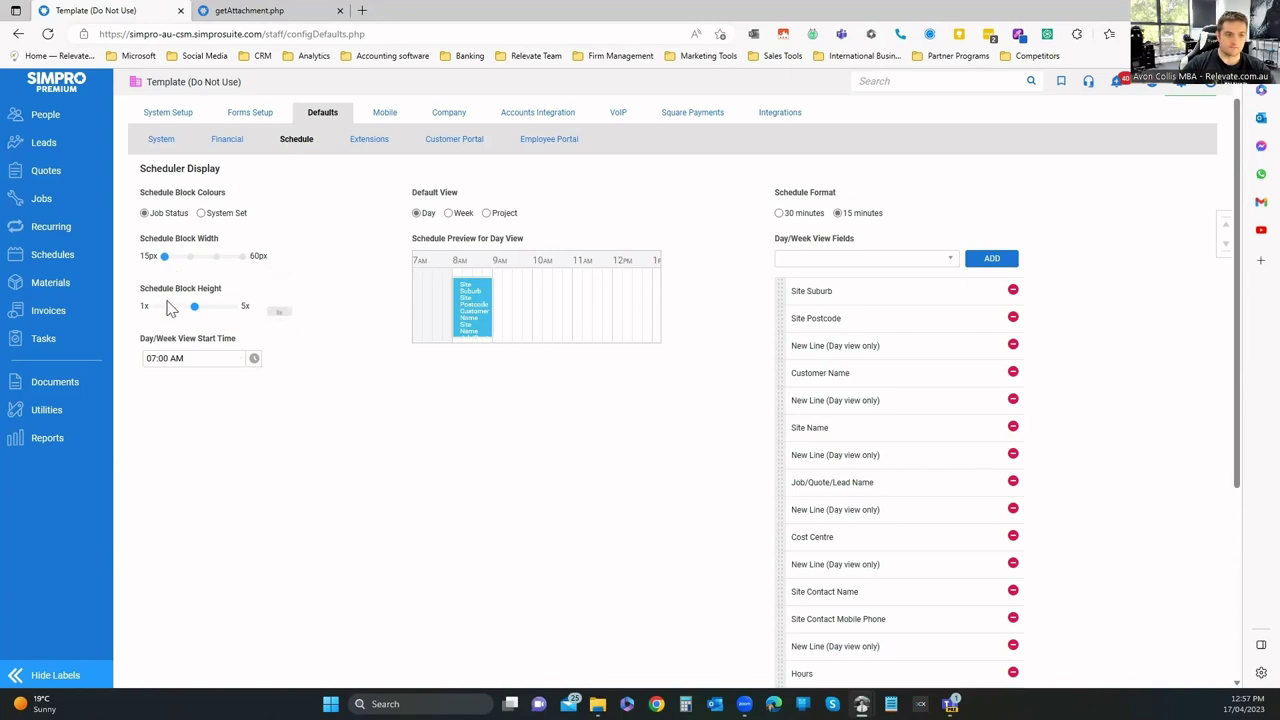
pyautogui.moveTo(194, 307)
pyautogui.mouseDown()
pyautogui.moveTo(240, 318)
pyautogui.moveTo(153, 320)
pyautogui.moveTo(184, 318)
pyautogui.mouseUp()
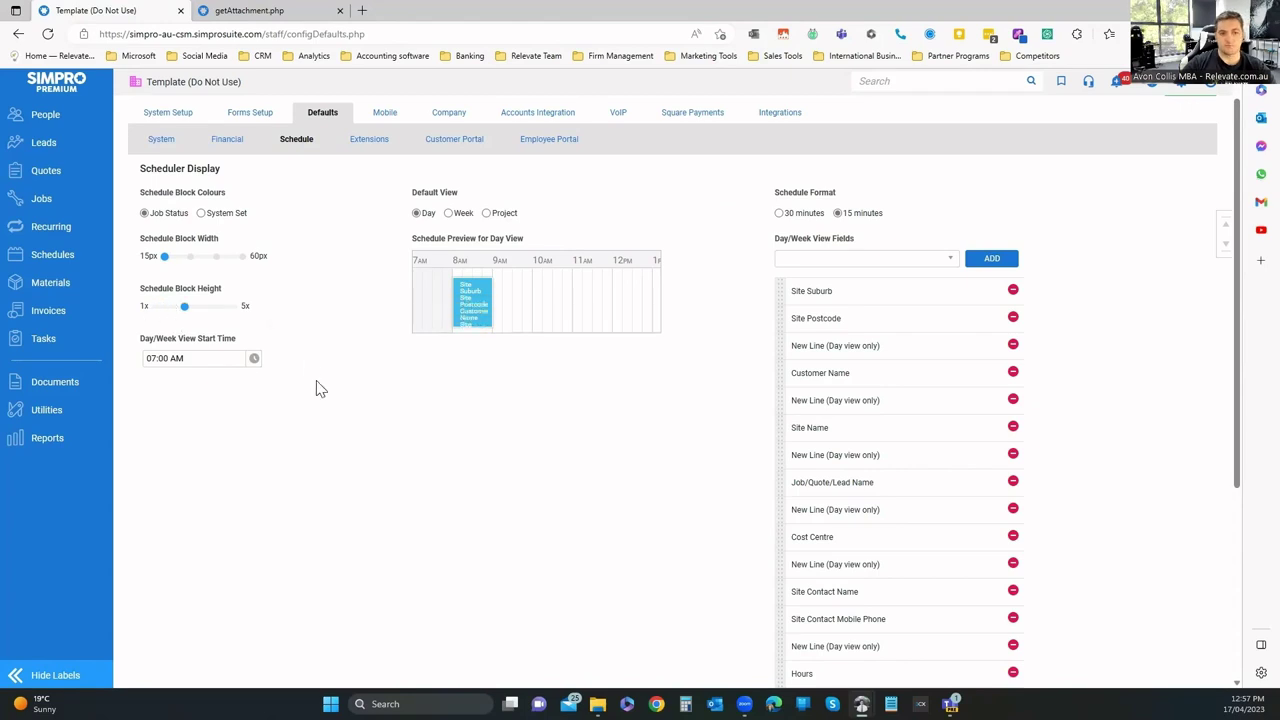
# Look through the default settings for extensions and the employee portal, then the Customer Portal's enabled pages.
pyautogui.click(369, 139)
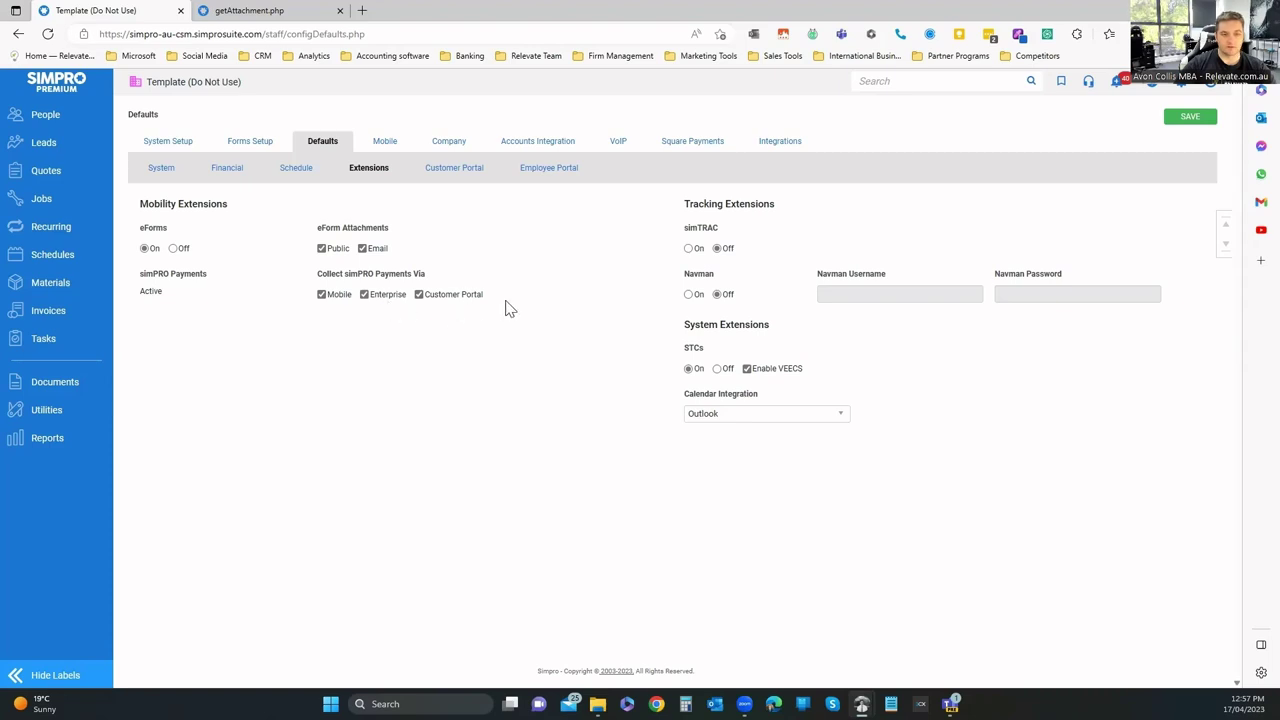
pyautogui.click(458, 171)
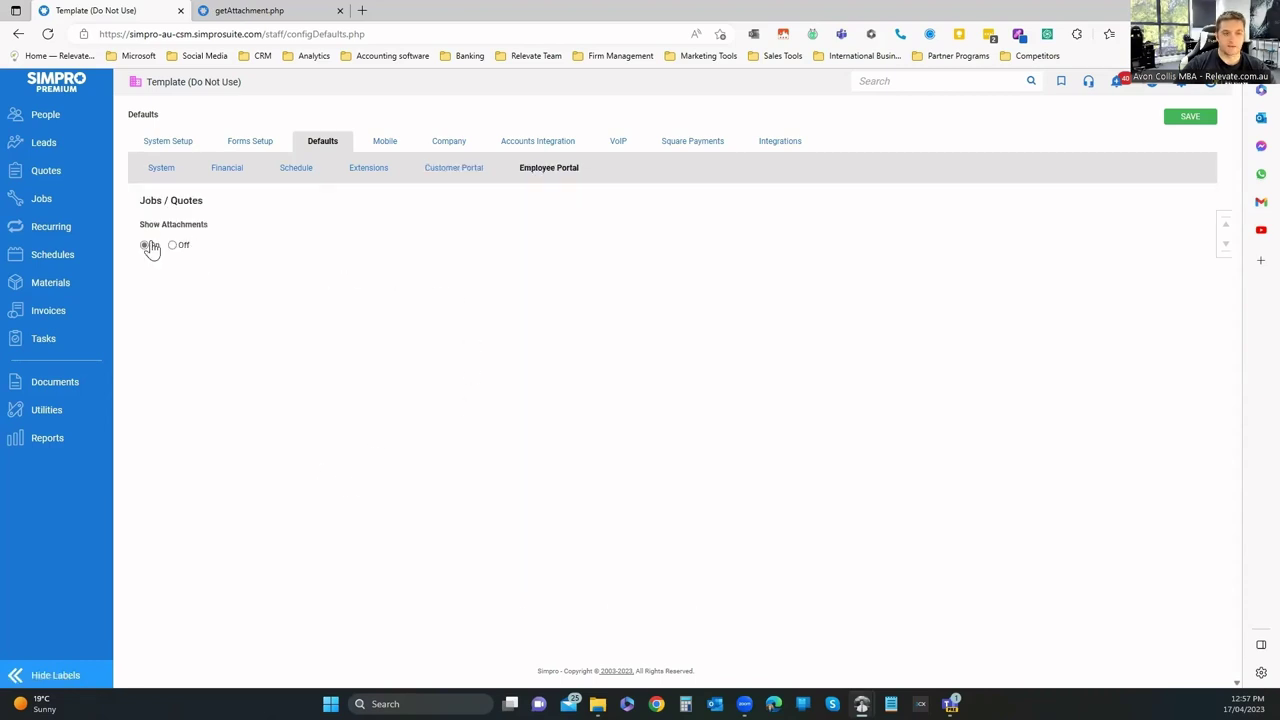
pyautogui.click(450, 168)
pyautogui.click(238, 199)
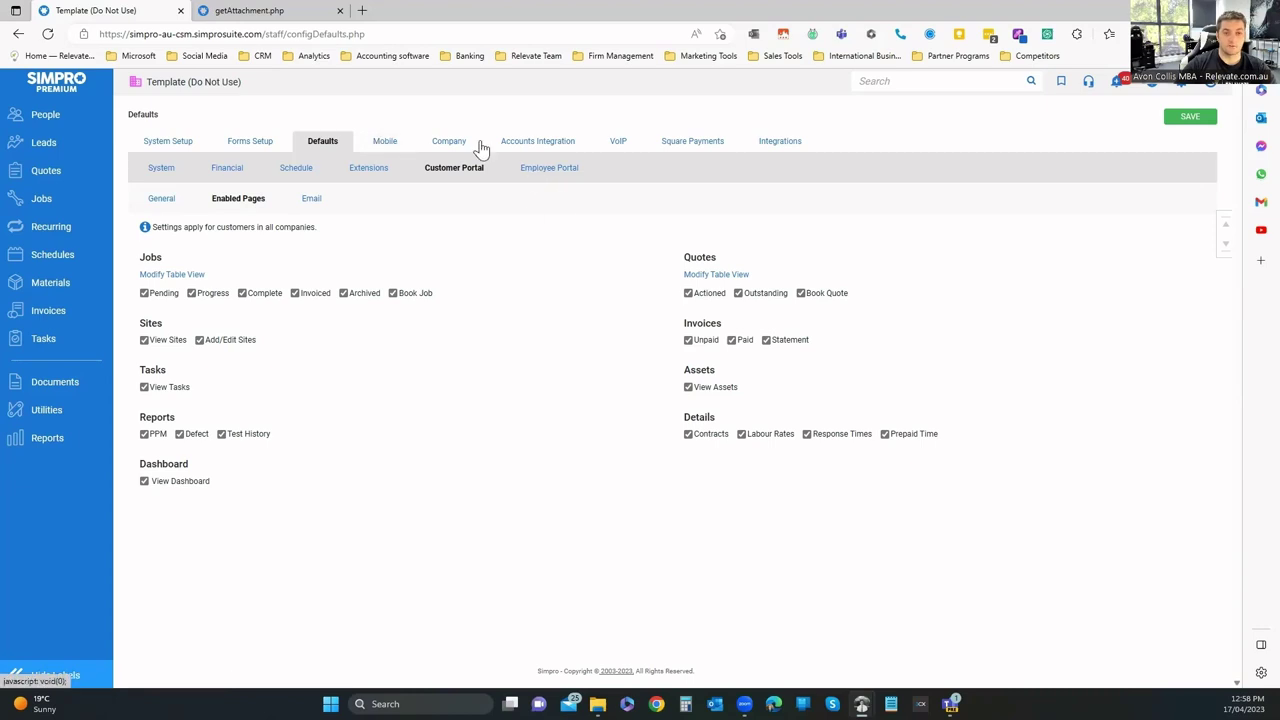
# Review the simPRO Mobile settings for general options, statuses and audits, along with the payment methods for invoicing.
pyautogui.click(386, 141)
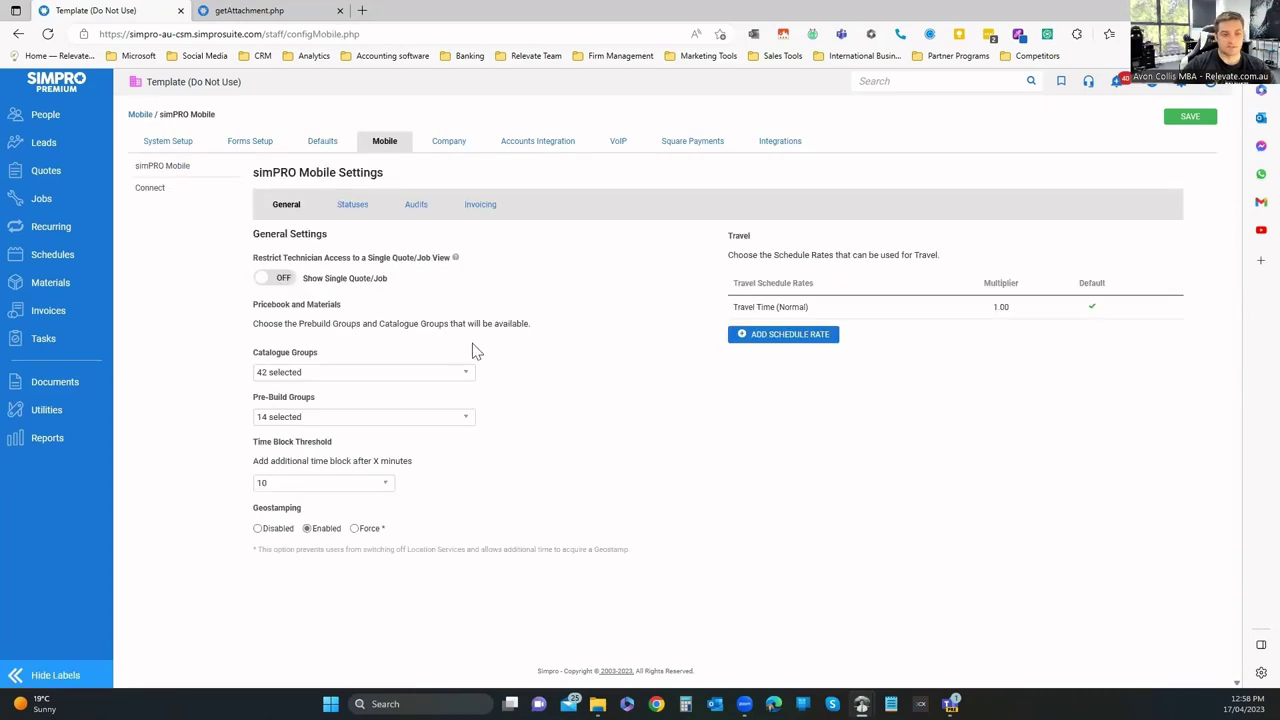
pyautogui.click(352, 206)
pyautogui.click(415, 205)
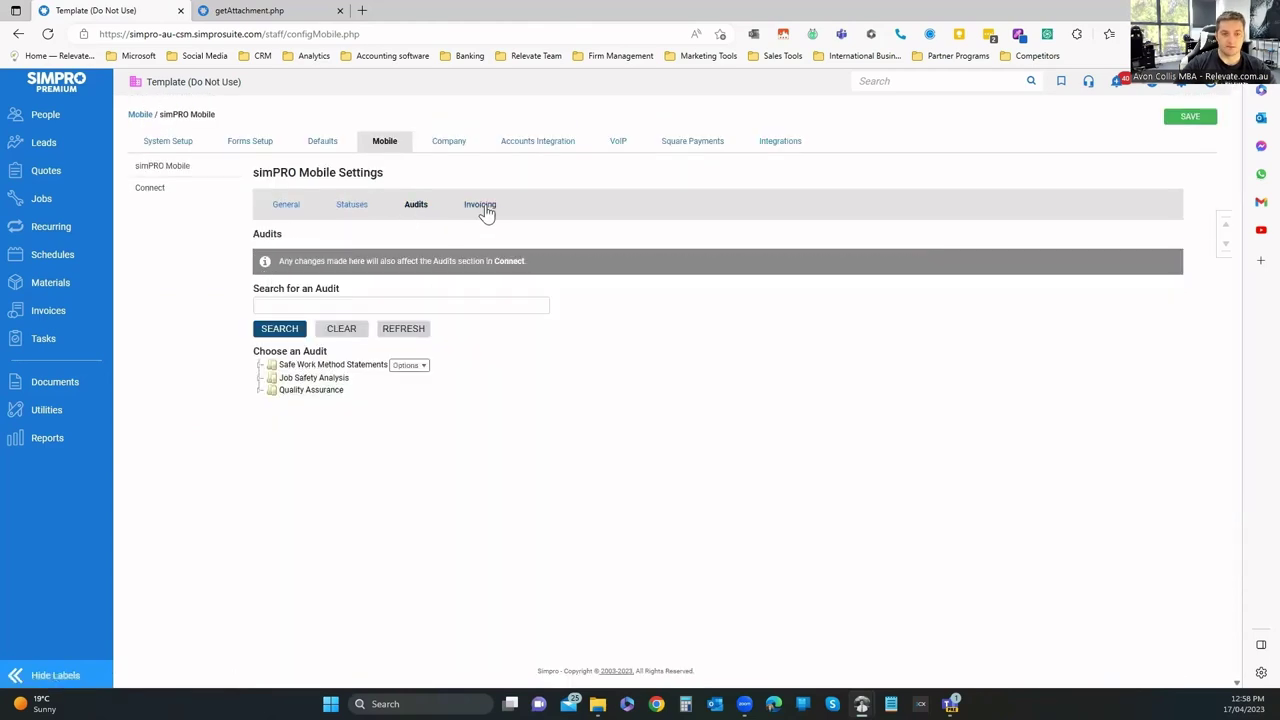
pyautogui.click(482, 207)
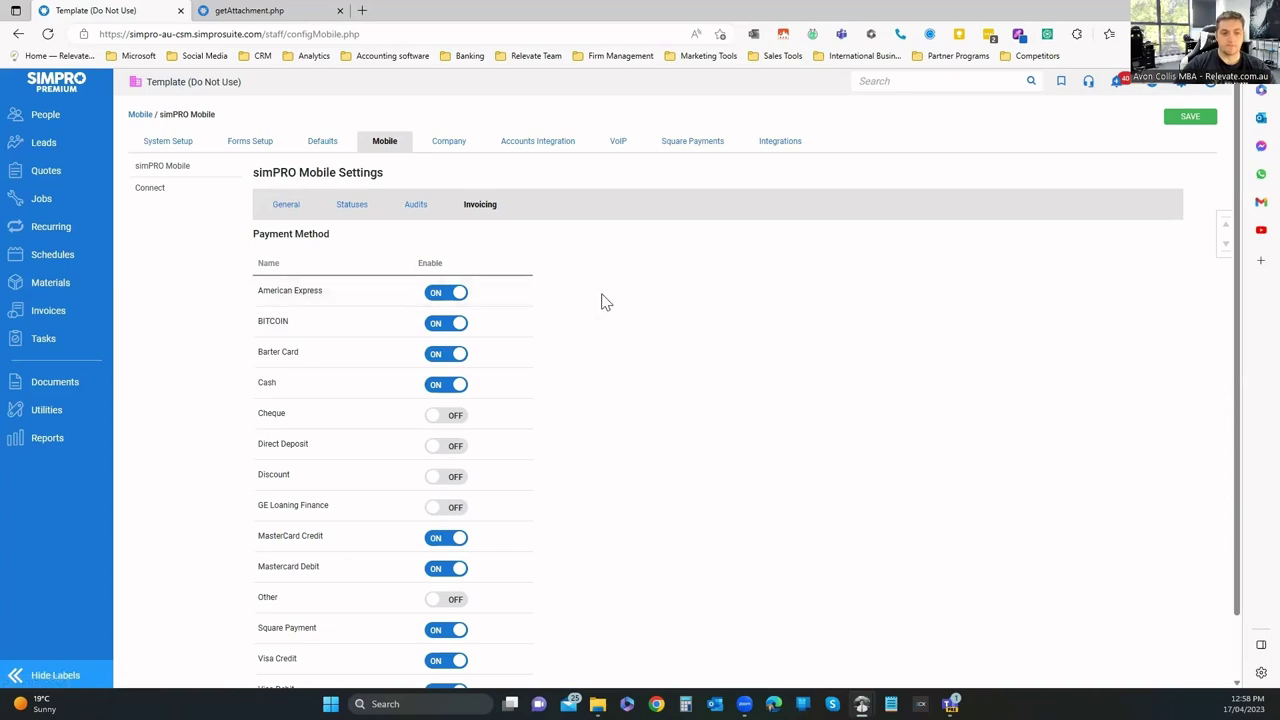
pyautogui.scroll(-1, 450, 295)
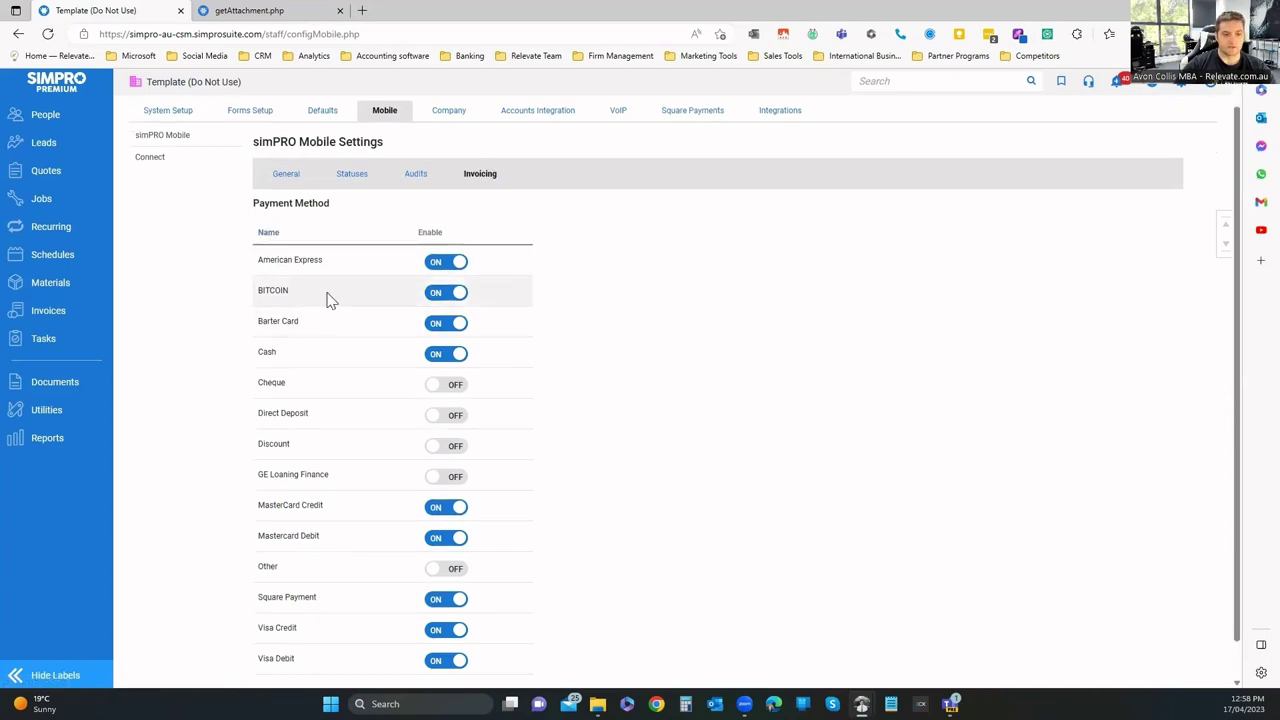
pyautogui.scroll(-1, 340, 310)
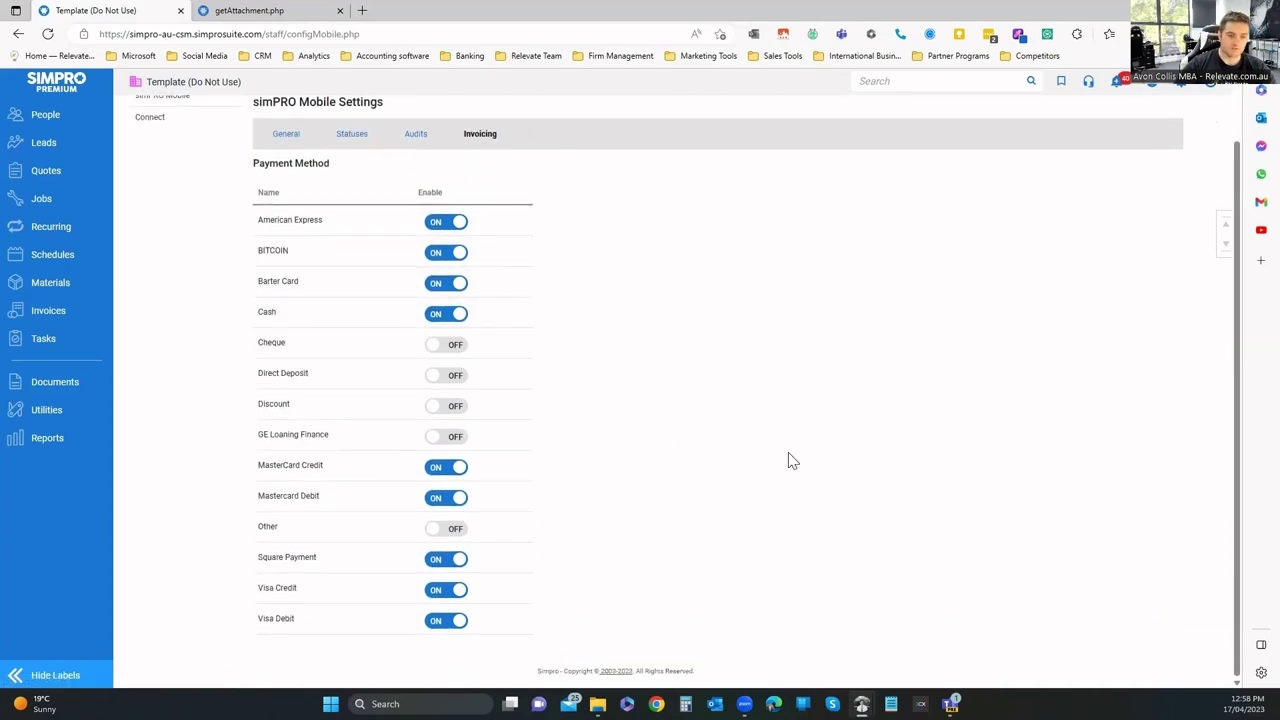
pyautogui.scroll(2, 586, 471)
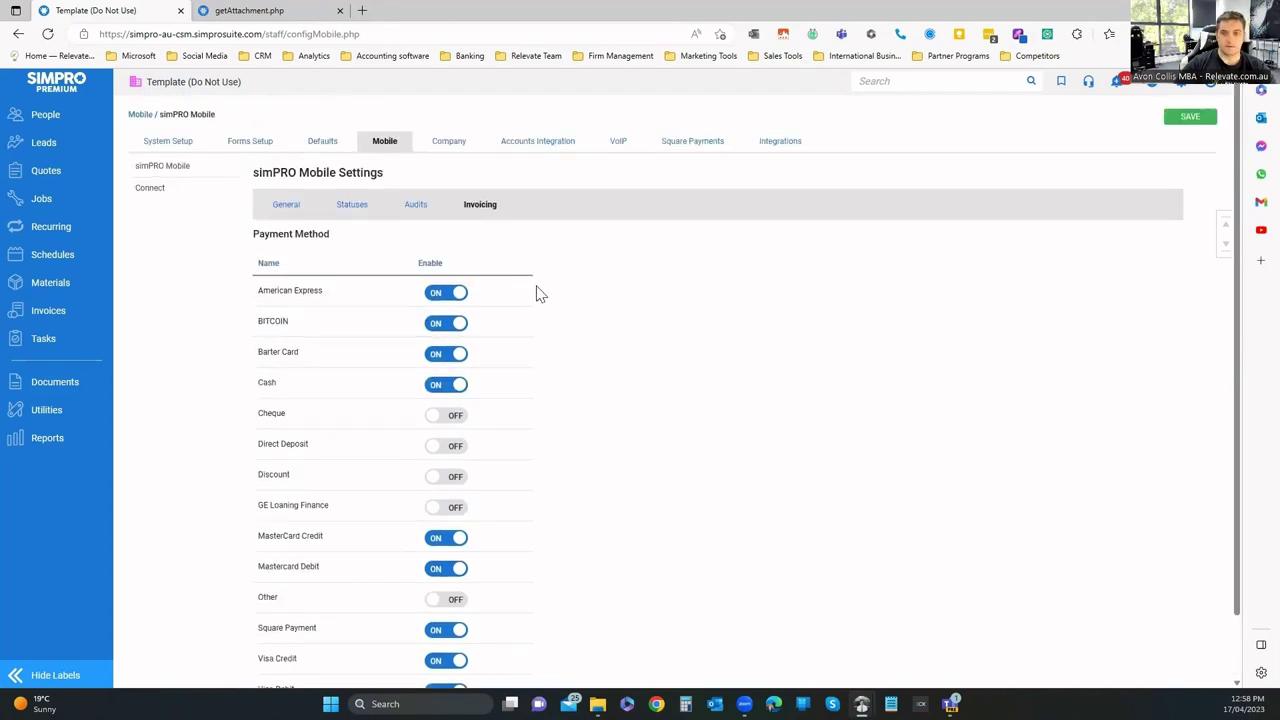
# View the Connect app's general and billing settings, then the list of companies with the company structure options.
pyautogui.click(165, 191)
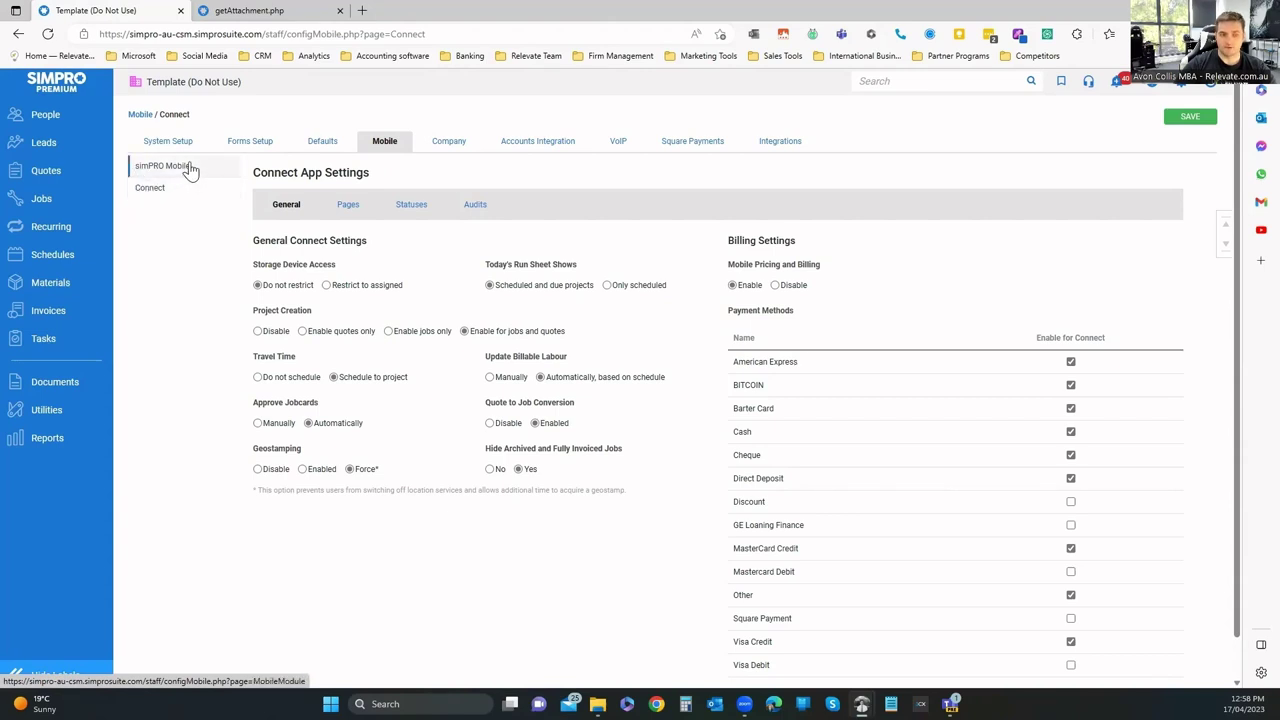
pyautogui.click(449, 143)
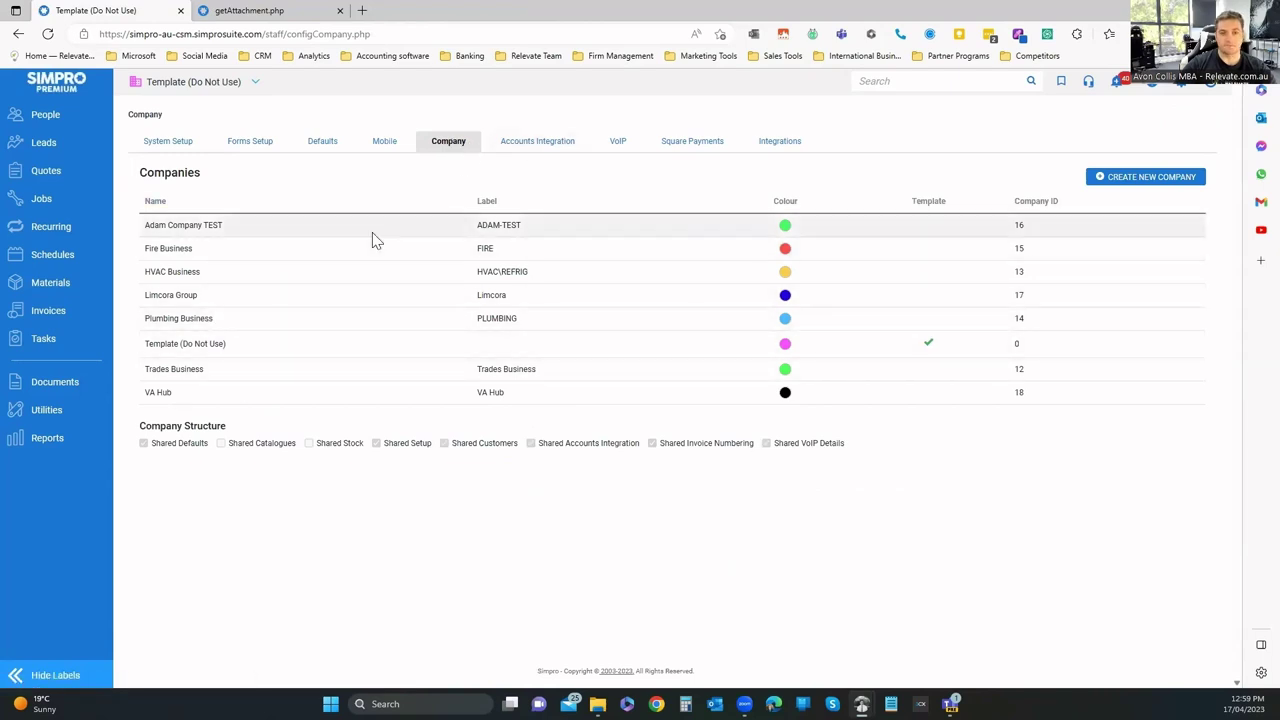
# Examine the company structure sharing options, reading the explanations for shared defaults, catalogues and stock.
pyautogui.click(196, 84)
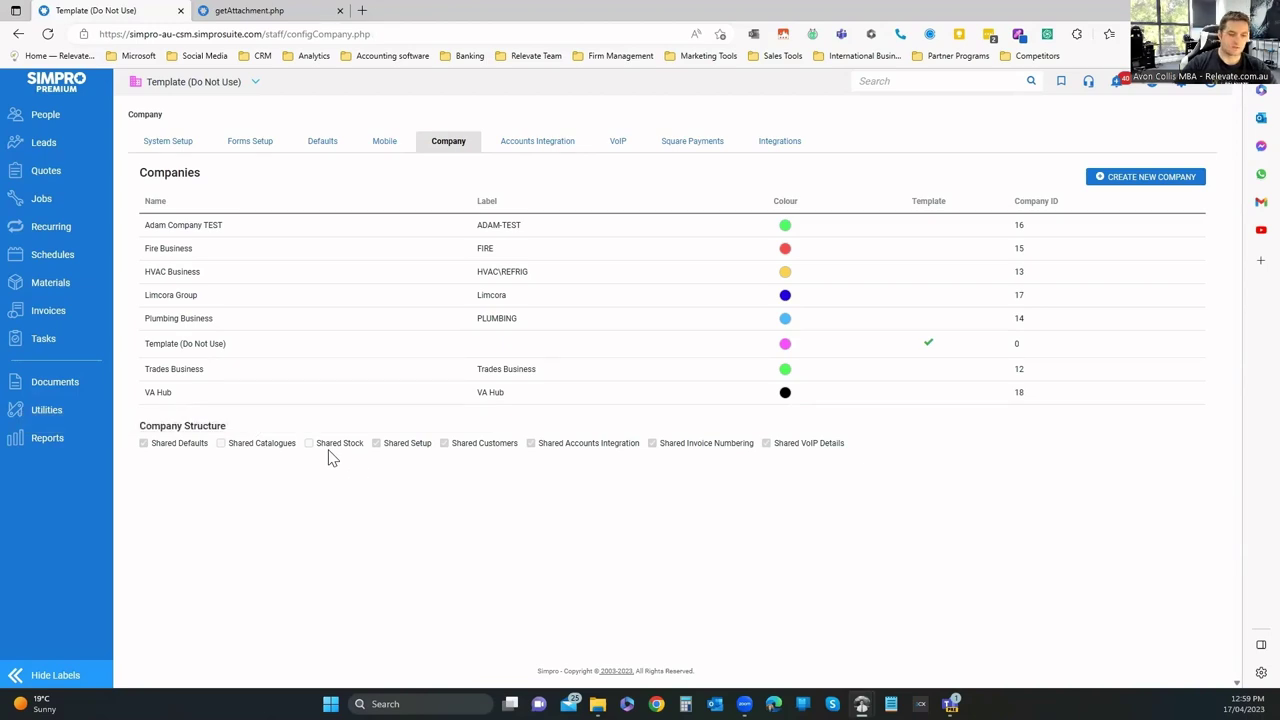
pyautogui.moveTo(259, 452)
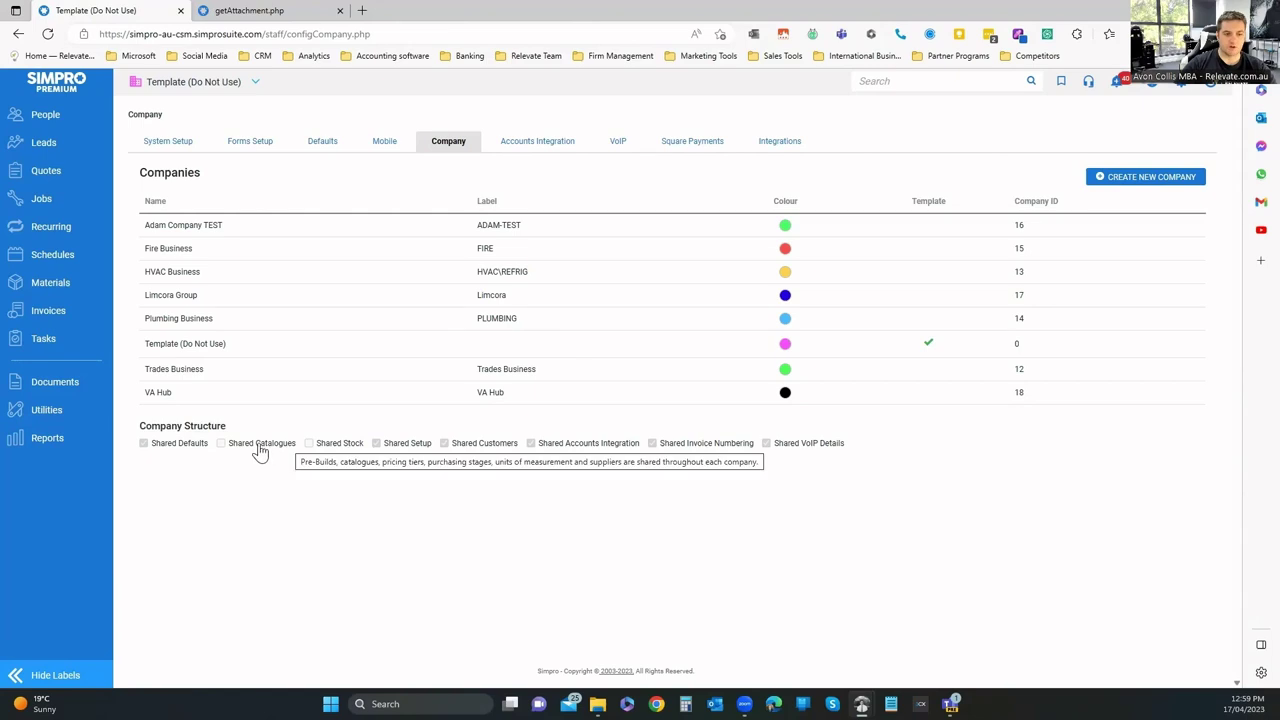
pyautogui.moveTo(168, 452)
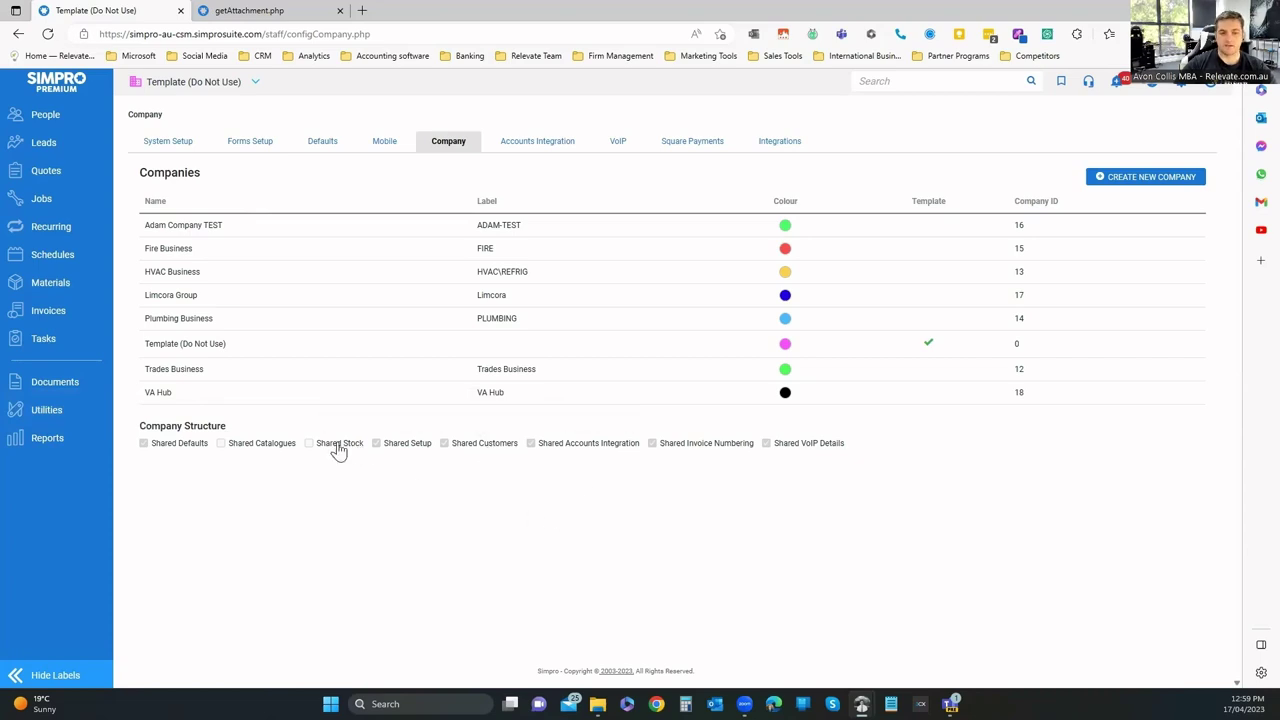
pyautogui.moveTo(340, 463)
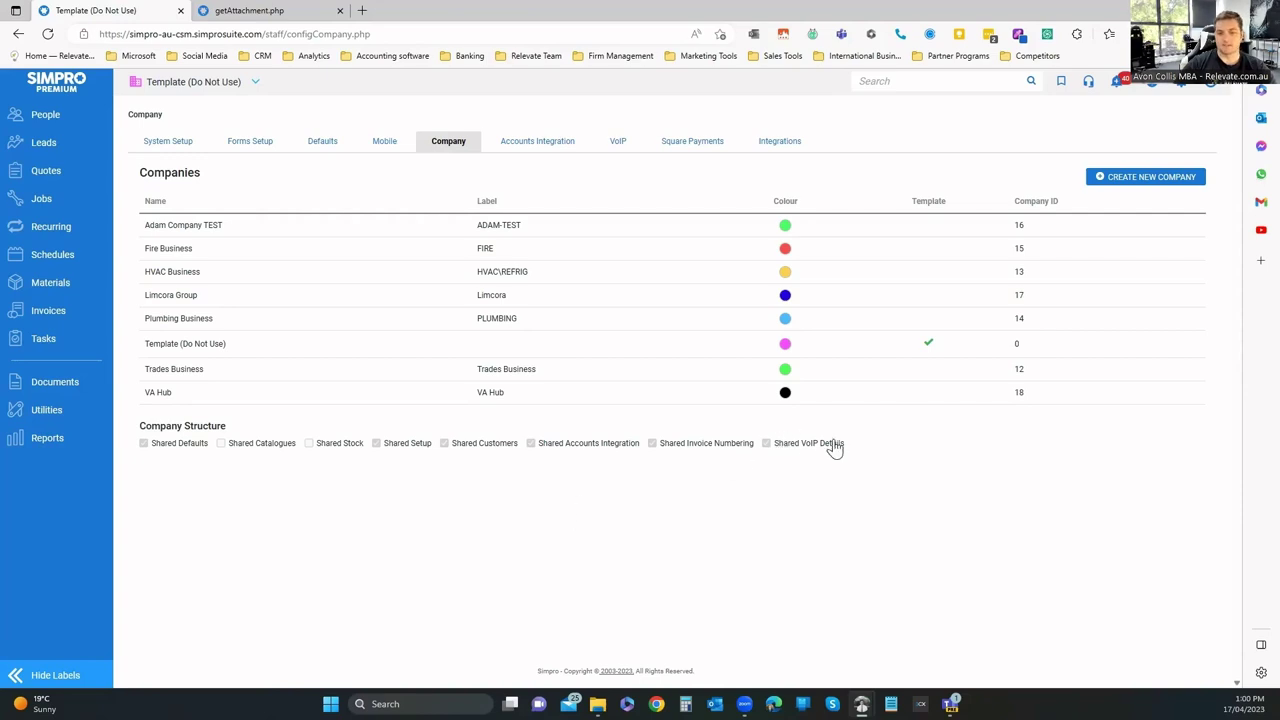
# Look through the setup pages for accounts integration, VoIP, Square Payments and third-party integrations.
pyautogui.click(530, 145)
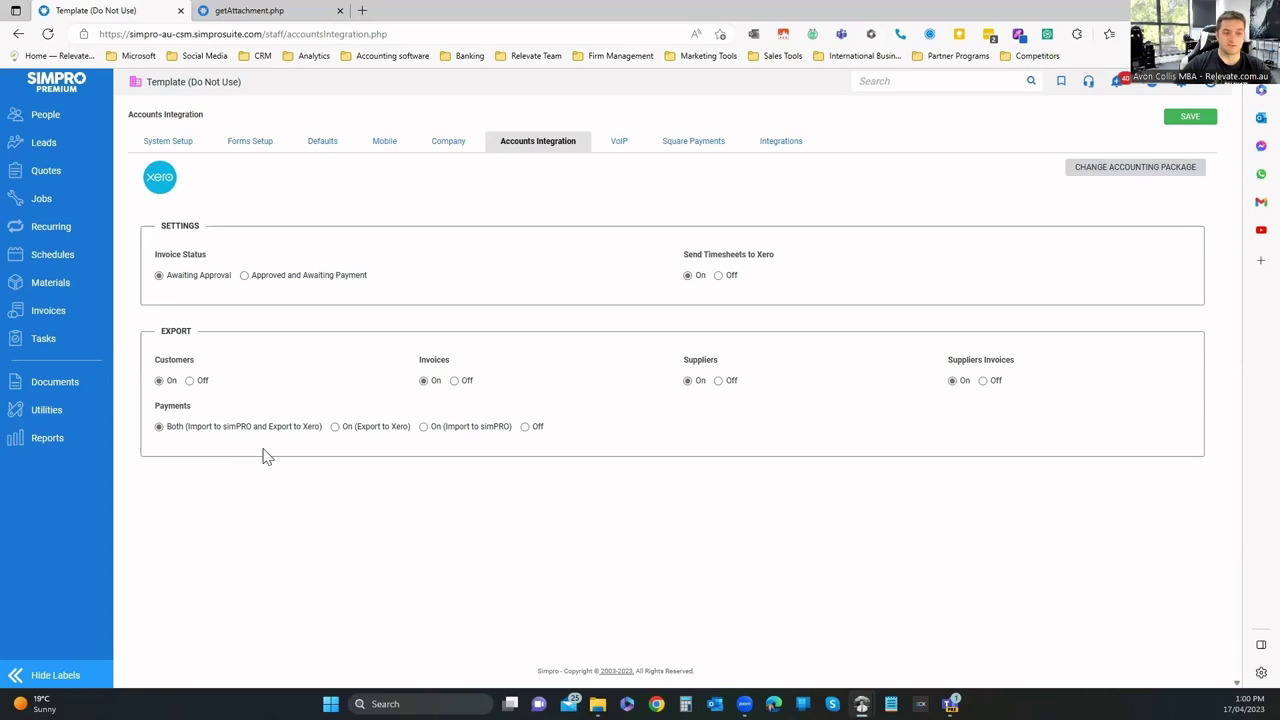
pyautogui.click(620, 142)
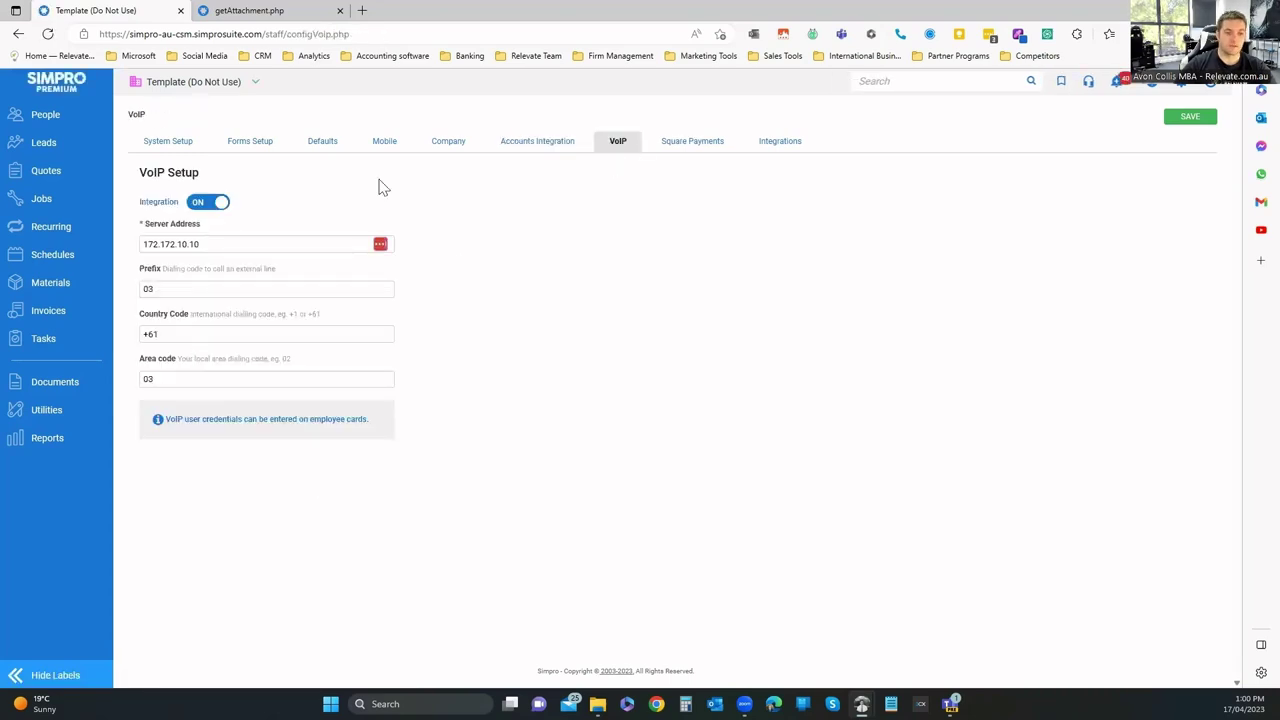
pyautogui.click(655, 147)
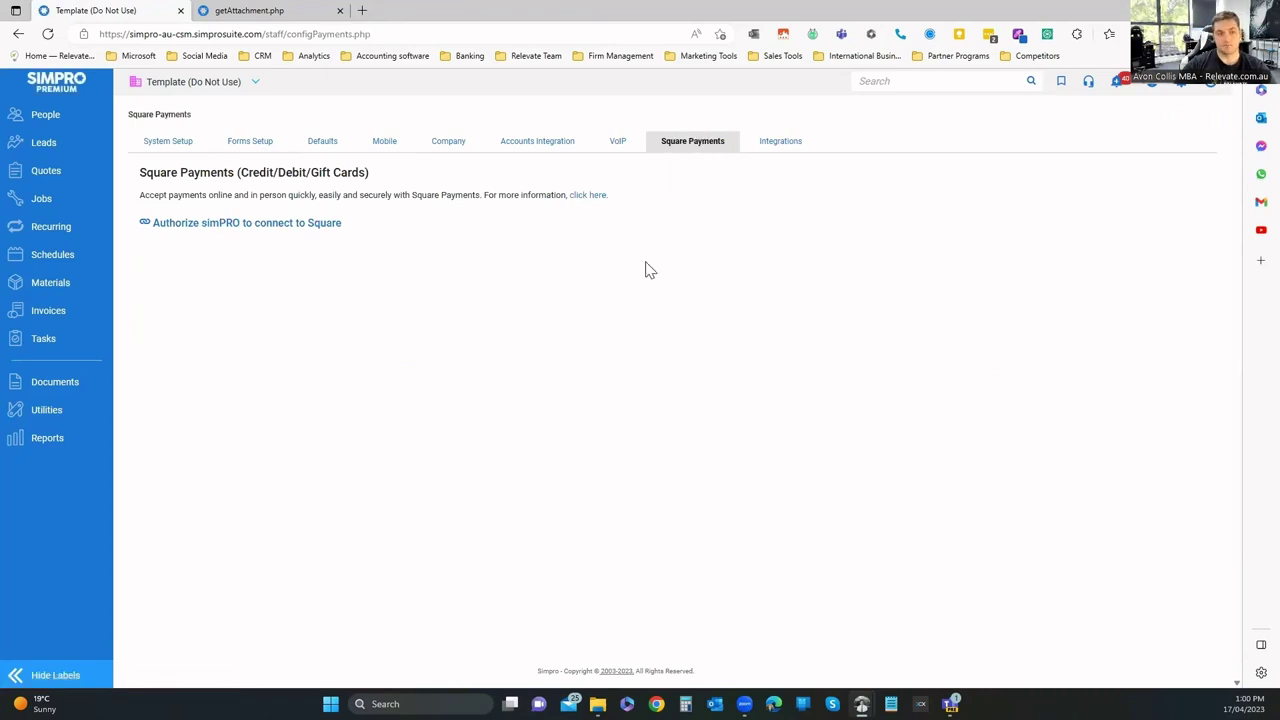
pyautogui.click(780, 141)
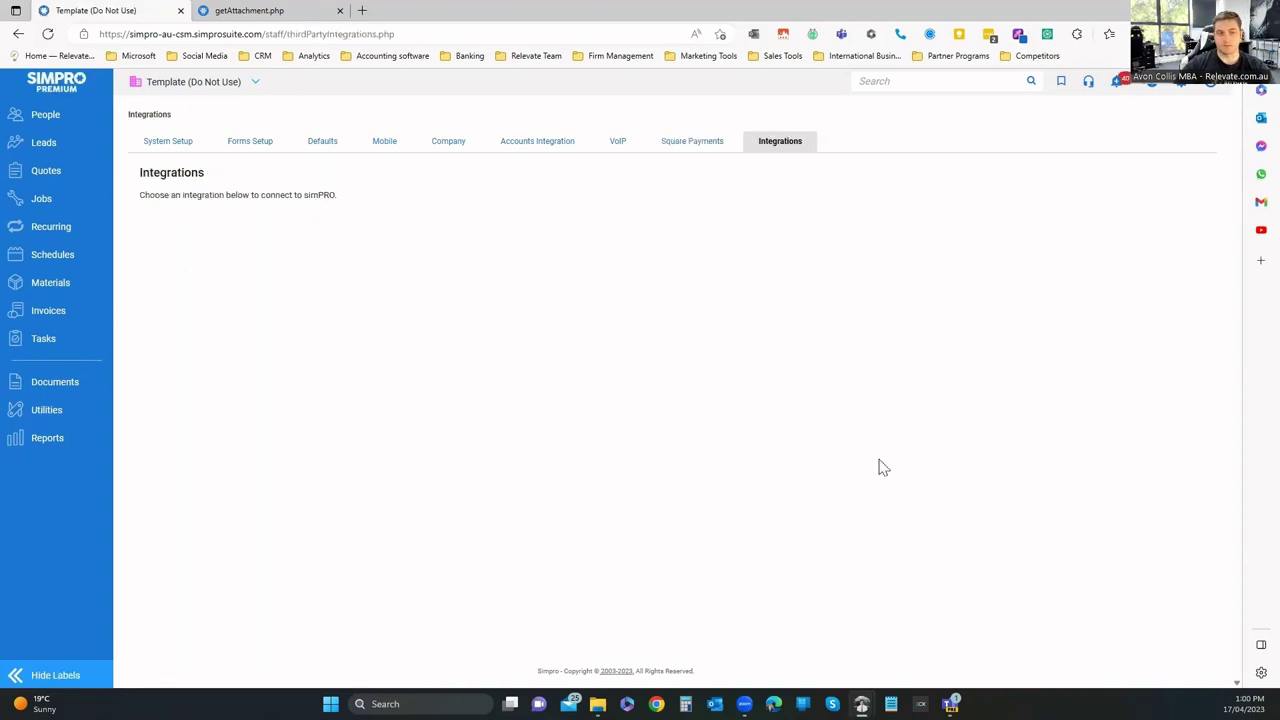